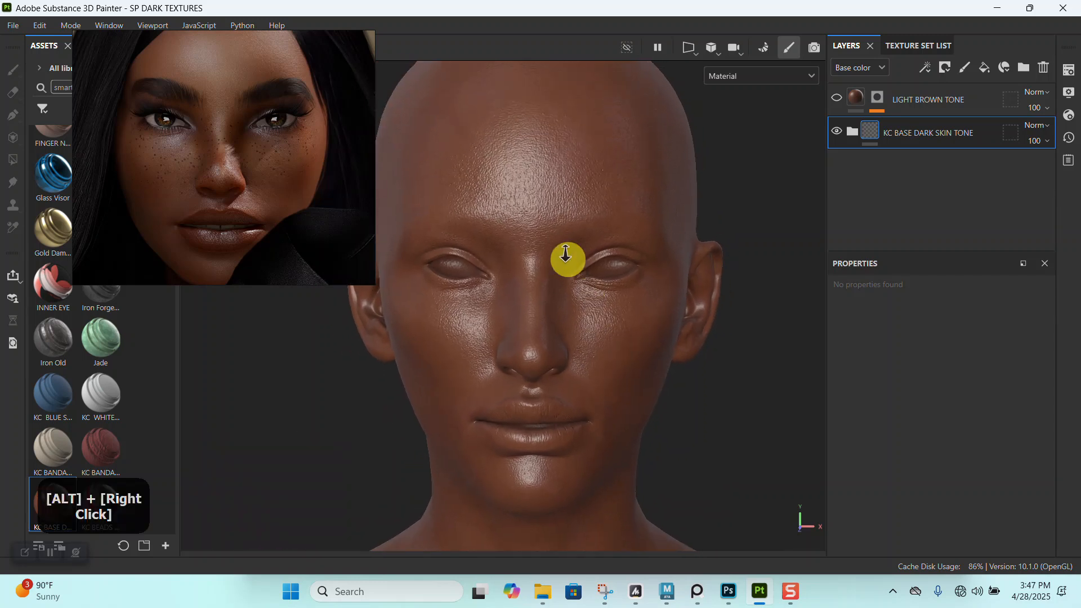
- Examine the freckled dark-skin portrait reference up close around the lips, nose, eyes and forehead for skin tone variation
left_click_drag(613, 379, 566, 336, "alt")
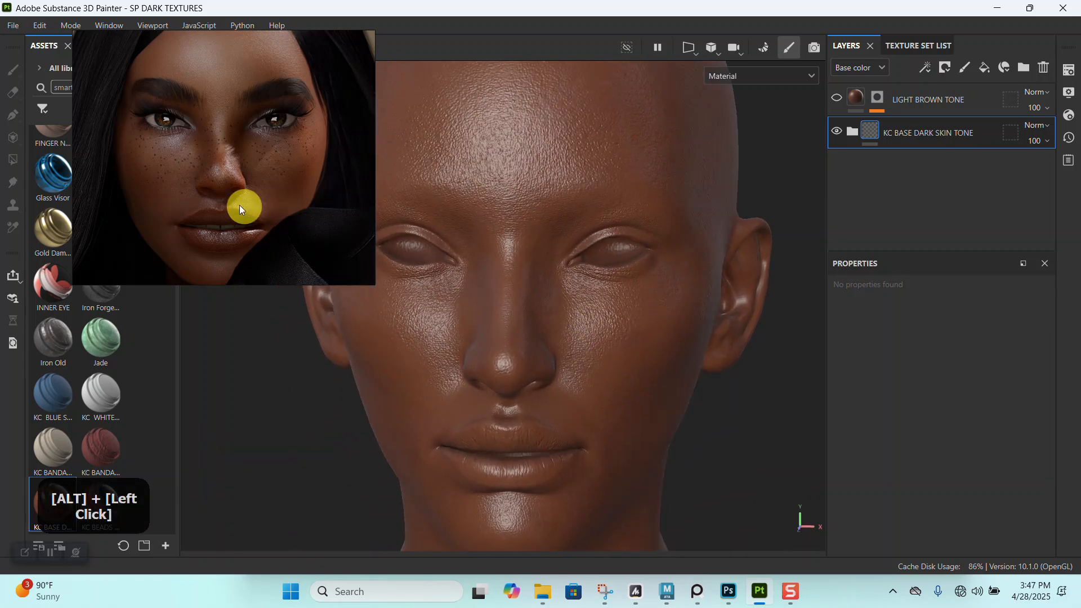
scroll(241, 184, "up", 2)
scroll(241, 185, "down", 4)
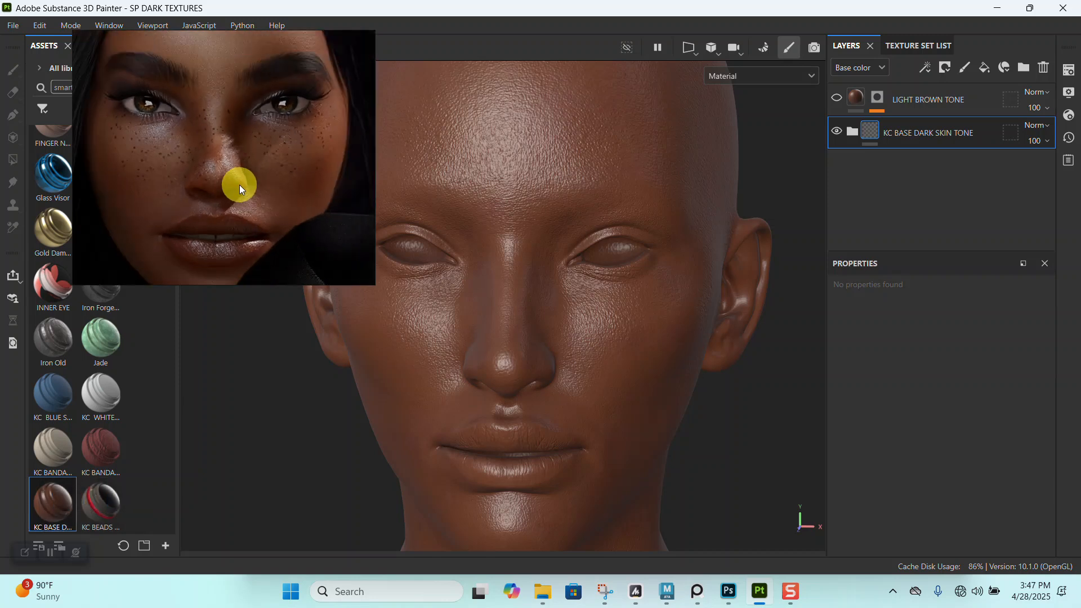
scroll(224, 186, "up", 6)
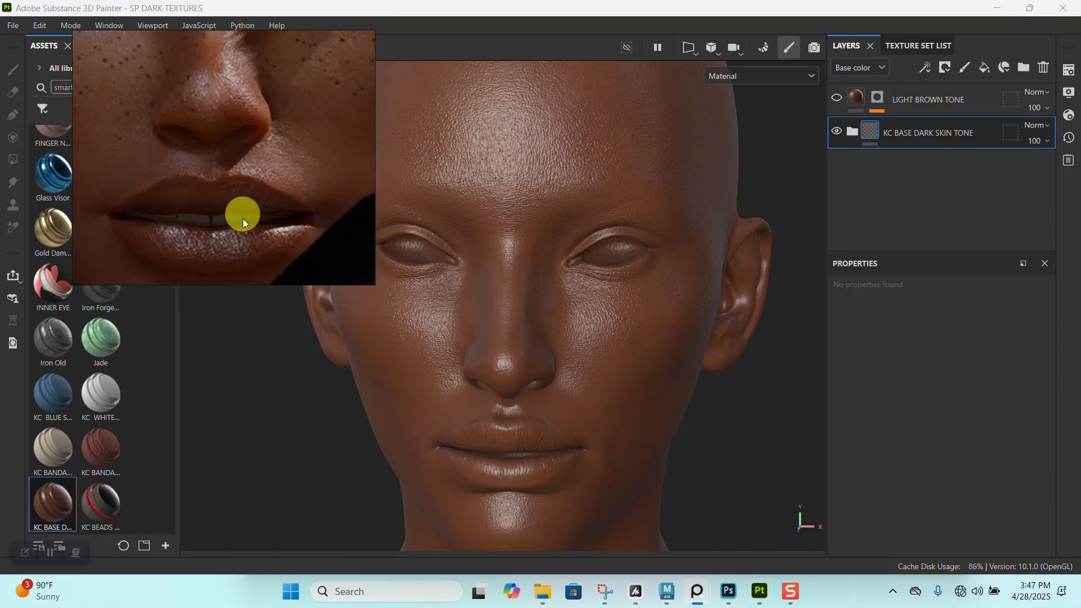
scroll(248, 230, "down", 5)
scroll(249, 215, "up", 5)
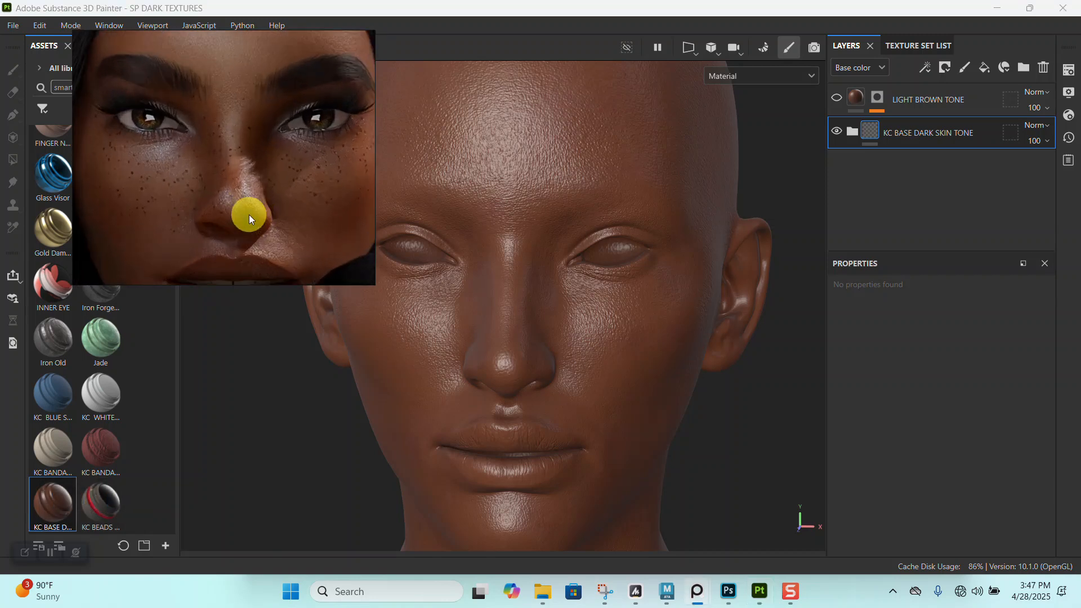
scroll(253, 217, "down", 3)
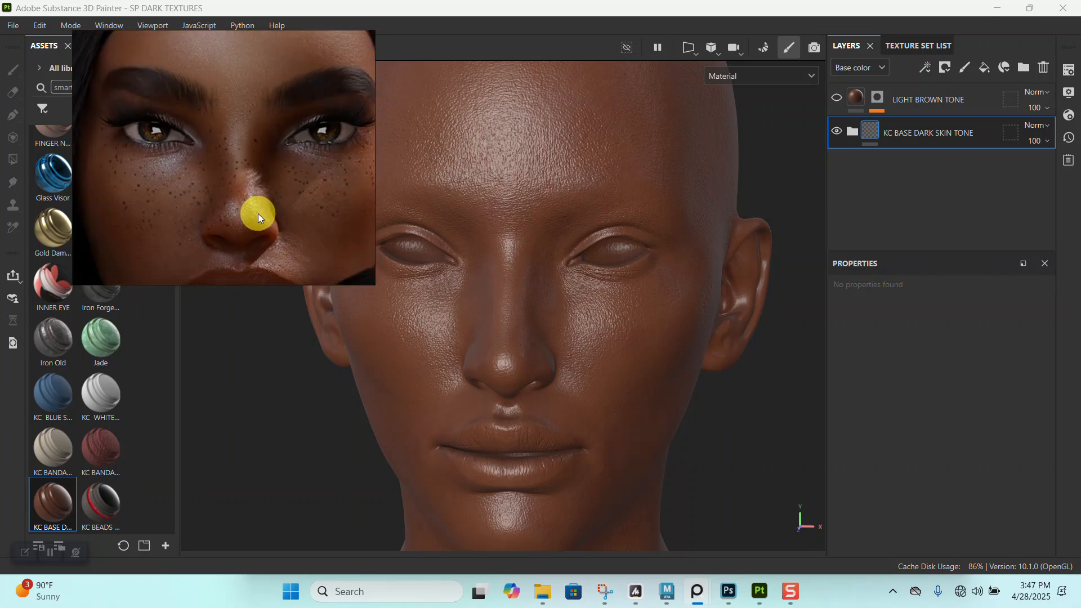
middle_click_drag(258, 148, 260, 187)
scroll(261, 187, "up", 3)
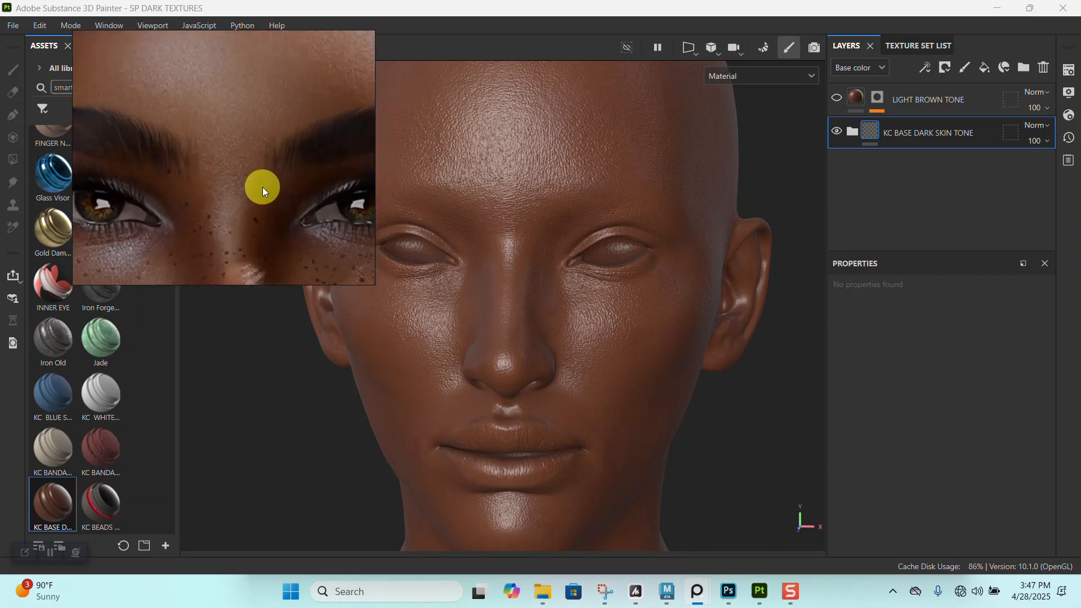
scroll(262, 188, "up", 1)
scroll(267, 188, "down", 4)
middle_click_drag(276, 225, 278, 198)
- Browse the other skin texture references on the board and examine the lighter-skinned bald woman's face up close
scroll(270, 195, "down", 3)
scroll(278, 200, "down", 6)
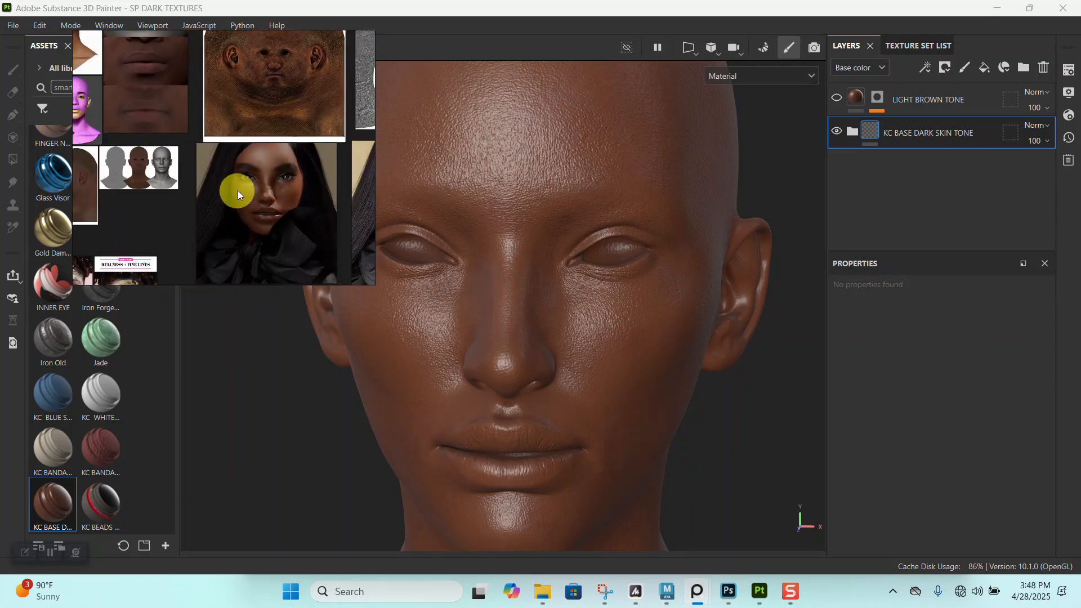
scroll(258, 189, "down", 4)
middle_click_drag(294, 168, 195, 176)
mouse_move(266, 182)
middle_mouse_down()
mouse_move(244, 201)
mouse_move(191, 170)
middle_mouse_up()
scroll(248, 201, "down", 3)
scroll(291, 198, "down", 5)
middle_click_drag(319, 185, 238, 185)
scroll(303, 156, "up", 3)
middle_click_drag(313, 144, 253, 205)
scroll(279, 154, "up", 6)
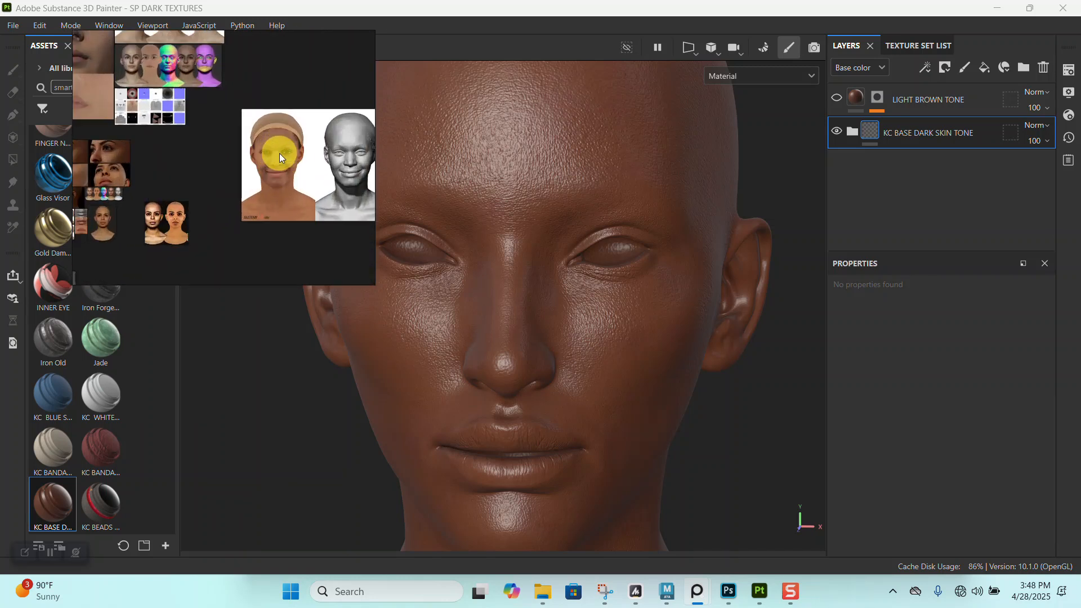
scroll(283, 194, "up", 1)
scroll(273, 191, "down", 1)
scroll(265, 191, "down", 5)
middle_click_drag(185, 207, 282, 170)
scroll(231, 171, "up", 4)
middle_click_drag(187, 144, 248, 130)
scroll(278, 215, "up", 6)
scroll(259, 188, "up", 4)
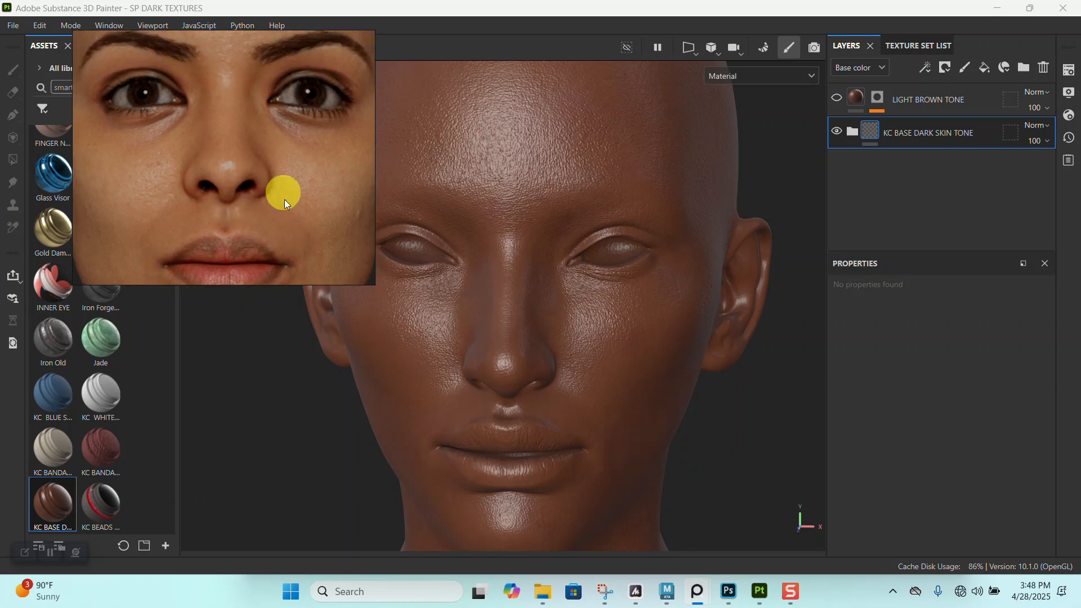
scroll(285, 194, "down", 3)
- Compare the head model's face with the bald woman reference for skin tone differences across the face
right_click_drag(550, 314, 520, 285, "alt")
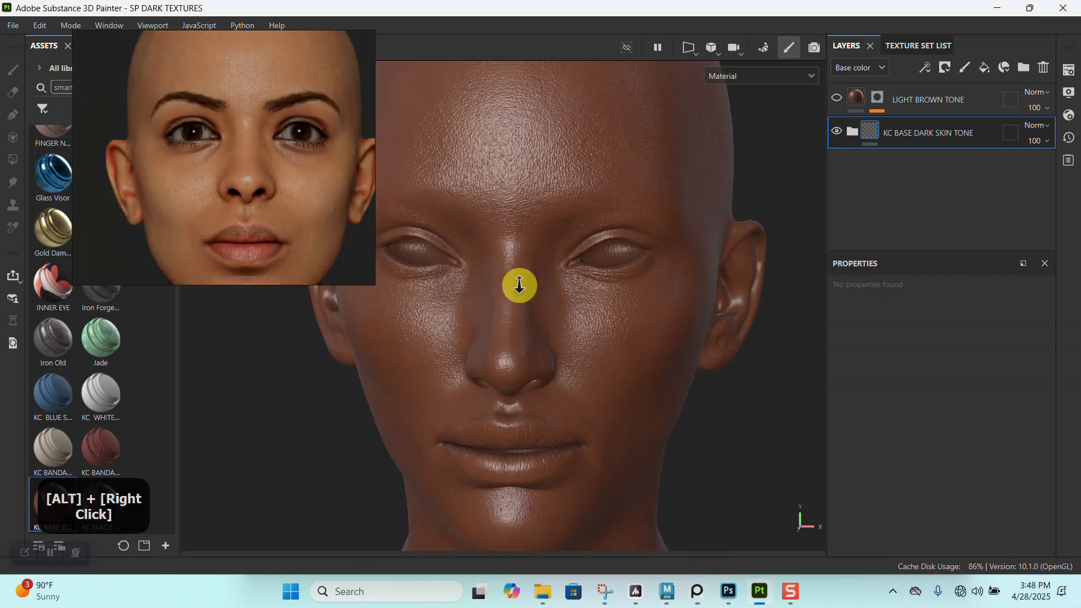
middle_click_drag(519, 285, 536, 261, "alt")
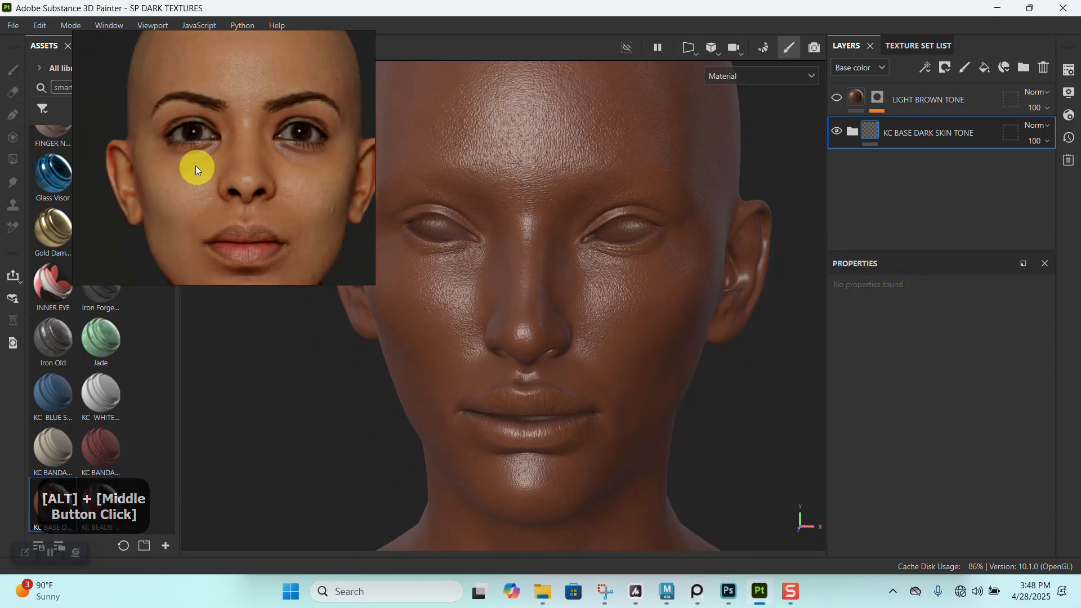
scroll(197, 169, "up", 3)
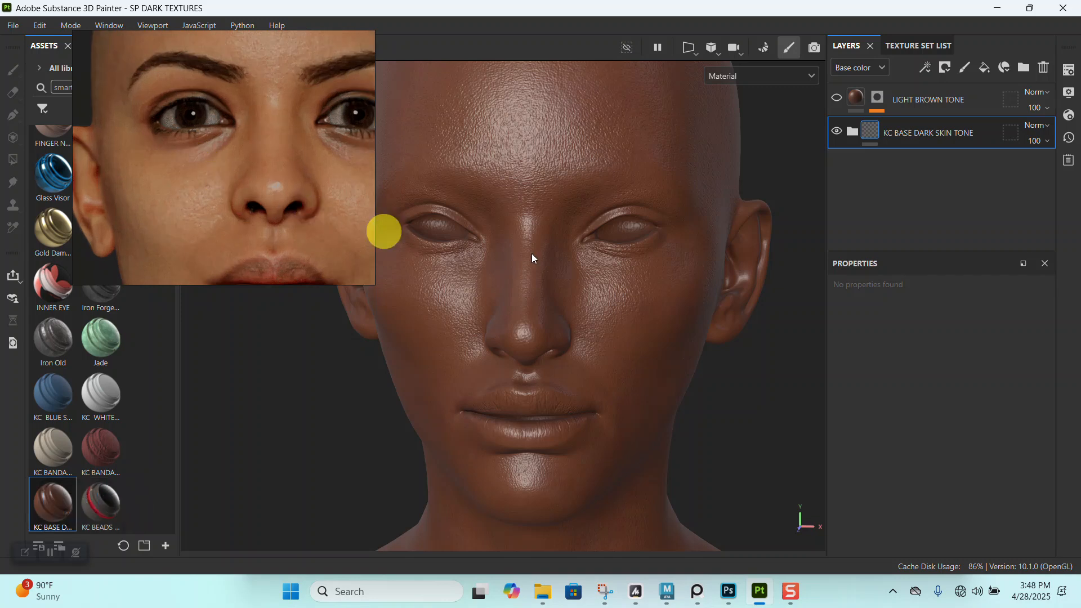
left_click_drag(589, 289, 603, 273, "alt")
right_click_drag(603, 273, 512, 265, "alt")
middle_click_drag(512, 265, 466, 241, "alt")
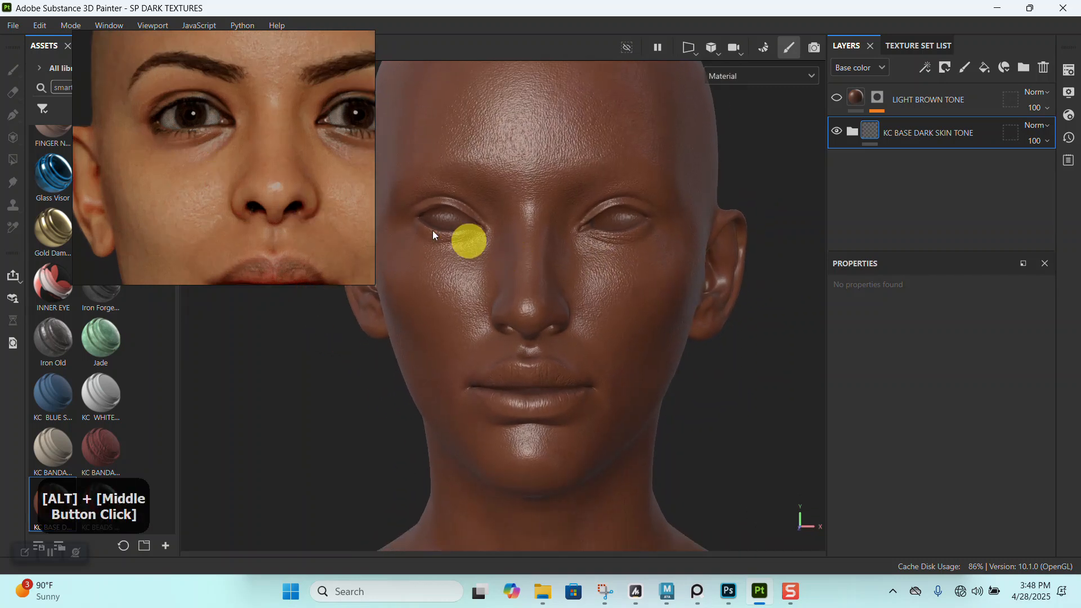
scroll(235, 197, "down", 2)
left_click_drag(235, 201, 245, 181)
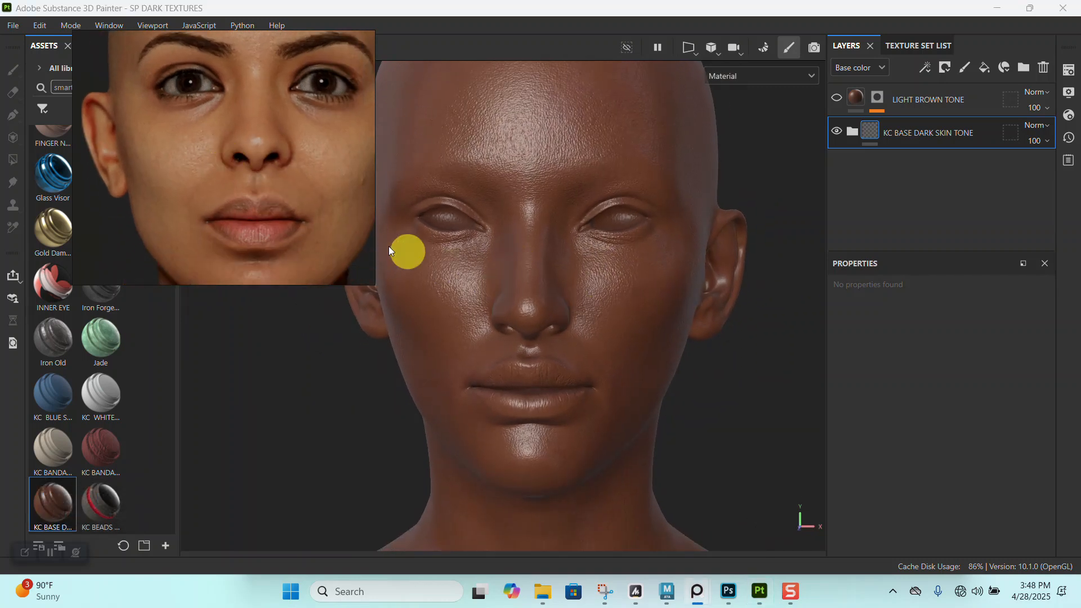
scroll(292, 235, "down", 2)
left_click_drag(292, 235, 285, 220)
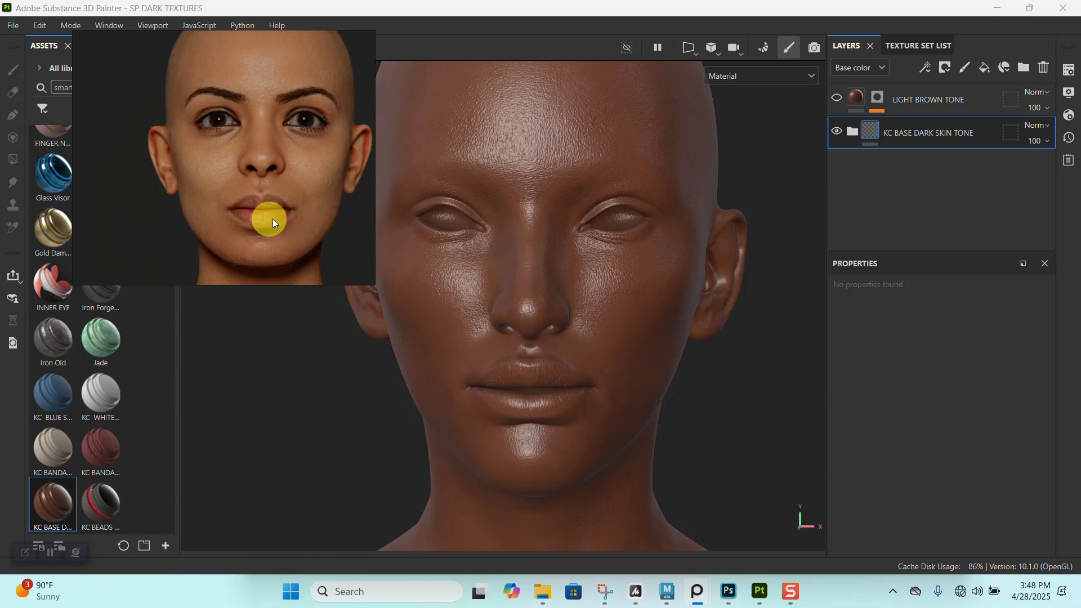
left_click_drag(539, 368, 565, 391, "alt")
right_click_drag(565, 391, 378, 297, "alt")
- Return to the freckled dark-skin portrait and compare its forehead, nose and cheek tones with the head model
scroll(266, 220, "down", 5)
scroll(207, 175, "up", 4)
mouse_move(208, 174)
left_mouse_down()
mouse_move(239, 162)
mouse_move(229, 187)
mouse_move(270, 219)
mouse_move(252, 187)
mouse_move(205, 188)
left_mouse_up()
scroll(225, 180, "down", 4)
scroll(229, 187, "up", 4)
scroll(258, 202, "up", 2)
scroll(249, 228, "up", 1)
scroll(253, 186, "down", 2)
scroll(262, 205, "up", 2)
scroll(263, 205, "up", 6)
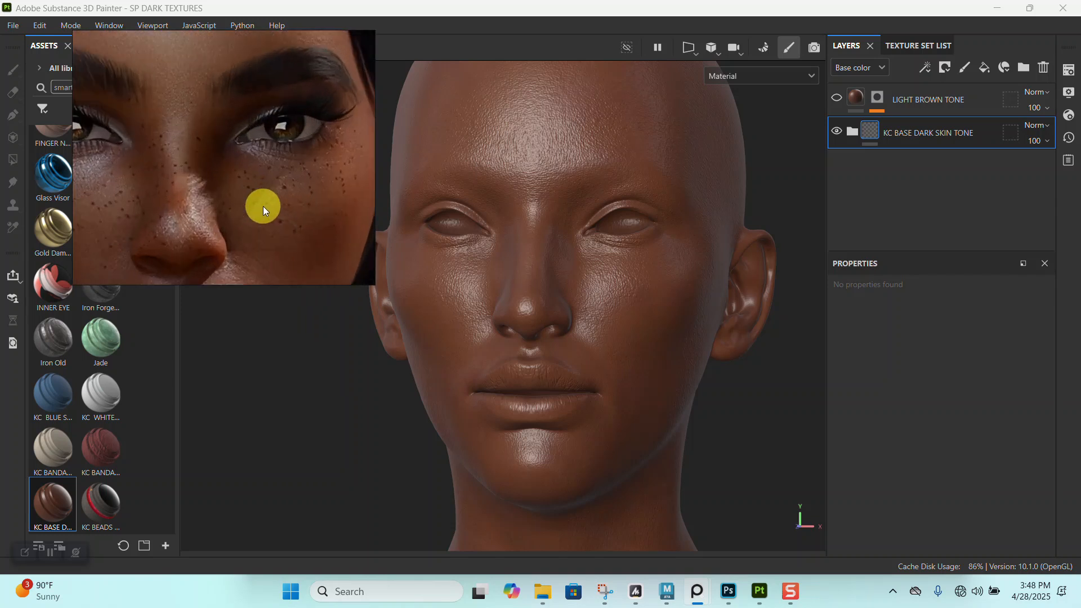
scroll(281, 214, "down", 2)
middle_click_drag(247, 163, 266, 211)
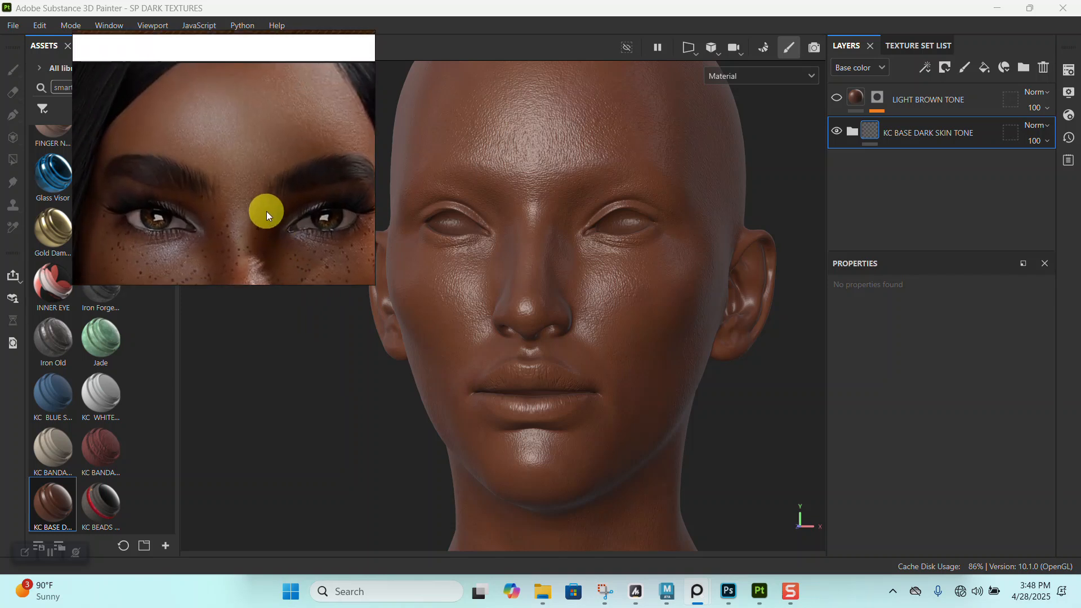
right_click_drag(528, 271, 476, 234, "alt")
middle_click_drag(475, 234, 507, 241, "alt")
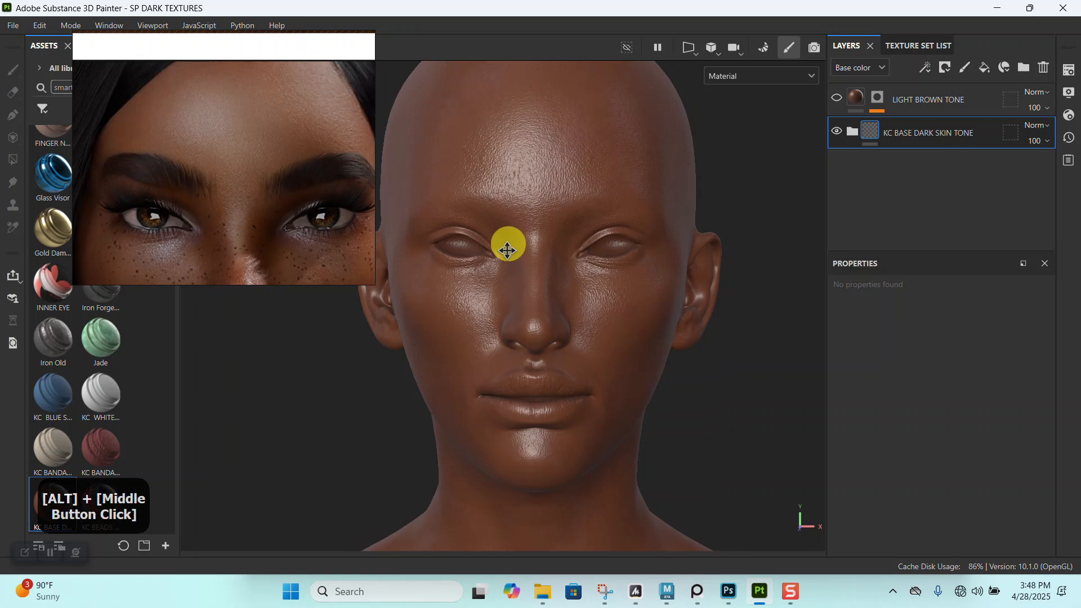
right_click_drag(507, 241, 522, 336, "alt")
middle_click_drag(222, 180, 231, 130)
middle_click_drag(234, 197, 228, 176)
scroll(229, 176, "up", 2)
scroll(228, 176, "up", 2)
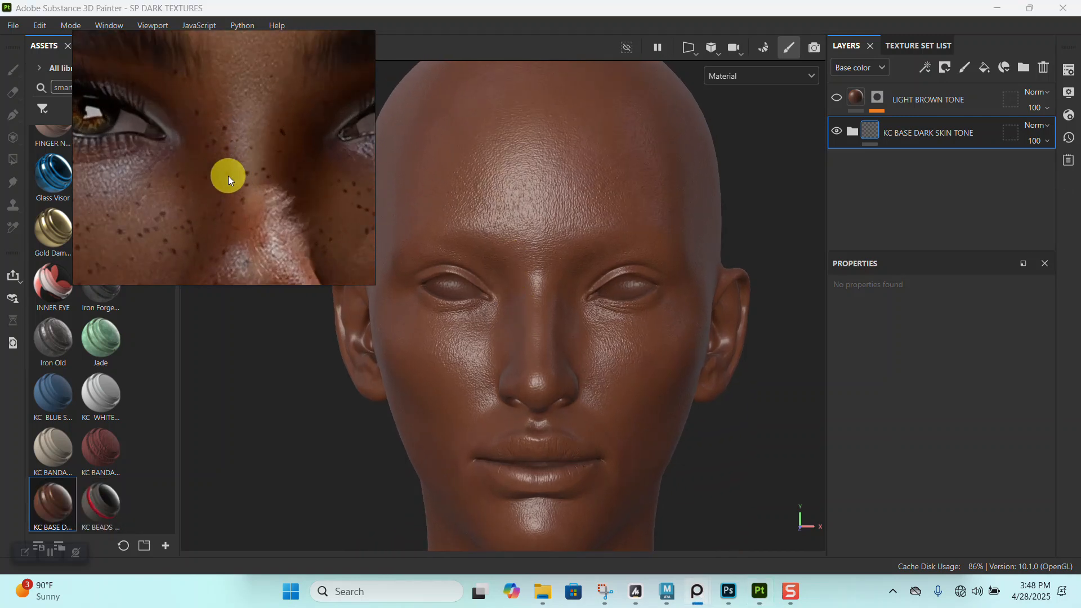
scroll(228, 175, "down", 4)
mouse_move(626, 248)
right_mouse_down("alt")
mouse_move(614, 239)
mouse_move(625, 231)
right_mouse_up("alt")
left_click_drag(625, 231, 642, 228, "alt")
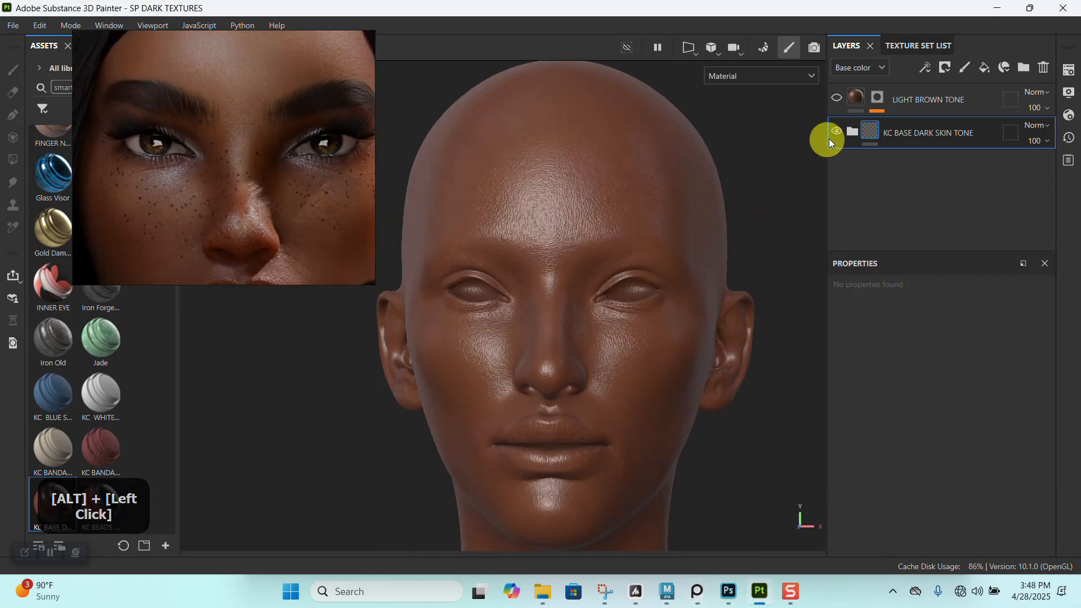
- Set the LIGHT BROWN TONE layer's base color to 917464 by sampling the forehead of the portrait reference
left_click(858, 100)
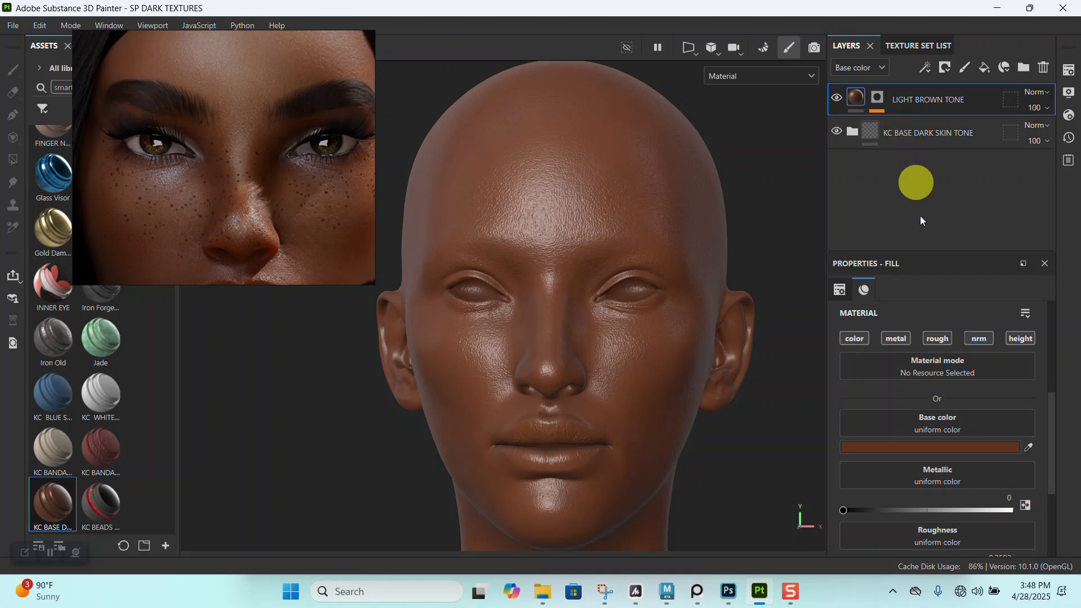
left_click(896, 447)
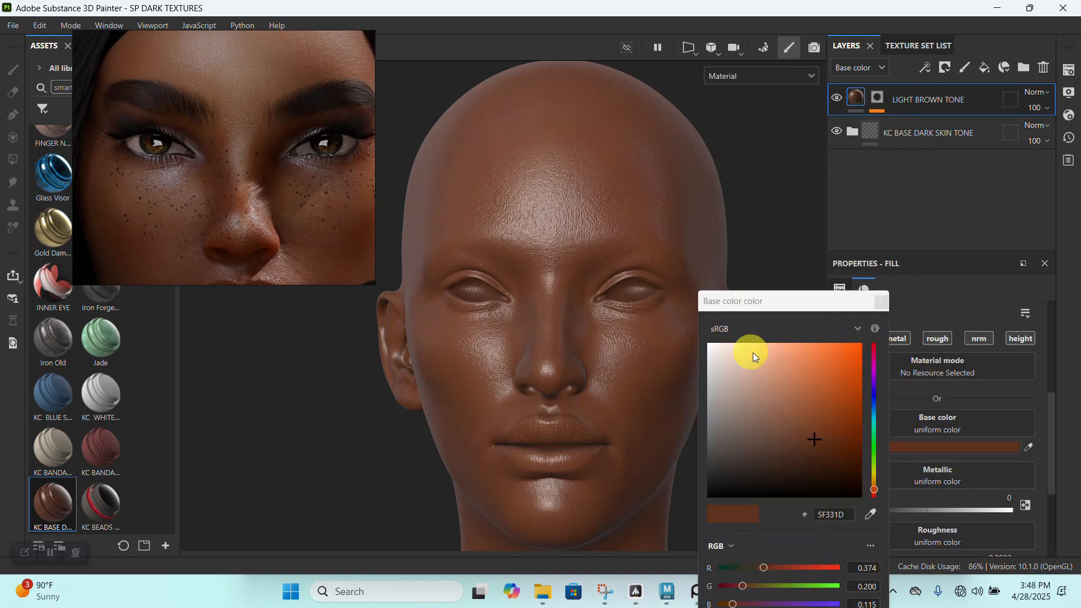
left_click(871, 517)
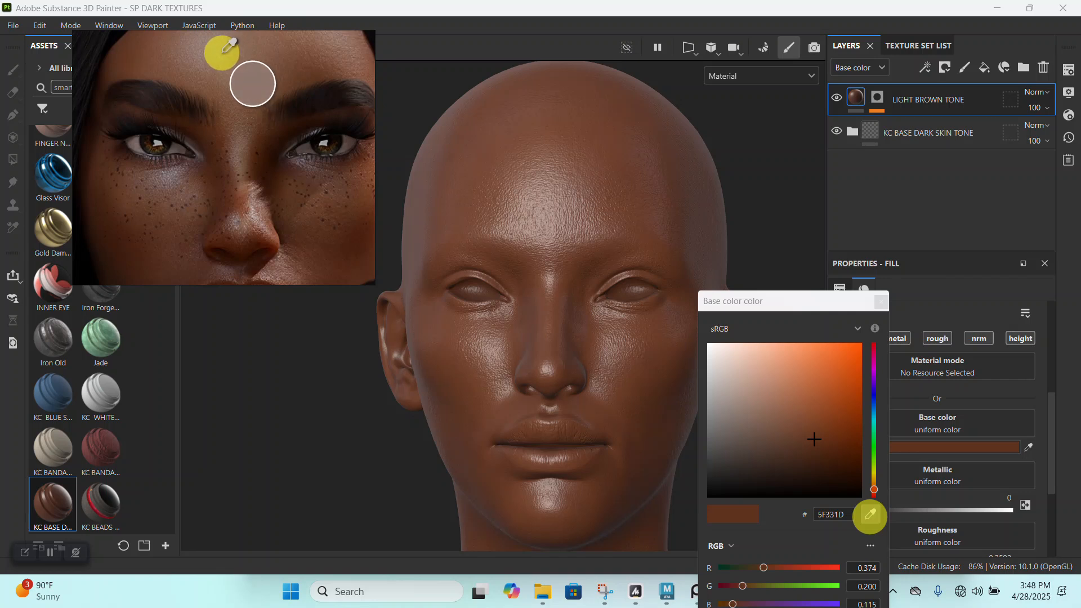
left_click(240, 68)
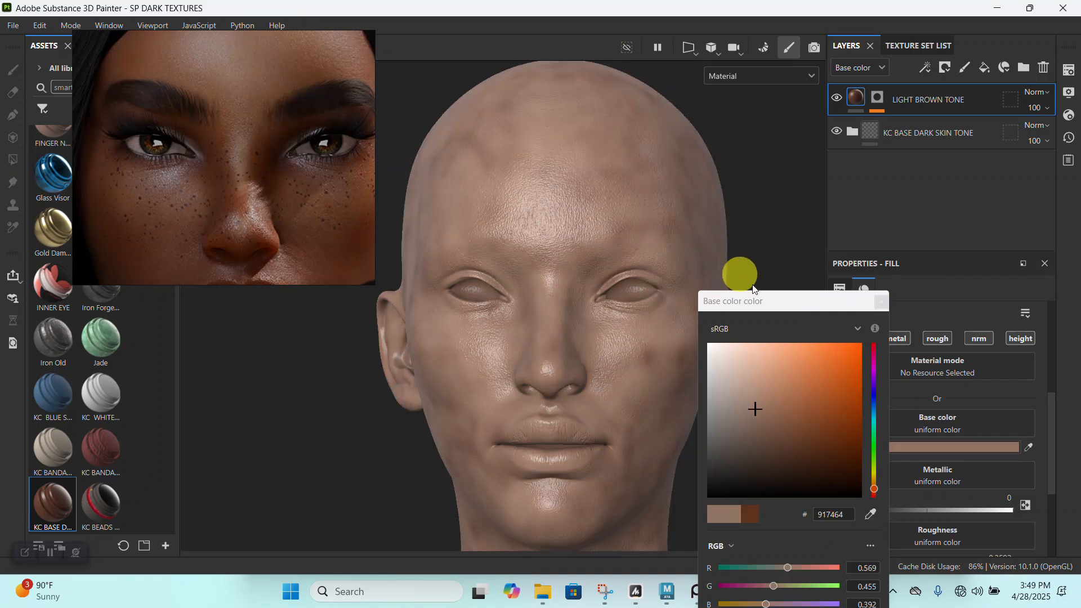
left_click(881, 303)
- Set the LIGHT BROWN TONE layer's base color to 77594F by sampling the lit cheek below the eye in the portrait reference
scroll(257, 170, "down", 3)
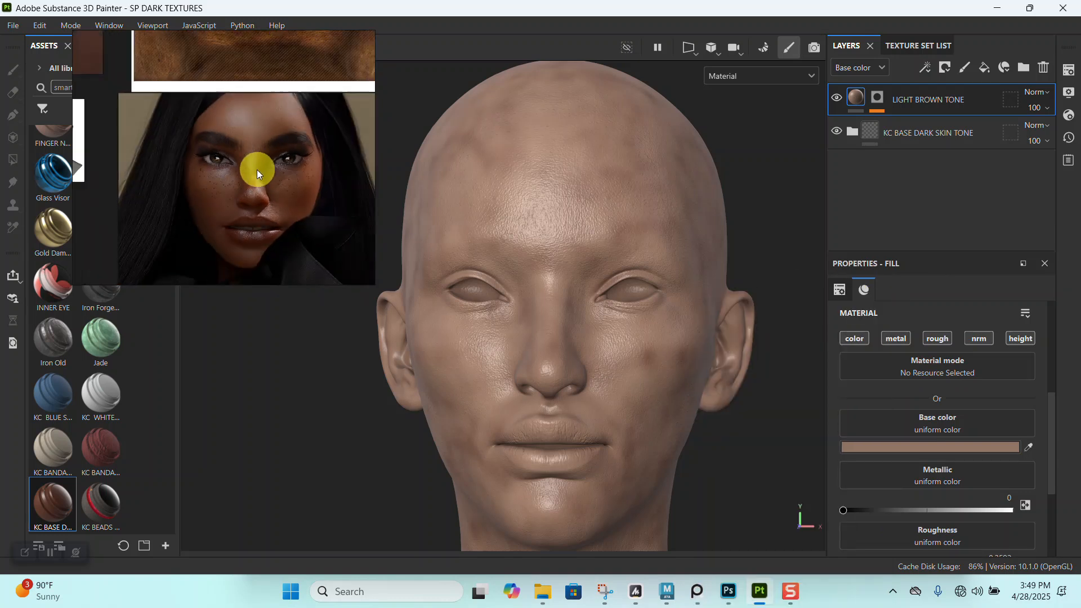
scroll(251, 157, "up", 2)
scroll(251, 158, "up", 2)
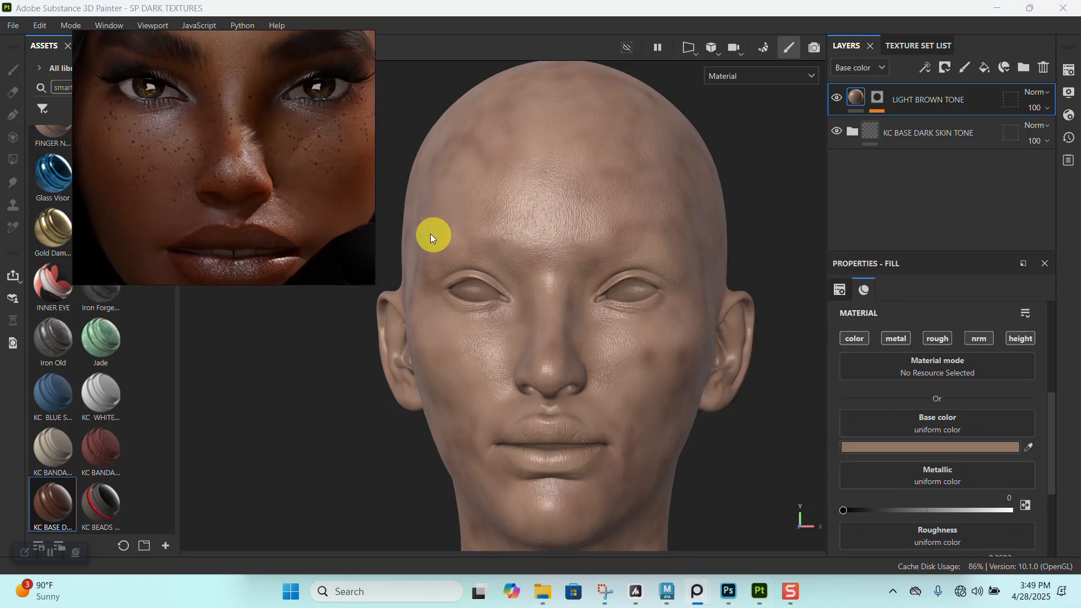
left_click(917, 449)
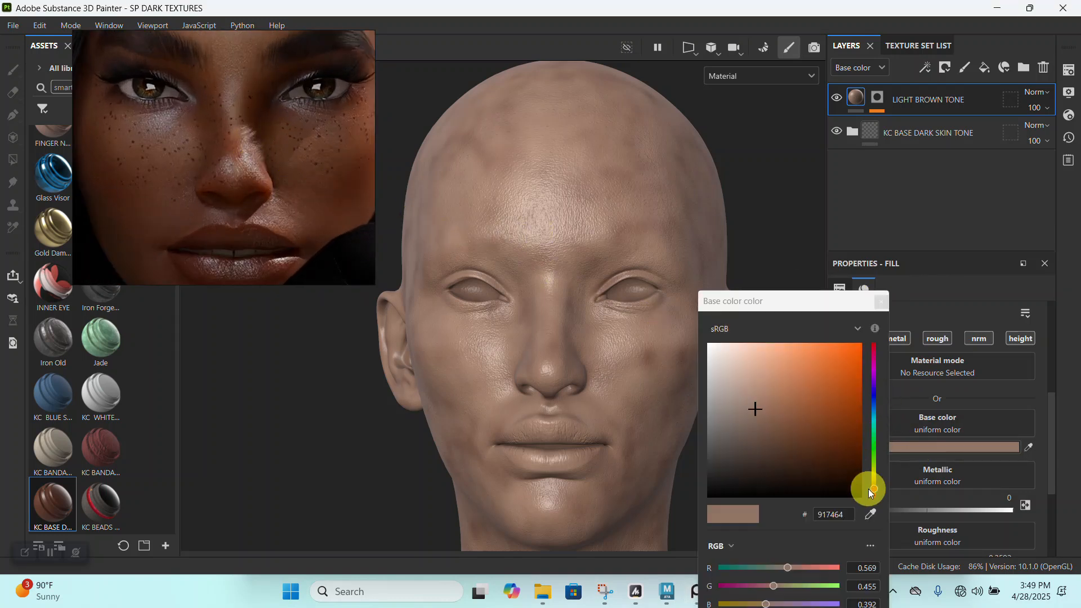
left_click(874, 515)
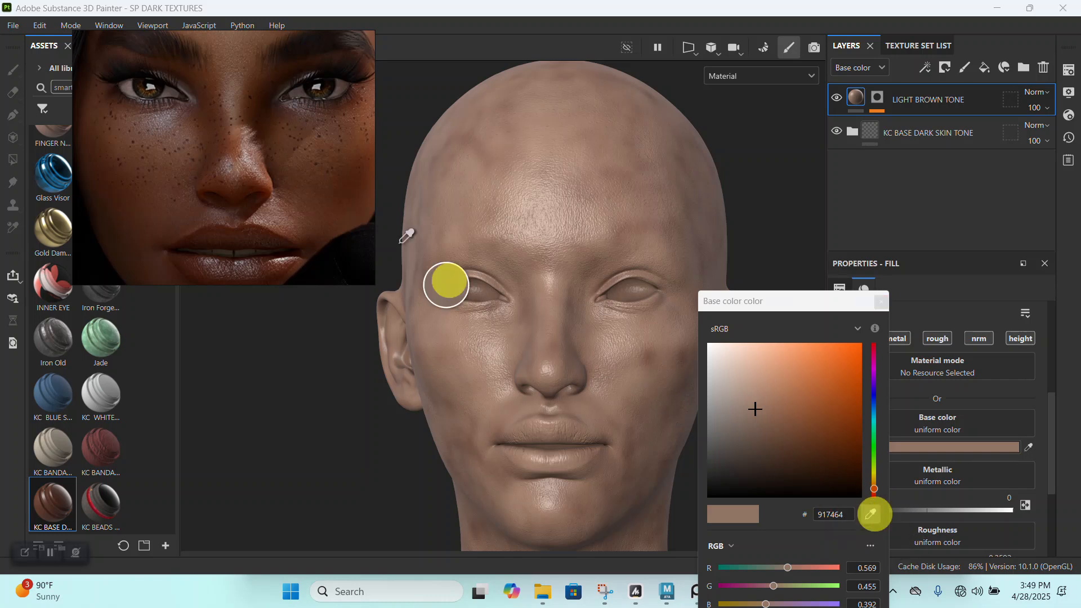
left_click(151, 133)
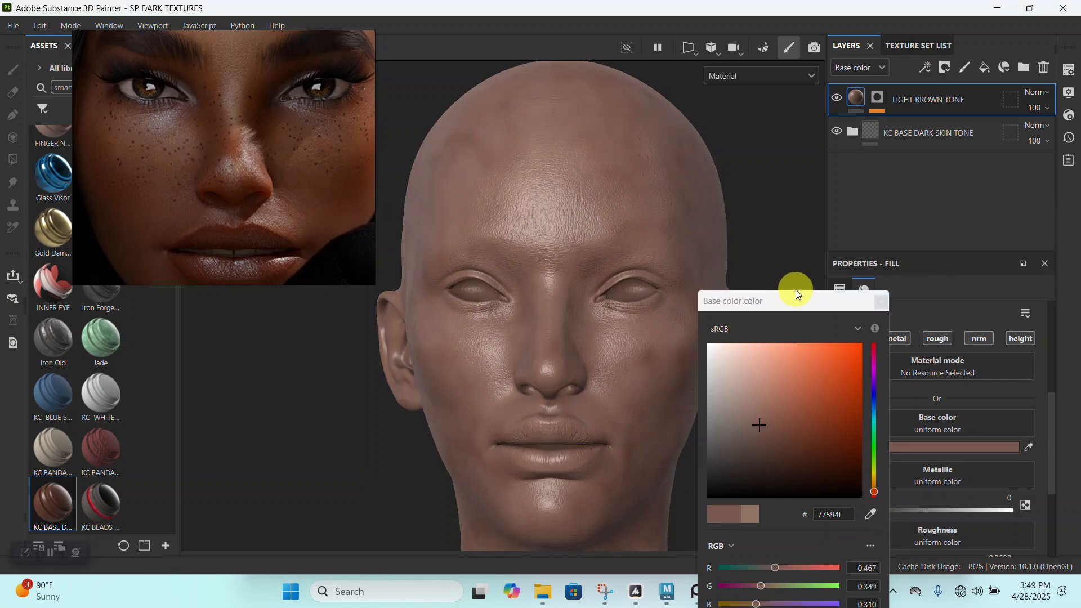
left_click(880, 302)
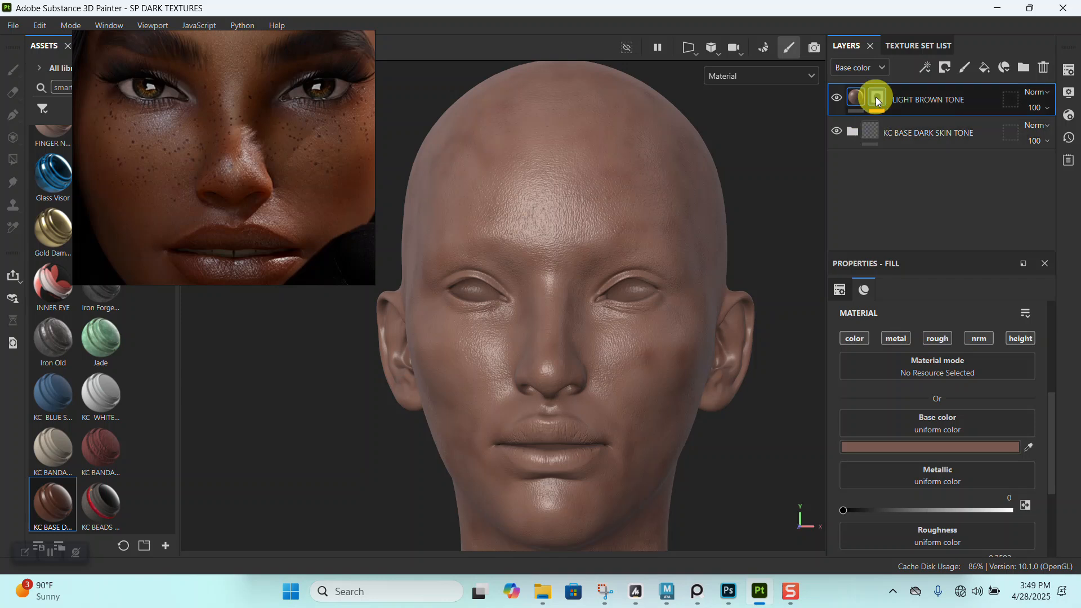
- Clear the LIGHT BROWN TONE layer's mask to plain black without effects
right_click(877, 98)
left_click(773, 27)
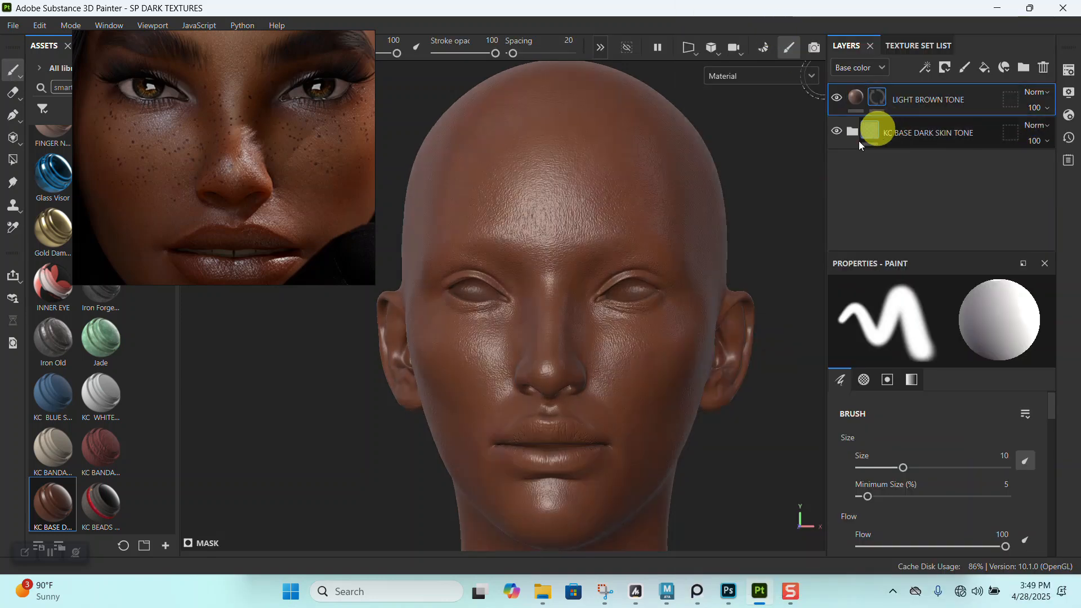
- Uncover the asset library, filter it to brushes, remove the smartmaterial search tag and search for "dirt"
left_click_drag(148, 171, 437, 120)
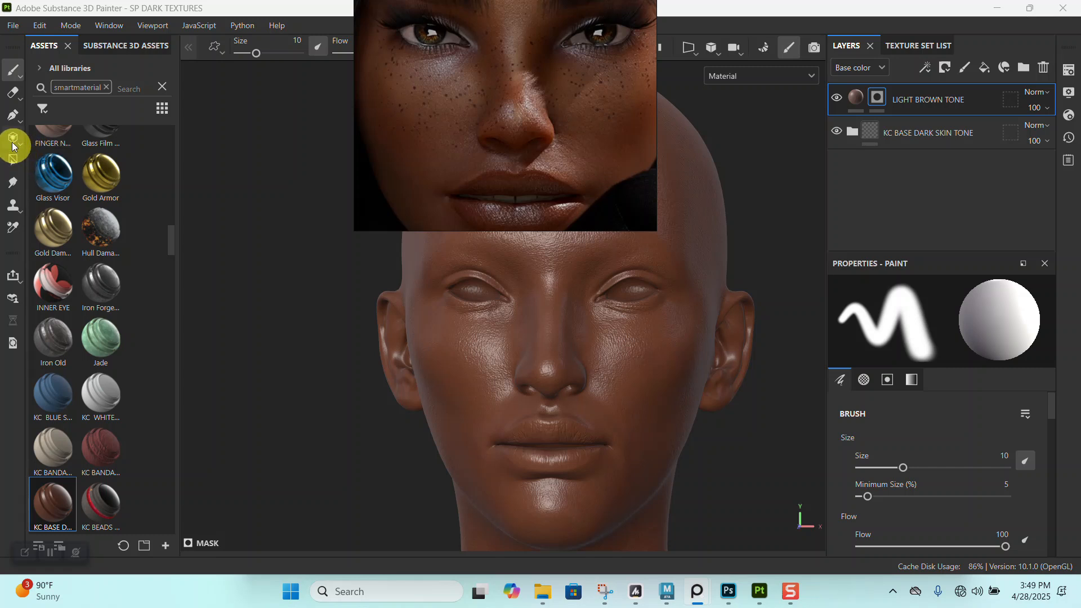
left_click(43, 115)
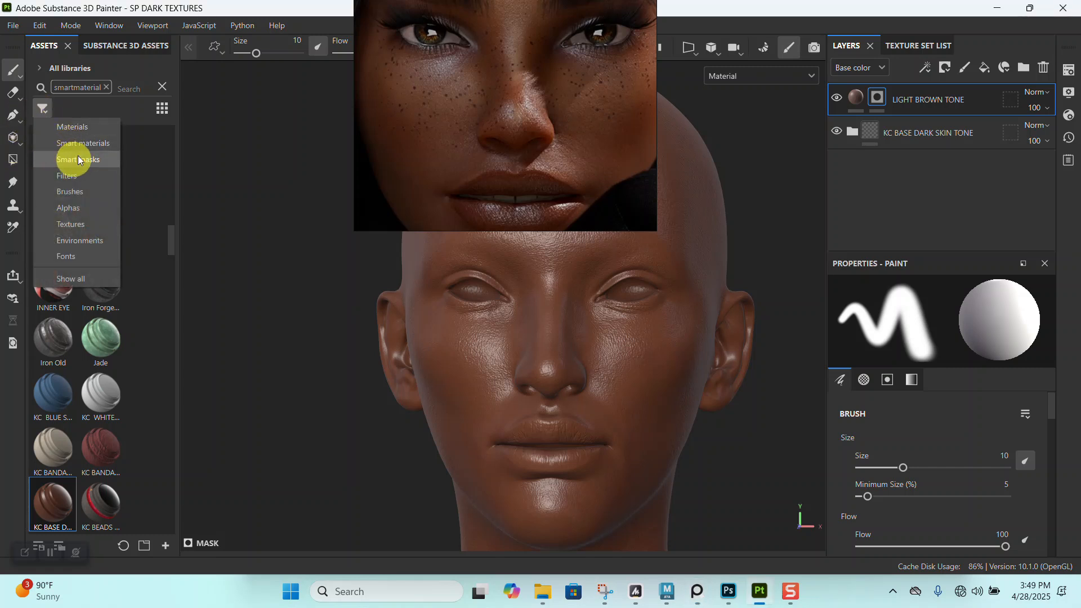
left_click(83, 194)
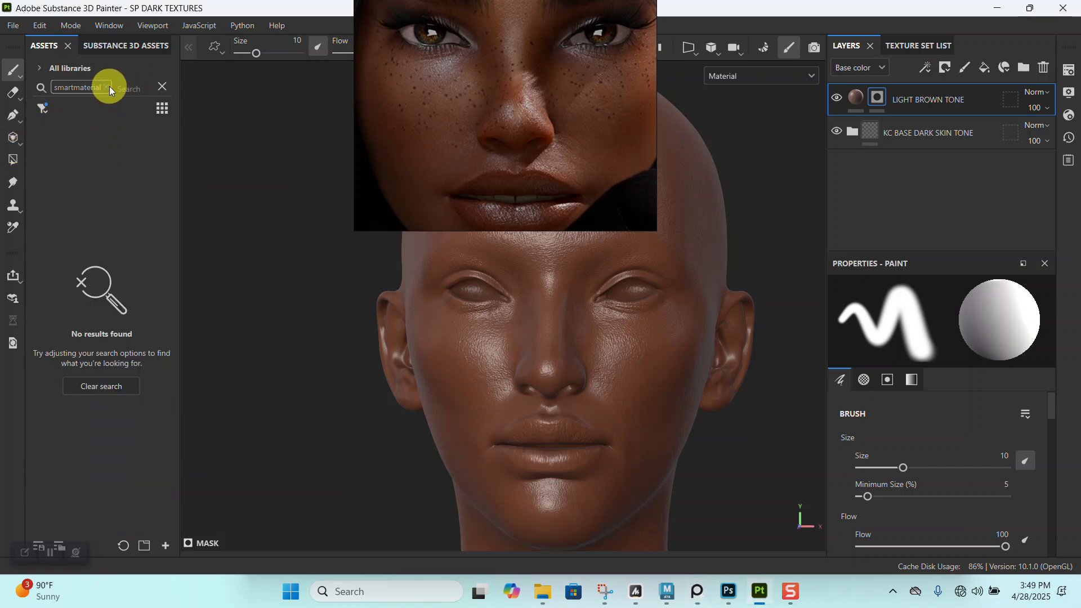
left_click(110, 88)
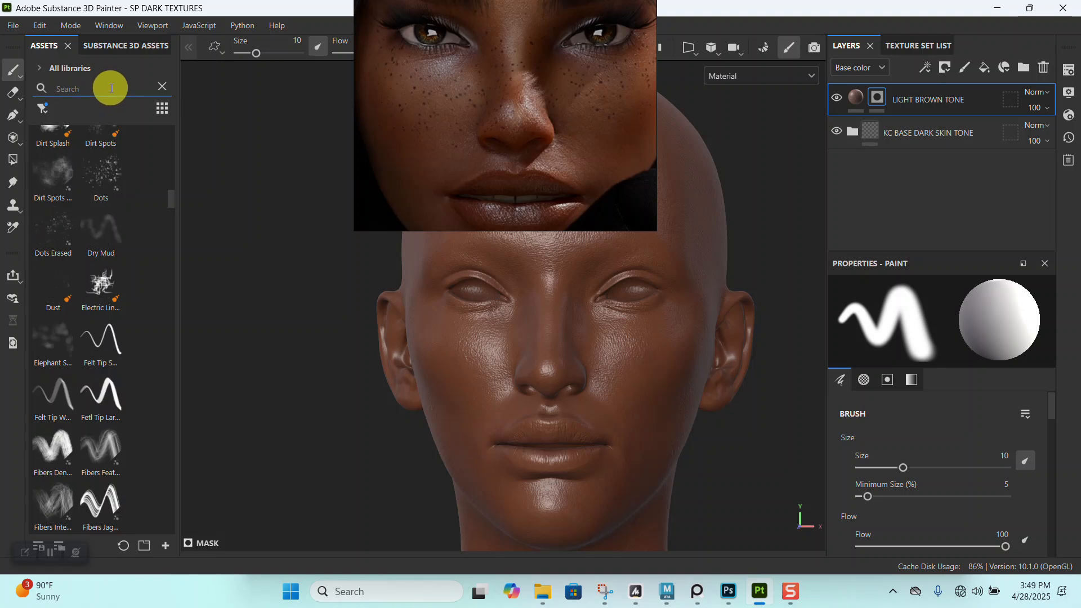
type("d")
key("BackSpace")
type("dirt")
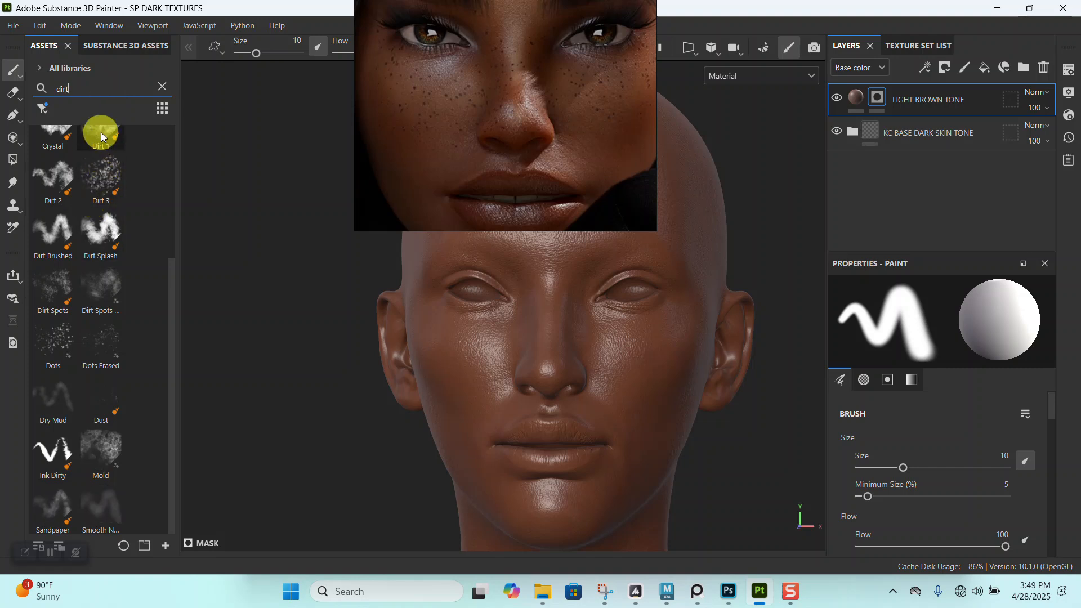
- Choose the Dirt 1 brush with flow 73 and stroke opacity 68, and move the portrait reference clear of the head
scroll(101, 136, "up", 3)
left_click(109, 291)
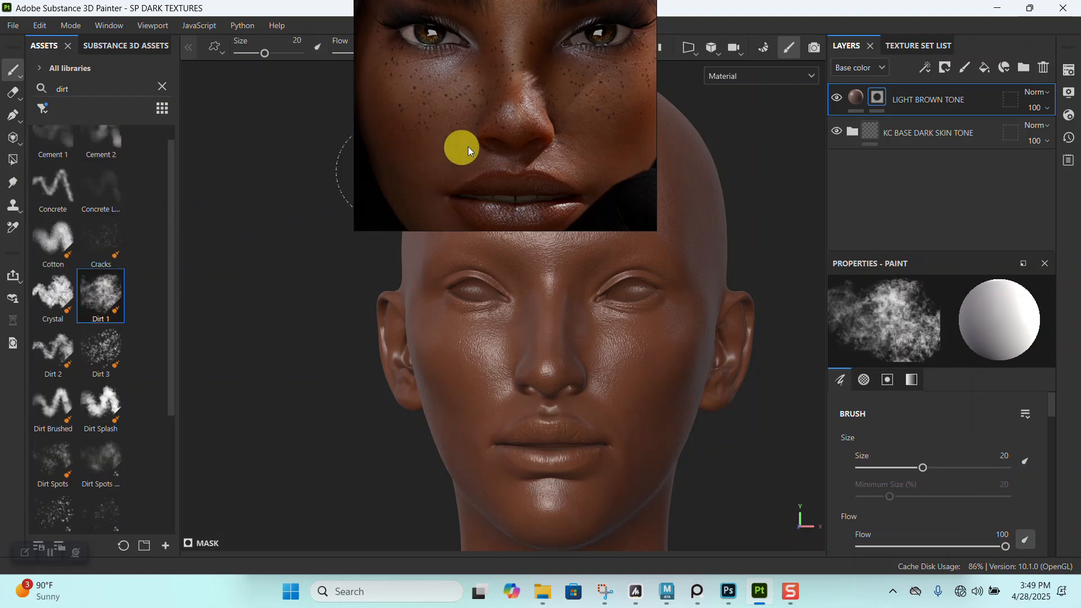
right_click_drag(585, 256, 586, 318, "alt")
middle_click_drag(586, 318, 572, 299, "alt")
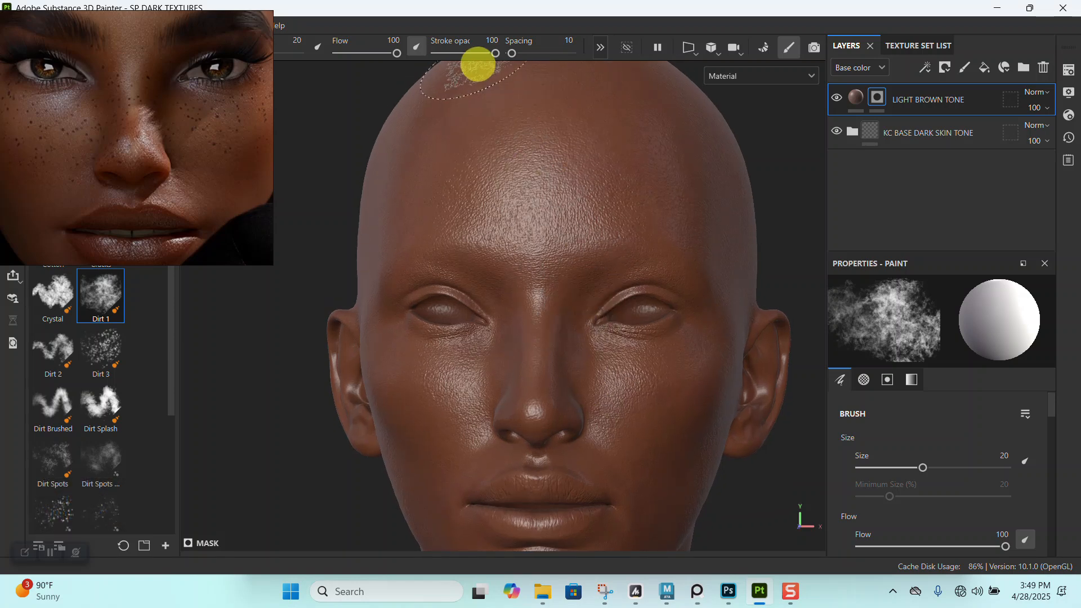
left_click_drag(388, 54, 380, 53)
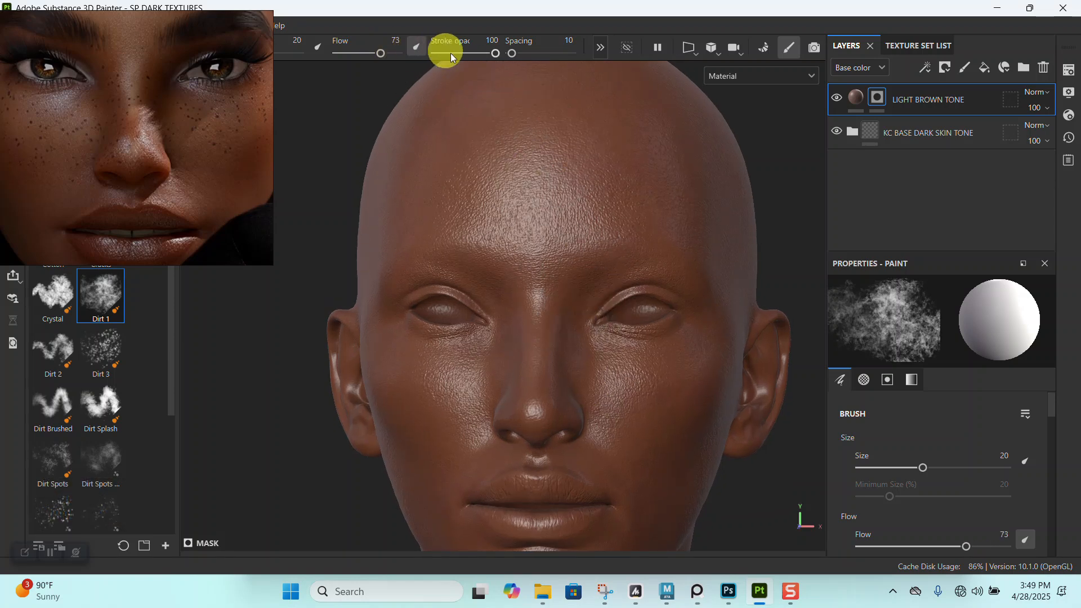
left_click_drag(478, 52, 475, 52)
- Display only the base color channel, paint trial strokes over the forehead, and set flow to 53 and stroke opacity to 55
right_click_drag(541, 253, 571, 362, "alt")
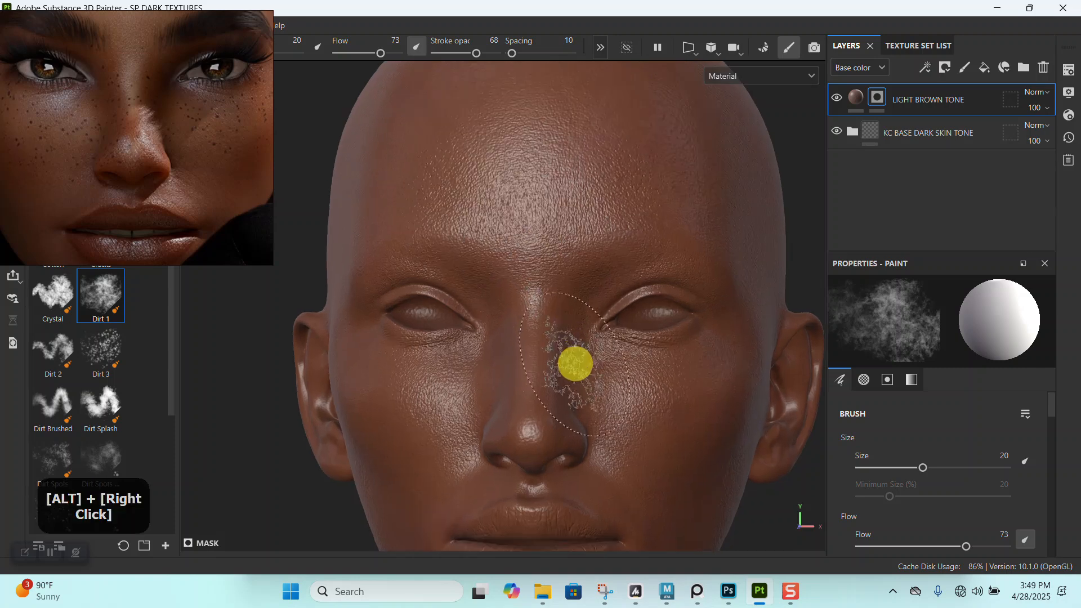
key("c")
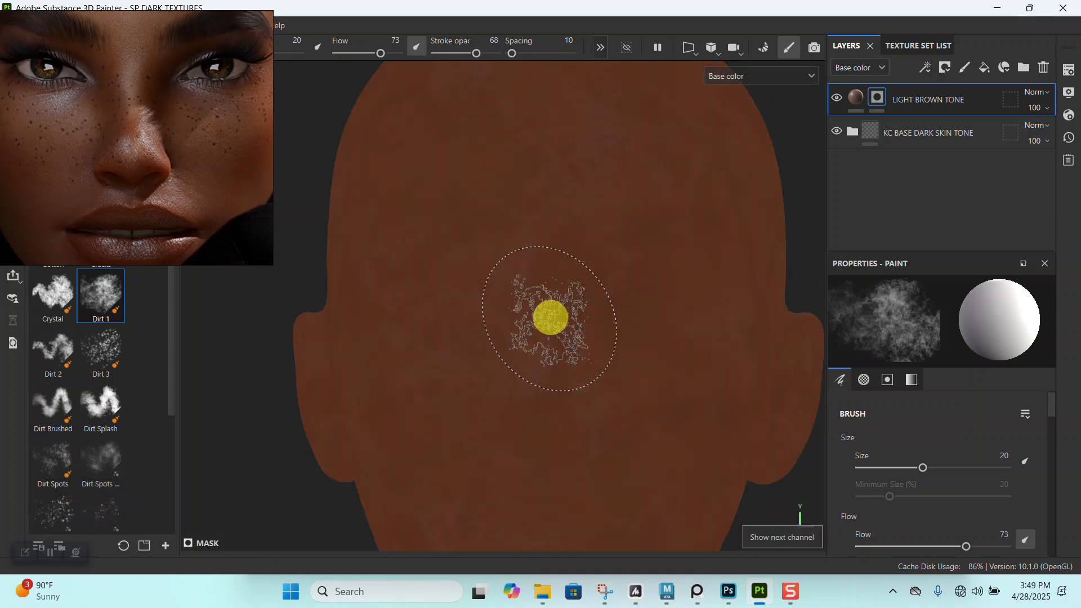
middle_click_drag(623, 363, 631, 392, "alt")
left_click_drag(631, 391, 555, 299, "alt")
middle_click_drag(555, 299, 557, 244, "alt")
mouse_move(557, 222)
left_mouse_down()
mouse_move(495, 270)
mouse_move(456, 226)
mouse_move(393, 292)
mouse_move(535, 241)
mouse_move(603, 184)
mouse_move(367, 56)
left_mouse_up()
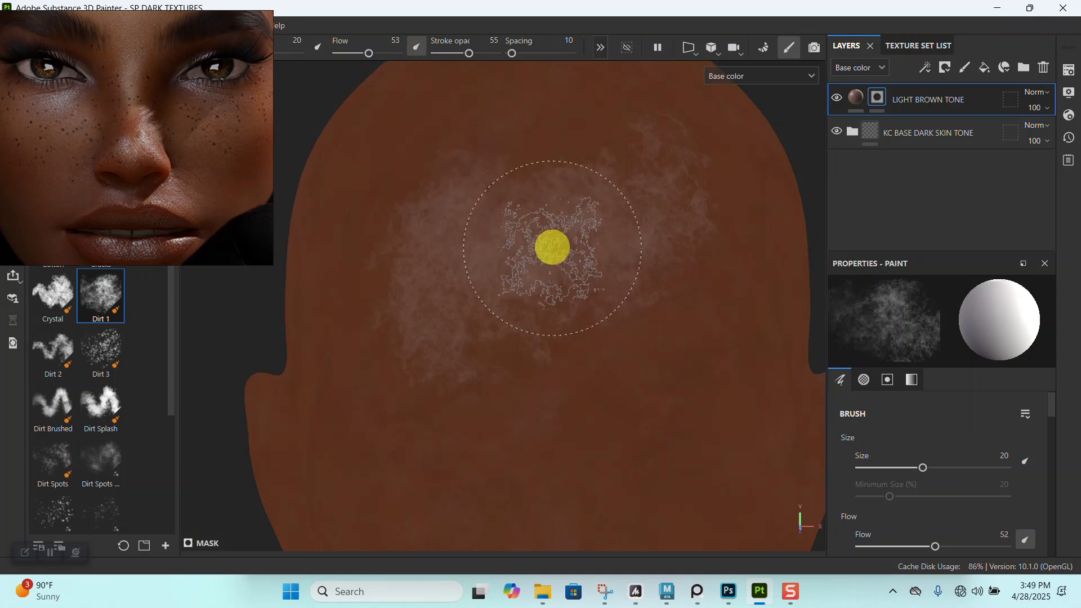
- Undo the trial forehead strokes and set the brush flow to 56
key("ctrl+z")
key("ctrl+z")
key("ctrl+z")
key("ctrl+z")
key("ctrl+z")
key("ctrl+z")
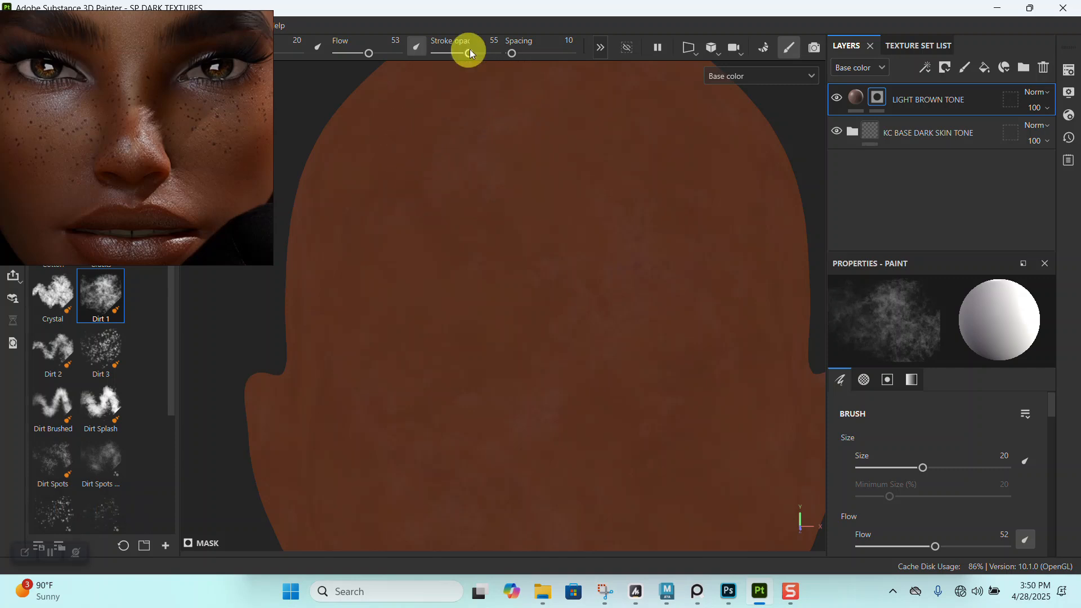
left_click_drag(370, 52, 371, 52)
- Paint the LIGHT BROWN TONE mask across the forehead with the Dirt 1 brush
right_click_drag(559, 219, 530, 252, "alt")
mouse_move(529, 251)
left_mouse_down()
mouse_move(403, 213)
mouse_move(538, 212)
mouse_move(657, 229)
mouse_move(530, 310)
left_mouse_up()
right_click_drag(529, 310, 526, 234, "alt")
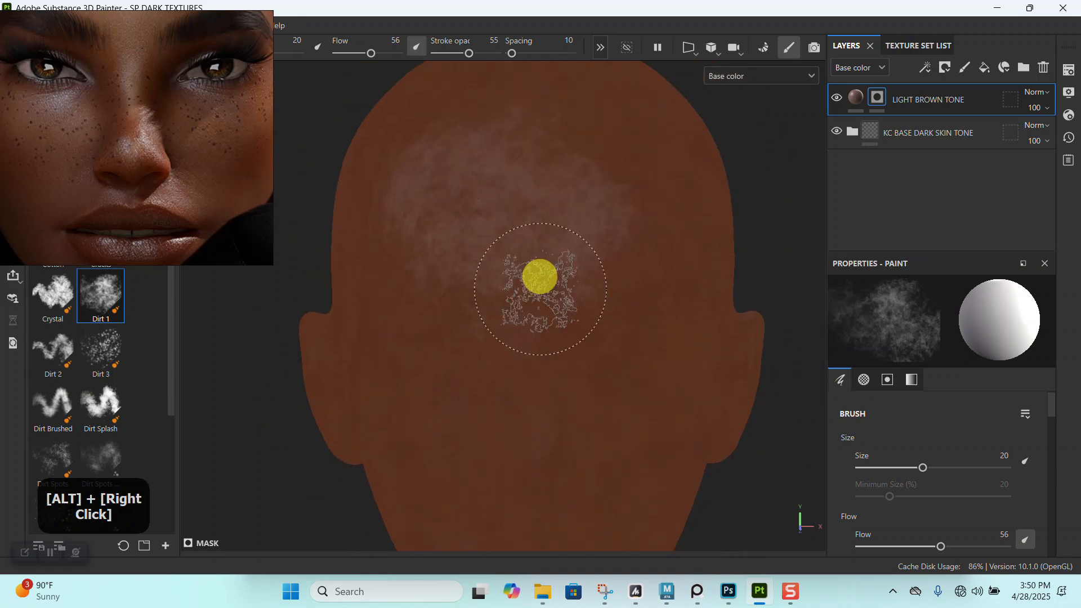
left_click_drag(526, 235, 495, 246, "alt")
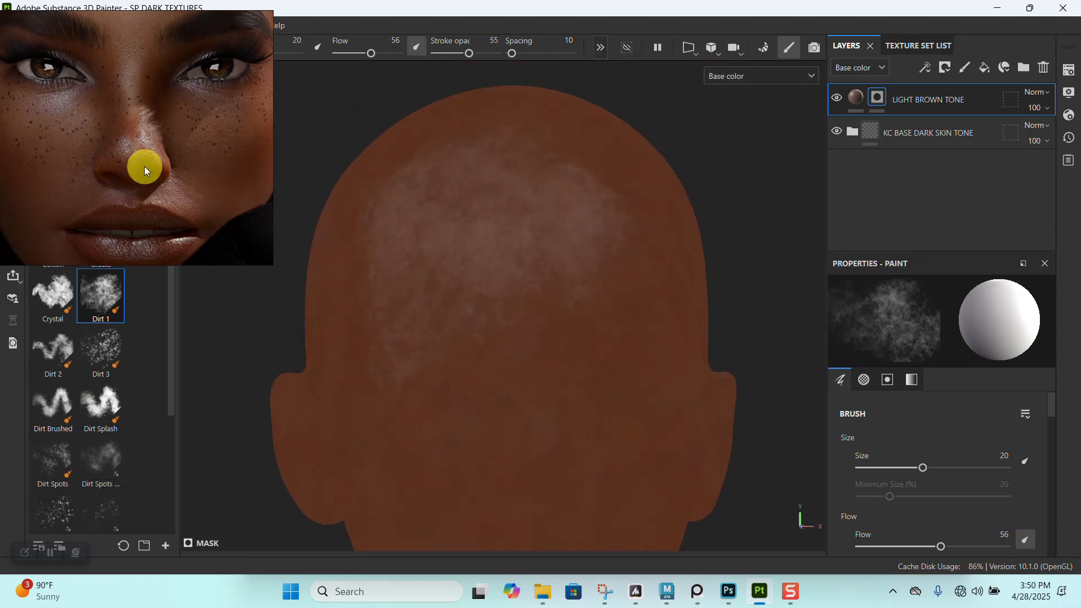
- Bring the unwrapped dark-skin face texture into the reference window, enlarge its face area and place the window beside the head
scroll(141, 161, "down", 9)
middle_click_drag(107, 195, 265, 203)
middle_click_drag(90, 132, 171, 155)
scroll(168, 184, "up", 10)
scroll(173, 137, "up", 5)
right_click_drag(205, 170, 439, 216)
scroll(440, 216, "down", 5)
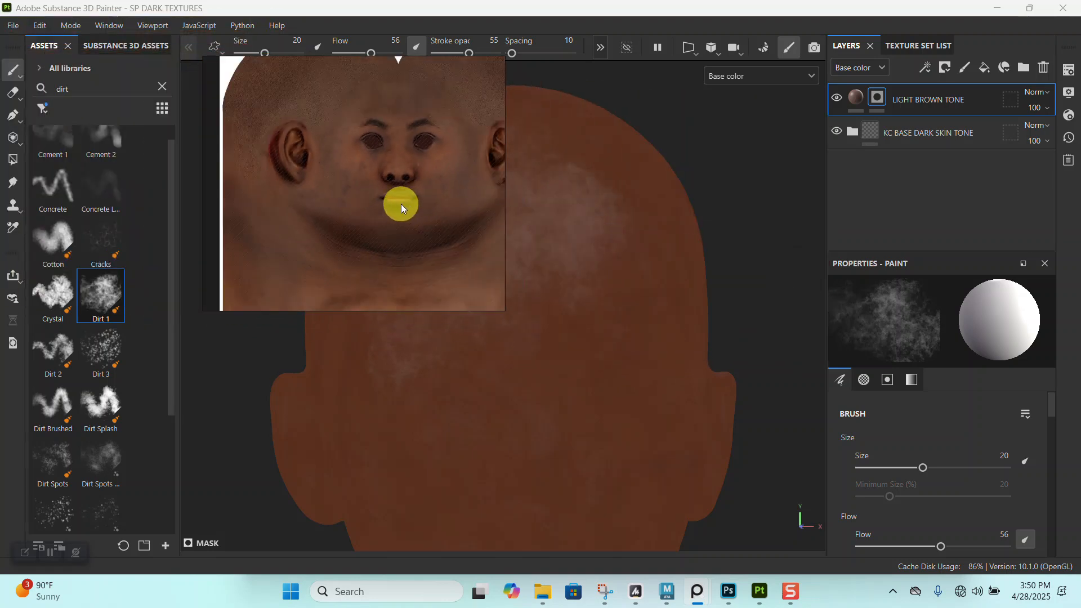
middle_click_drag(401, 204, 370, 235)
right_click_drag(370, 234, 313, 238)
scroll(301, 229, "up", 4)
middle_click_drag(299, 227, 309, 232)
right_click_drag(312, 232, 249, 214)
middle_click_drag(250, 215, 263, 228)
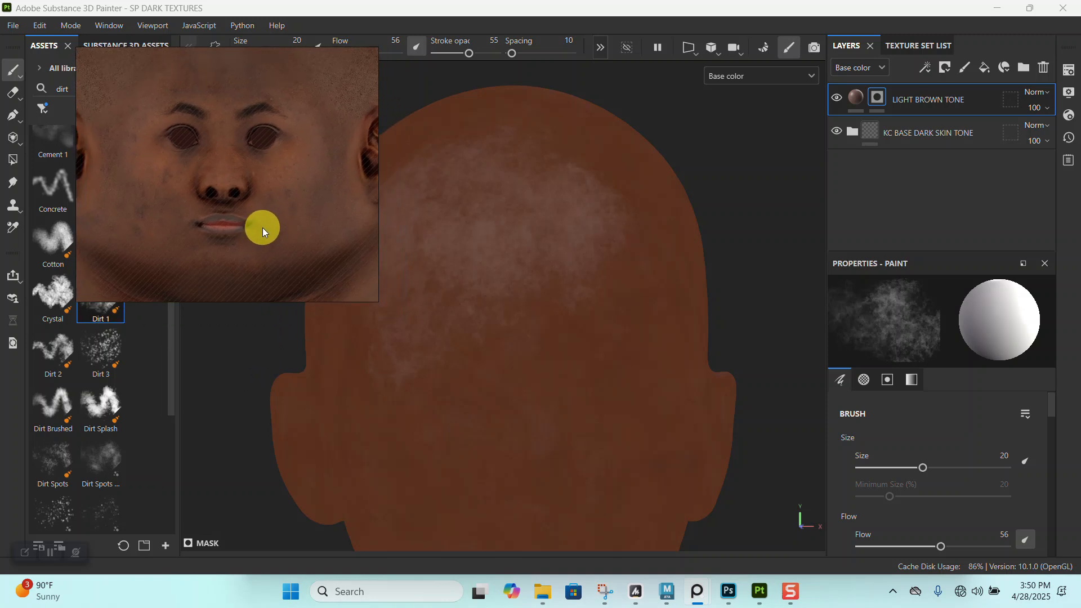
- Extend the light brown tone over the forehead and temples and onto the first cheek of the head
right_click_drag(362, 283, 430, 285, "alt")
middle_click_drag(429, 285, 519, 283, "alt")
left_click_drag(519, 284, 495, 319, "alt")
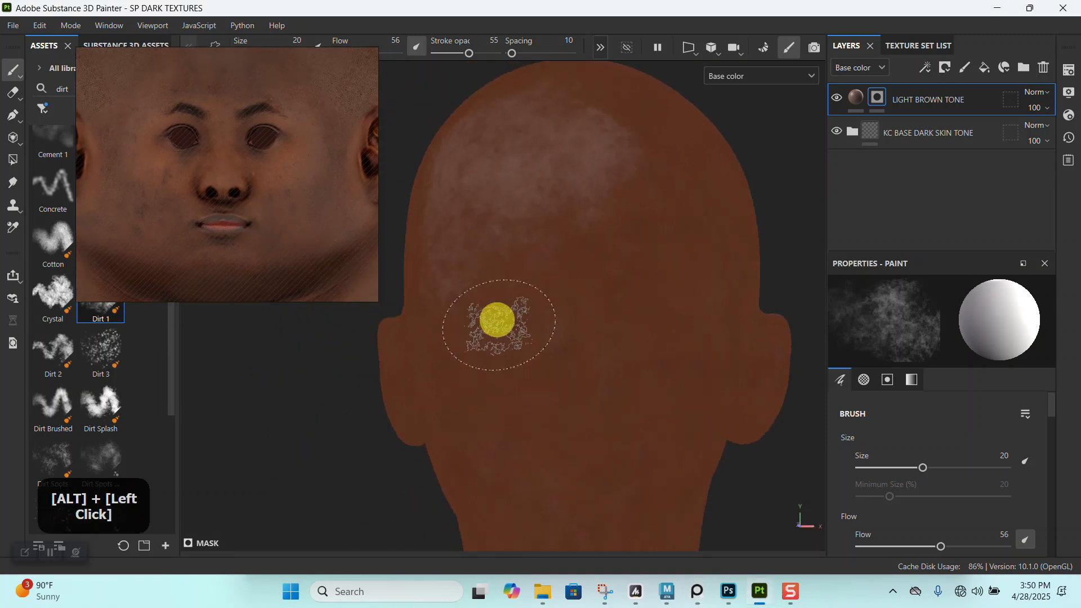
right_click_drag(495, 319, 541, 241, "alt")
left_click_drag(541, 242, 676, 258, "alt")
right_click_drag(676, 258, 603, 203, "alt")
mouse_move(473, 285)
left_mouse_down()
mouse_move(474, 363)
mouse_move(503, 348)
left_mouse_up()
middle_click_drag(569, 311, 589, 247, "alt")
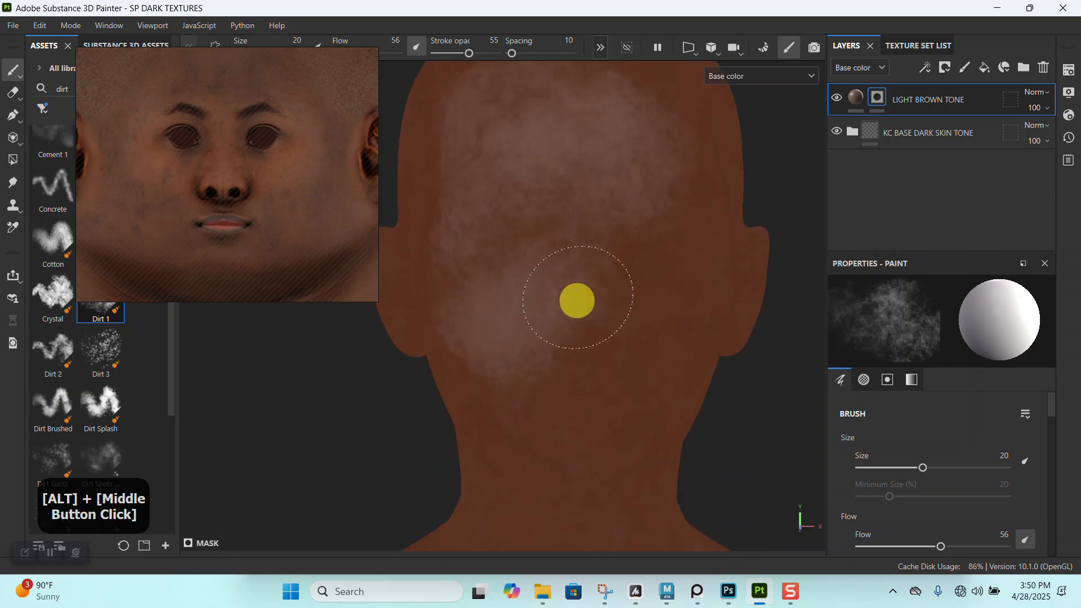
left_click_drag(603, 333, 600, 260, "alt")
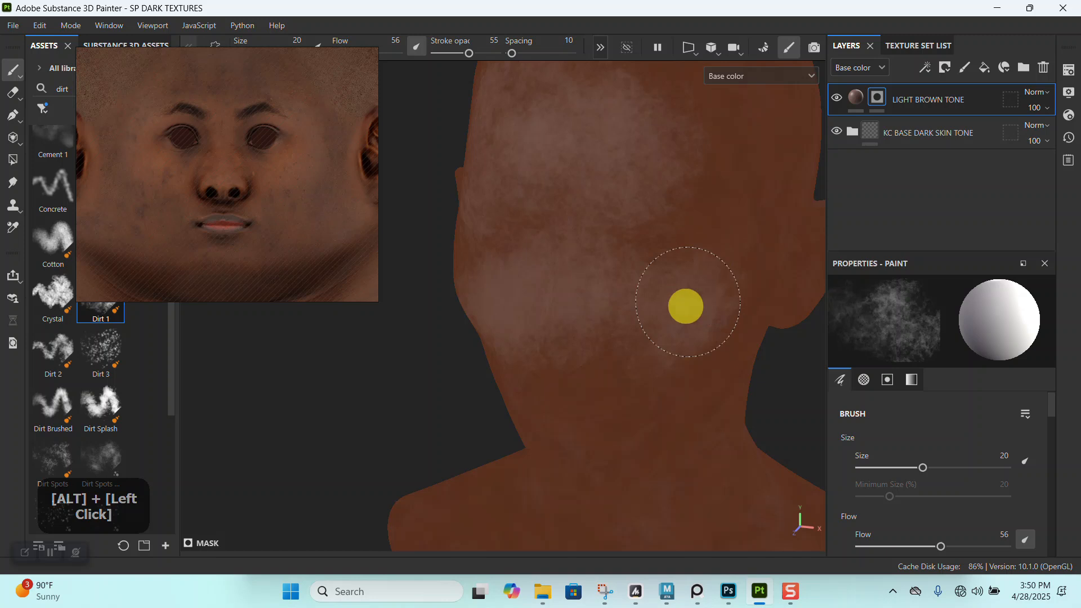
- Paint the light brown tone over the opposite cheek, the nose area and the sides of the face
left_click_drag(698, 275, 673, 270, "alt")
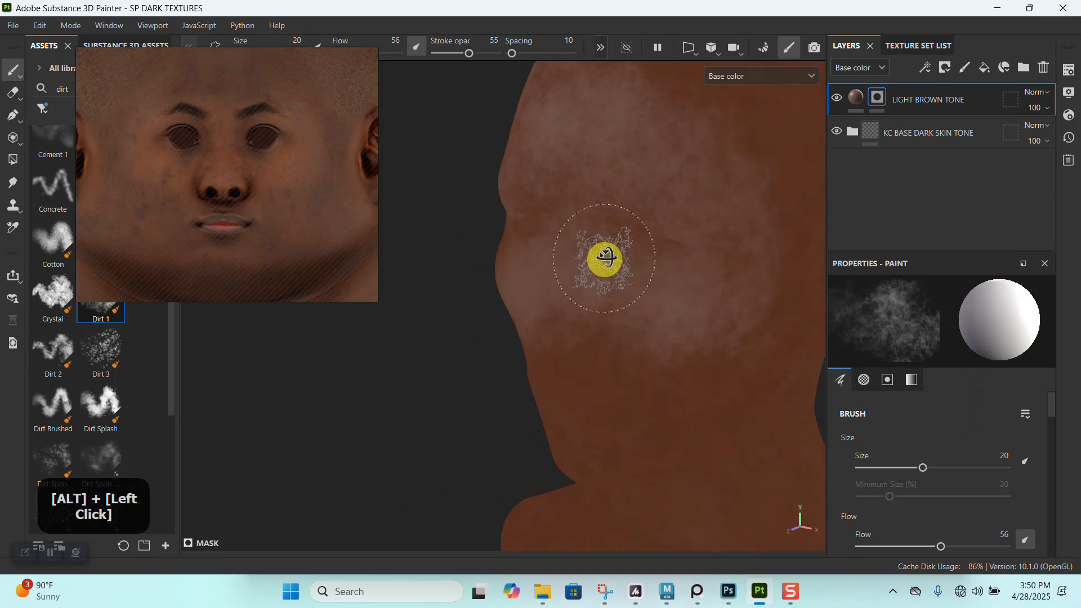
left_click_drag(603, 265, 651, 248, "alt")
middle_click_drag(651, 248, 534, 303, "alt")
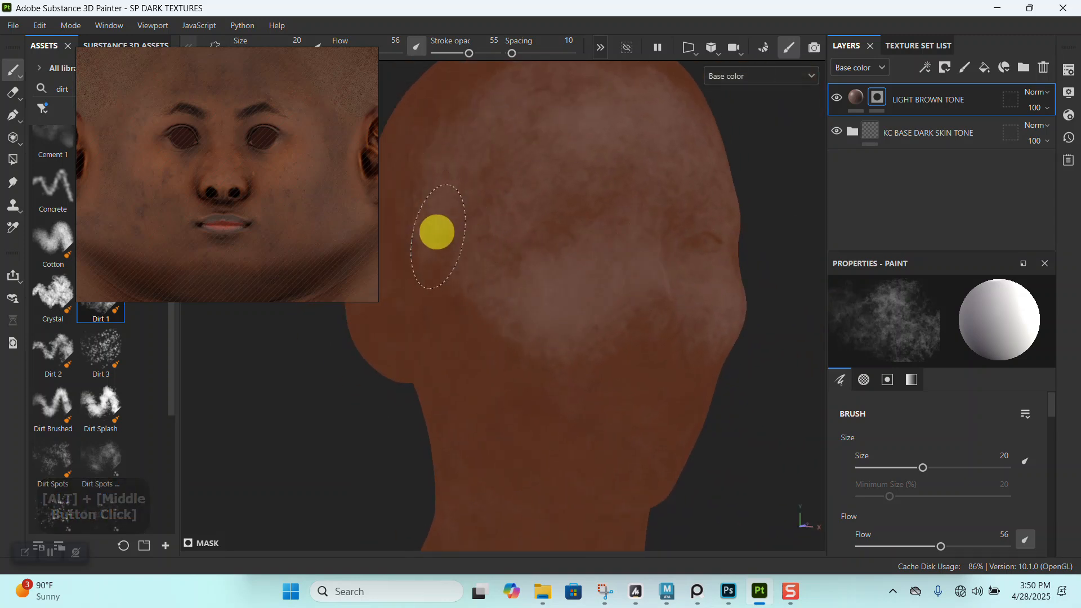
left_click_drag(507, 361, 591, 336, "alt")
middle_click_drag(591, 336, 592, 268, "alt")
left_click_drag(591, 268, 680, 260, "alt")
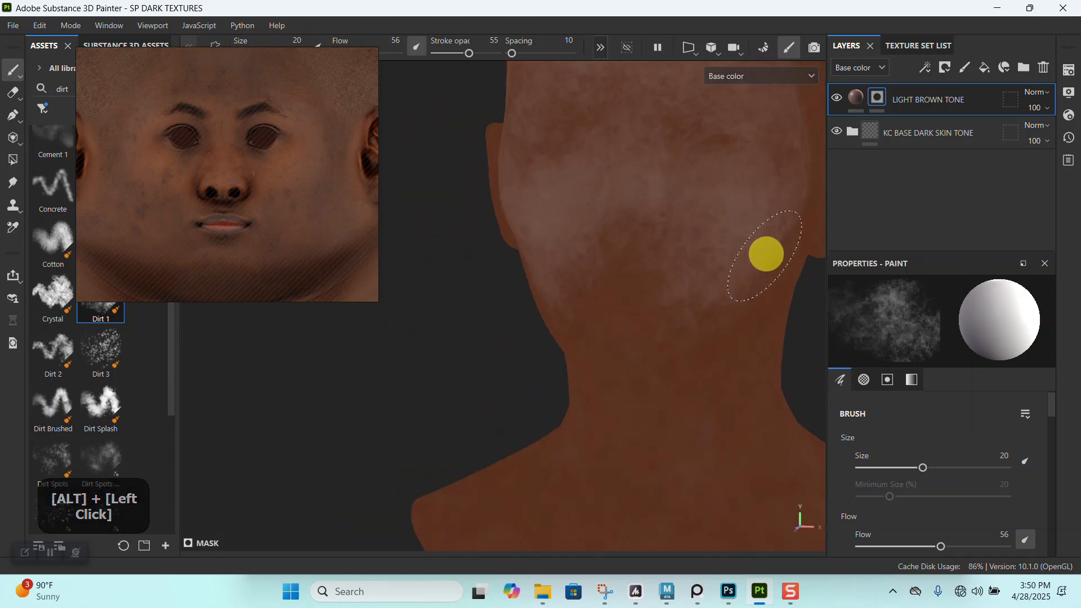
left_click_drag(746, 272, 563, 280, "alt")
mouse_move(563, 281)
middle_mouse_down("alt")
mouse_move(611, 280)
mouse_move(573, 270)
middle_mouse_up("alt")
- Show the full material and examine the painted light brown tone on the face from several angles
key("m")
right_click_drag(582, 282, 589, 272, "alt")
left_click_drag(589, 272, 563, 268, "alt")
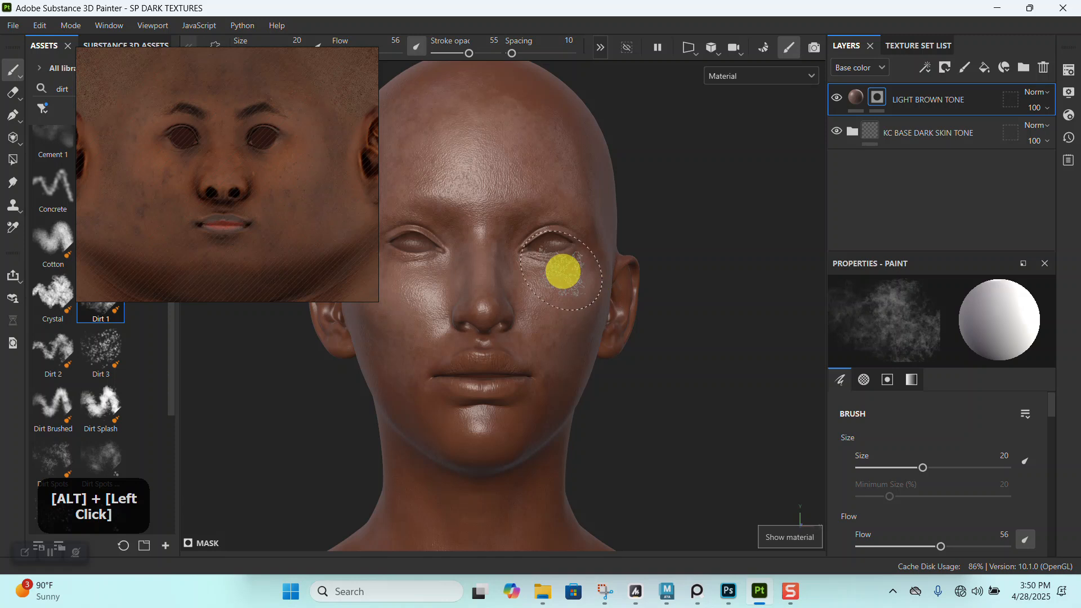
middle_click_drag(563, 268, 602, 247, "alt")
mouse_move(602, 247)
left_mouse_down("alt")
mouse_move(606, 294)
mouse_move(589, 244)
left_mouse_up("alt")
right_click_drag(589, 244, 457, 311, "alt")
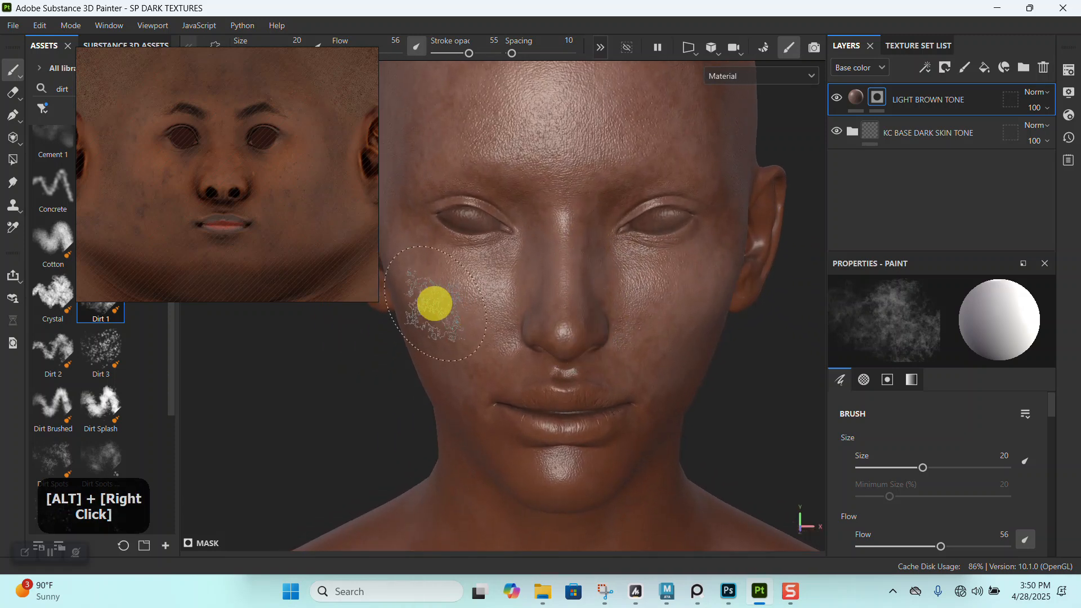
right_click_drag(516, 242, 544, 245, "alt")
left_click_drag(543, 246, 599, 299, "alt")
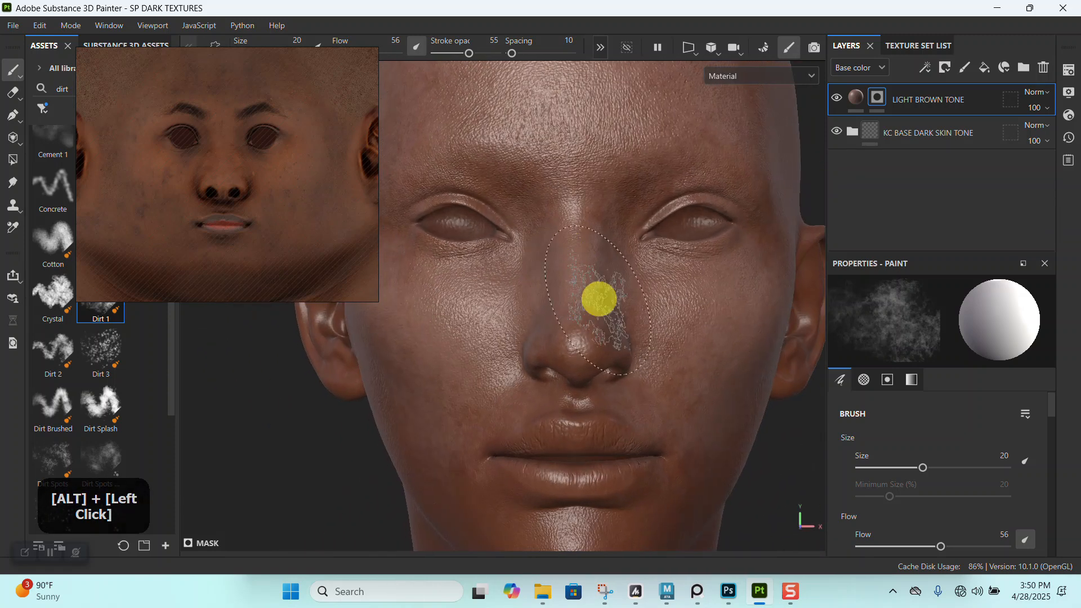
right_click_drag(599, 299, 724, 135, "alt")
right_click_drag(630, 241, 589, 183, "alt")
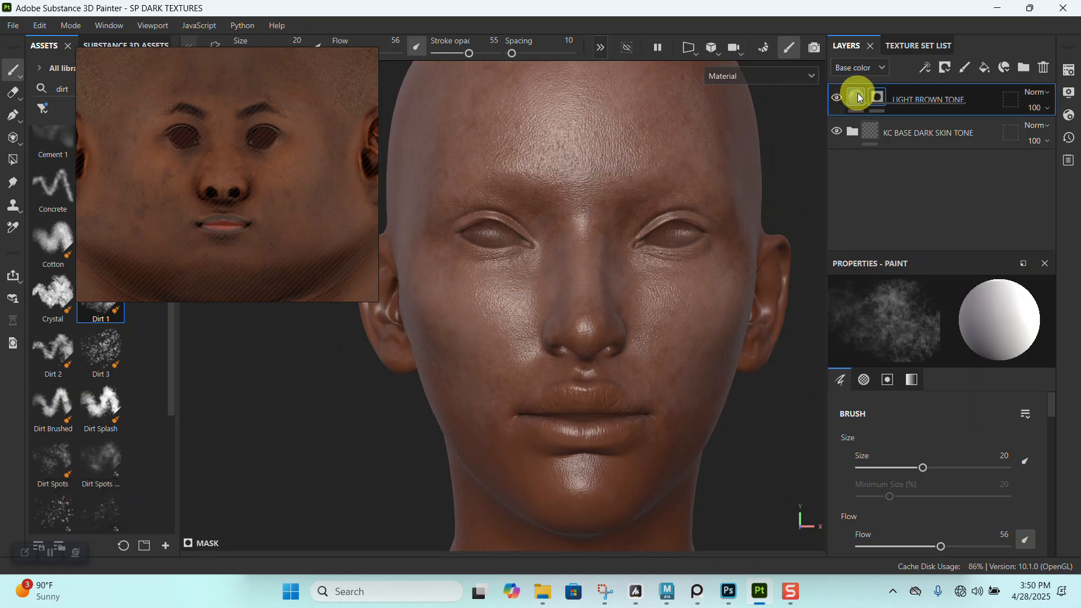
- Duplicate the LIGHT BROWN TONE layer and hide the original
key("ctrl+d")
left_click(837, 131)
- Set the duplicated layer's base color to 7B4B31 by sampling the cheek below the eye in the unwrapped texture reference
left_click(857, 99)
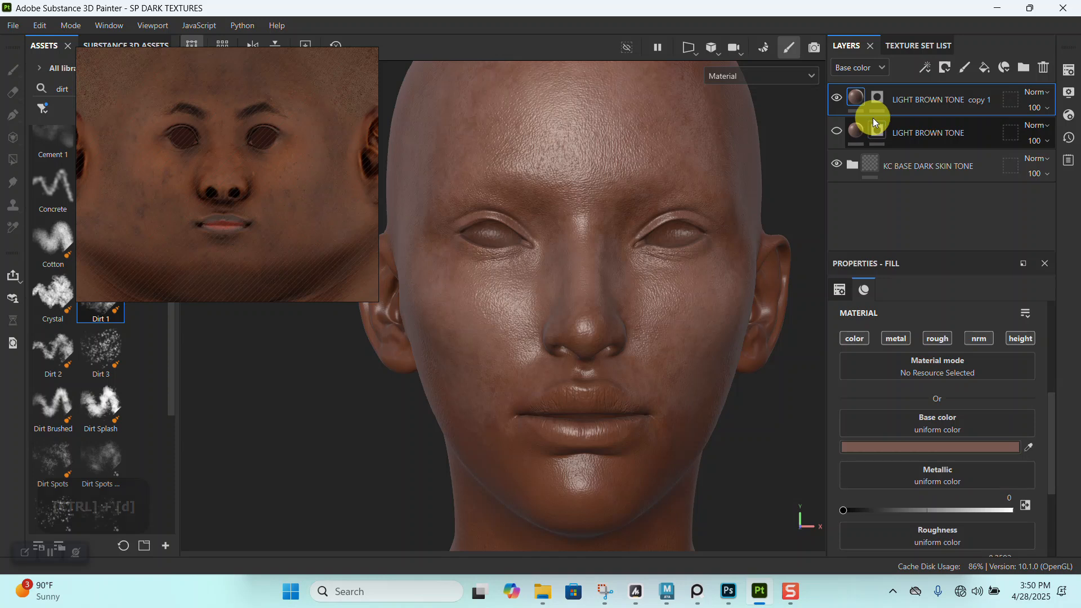
left_click(924, 448)
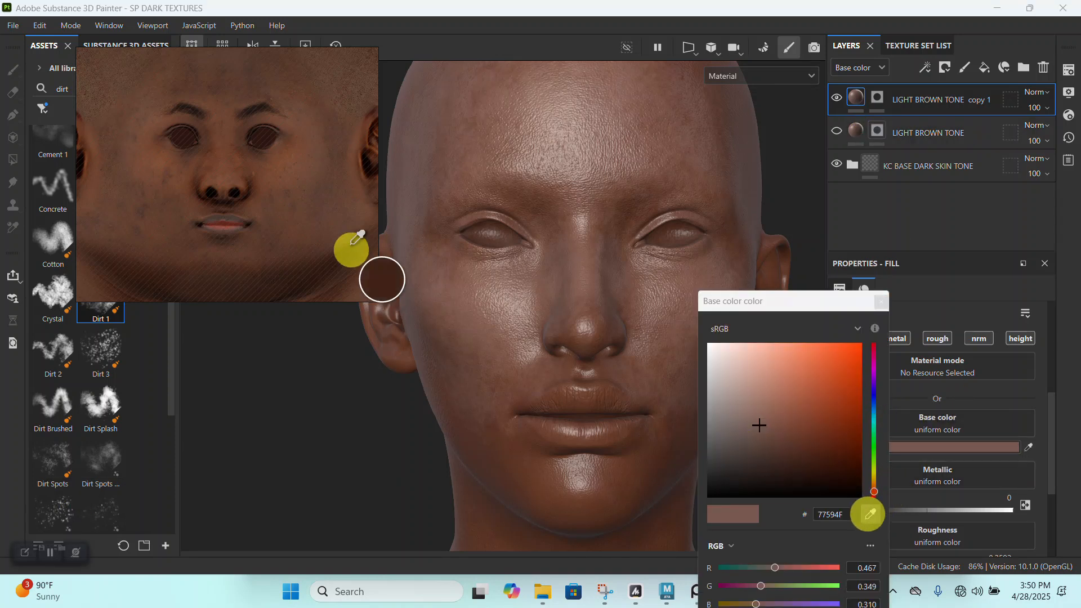
left_click(272, 166)
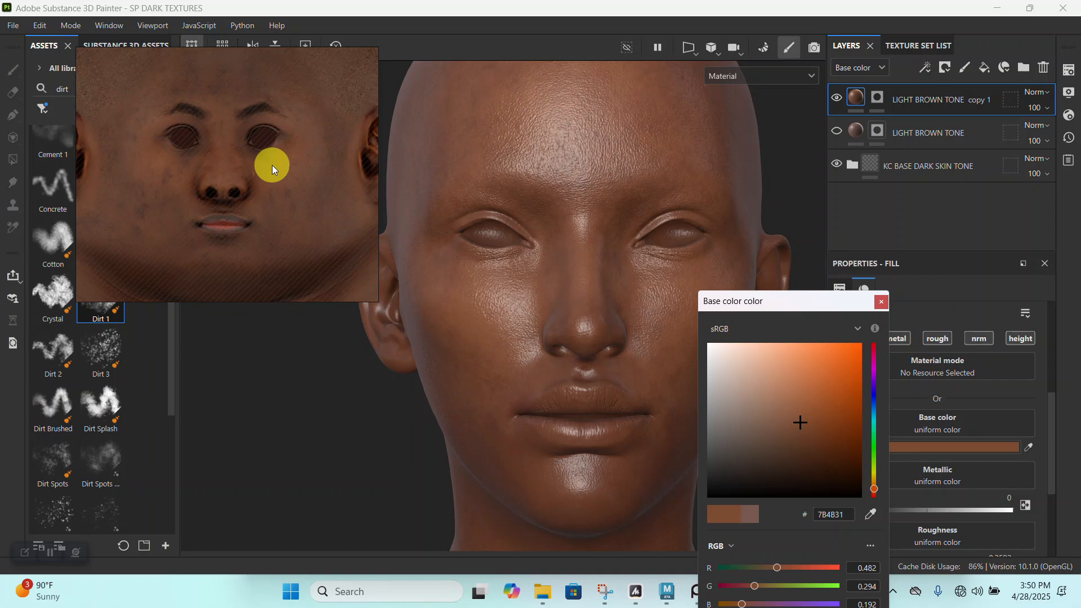
left_click(967, 297)
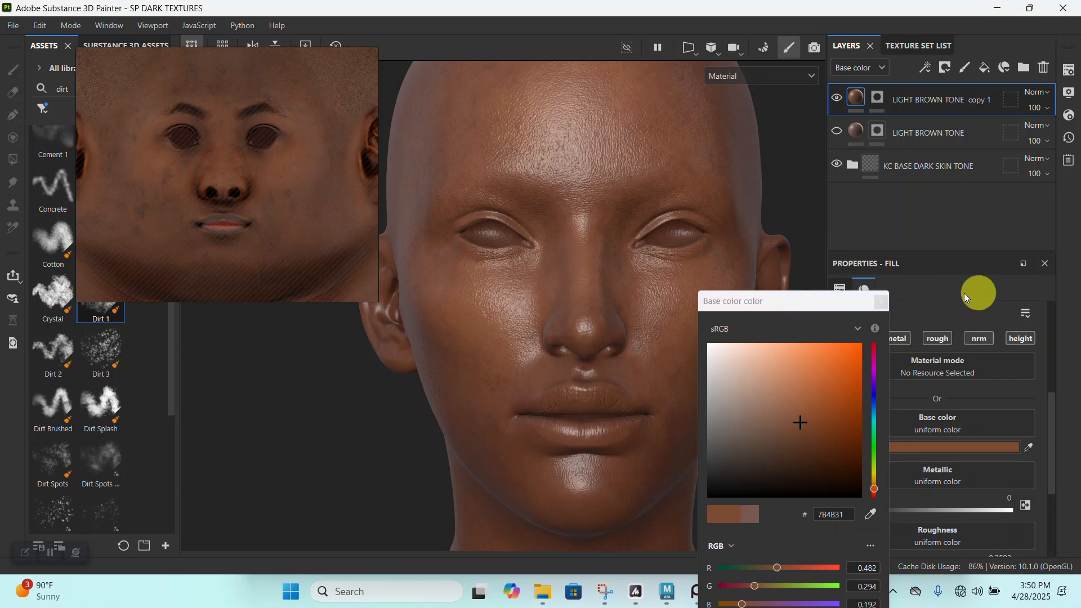
left_click(881, 304)
- Examine the duplicated layer's new brown tone on the face from the front, above and the side
right_click_drag(683, 313, 605, 246, "alt")
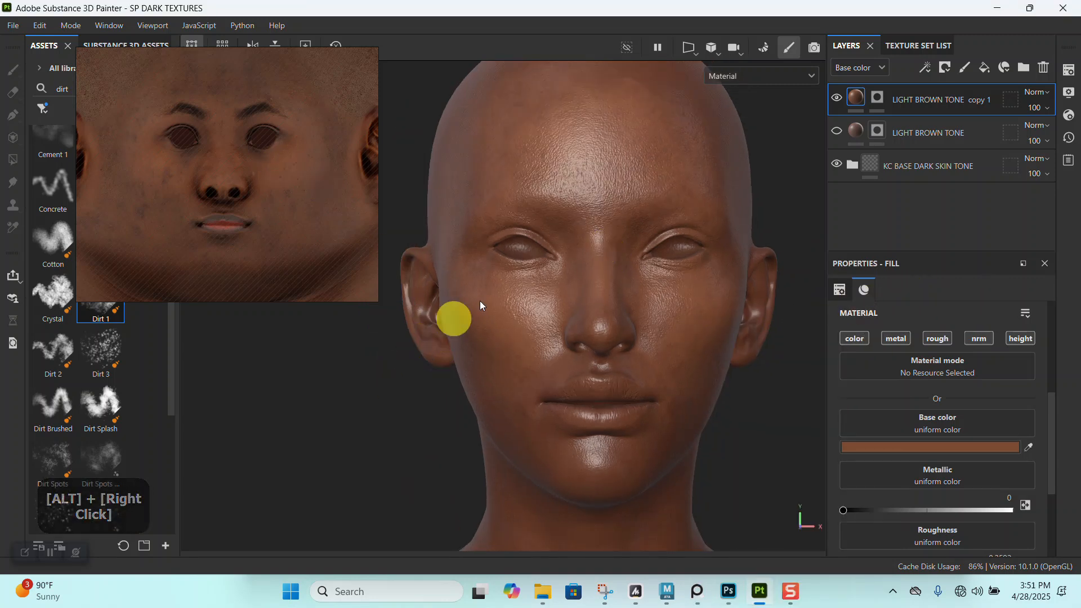
right_click_drag(455, 316, 567, 324, "alt")
left_click_drag(563, 276, 583, 320, "alt")
middle_click_drag(665, 290, 577, 315, "alt")
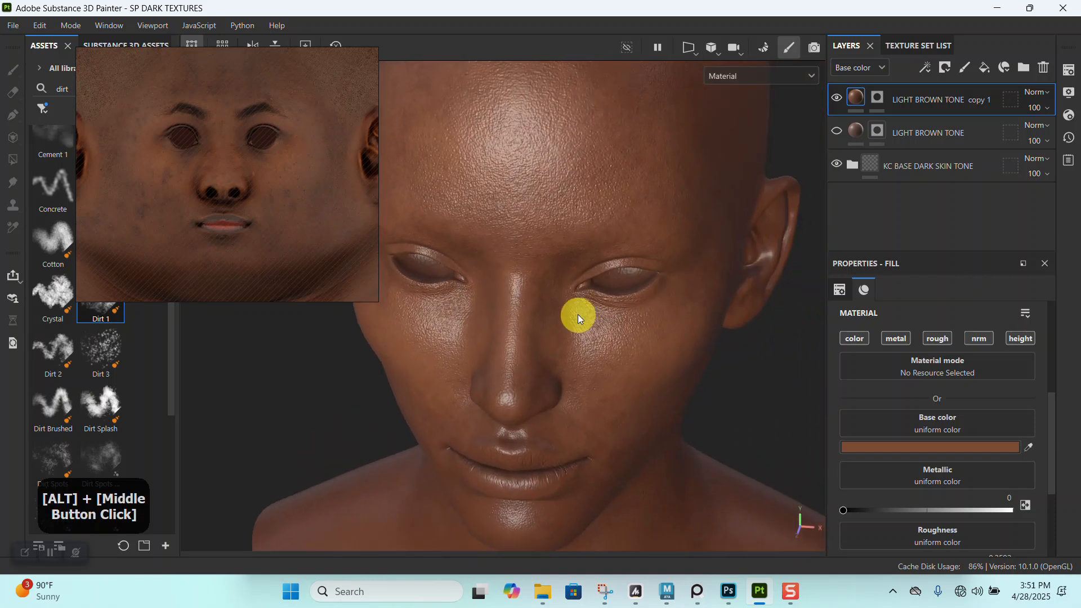
left_click_drag(577, 315, 514, 265, "alt")
right_click_drag(514, 265, 526, 242, "alt")
middle_click_drag(526, 241, 555, 257, "alt")
left_click_drag(555, 256, 586, 265, "alt")
middle_click_drag(586, 265, 579, 258, "alt")
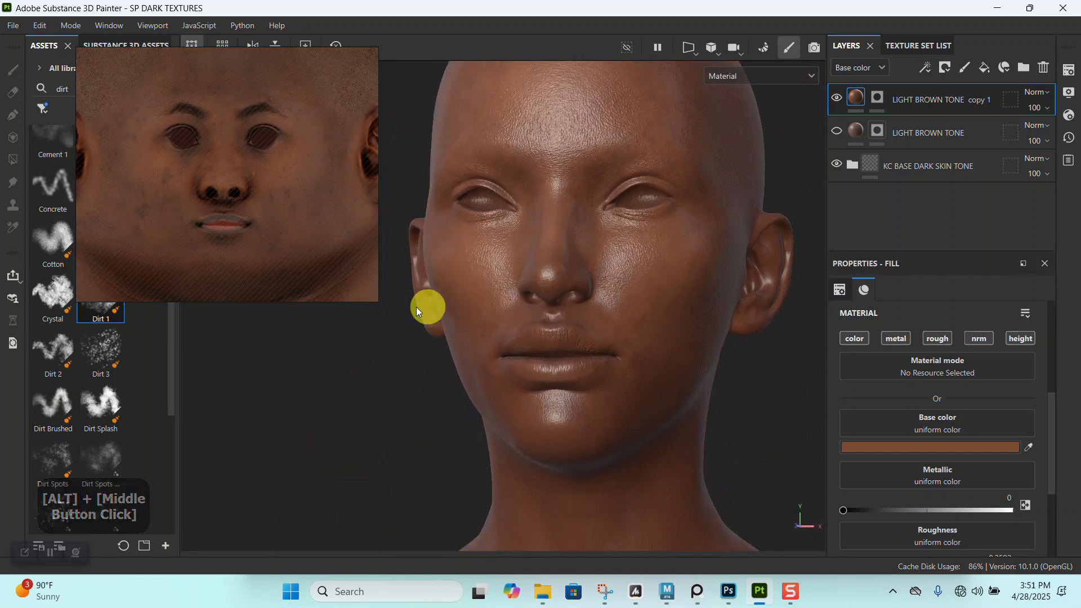
- Compare the neck and chest area of the unwrapped texture reference with the whole bust
right_click_drag(416, 306, 572, 345, "alt")
middle_click_drag(572, 345, 310, 275, "alt")
middle_click_drag(306, 182, 309, 155, "alt")
right_click_drag(606, 352, 593, 322, "alt")
left_click_drag(592, 323, 618, 312, "alt")
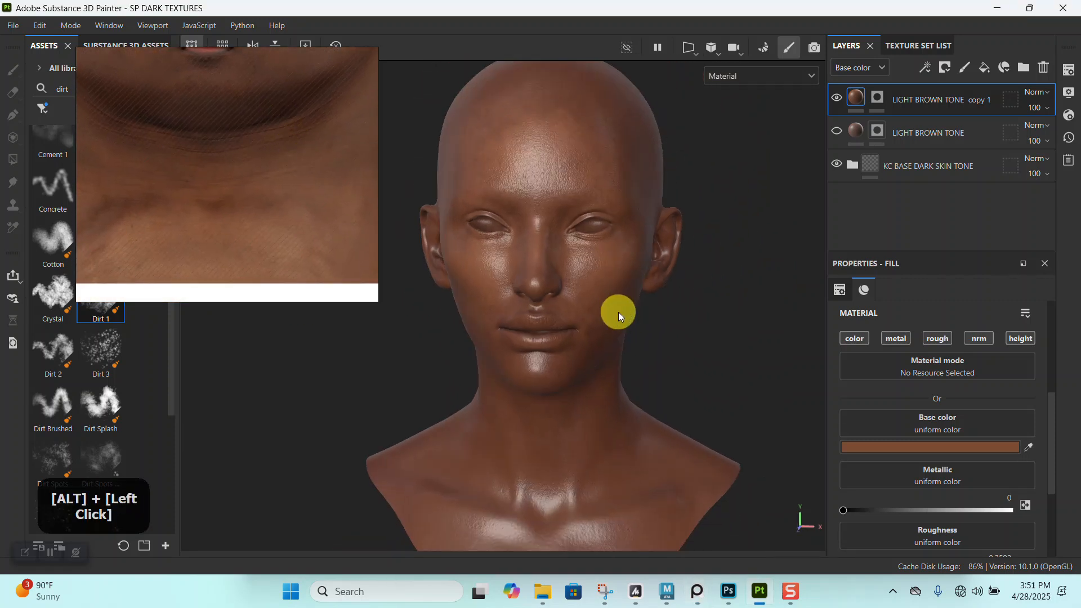
middle_click_drag(618, 312, 623, 319, "alt")
- Target the duplicated layer's mask, display only the base color channel and enlarge the brush to 25.73
left_click(879, 97)
right_click_drag(603, 419, 592, 388, "alt")
middle_click_drag(592, 389, 584, 339, "alt")
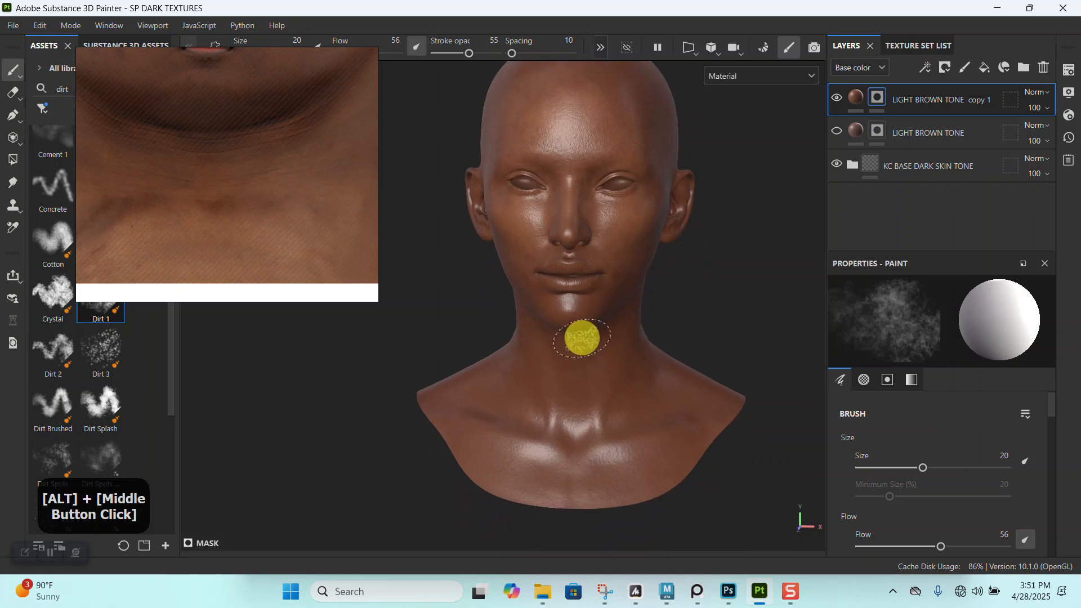
key("b")
right_click_drag(594, 395, 594, 395, "ctrl")
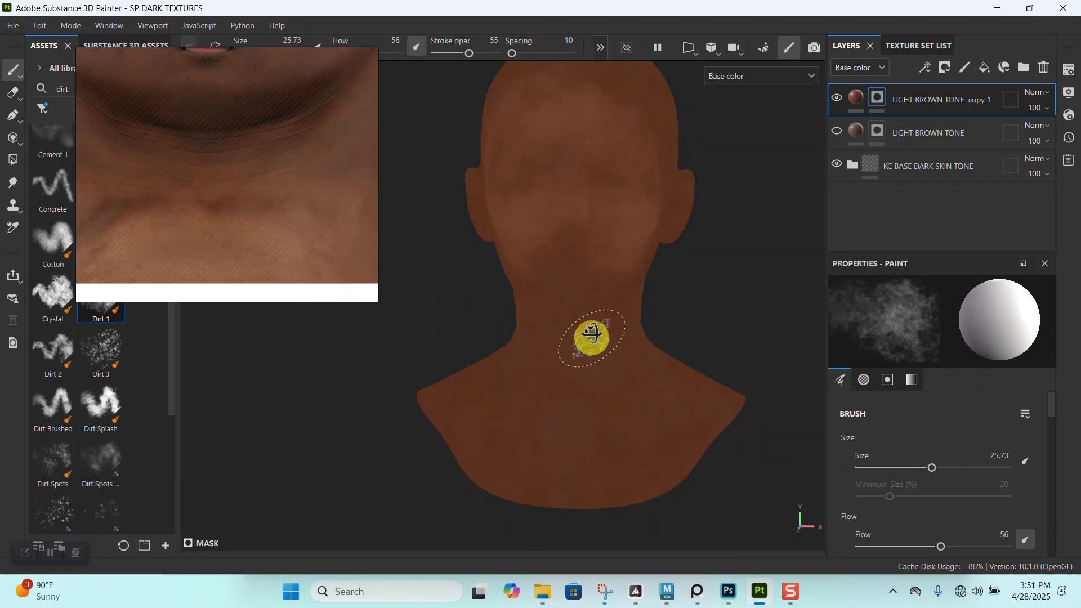
- Paint the brown tone over the upper chest and shoulders of the bust, checking against the whole unwrapped texture reference
middle_click_drag(586, 350, 581, 225, "alt")
left_click_drag(581, 224, 596, 336, "alt")
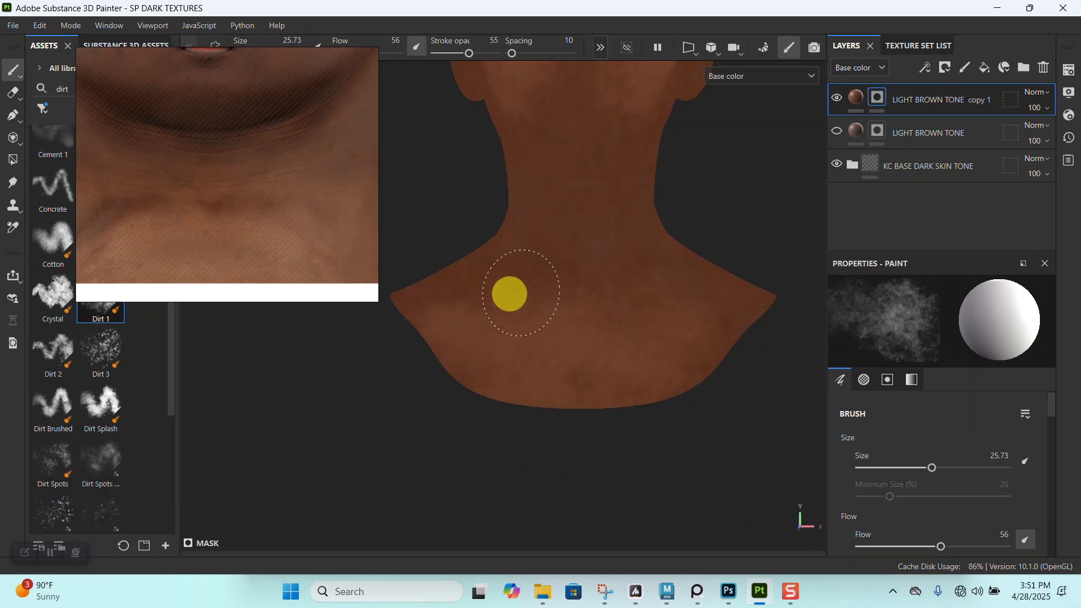
right_click_drag(510, 294, 603, 386, "alt")
left_click_drag(603, 386, 251, 296, "alt")
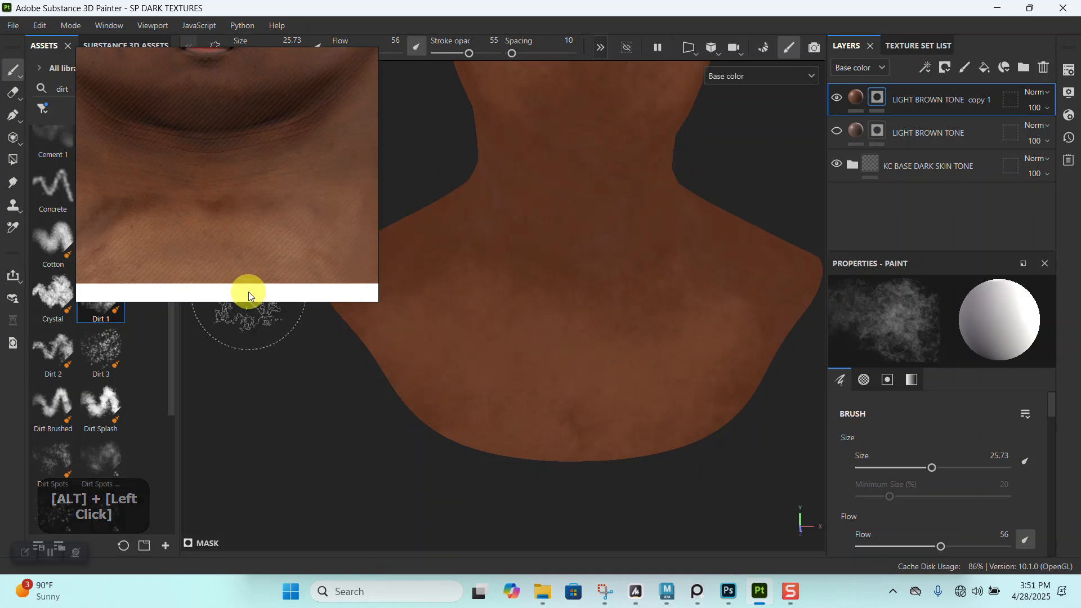
scroll(226, 209, "down", 4)
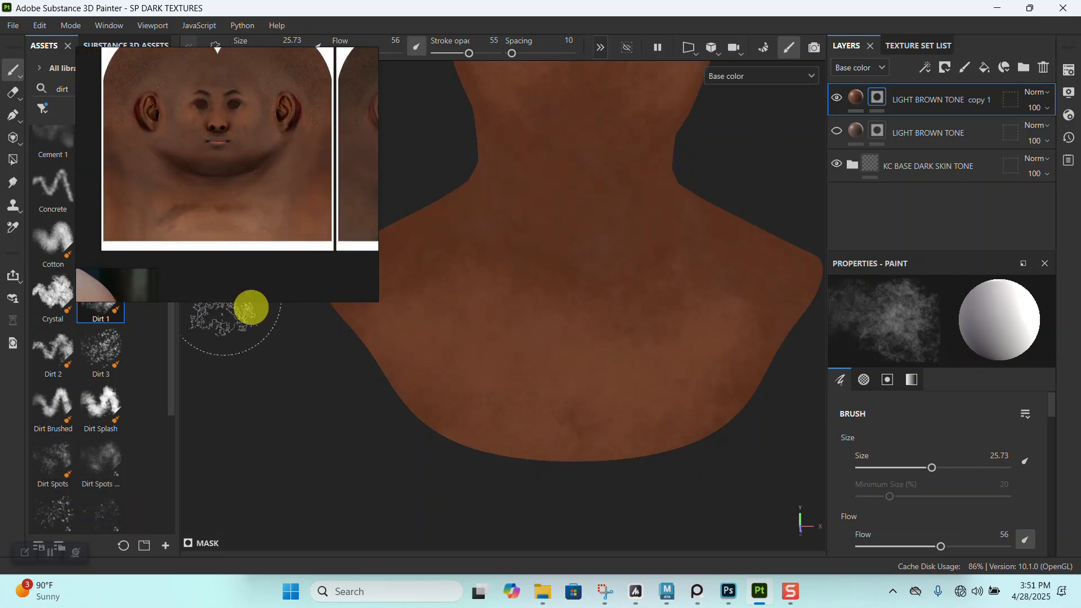
left_click_drag(553, 398, 577, 369, "alt")
middle_click_drag(577, 369, 589, 388, "alt")
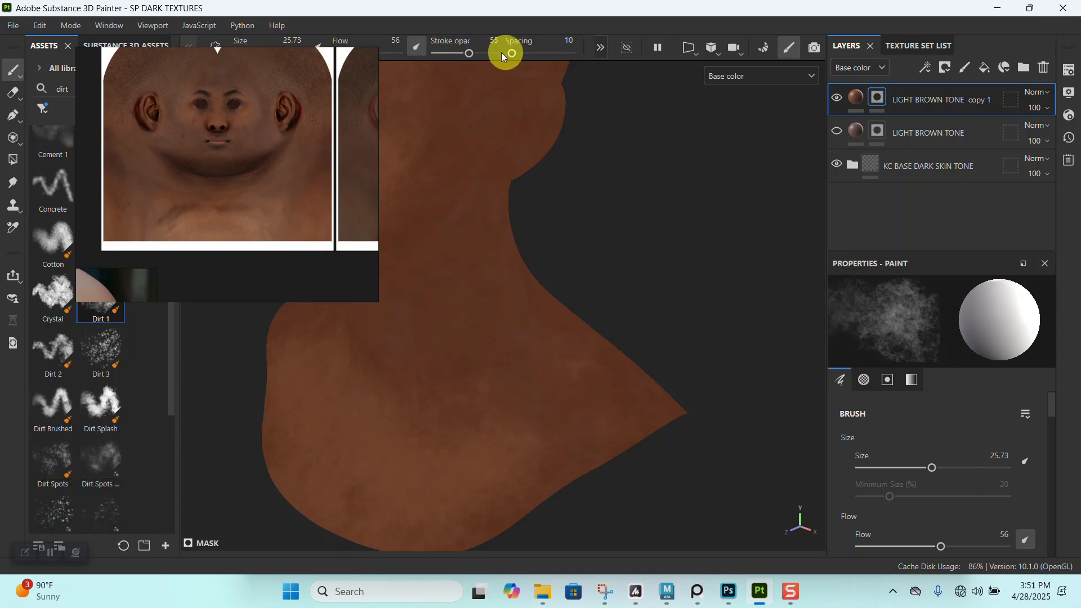
- Lower the stroke opacity to 38 and paint the brown tone over the shoulders and base of the neck
mouse_move(550, 289)
left_mouse_down("alt")
mouse_move(616, 314)
mouse_move(570, 285)
left_mouse_up("alt")
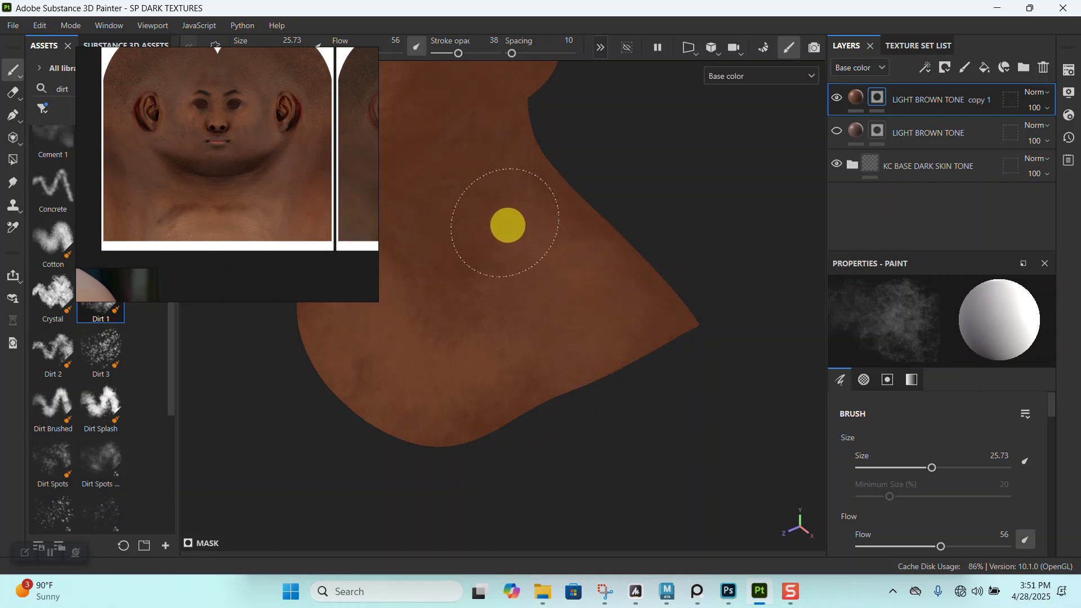
left_click_drag(580, 315, 609, 226, "alt")
right_click_drag(608, 227, 586, 251, "alt")
left_click_drag(586, 251, 524, 308, "alt")
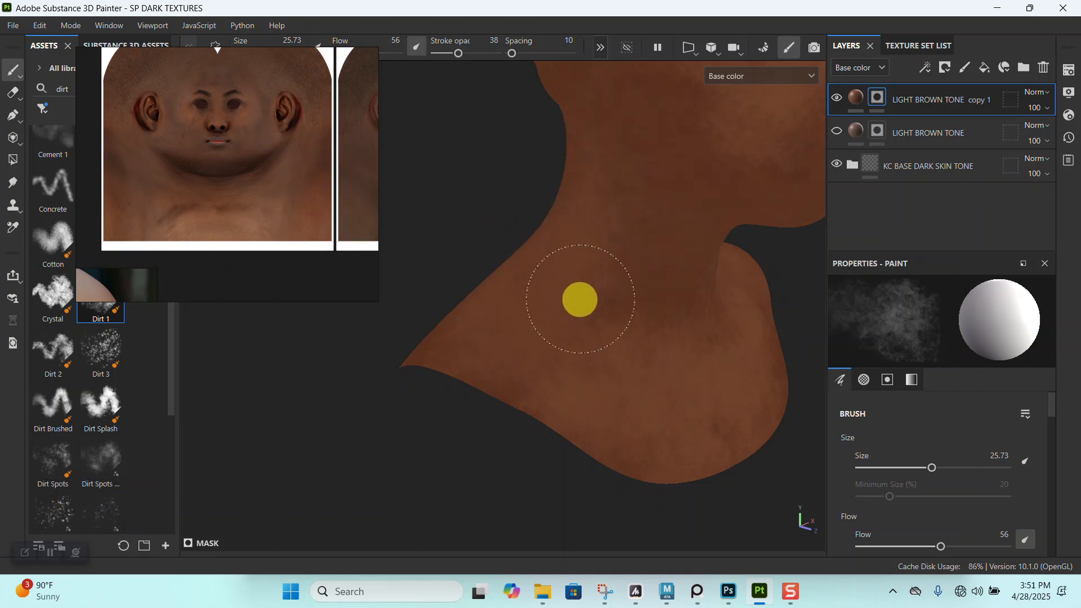
left_click_drag(578, 303, 671, 278, "alt")
middle_click_drag(670, 277, 521, 304, "alt")
left_click_drag(522, 304, 612, 292, "alt")
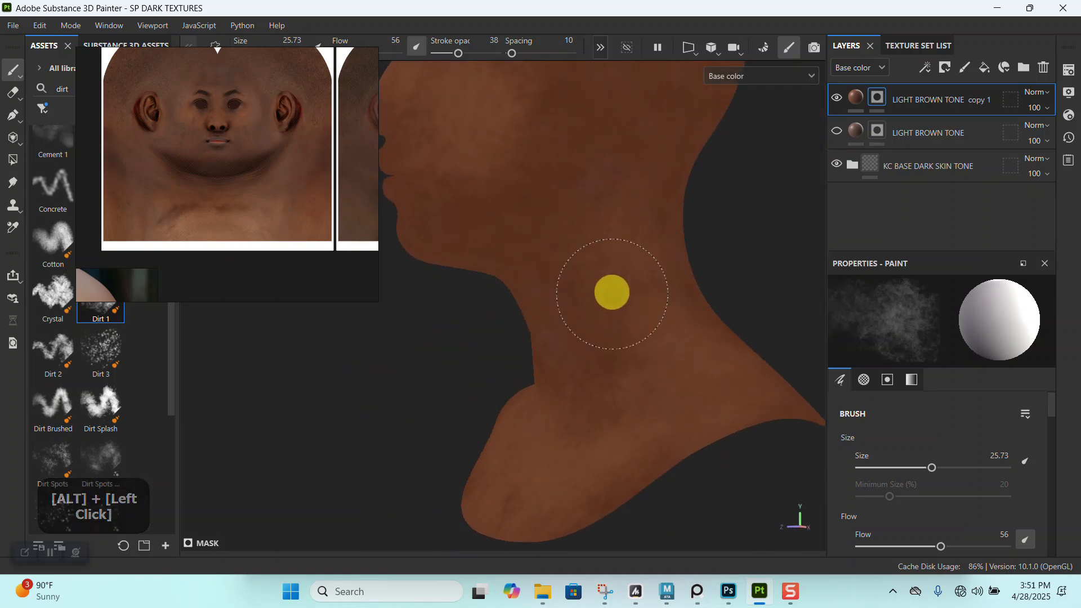
- Reduce the brush size to 9.43 and paint the brown tone over the front of the neck and under the jaw
right_click_drag(641, 342, 706, 285, "alt")
left_click_drag(706, 284, 596, 306, "alt")
middle_click_drag(596, 307, 630, 326, "alt")
left_click_drag(630, 326, 627, 332, "alt")
mouse_move(627, 332)
right_mouse_down("alt")
mouse_move(635, 383)
mouse_move(638, 353)
right_mouse_up("alt")
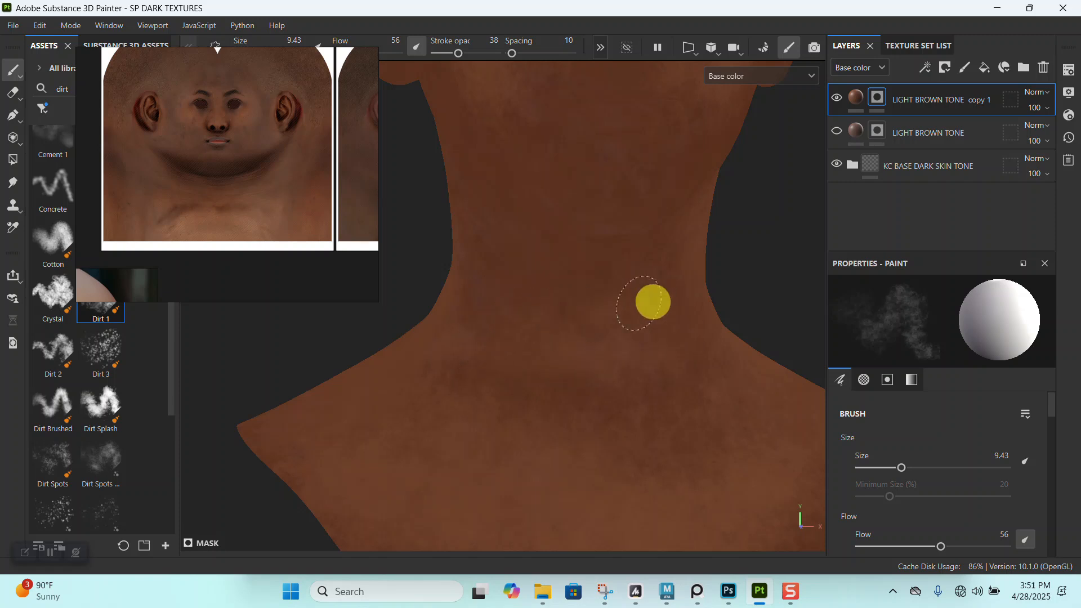
left_click_drag(608, 275, 660, 273, "alt")
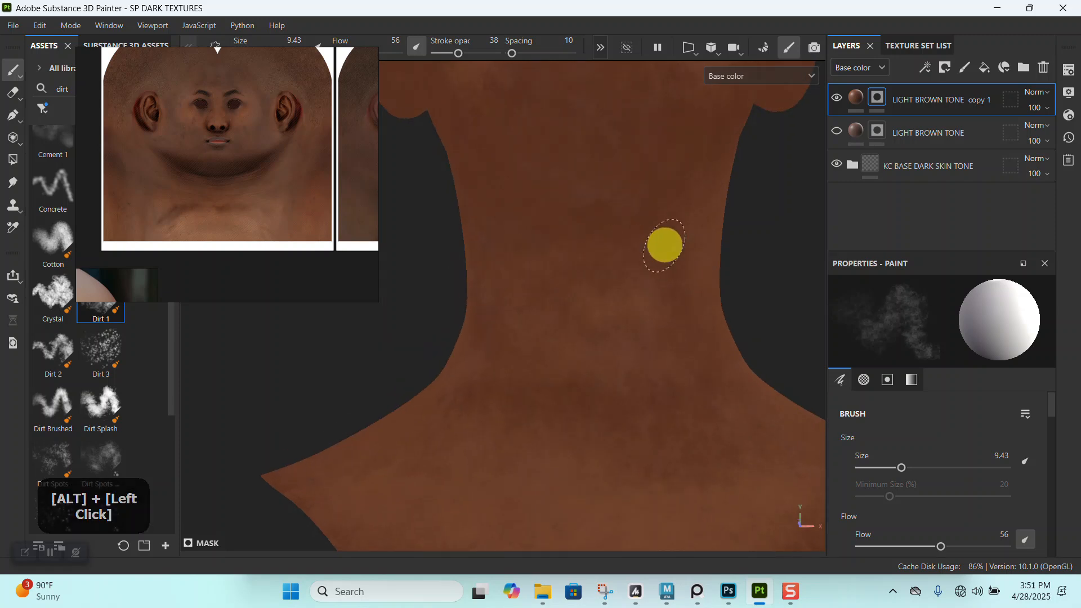
middle_click_drag(678, 259, 676, 379, "alt")
right_click_drag(676, 379, 667, 361, "alt")
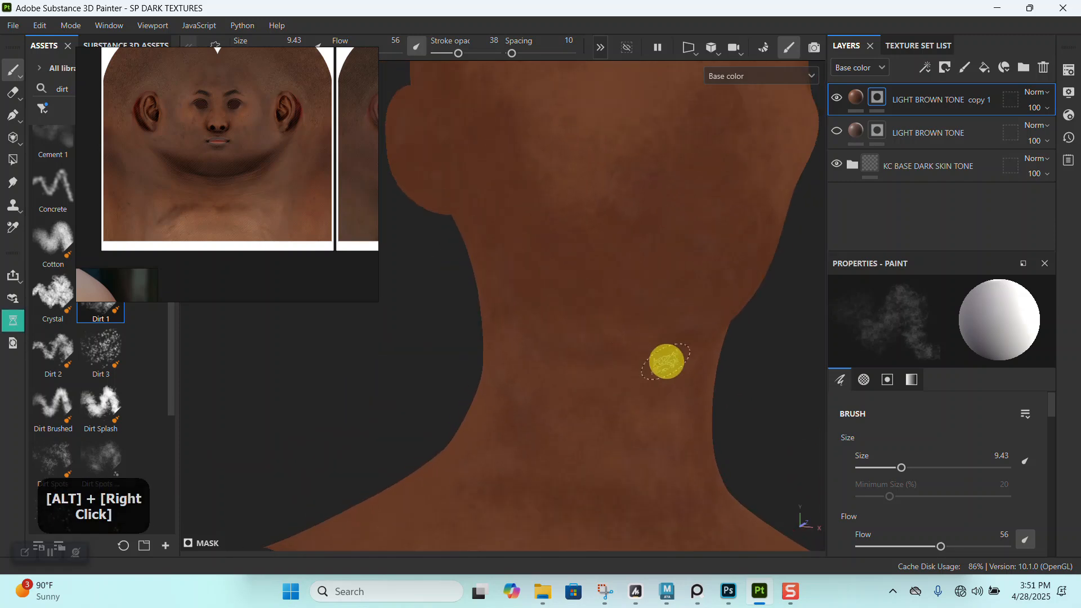
middle_click_drag(667, 361, 652, 383, "alt")
right_click_drag(651, 383, 681, 379, "alt")
left_click_drag(680, 379, 700, 379, "alt")
middle_click_drag(700, 379, 636, 382, "alt")
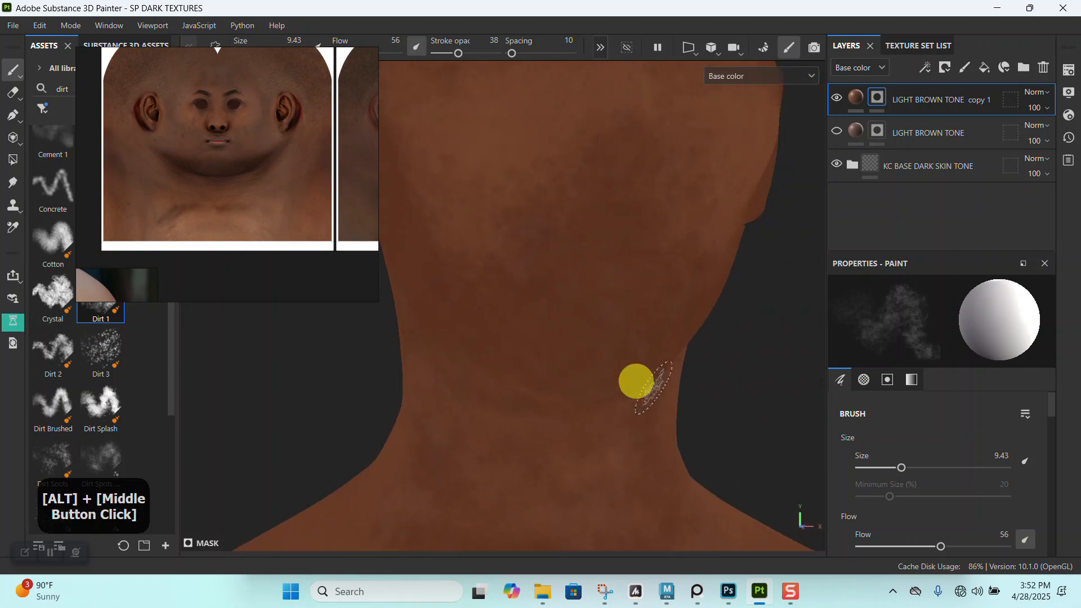
left_click_drag(636, 381, 642, 338, "alt")
middle_click_drag(642, 338, 653, 355, "alt")
- Display the full material and examine the painted tone on the face, jaw and neck
key("m")
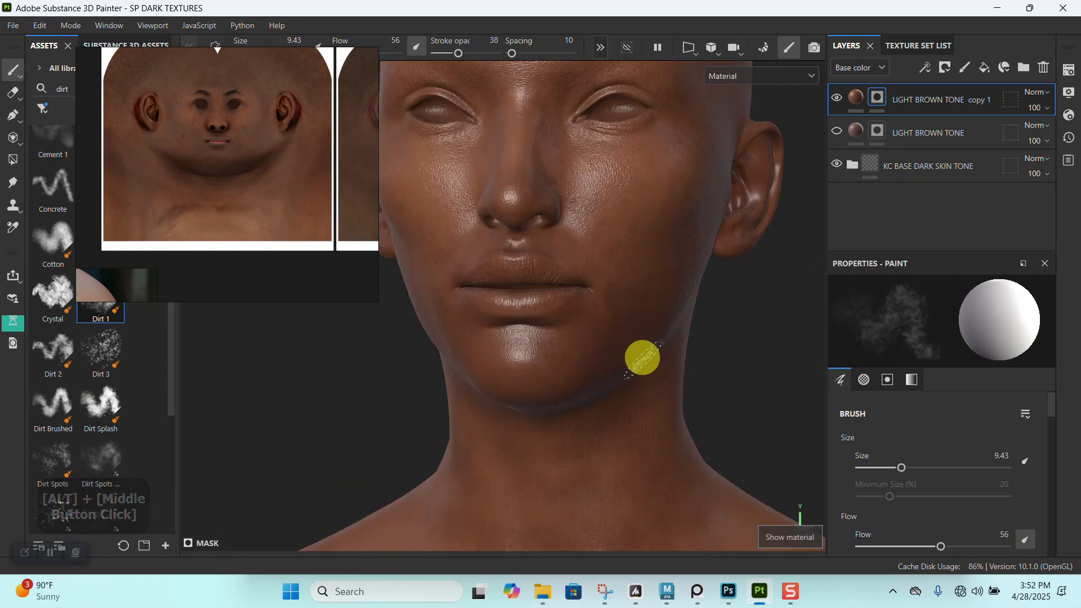
left_click_drag(642, 358, 633, 417, "alt")
middle_click_drag(632, 417, 633, 309, "alt")
right_click_drag(632, 309, 618, 381, "alt")
left_click_drag(618, 381, 608, 316, "alt")
right_click_drag(608, 316, 575, 260, "alt")
left_click_drag(574, 261, 637, 302, "alt")
mouse_move(637, 302)
right_mouse_down("alt")
mouse_move(585, 285)
mouse_move(496, 288)
right_mouse_up("alt")
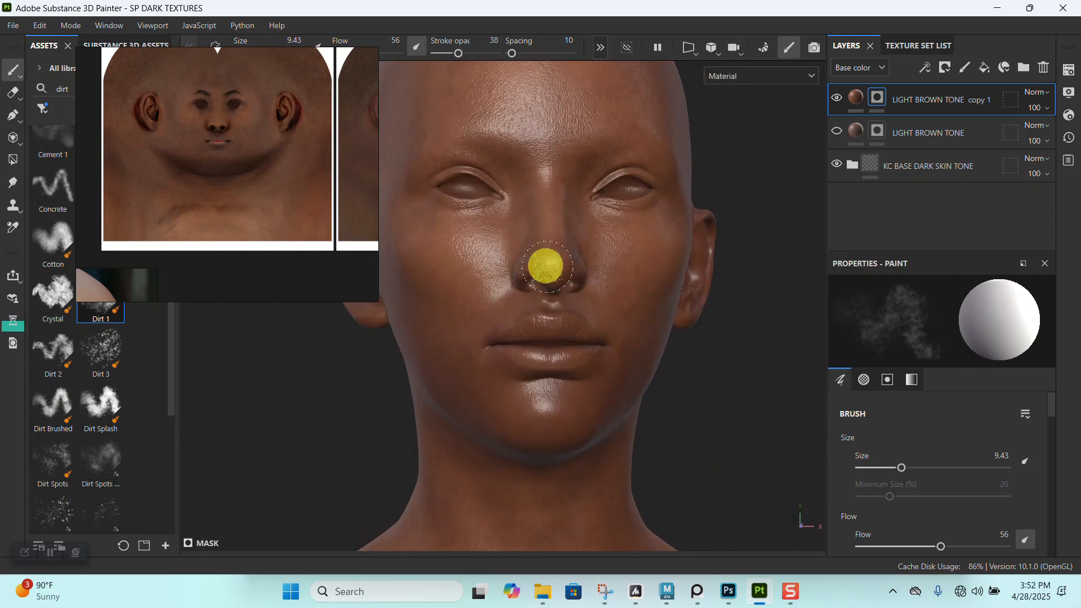
- Compare the nose and mouth area of the unwrapped texture reference with the same area on the model
scroll(199, 158, "up", 5)
middle_click_drag(265, 80, 235, 177)
scroll(235, 218, "up", 3)
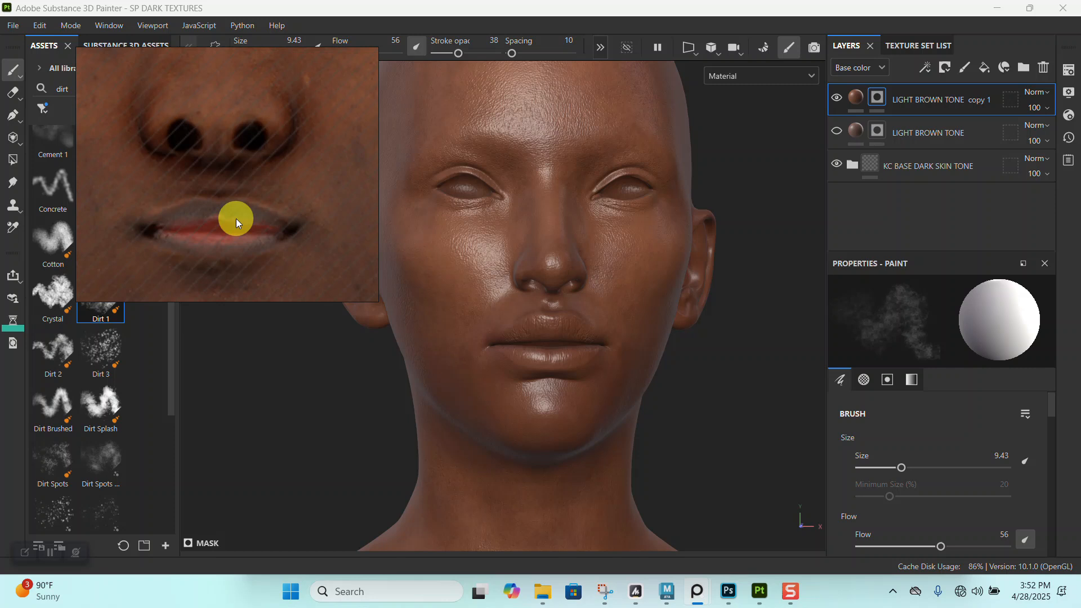
right_click_drag(569, 307, 675, 425, "alt")
middle_click_drag(675, 425, 686, 471, "alt")
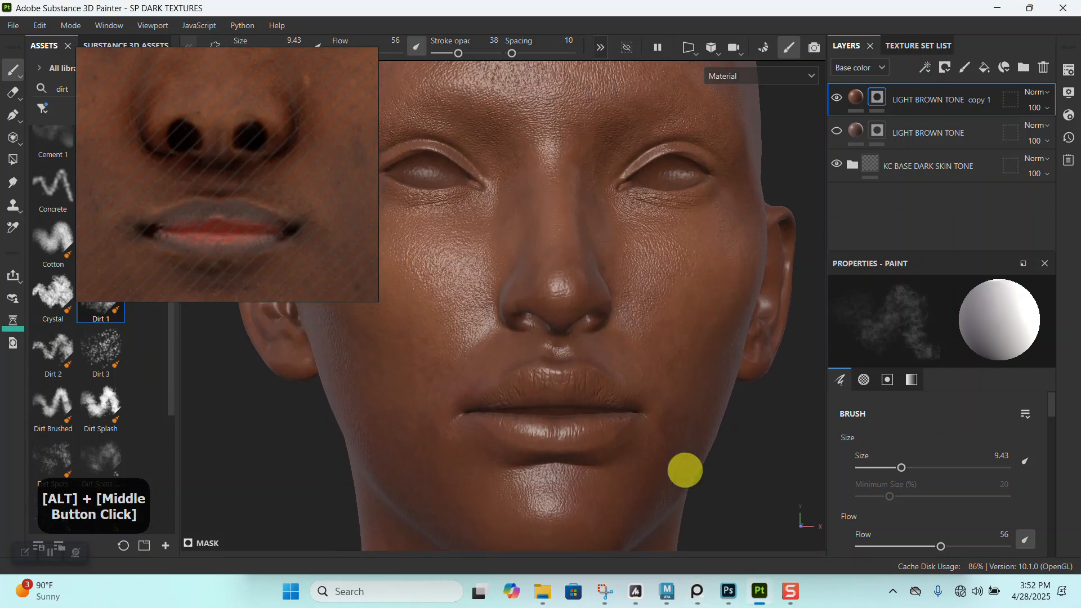
left_click_drag(569, 342, 593, 399, "alt")
right_click_drag(592, 399, 611, 386, "alt")
left_click_drag(610, 386, 524, 302, "alt")
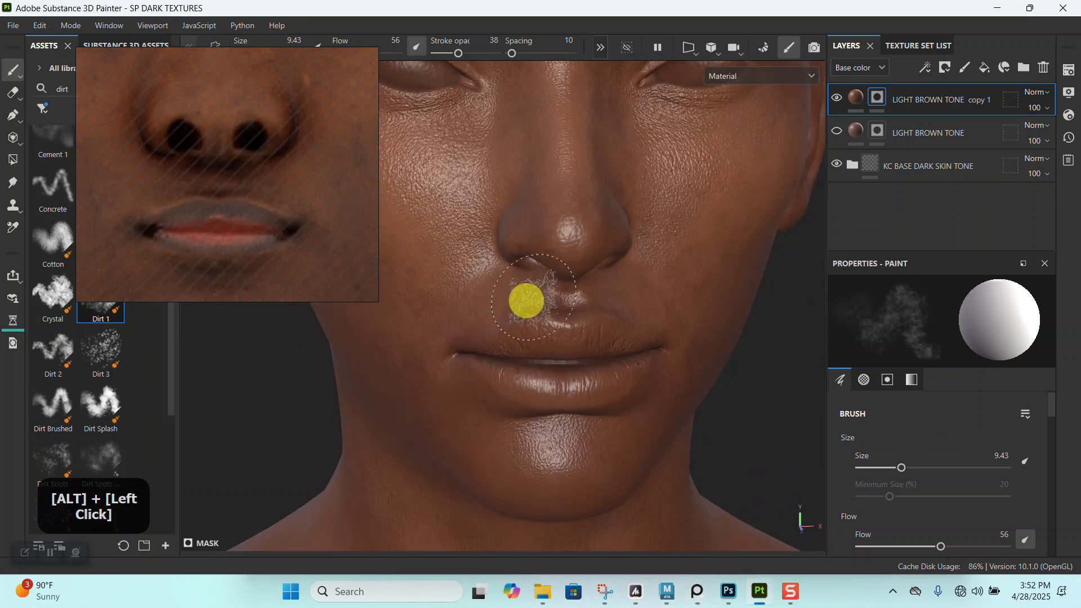
right_click_drag(526, 234, 564, 253, "alt")
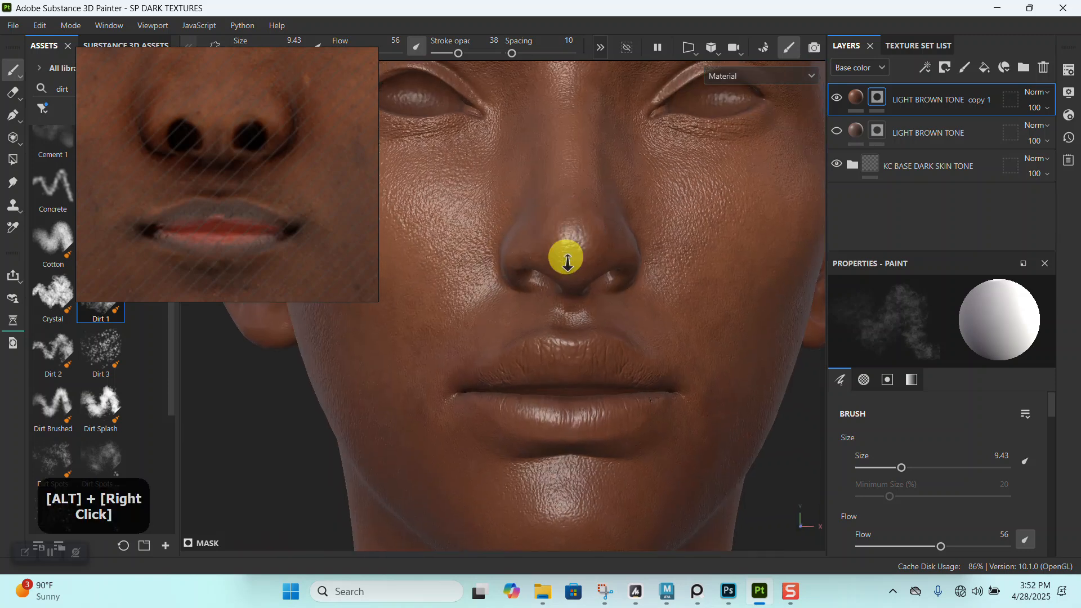
left_click_drag(564, 253, 541, 231, "alt")
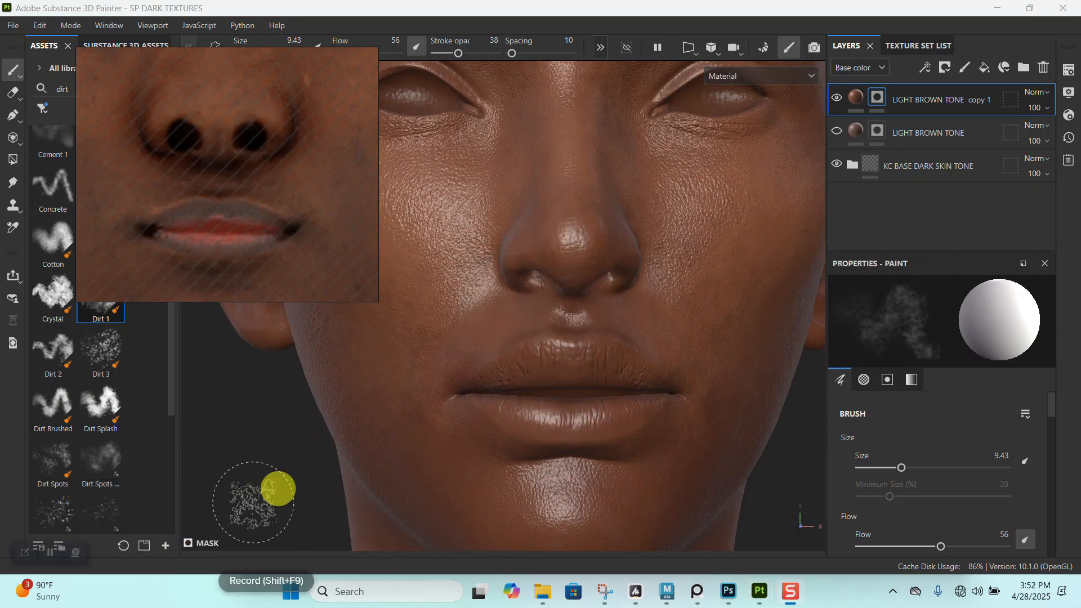
right_click_drag(564, 334, 579, 386, "alt")
left_click_drag(579, 386, 593, 166, "alt")
right_click_drag(593, 166, 600, 217, "shift")
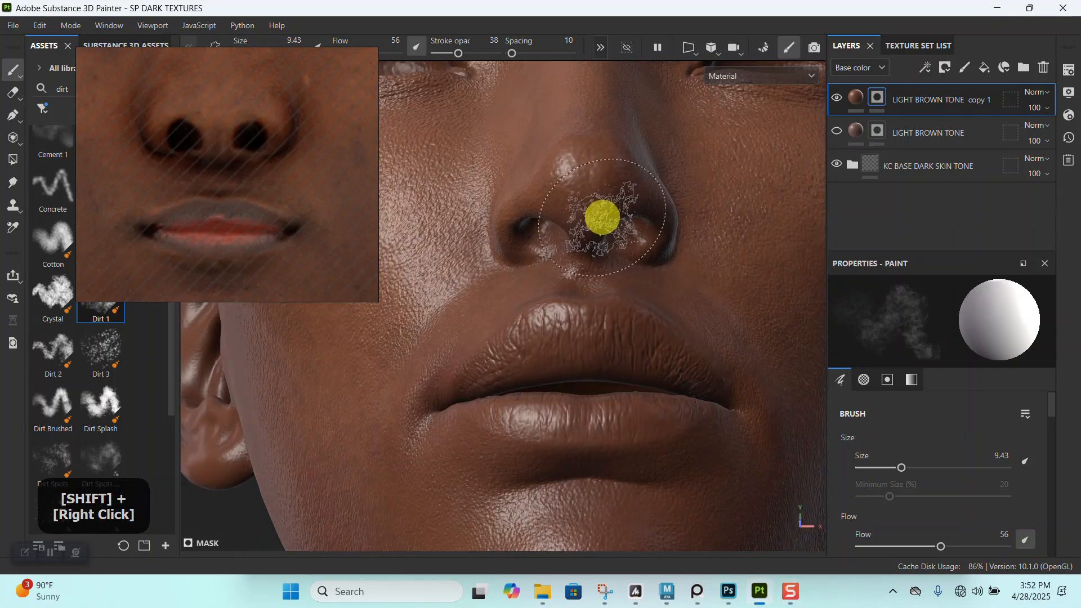
- Display only the base color channel and touch up the brown tone around the nose, mouth and chin
key("c")
left_click_drag(587, 219, 552, 235, "alt")
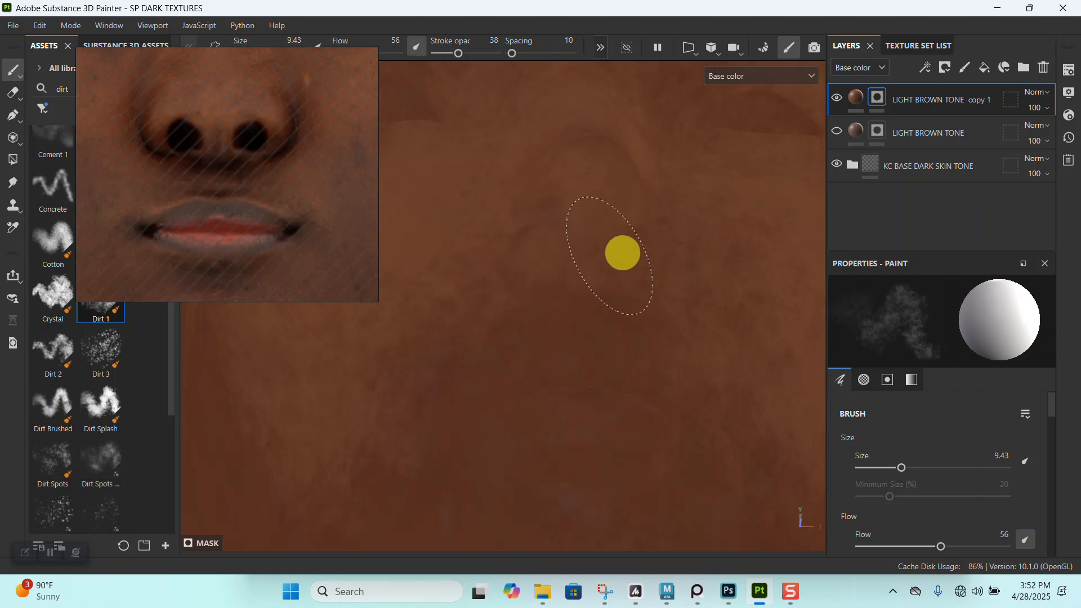
left_click_drag(568, 271, 630, 311, "alt")
middle_click_drag(659, 180, 654, 247, "alt")
left_click_drag(655, 248, 659, 293, "alt")
right_click_drag(659, 293, 627, 312, "alt")
left_click_drag(627, 312, 550, 274, "alt")
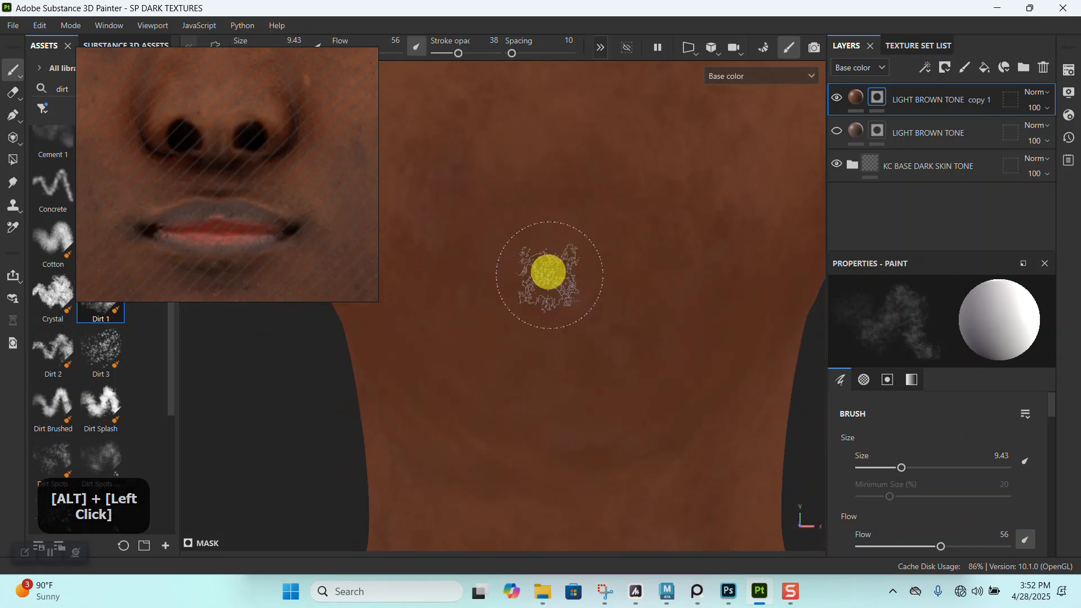
- Set the stroke opacity to 25 and the brush size to 16.58, and soften the tone over the chin and upper neck
left_click(451, 53)
mouse_move(555, 314)
right_mouse_down("alt")
mouse_move(534, 189)
mouse_move(563, 345)
right_mouse_up("alt")
key("bracketright")
key("bracketright")
key("bracketright")
key("bracketright")
left_click_drag(582, 357, 544, 347)
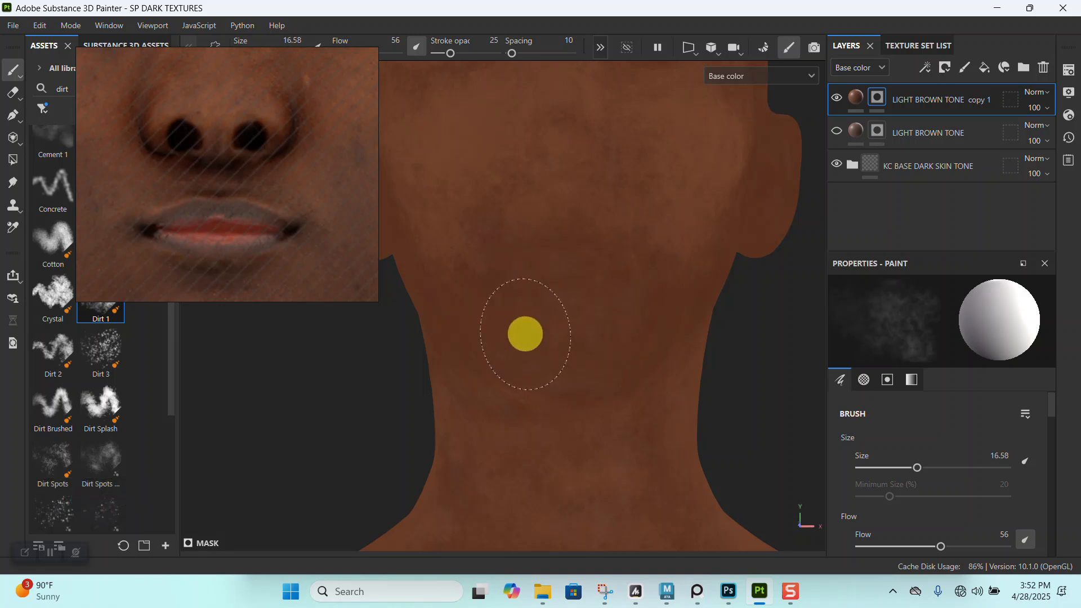
- Paint the brown tone lightly along the jaw, the cheek and the side of the neck
left_click_drag(611, 338, 577, 350, "alt")
middle_click_drag(683, 333, 640, 321, "alt")
mouse_move(639, 321)
left_mouse_down("alt")
mouse_move(660, 364)
mouse_move(692, 365)
left_mouse_up("alt")
middle_click_drag(501, 352, 657, 360, "alt")
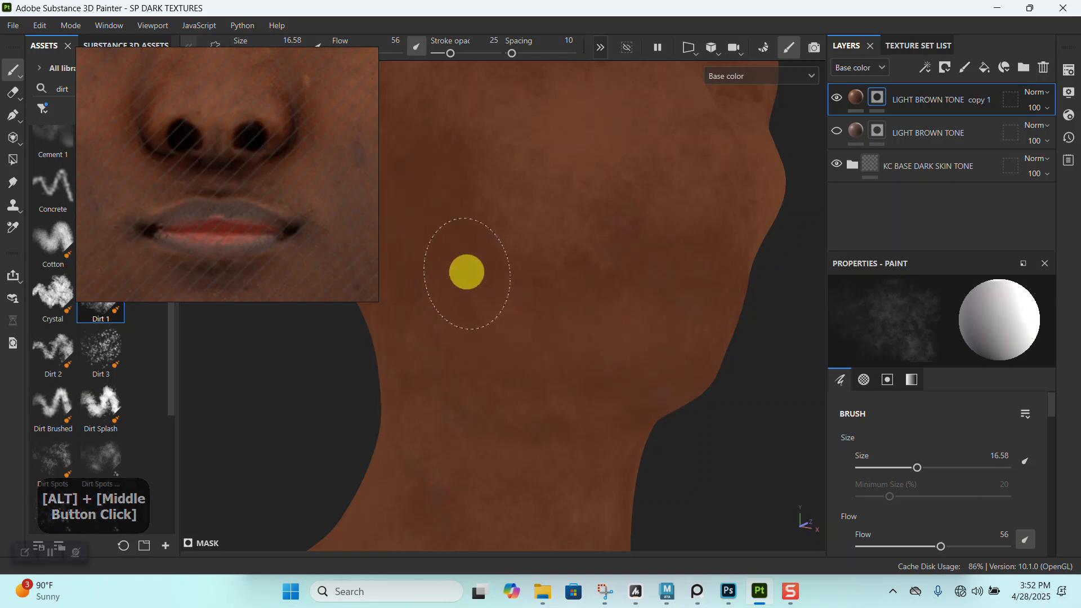
left_click_drag(517, 344, 582, 338, "alt")
mouse_move(574, 275)
middle_mouse_down("alt")
mouse_move(642, 328)
mouse_move(675, 378)
middle_mouse_up("alt")
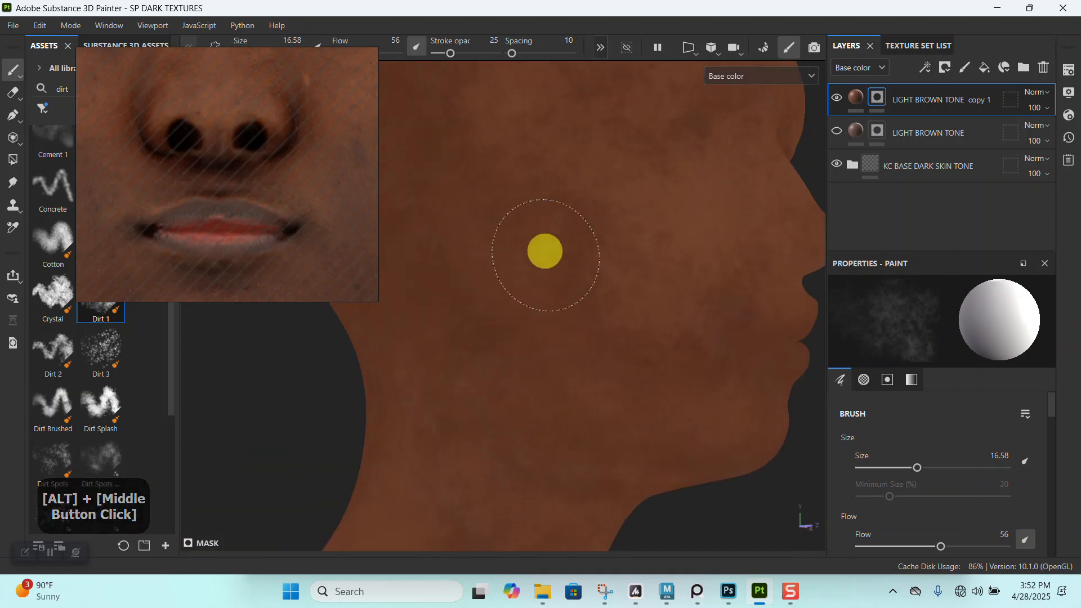
- Paint the brown tone lightly over the forehead and the top of the head
scroll(538, 365, "down", 3)
left_click_drag(550, 227, 496, 316, "alt")
middle_click_drag(478, 304, 495, 383, "alt")
left_click_drag(613, 323, 538, 321, "alt")
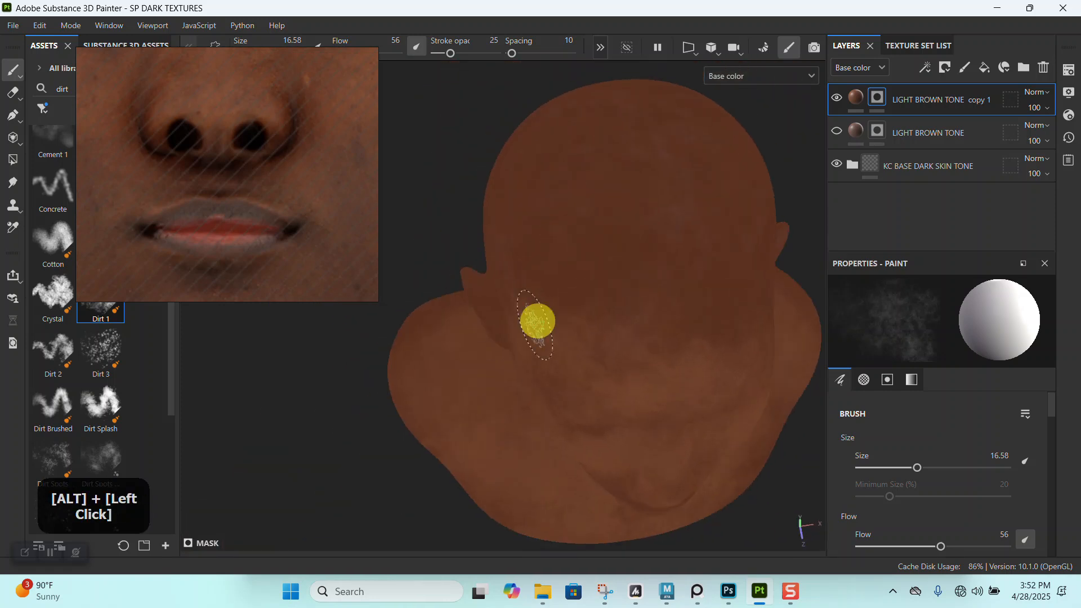
middle_click_drag(602, 219, 536, 318, "alt")
left_click_drag(532, 320, 550, 321, "alt")
middle_click_drag(550, 321, 551, 354, "alt")
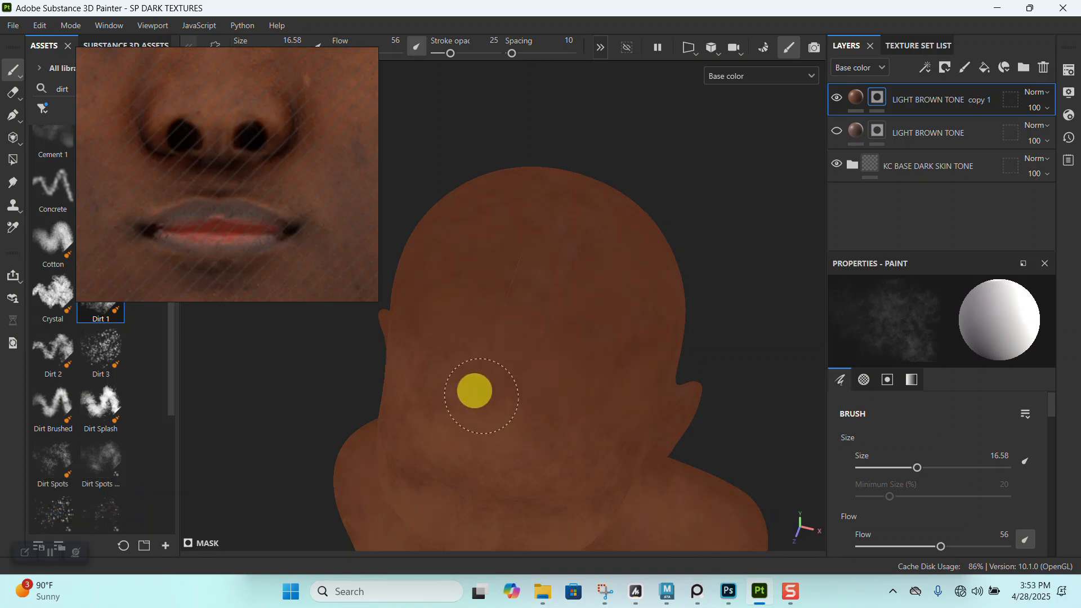
- Blend the brown tone over both sides of the head around the temples and ears
left_click_drag(470, 411, 609, 342, "alt")
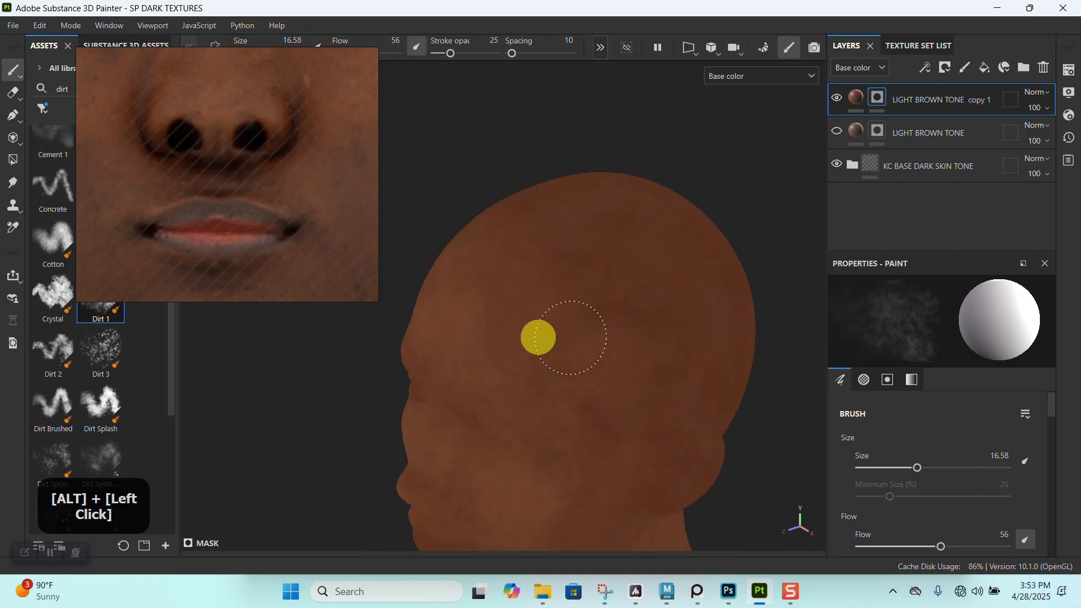
left_click_drag(640, 455, 618, 350, "alt")
middle_click_drag(681, 326, 626, 213, "alt")
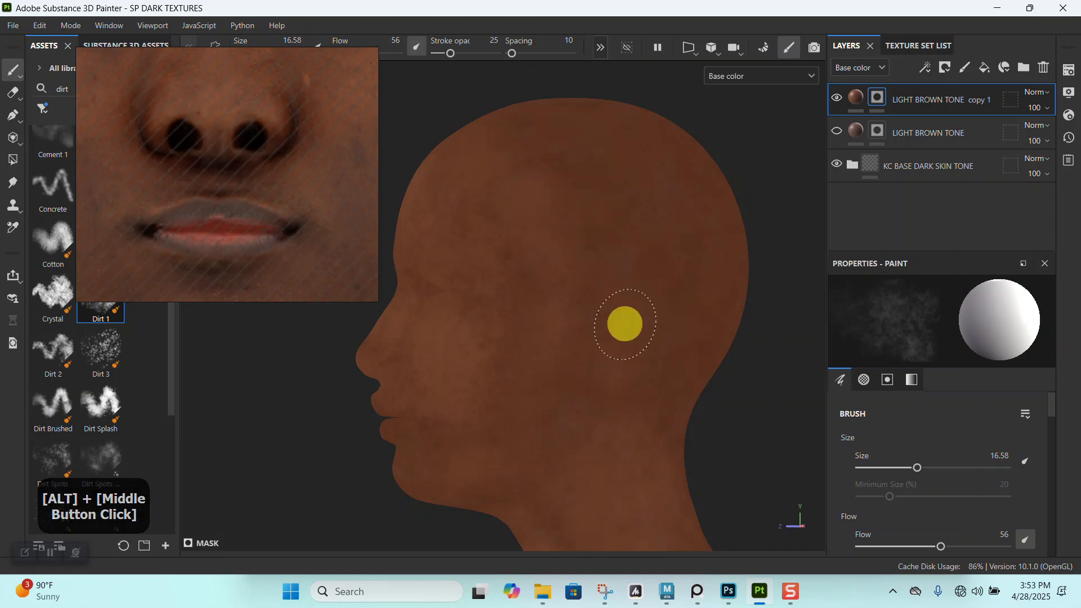
left_click_drag(774, 422, 540, 388, "alt")
middle_click_drag(457, 366, 555, 386, "alt")
left_click_drag(513, 303, 488, 289, "alt")
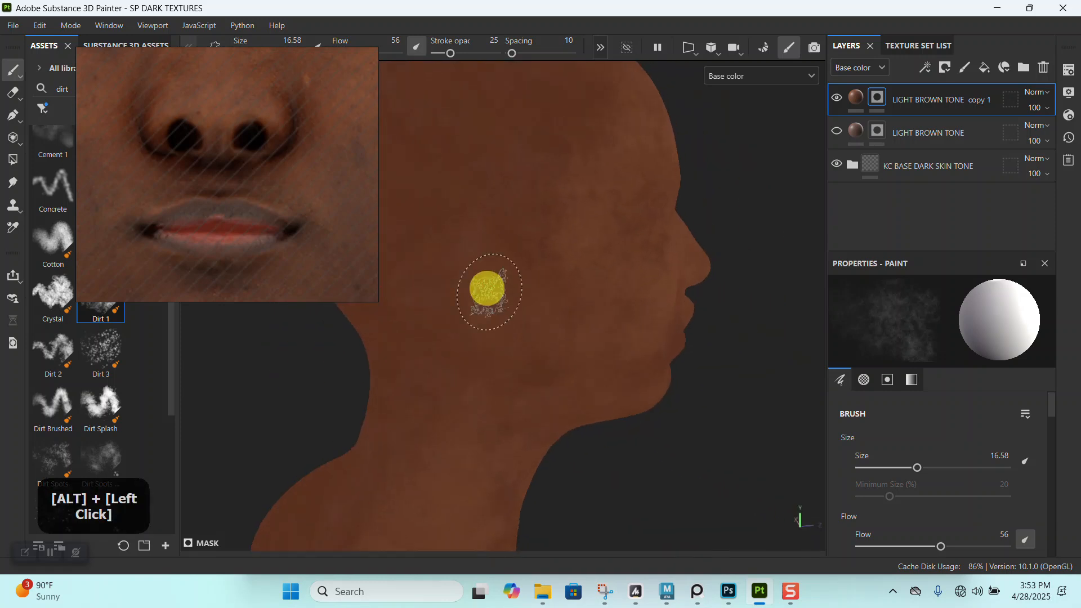
- Enlarge the brush to 25.73 and paint the brown tone down the side of the neck onto the shoulders
middle_click_drag(487, 288, 613, 292, "alt")
left_click_drag(584, 409, 647, 362, "alt")
middle_click_drag(647, 362, 637, 226, "alt")
left_click_drag(544, 391, 583, 396, "alt")
middle_click_drag(570, 421, 598, 297, "alt")
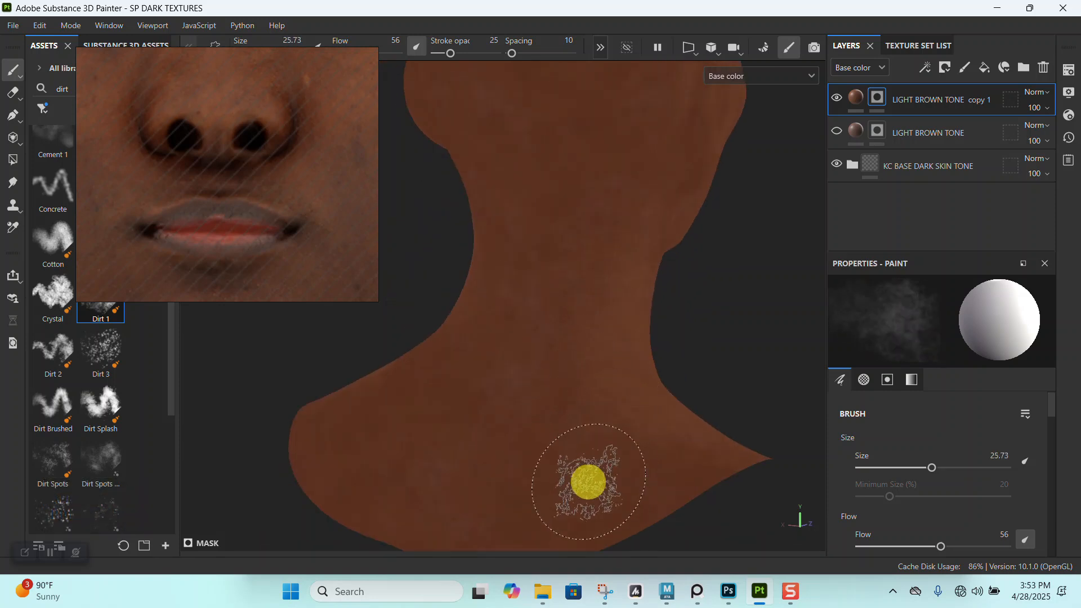
left_click_drag(593, 470, 584, 394, "alt")
- Raise the stroke opacity to 47 and paint the brown tone across the upper back and rear shoulders
left_click(464, 52)
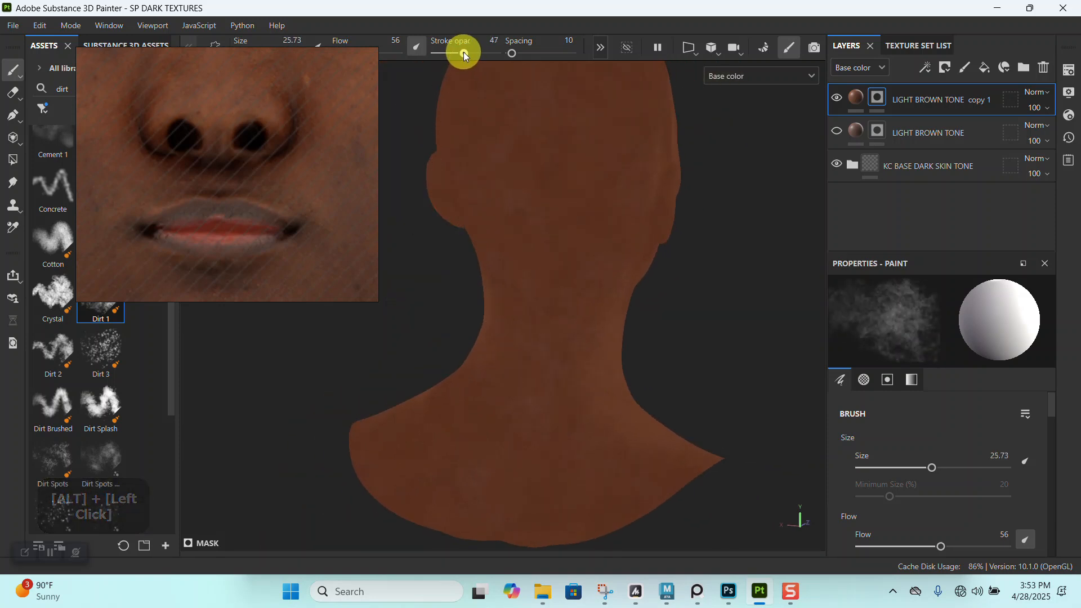
left_click_drag(545, 253, 586, 236, "alt")
middle_click_drag(587, 236, 632, 338, "alt")
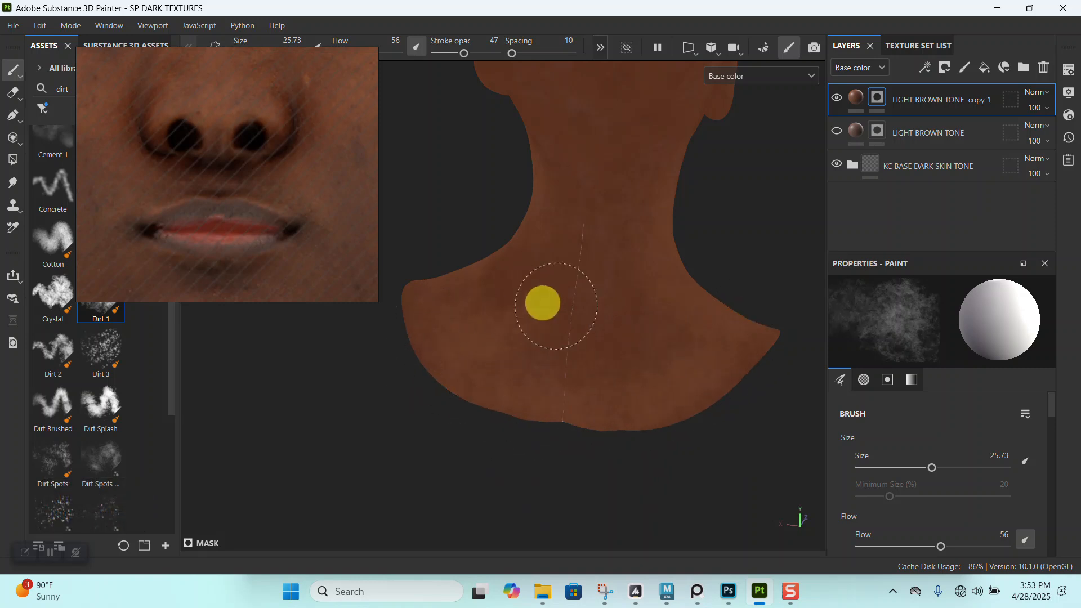
right_click_drag(542, 303, 591, 362, "alt")
left_click_drag(591, 362, 513, 369, "alt")
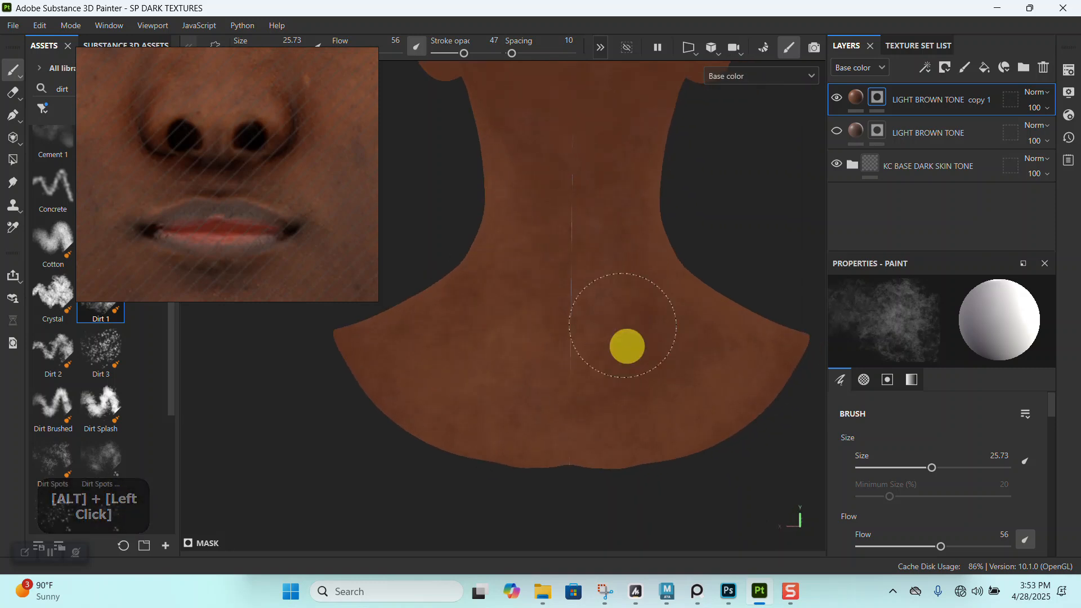
middle_click_drag(664, 372, 625, 441, "alt")
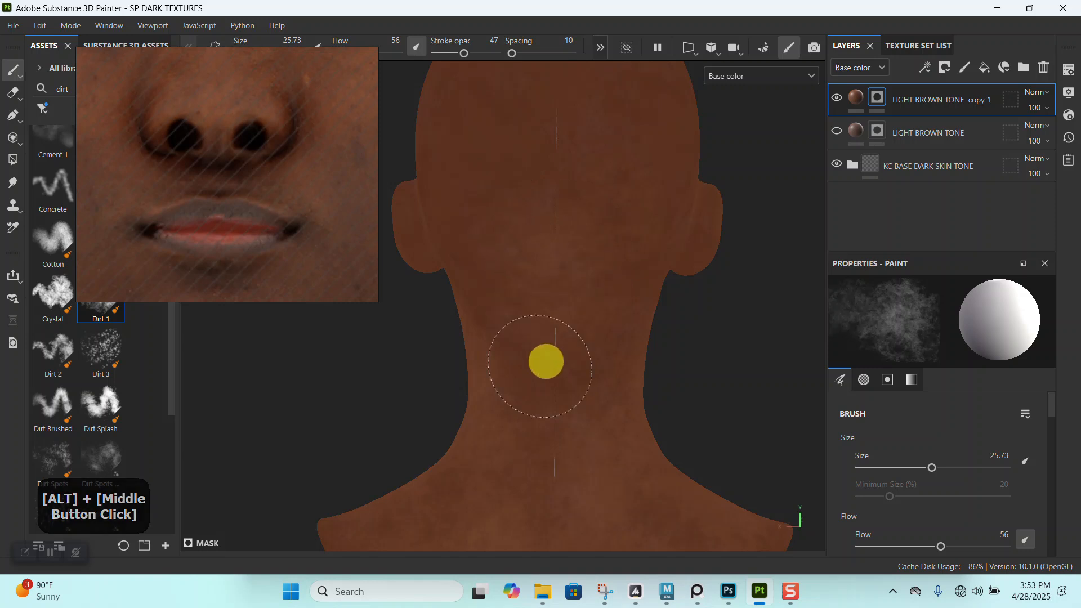
- Paint the brown tone over the back of the neck and the back of the head
left_click_drag(486, 325, 552, 352, "alt")
middle_click_drag(553, 353, 620, 299, "alt")
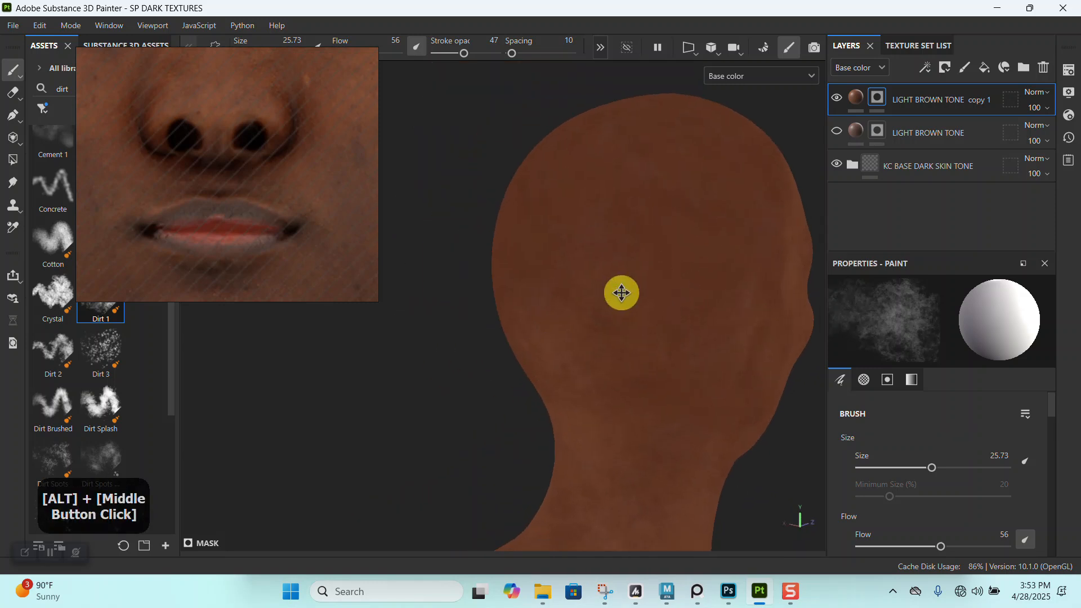
left_click_drag(620, 299, 595, 352, "alt")
middle_click_drag(596, 352, 661, 308, "alt")
- Display the full material and examine the tone variation over the whole head and bust from several angles
key("m")
right_click_drag(635, 392, 651, 294, "alt")
left_click_drag(651, 295, 656, 338, "alt")
middle_click_drag(657, 338, 680, 305, "alt")
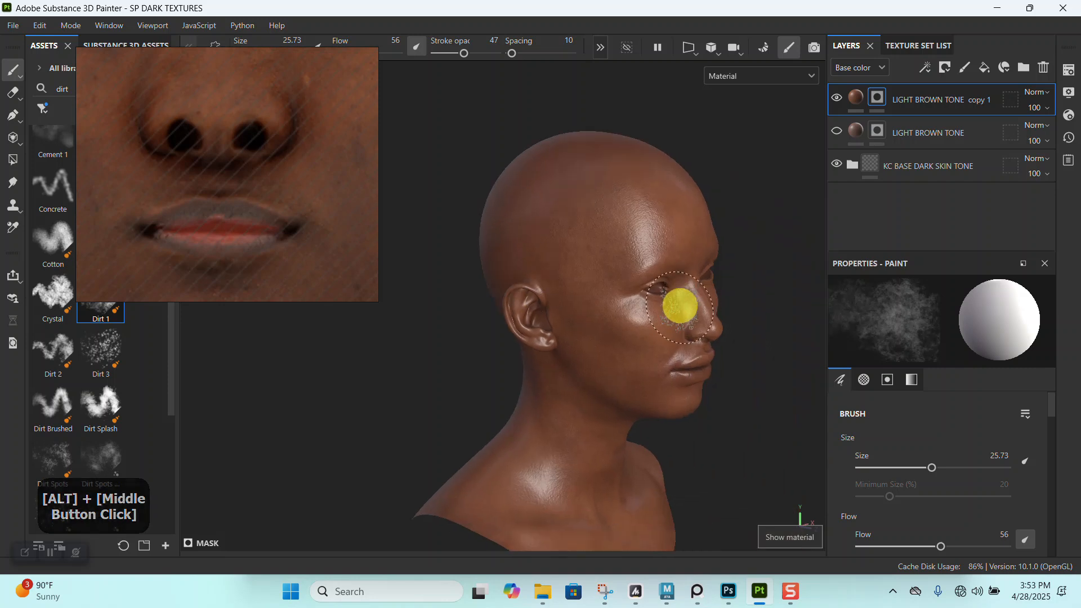
left_click_drag(680, 306, 732, 294, "alt")
mouse_move(732, 294)
right_mouse_down("shift")
mouse_move(702, 293)
mouse_move(738, 297)
right_mouse_up("shift")
middle_click_drag(718, 283, 560, 255, "alt")
right_click_drag(561, 255, 659, 360, "alt")
left_click_drag(659, 360, 566, 304, "alt")
middle_click_drag(566, 304, 581, 297, "alt")
right_click_drag(581, 297, 627, 418, "alt")
middle_click_drag(628, 418, 618, 406, "alt")
left_click_drag(617, 405, 647, 379, "alt")
right_click_drag(647, 379, 610, 261, "alt")
middle_click_drag(611, 261, 615, 400, "alt")
left_click_drag(615, 401, 604, 373, "alt")
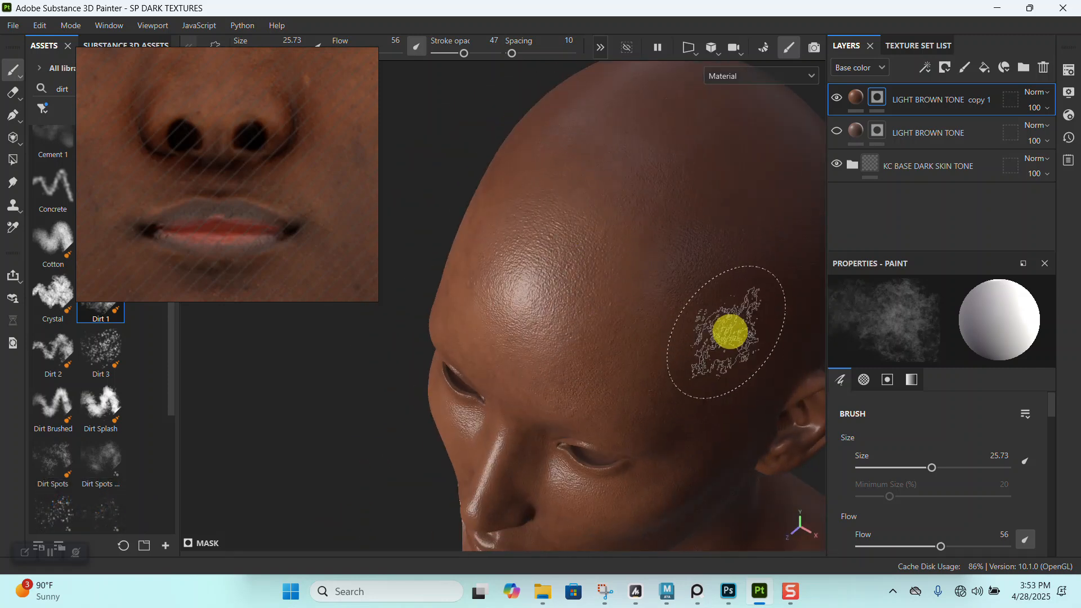
- Examine the scalp and the front of the face closely, and compare them with the reference's whole facial area
left_click_drag(730, 332, 690, 331, "alt")
right_click_drag(690, 330, 644, 304, "alt")
middle_click_drag(644, 304, 619, 279, "alt")
right_click_drag(619, 278, 700, 295, "shift")
middle_click_drag(623, 326, 644, 319, "alt")
left_click_drag(644, 318, 592, 348, "alt")
middle_click_drag(592, 348, 608, 234, "alt")
right_click_drag(609, 234, 603, 367, "alt")
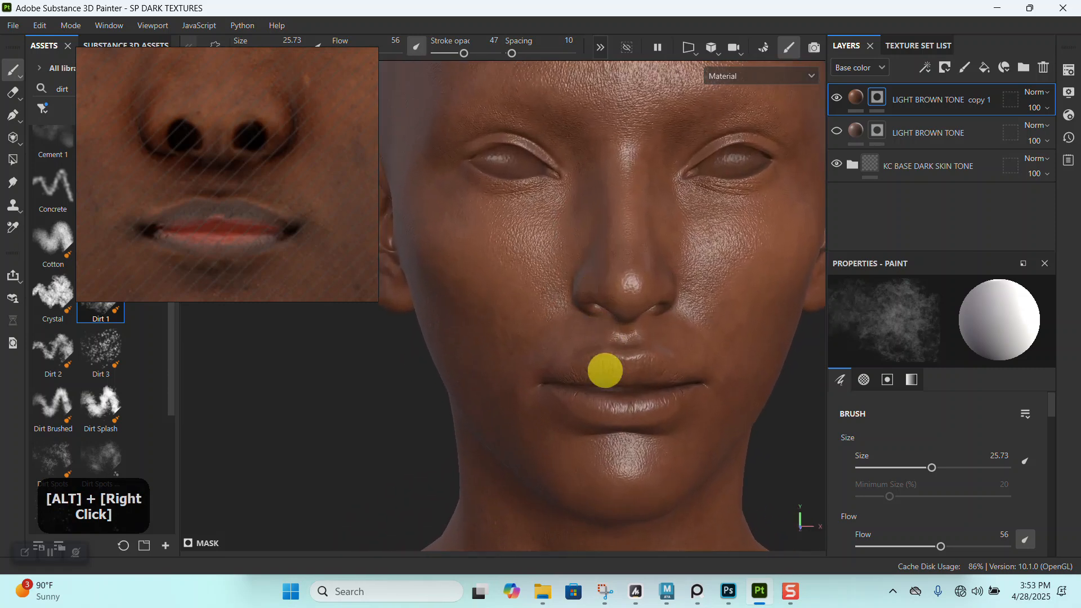
left_click_drag(603, 367, 578, 331, "alt")
scroll(218, 192, "down", 9)
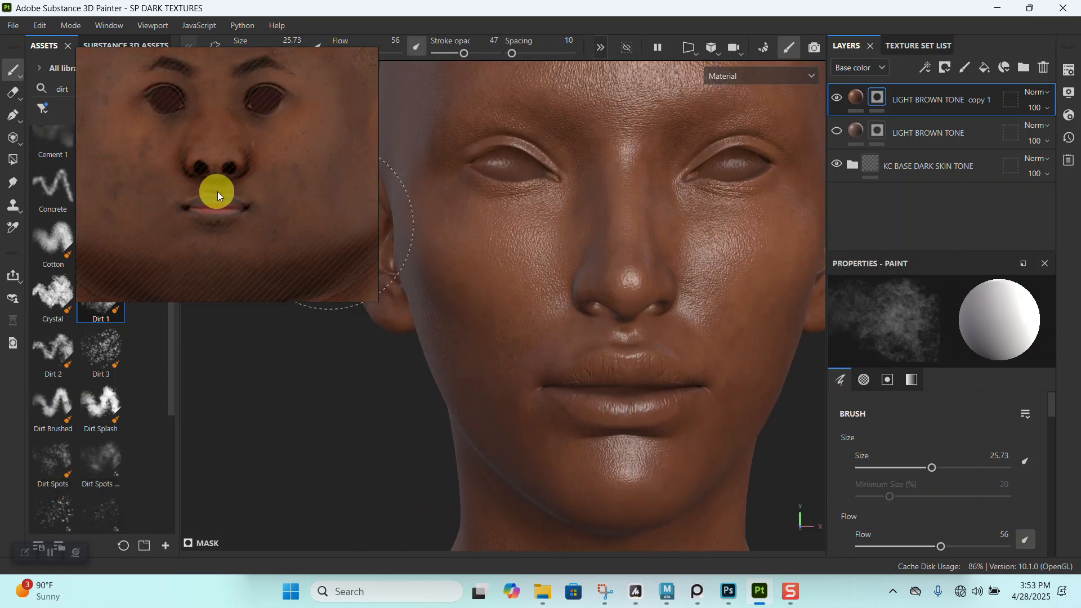
- Find the freckled woman's portrait on the reference board and view her face up close
middle_click_drag(225, 198, 184, 189)
scroll(236, 207, "down", 4)
scroll(262, 210, "up", 8)
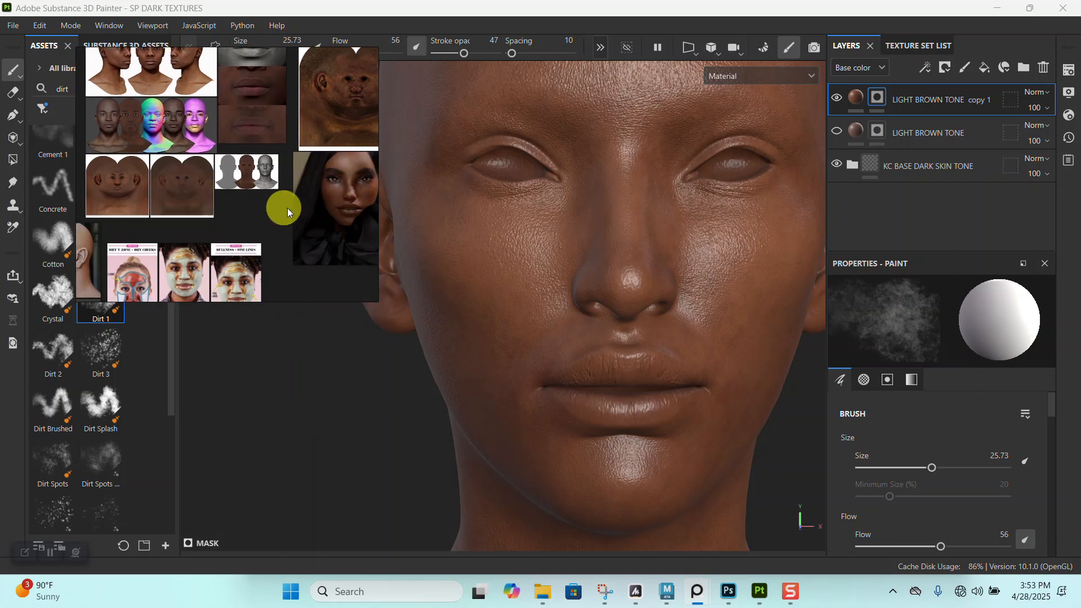
scroll(272, 192, "up", 3)
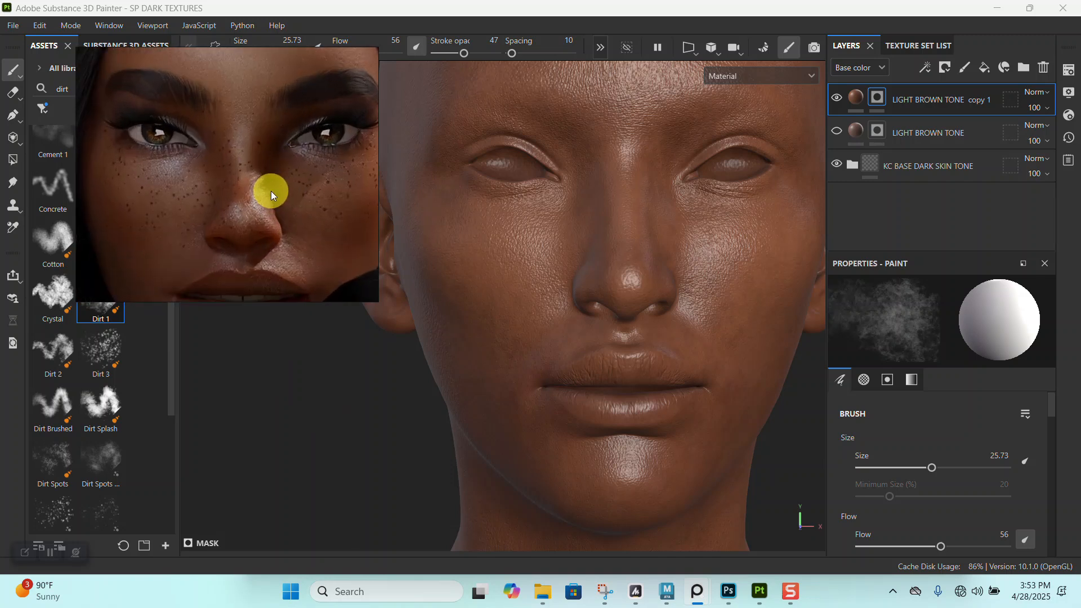
middle_click_drag(272, 191, 270, 178)
- Examine the model's face from several angles and compare its skin tone with the freckled portrait
right_click_drag(732, 332, 670, 309, "alt")
left_click_drag(670, 309, 659, 314, "alt")
middle_click_drag(666, 313, 668, 340, "alt")
right_click_drag(669, 340, 615, 282, "alt")
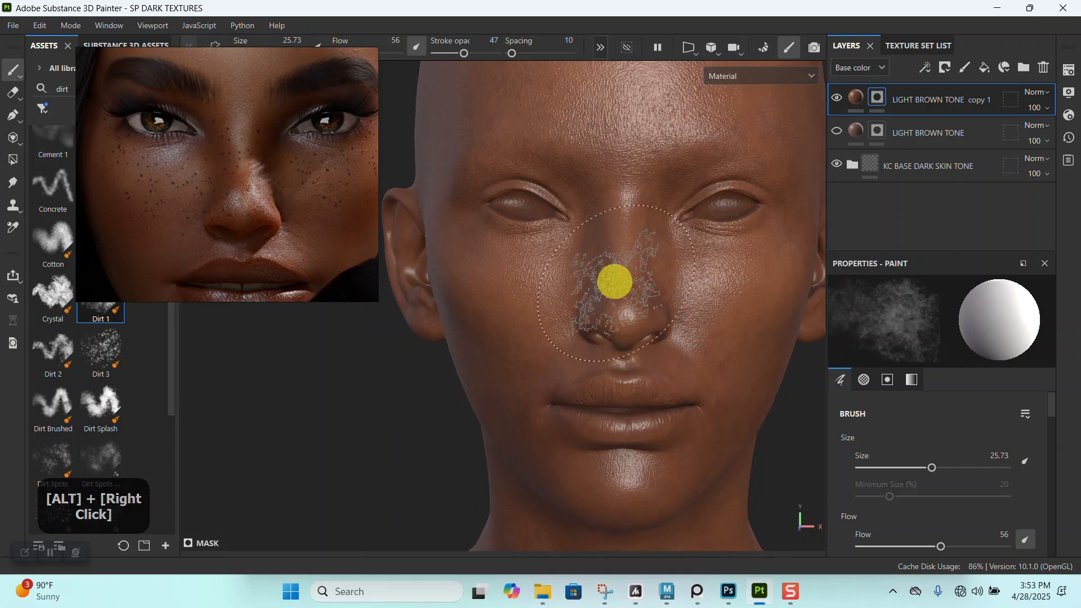
right_click_drag(633, 347, 595, 239, "alt")
middle_click_drag(594, 240, 593, 265, "alt")
right_click_drag(593, 265, 598, 307, "alt")
middle_click_drag(598, 308, 596, 278, "alt")
left_click_drag(597, 278, 596, 268, "alt")
mouse_move(597, 268)
right_mouse_down("alt")
mouse_move(586, 248)
mouse_move(603, 270)
right_mouse_up("alt")
middle_click_drag(603, 270, 625, 334, "alt")
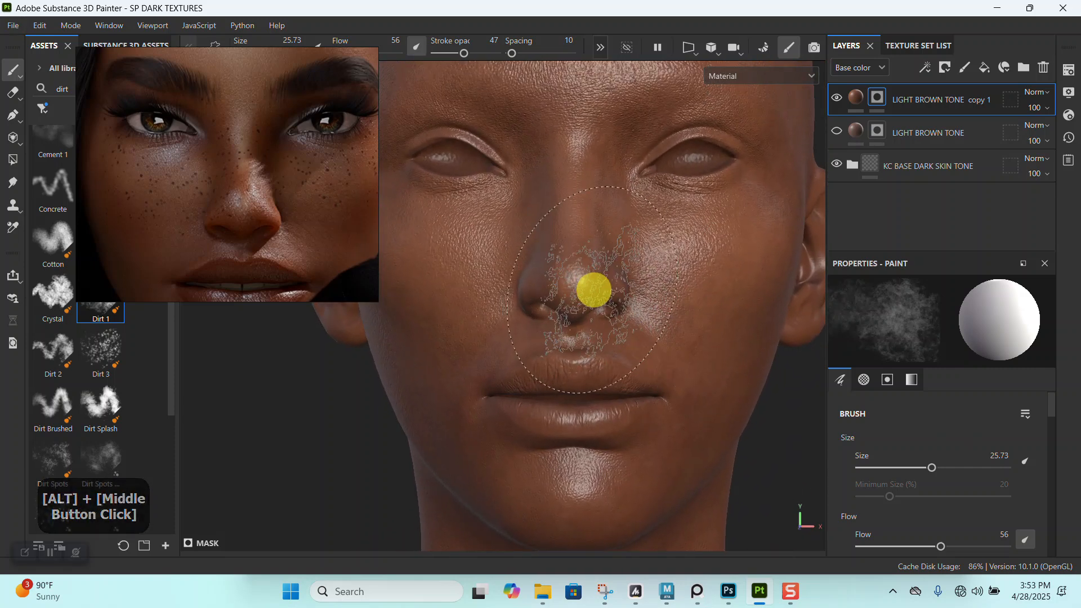
- Delete the hidden LIGHT BROWN TONE layer
right_click(878, 97)
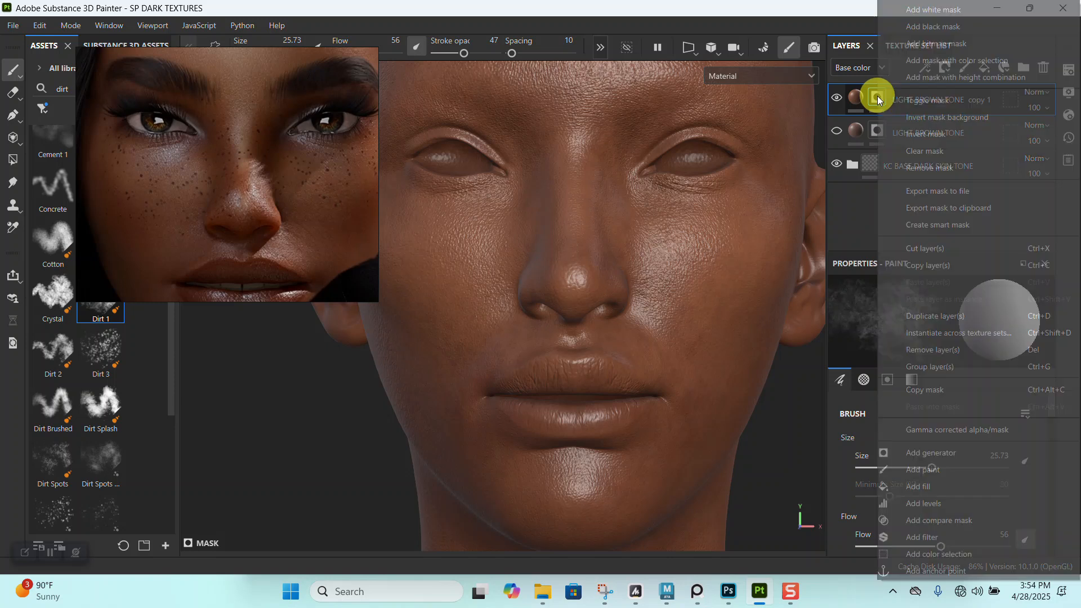
left_click(860, 196)
left_click(887, 134)
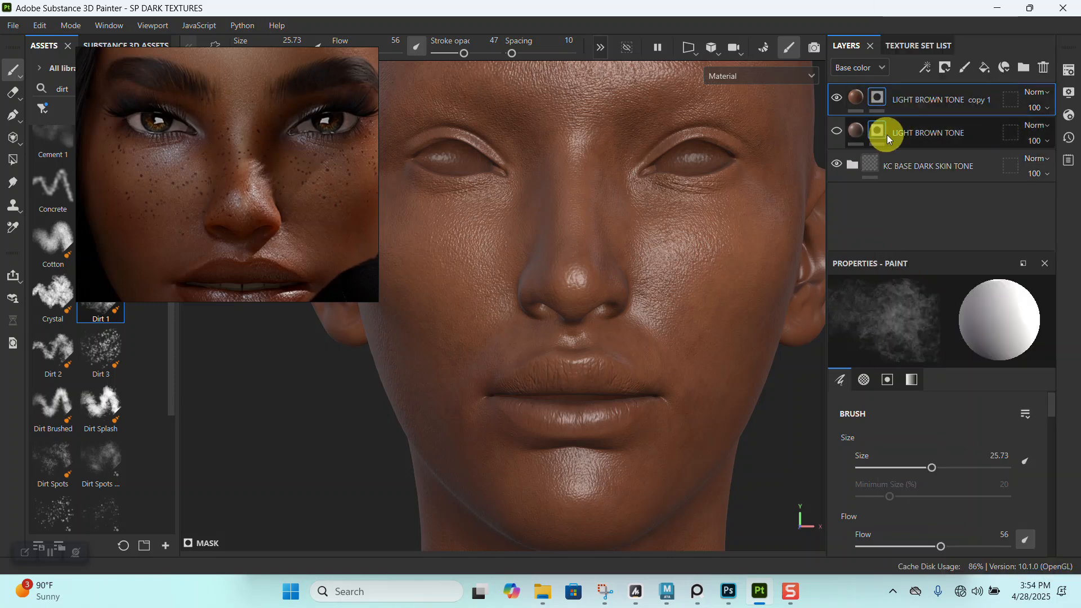
key("Delete")
- Rename the remaining copy of the brown tone layer as LIGHT BROWN TONE
left_click(889, 102)
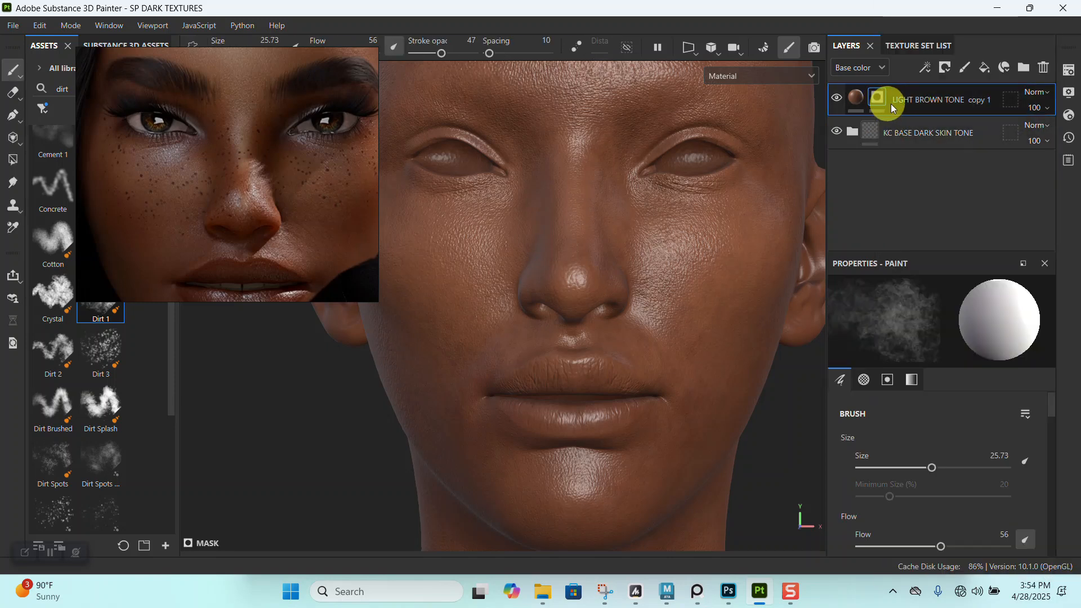
double_click(913, 99)
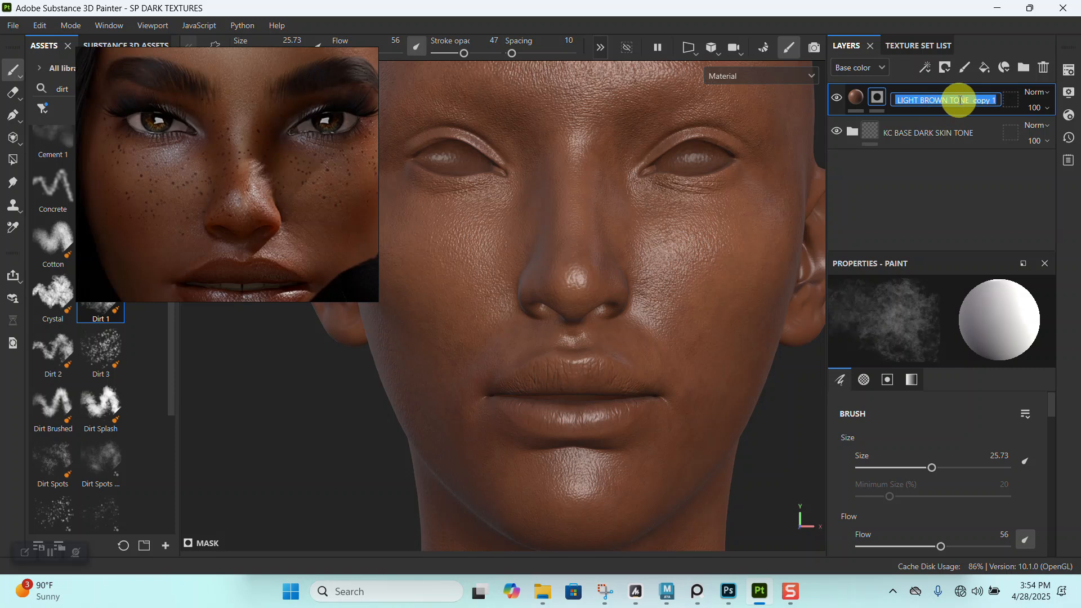
key("BackSpace")
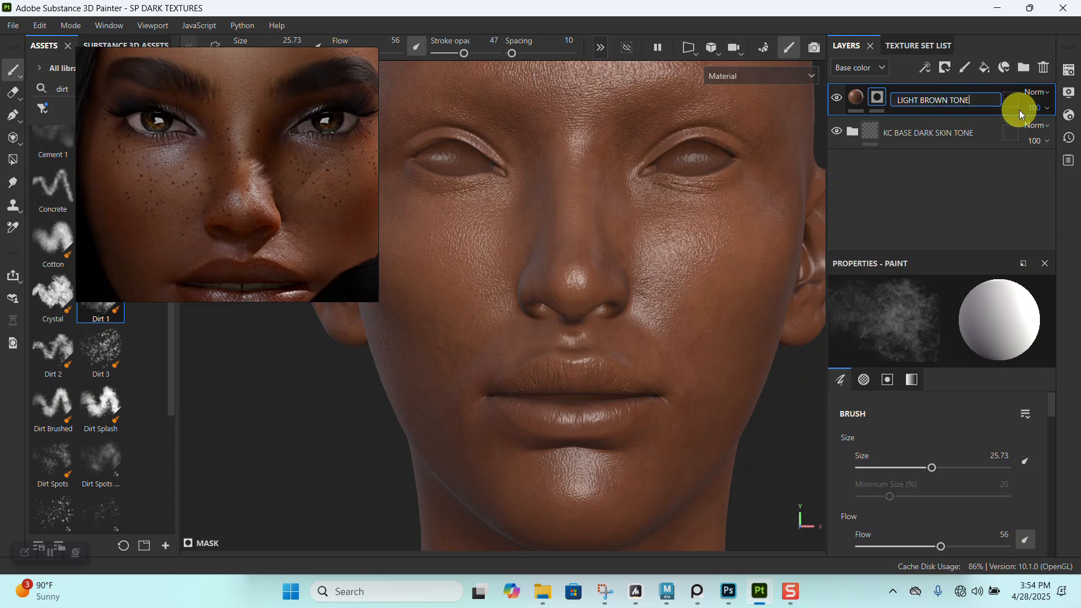
key("Return")
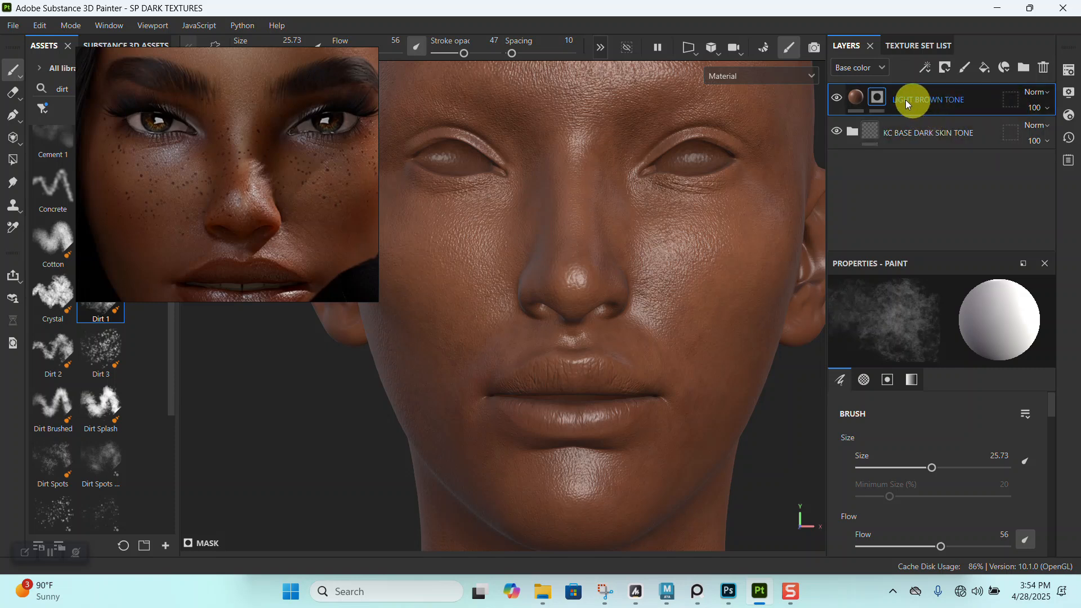
- Add a Blur filter to the mask of the LIGHT BROWN TONE layer
right_click(886, 99)
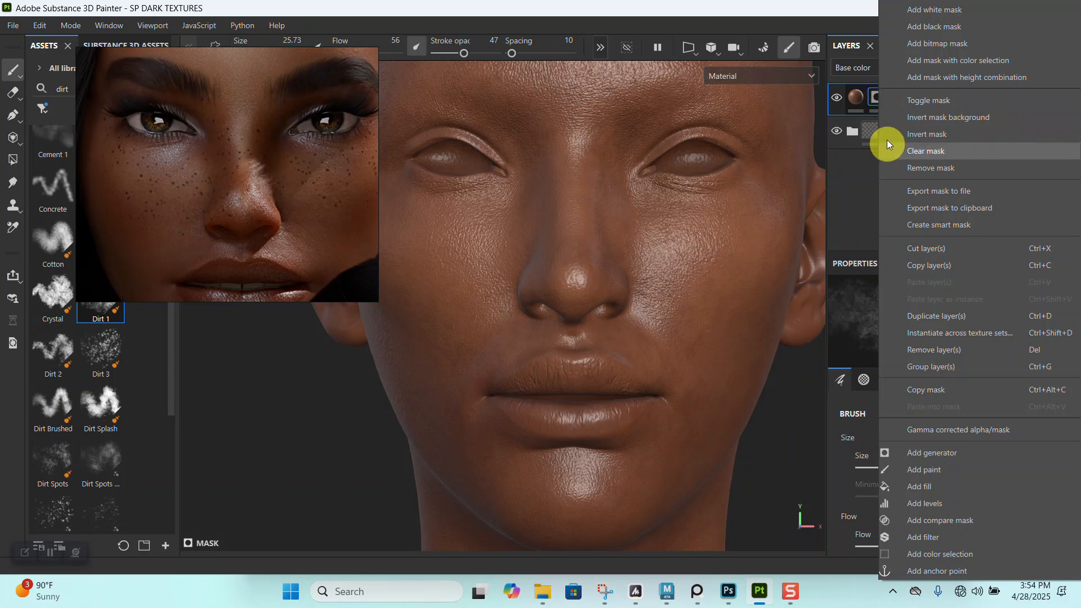
left_click(924, 536)
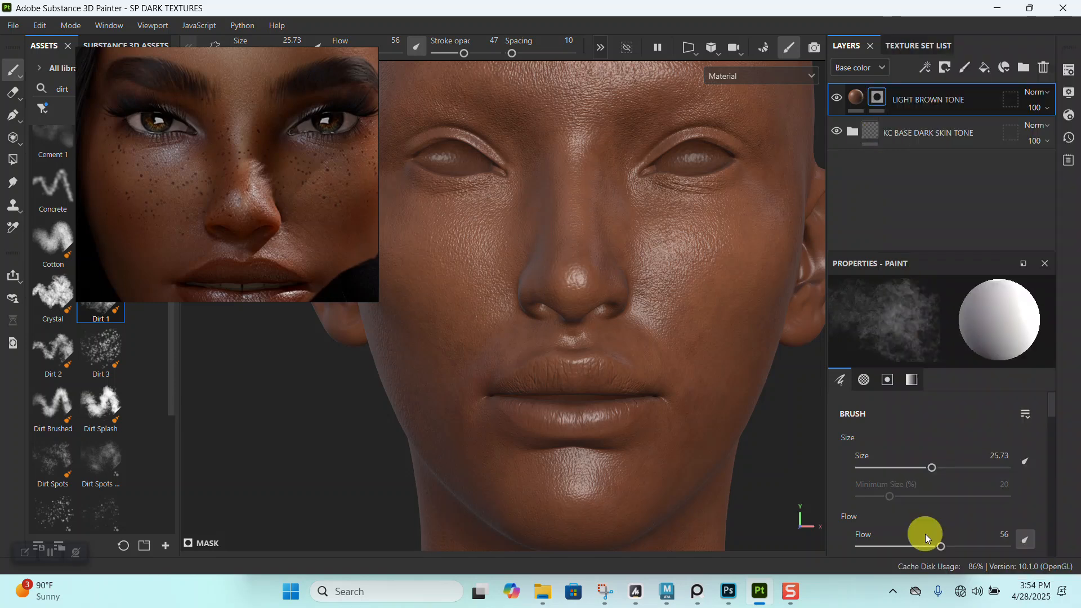
left_click(931, 328)
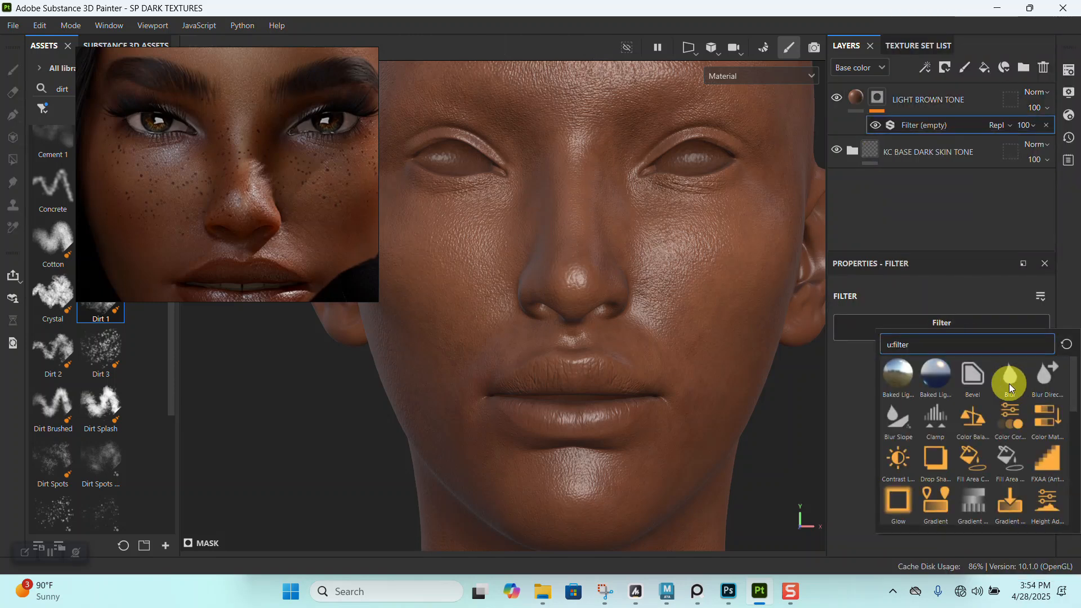
left_click(1011, 385)
- Display only the base color channel and set the mask's Blur Intensity to 1.91
left_click_drag(680, 383, 620, 374, "alt")
key("c")
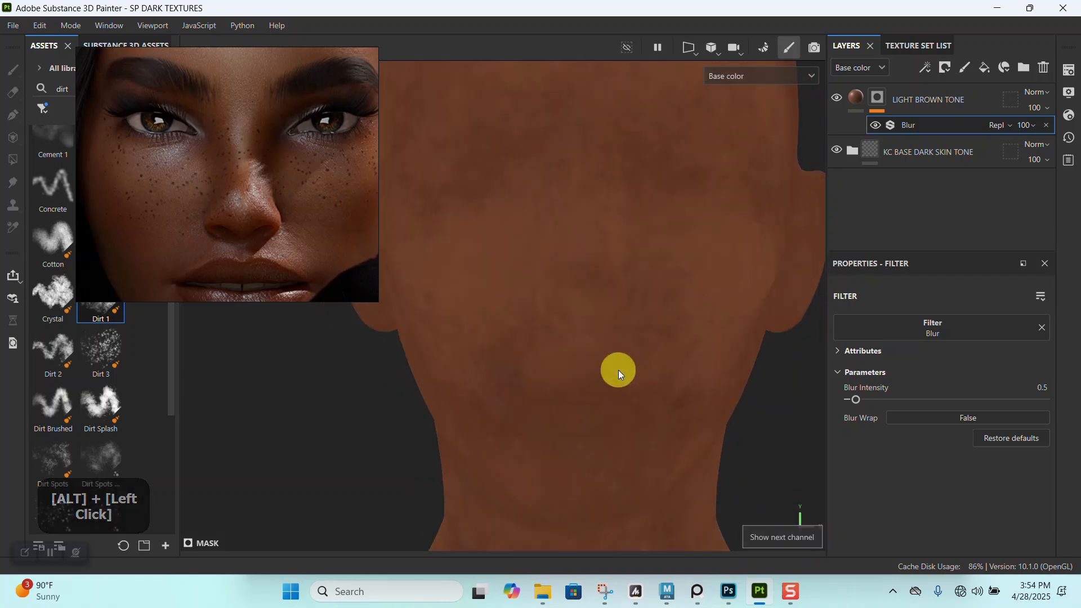
right_click_drag(618, 370, 667, 451, "alt")
middle_click_drag(666, 451, 693, 359, "alt")
right_click_drag(694, 359, 732, 431, "alt")
left_click_drag(860, 400, 873, 396)
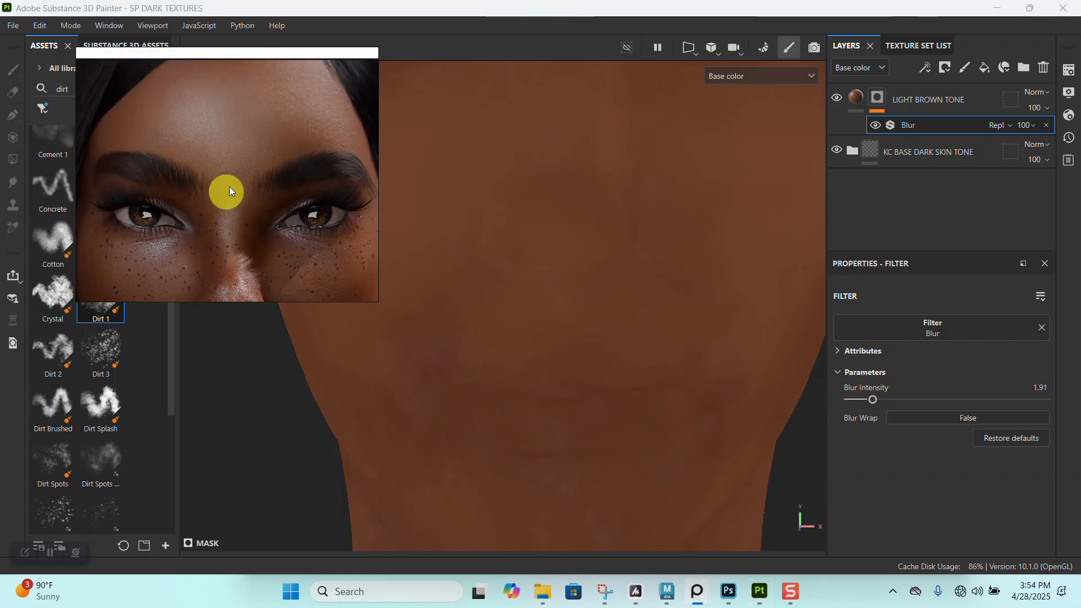
- Display the full material and examine the blurred brown tone on the face against the portrait reference
scroll(234, 180, "down", 3)
right_click_drag(582, 311, 563, 268, "alt")
key("m")
right_click_drag(623, 298, 585, 251, "alt")
middle_click_drag(584, 251, 620, 411, "alt")
right_click_drag(620, 411, 591, 265, "alt")
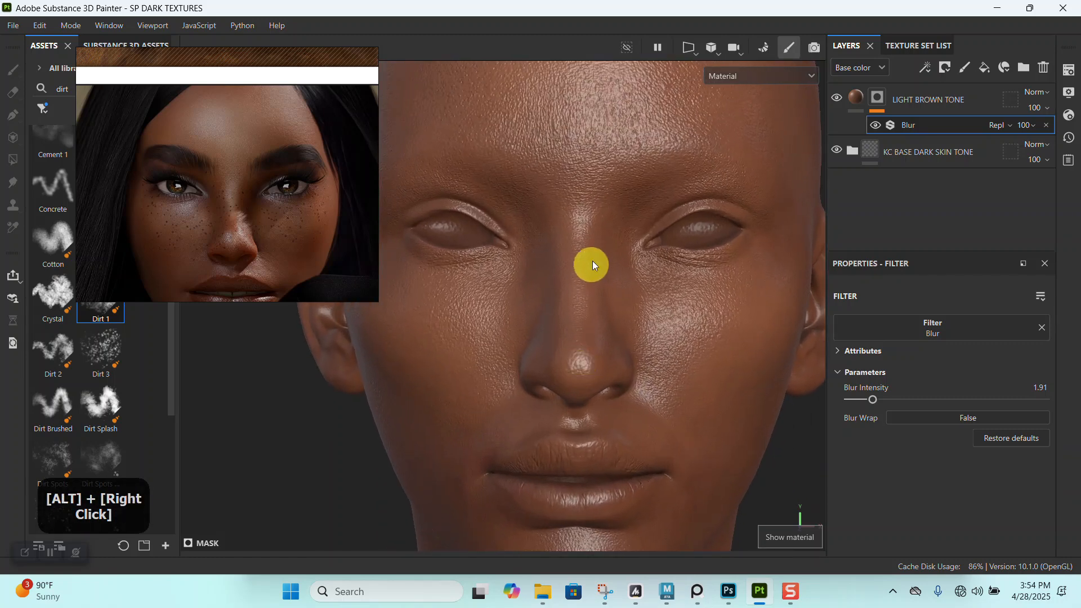
left_click_drag(591, 265, 582, 294, "alt")
middle_click_drag(581, 294, 584, 259, "alt")
left_click_drag(584, 259, 653, 265, "alt")
middle_click_drag(654, 265, 614, 256, "alt")
- Set the Blur Intensity of the LIGHT BROWN TONE mask to 1.56
left_click_drag(614, 256, 630, 269, "alt")
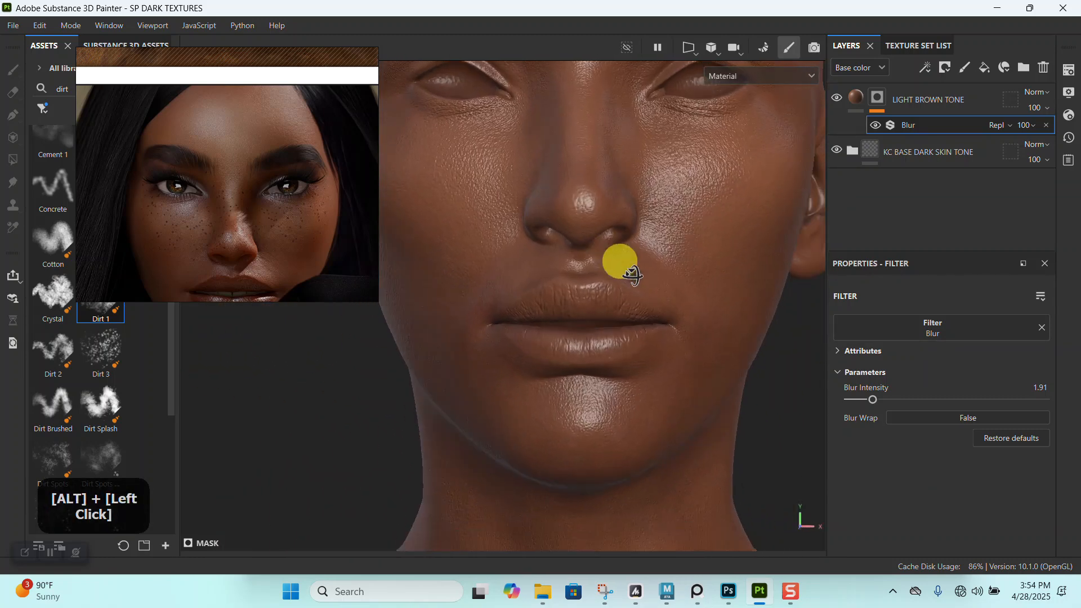
right_click_drag(631, 269, 709, 423, "alt")
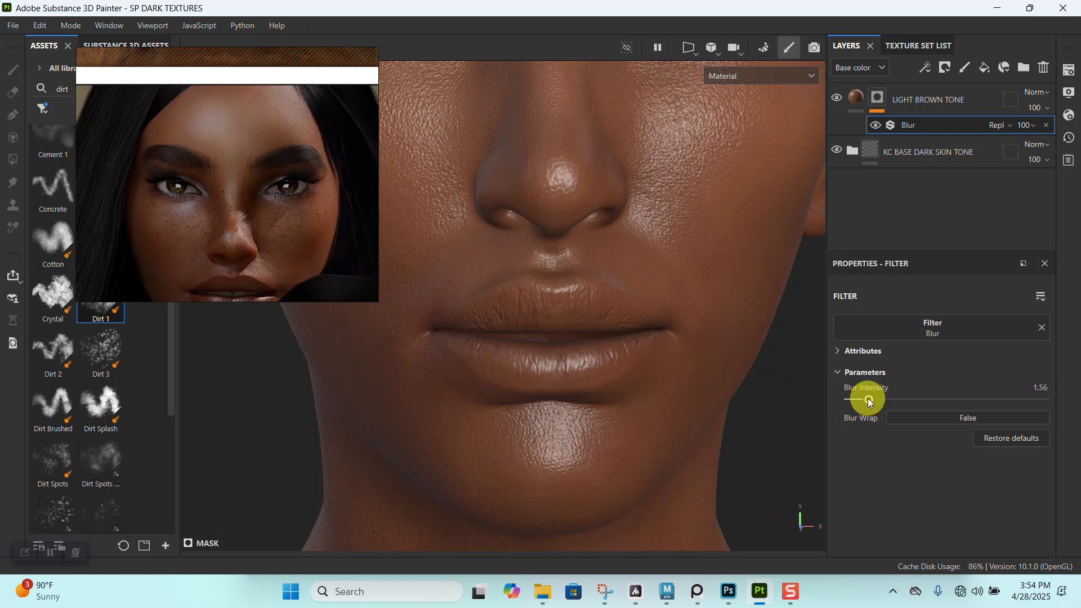
right_click_drag(747, 397, 600, 276, "alt")
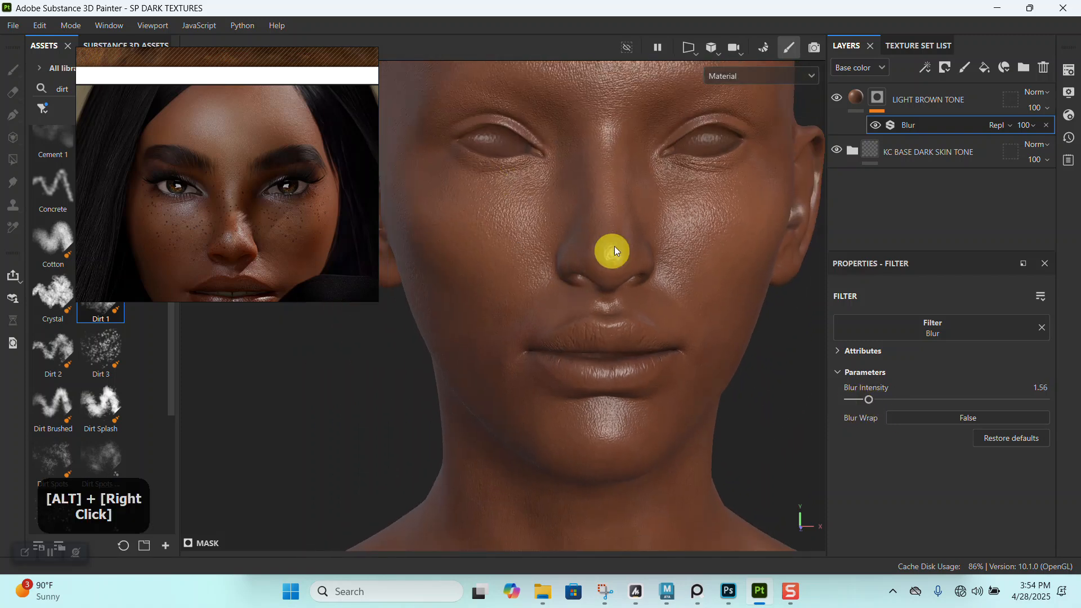
- Compare the model's softened facial tone with the portrait's nose, cheeks and lips
middle_click_drag(600, 276, 600, 319, "alt")
left_click_drag(599, 319, 556, 321, "alt")
right_click_drag(555, 321, 622, 363, "alt")
left_click_drag(622, 363, 632, 281, "alt")
middle_click_drag(632, 282, 633, 278, "alt")
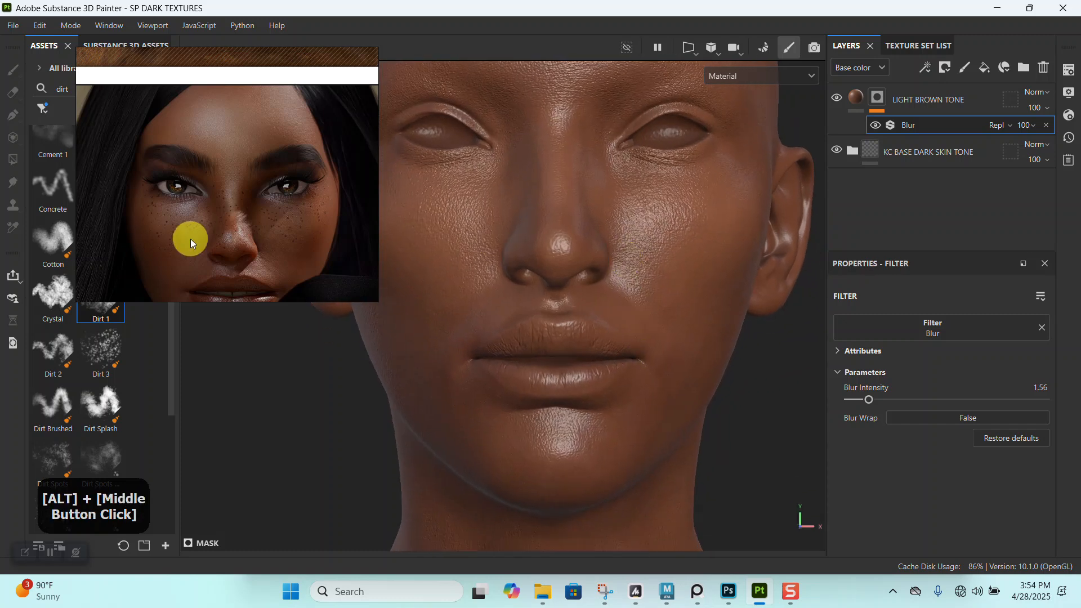
scroll(190, 239, "down", 4)
scroll(207, 228, "up", 9)
middle_click_drag(214, 235, 181, 245)
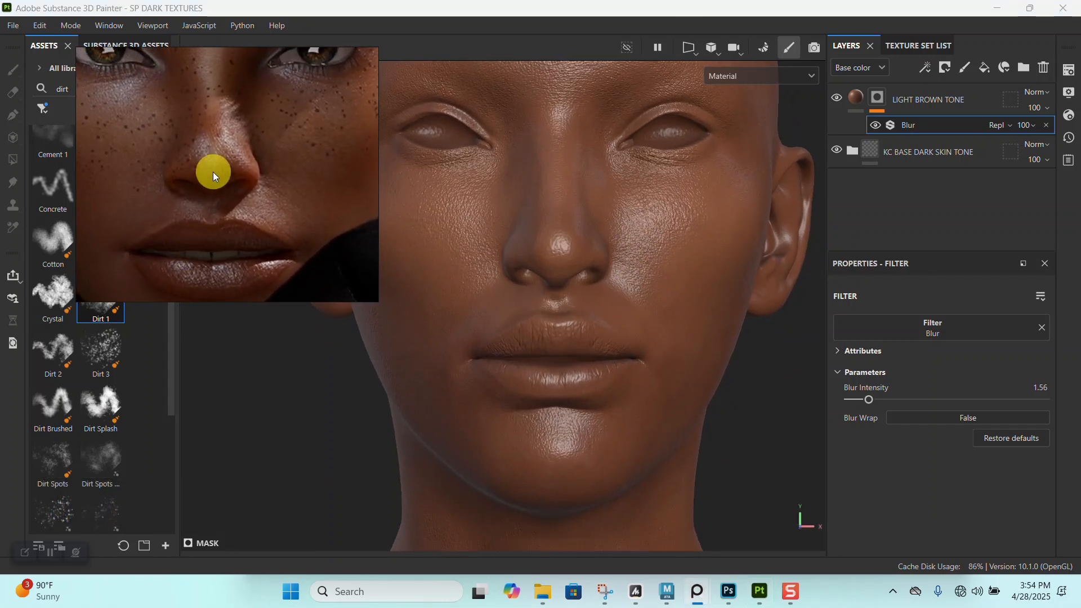
right_click_drag(258, 225, 236, 195, "alt")
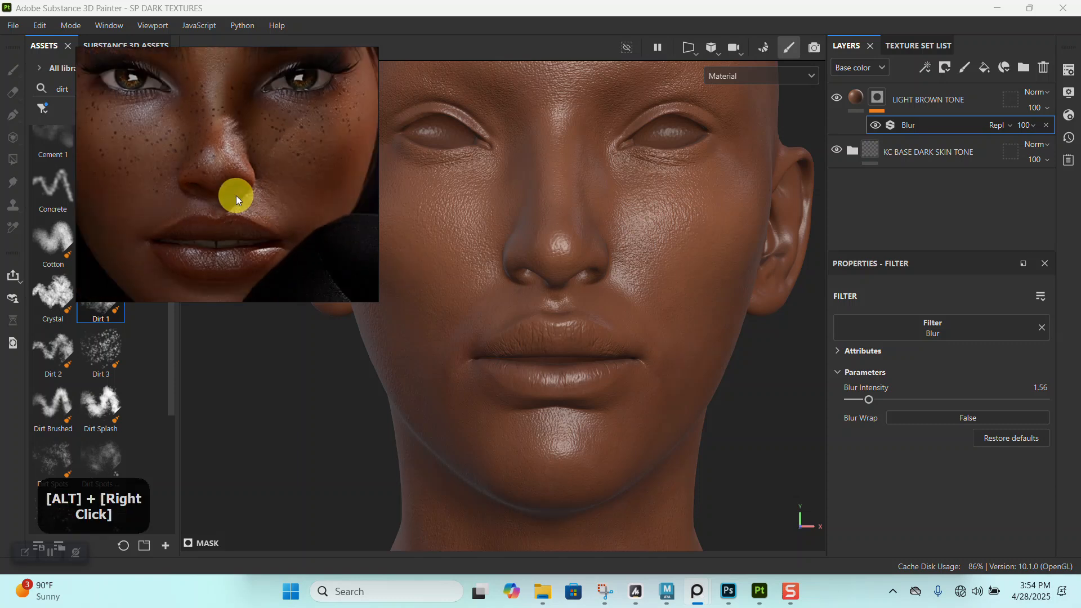
- Examine the softened tone variation over the scalp, neck, chest, back and sides of the bust
middle_click_drag(592, 288, 594, 338, "alt")
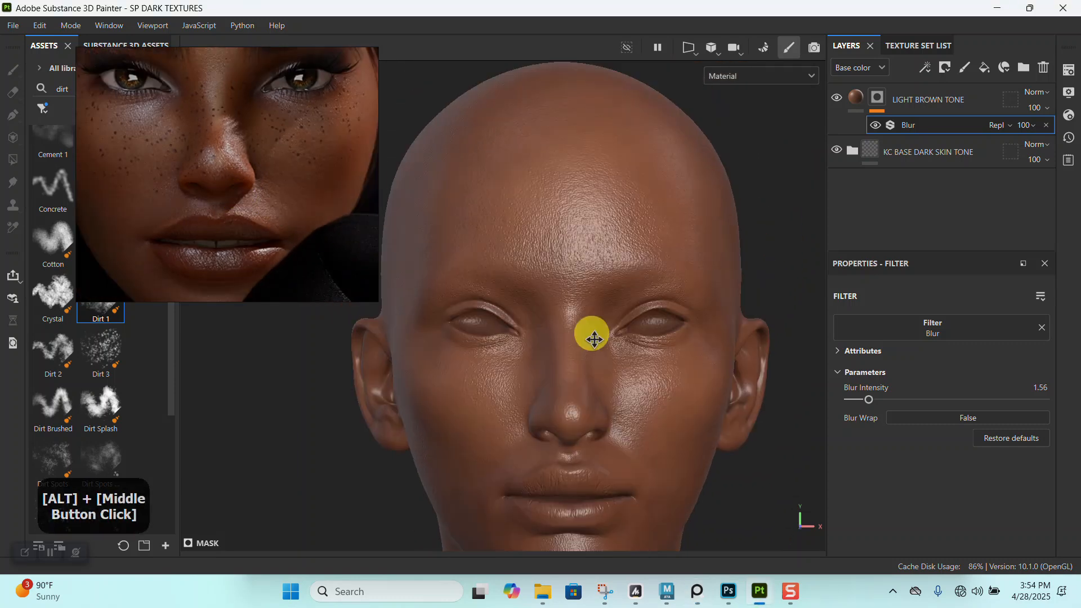
left_click_drag(594, 338, 581, 331, "alt")
right_click_drag(582, 331, 572, 403, "alt")
left_click_drag(572, 403, 572, 321, "alt")
middle_click_drag(572, 321, 582, 405, "alt")
left_click_drag(582, 405, 596, 316, "alt")
middle_click_drag(596, 316, 574, 352, "alt")
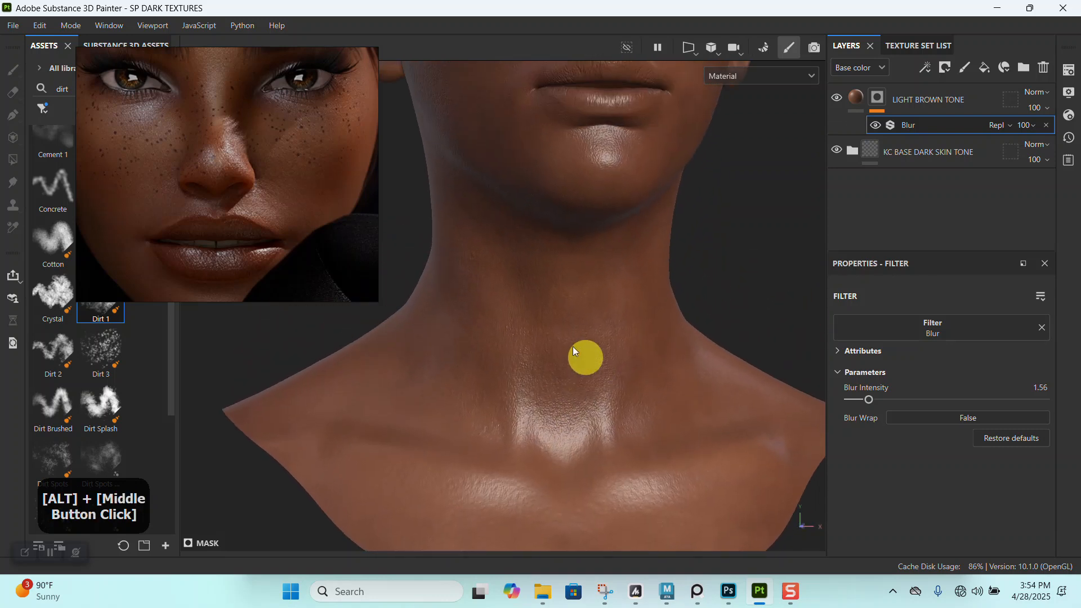
left_click_drag(573, 352, 651, 379, "alt")
middle_click_drag(652, 379, 588, 434, "alt")
mouse_move(588, 434)
right_mouse_down("alt")
mouse_move(581, 357)
mouse_move(591, 465)
mouse_move(538, 340)
mouse_move(590, 427)
right_mouse_up("alt")
left_click_drag(590, 426, 572, 374, "alt")
right_click_drag(572, 374, 579, 314, "alt")
left_click_drag(580, 314, 574, 302, "alt")
right_click_drag(574, 301, 575, 219, "alt")
left_click_drag(574, 219, 593, 309, "alt")
right_click_drag(593, 309, 606, 278, "alt")
left_click_drag(606, 277, 748, 302, "alt")
left_click_drag(602, 301, 652, 293, "alt")
middle_click_drag(651, 292, 640, 322, "alt")
right_click_drag(639, 322, 603, 323, "shift")
left_click_drag(603, 323, 569, 249, "alt")
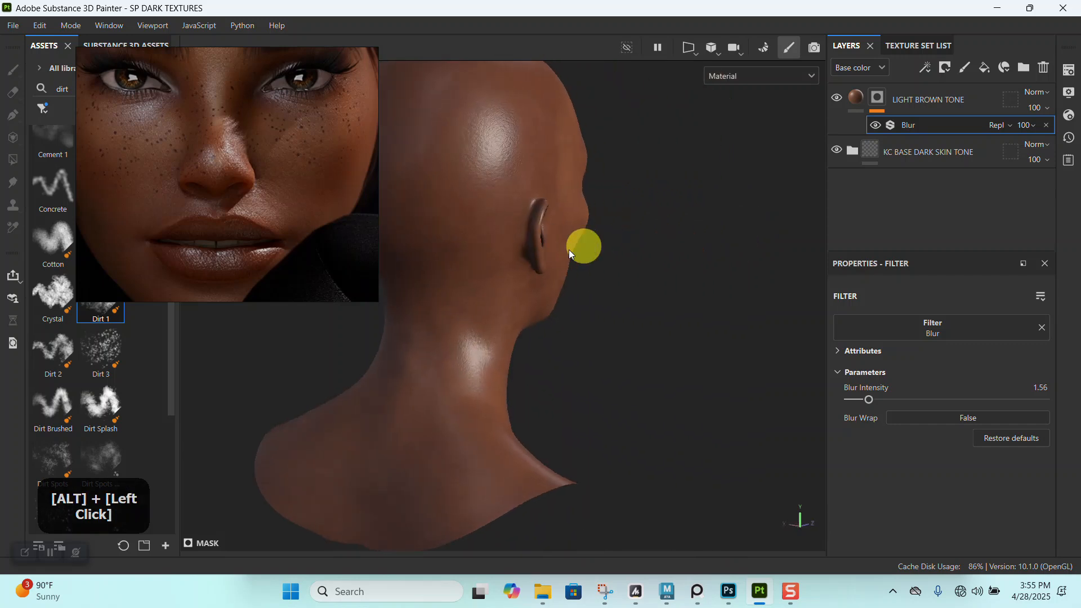
middle_click_drag(569, 249, 739, 330, "alt")
right_click_drag(739, 330, 696, 318, "shift")
left_click_drag(685, 326, 350, 278, "alt")
middle_click_drag(350, 278, 530, 362, "alt")
right_click_drag(528, 361, 577, 359, "alt")
mouse_move(578, 358)
middle_mouse_down("alt")
mouse_move(517, 321)
mouse_move(584, 366)
middle_mouse_up("alt")
right_click_drag(584, 367, 490, 246, "alt")
middle_click_drag(490, 246, 533, 256, "alt")
right_click_drag(534, 257, 563, 350, "alt")
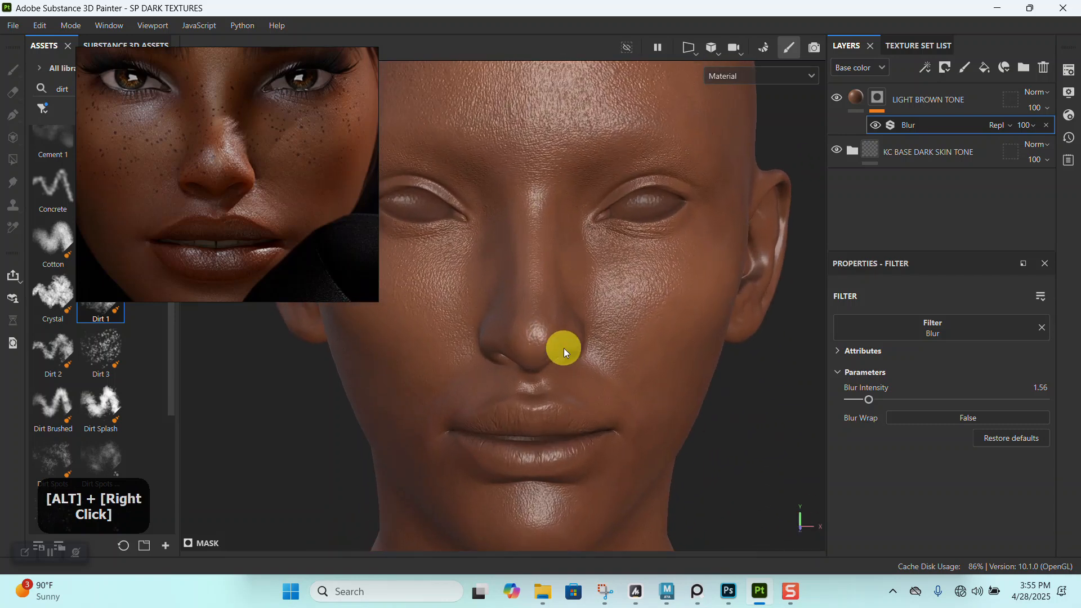
- Study the color around the portrait's nose and cheeks and compare it with the same areas of the model
middle_click_drag(580, 285, 594, 244, "alt")
right_click_drag(594, 244, 509, 325, "alt")
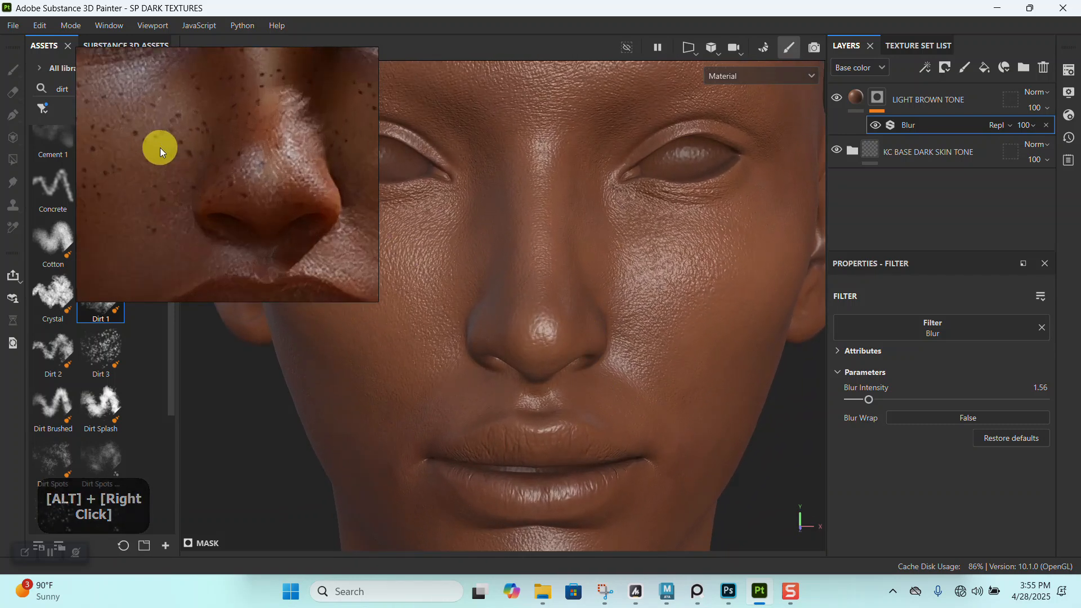
scroll(229, 150, "up", 2)
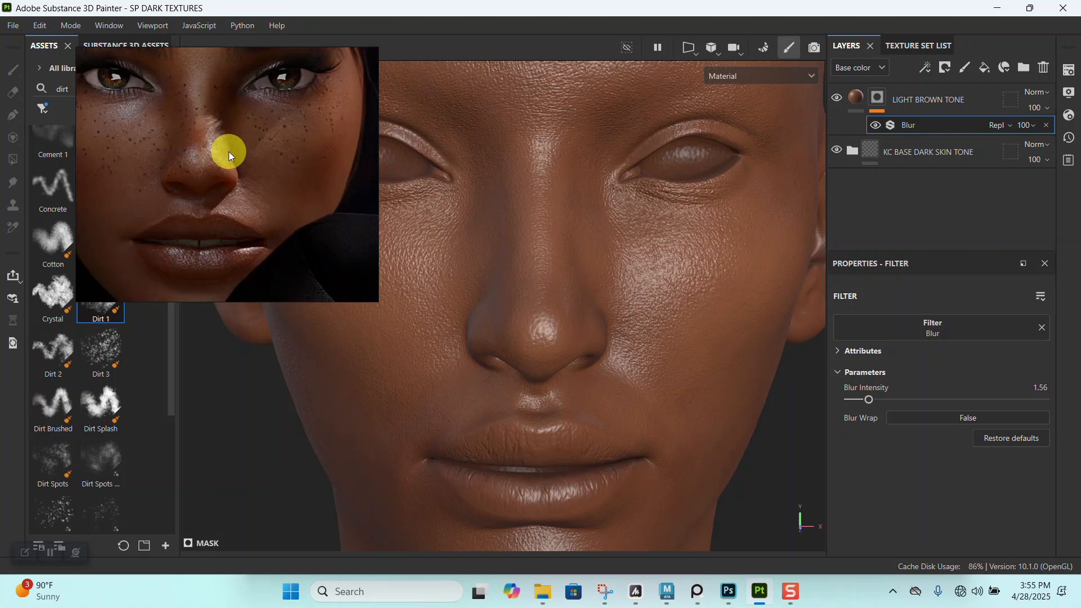
middle_click_drag(228, 151, 217, 146)
right_click_drag(587, 319, 562, 313, "alt")
middle_click_drag(562, 314, 544, 312, "alt")
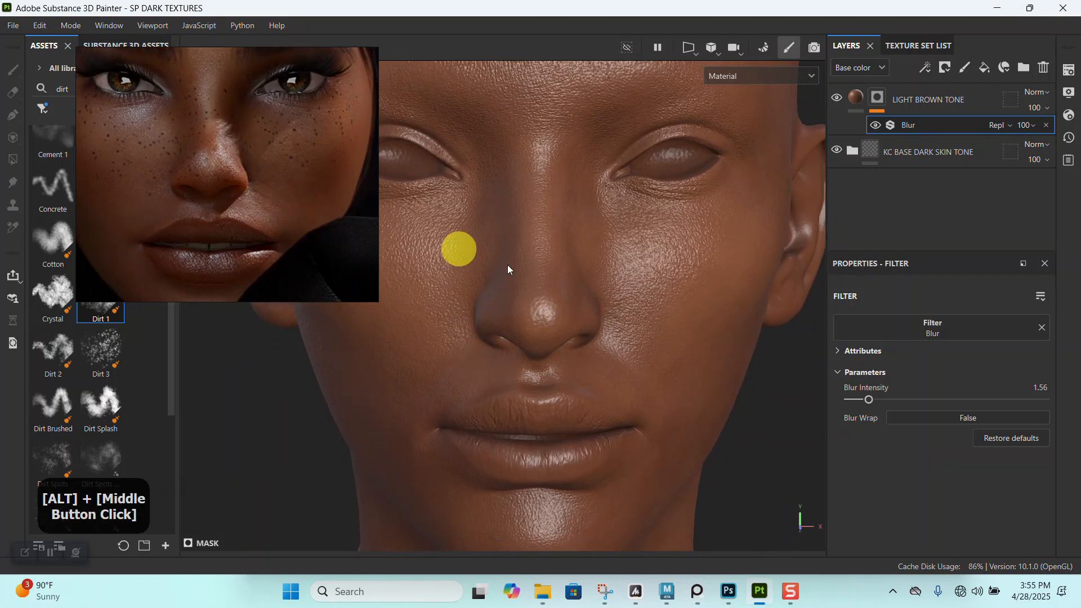
right_click_drag(554, 281, 524, 230, "alt")
middle_click_drag(523, 229, 543, 306, "alt")
left_click_drag(543, 306, 550, 317, "alt")
middle_click_drag(549, 316, 550, 277, "alt")
left_click_drag(550, 277, 575, 276, "alt")
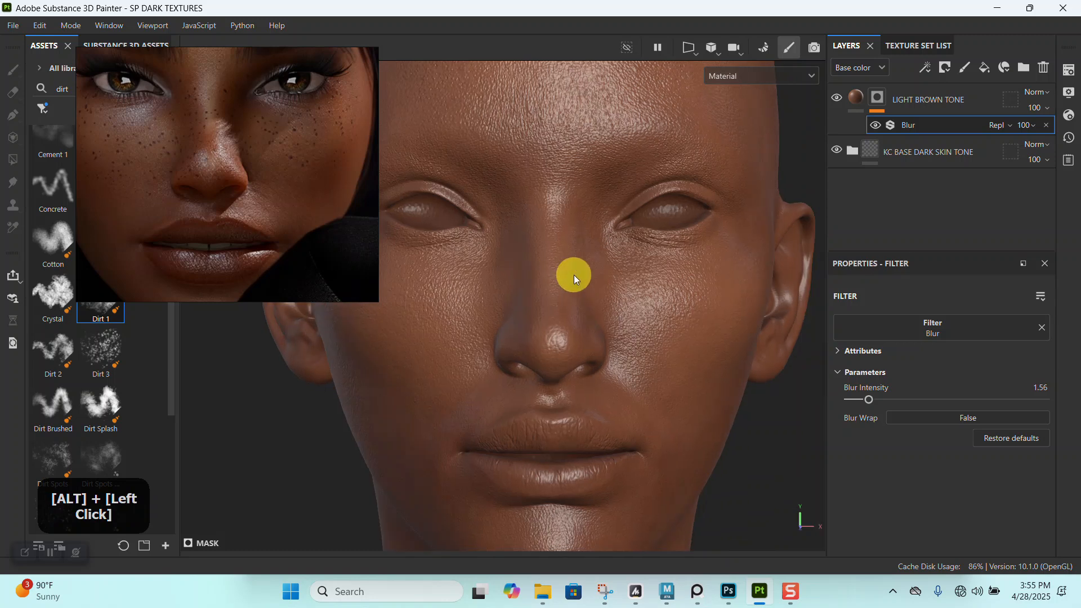
scroll(292, 138, "up", 4)
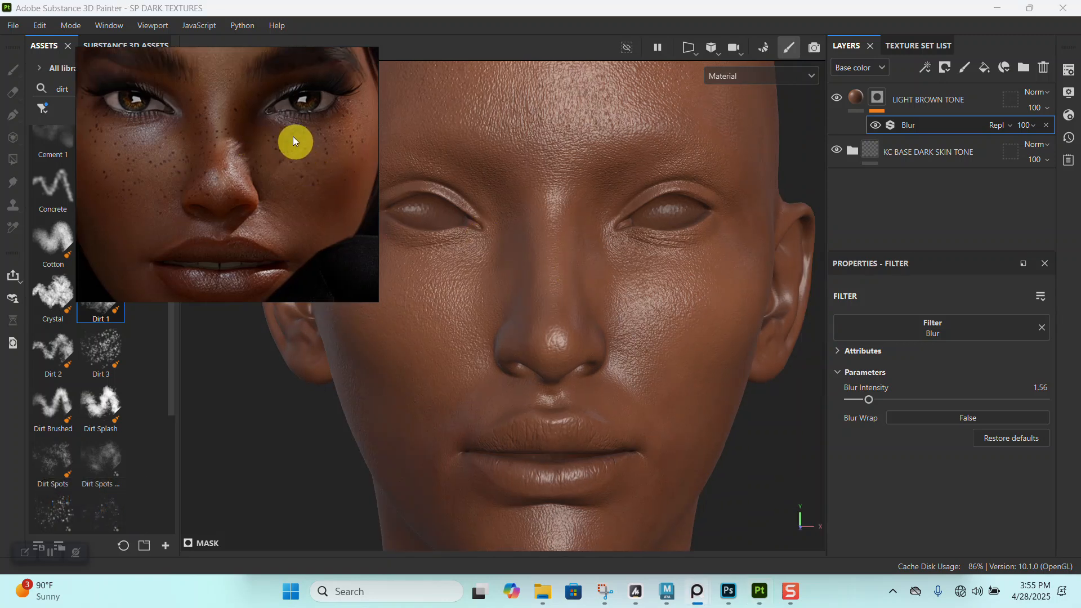
- Duplicate the LIGHT BROWN TONE layer and replace the copy's blurred mask with a black mask
left_click(878, 96)
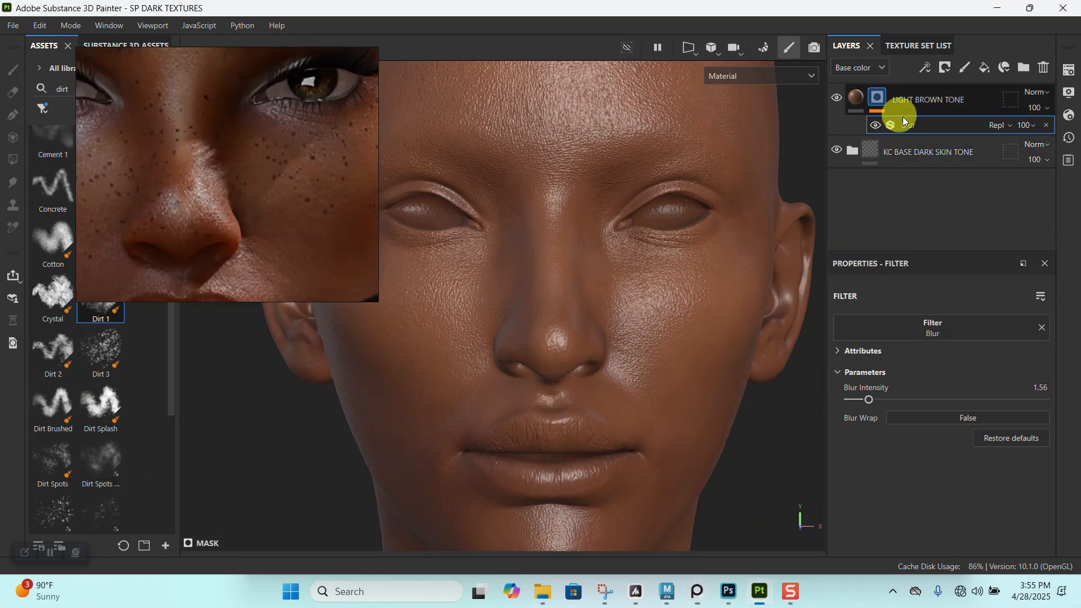
key("ctrl+d")
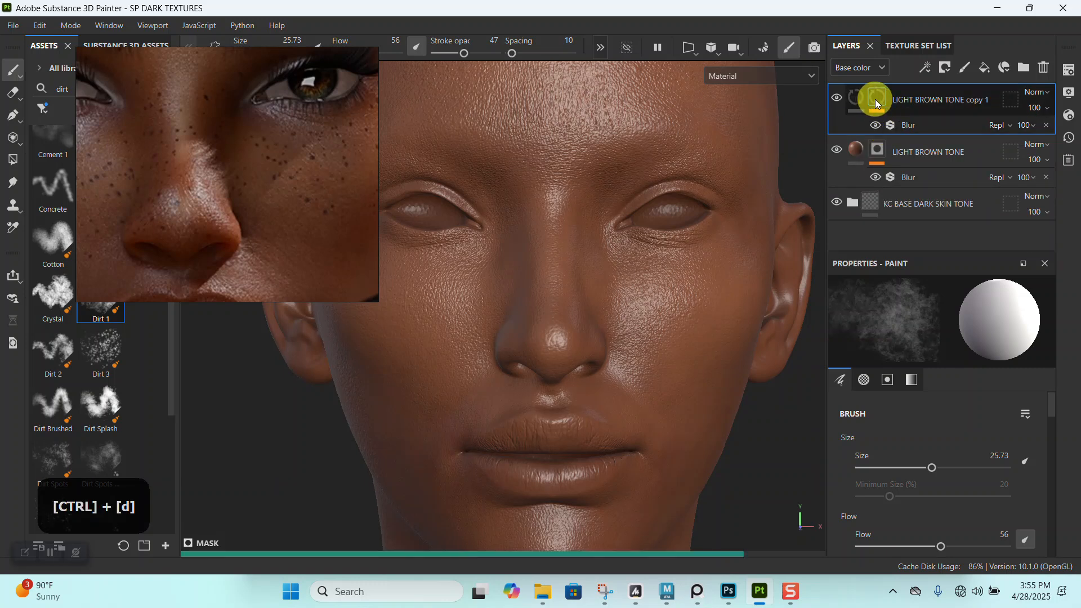
right_click(894, 116)
left_click(911, 29)
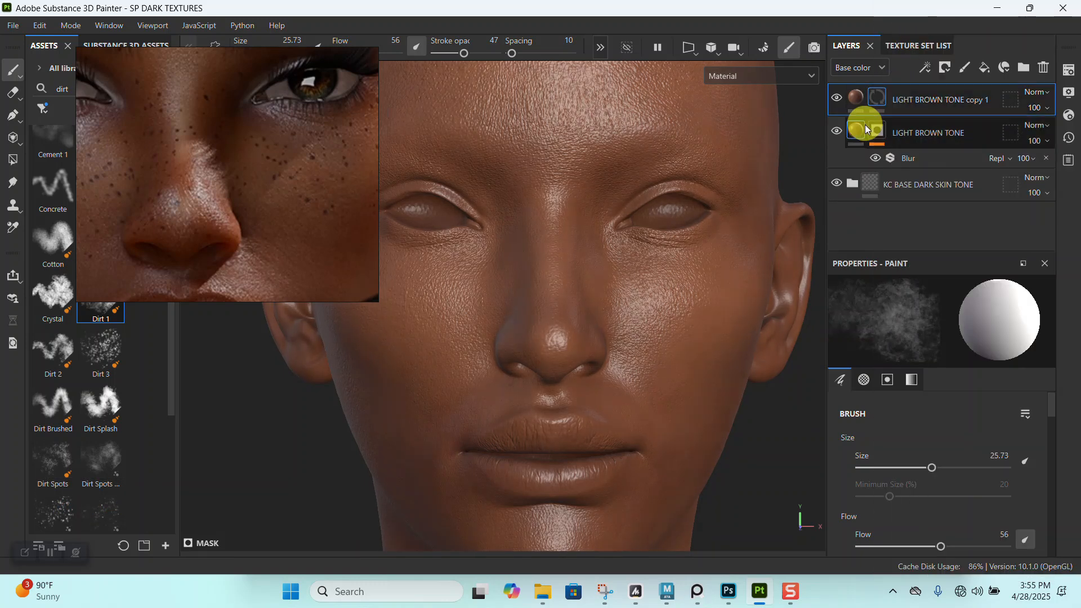
- Set the copied layer's base color to a dark brown sampled from beside the reference portrait's eye
left_click(856, 99)
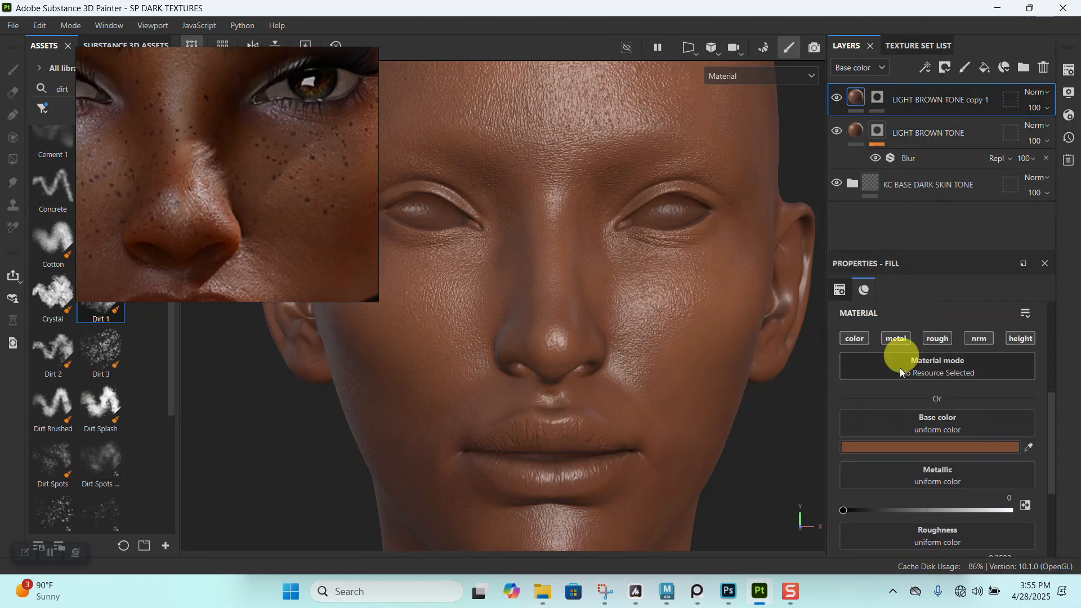
left_click(885, 445)
left_click_drag(865, 513, 304, 102)
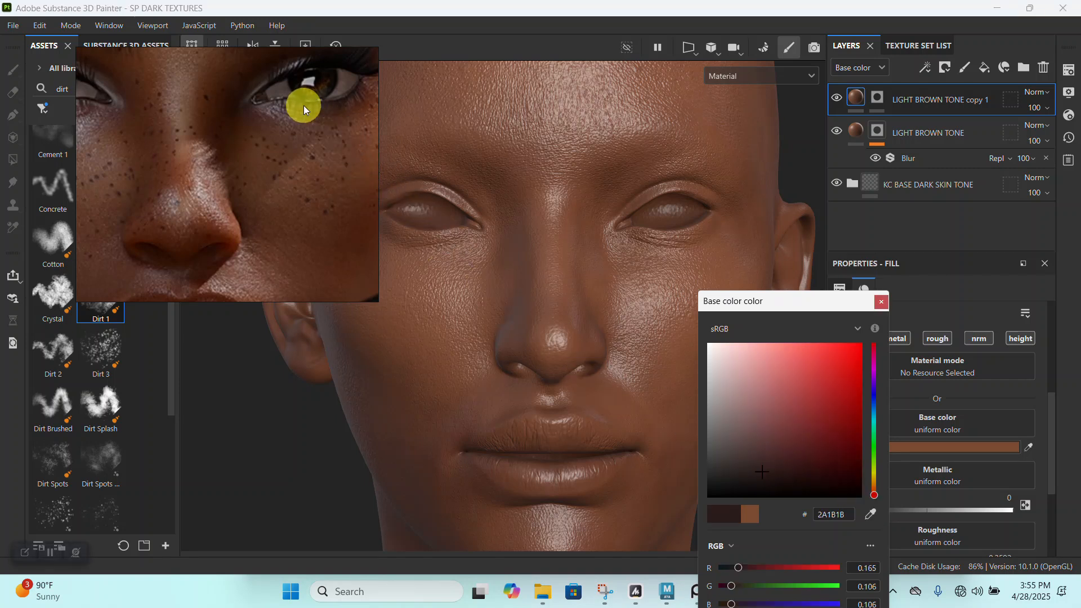
left_click(881, 302)
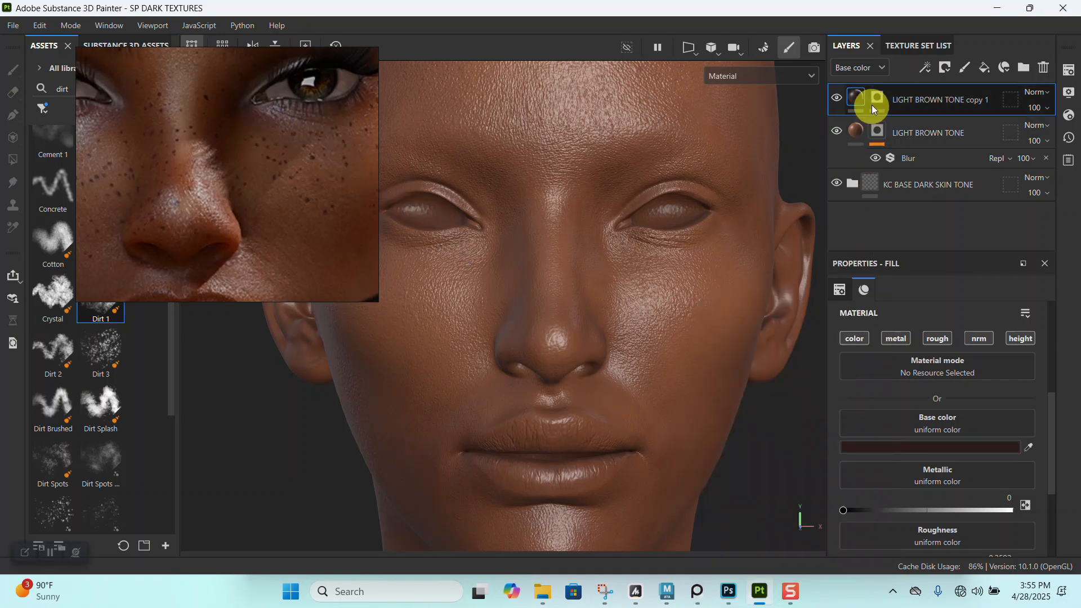
- Apply a fresh black mask to the dark brown layer and rename the layer DARKER EYE
left_click(873, 103)
right_click(875, 103)
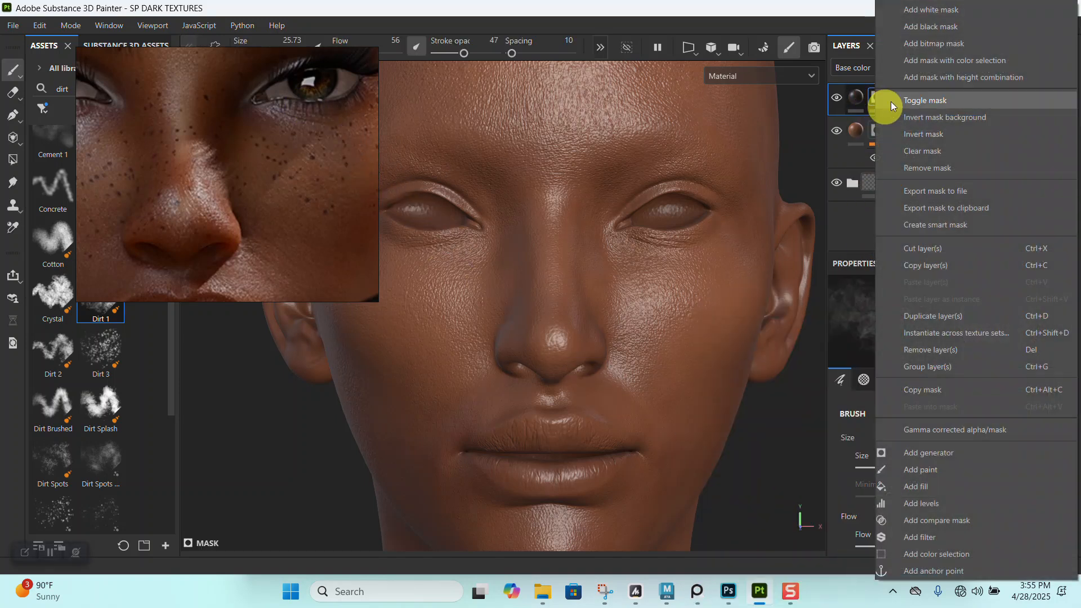
left_click(911, 26)
double_click(929, 102)
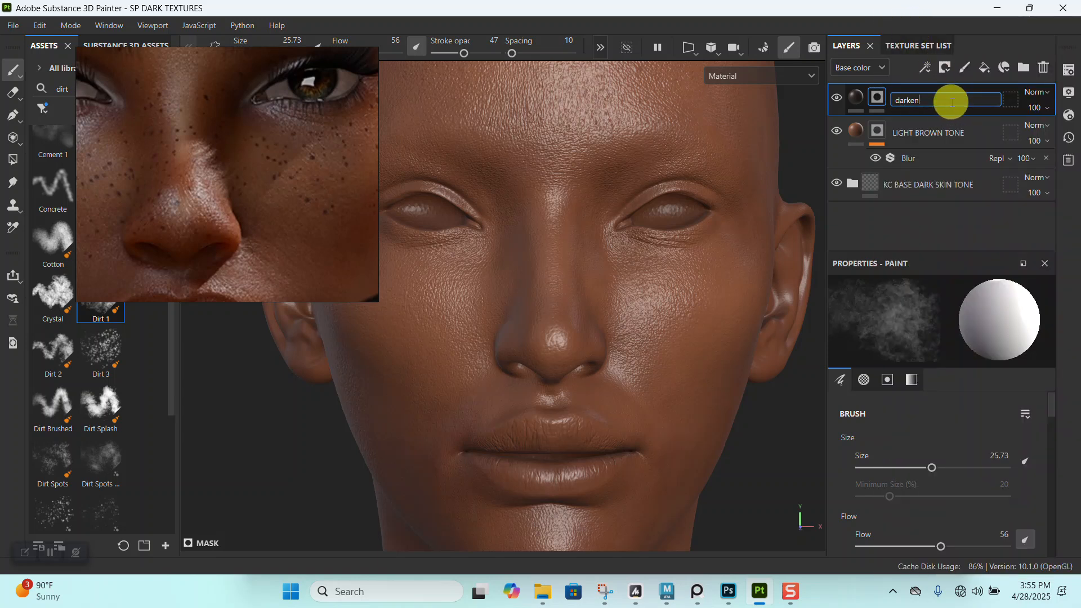
key("BackSpace")
key("BackSpace")
key("BackSpace")
key("BackSpace")
key("BackSpace")
key("BackSpace")
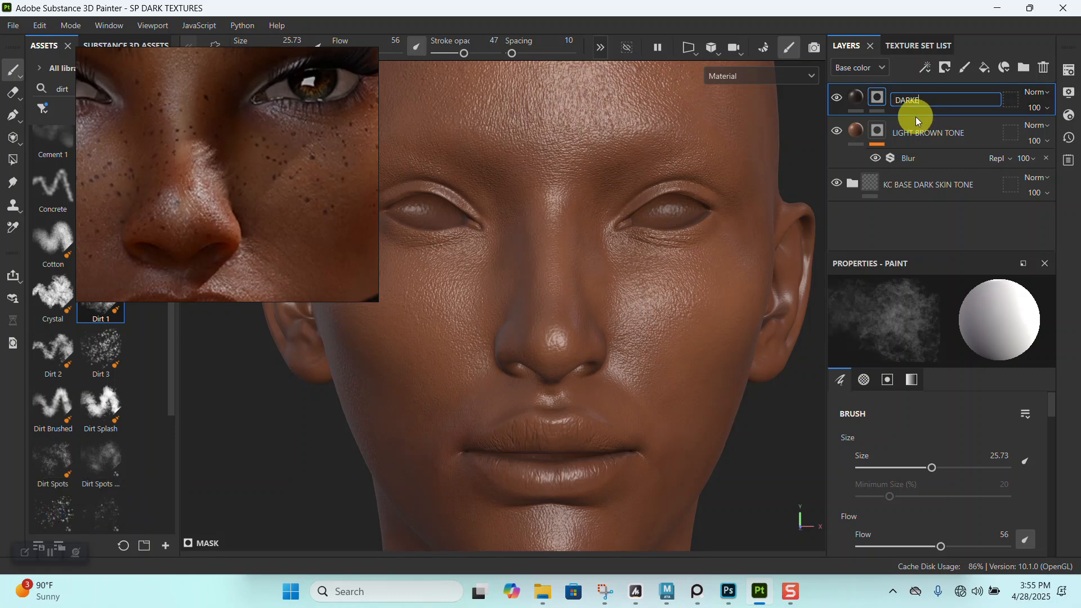
type("DARKER EYE")
key("Return")
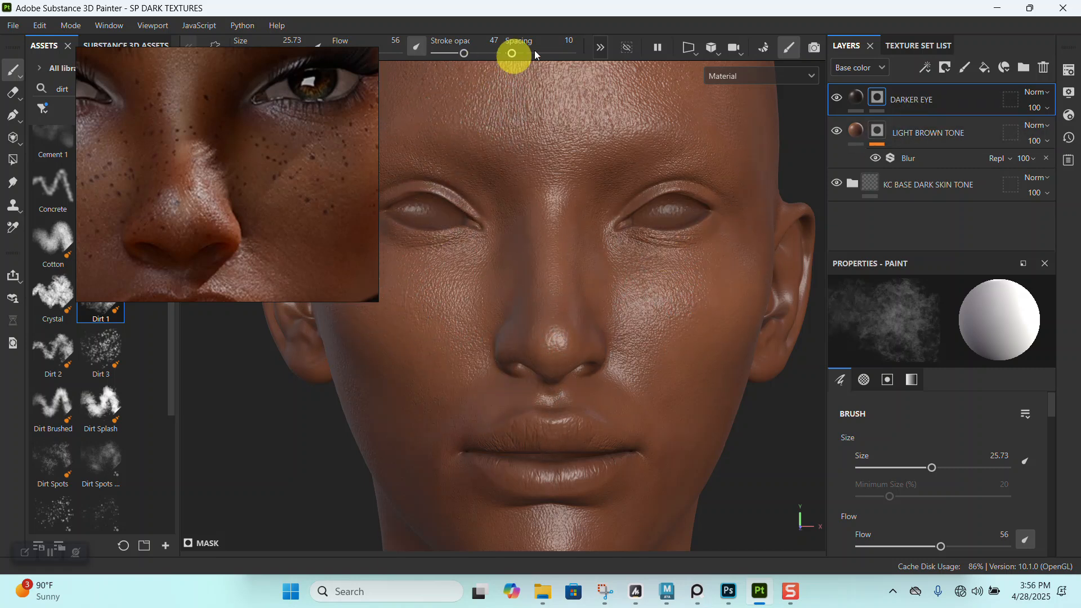
- Turn on symmetry for painting the DARKER EYE mask and reduce the brush size to 4.28
left_click(601, 49)
left_click(552, 49)
right_click_drag(619, 225, 630, 261, "alt")
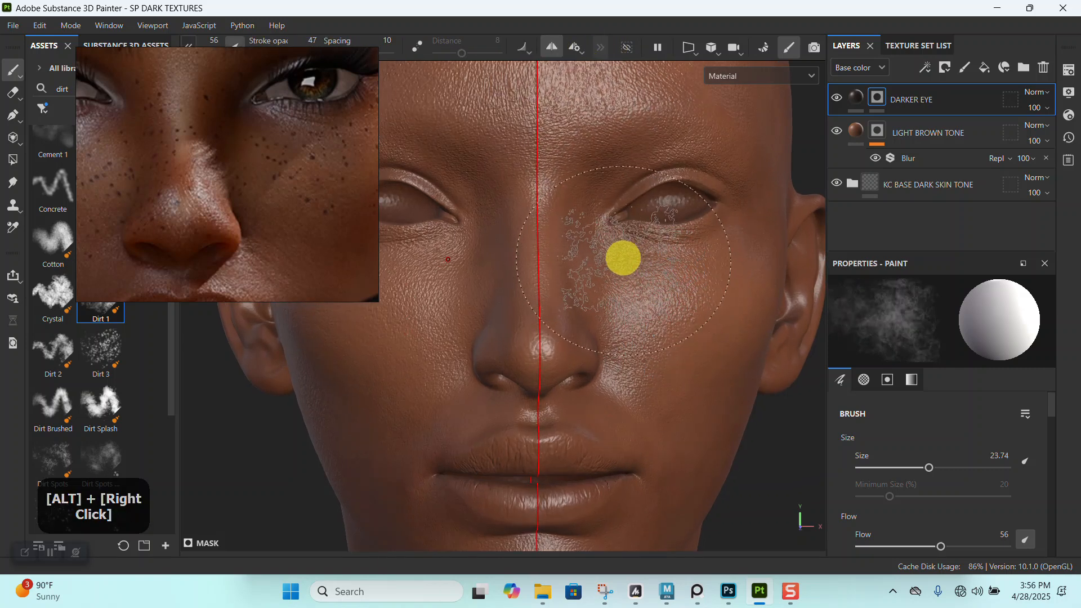
key("bracketleft")
key("bracketleft")
key("bracketleft")
key("bracketleft")
key("bracketleft")
key("bracketleft")
key("bracketleft")
key("bracketleft")
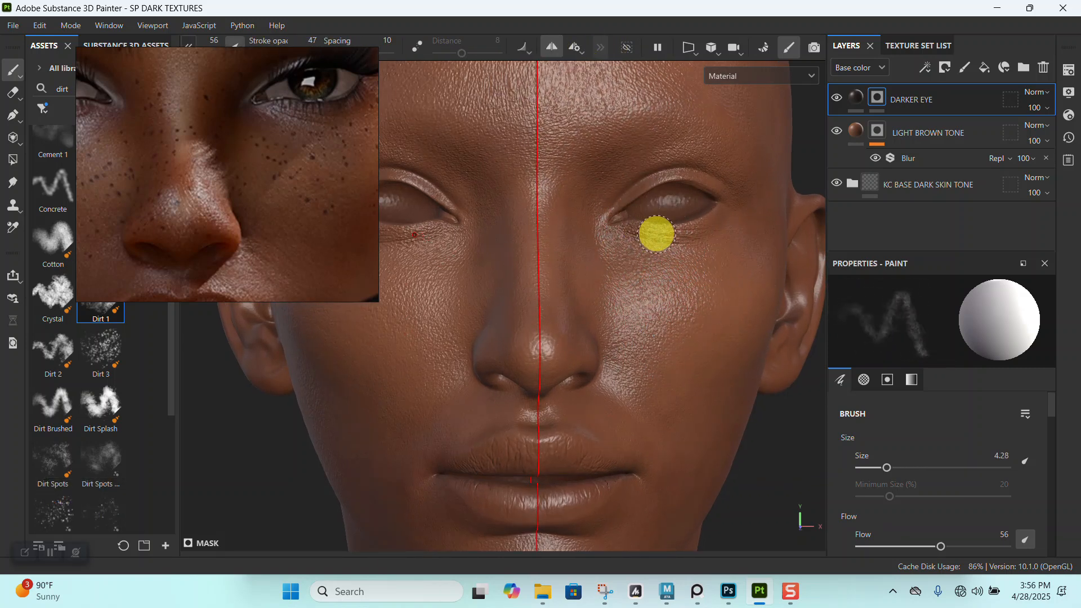
- Brush the first dark tone beneath the eyes, from the inner corner toward the outer corner
right_click_drag(536, 362, 633, 458, "alt")
middle_click_drag(632, 458, 659, 379, "alt")
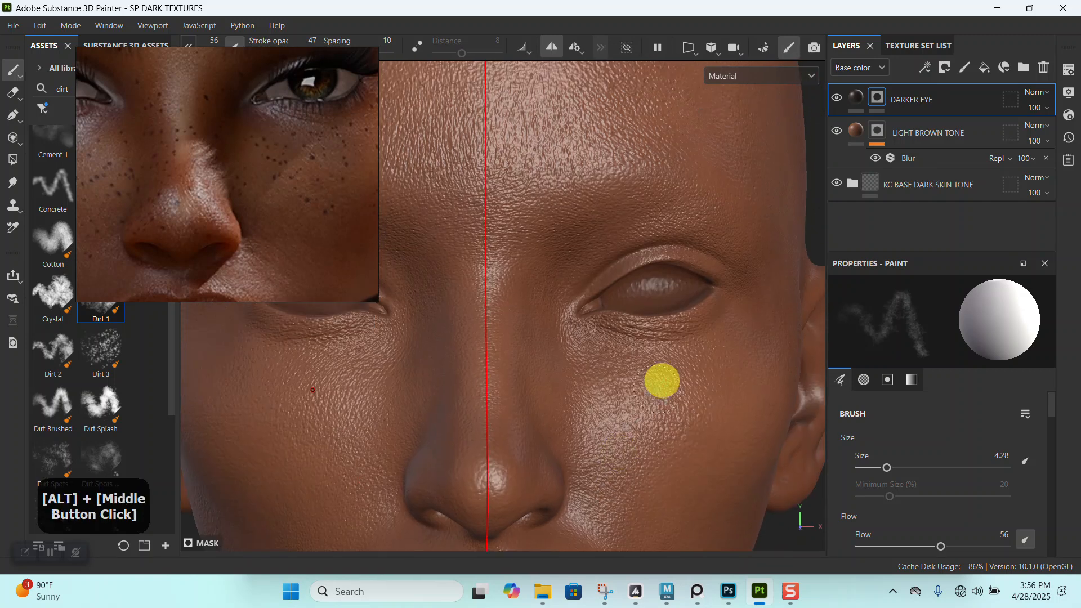
left_click_drag(658, 379, 623, 410, "alt")
right_click_drag(623, 411, 602, 433, "alt")
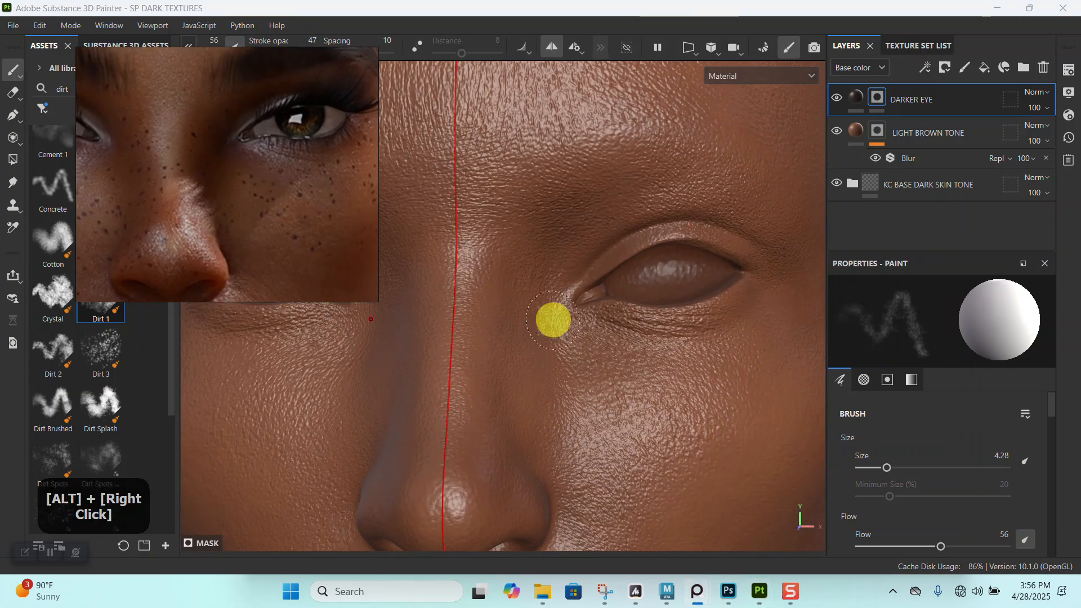
right_click_drag(599, 282, 725, 313, "alt")
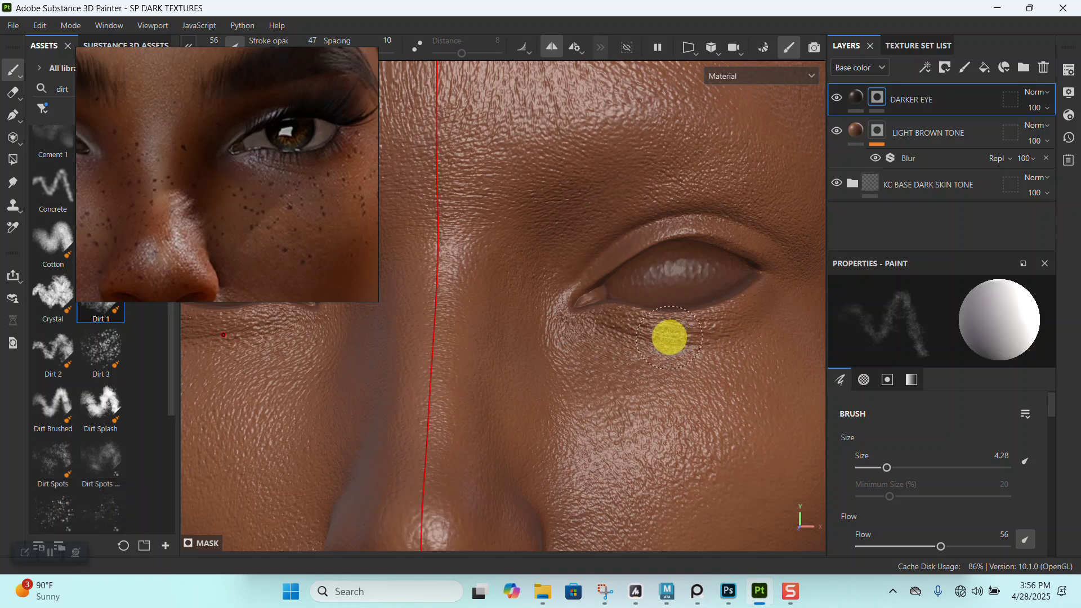
- In the base color view, enlarge the brush to 7.13 and darken the skin around the eye sockets, then return to the material view
key("c")
middle_click_drag(693, 323, 645, 322, "alt")
key("]")
left_click_drag(690, 304, 631, 323)
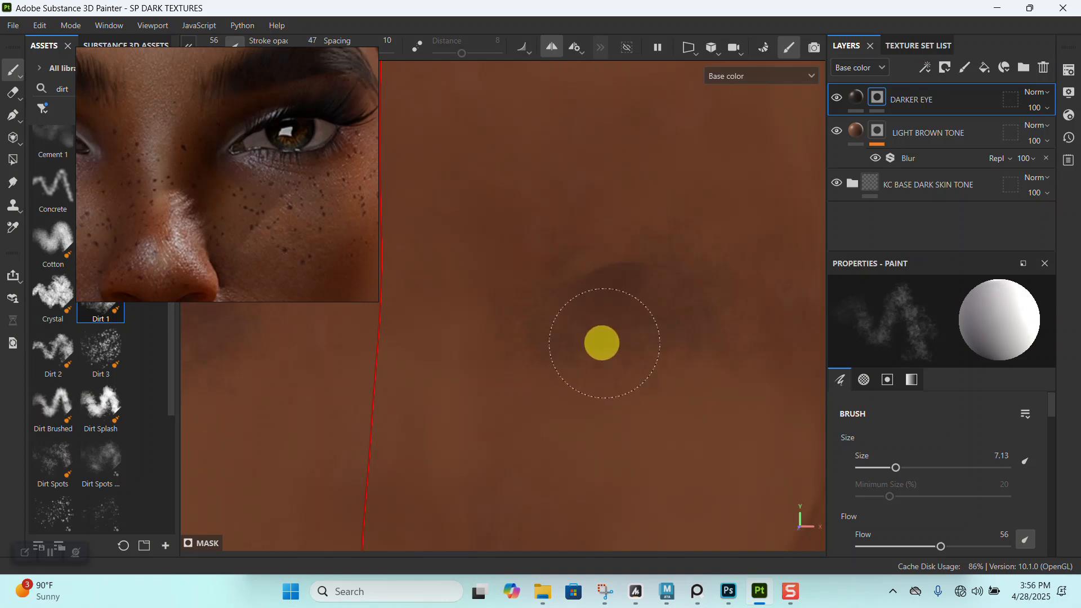
left_click_drag(540, 230, 587, 241)
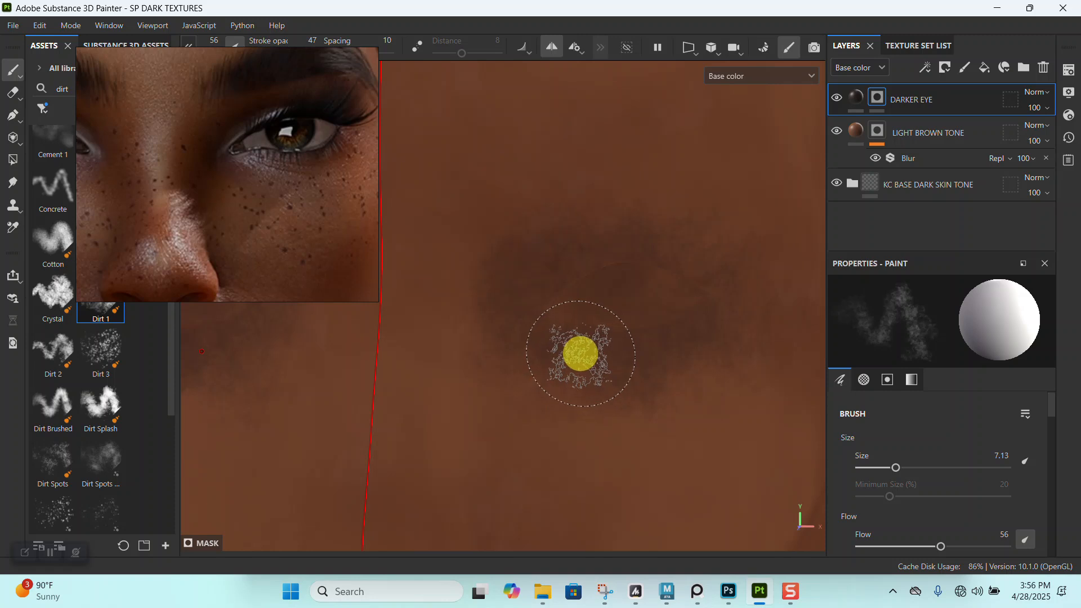
key("m")
left_click_drag(601, 364, 593, 352, "alt")
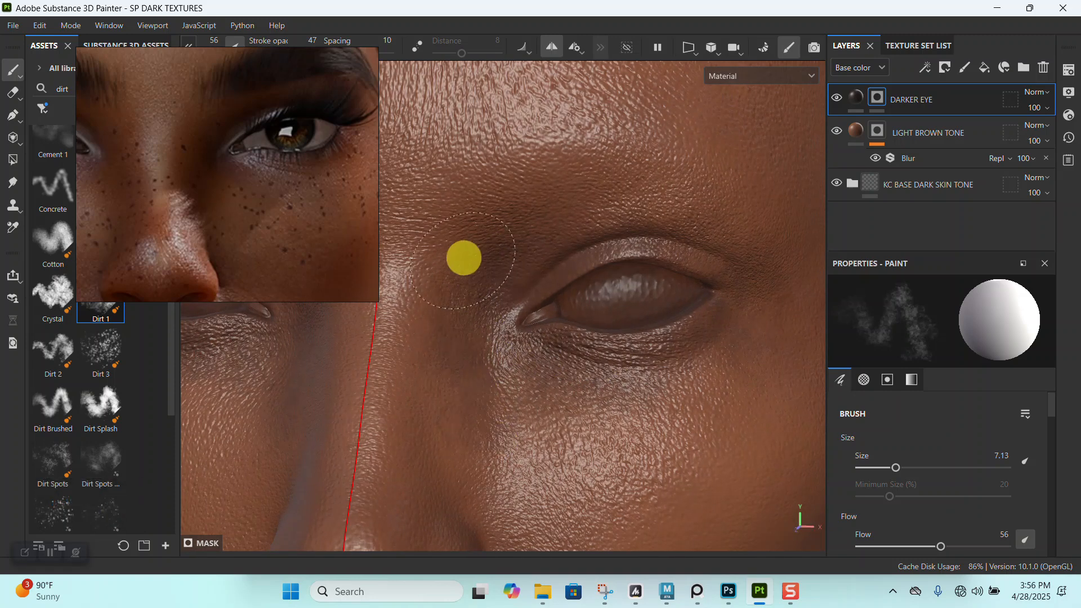
- Extend the dark tone around the outer corners of the eyes on the DARKER EYE mask
right_click_drag(445, 329, 556, 234, "alt")
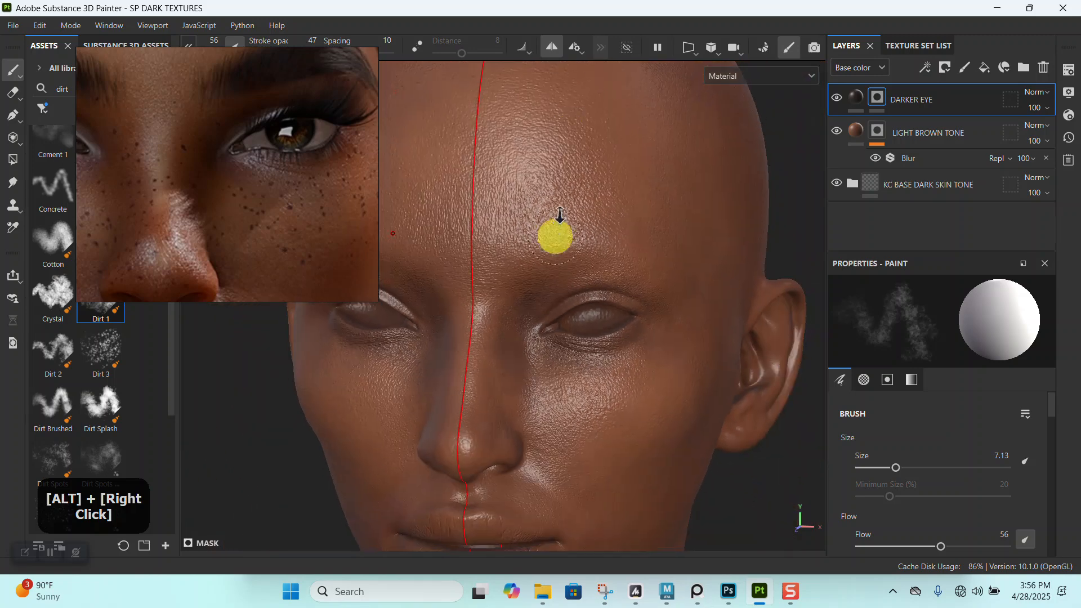
left_click_drag(555, 235, 596, 270, "alt")
right_click_drag(596, 271, 611, 307, "alt")
left_click_drag(611, 307, 581, 336, "alt")
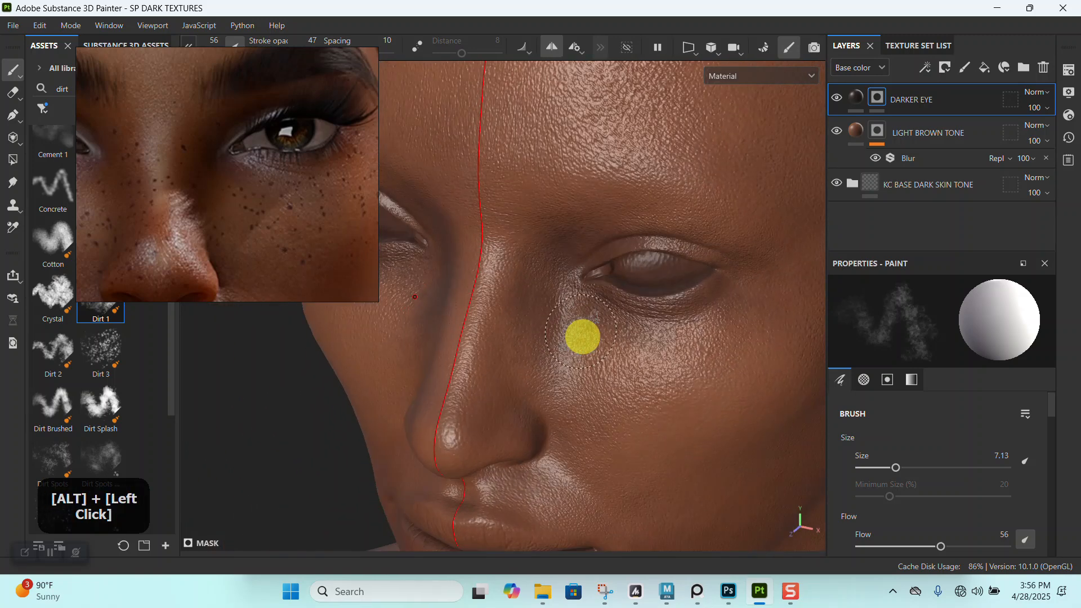
right_click_drag(582, 335, 580, 347, "alt")
left_click_drag(579, 348, 535, 350, "alt")
middle_click_drag(693, 224, 668, 272, "alt")
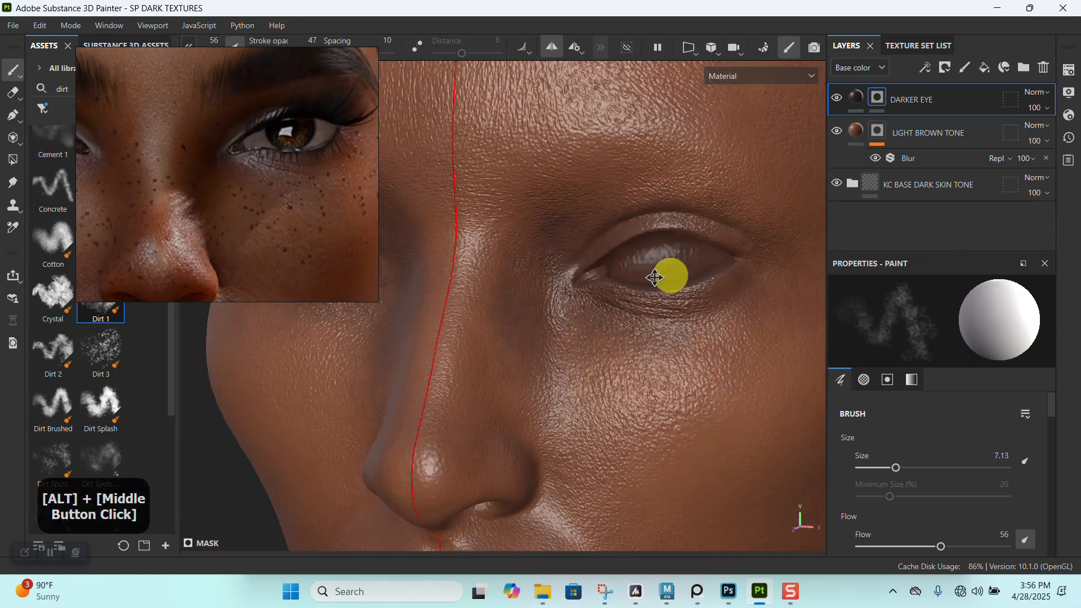
left_click_drag(668, 273, 675, 271, "alt")
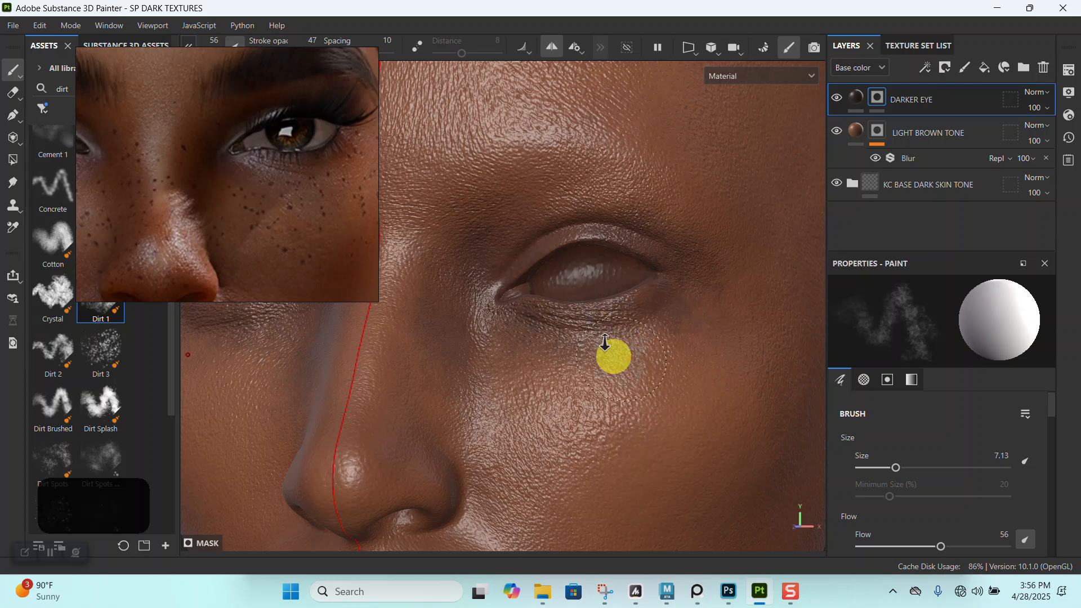
- Deepen the dark shading beneath the eyes and along their outer edges
right_click_drag(613, 355, 514, 326, "alt")
middle_click_drag(514, 326, 556, 241, "alt")
left_click_drag(556, 241, 554, 275, "alt")
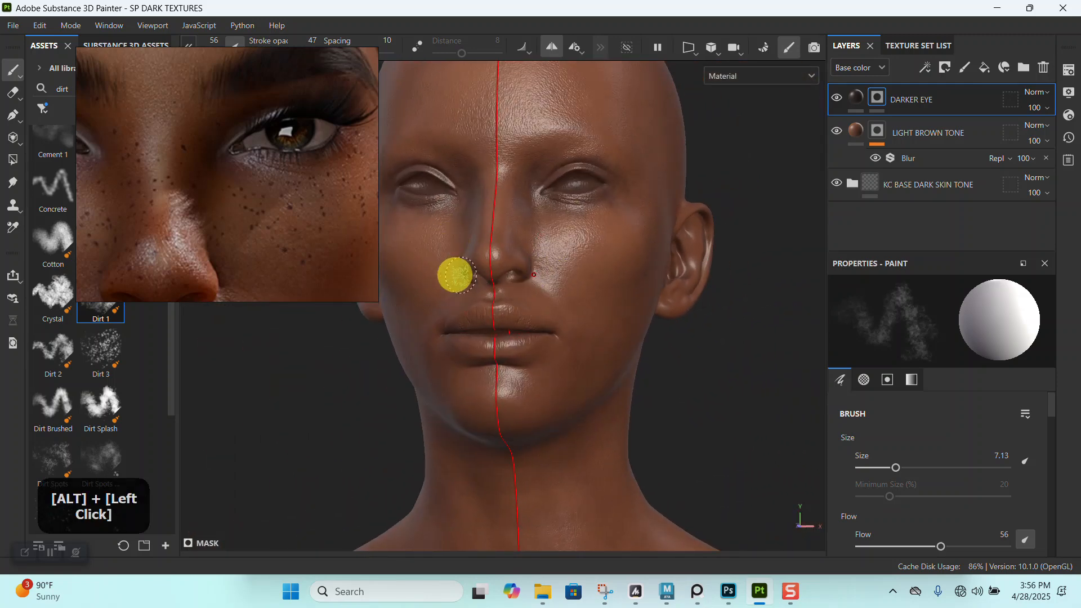
middle_click_drag(444, 267, 617, 242, "alt")
right_click_drag(618, 241, 705, 396, "alt")
left_click_drag(705, 395, 655, 276, "alt")
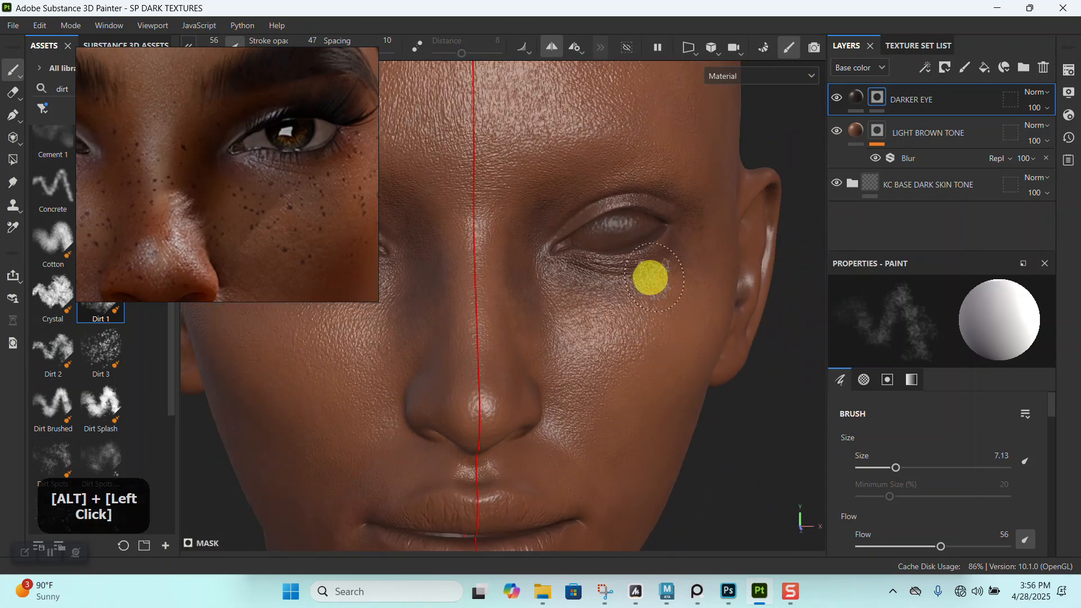
left_click_drag(645, 232, 674, 274, "alt")
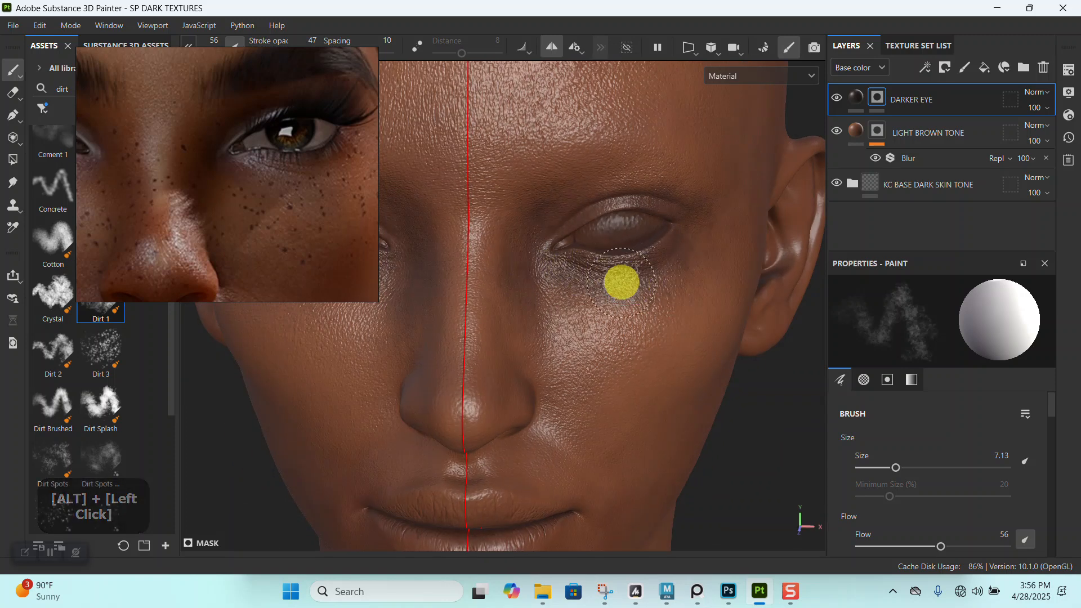
- Add a Blur filter to the DARKER EYE mask and set its intensity to 1.73
right_click(879, 97)
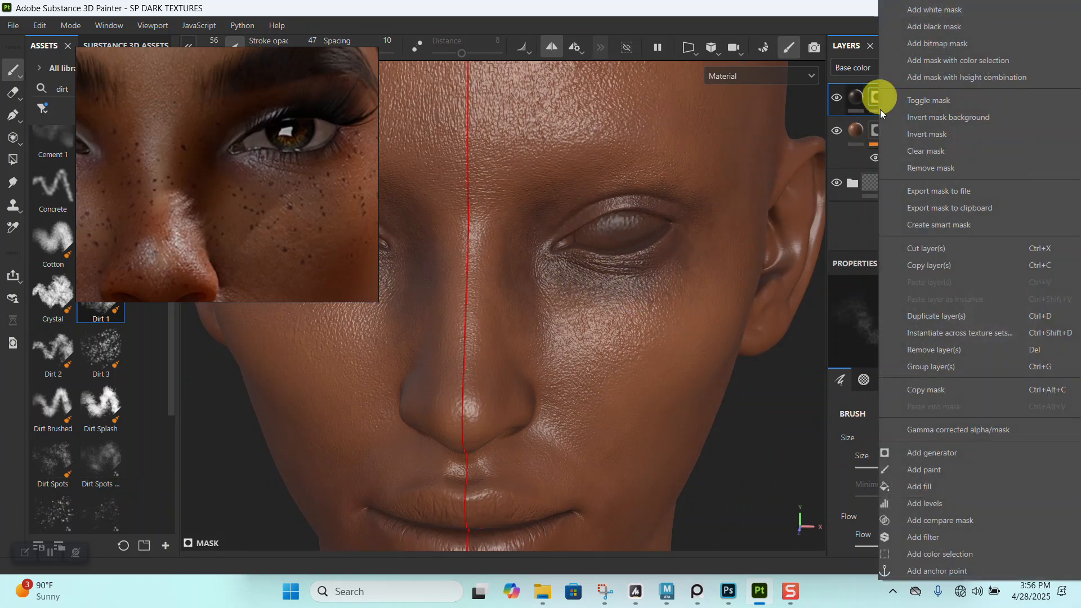
left_click(928, 536)
left_click(926, 338)
left_click(1008, 385)
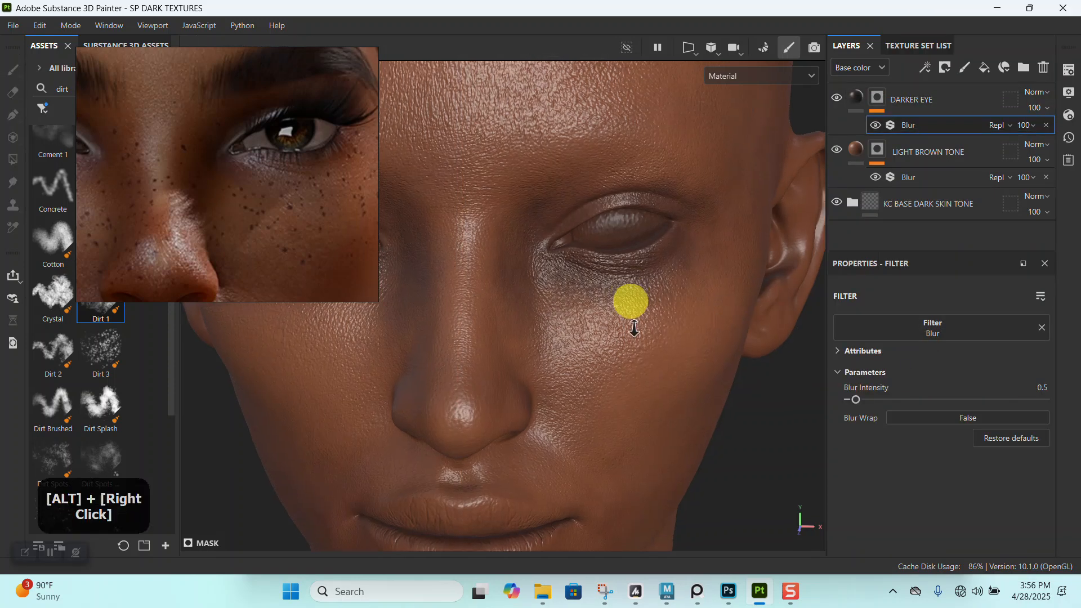
left_click_drag(630, 290, 698, 366, "alt")
left_click_drag(869, 400, 871, 400)
right_click_drag(715, 379, 642, 331, "alt")
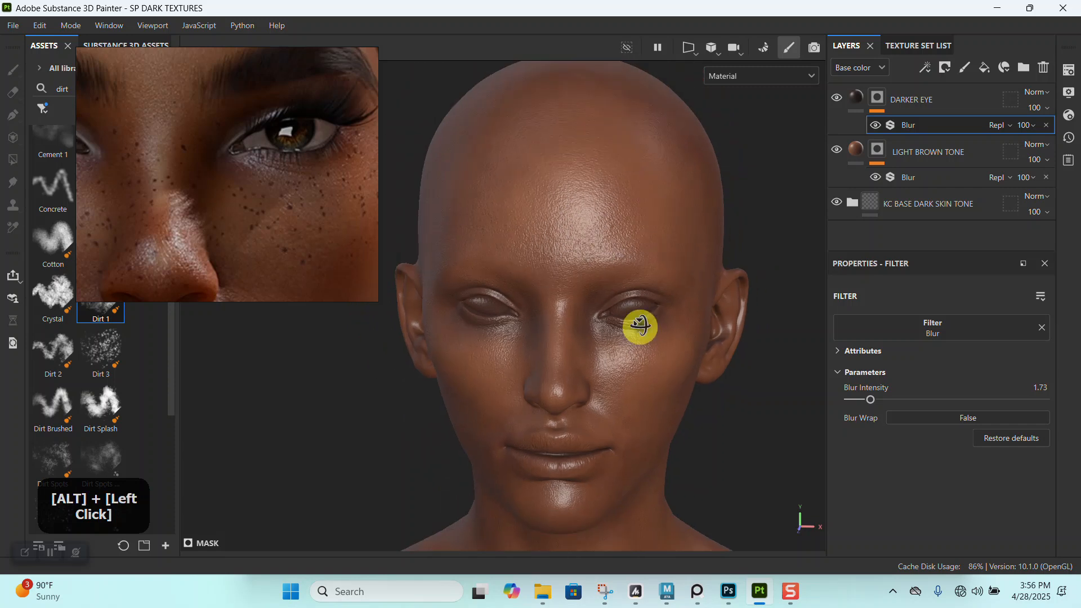
middle_click_drag(642, 331, 601, 299, "alt")
right_click_drag(600, 299, 393, 277, "alt")
- Hide the DARKER EYE mask's blur and trim excess dark tone around the outer eye area with black paint
right_click_drag(611, 282, 629, 331, "alt")
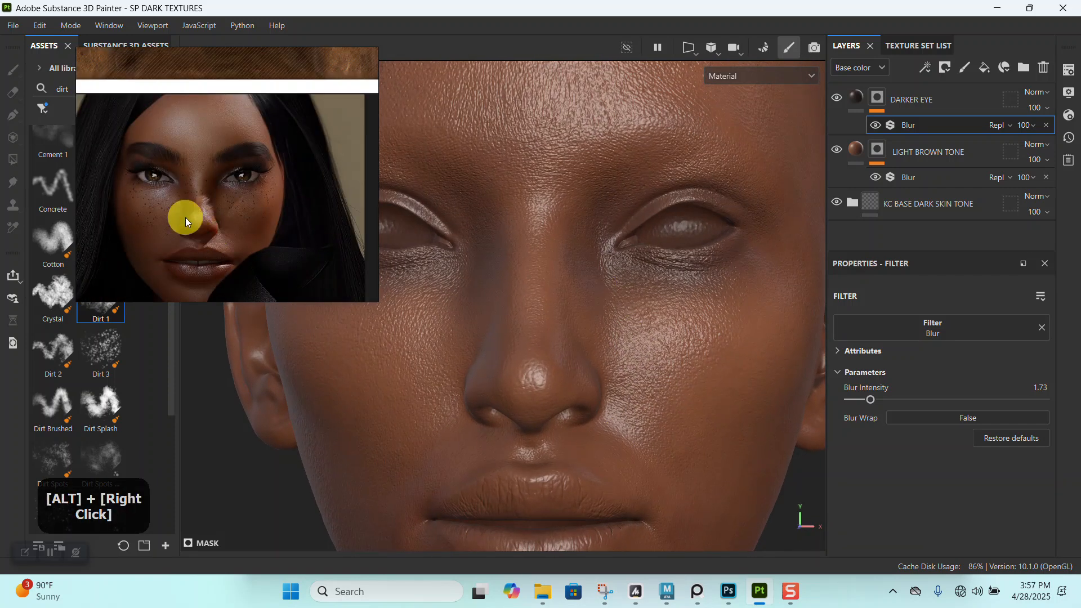
scroll(188, 218, "up", 5)
right_click_drag(635, 282, 785, 213, "alt")
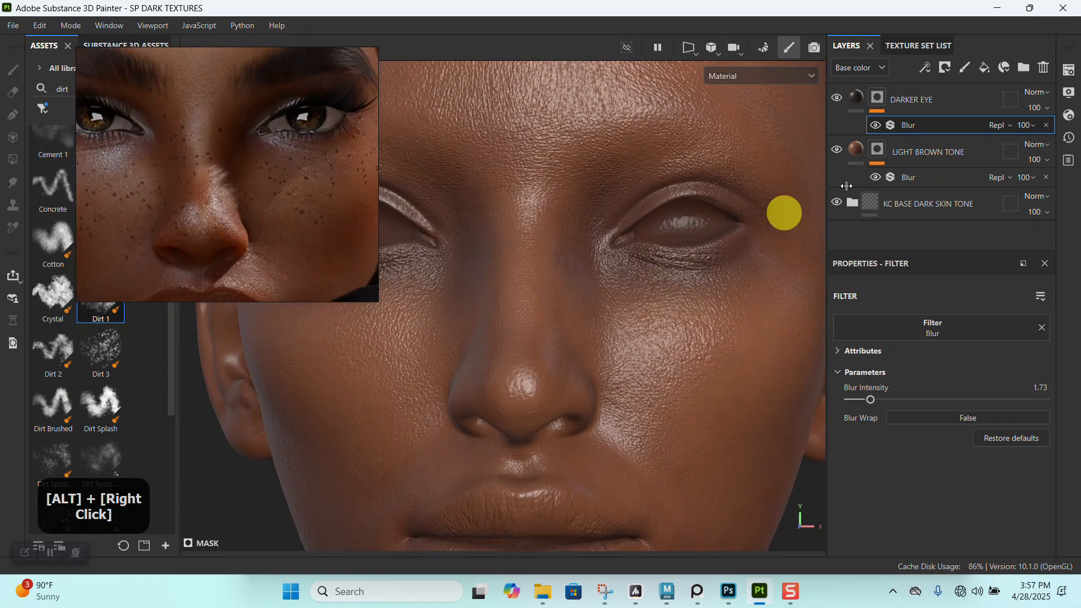
left_click(876, 116)
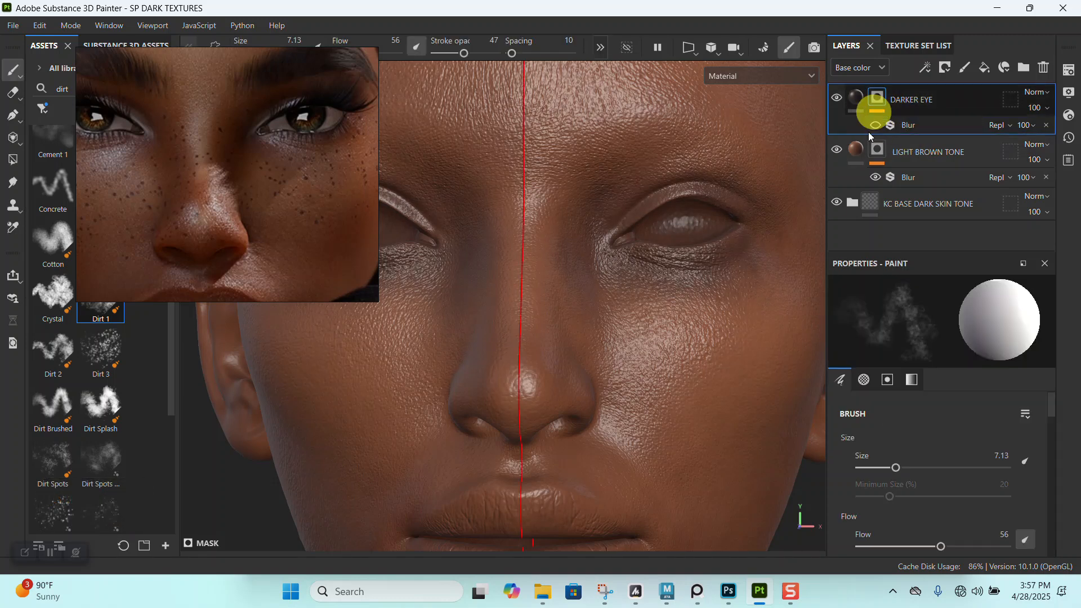
middle_click_drag(679, 303, 681, 280, "alt")
left_click_drag(681, 280, 712, 369, "alt")
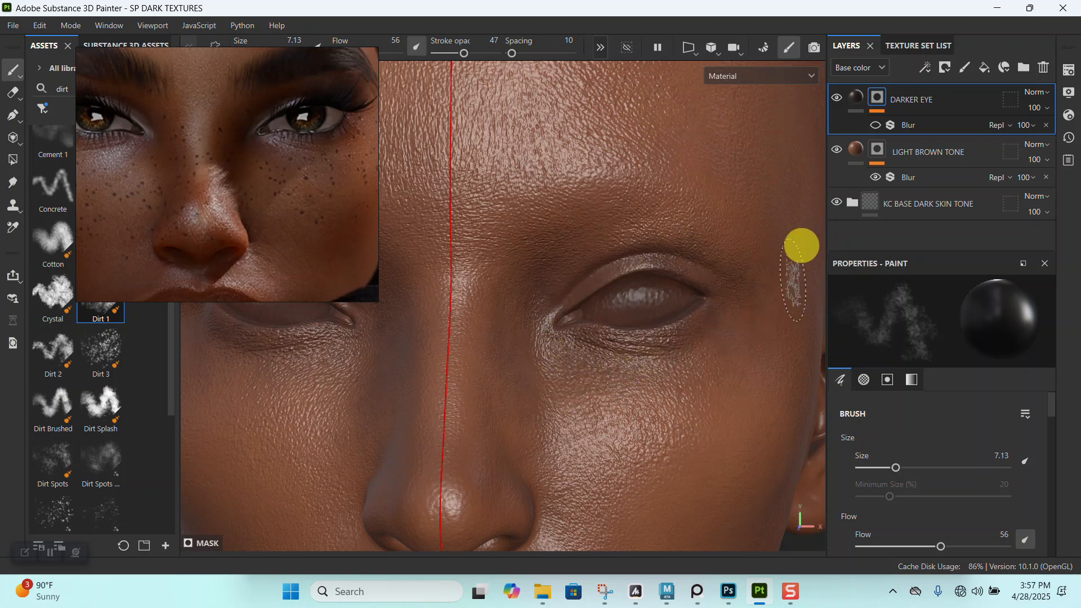
right_click_drag(760, 260, 659, 289, "alt")
- Compare the dark shading around the model's eyes with the skin around the portrait's eye and nose
middle_click_drag(658, 289, 594, 212, "alt")
left_click_drag(594, 213, 596, 265, "alt")
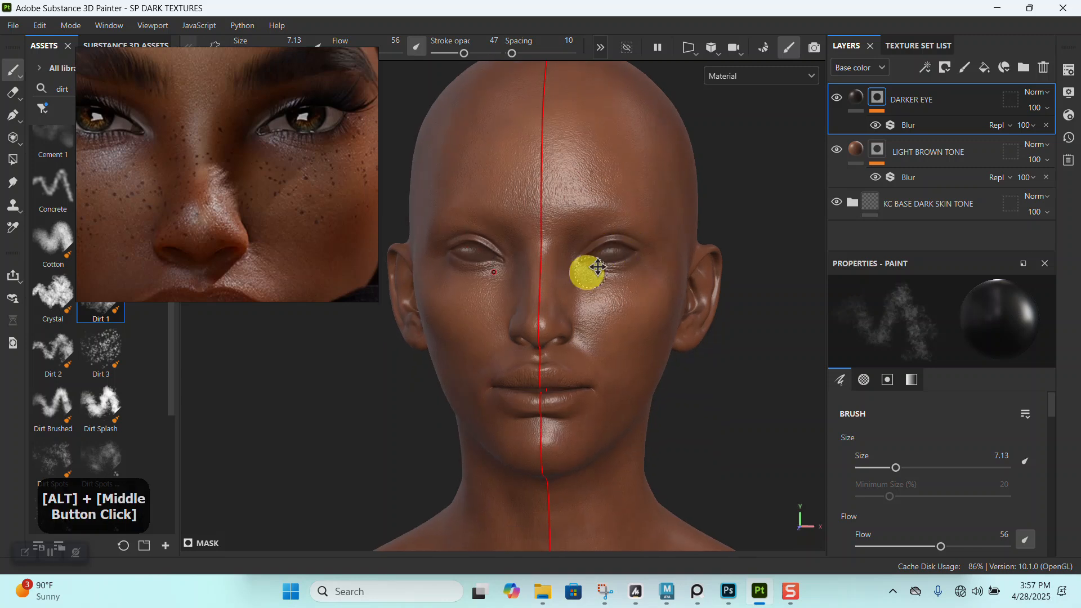
right_click_drag(596, 265, 678, 346, "alt")
left_click_drag(678, 346, 676, 273, "alt")
right_click_drag(676, 273, 579, 306, "alt")
middle_click_drag(121, 163, 138, 208)
scroll(221, 168, "up", 5)
scroll(258, 196, "down", 3)
middle_click_drag(345, 239, 227, 206)
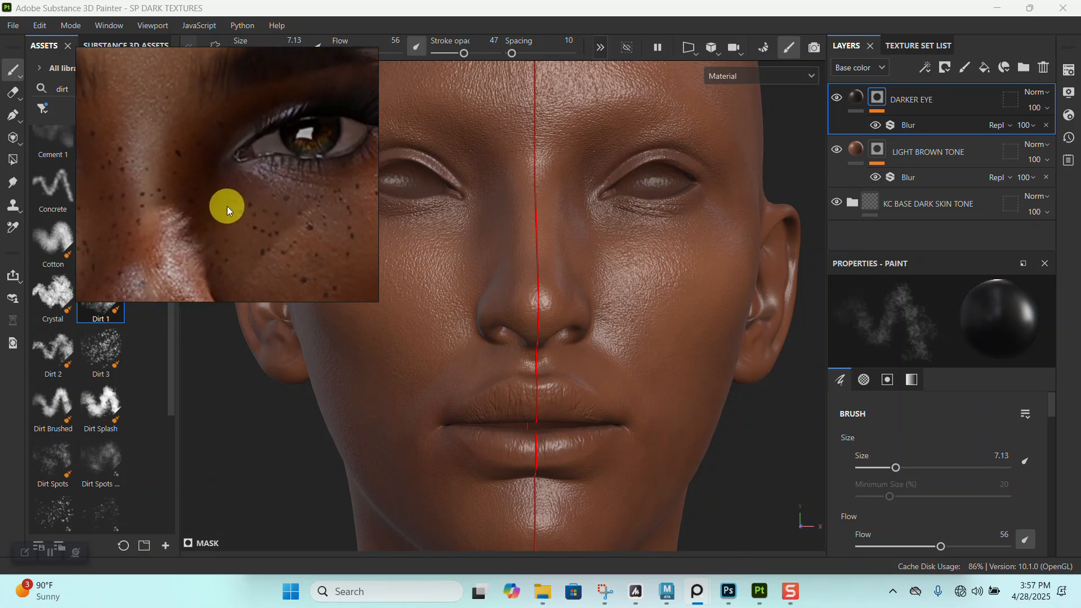
- Hide the DARKER EYE mask's blur and paint white over the upper eyelid with a size 2.15 brush to darken it
mouse_move(693, 300)
right_mouse_down("alt")
mouse_move(658, 411)
mouse_move(618, 287)
mouse_move(698, 282)
right_mouse_up("alt")
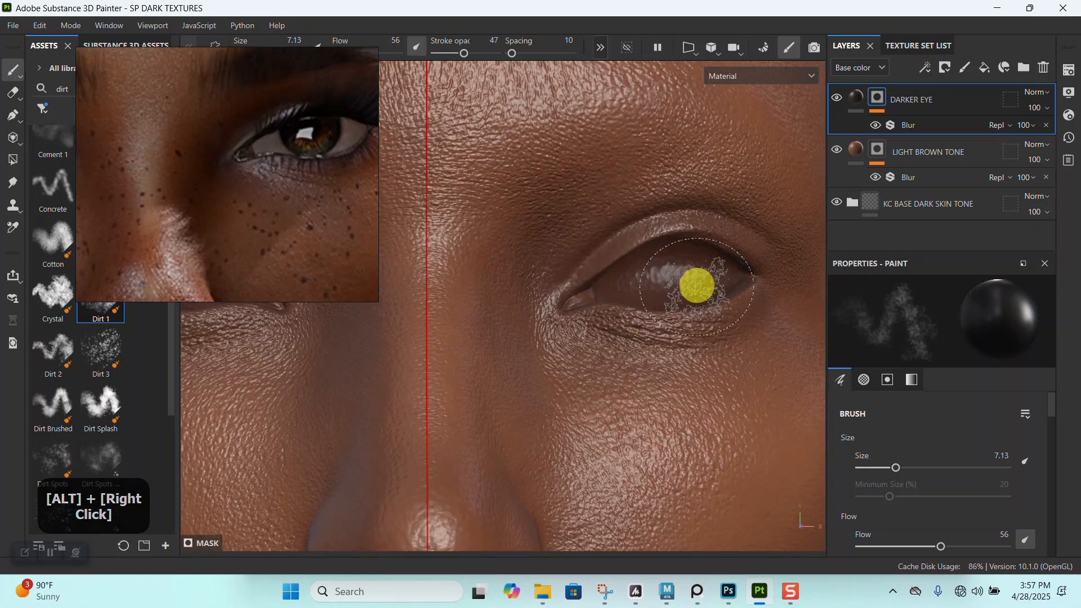
left_click(874, 124)
right_click_drag(766, 293, 719, 374, "alt")
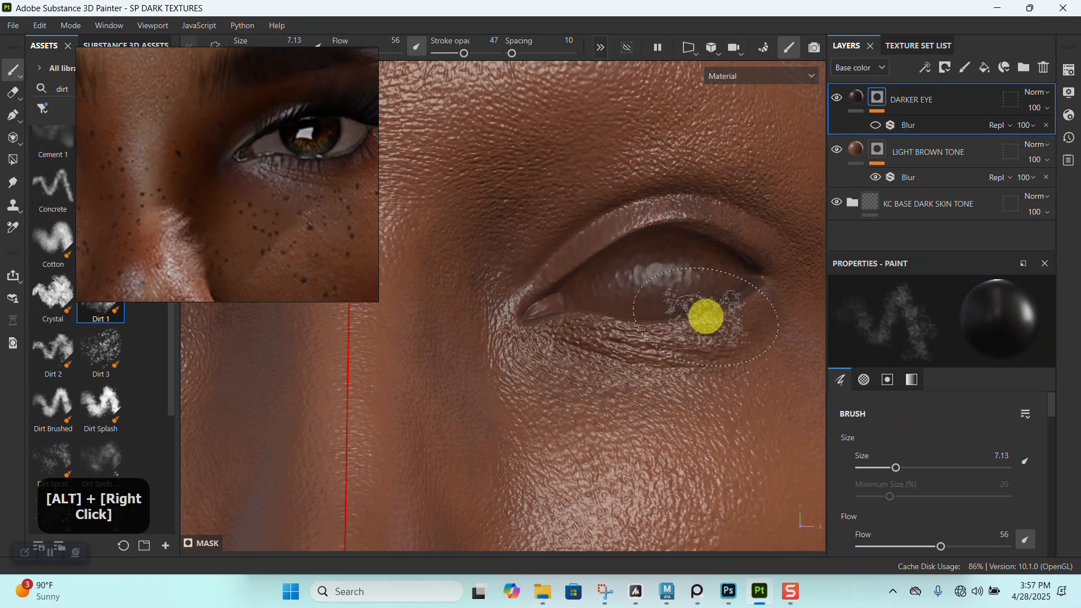
key("bracketleft")
key("bracketleft")
key("bracketleft")
key("bracketleft")
key("bracketleft")
key("bracketleft")
key("bracketleft")
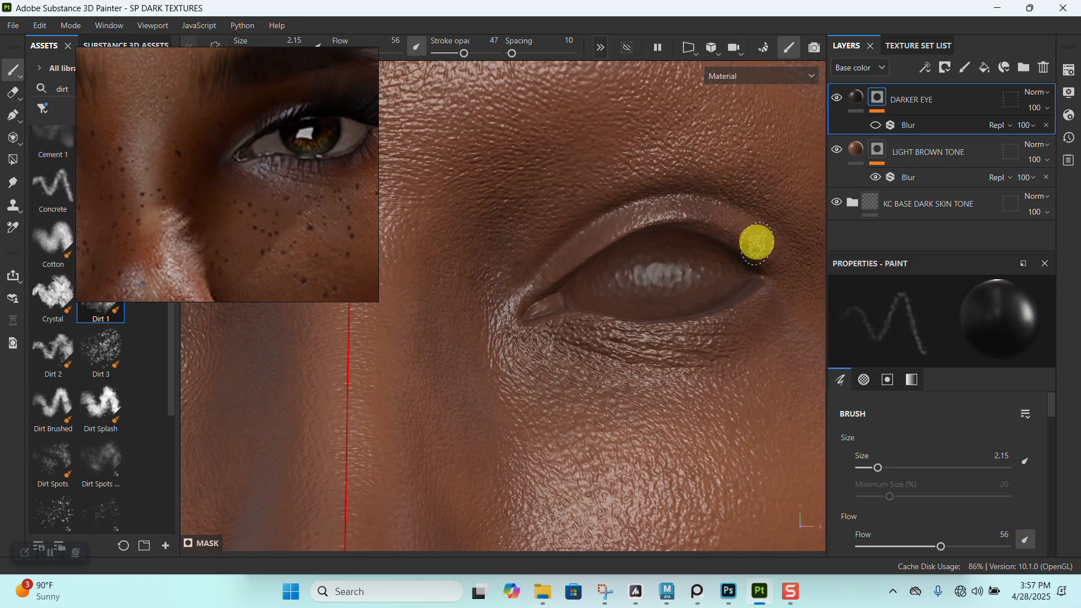
key("ctrl+z")
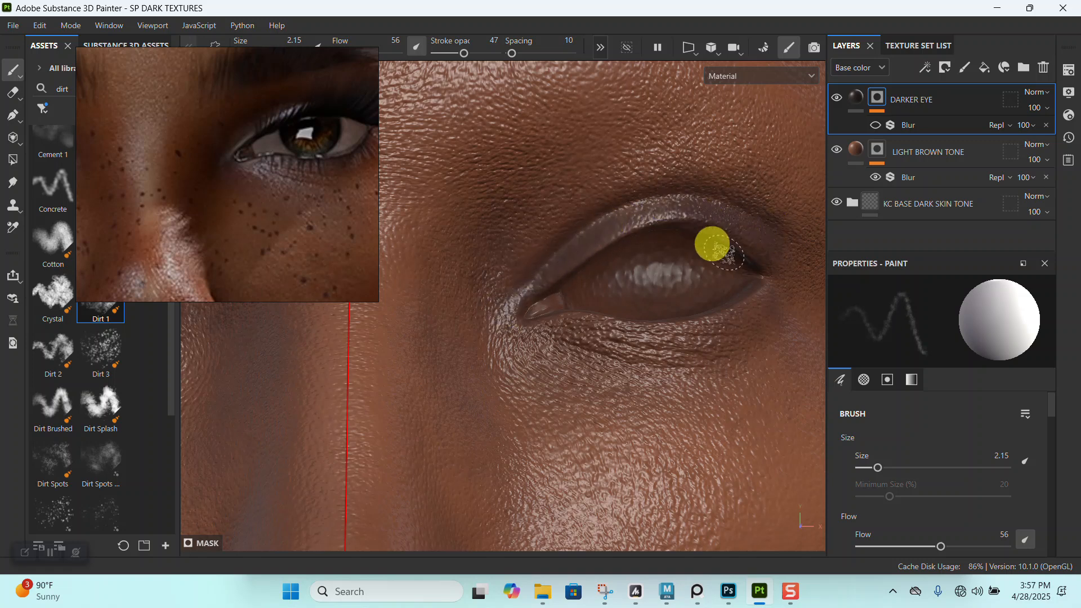
middle_click_drag(712, 244, 678, 237, "alt")
left_click_drag(678, 236, 731, 367, "alt")
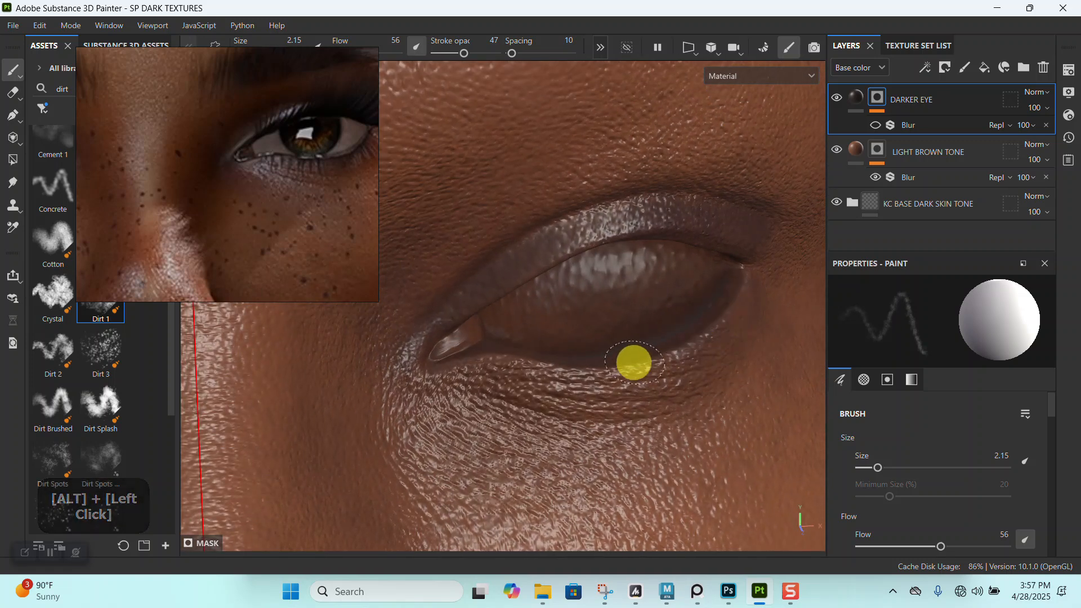
- Darken the lower eyelid rim on the DARKER EYE mask using a size 0.74 brush at stroke opacity 63
key("ctrl+z")
right_click_drag(685, 336, 698, 423, "alt")
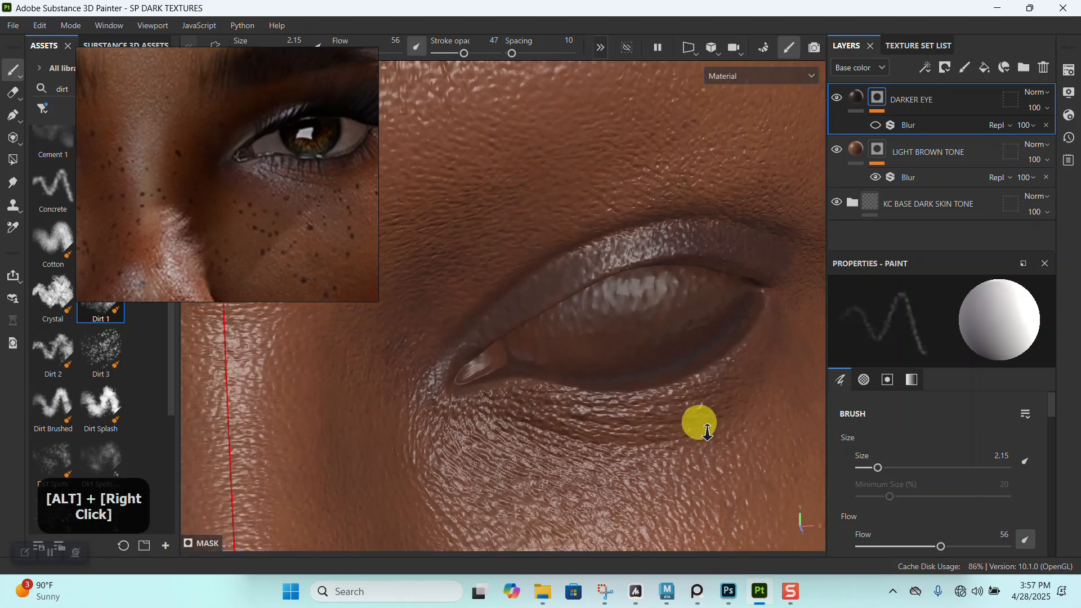
middle_click_drag(697, 422, 644, 348, "alt")
left_click_drag(645, 347, 659, 274, "alt")
key("bracketleft")
key("bracketleft")
key("bracketleft")
key("bracketleft")
key("bracketleft")
key("bracketleft")
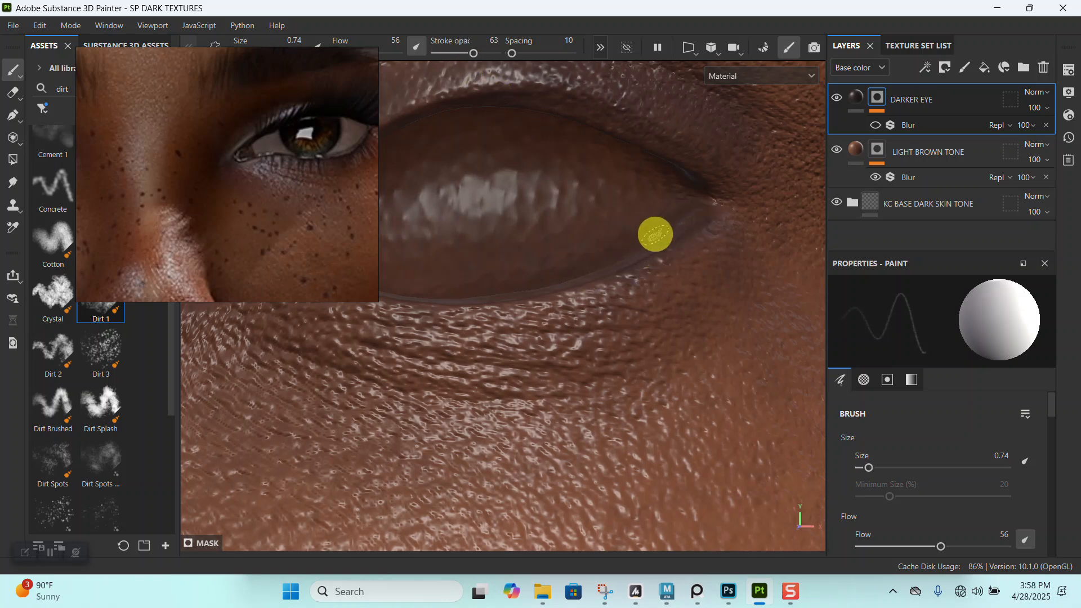
middle_click_drag(655, 234, 671, 256, "alt")
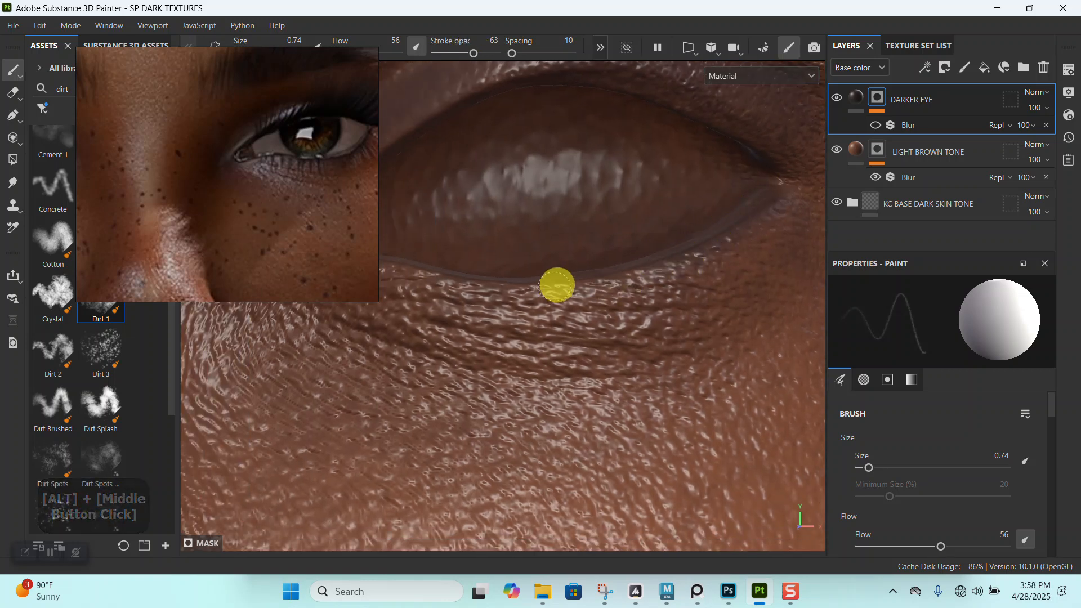
right_click_drag(727, 246, 613, 234, "alt")
middle_click_drag(613, 235, 621, 304, "alt")
mouse_move(621, 304)
left_mouse_down("alt")
mouse_move(591, 316)
mouse_move(535, 275)
left_mouse_up("alt")
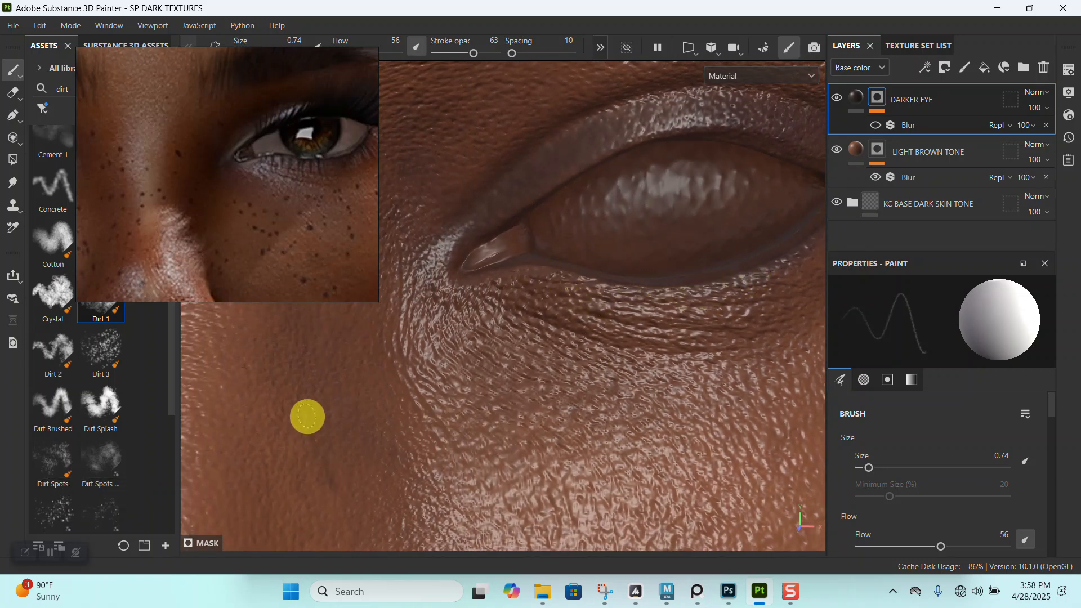
- Undo the last stroke and refine the dark tone along the lower eyelid rim and inner eye corner
key("ctrl+z")
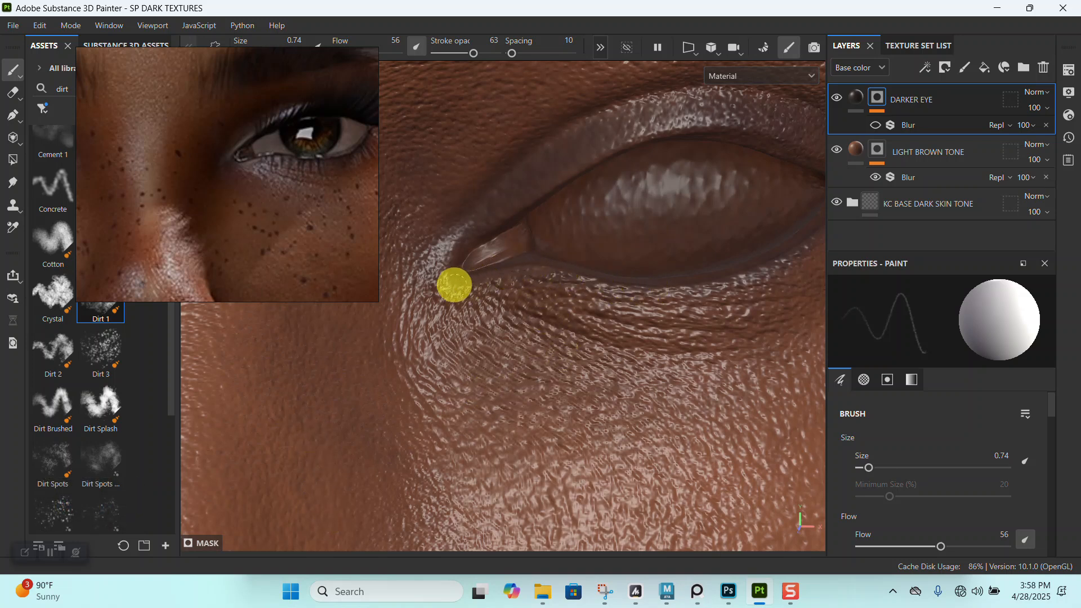
right_click_drag(620, 283, 562, 377, "alt")
left_click_drag(563, 376, 613, 287, "alt")
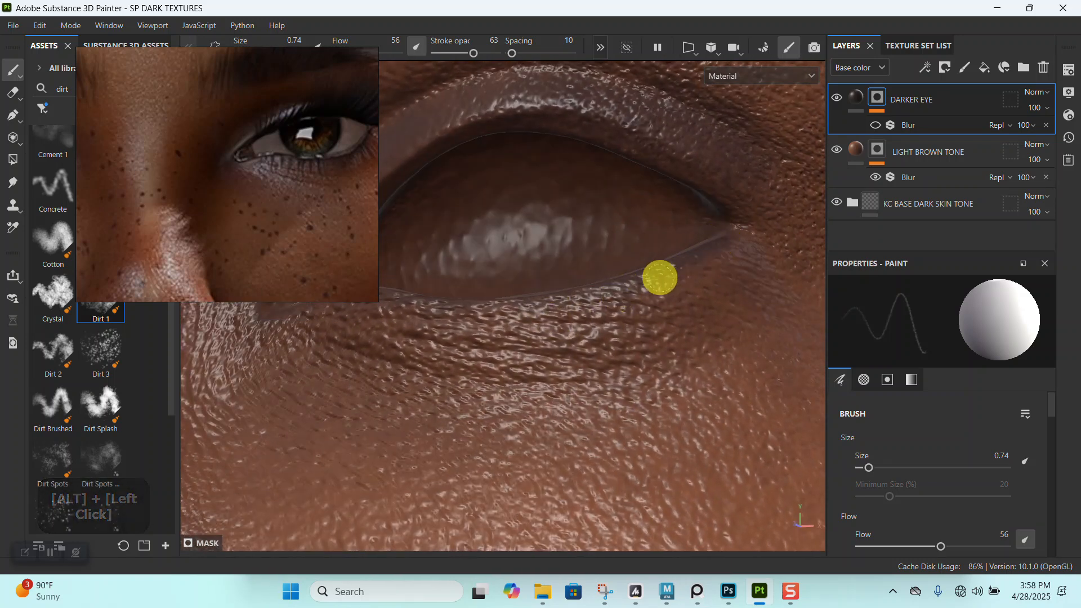
middle_click_drag(492, 308, 652, 299, "alt")
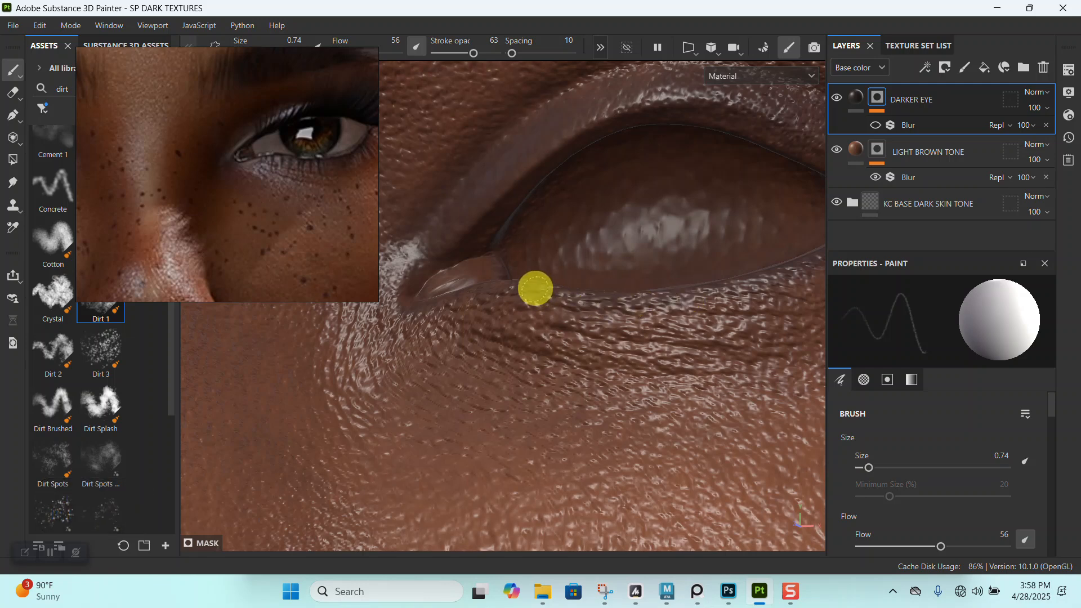
right_click_drag(420, 318, 533, 306, "alt")
left_click_drag(533, 306, 597, 352, "alt")
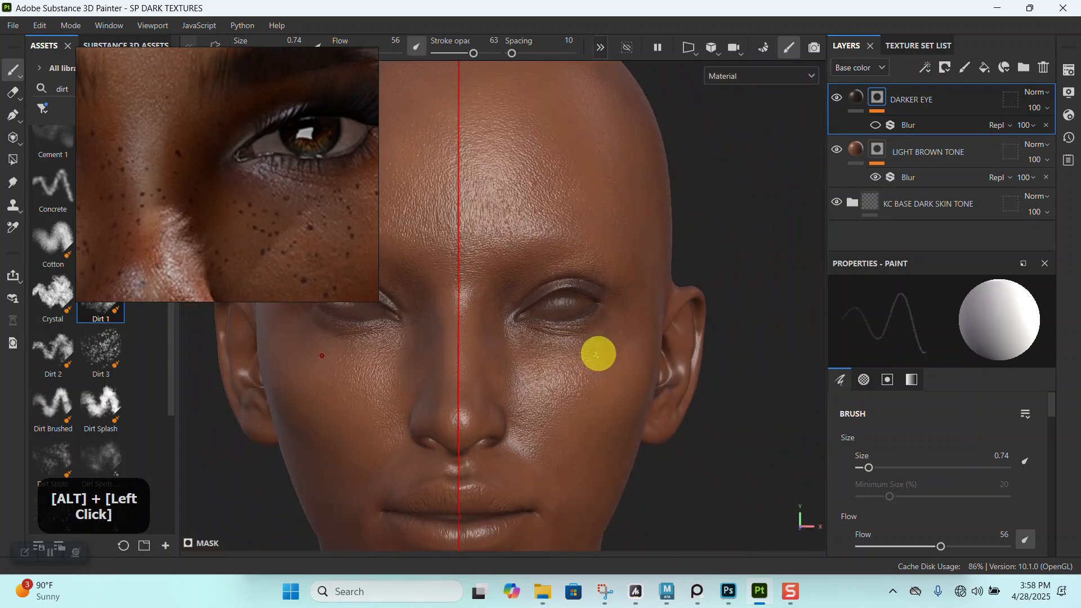
- Examine the dark shading on the eyelids and eye corners against the whole face and the reference portrait
middle_click_drag(597, 352, 681, 302, "alt")
right_click_drag(681, 302, 676, 410, "alt")
middle_click_drag(676, 411, 632, 355, "alt")
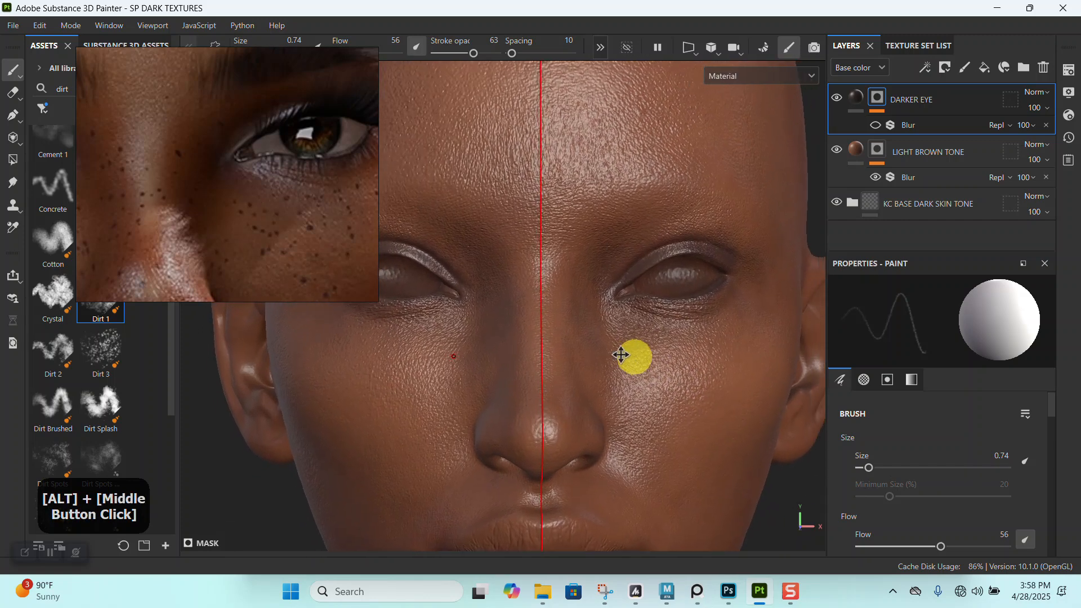
right_click_drag(632, 355, 642, 310, "alt")
middle_click_drag(642, 309, 541, 348, "alt")
right_click_drag(540, 348, 706, 417, "alt")
middle_click_drag(706, 417, 627, 333, "alt")
left_click_drag(627, 333, 647, 362, "alt")
right_click_drag(647, 362, 678, 333, "alt")
left_click_drag(678, 333, 681, 332, "alt")
right_click_drag(682, 332, 642, 299, "alt")
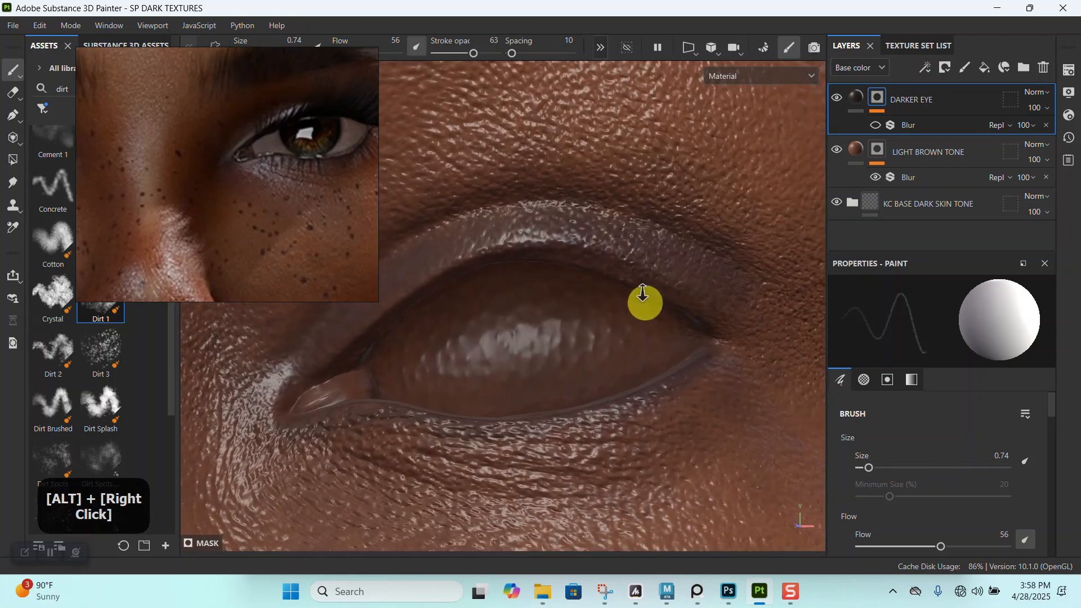
left_click_drag(642, 299, 640, 265, "alt")
right_click_drag(640, 265, 586, 297, "alt")
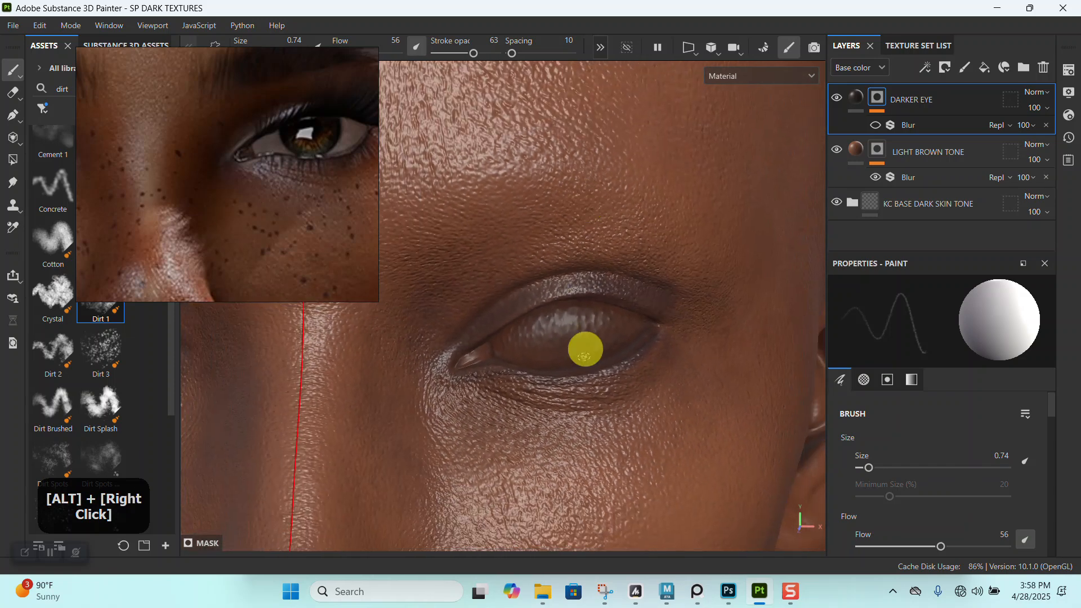
middle_click_drag(587, 297, 635, 265, "alt")
right_click_drag(635, 266, 581, 398, "alt")
left_click_drag(582, 398, 549, 367, "alt")
middle_click_drag(549, 366, 586, 327, "alt")
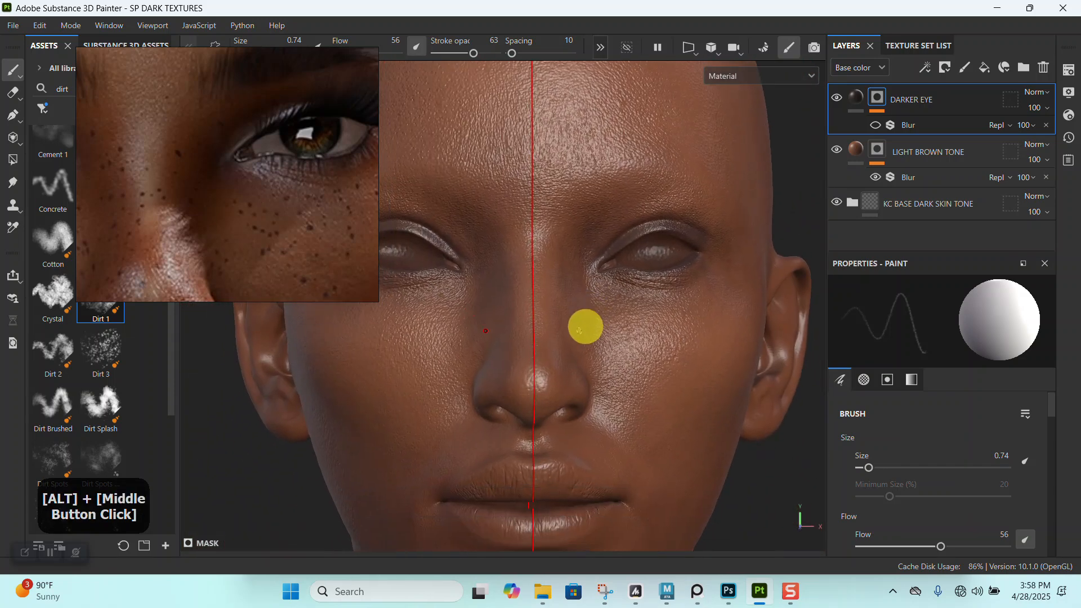
- Compare the DARKER EYE mask with and without its blur, then leave the blur on with intensity 0.69
left_click(892, 130)
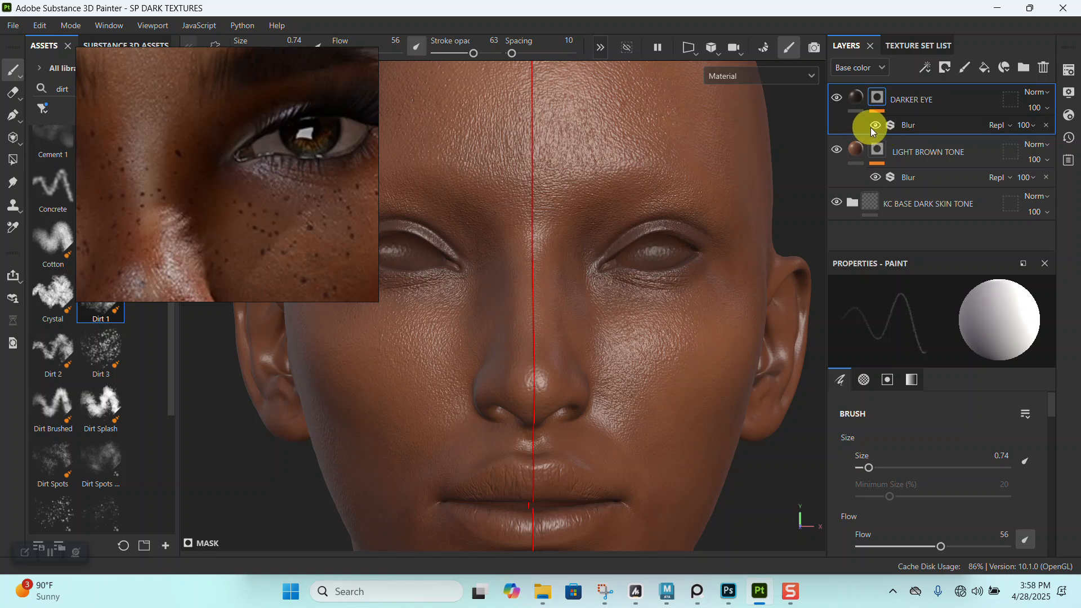
right_click_drag(701, 279, 719, 362, "alt")
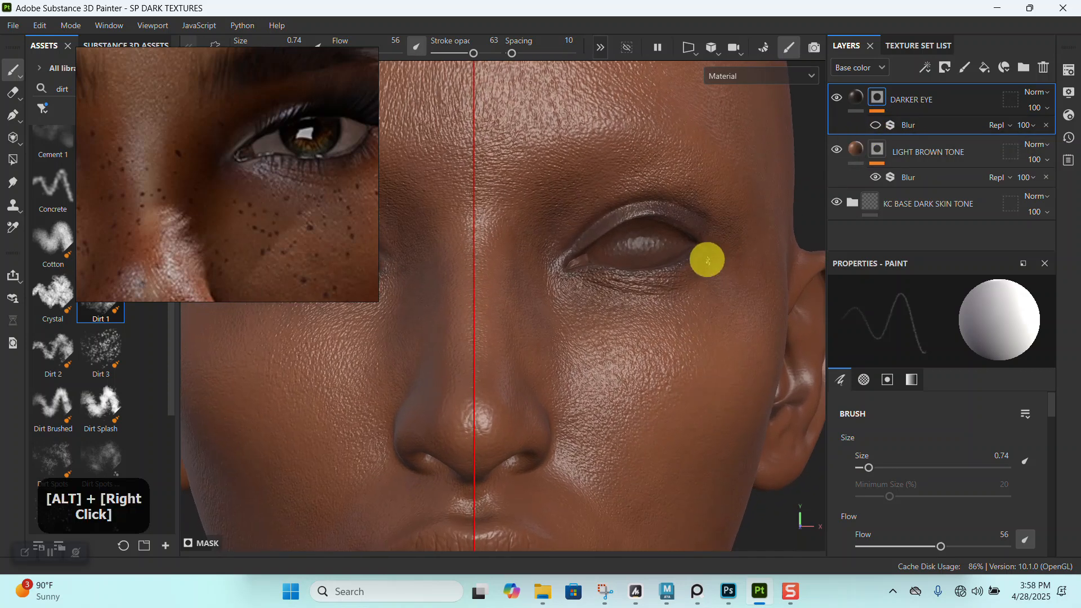
right_click_drag(707, 258, 749, 370, "alt")
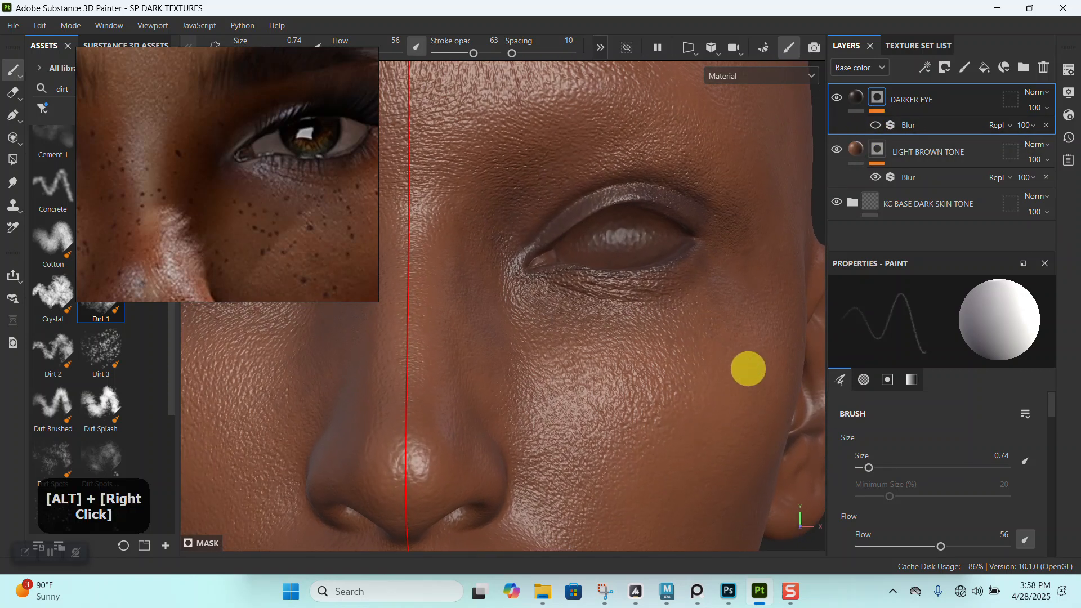
left_click(887, 125)
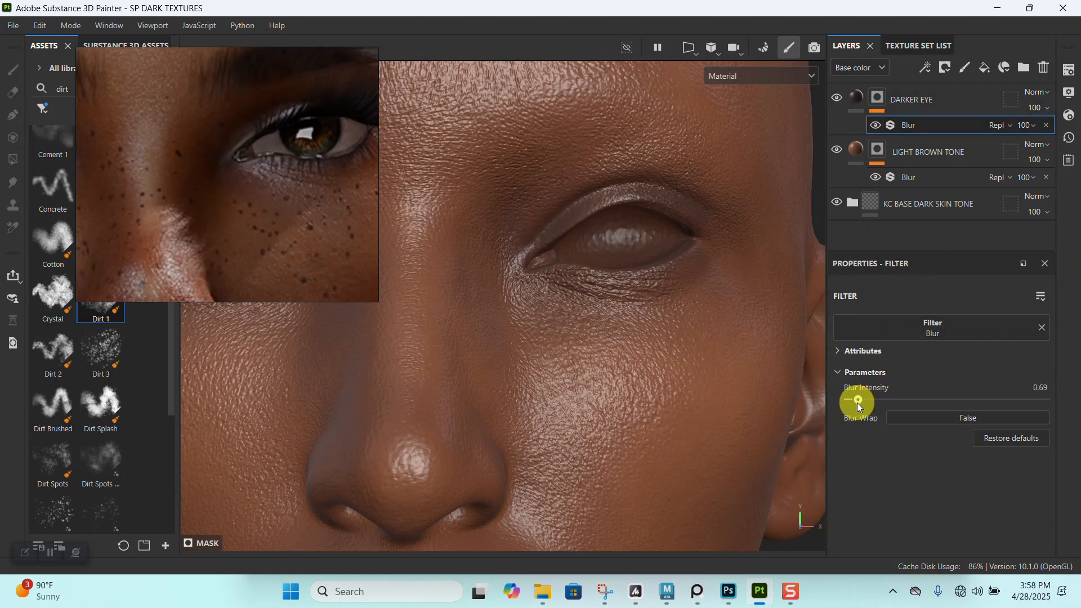
- Duplicate the DARKER EYE layer and clear the copy's mask, including its blur
left_click(940, 103)
key("ctrl+d")
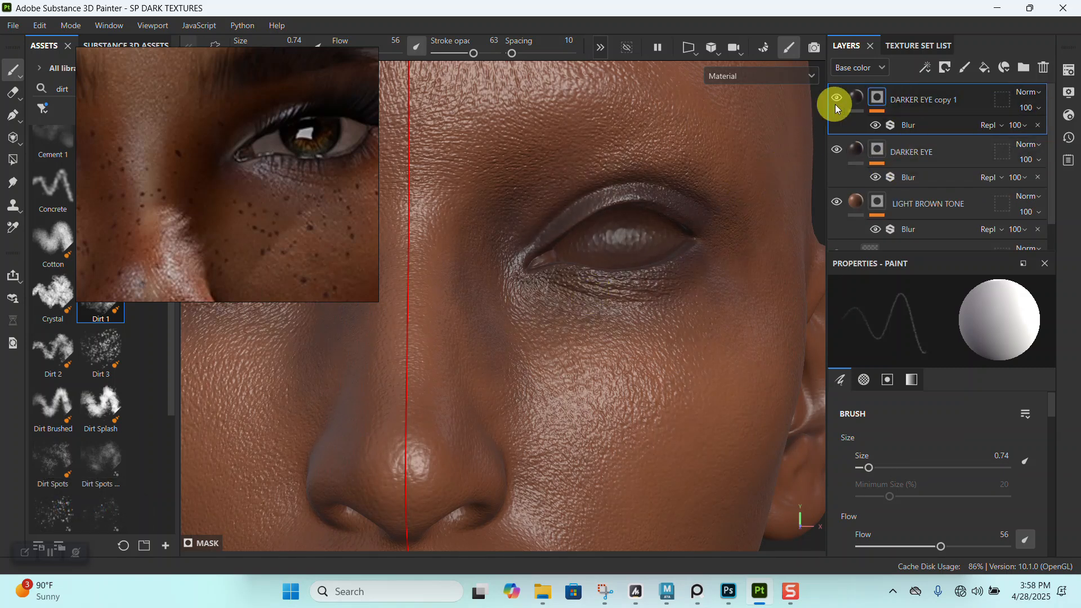
right_click(875, 98)
left_click(919, 26)
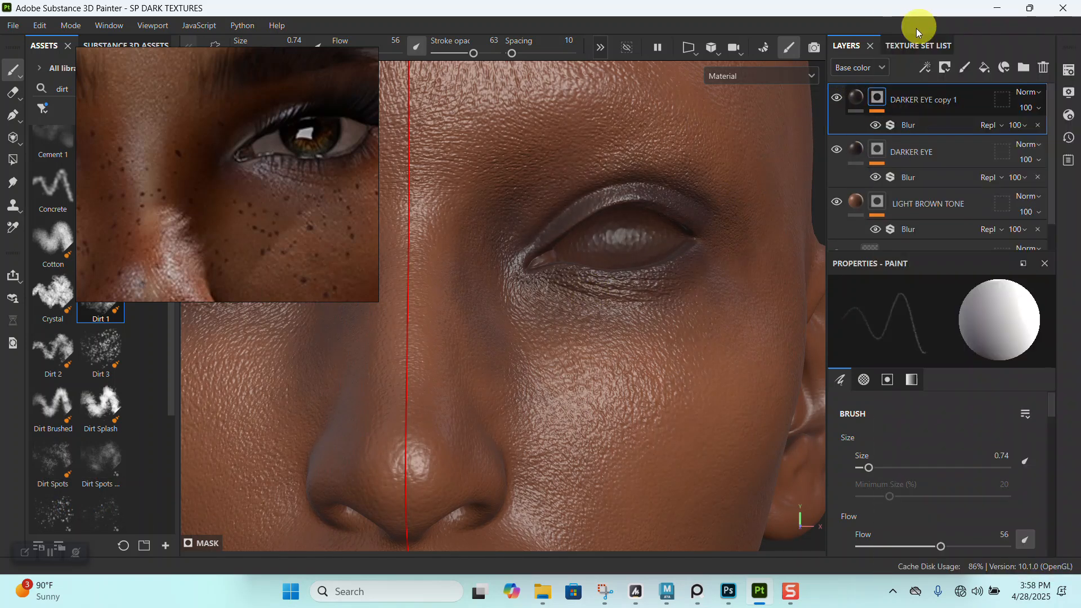
- Set the base color of the DARKER EYE copy 1 fill to 110C0C
left_click(859, 100)
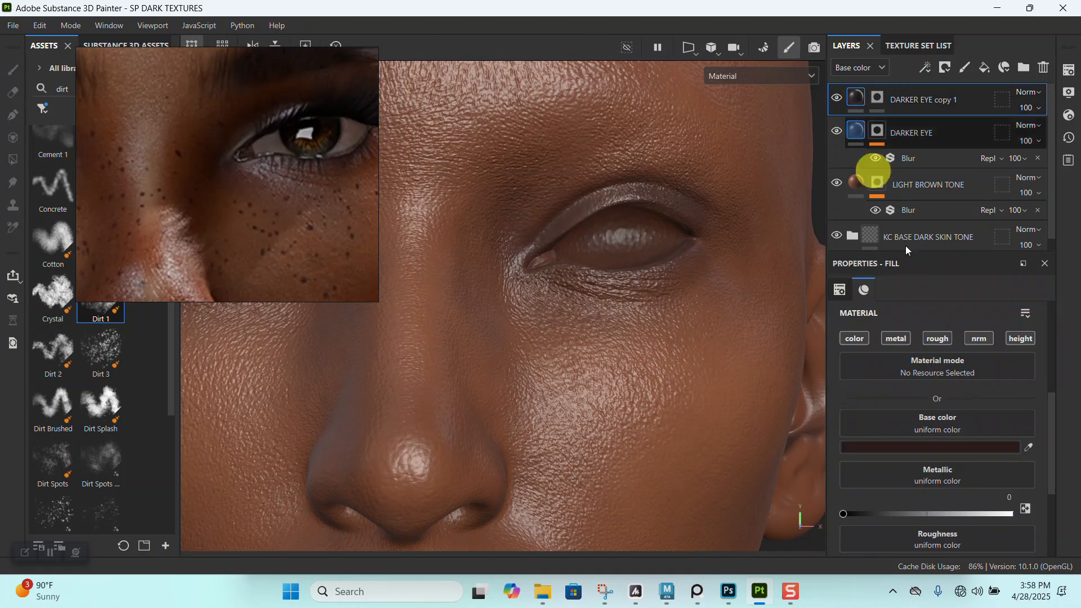
left_click(920, 447)
left_click_drag(765, 475, 764, 482)
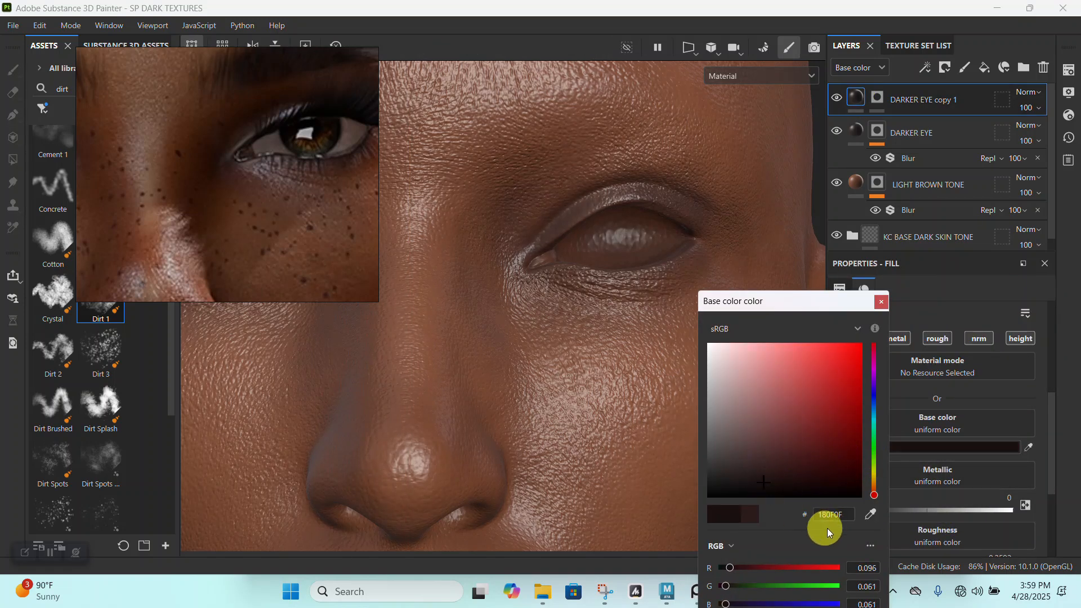
left_click_drag(752, 483, 754, 487)
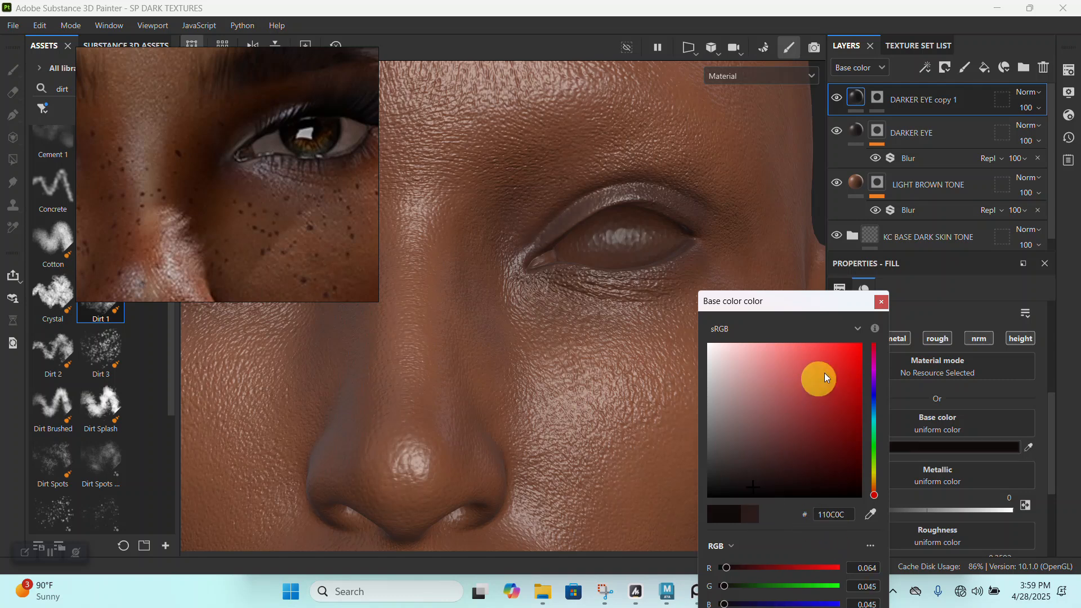
left_click(880, 303)
- Paint thin near-black tone just beneath the lower eyelid on the DARKER EYE copy 1 mask
right_click_drag(619, 329, 627, 389, "alt")
left_click(877, 97)
right_click_drag(692, 462, 623, 314, "alt")
right_click_drag(726, 296, 664, 231, "alt")
mouse_move(664, 232)
left_mouse_down("alt")
mouse_move(700, 236)
mouse_move(671, 219)
left_mouse_up("alt")
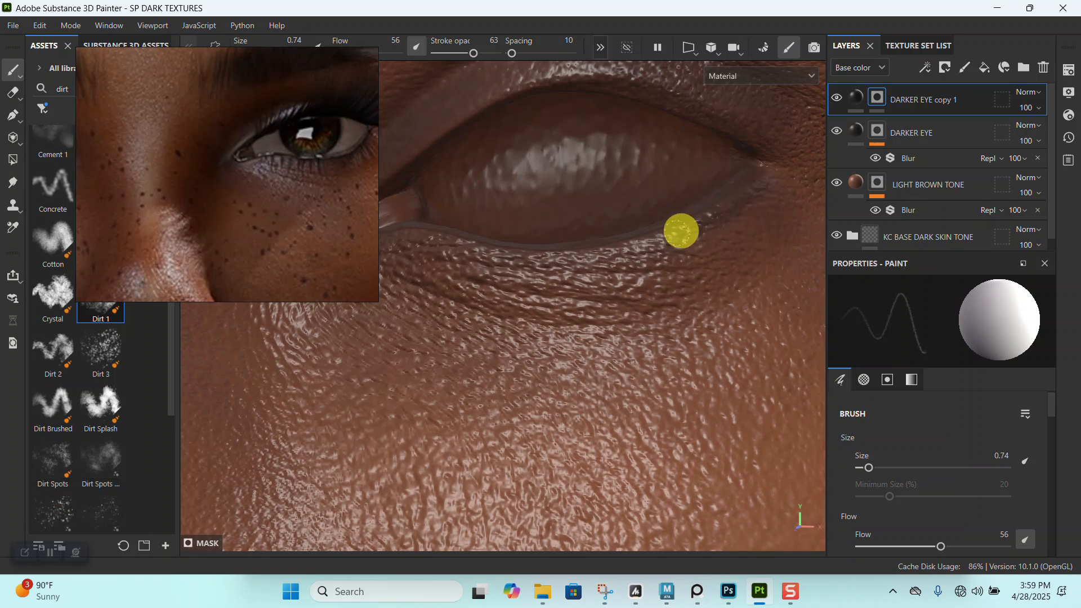
middle_click_drag(520, 258, 601, 261, "alt")
left_click_drag(601, 261, 677, 287, "alt")
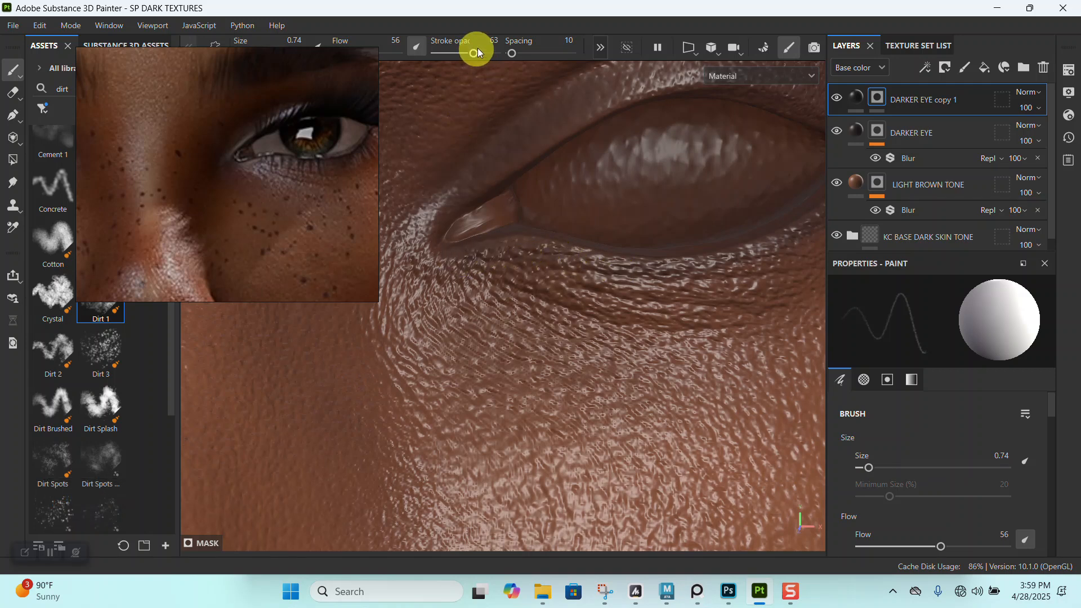
- Set stroke opacity to 100 and flow to 87, then strengthen the lower lash line between the inner and outer eye corners
left_click_drag(361, 115, 297, 150)
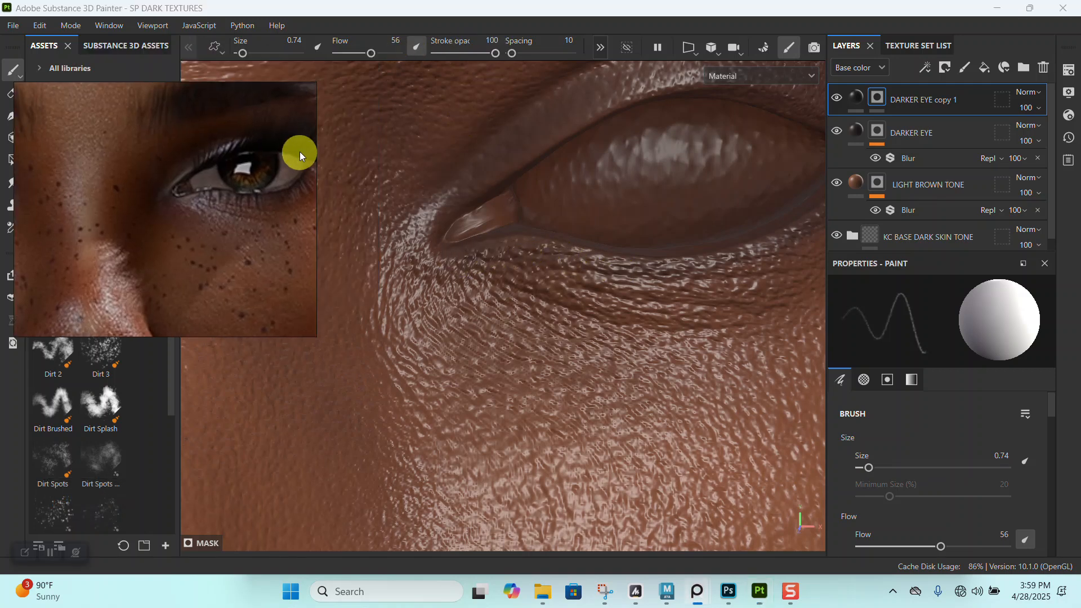
left_click(389, 53)
middle_click_drag(546, 224, 464, 232, "alt")
mouse_move(427, 224)
left_mouse_down()
mouse_move(488, 212)
mouse_move(574, 233)
left_mouse_up()
left_click_drag(650, 232, 632, 210, "alt")
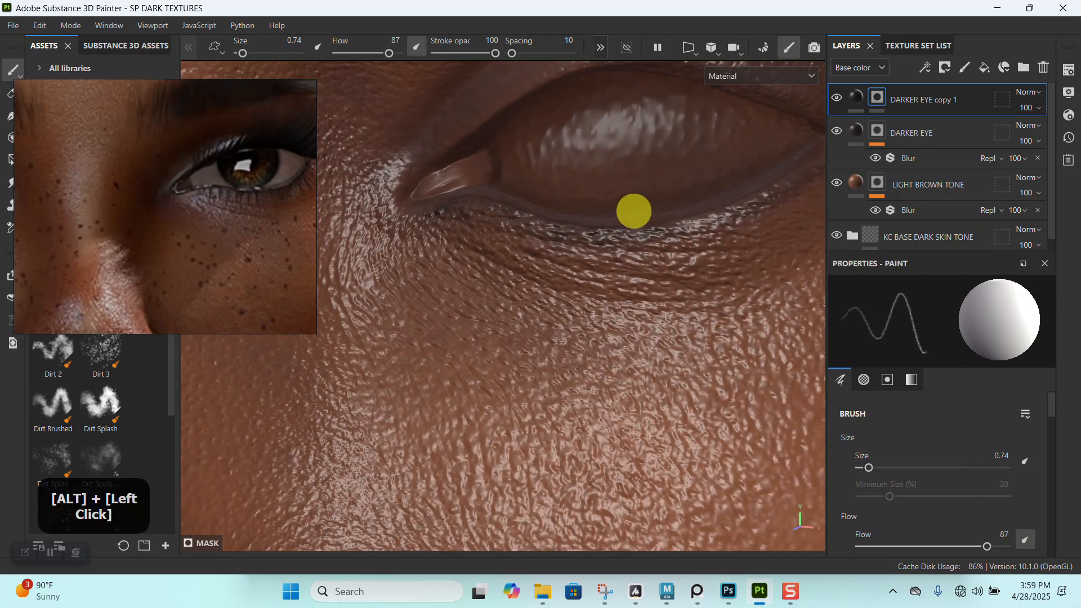
middle_click_drag(633, 210, 664, 198, "alt")
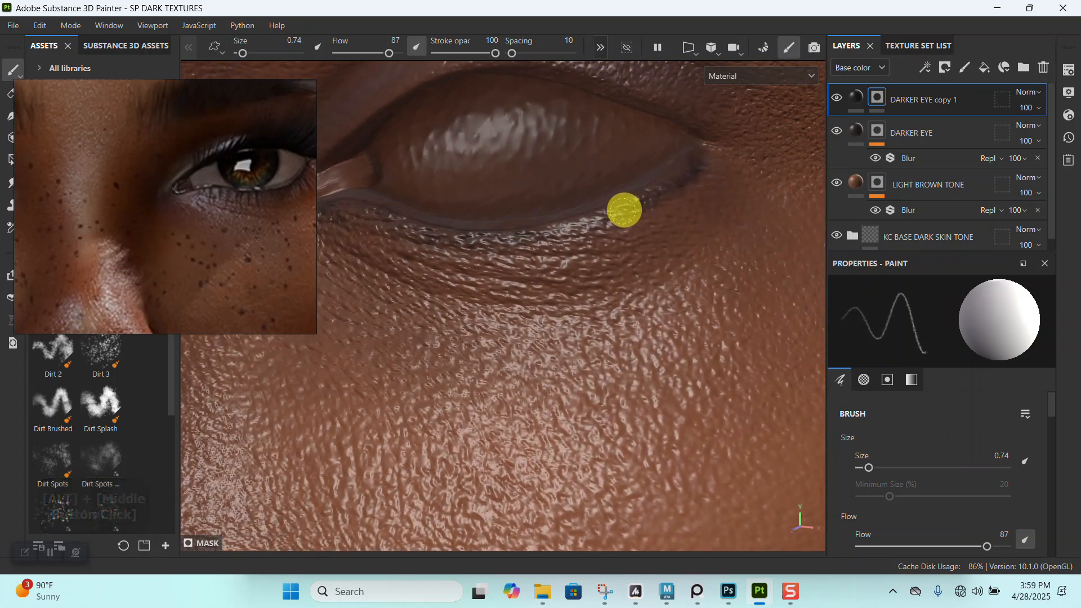
middle_click_drag(569, 231, 707, 183, "alt")
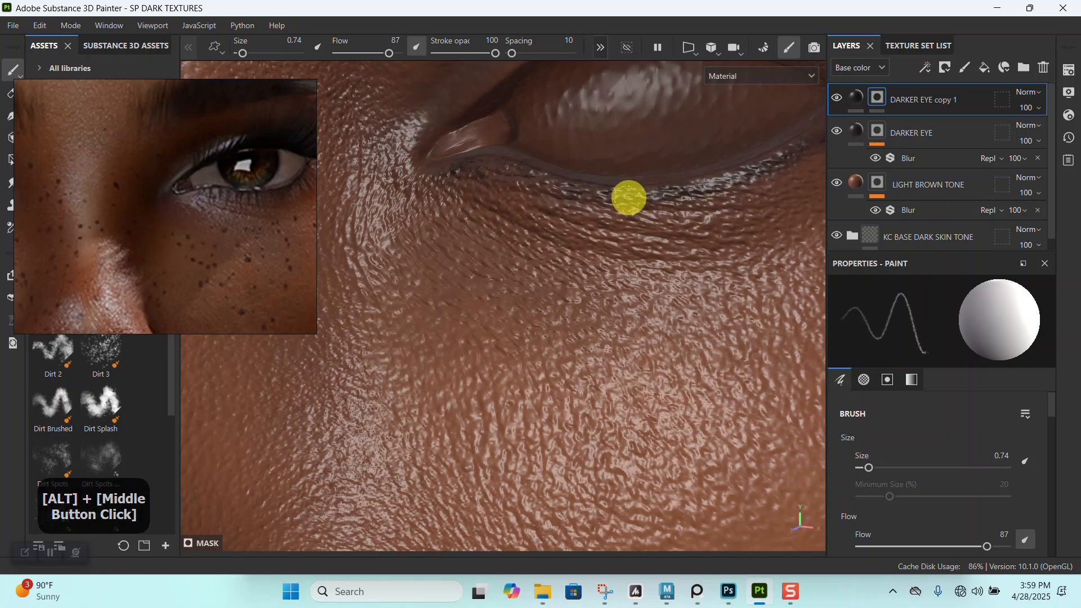
- Examine the darkened lower lash lines on the full face and up close around the eye
right_click_drag(471, 165, 550, 66, "alt")
left_click_drag(550, 65, 592, 244, "alt")
right_click_drag(592, 244, 577, 265, "alt")
middle_click_drag(577, 265, 471, 221, "alt")
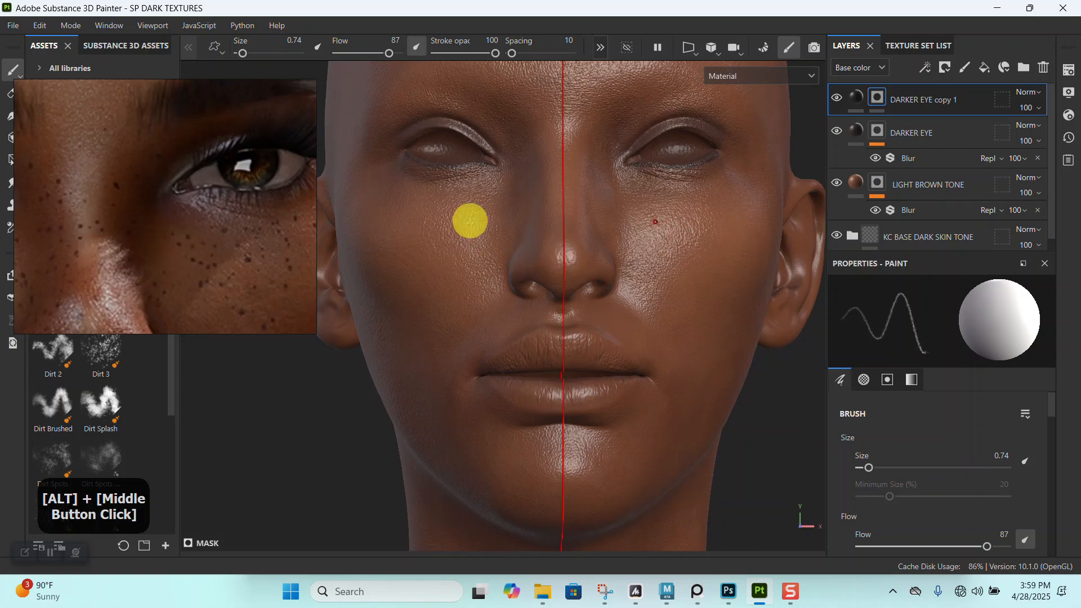
right_click_drag(470, 221, 634, 330, "alt")
middle_click_drag(634, 331, 589, 289, "alt")
right_click_drag(589, 290, 645, 294, "alt")
middle_click_drag(644, 295, 499, 301, "alt")
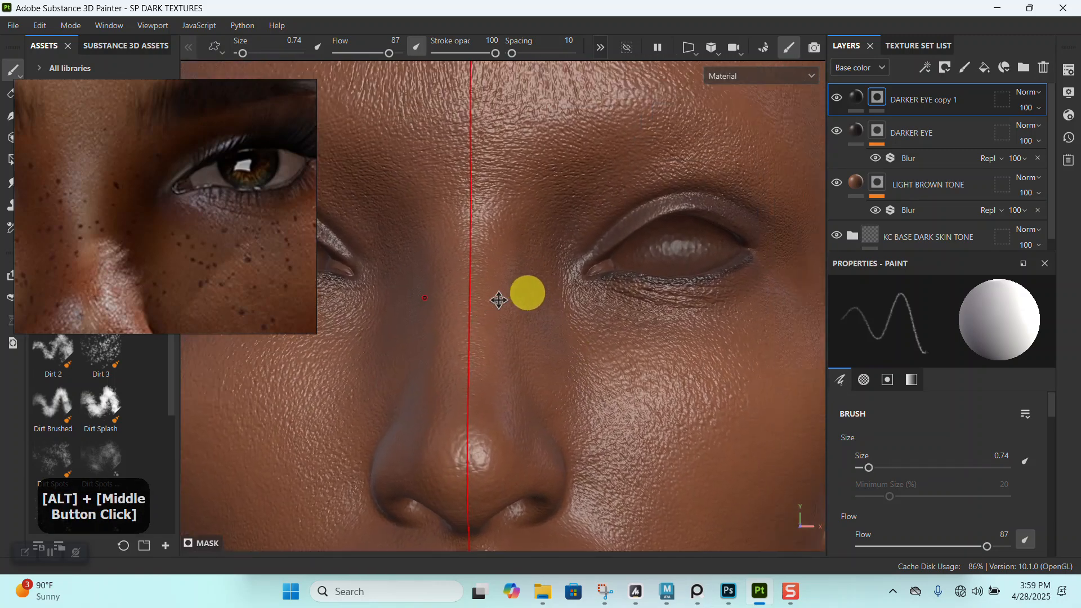
right_click_drag(499, 300, 675, 174, "alt")
middle_click_drag(675, 174, 556, 200, "alt")
left_click_drag(556, 200, 664, 338, "alt")
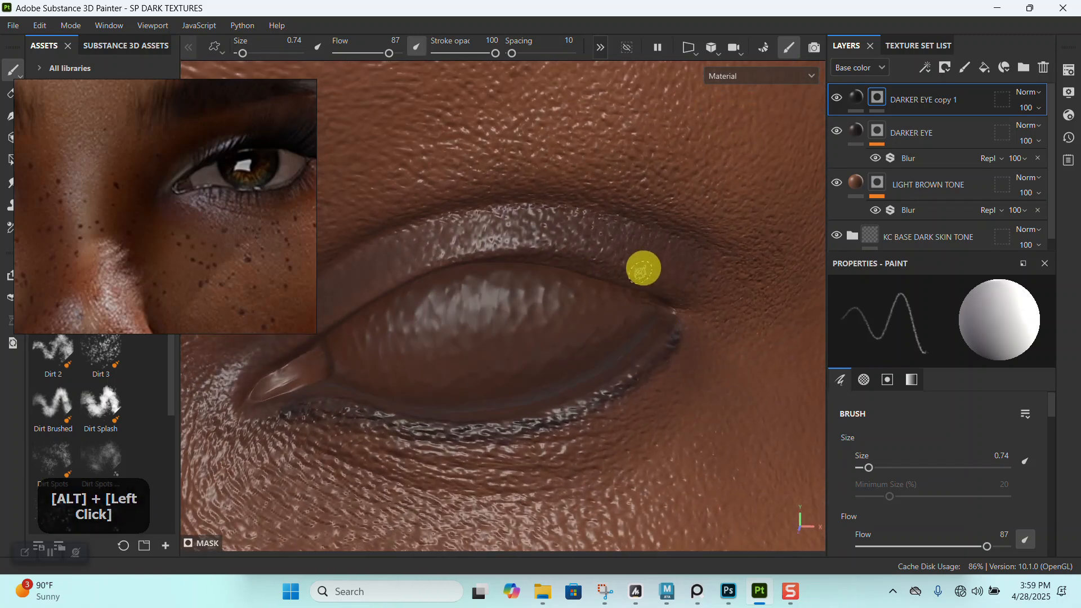
- Set the brush size to 1.58 and paint dark tone across the upper eyelid from the outer to the inner corner
right_click_drag(630, 265, 664, 274, "ctrl")
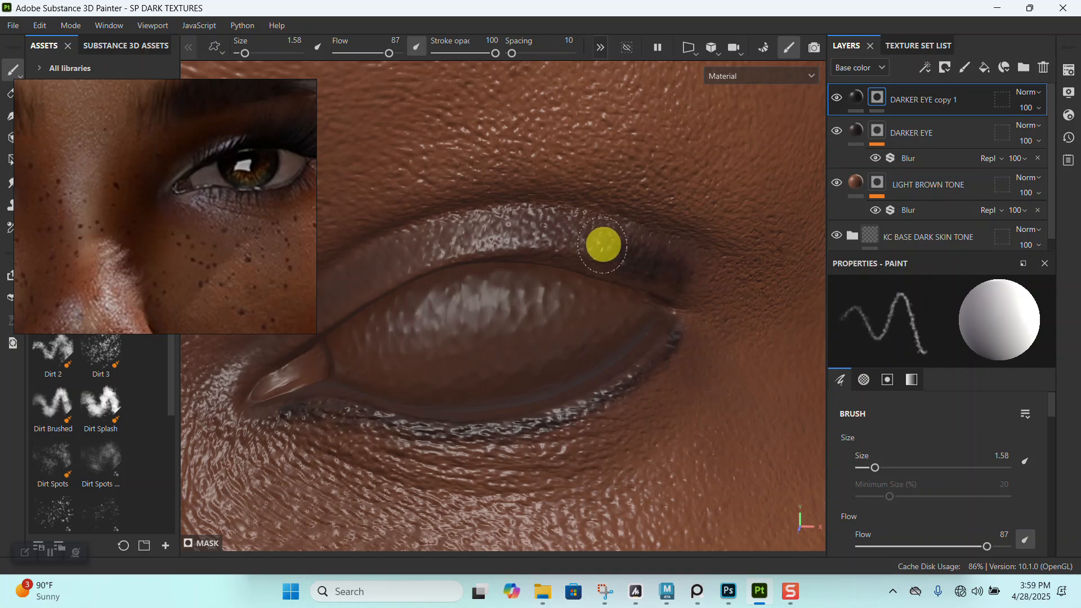
middle_click_drag(471, 241, 546, 265, "alt")
left_click_drag(546, 265, 634, 227, "alt")
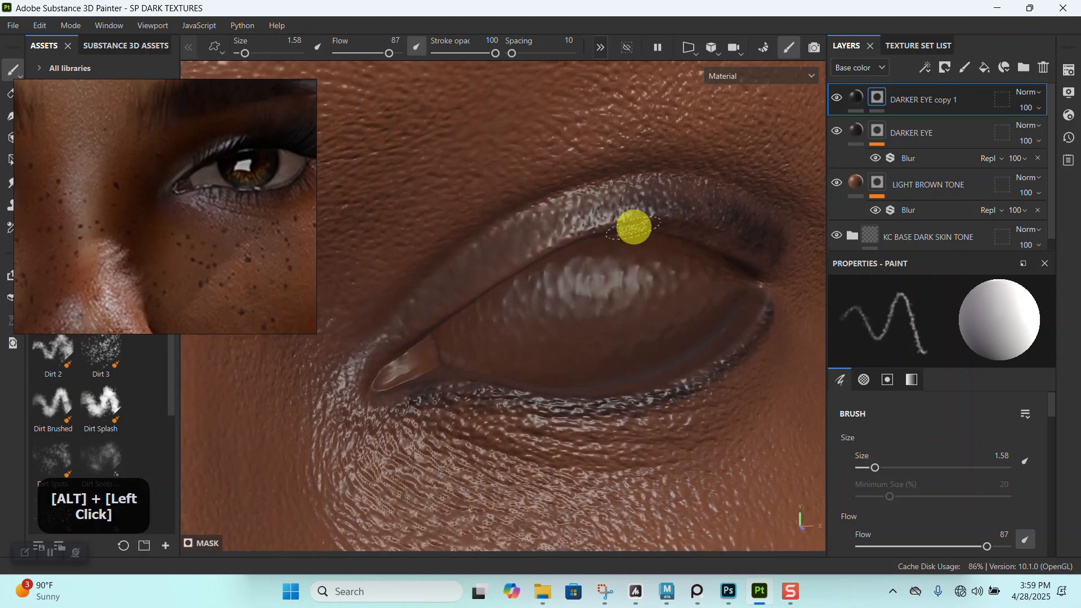
mouse_move(550, 233)
left_mouse_down()
mouse_move(415, 328)
mouse_move(471, 272)
mouse_move(566, 219)
mouse_move(612, 210)
left_mouse_up()
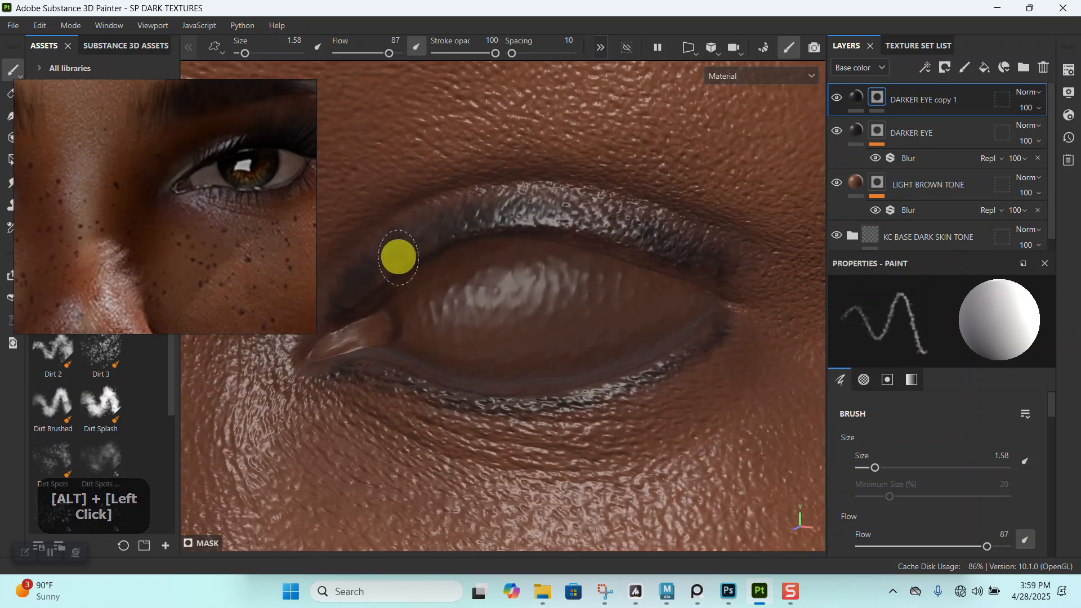
middle_click_drag(444, 222, 459, 241, "alt")
left_click_drag(458, 242, 488, 248, "alt")
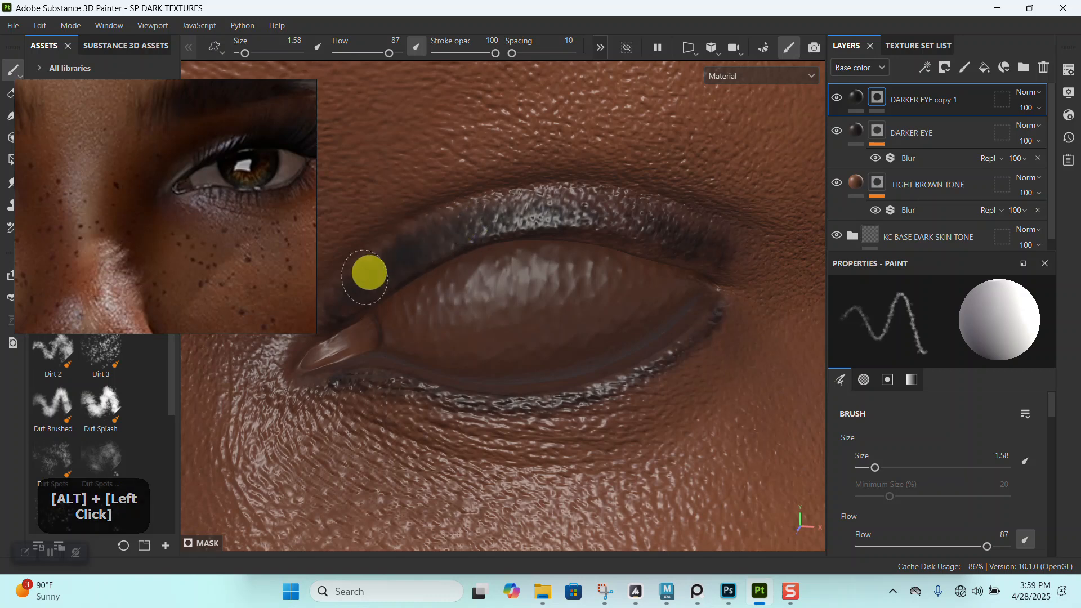
left_click_drag(638, 225, 649, 231, "alt")
middle_click_drag(637, 228, 569, 212, "alt")
left_click_drag(569, 212, 613, 234, "alt")
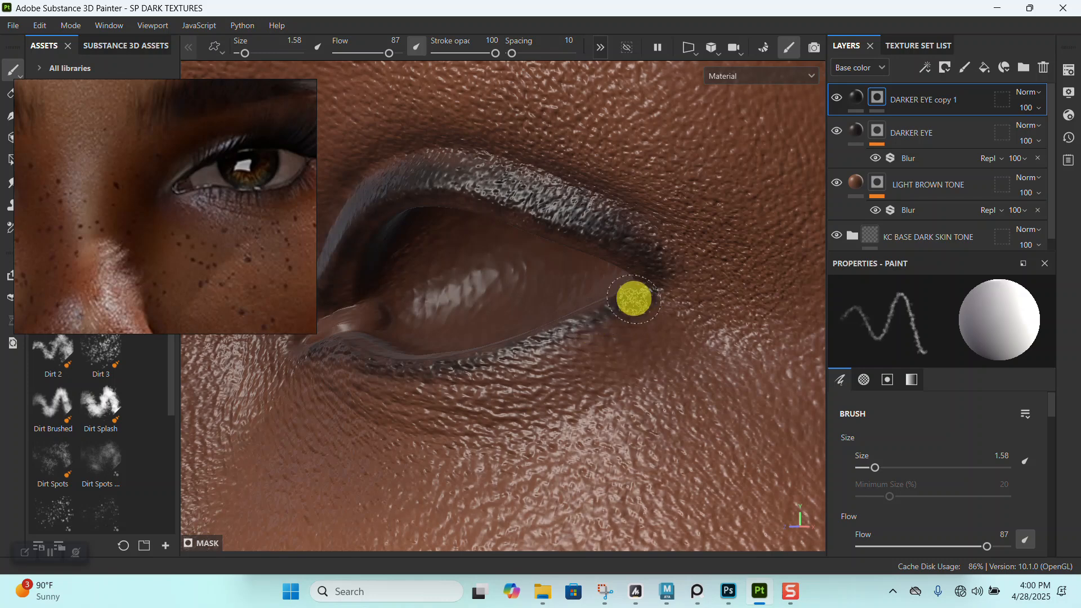
- Examine the darkened upper and lower eyelids on the full face and from closer angles around the nose
mouse_move(521, 350)
right_mouse_down("alt")
mouse_move(526, 188)
mouse_move(530, 275)
mouse_move(531, 230)
right_mouse_up("alt")
left_click_drag(531, 229, 563, 268, "alt")
middle_click_drag(563, 269, 651, 221, "alt")
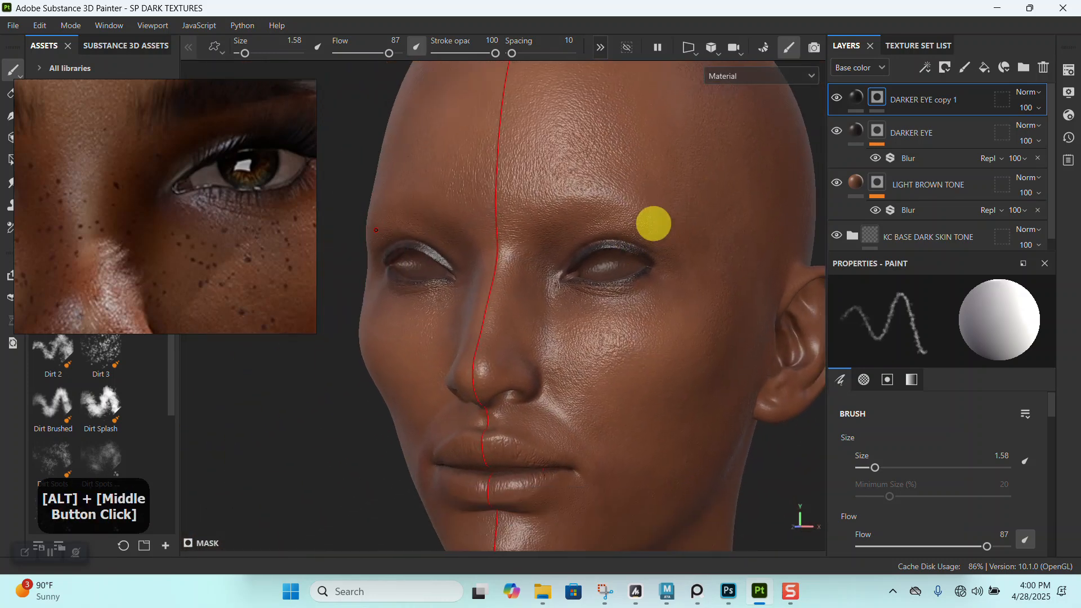
left_click_drag(652, 222, 606, 247, "alt")
right_click_drag(606, 247, 572, 244, "alt")
left_click_drag(572, 244, 599, 314, "alt")
right_click_drag(598, 314, 577, 301, "alt")
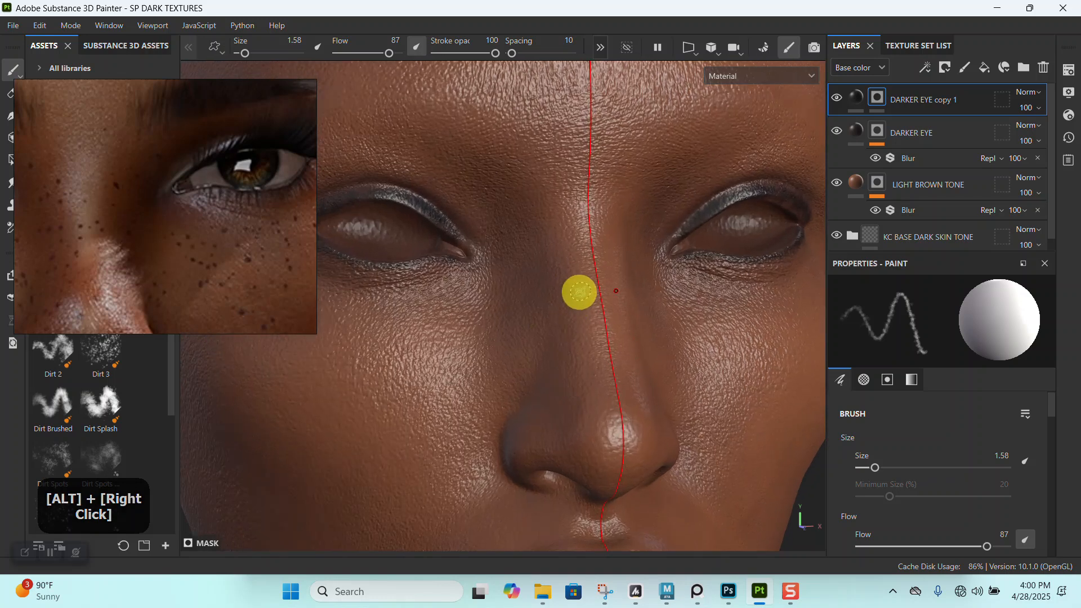
middle_click_drag(577, 302, 589, 280, "alt")
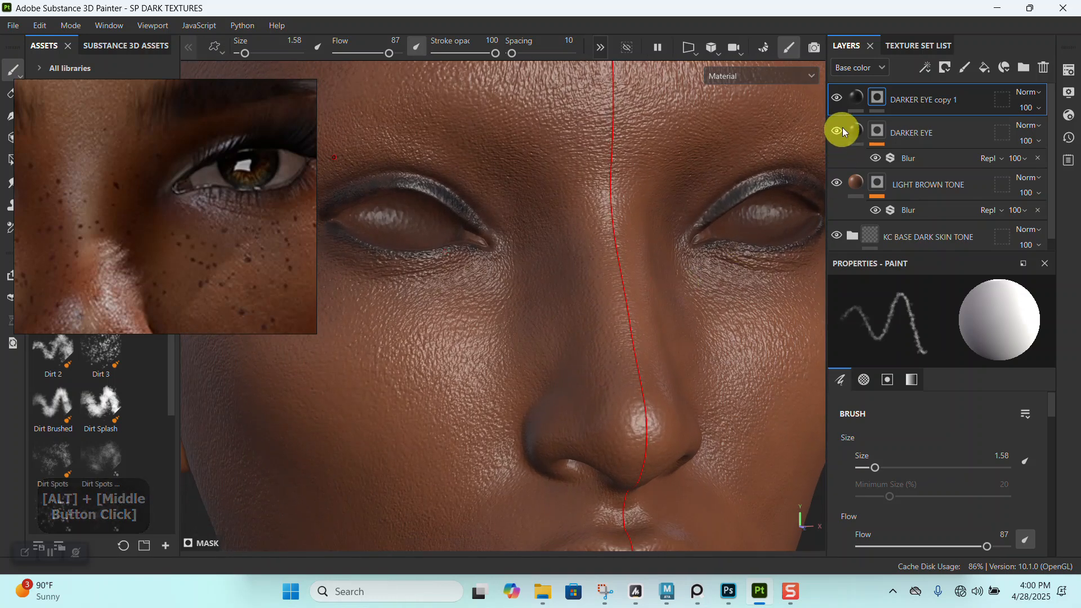
- Rename the DARKER EYE copy 1 layer as DARKER EYE LINER
right_click(878, 97)
left_click(814, 23)
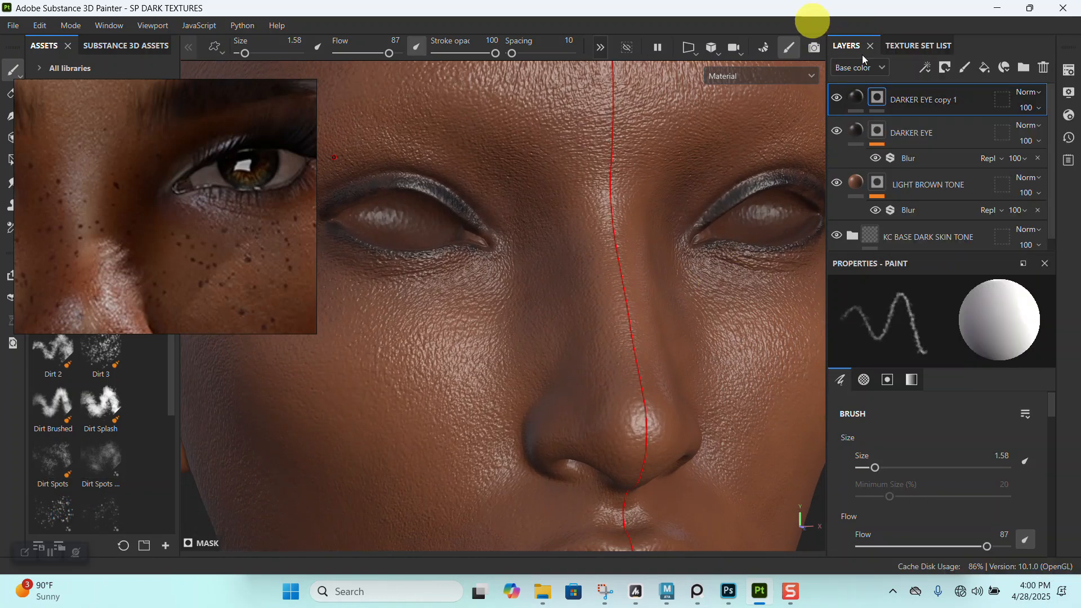
double_click(914, 100)
left_click(969, 102)
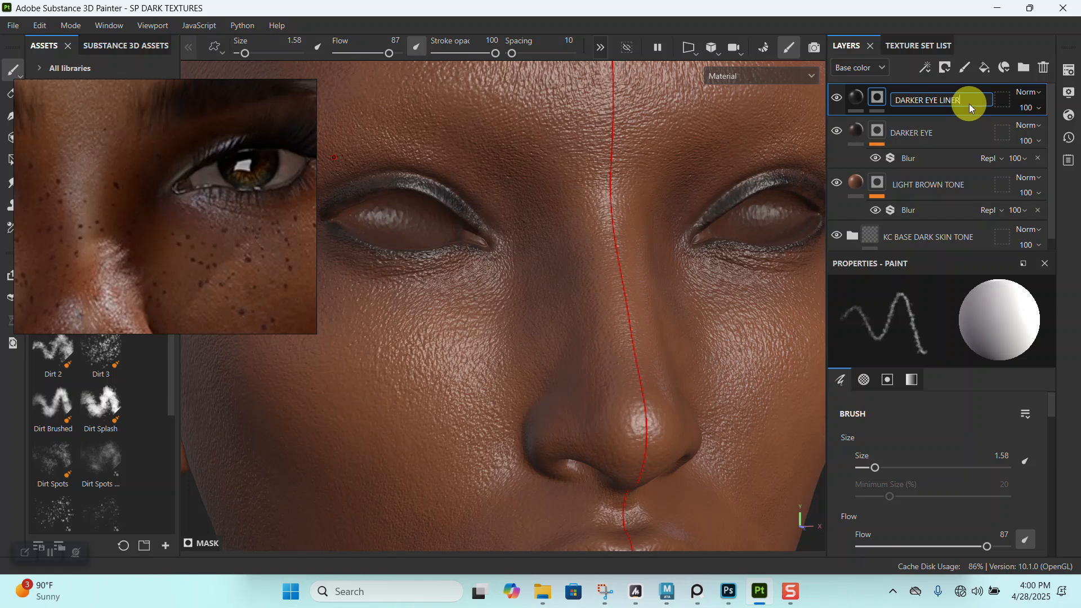
- Add a Blur filter to the mask of the DARKER EYE LINER layer
right_click_drag(465, 362, 506, 314, "alt")
left_click_drag(507, 313, 526, 360, "alt")
middle_click_drag(526, 359, 522, 277, "alt")
right_click_drag(566, 380, 572, 299, "alt")
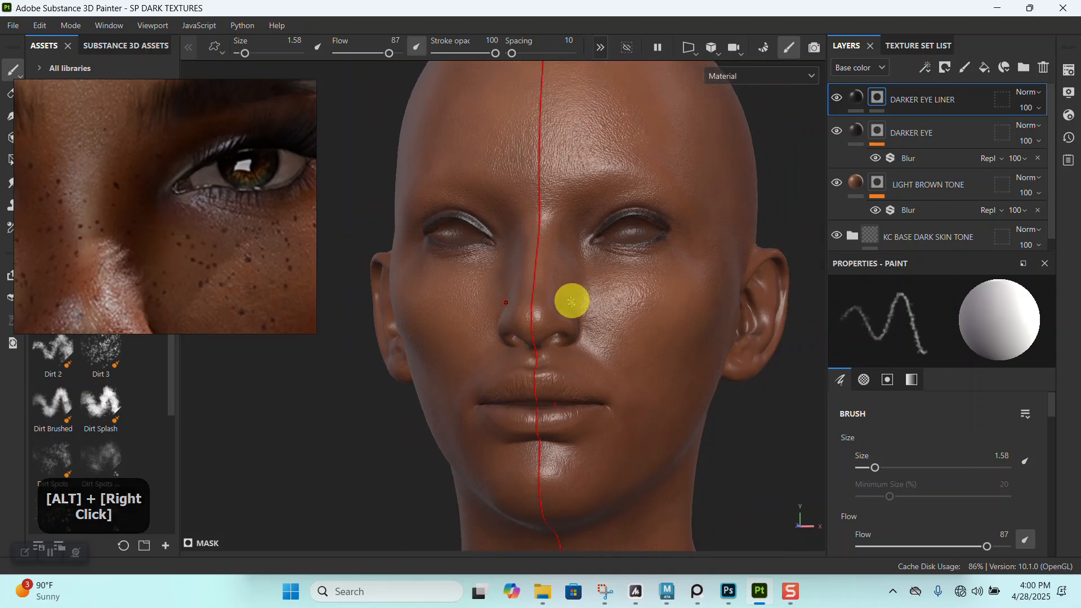
left_click_drag(575, 366, 559, 314, "alt")
mouse_move(560, 313)
right_mouse_down("alt")
mouse_move(575, 322)
mouse_move(561, 325)
right_mouse_up("alt")
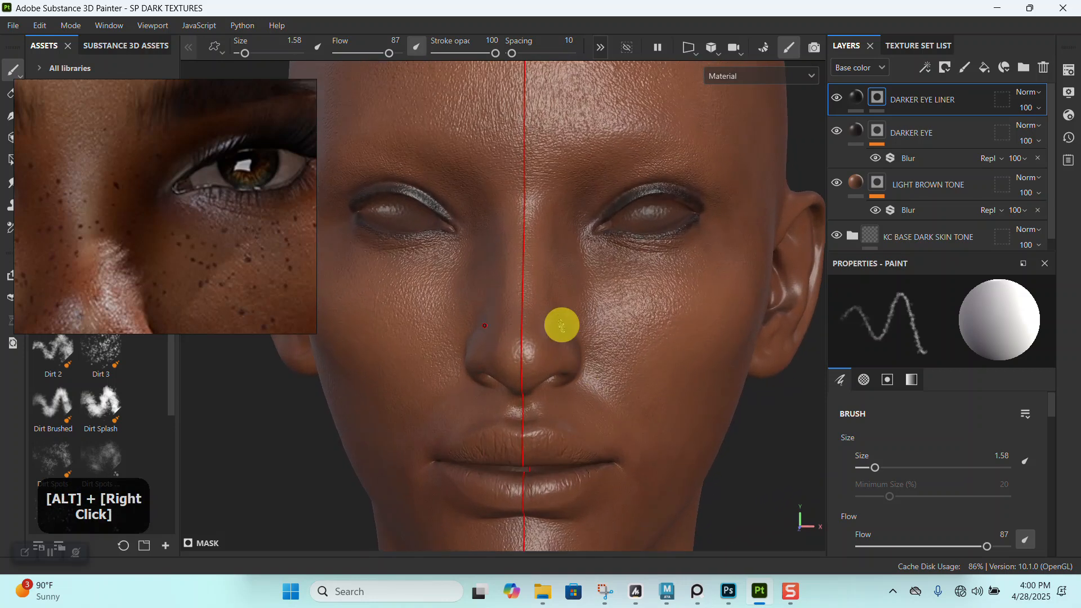
right_click(874, 96)
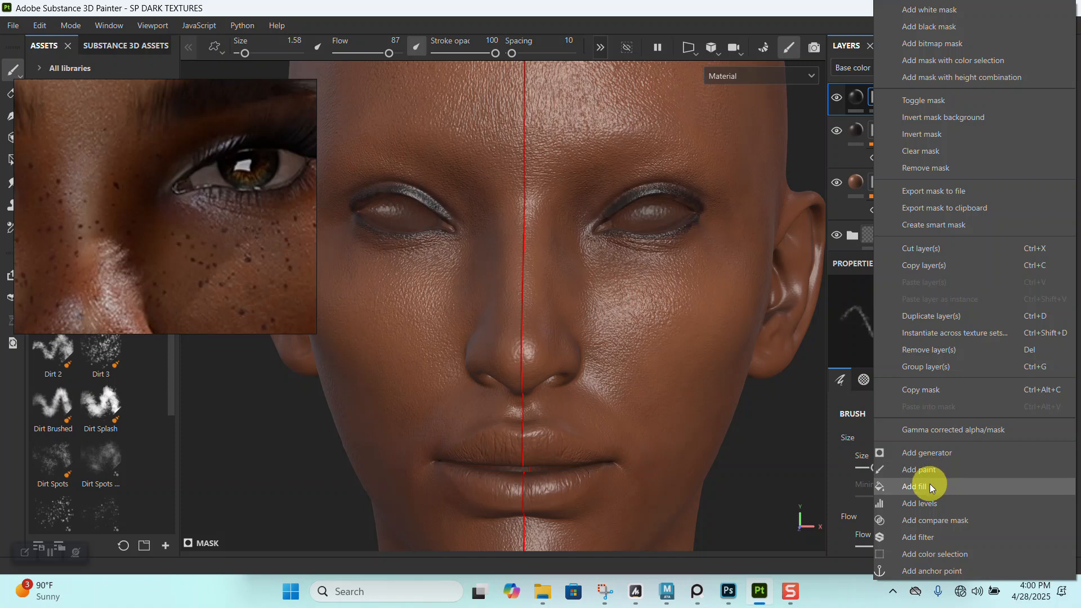
left_click(927, 535)
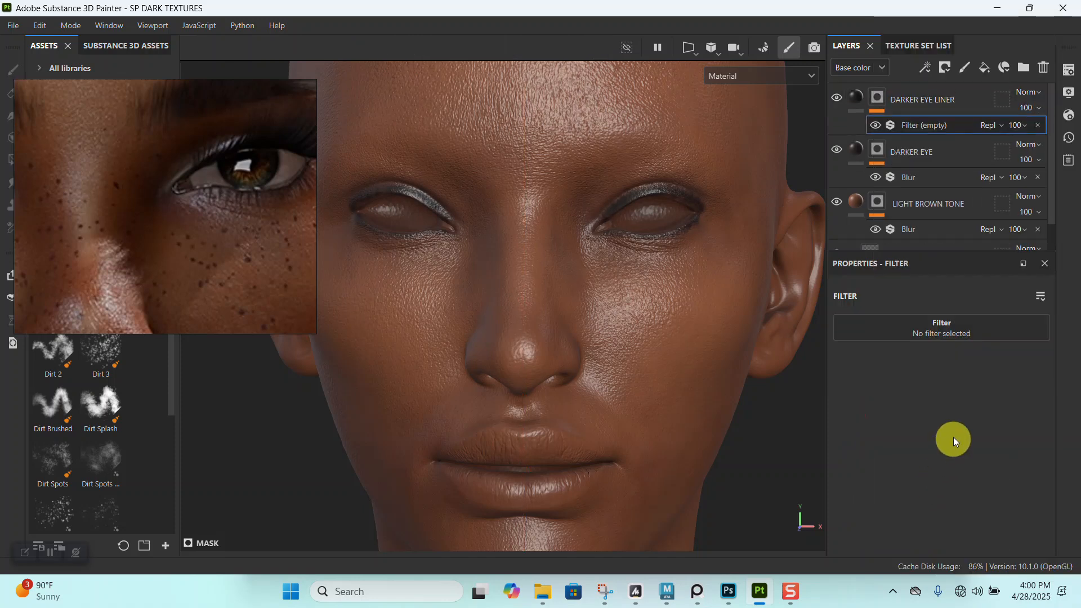
left_click(947, 336)
left_click(1008, 389)
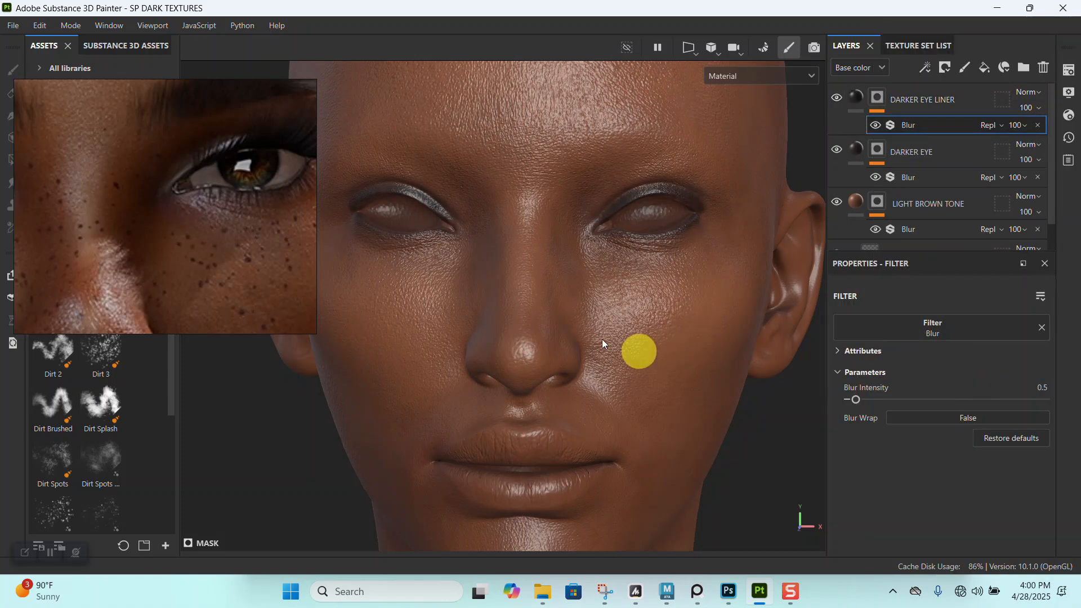
- Raise the metallic value of the DARKER EYE LINER fill to 0.6245
right_click_drag(664, 351, 624, 353, "alt")
middle_click_drag(624, 352, 628, 394, "alt")
left_click_drag(628, 396, 623, 405, "alt")
right_click_drag(623, 405, 523, 304, "alt")
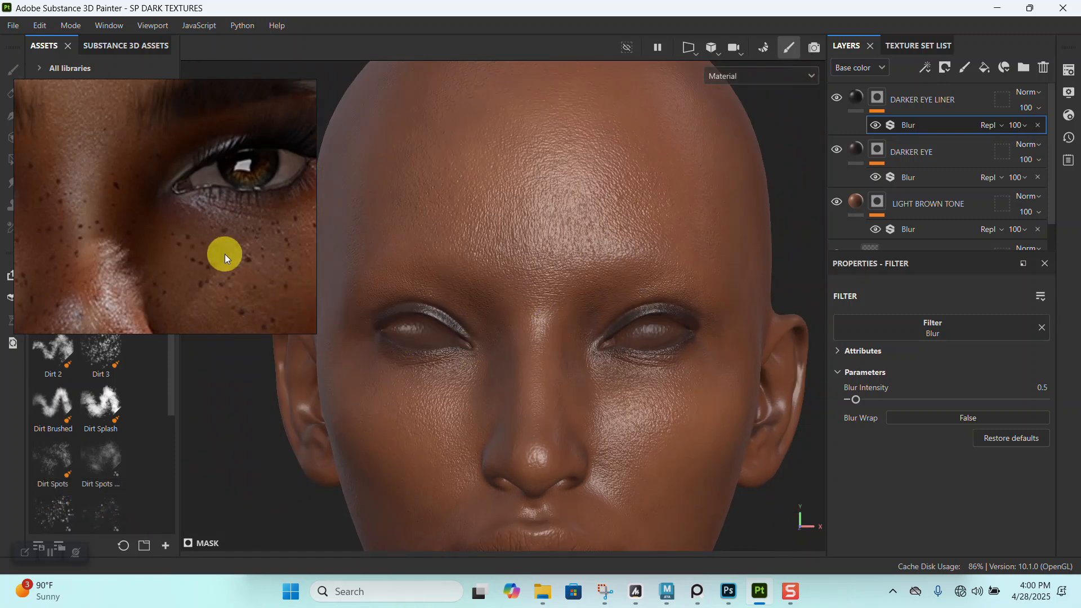
right_click_drag(589, 353, 593, 360, "alt")
middle_click_drag(593, 359, 568, 321, "alt")
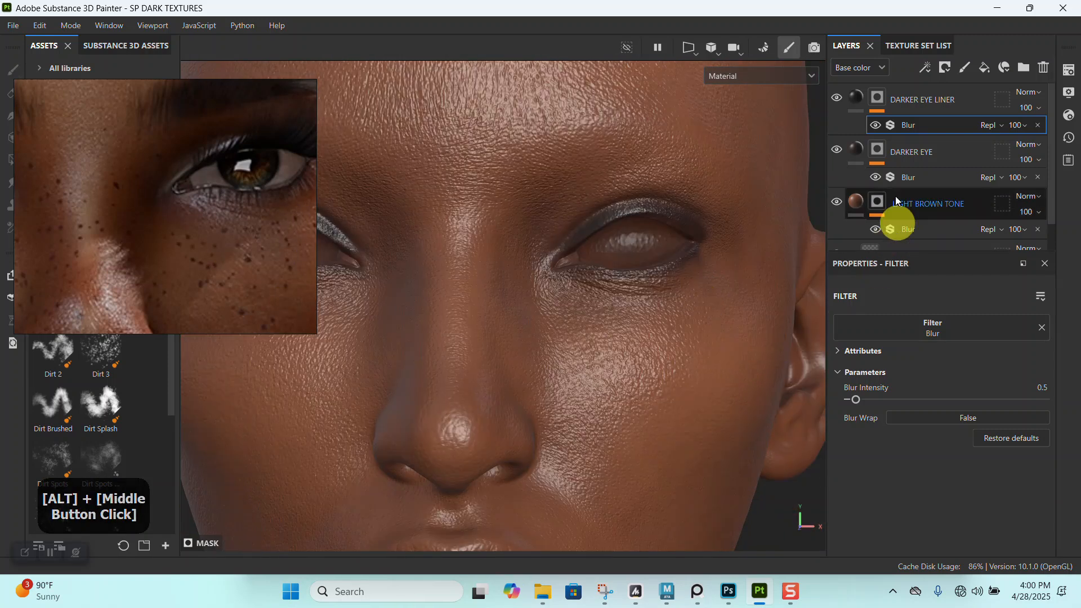
left_click(854, 102)
scroll(911, 478, "down", 3)
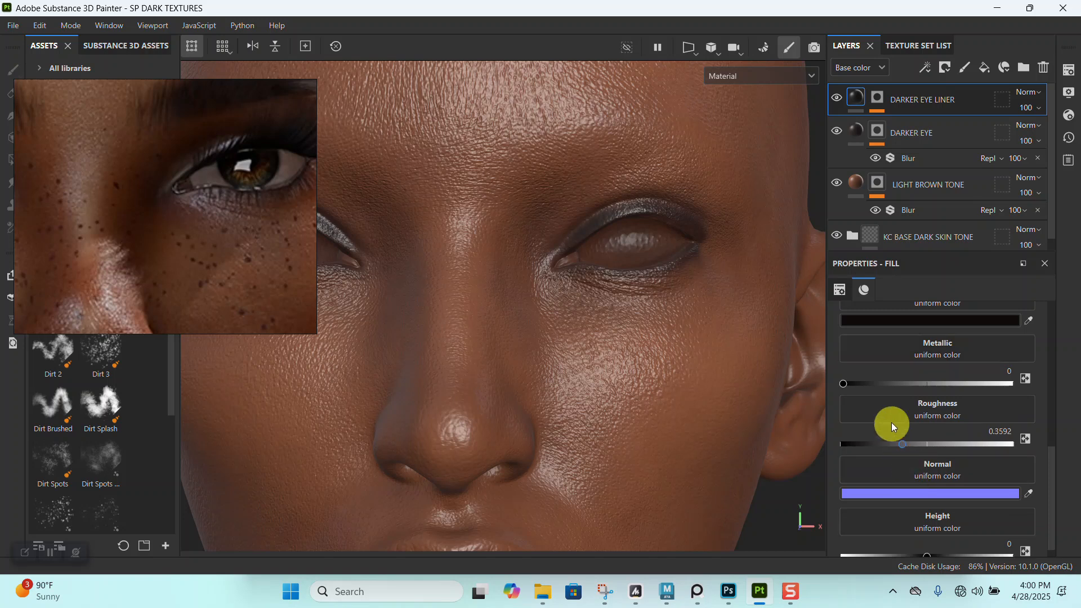
left_click_drag(893, 380, 940, 385)
- Examine how the metallic eyeliner reflects light on both eyes from several angles and distances
right_click_drag(564, 181, 611, 451, "alt")
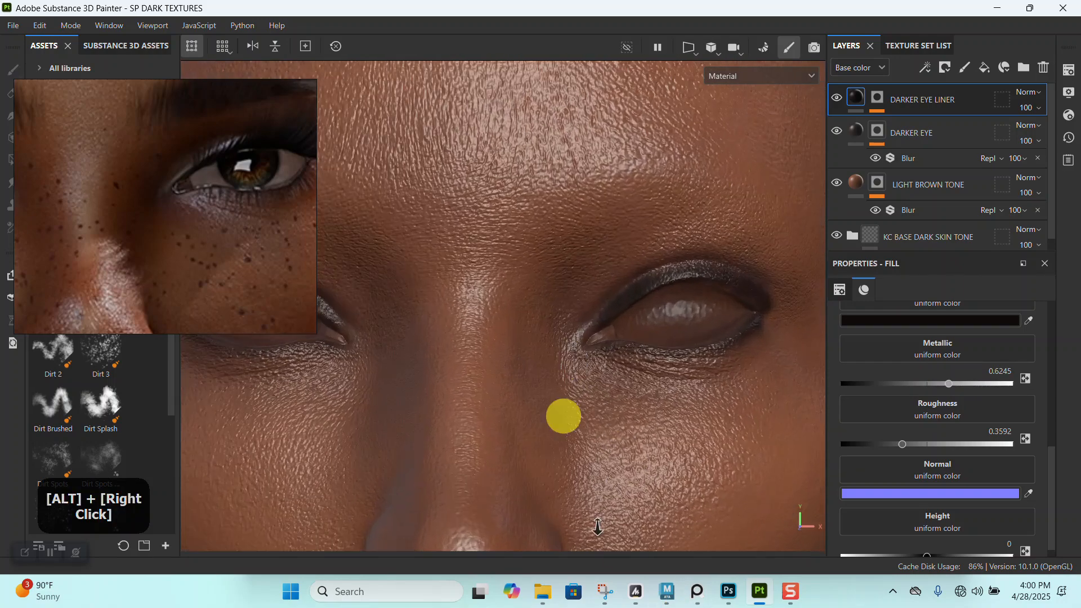
middle_click_drag(631, 445, 543, 433, "alt")
mouse_move(538, 419)
left_mouse_down("alt")
mouse_move(476, 407)
mouse_move(541, 406)
left_mouse_up("alt")
right_click_drag(541, 406, 488, 263, "alt")
left_click_drag(488, 263, 563, 412, "alt")
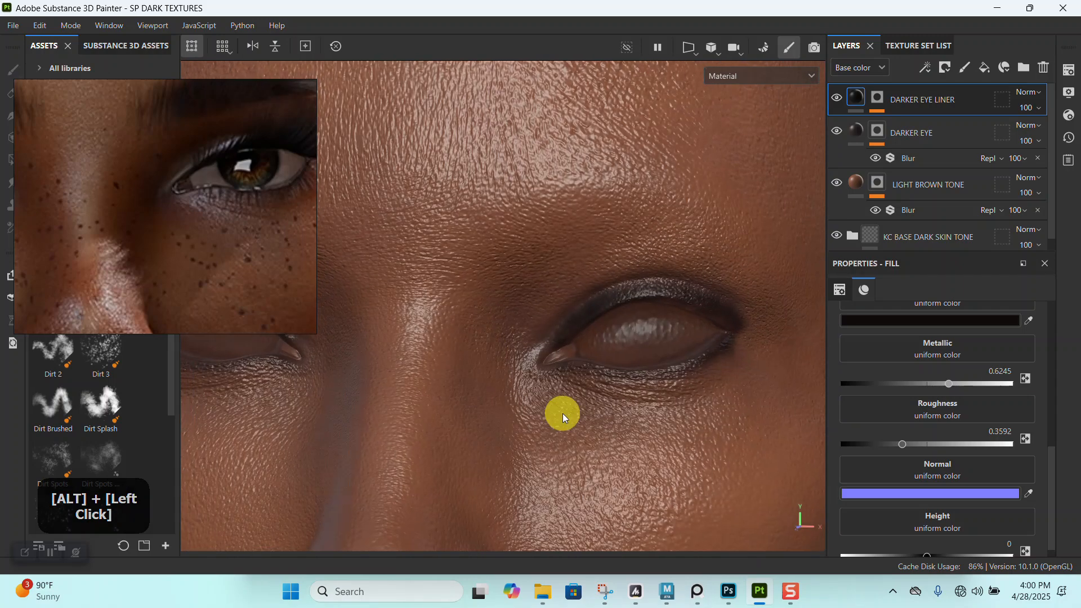
right_click_drag(562, 413, 456, 178, "alt")
middle_click_drag(456, 179, 562, 328, "alt")
right_click_drag(562, 328, 608, 460, "alt")
left_click_drag(609, 460, 584, 367, "alt")
right_click_drag(584, 367, 546, 362, "alt")
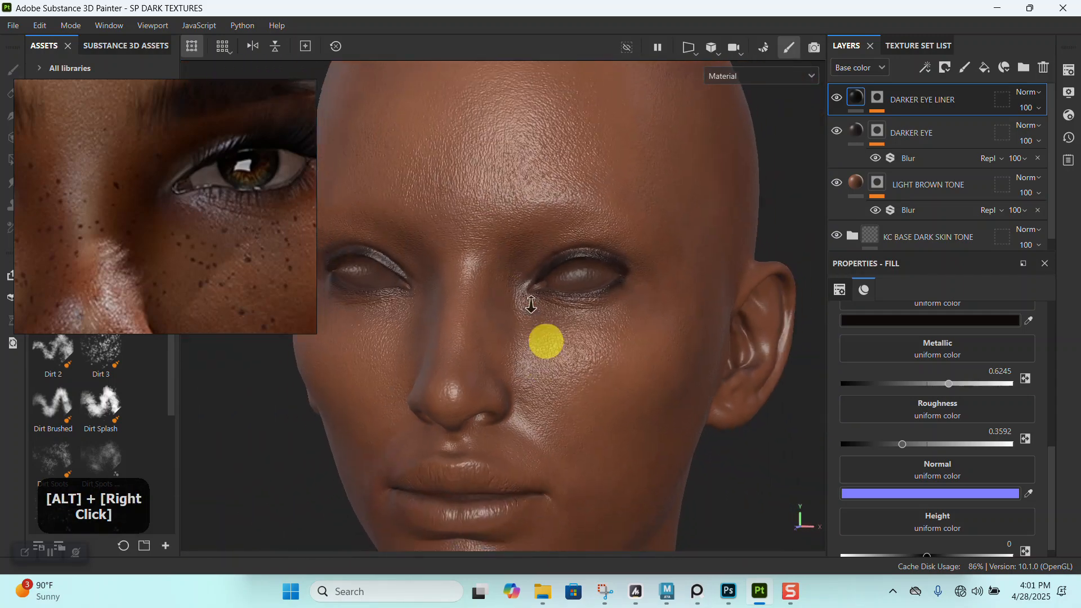
middle_click_drag(545, 362, 582, 236, "alt")
right_click_drag(582, 237, 604, 478, "alt")
middle_click_drag(603, 478, 482, 387, "alt")
right_click_drag(483, 386, 549, 349, "alt")
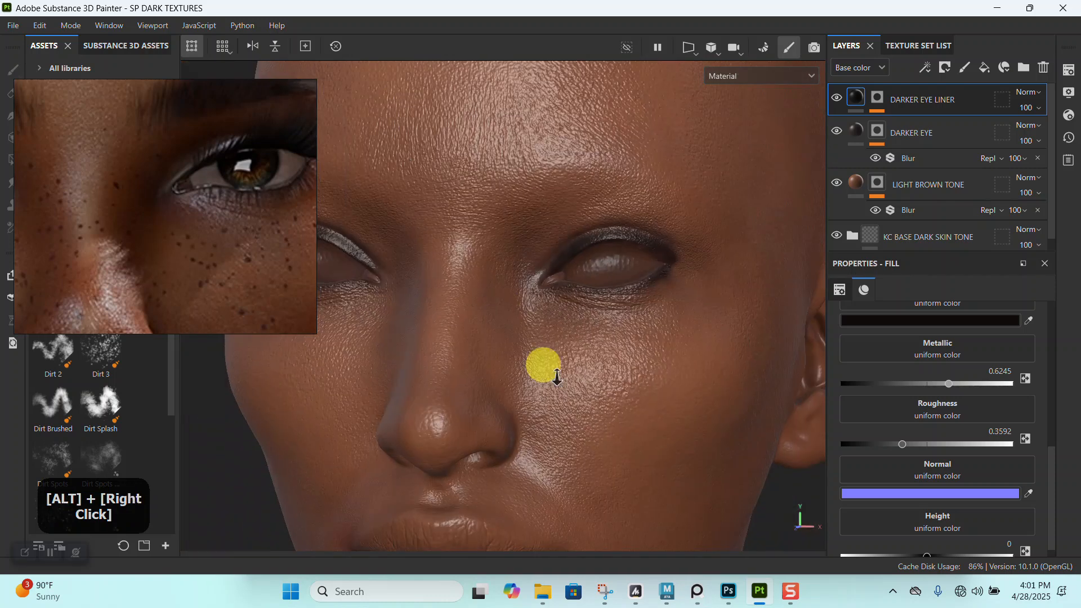
middle_click_drag(549, 349, 543, 320, "alt")
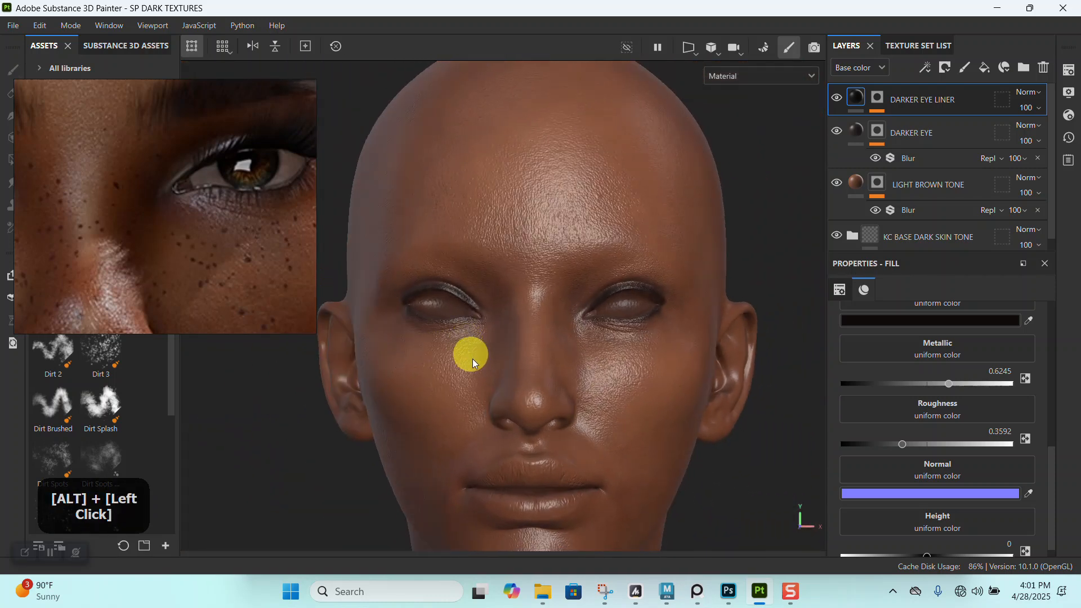
- Study the lash line and cheek freckles in the reference portrait and compare them with the model's face
middle_click_drag(122, 201, 203, 209)
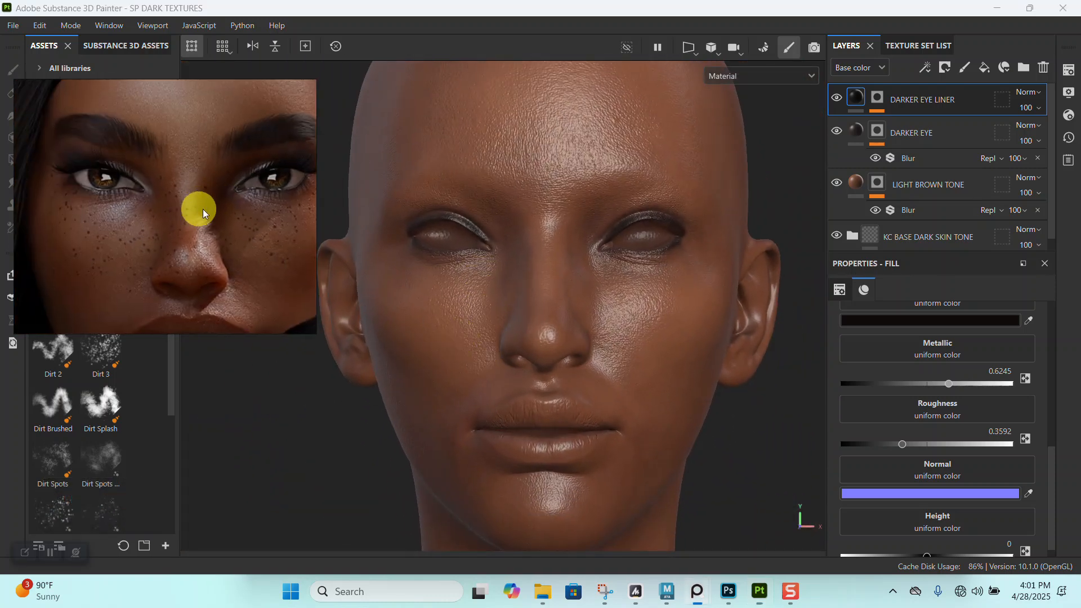
scroll(95, 204, "up", 3)
middle_click_drag(92, 205, 138, 216)
scroll(141, 212, "up", 1)
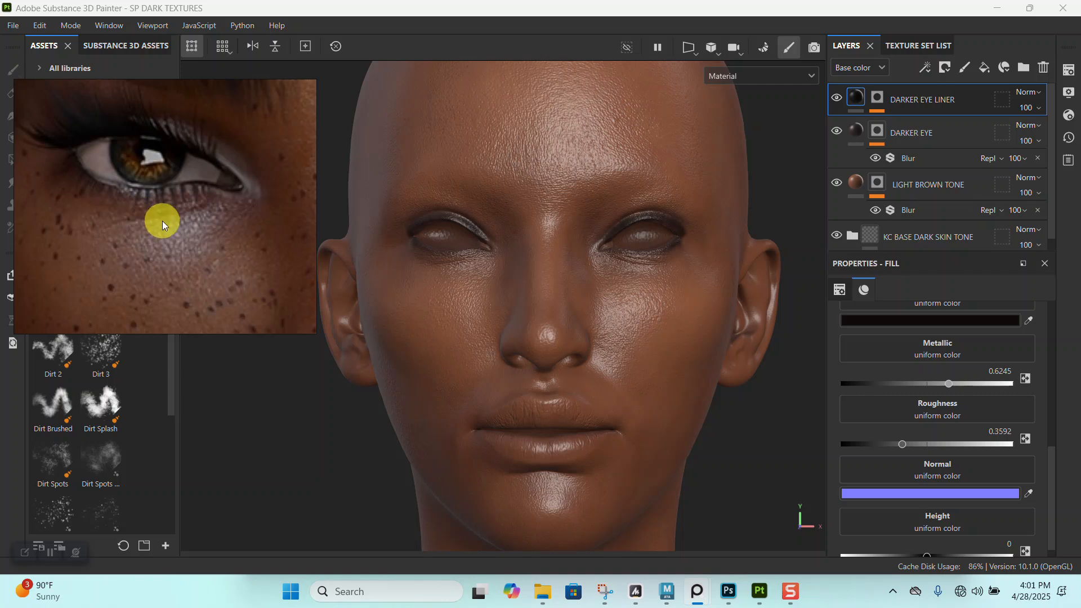
scroll(162, 221, "up", 1)
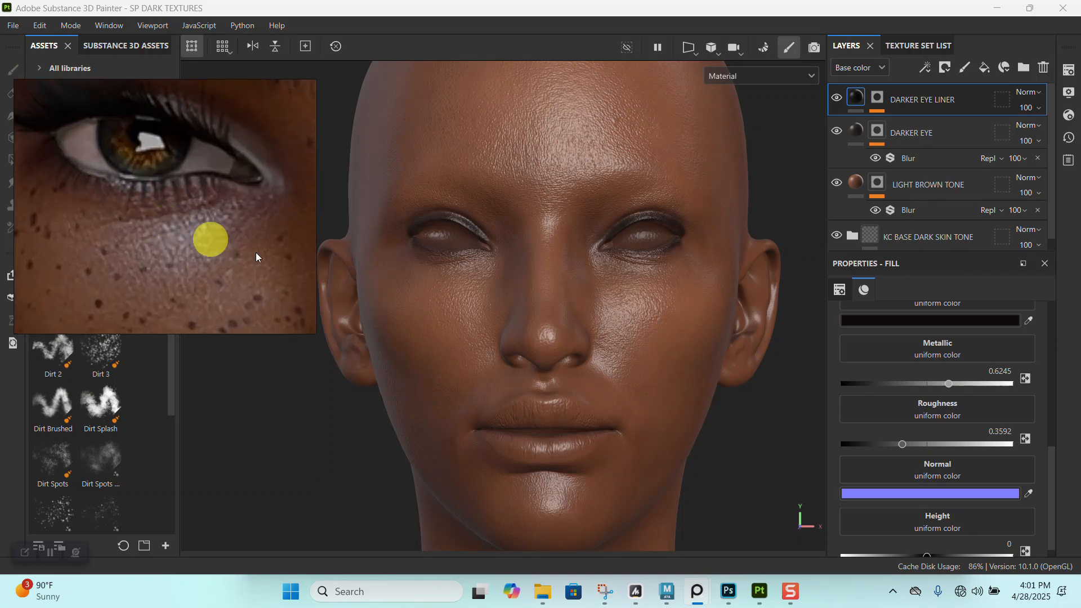
right_click_drag(560, 313, 275, 273, "alt")
left_click_drag(451, 342, 588, 349, "alt")
scroll(186, 239, "down", 3)
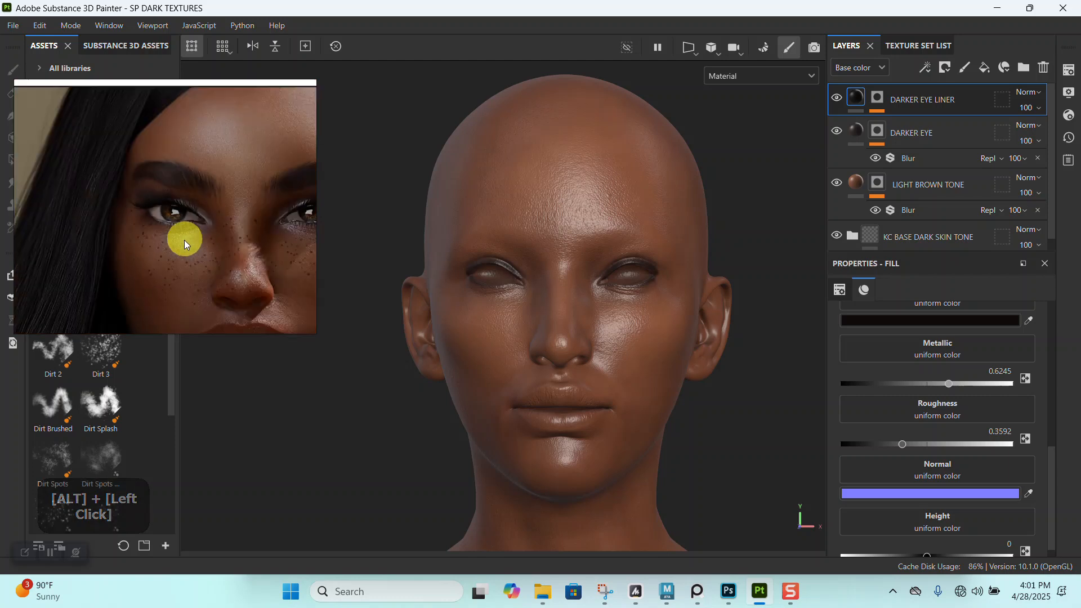
scroll(181, 249, "up", 3)
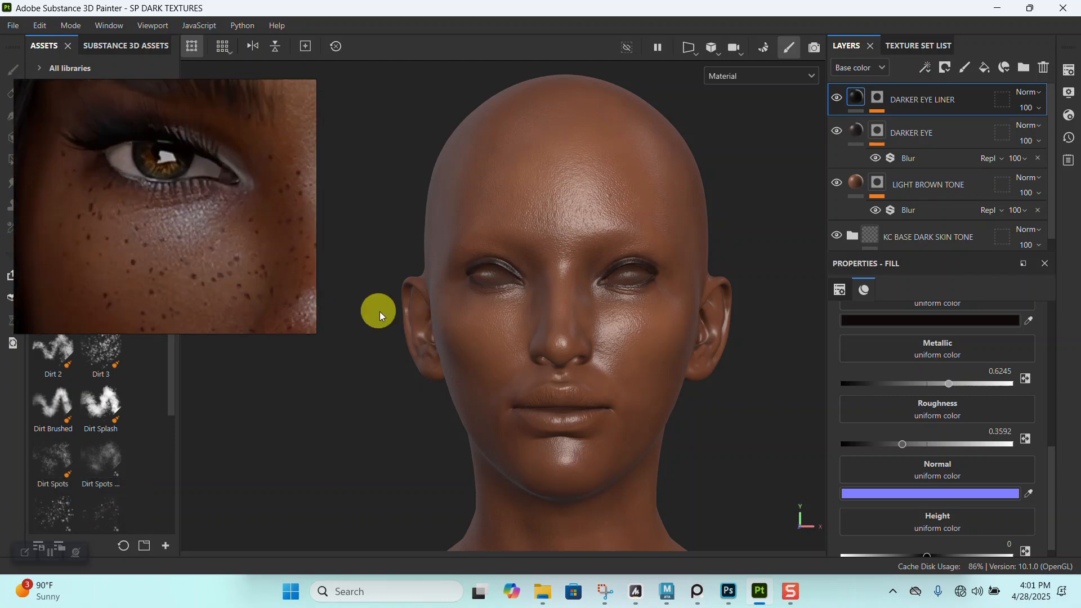
scroll(191, 233, "up", 2)
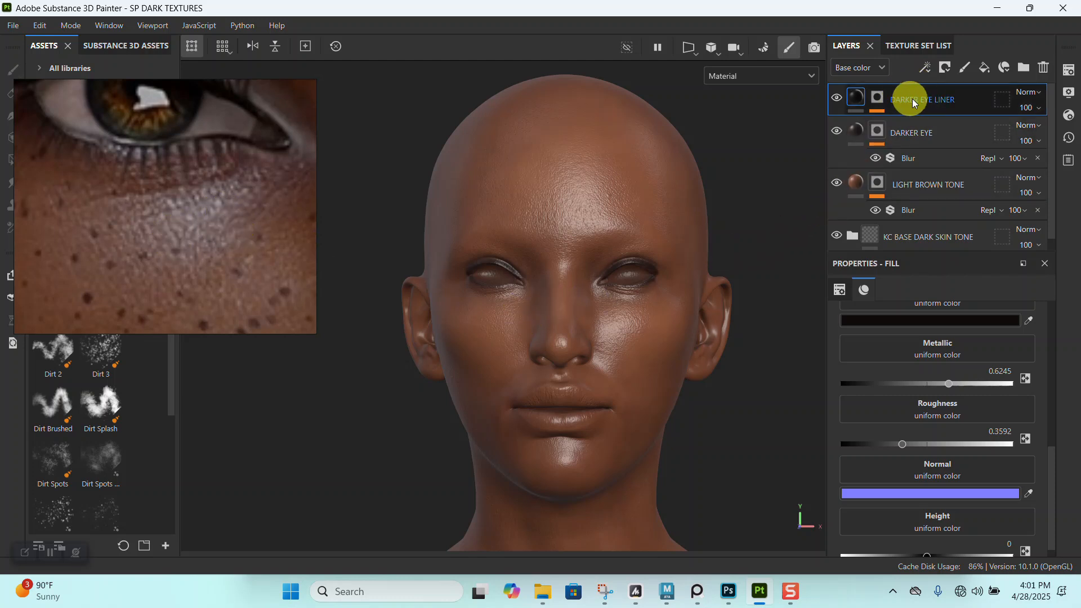
- Duplicate the DARKER EYE LINER layer and replace the copy's mask with a black mask
key("ctrl+d")
right_click(876, 99)
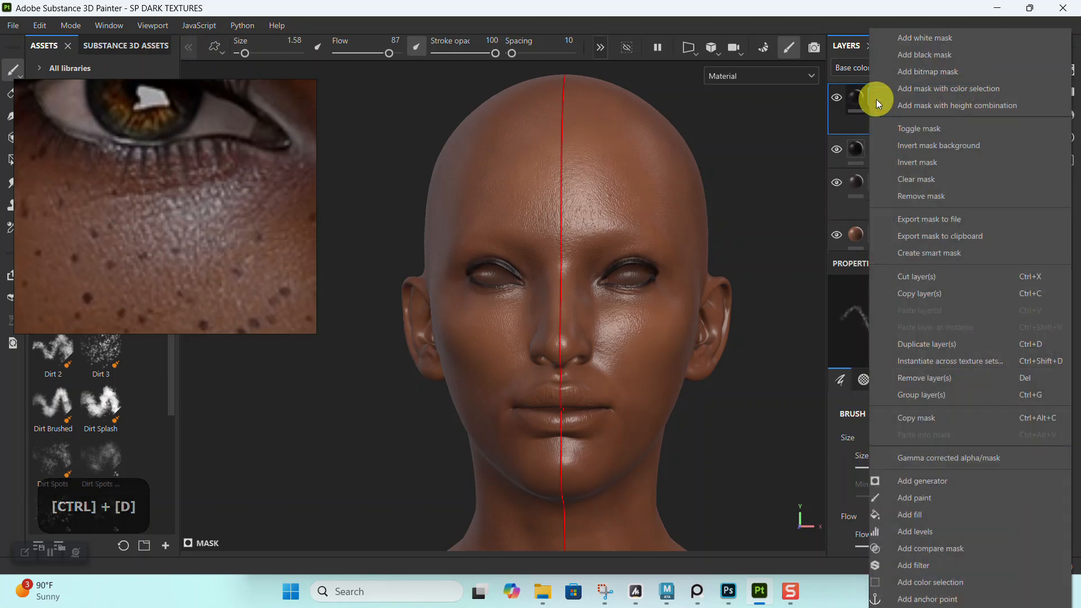
left_click(909, 58)
- Choose the Dots brush from the asset library and move the reference image clear of the face
right_click_drag(171, 245, 491, 83)
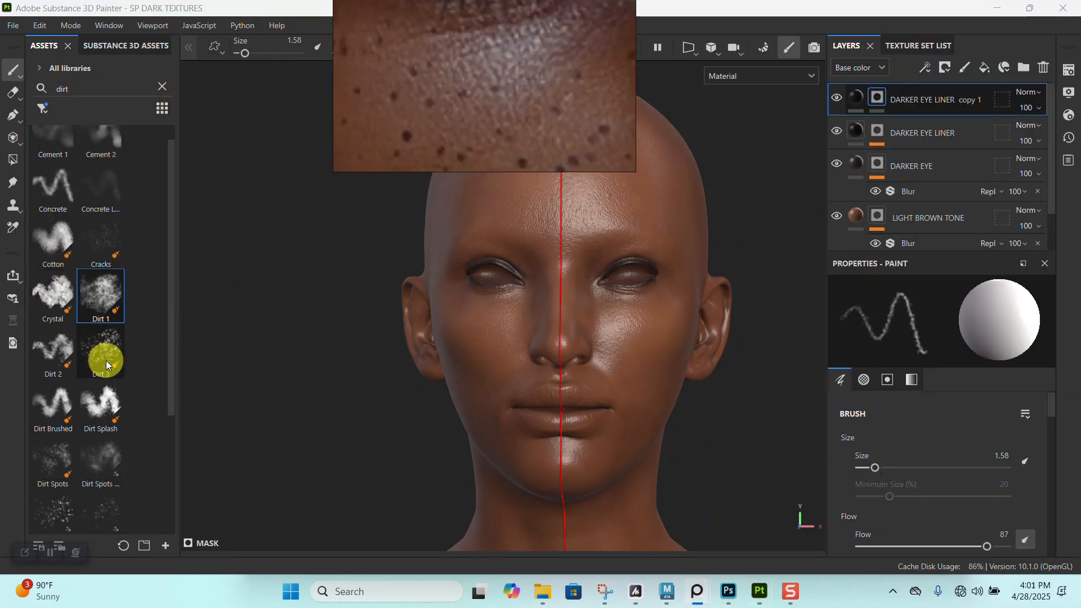
scroll(116, 384, "down", 3)
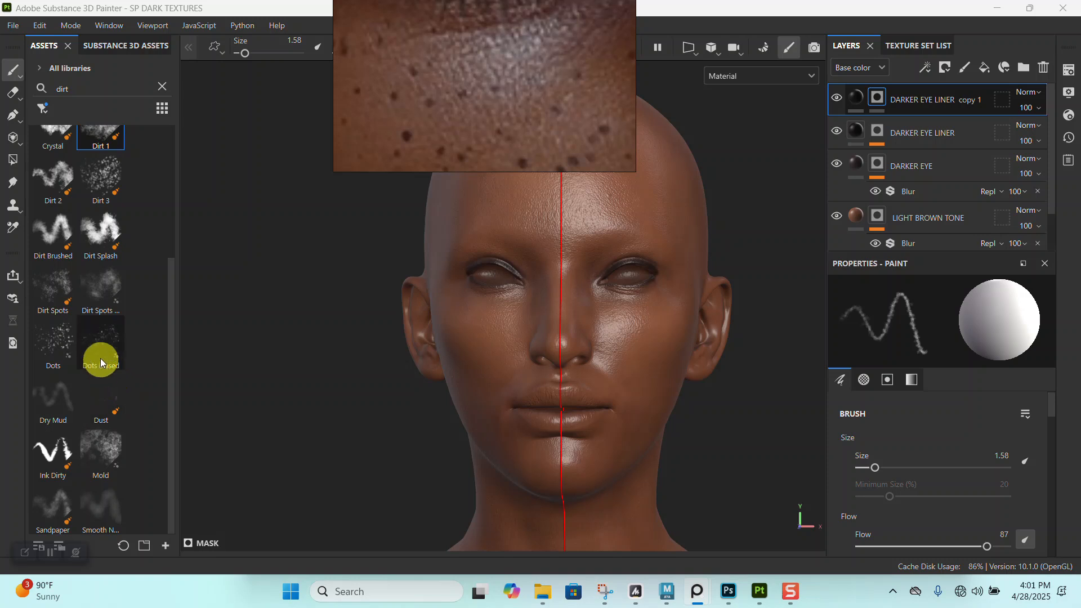
left_click(61, 347)
right_click_drag(567, 131, 273, 135)
- Try scattering freckle dots across the forehead on the DARKER EYE LINER copy 1 mask, and undo them
right_click_drag(587, 322, 562, 379, "alt")
middle_click_drag(562, 379, 596, 405, "alt")
right_click_drag(597, 405, 642, 183, "alt")
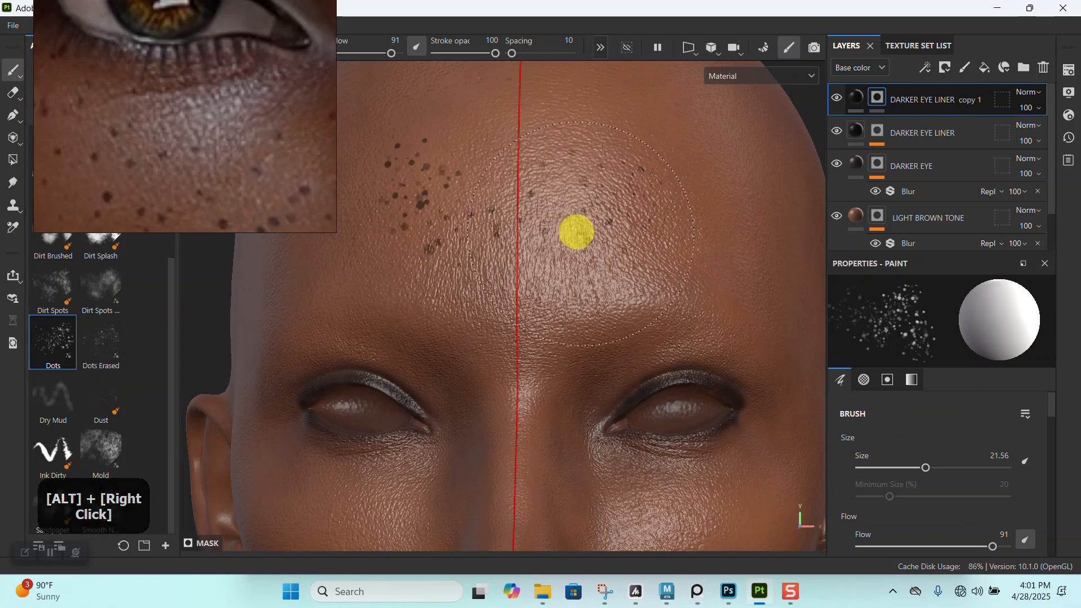
right_click_drag(606, 273, 299, 185, "alt")
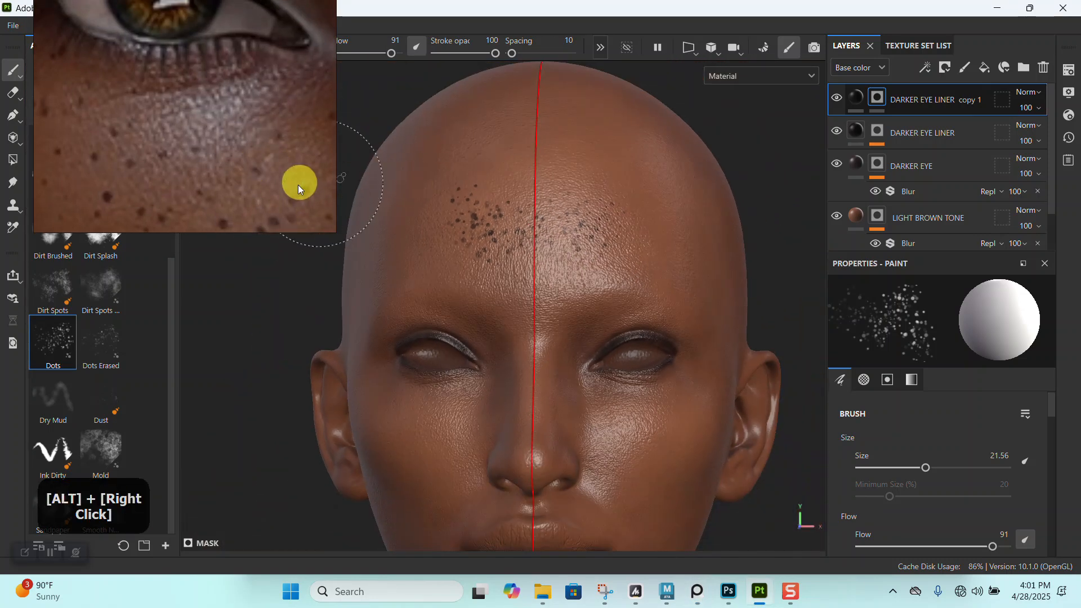
scroll(164, 163, "down", 5)
scroll(176, 163, "up", 8)
scroll(187, 150, "up", 3)
right_click_drag(345, 194, 502, 188, "alt")
key("ctrl+z")
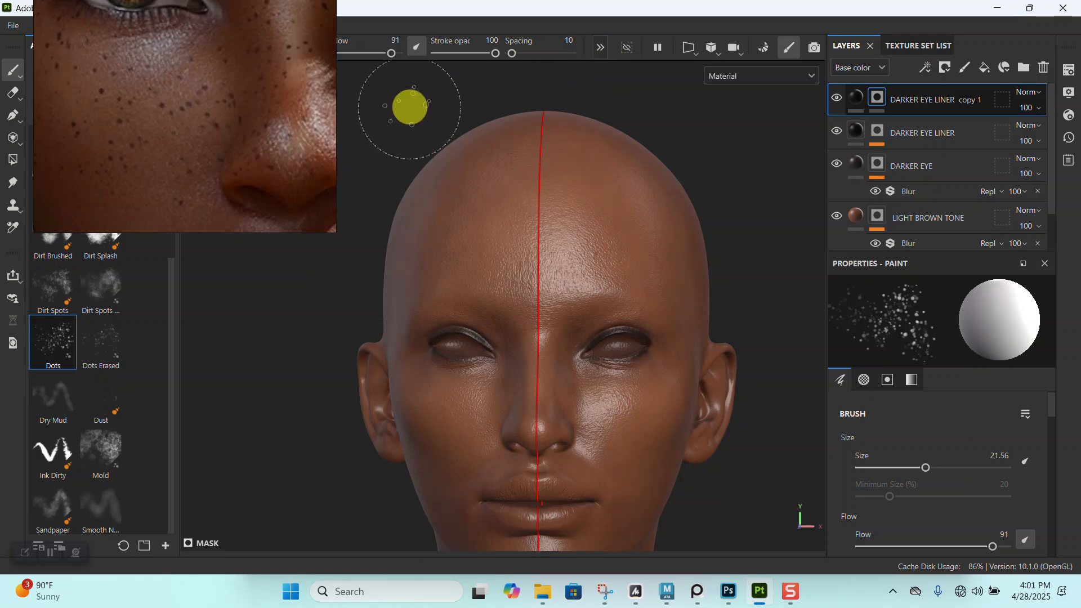
- Turn off symmetry for the Dots brush so freckles are not mirrored across the face
left_click(599, 48)
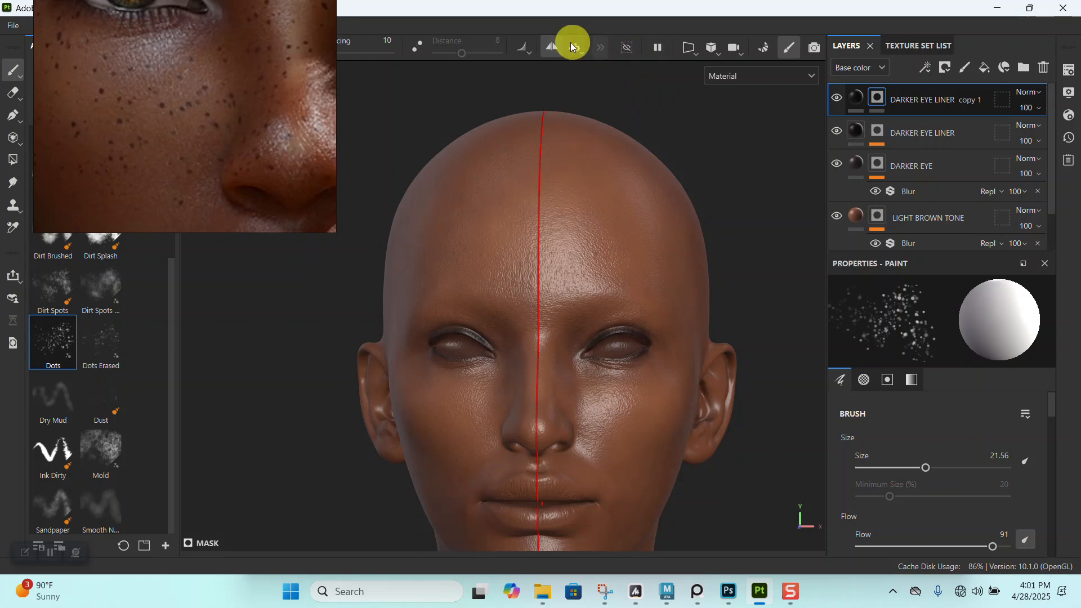
left_click(554, 48)
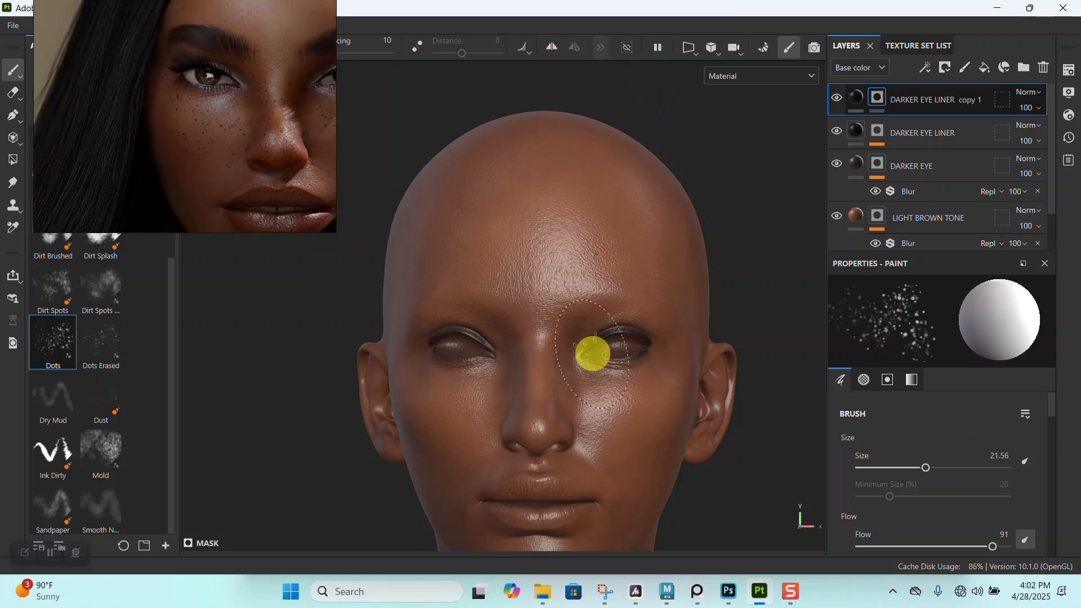
middle_click_drag(591, 355, 579, 181, "alt")
right_click_drag(736, 106, 583, 365, "alt")
middle_click_drag(584, 364, 647, 306, "alt")
right_click_drag(647, 306, 513, 287, "alt")
scroll(196, 156, "down", 1)
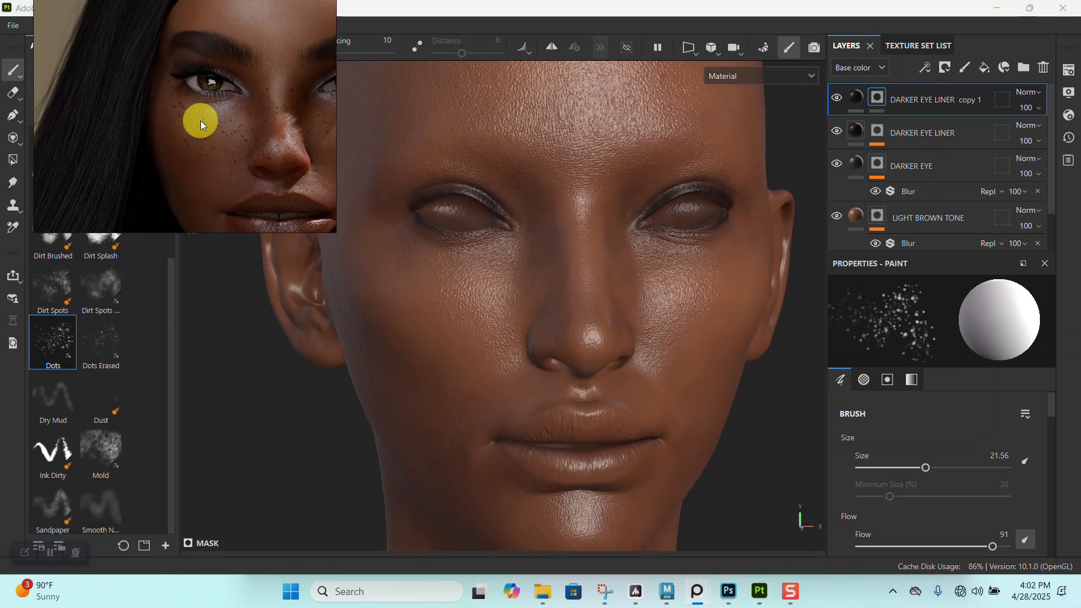
- Enlarge the reference image on the freckled cheek and move it clear of the brush settings
scroll(200, 125, "up", 3)
scroll(200, 141, "up", 2)
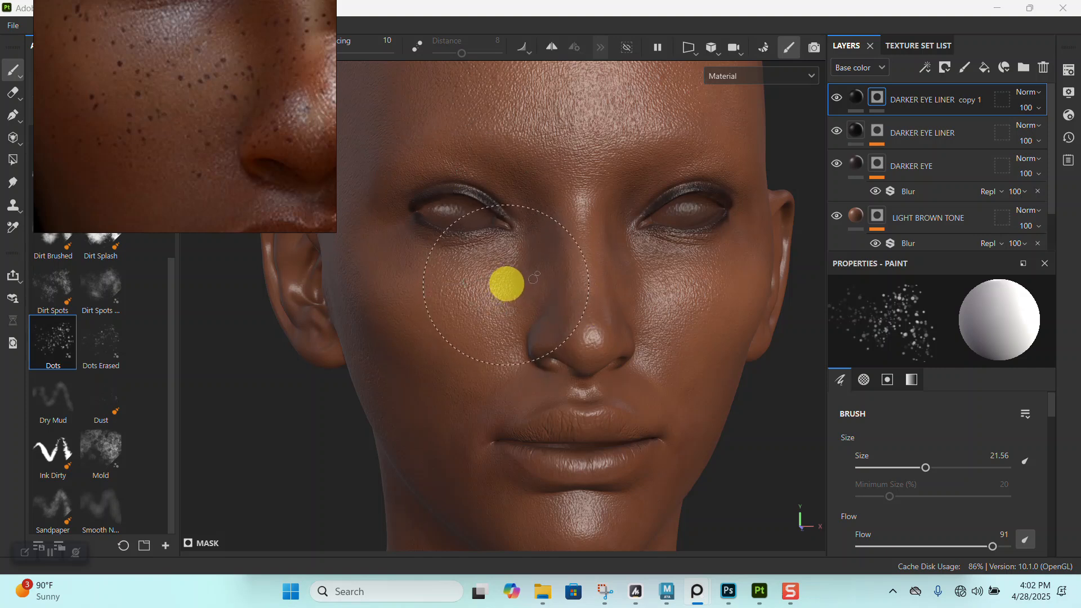
right_click_drag(303, 154, 170, 179)
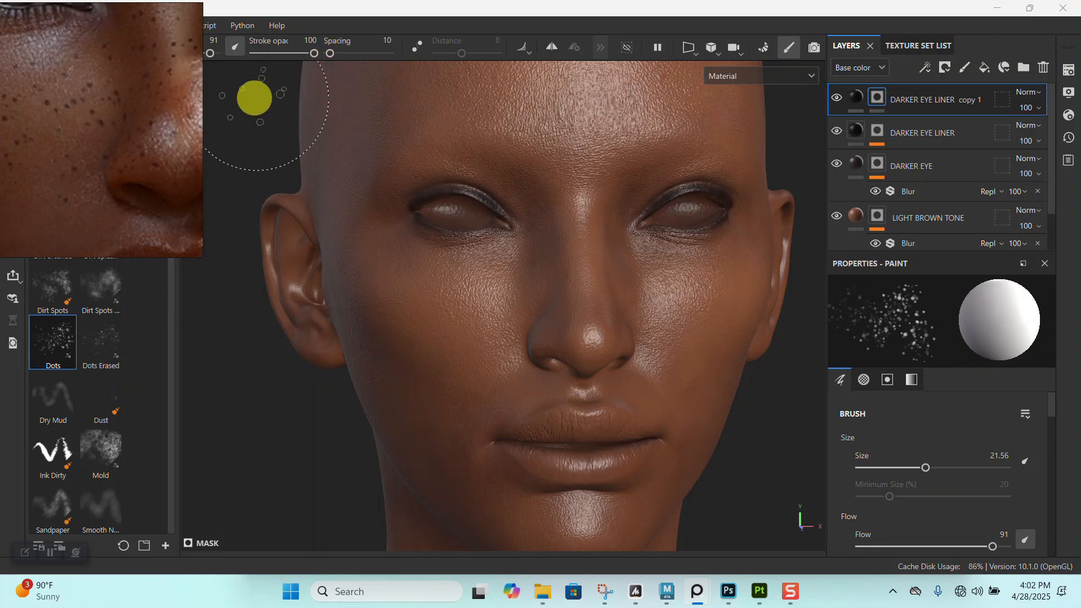
right_click_drag(159, 123, 114, 141)
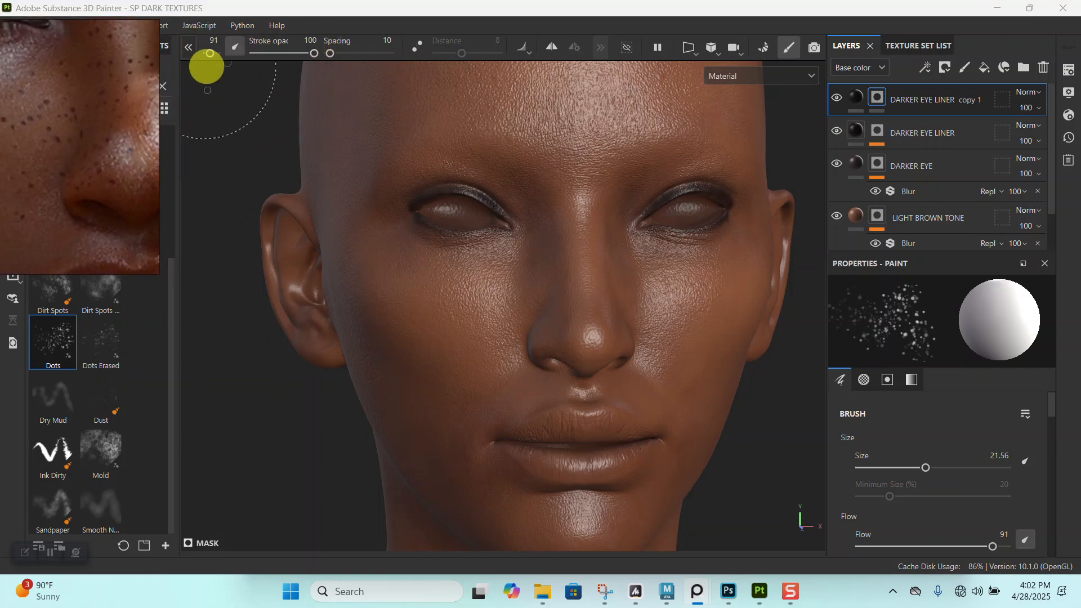
- Set the Dots brush size to 11.76 and its spacing to 104
left_click(189, 51)
left_click_drag(266, 52, 259, 53)
right_click_drag(560, 370, 507, 326, "alt")
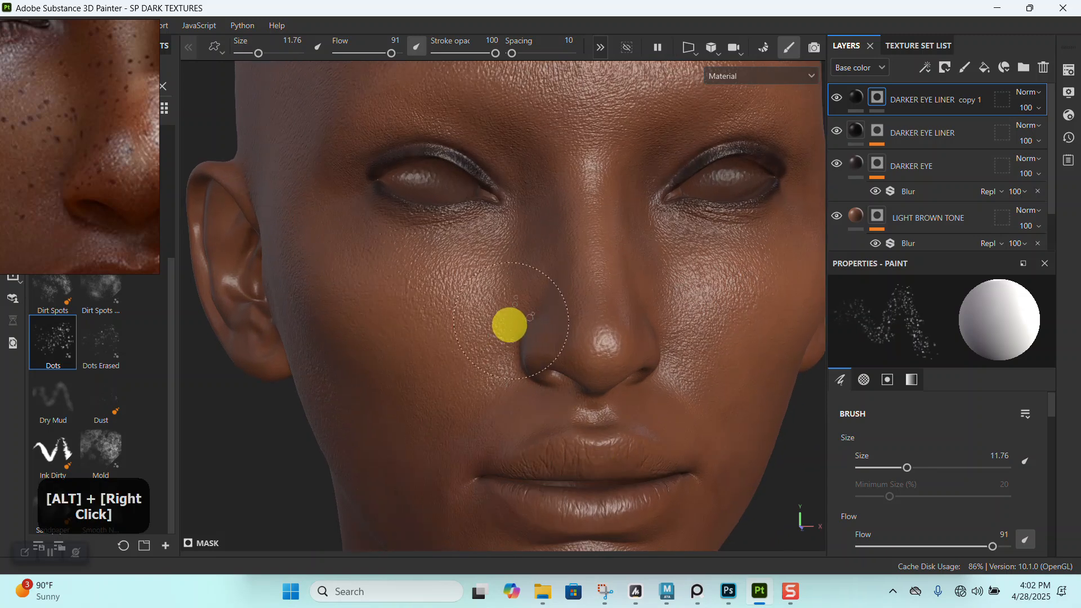
key("ctrl+z")
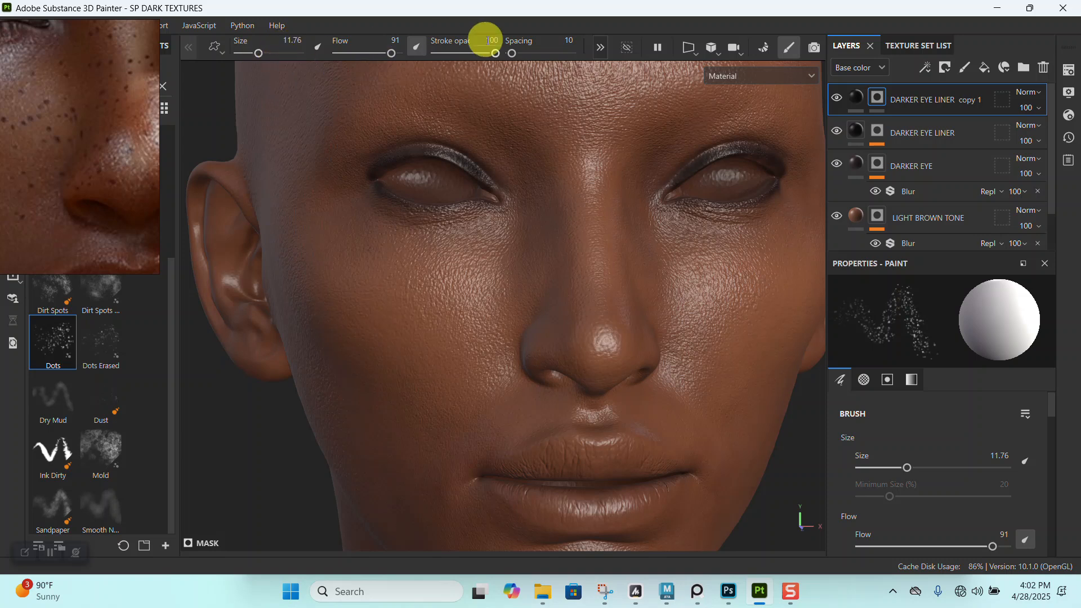
left_click_drag(514, 53, 520, 51)
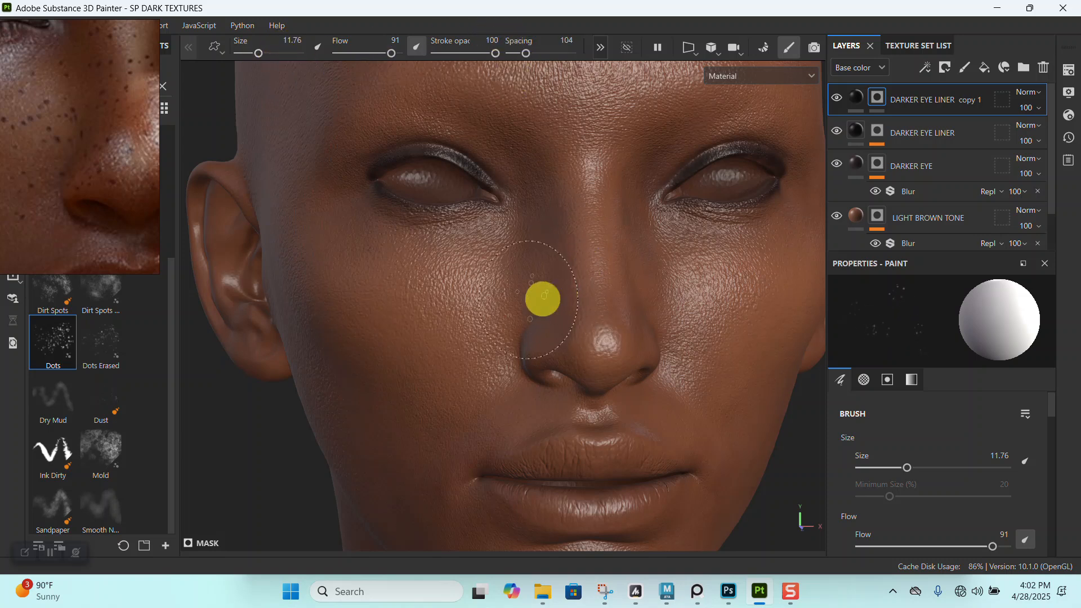
- Try scattering sparse freckle dots across the cheek beside the nose on the DARKER EYE LINER copy 1 mask, and undo them
mouse_move(543, 285)
left_mouse_down()
mouse_move(451, 285)
mouse_move(482, 293)
mouse_move(430, 299)
mouse_move(336, 290)
mouse_move(483, 258)
mouse_move(370, 253)
mouse_move(470, 268)
mouse_move(448, 336)
left_mouse_up()
right_click_drag(72, 234, 206, 231)
right_click_drag(506, 348, 526, 310, "alt")
left_click_drag(525, 309, 511, 272, "alt")
right_click_drag(512, 273, 498, 337, "alt")
left_click_drag(460, 318, 532, 336)
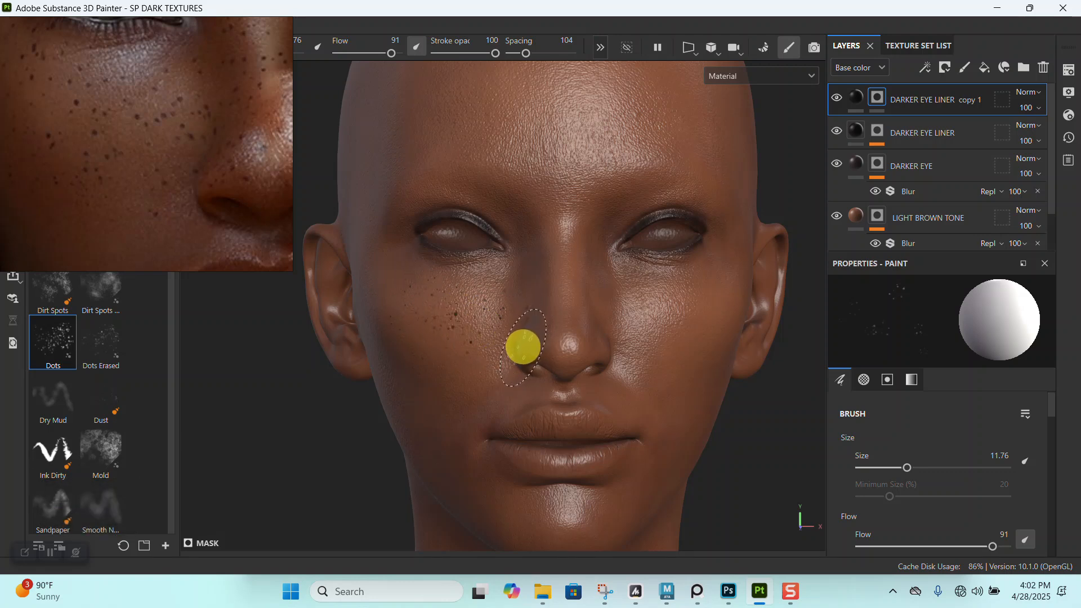
key("ctrl+z")
- Enlarge the Dots brush to a size of 13.17
key("bracketright")
key("bracketright")
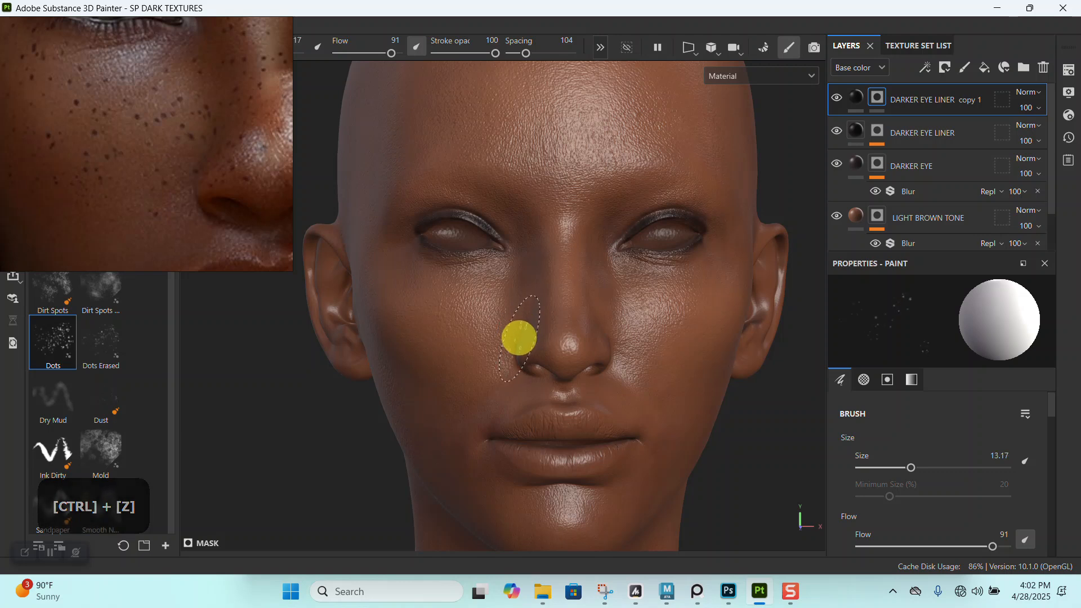
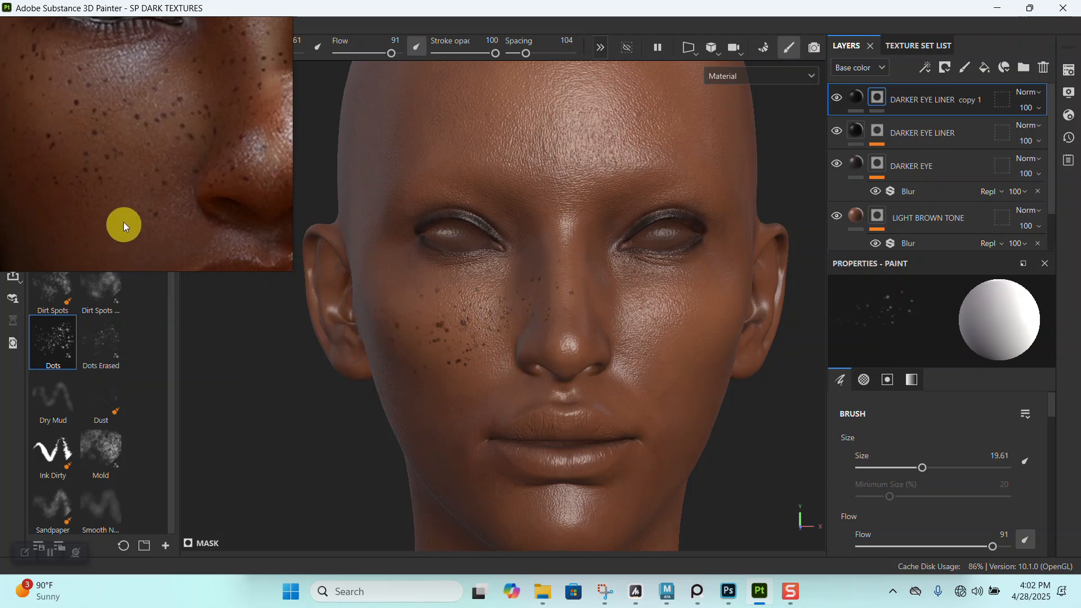
- Shrink the Dots brush to 10.43 and scatter finer freckles across the cheek below the eye
right_click_drag(471, 248, 543, 442, "alt")
left_click_drag(543, 441, 506, 361, "alt")
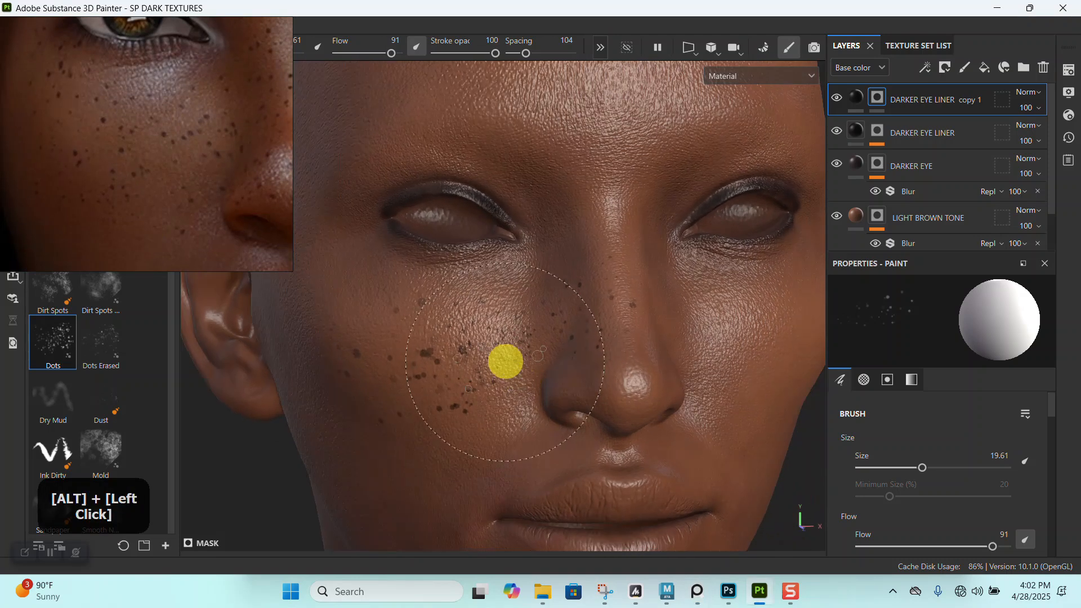
middle_click_drag(505, 360, 519, 326, "alt")
right_click_drag(519, 326, 524, 430, "alt")
left_click_drag(524, 430, 510, 375, "alt")
key("bracketleft")
key("bracketleft")
key("bracketleft")
key("bracketleft")
key("bracketleft")
key("bracketleft")
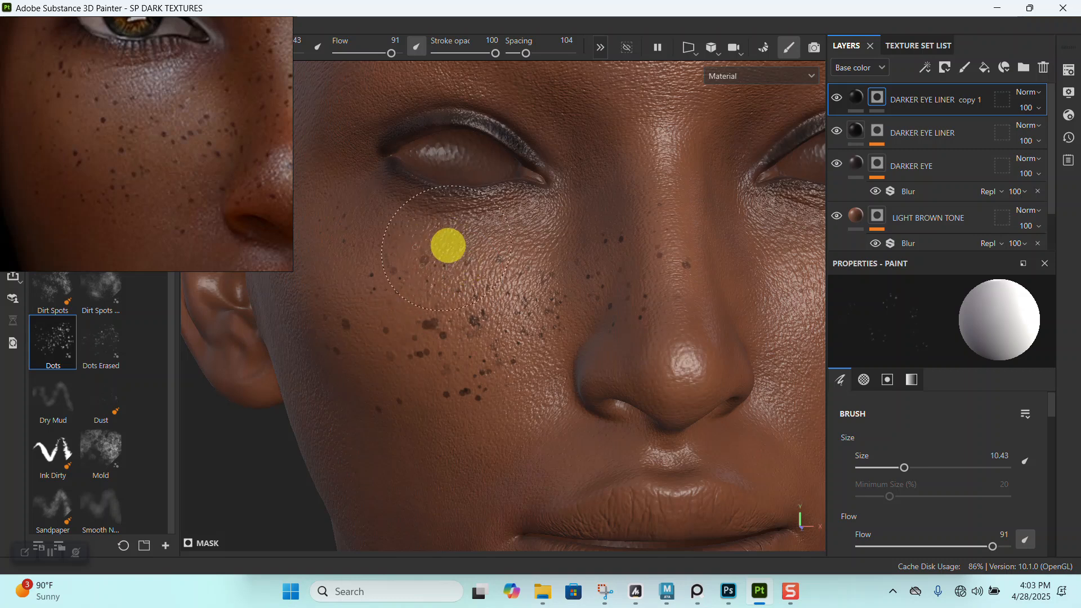
right_click_drag(502, 326, 502, 272, "alt")
left_click_drag(501, 273, 471, 282, "alt")
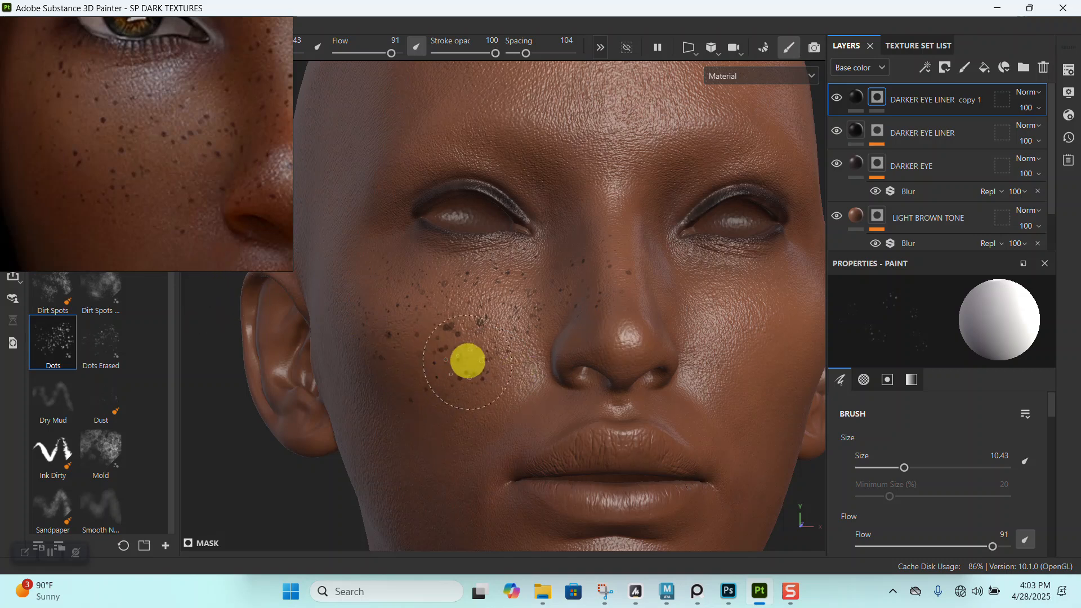
- Add a few sparse freckles to the opposite cheek with the Dots brush at size 14.66
left_click_drag(468, 360, 471, 320, "alt")
right_click_drag(470, 321, 475, 231, "alt")
middle_click_drag(475, 231, 499, 345, "alt")
right_click_drag(499, 345, 572, 338, "alt")
mouse_move(573, 338)
left_mouse_down("alt")
mouse_move(547, 312)
mouse_move(574, 303)
left_mouse_up("alt")
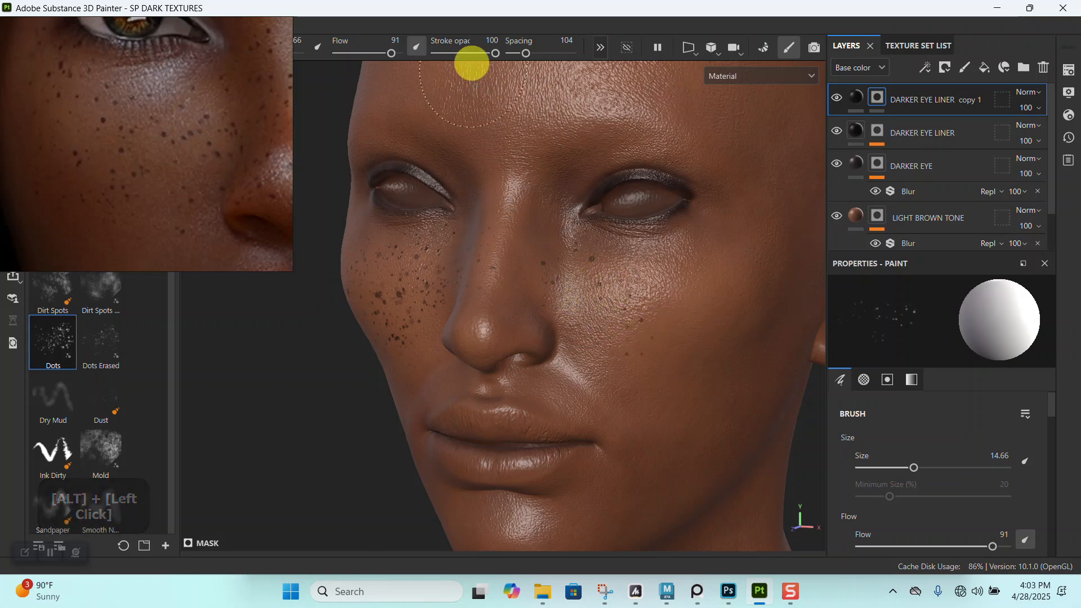
- Set the Dots brush spacing to 66 and its size to 9.18, then scatter fine freckles over the nose using the reference
left_click_drag(523, 53, 519, 53)
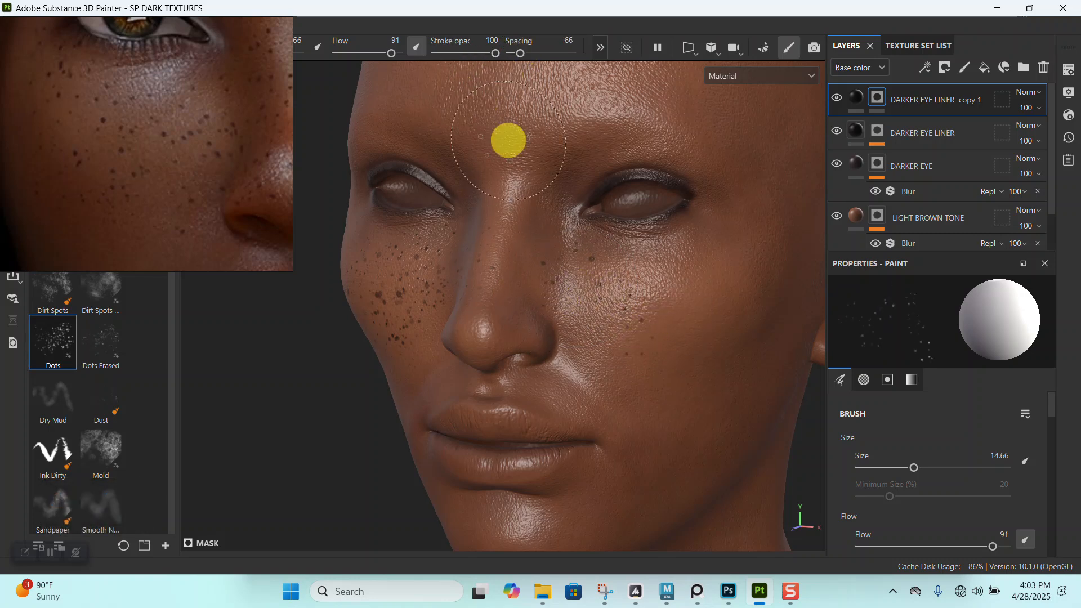
middle_click_drag(257, 179, 73, 173)
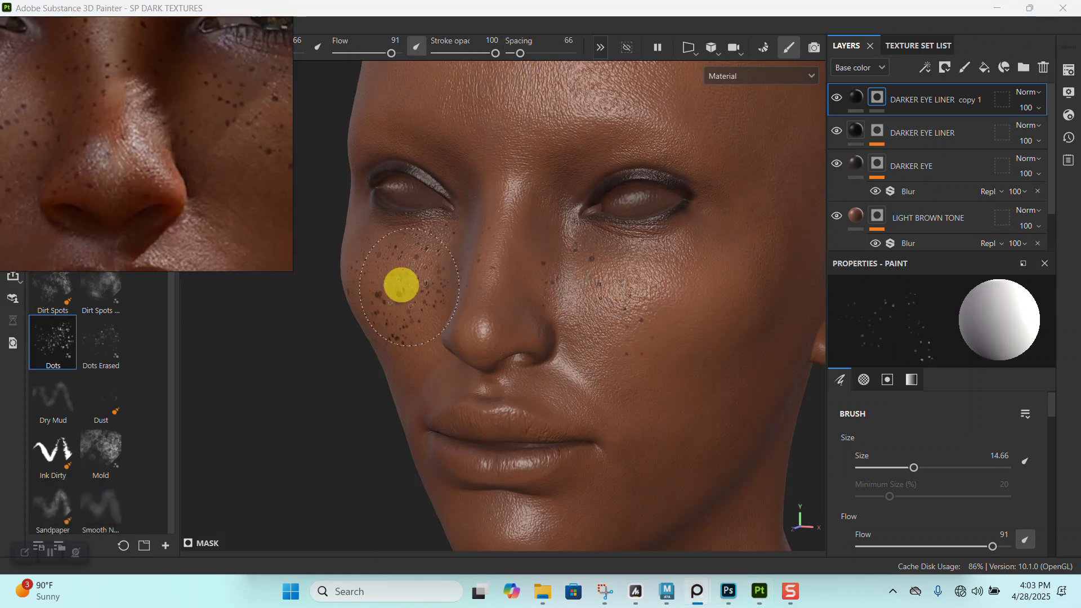
middle_click_drag(574, 335, 555, 304, "alt")
right_click_drag(555, 304, 538, 288, "alt")
left_click_drag(538, 287, 492, 200, "alt")
key("bracketleft")
key("bracketleft")
key("bracketleft")
key("bracketleft")
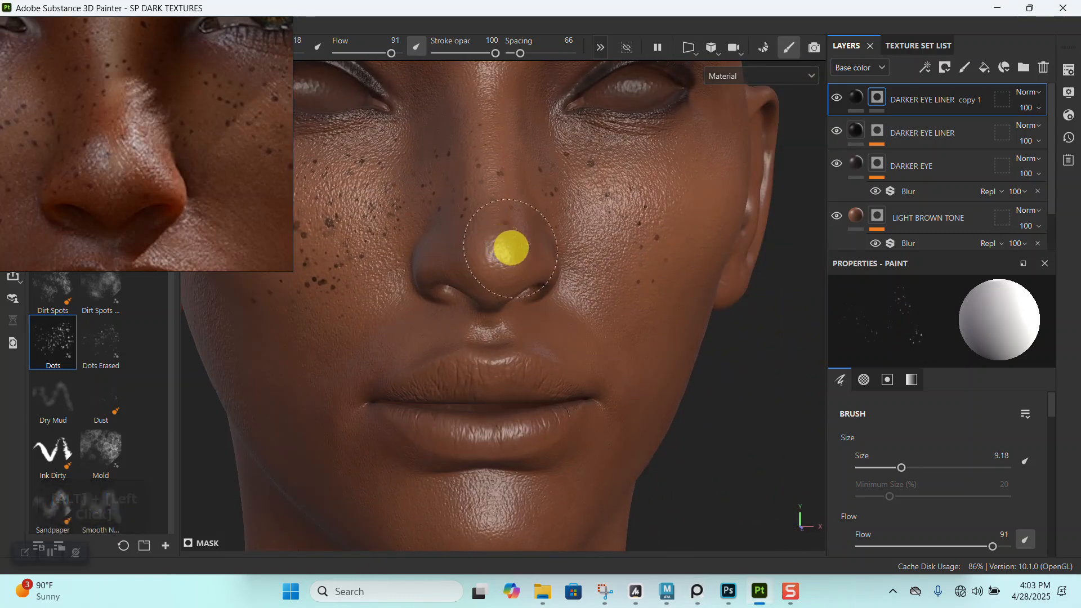
left_click_drag(454, 230, 584, 234, "alt")
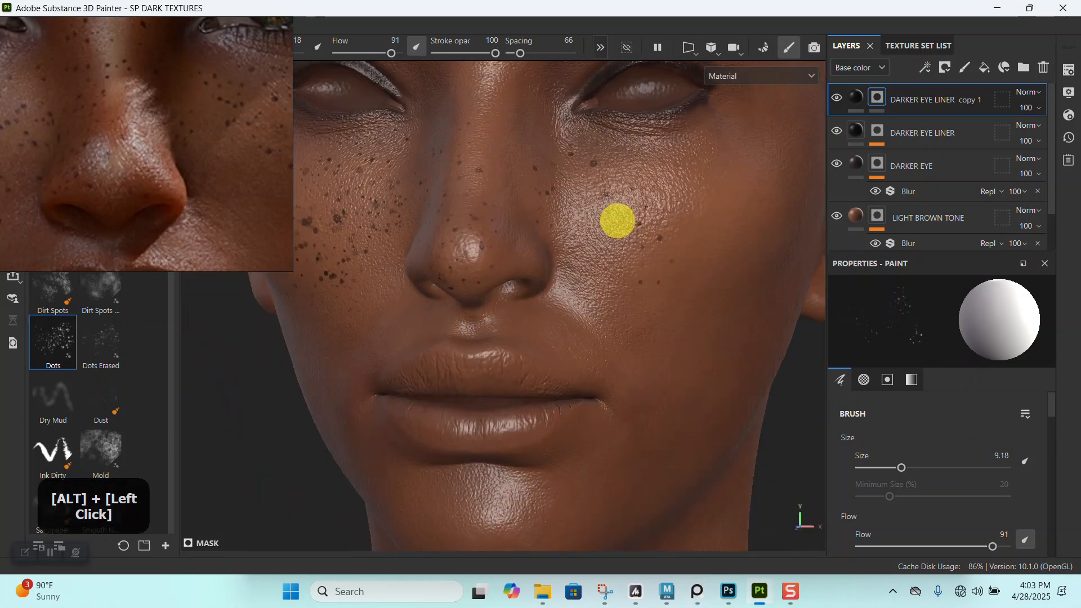
- Fill out the freckles on the opposite cheek and nose bridge, varying the Dots brush between 11.76 and 17.88 and finishing at 16.23
middle_click_drag(584, 234, 545, 248, "alt")
key("bracketright")
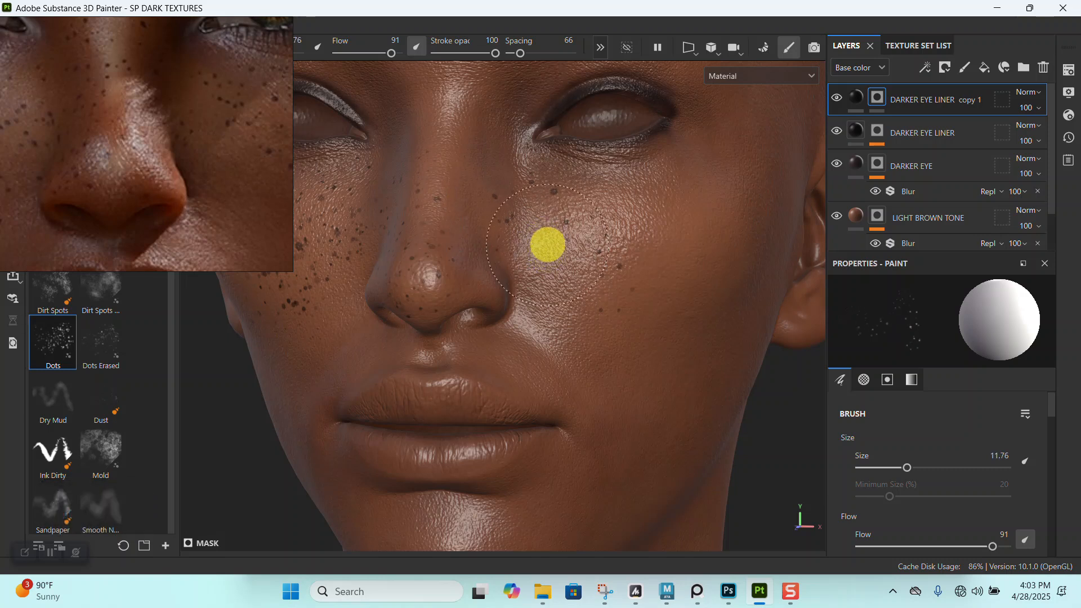
left_click_drag(616, 242, 615, 300)
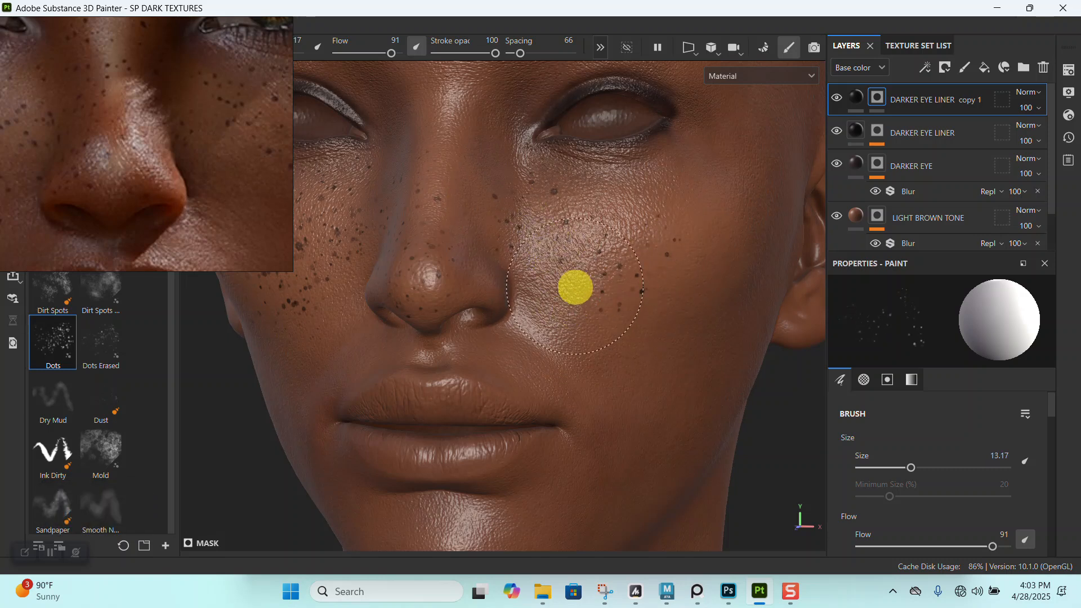
key("bracketright")
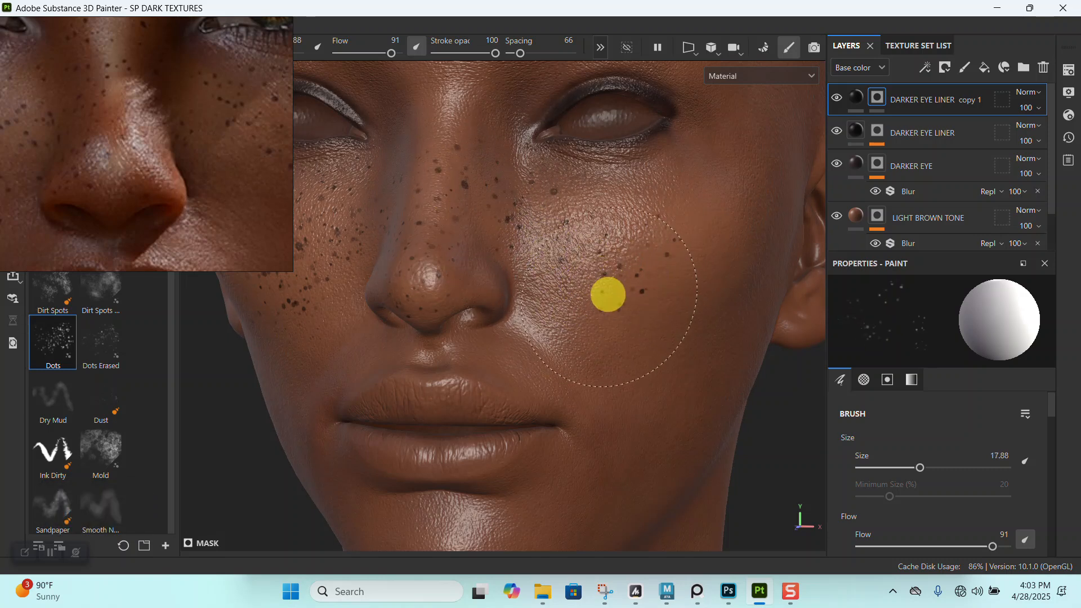
key("bracketleft")
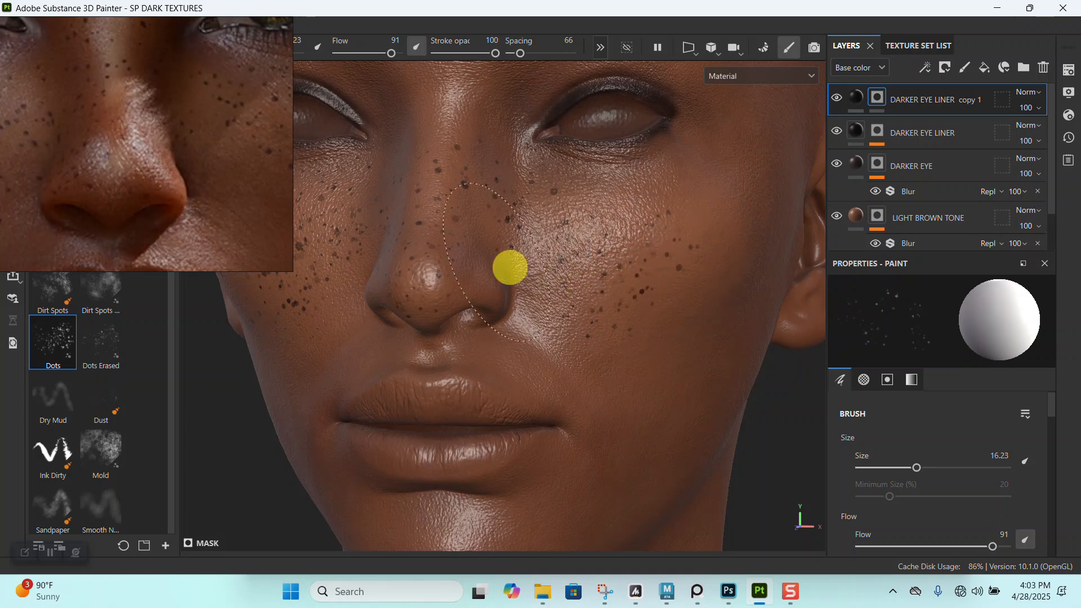
- Examine the freckle coverage on both cheeks and the nose against the full reference face
right_click_drag(592, 193, 584, 158, "alt")
left_click_drag(584, 157, 538, 162, "alt")
right_click_drag(538, 162, 511, 225, "alt")
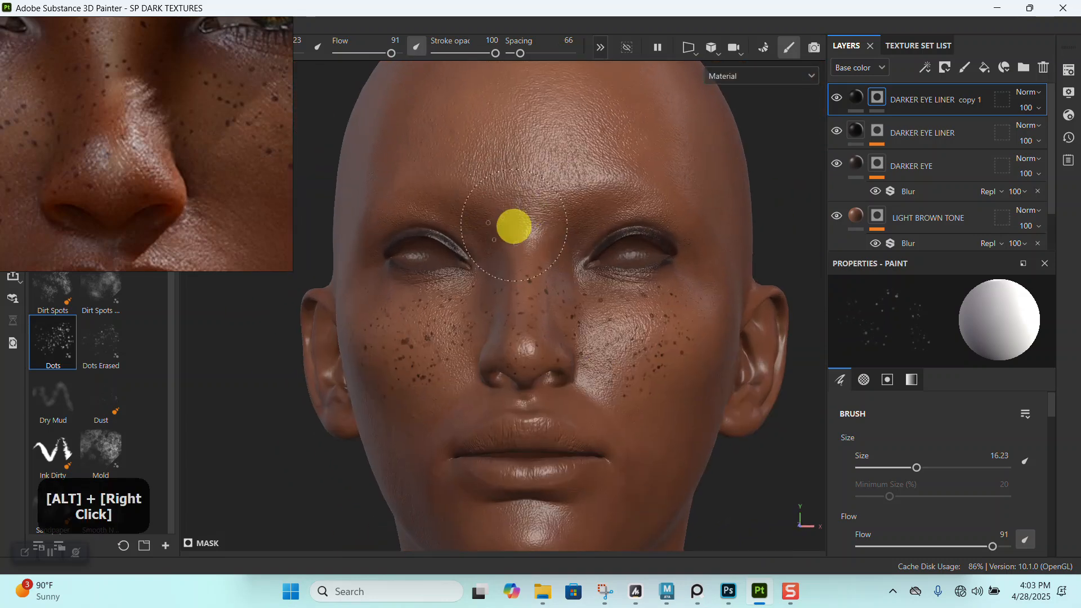
right_click_drag(560, 299, 563, 420, "alt")
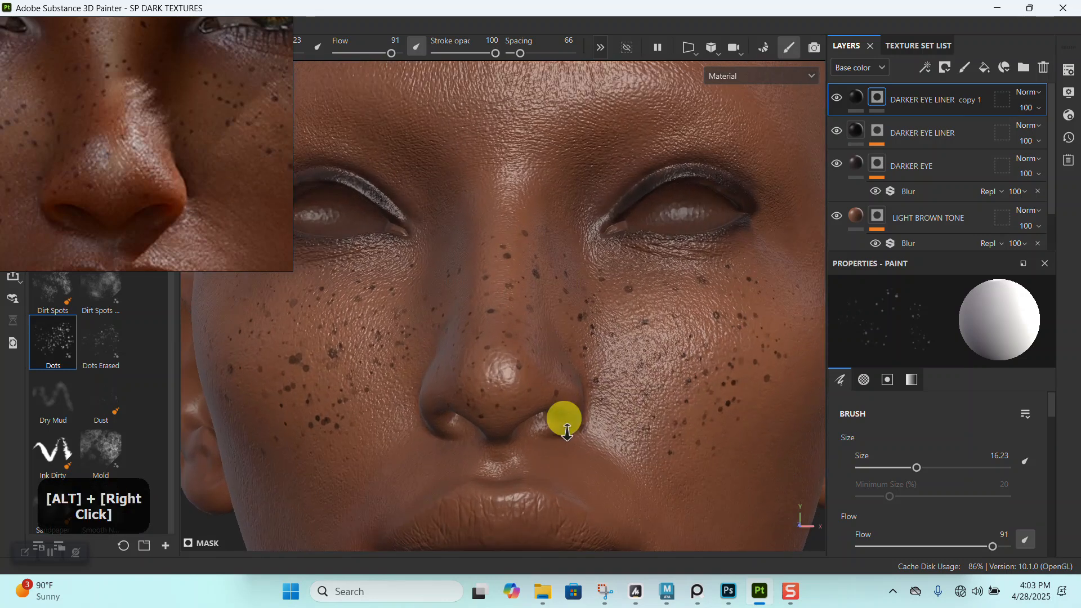
middle_click_drag(562, 420, 554, 231, "alt")
right_click_drag(554, 230, 553, 256, "alt")
scroll(95, 114, "down", 4)
left_click_drag(603, 315, 616, 334, "alt")
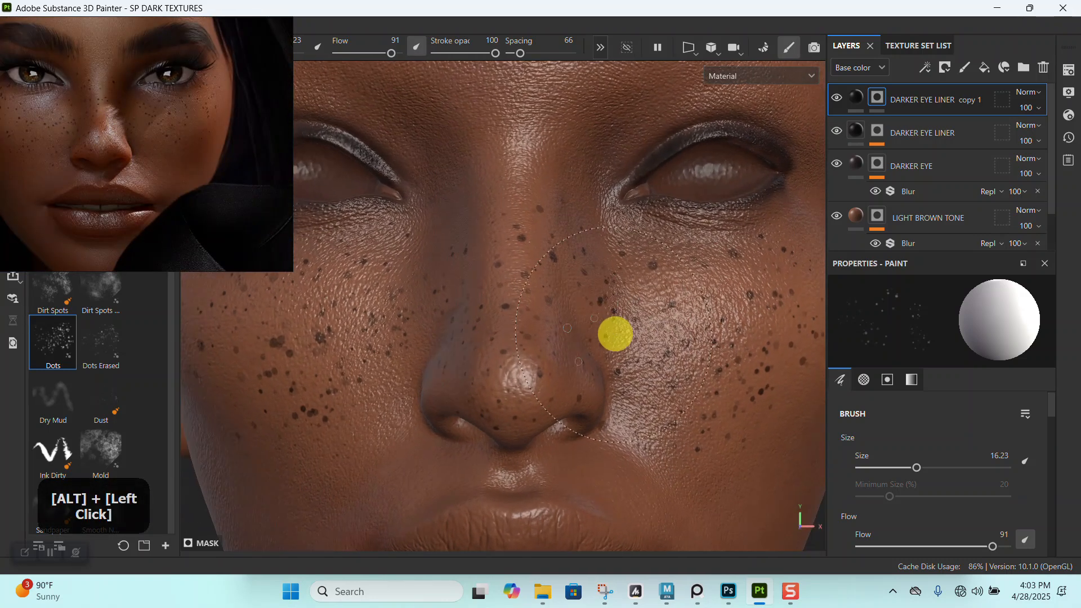
- Change the DARKER EYE LINER copy 1 fill's base color to dark brown 311908
left_click(857, 97)
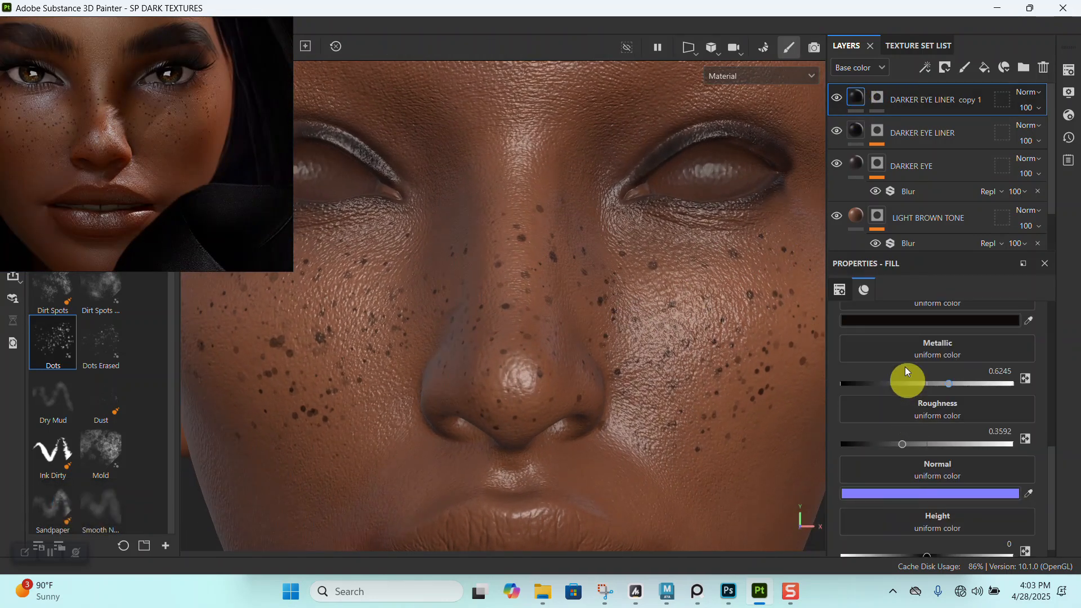
left_click(896, 320)
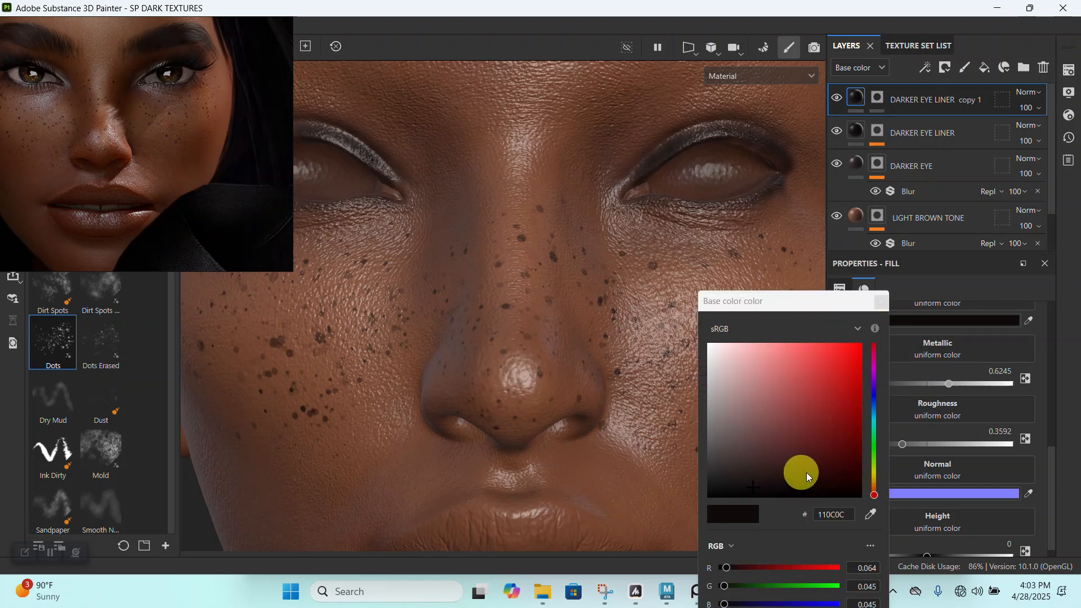
left_click(873, 487)
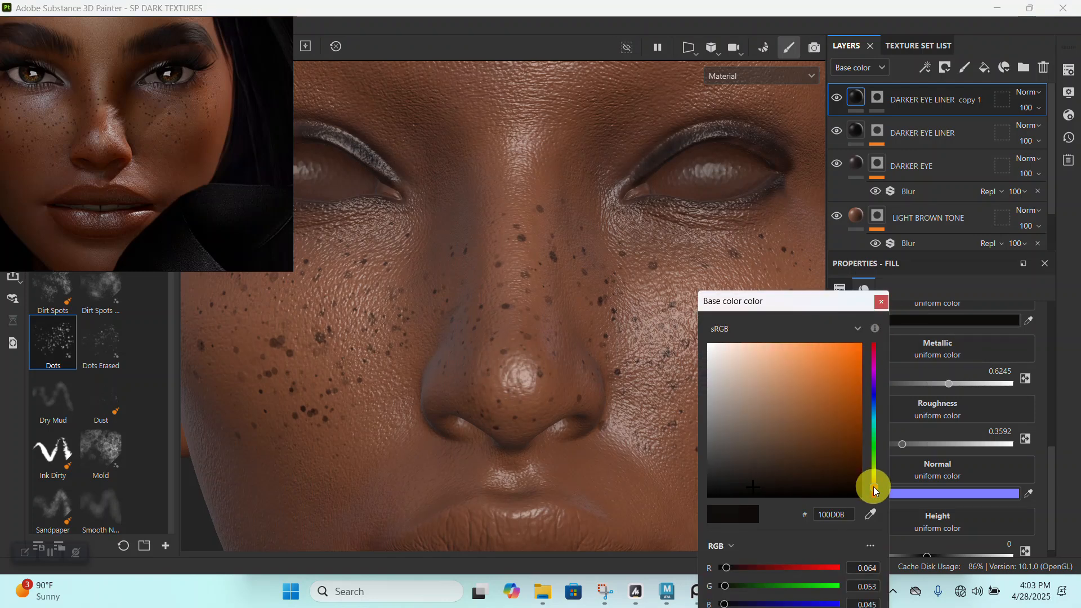
left_click(818, 476)
mouse_move(819, 476)
left_mouse_down()
mouse_move(829, 467)
mouse_move(819, 421)
mouse_move(819, 475)
mouse_move(838, 467)
left_mouse_up()
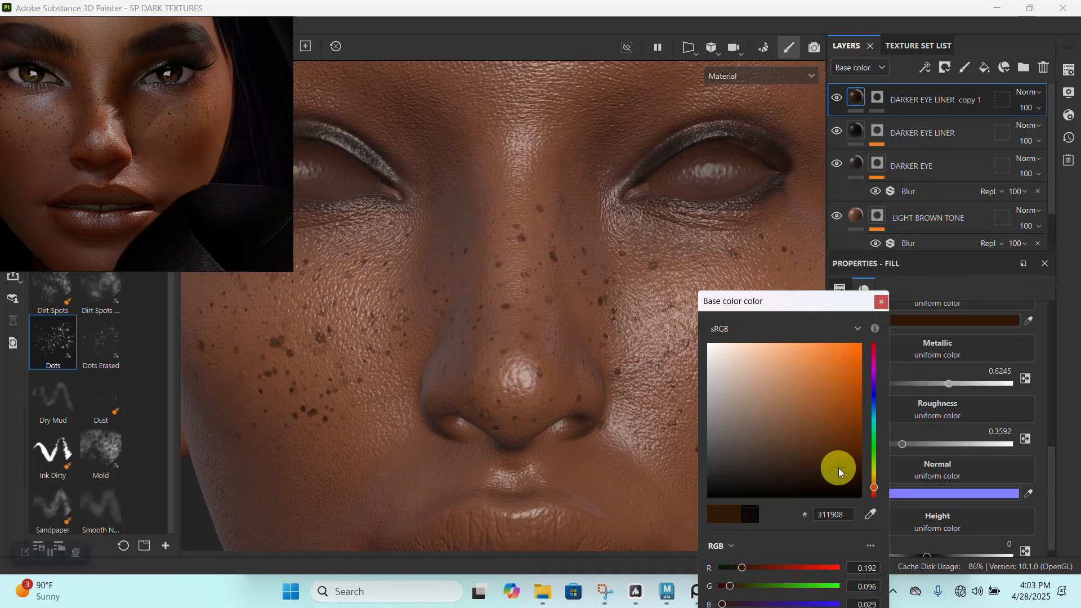
left_click(882, 302)
- Compare the brown freckles with the reference portrait from close up and from a distance
right_click_drag(337, 186, 315, 194, "alt")
scroll(136, 95, "up", 6)
right_click_drag(595, 381, 619, 410, "alt")
middle_click_drag(619, 410, 616, 388, "alt")
scroll(162, 152, "down", 5)
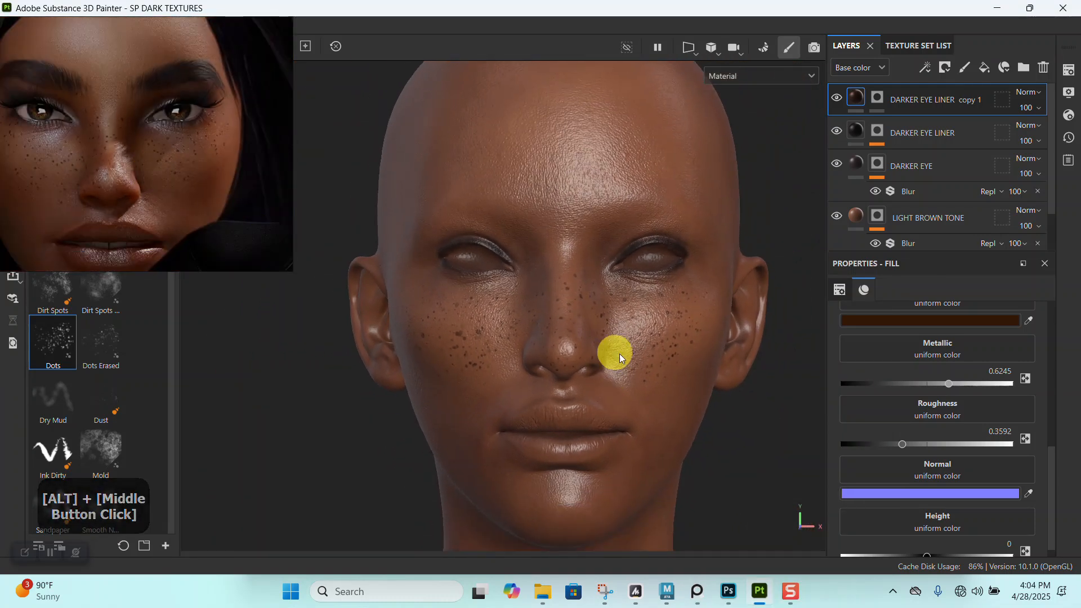
middle_click_drag(108, 177, 129, 173)
right_click_drag(618, 433, 627, 403, "alt")
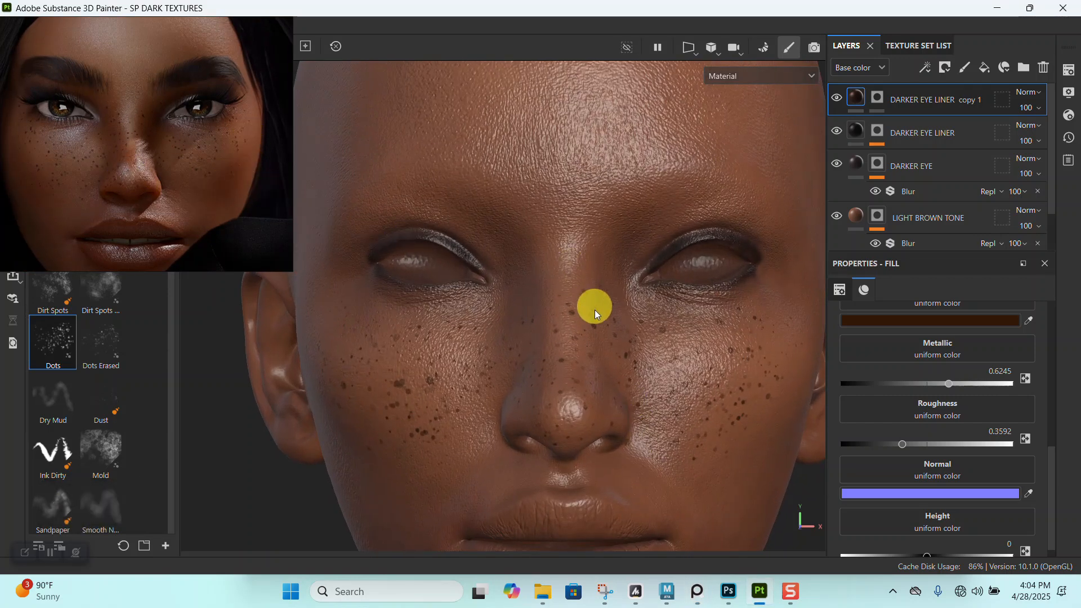
- Return to the DARKER EYE LINER copy 1 mask and undo the last change
left_click(877, 97)
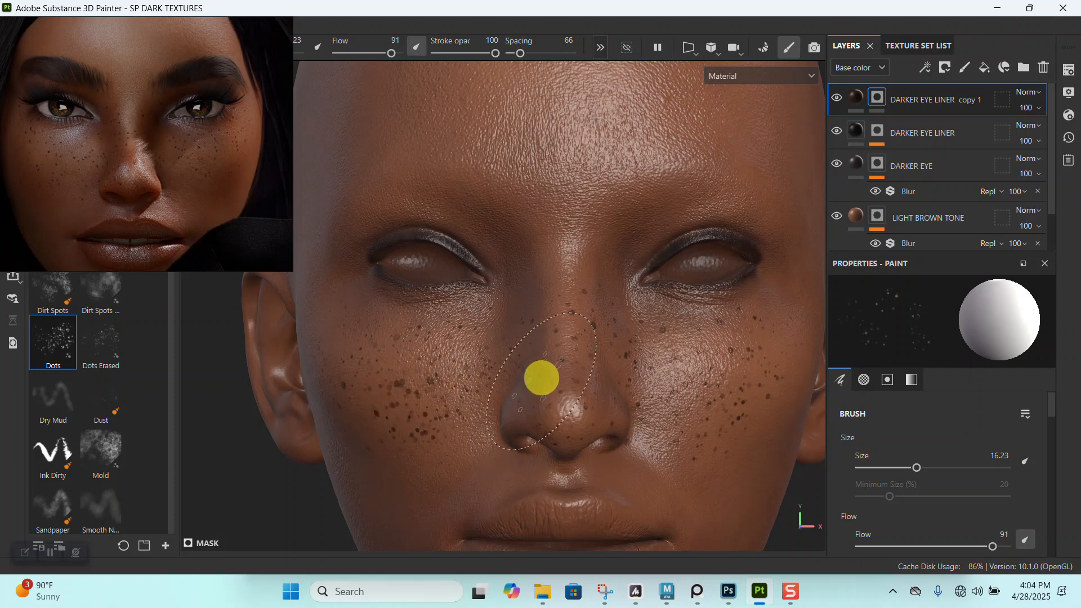
key("ctrl+z")
left_click_drag(541, 388, 574, 396, "alt")
middle_click_drag(574, 395, 618, 389, "alt")
left_click_drag(618, 388, 505, 386, "alt")
middle_click_drag(505, 386, 548, 379, "alt")
right_click_drag(548, 379, 473, 350, "alt")
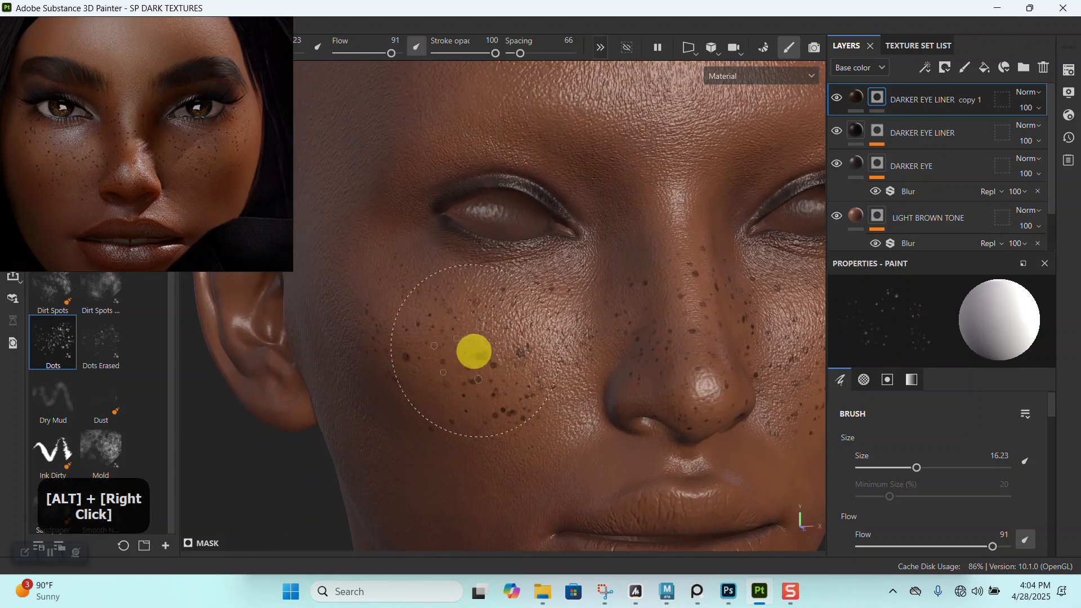
- Reduce the Dots brush to 9.18 and touch up the freckles on both cheeks with smaller dots
key("bracketleft")
key("bracketleft")
key("bracketleft")
key("bracketleft")
key("bracketleft")
key("bracketleft")
key("bracketleft")
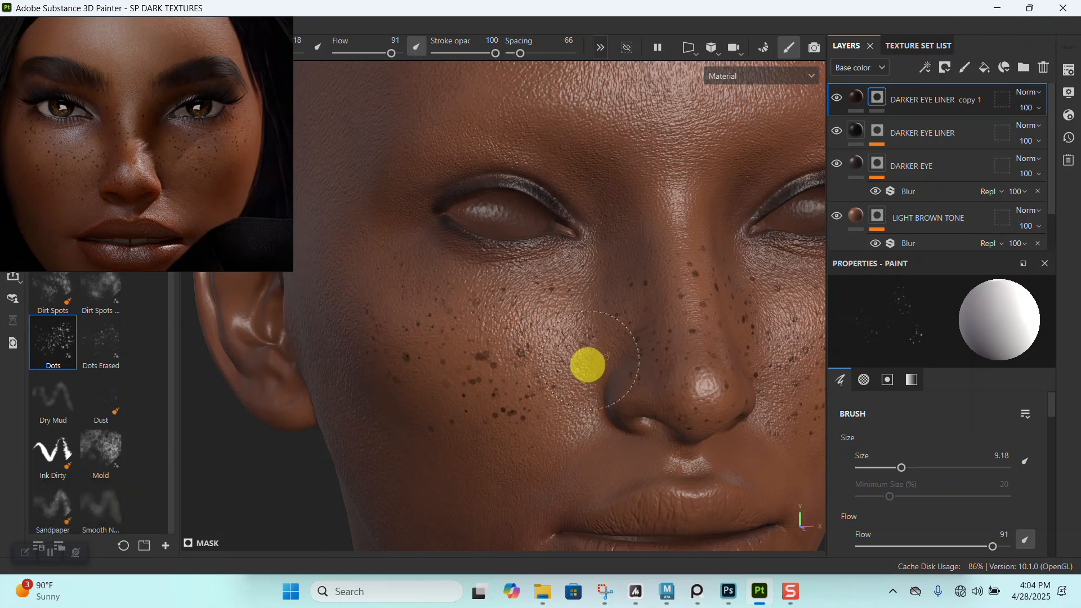
left_click_drag(570, 308, 688, 338, "alt")
middle_click_drag(688, 338, 497, 299, "alt")
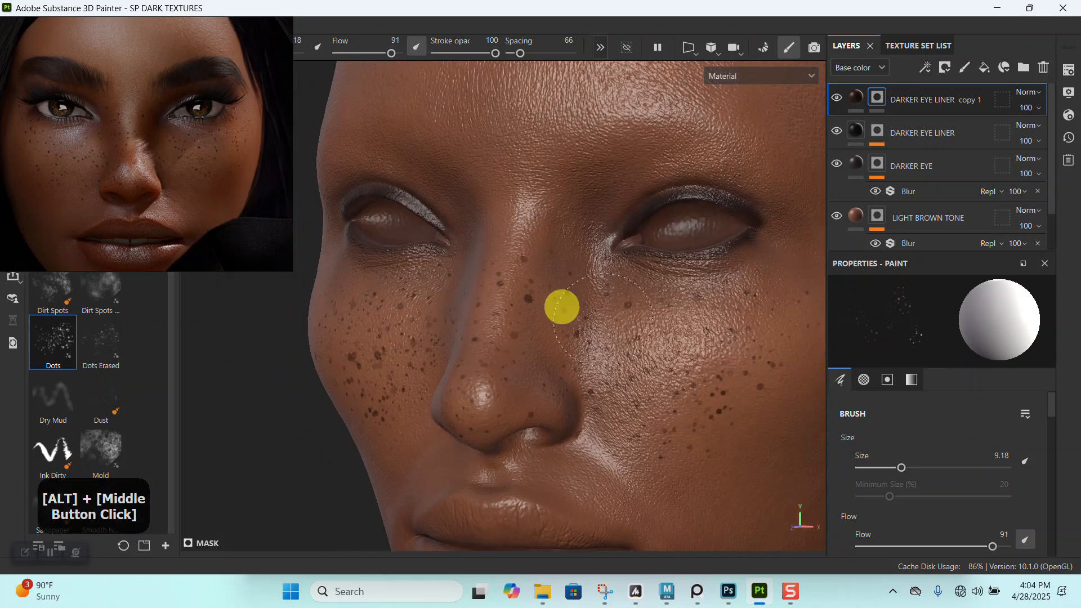
right_click_drag(577, 377, 375, 286, "alt")
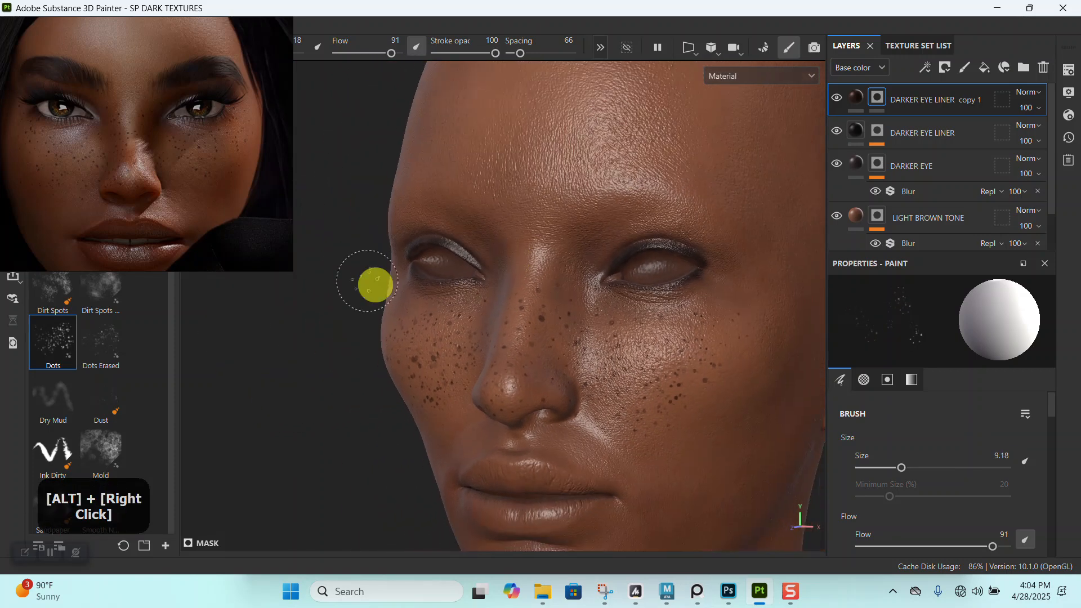
middle_click(565, 330, "alt")
right_click_drag(565, 331, 596, 430, "alt")
left_click_drag(597, 430, 586, 309, "alt")
right_click_drag(586, 310, 685, 290, "alt")
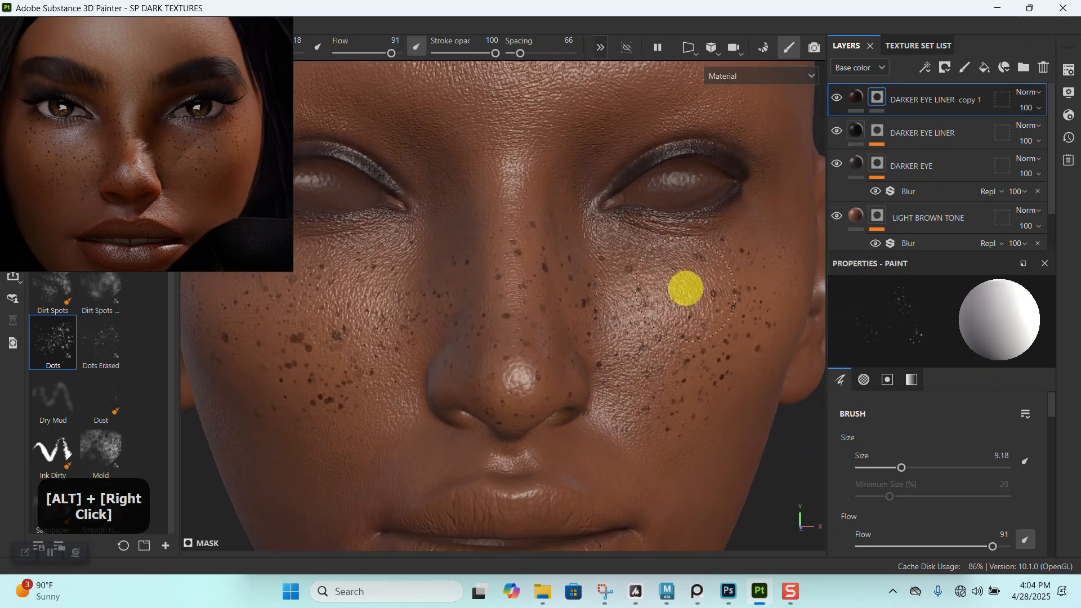
- Rename the DARKER EYE LINER copy 1 layer to FRECKLES
double_click(912, 100)
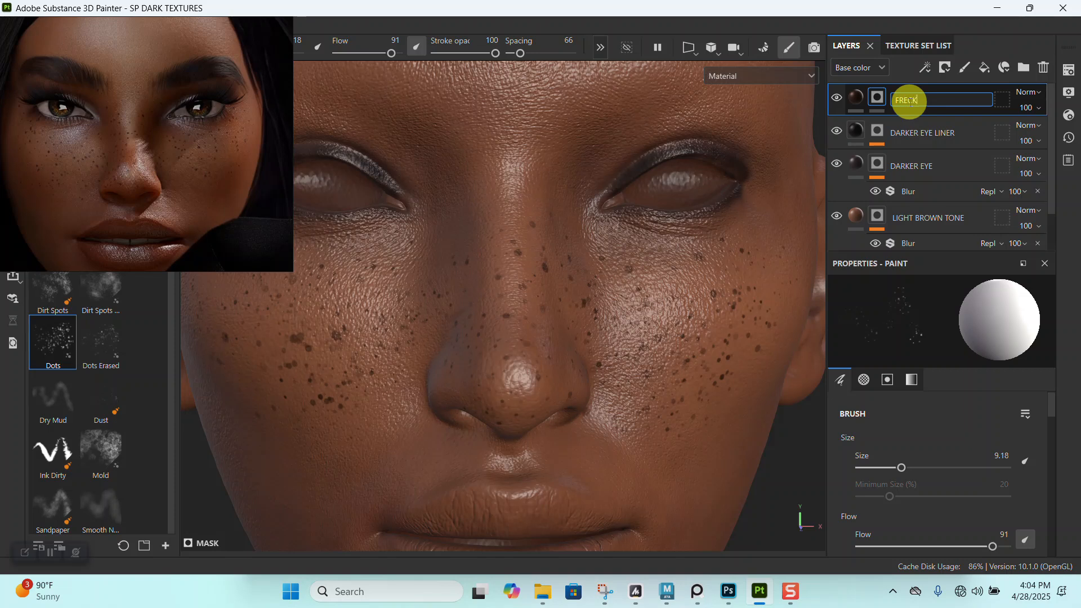
key("Return")
right_click_drag(527, 389, 504, 327, "alt")
left_click_drag(524, 354, 547, 378, "alt")
middle_click_drag(546, 371, 582, 291, "alt")
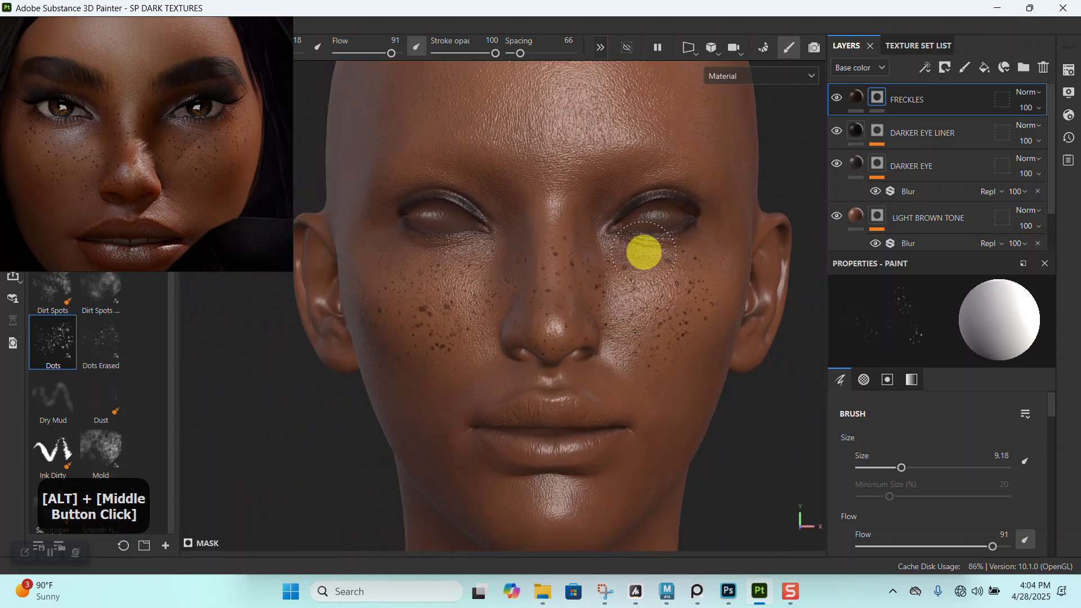
- Duplicate the DARKER EYE LINER layer and name the copy SLIVER EYE MASCARA
left_click(904, 137)
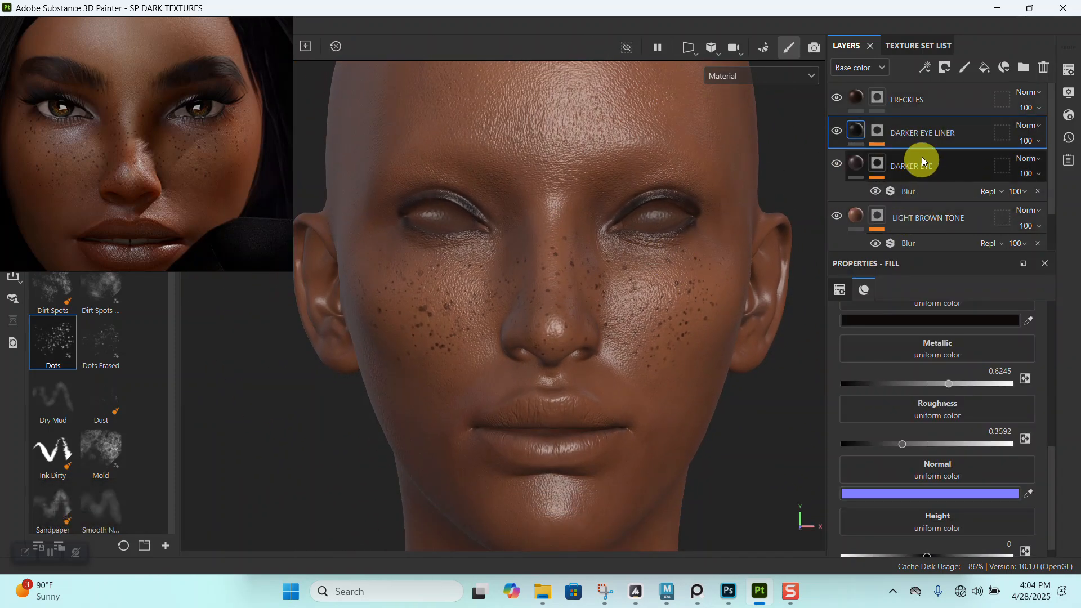
key("ctrl+d")
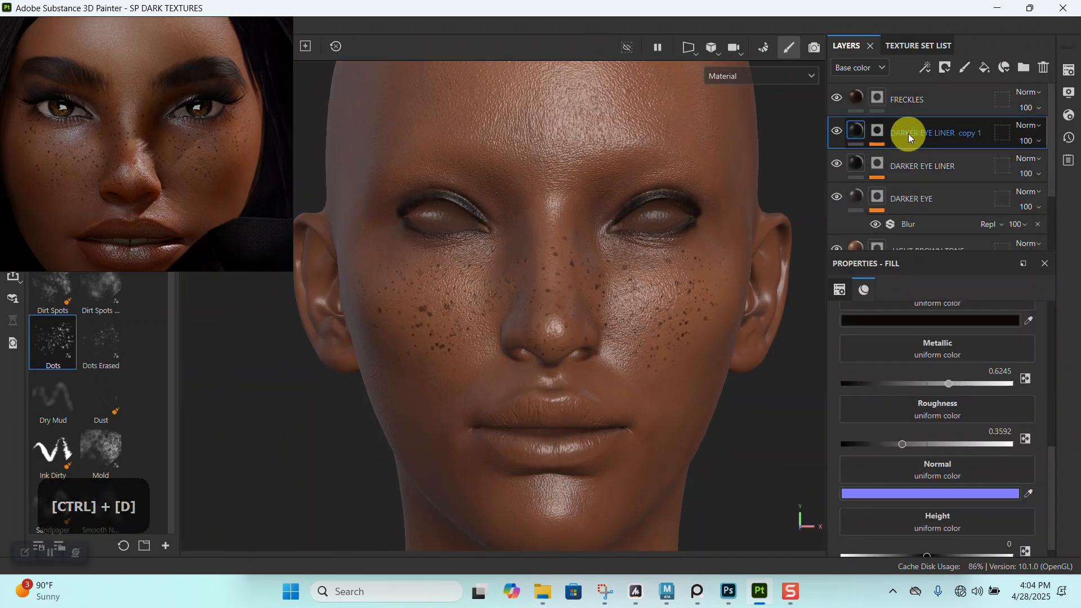
double_click(909, 134)
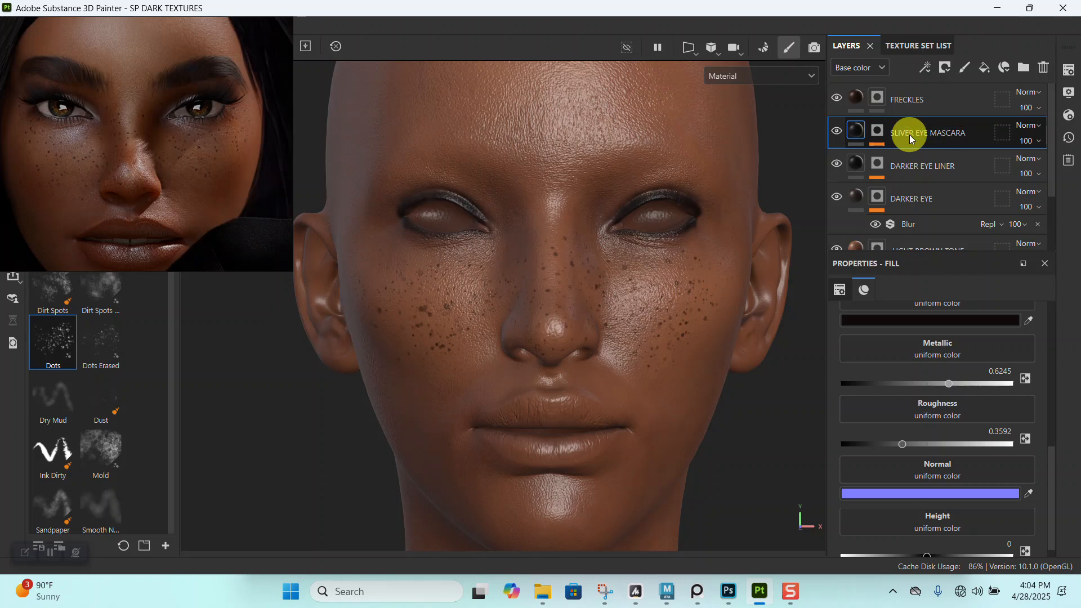
- Replace the SLIVER EYE MASCARA layer's mask with a new black mask
right_click_drag(519, 321, 586, 410, "alt")
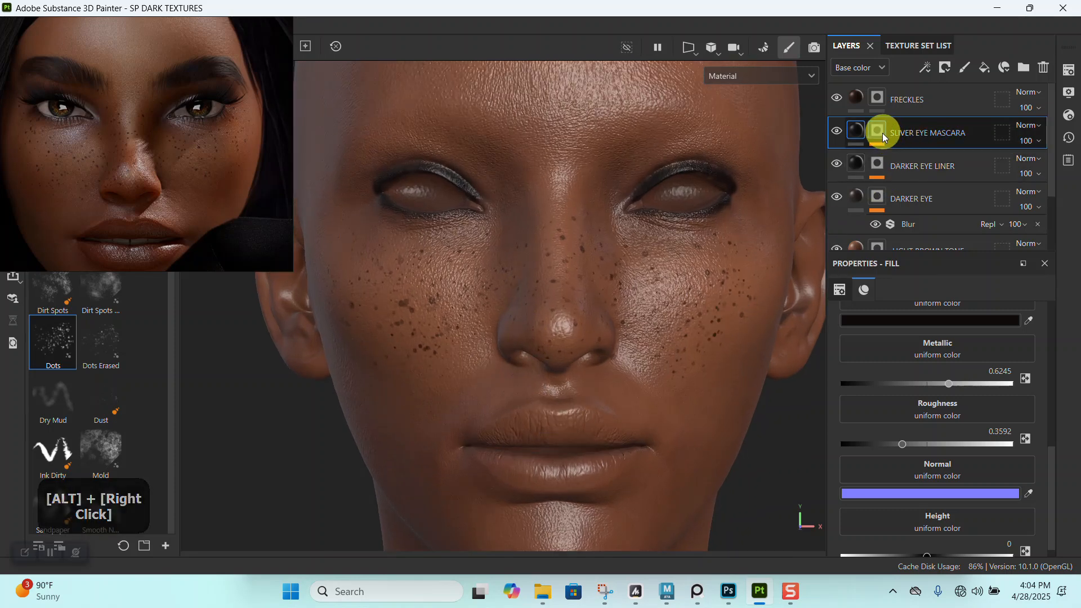
left_click(879, 132)
right_click(879, 132)
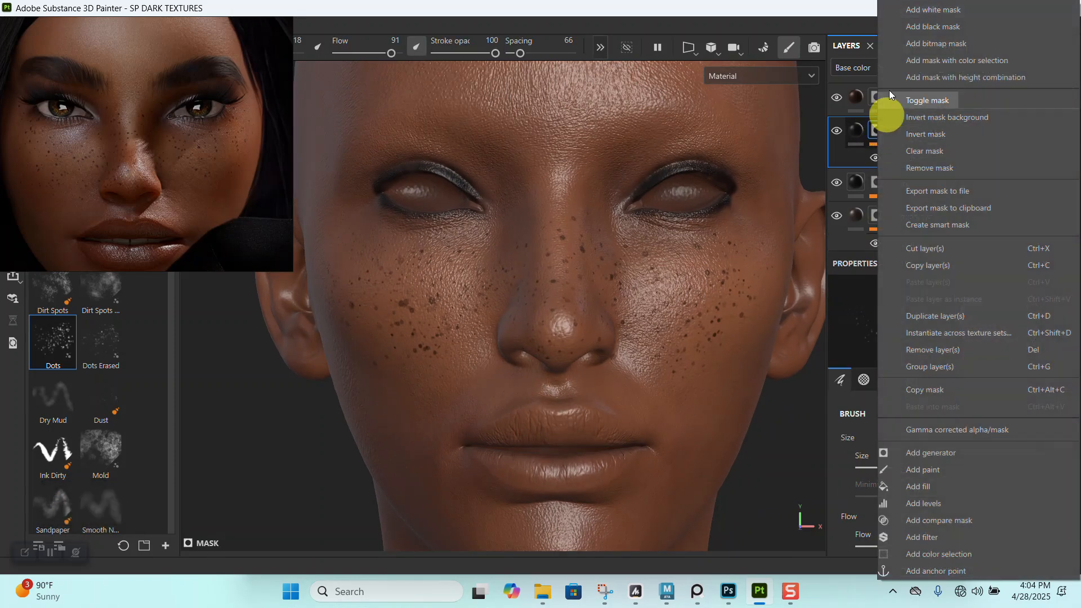
left_click(911, 29)
right_click_drag(664, 204, 623, 345, "alt")
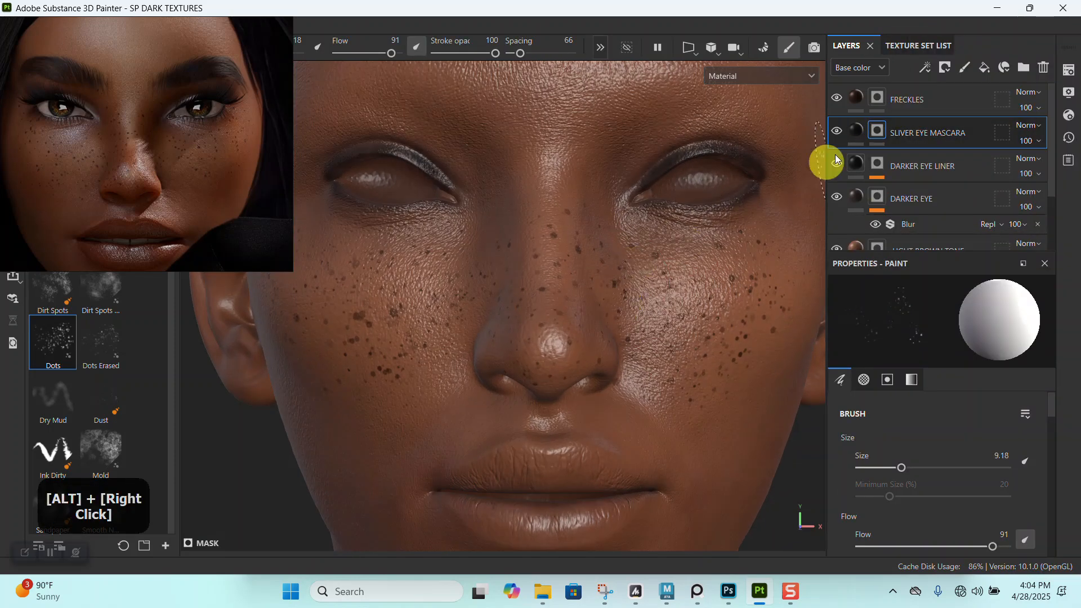
- Change the SLIVER EYE MASCARA fill's base color from black to a near-white silver tone
left_click(853, 130)
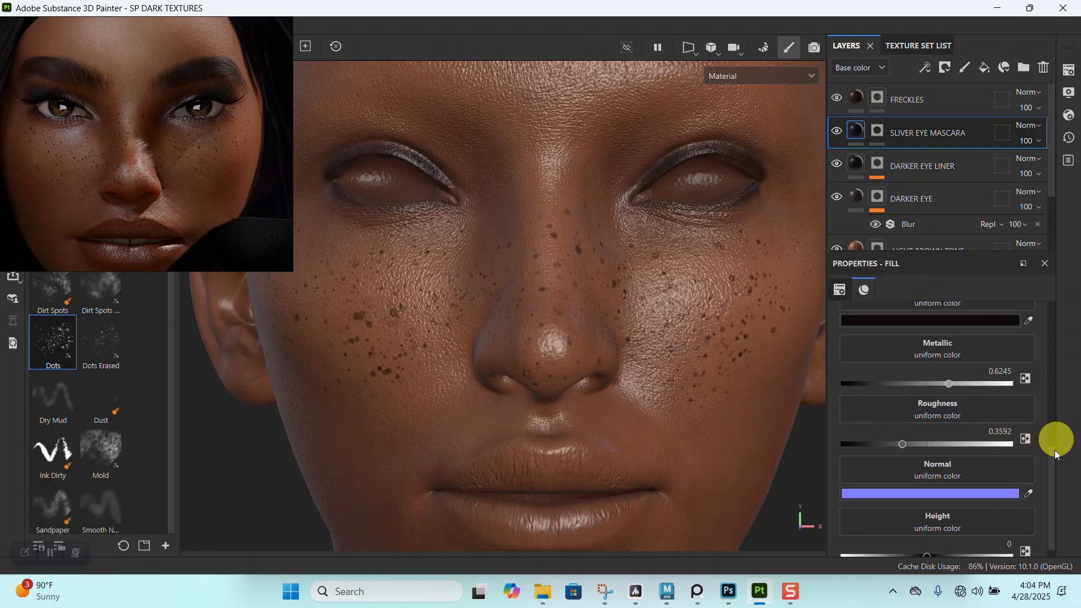
left_click(920, 322)
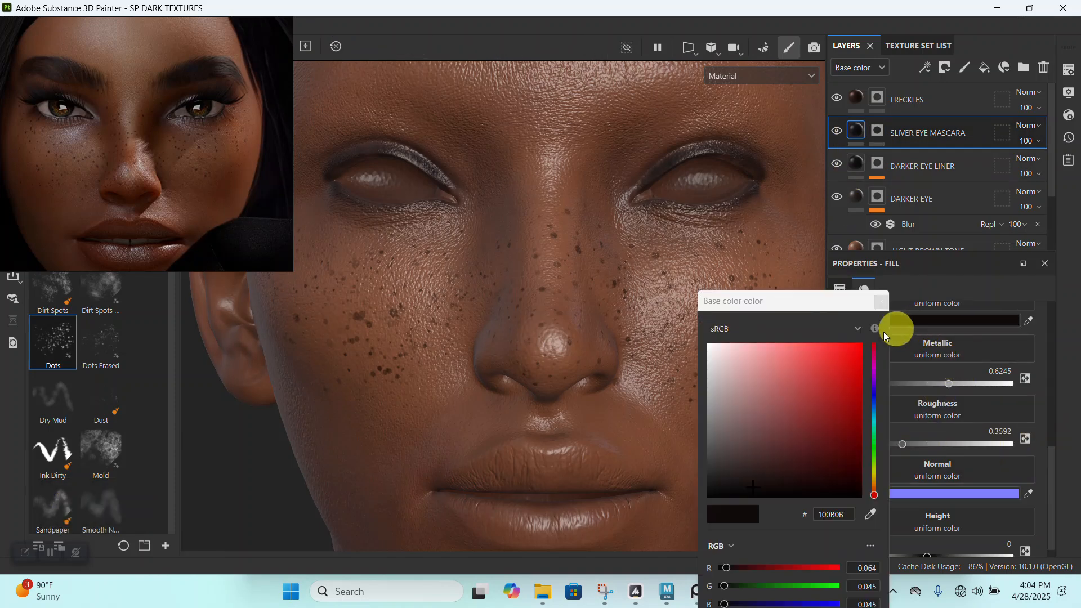
left_click(711, 372)
left_click_drag(711, 374, 702, 362)
left_click(881, 302)
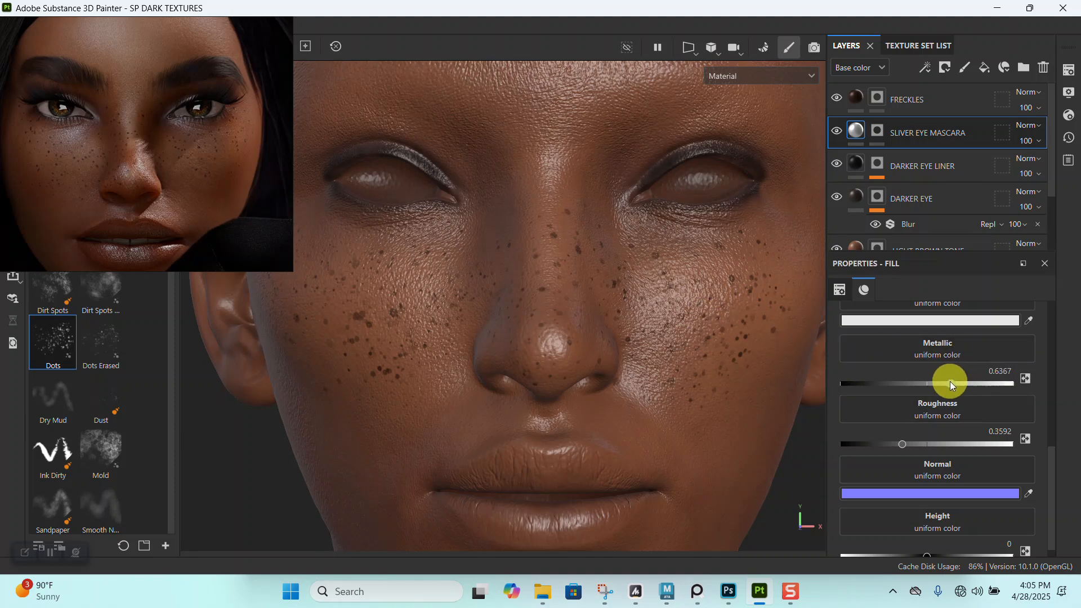
- Target the SLIVER EYE MASCARA mask for painting and pick the Dirt 1 brush at size 9.43
key("1")
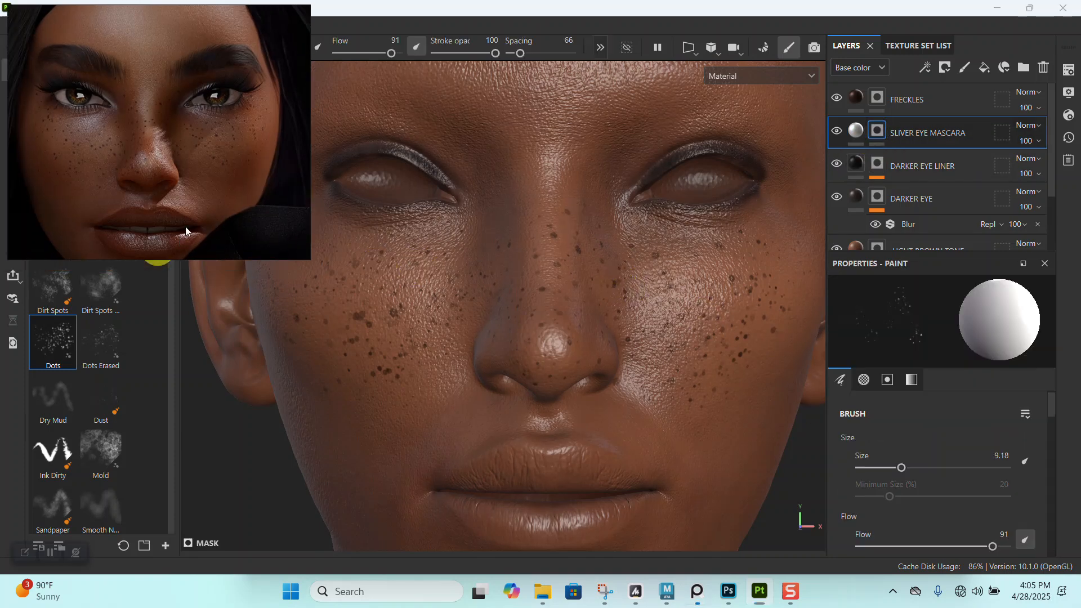
scroll(168, 316, "up", 1)
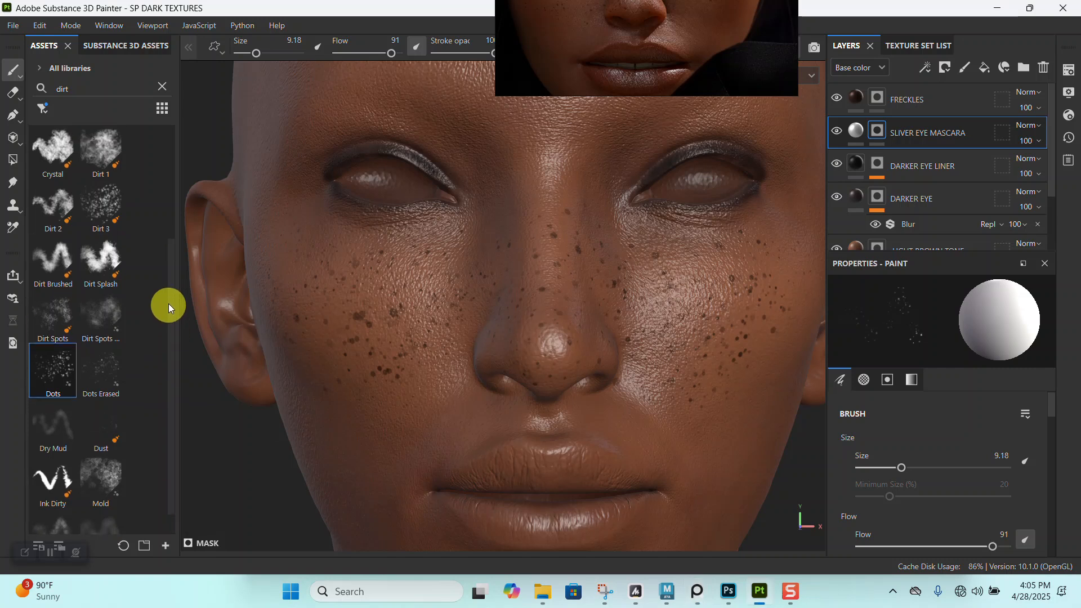
left_click(92, 165)
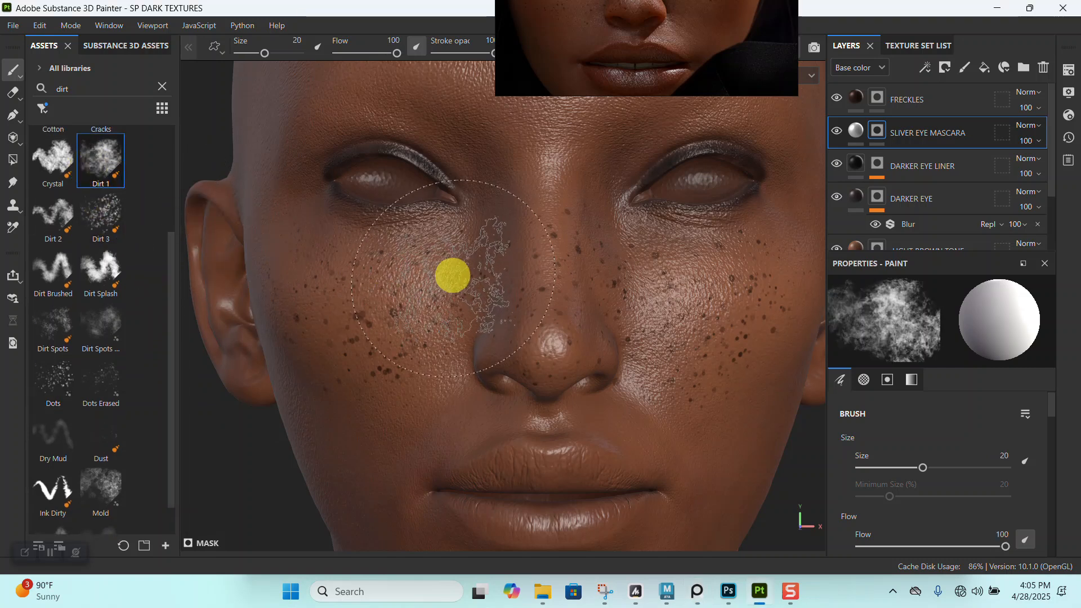
right_click_drag(458, 280, 420, 255, "ctrl")
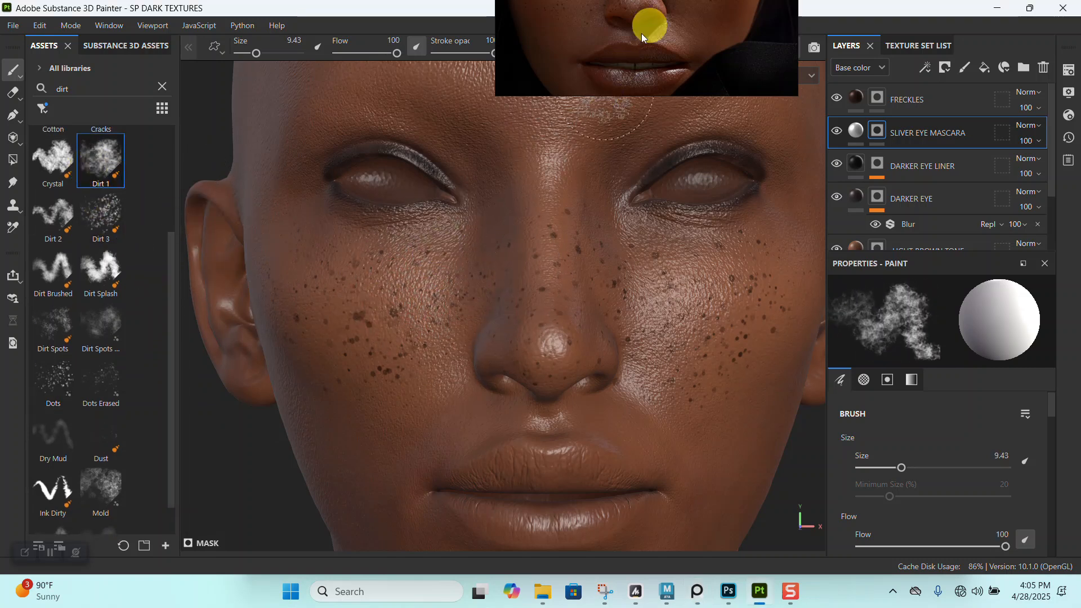
- Try a silver stroke beneath the eye with the Dirt 1 brush at size 5.15, and undo it
right_click_drag(593, 225, 594, 263, "alt")
middle_click_drag(594, 264, 600, 242, "alt")
right_click_drag(601, 242, 678, 353, "alt")
left_click_drag(678, 353, 662, 316, "alt")
right_click_drag(657, 302, 639, 242, "ctrl")
mouse_move(659, 345)
left_mouse_down()
mouse_move(584, 273)
mouse_move(661, 248)
left_mouse_up()
key("ctrl+z")
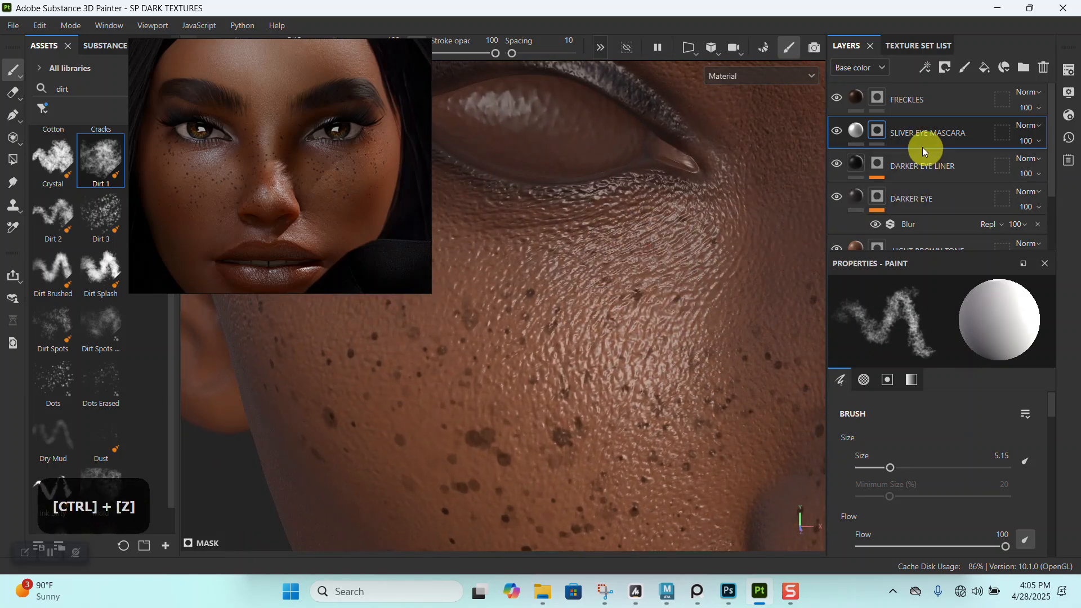
- Soften the Dirt 1 brush by setting its flow to 51 and stroke opacity to 41
left_click_drag(374, 171, 287, 199)
left_click_drag(376, 59, 363, 59)
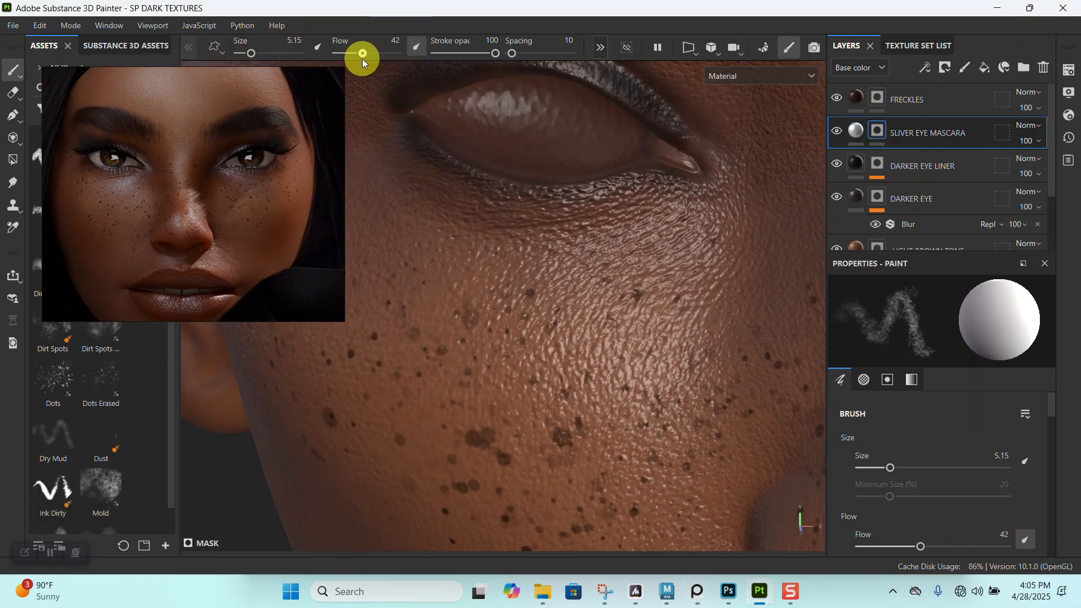
left_click_drag(464, 54, 458, 56)
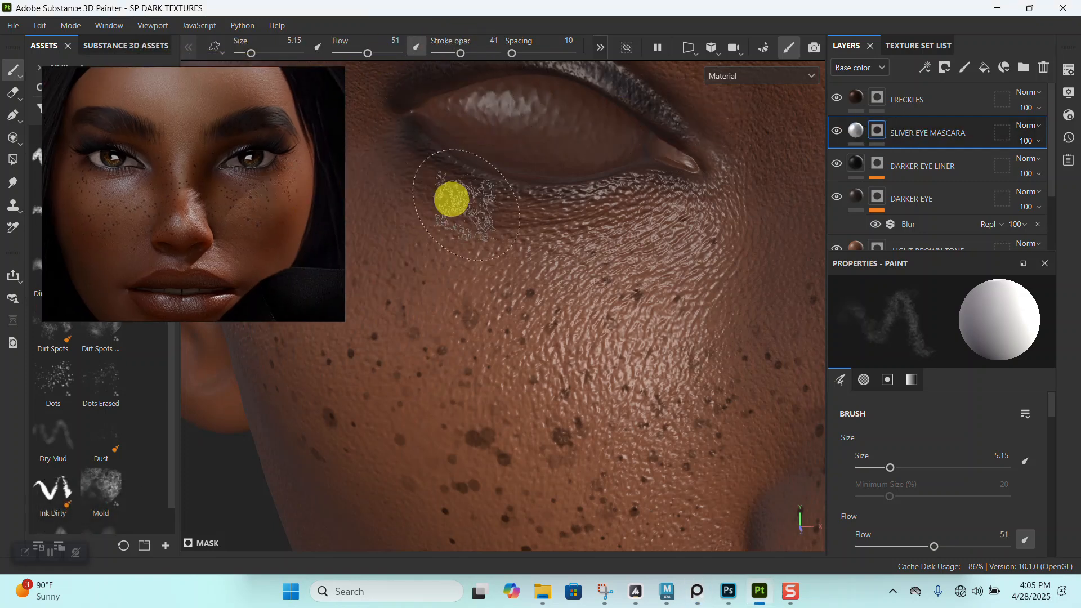
- Turn on symmetry so that mask strokes mirror across the face
mouse_move(574, 297)
right_mouse_down("alt")
mouse_move(607, 256)
mouse_move(572, 335)
mouse_move(591, 108)
right_mouse_up("alt")
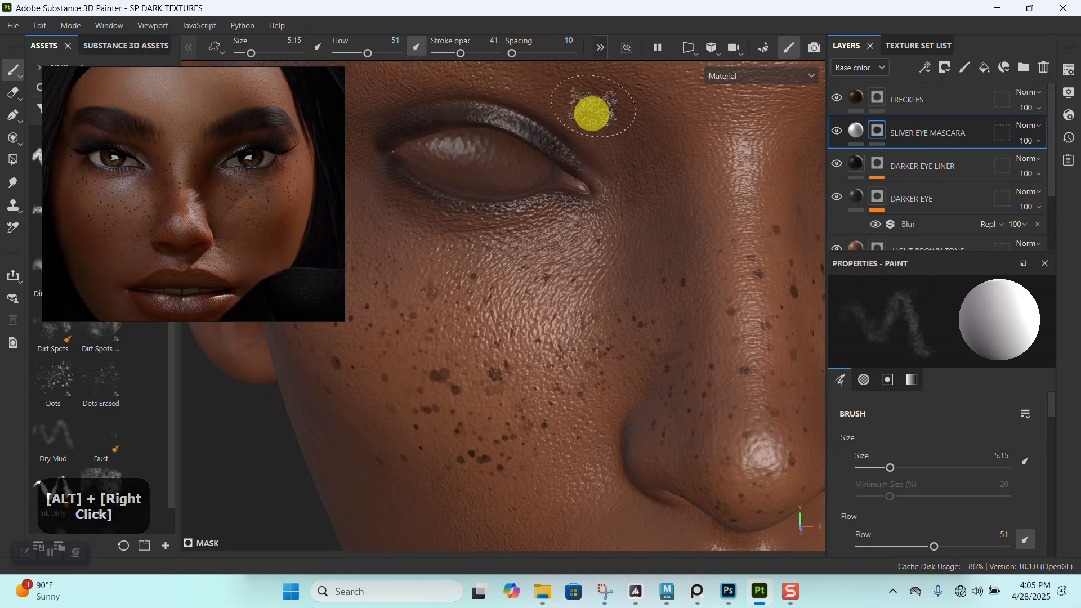
left_click(600, 47)
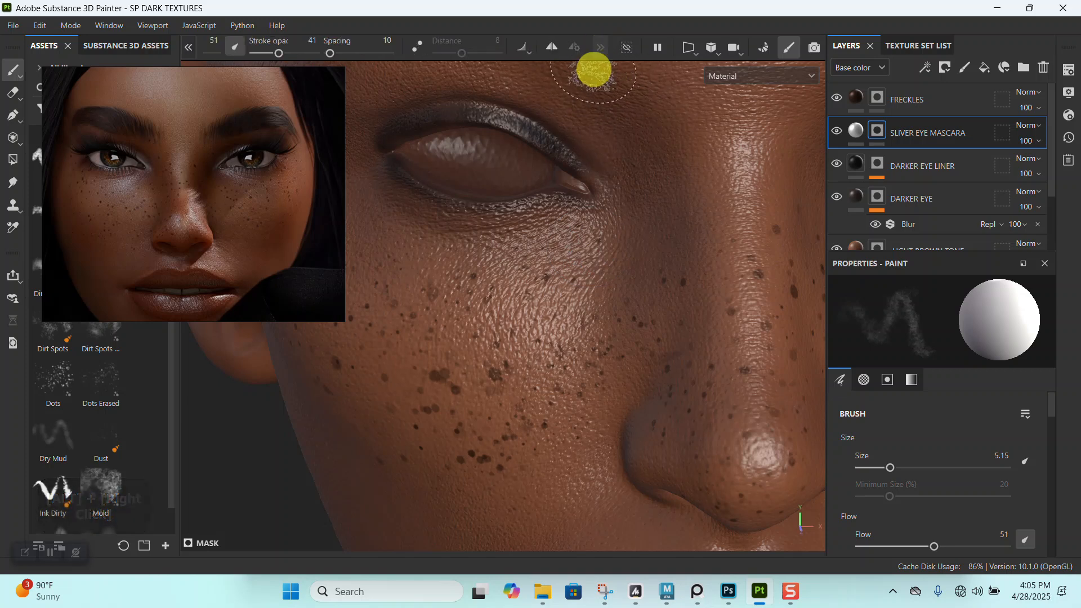
left_click(556, 48)
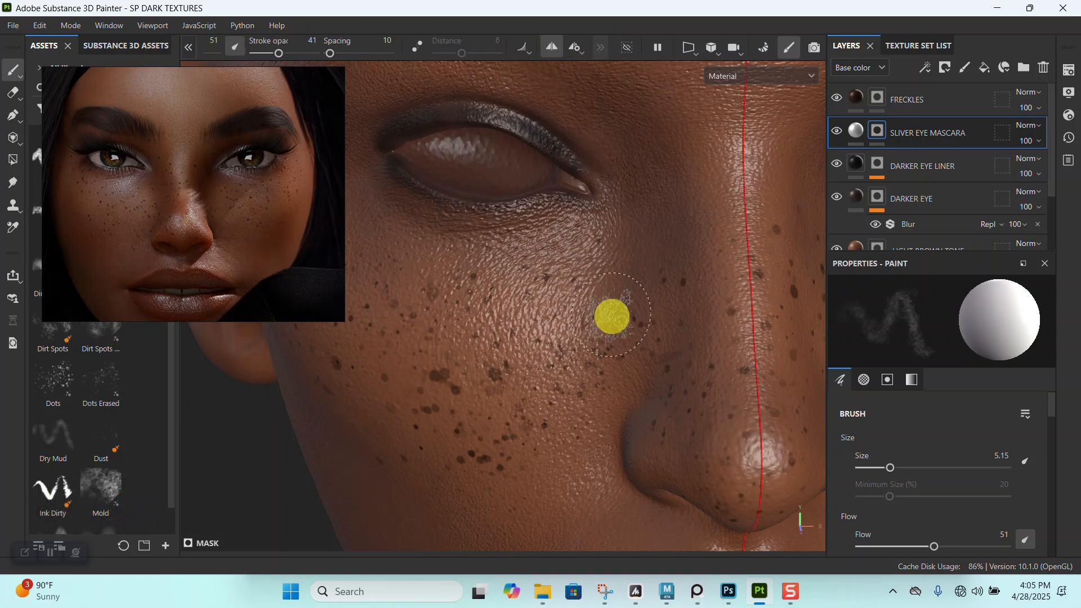
- Reduce the Dirt 1 brush to 3.49 and paint mirrored silver patches beneath both eyes toward the inner corners
left_click_drag(611, 314, 596, 273, "alt")
middle_click_drag(596, 273, 613, 219, "alt")
right_click_drag(614, 218, 620, 284, "alt")
mouse_move(629, 292)
left_mouse_down()
mouse_move(482, 317)
mouse_move(546, 317)
left_mouse_up()
key("ctrl+z")
key("bracketleft")
key("bracketleft")
mouse_move(606, 290)
left_mouse_down()
mouse_move(492, 321)
mouse_move(530, 298)
mouse_move(507, 314)
mouse_move(630, 349)
left_mouse_up()
right_click_drag(630, 350, 515, 194, "alt")
left_click_drag(569, 262, 611, 289, "alt")
middle_click_drag(611, 289, 512, 270, "alt")
right_click_drag(511, 271, 555, 315, "alt")
left_click_drag(554, 316, 501, 292, "alt")
right_click_drag(501, 293, 520, 320, "alt")
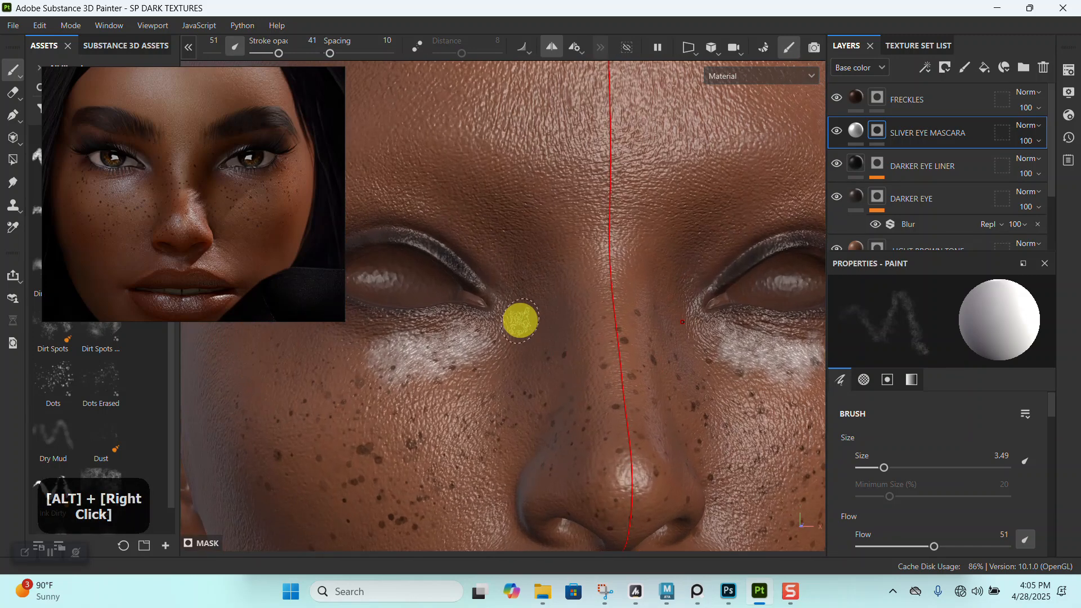
left_click_drag(520, 321, 466, 343, "alt")
right_click_drag(572, 275, 572, 330, "alt")
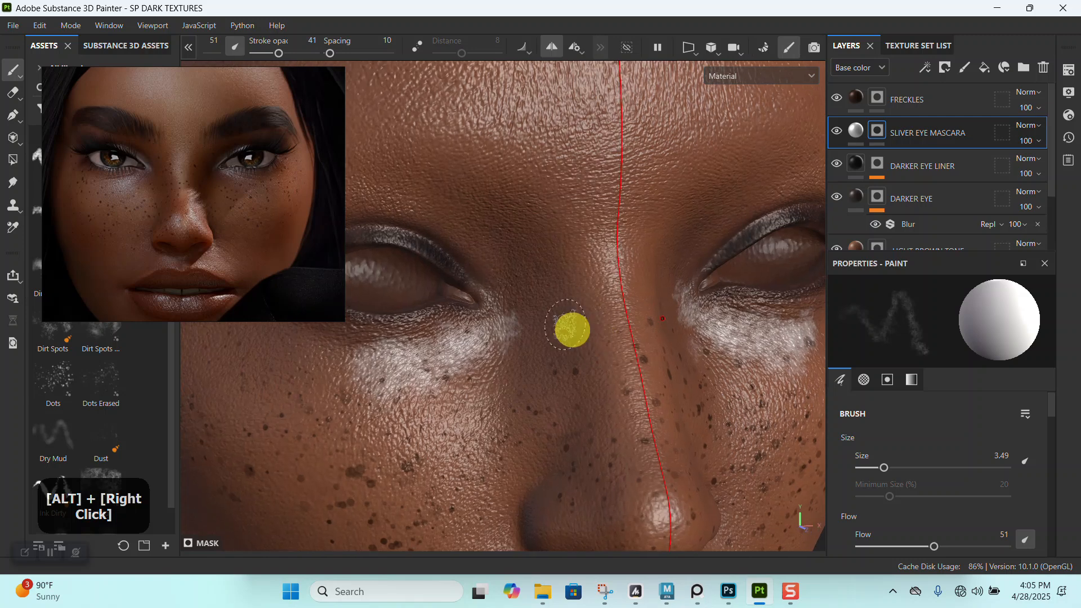
- Add a Blur filter to the SLIVER EYE MASCARA mask and set its intensity to 1.62
right_click(878, 133)
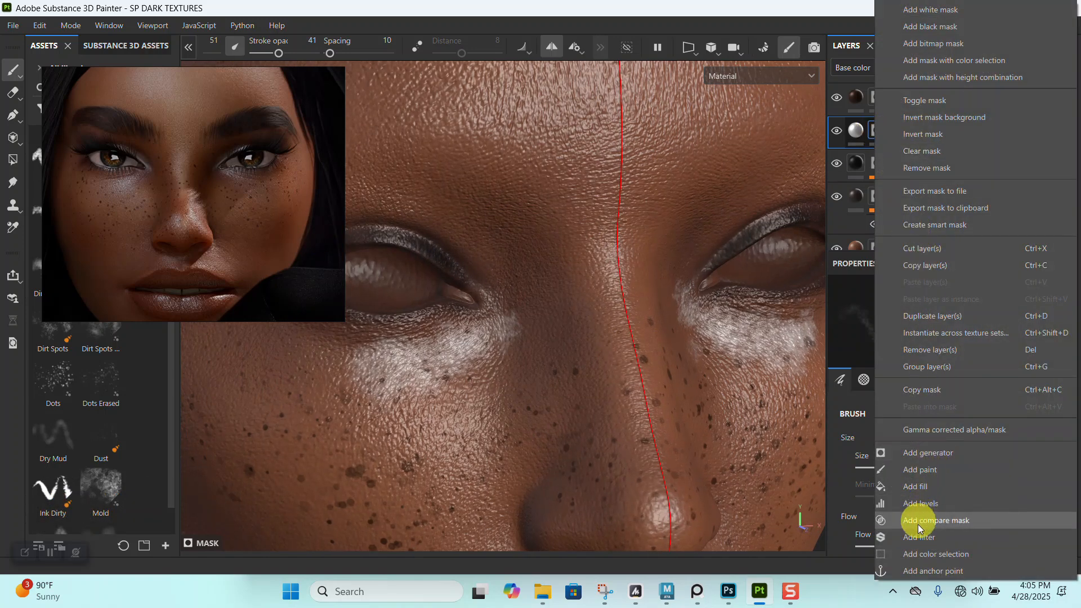
left_click(918, 536)
left_click(930, 332)
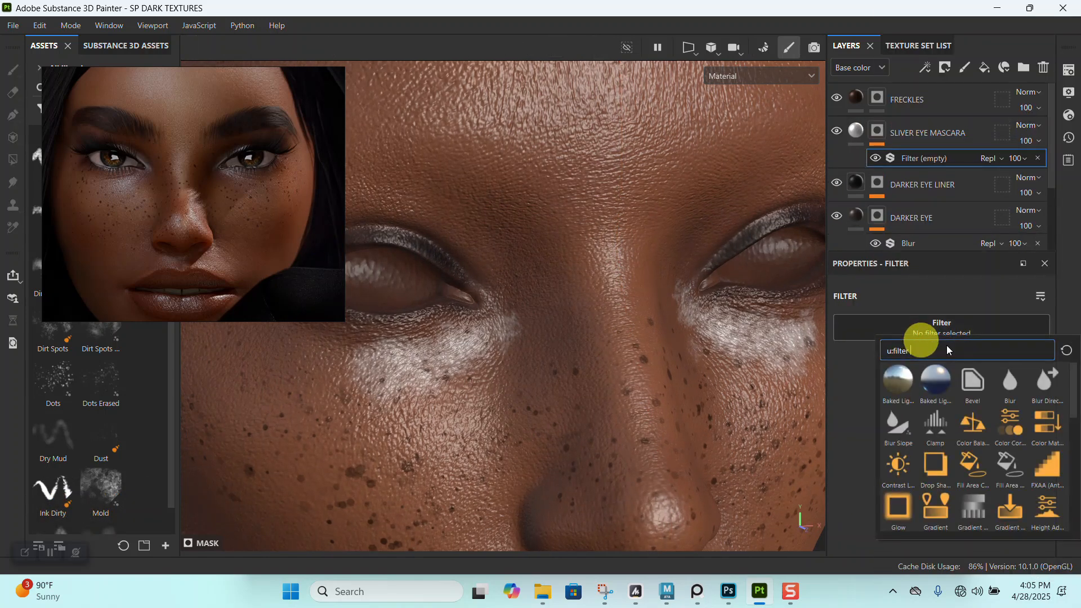
left_click(1007, 389)
right_click_drag(728, 346, 821, 205, "alt")
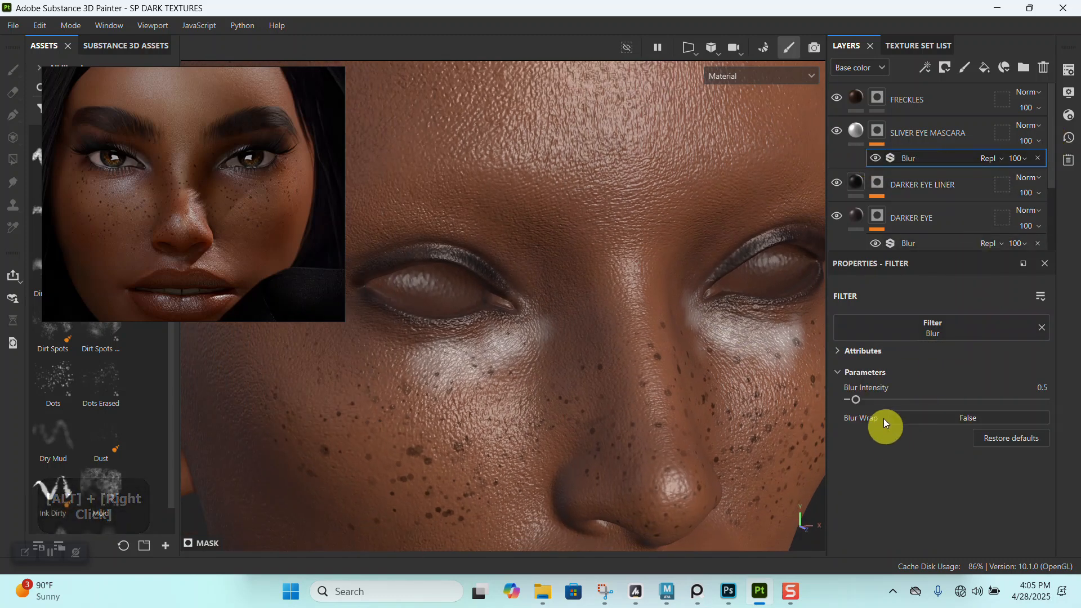
left_click_drag(856, 399, 869, 400)
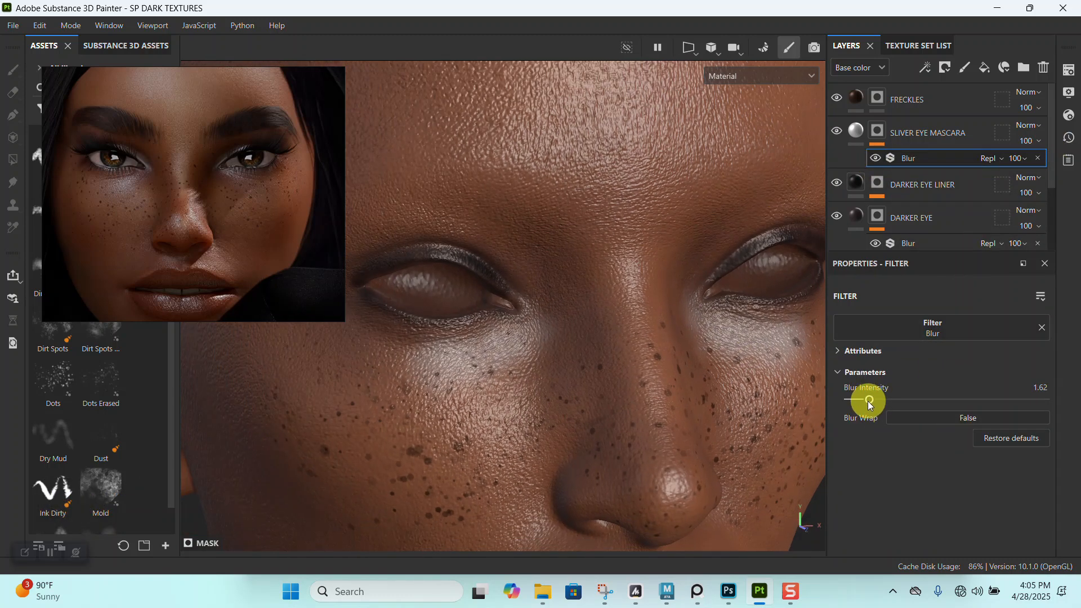
- Compare the silver patches with the enlarged reference and replace the SLIVER EYE MASCARA mask with a fresh black mask
right_click_drag(738, 357, 523, 324, "alt")
right_click_drag(237, 239, 188, 198, "alt")
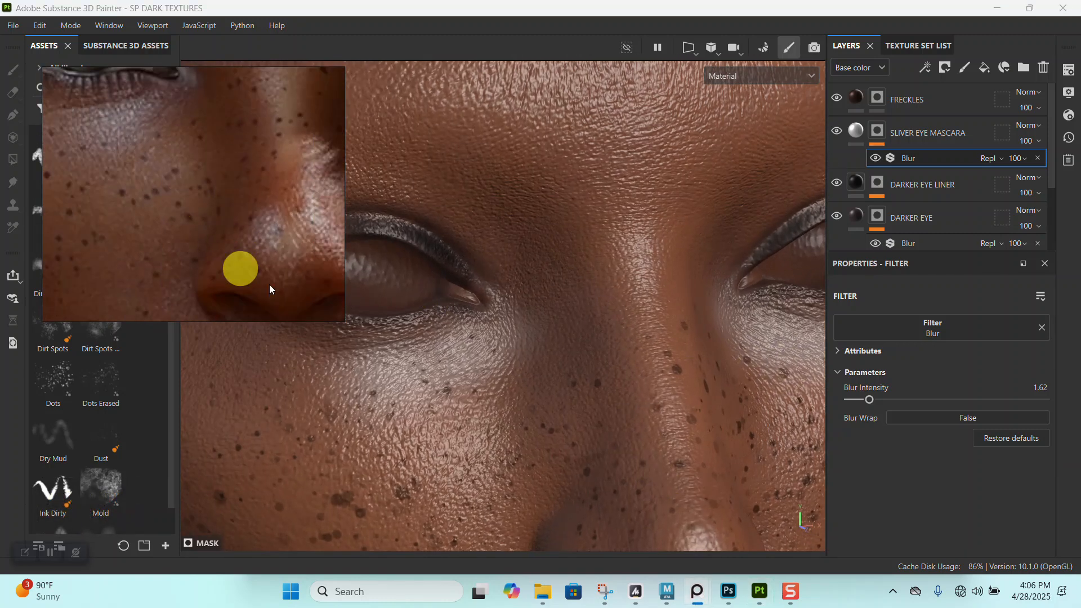
right_click_drag(617, 441, 757, 282, "alt")
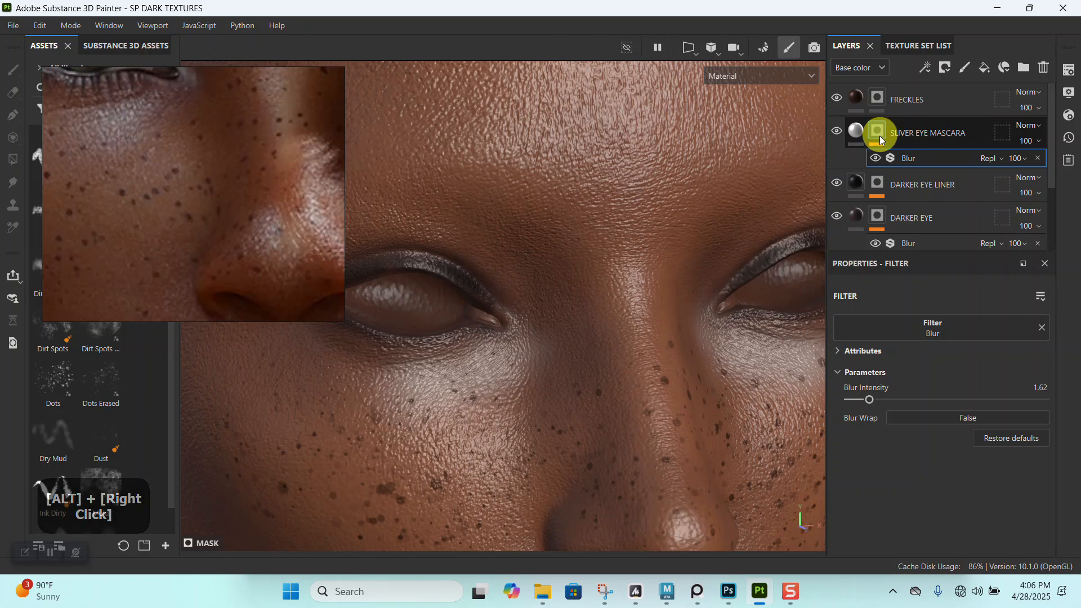
right_click(880, 134)
left_click(924, 69)
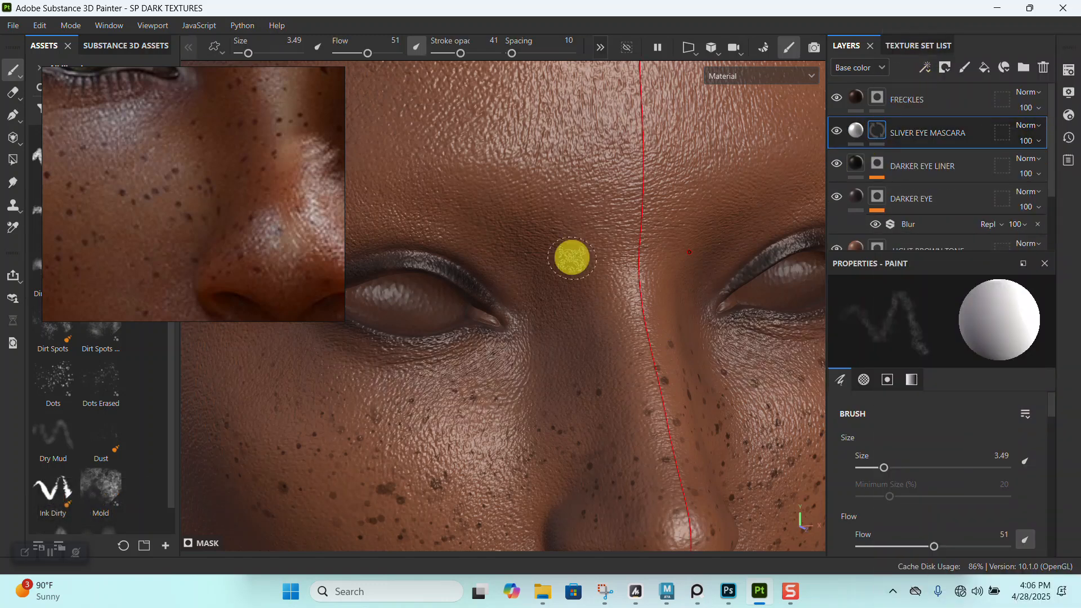
- Switch to the Dots brush and reduce its size to 10.5
left_click(50, 389)
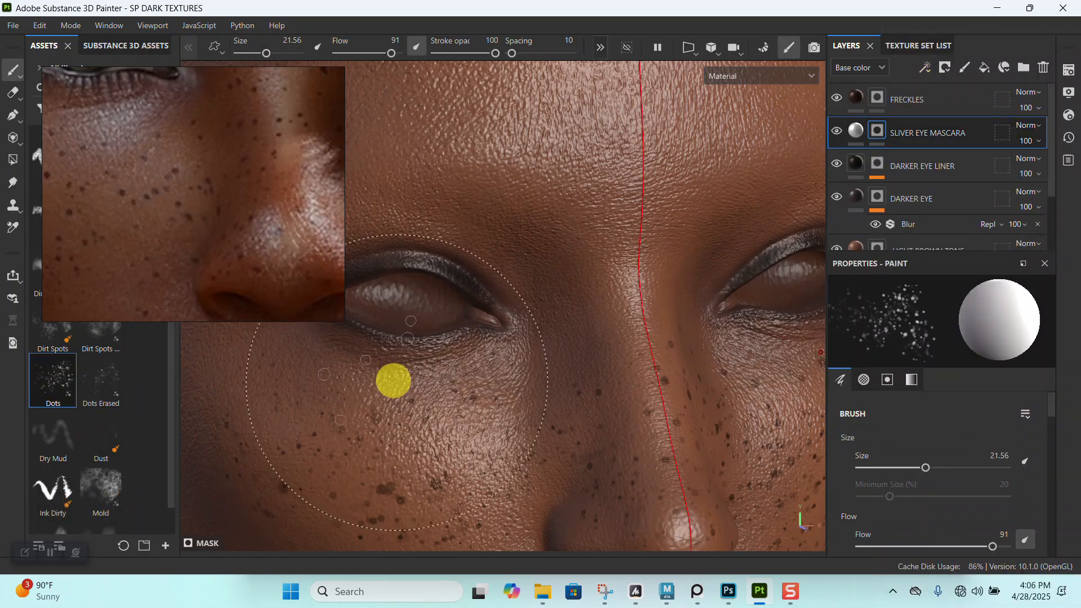
key("[")
key("[")
key("[")
key("[")
key("[")
key("[")
key("[")
key("[")
key("[")
key("[")
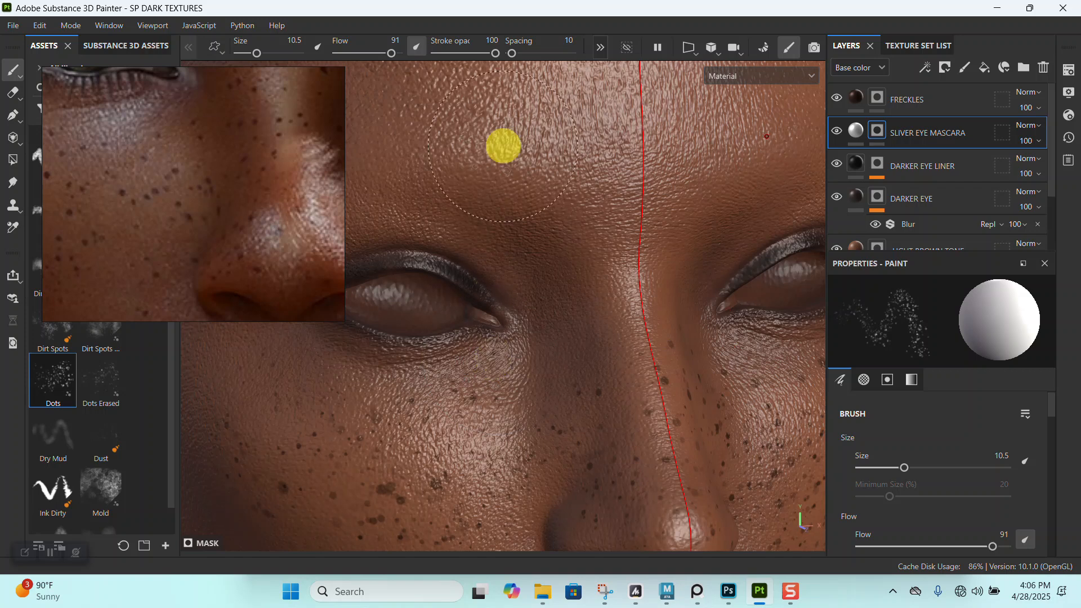
- Try scattering silver dots beneath both eyes, reduce the brush to 6.96, and undo the dot strokes
right_click_drag(505, 342, 498, 400, "alt")
mouse_move(497, 400)
left_mouse_down("alt")
mouse_move(490, 360)
mouse_move(451, 387)
mouse_move(502, 384)
mouse_move(495, 369)
mouse_move(410, 394)
mouse_move(379, 378)
mouse_move(460, 374)
left_mouse_up("alt")
key("[")
key("[")
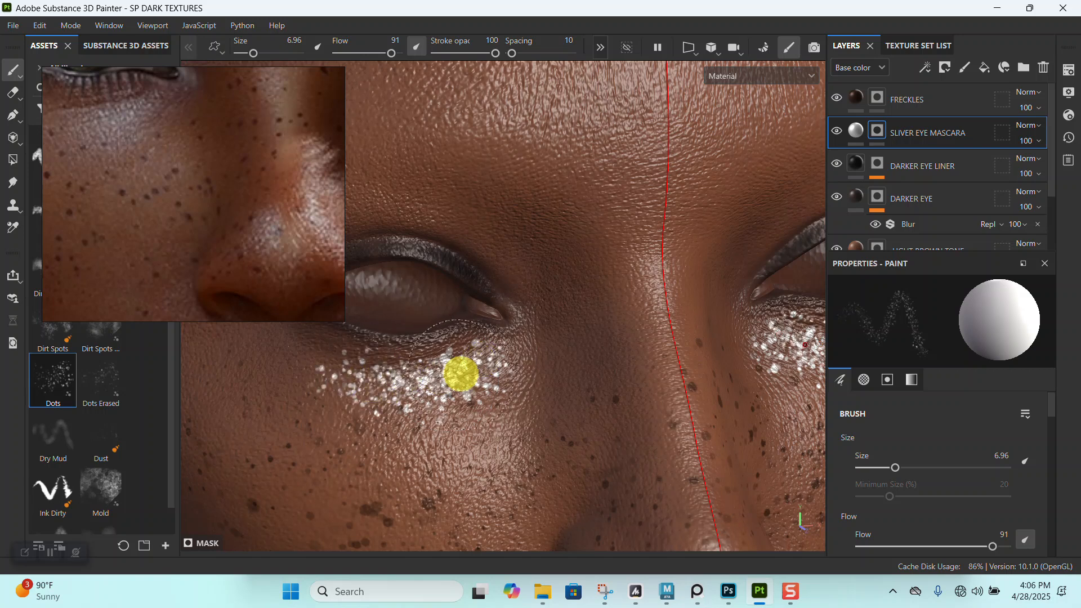
key("ctrl+z")
key("ctrl+z")
key("ctrl+z")
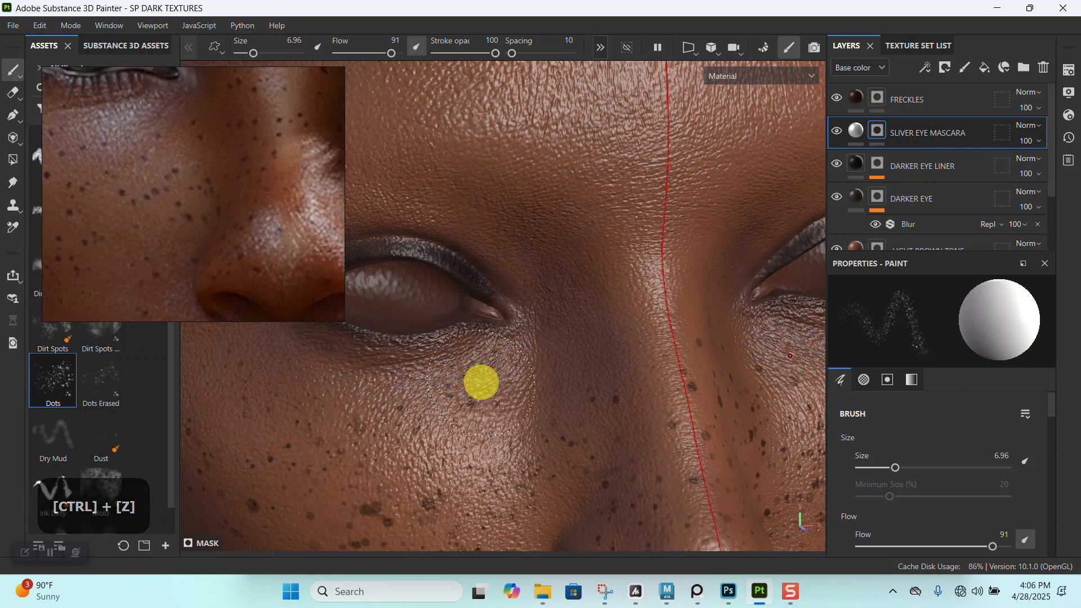
- Reduce the Dots brush to 3.38 and scatter fine silver dots beneath both eyes
key("[")
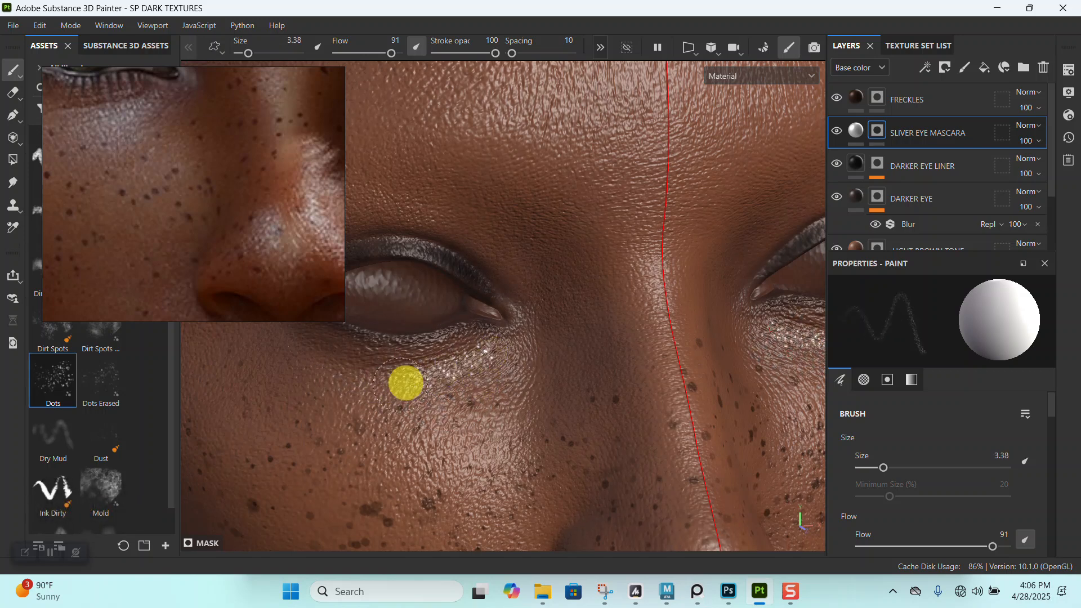
middle_click_drag(439, 362, 525, 328, "alt")
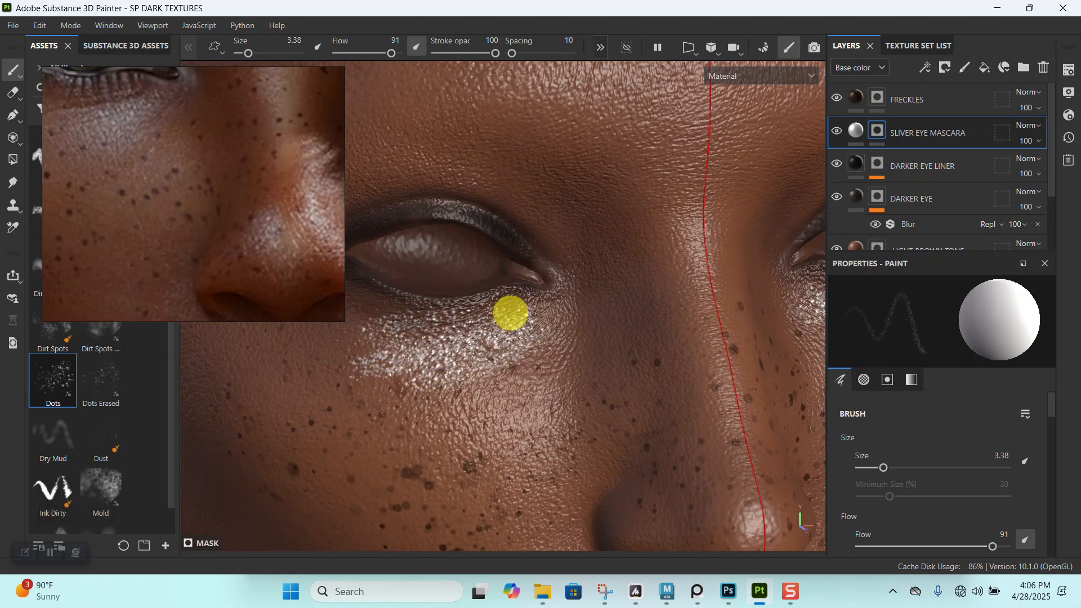
right_click_drag(578, 322, 565, 227, "alt")
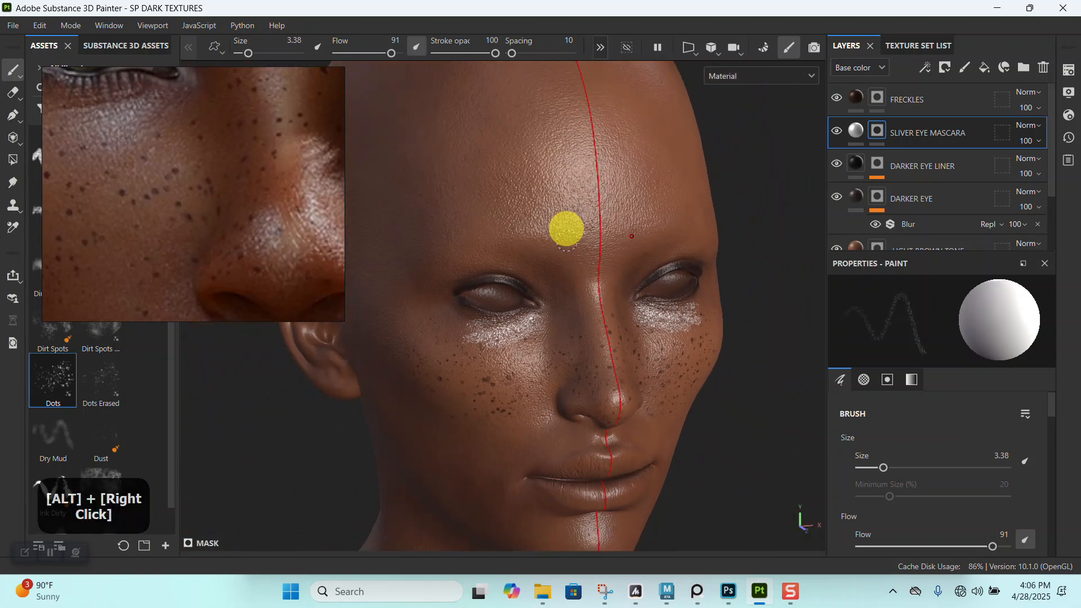
left_click_drag(565, 227, 539, 250, "alt")
right_click_drag(540, 250, 555, 338, "alt")
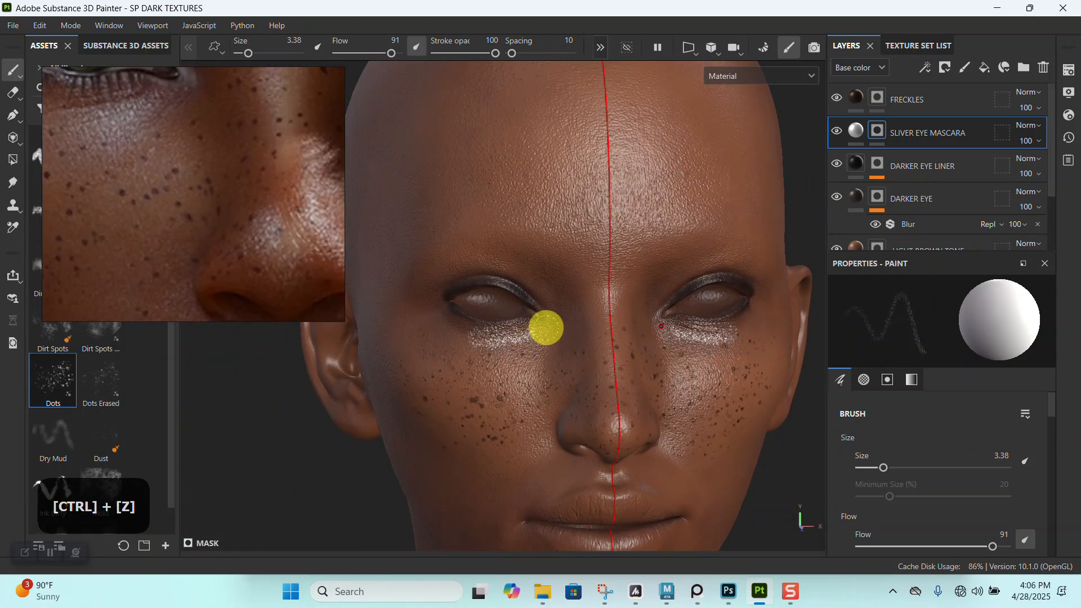
- Rework the fine silver dots beneath the eyes, undoing an unwanted stroke and repainting toward the inner corners
right_click_drag(538, 337, 535, 374, "alt")
mouse_move(535, 374)
left_mouse_down("alt")
mouse_move(537, 338)
mouse_move(504, 328)
mouse_move(463, 345)
left_mouse_up("alt")
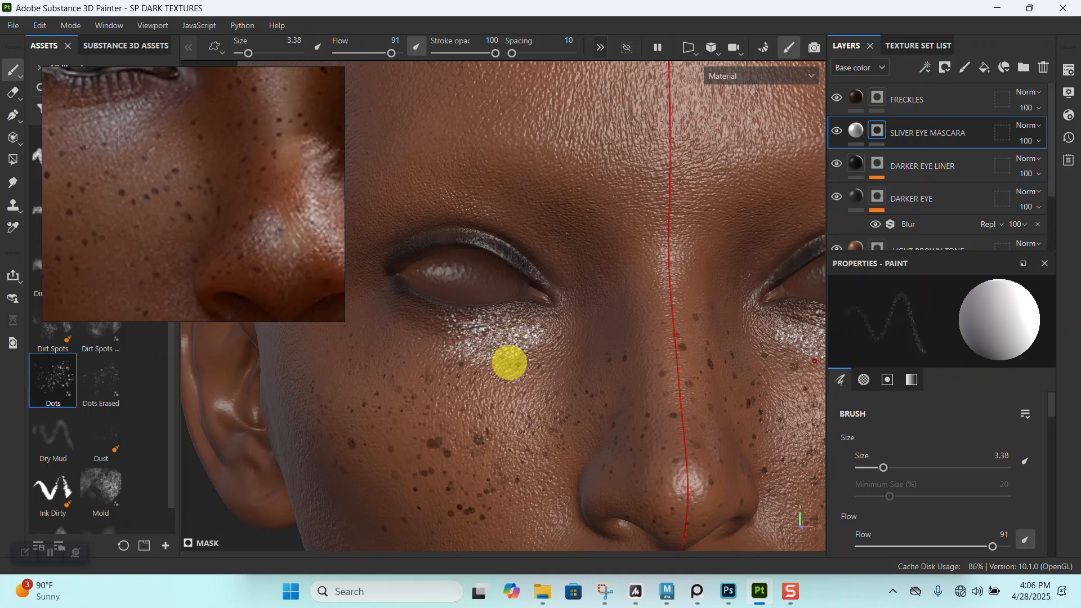
key("ctrl+z")
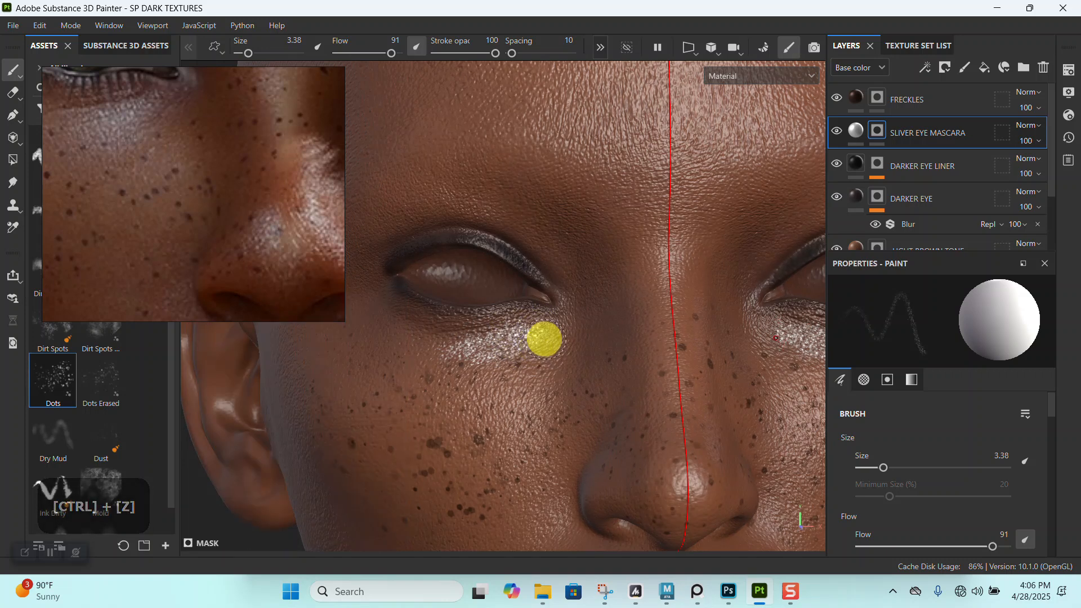
right_click_drag(454, 367, 535, 304, "alt")
left_click_drag(536, 304, 504, 304, "alt")
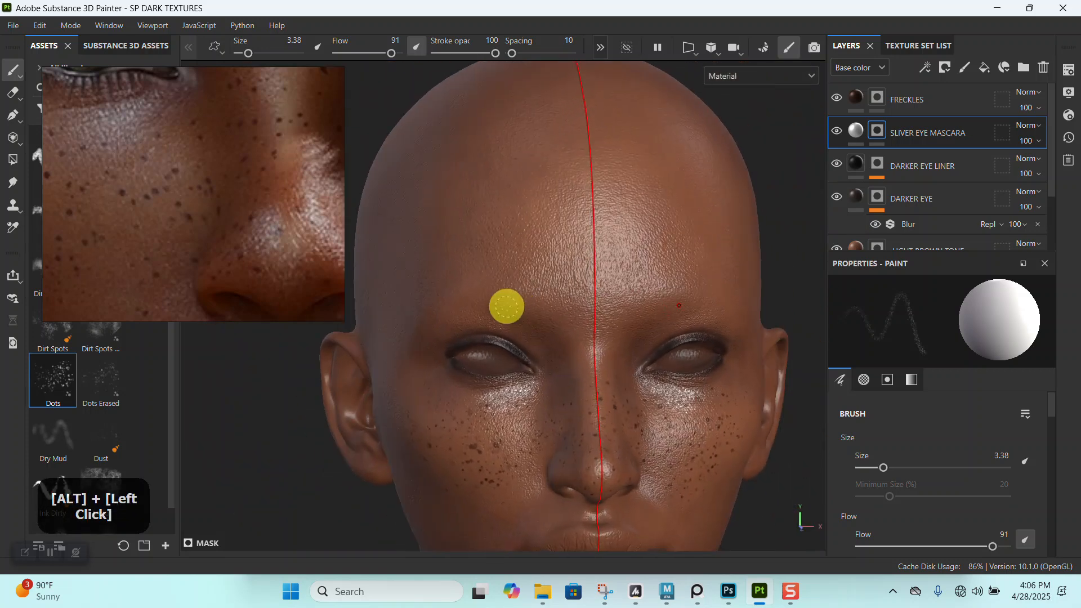
- Add a Blur filter to the SLIVER EYE MASCARA mask and lower its intensity to 0
right_click(880, 129)
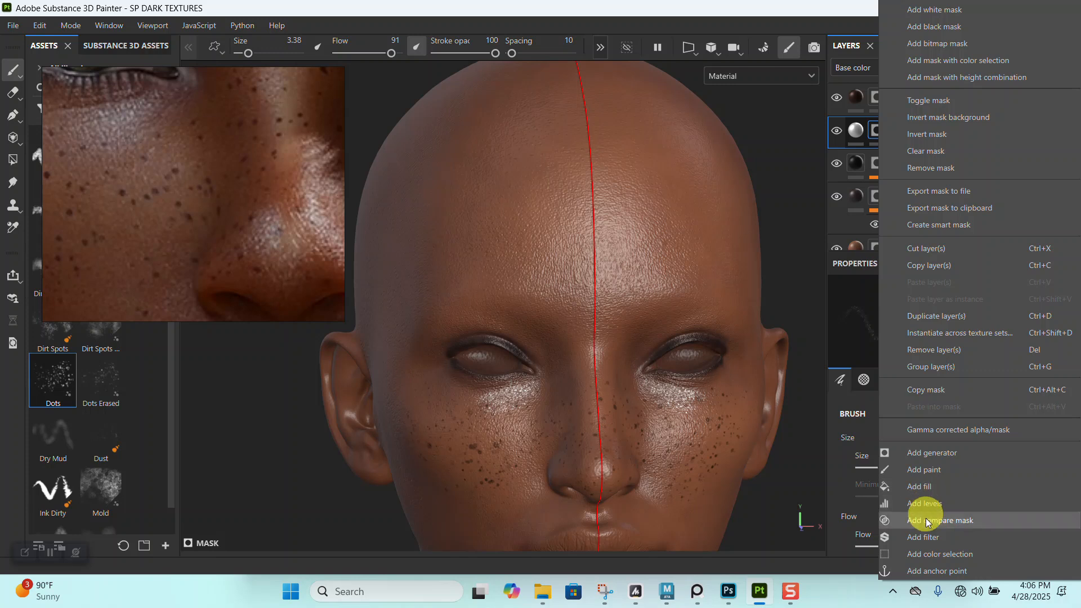
left_click(924, 536)
left_click(982, 340)
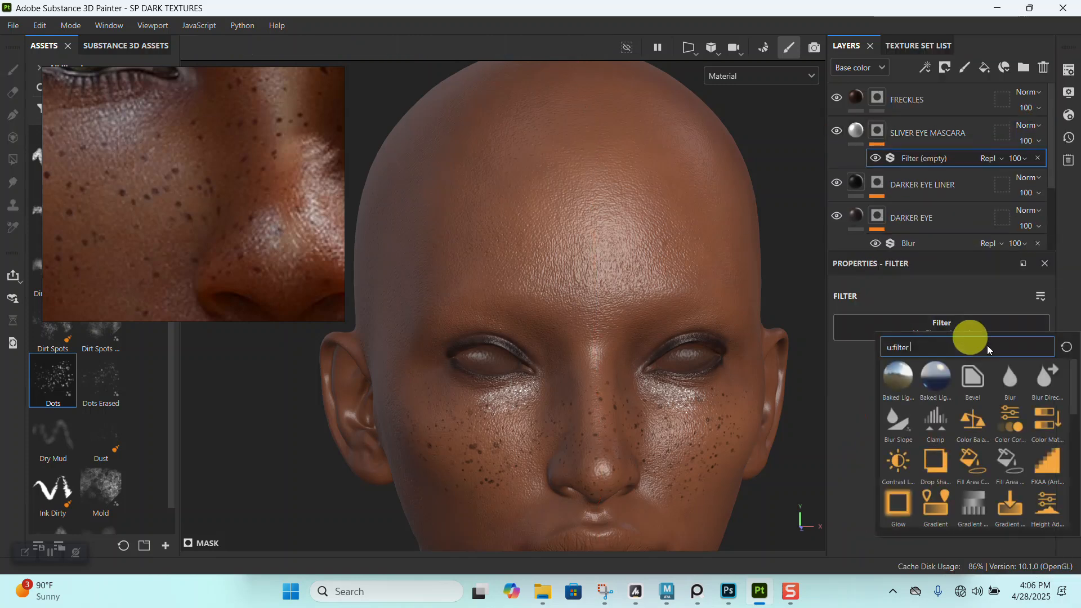
left_click(1009, 387)
right_click_drag(693, 487, 847, 398, "alt")
left_click_drag(848, 402, 847, 401)
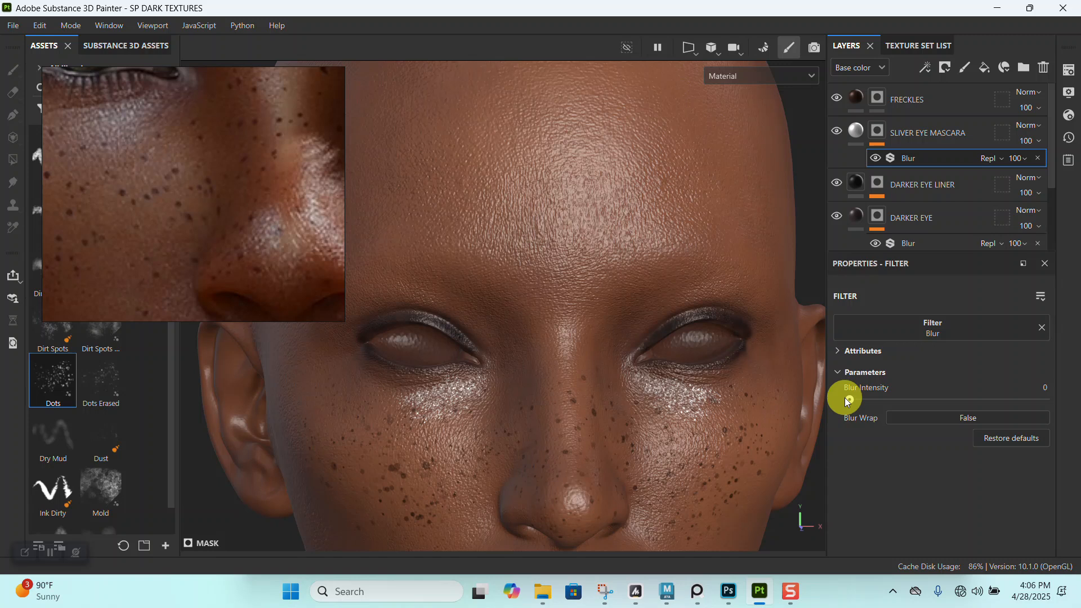
- Lower the SLIVER EYE MASCARA layer's opacity to 83
left_click(1040, 129)
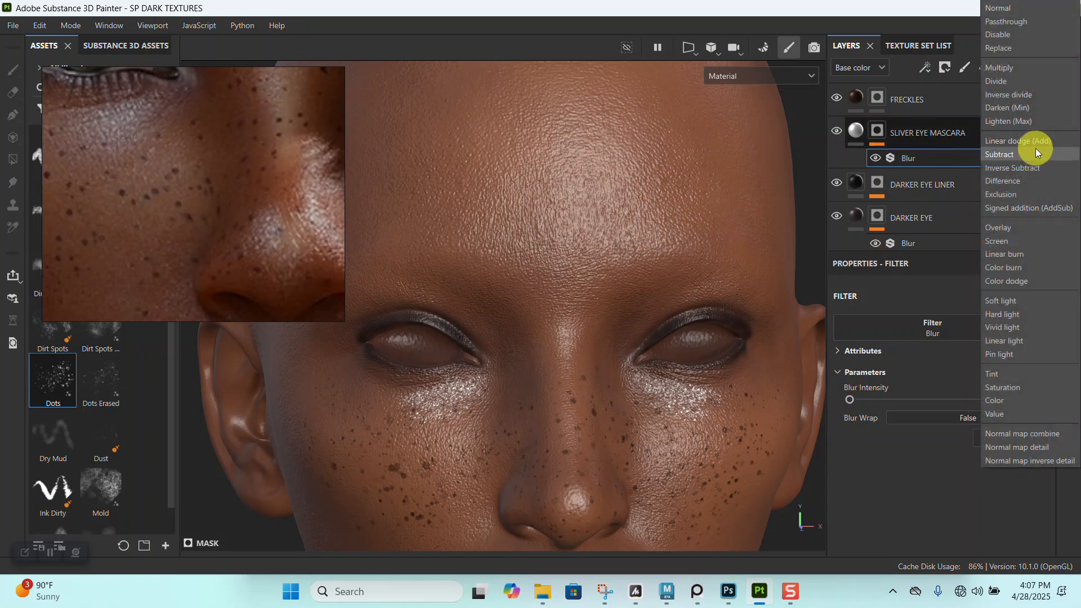
left_click(888, 21)
left_click(1033, 144)
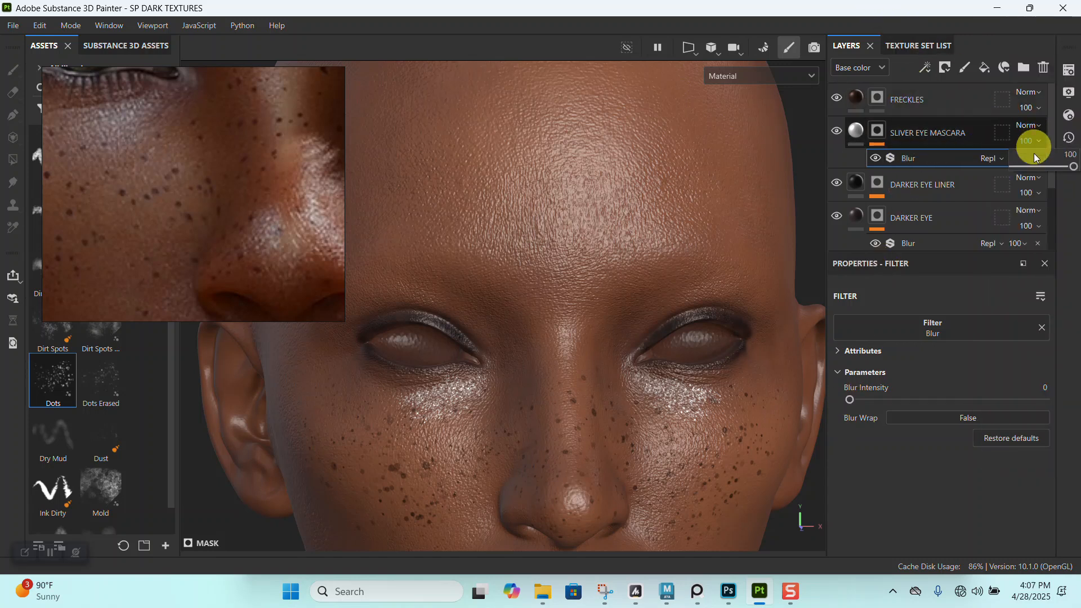
left_click(1034, 166)
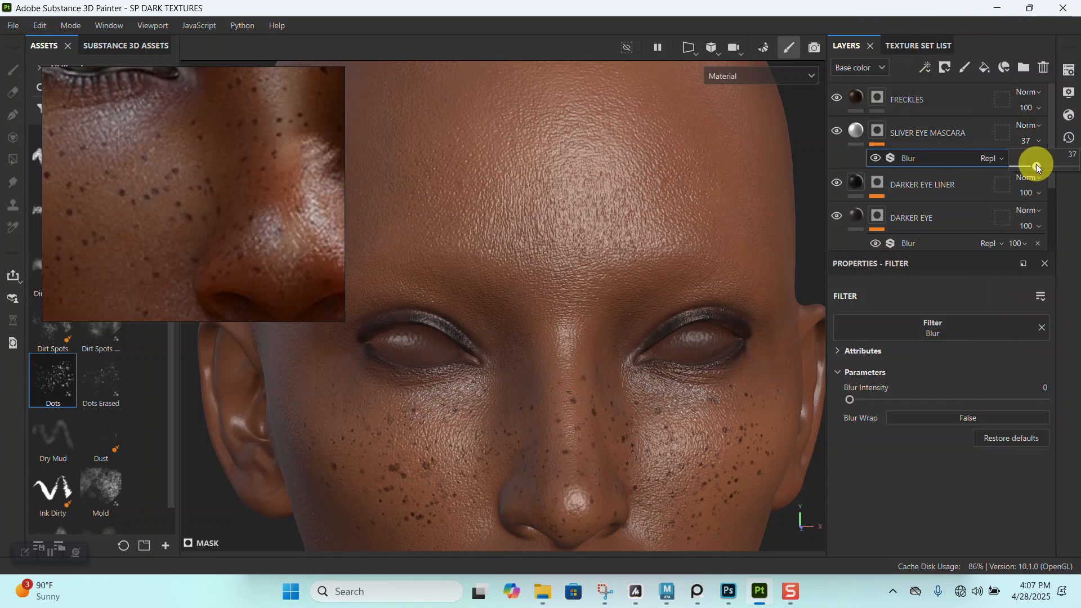
left_click_drag(1046, 164, 1055, 168)
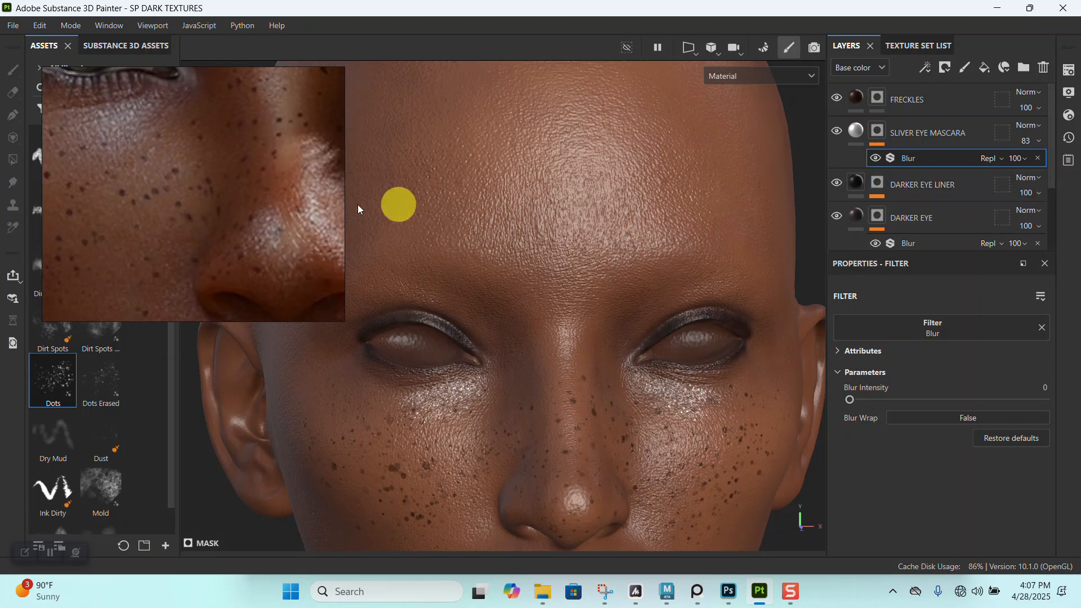
- Set the brush flow and stroke opacity to 35 and add faint silver dots to the SLIVER EYE MASCARA mask beneath the eyes
right_click_drag(535, 393, 609, 441, "alt")
middle_click_drag(608, 441, 686, 313, "alt")
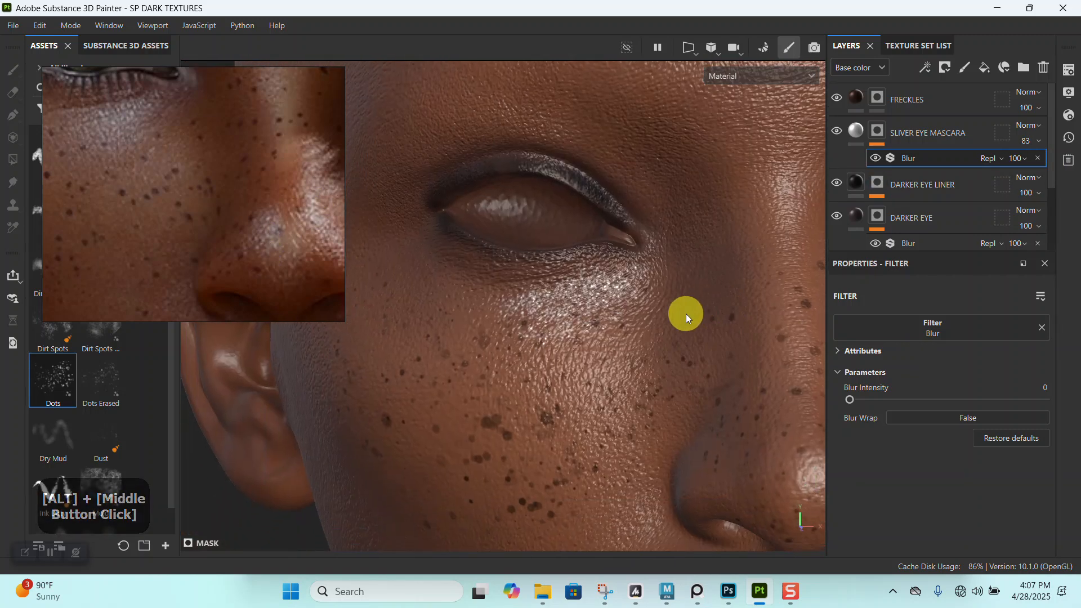
right_click_drag(563, 331, 720, 220, "alt")
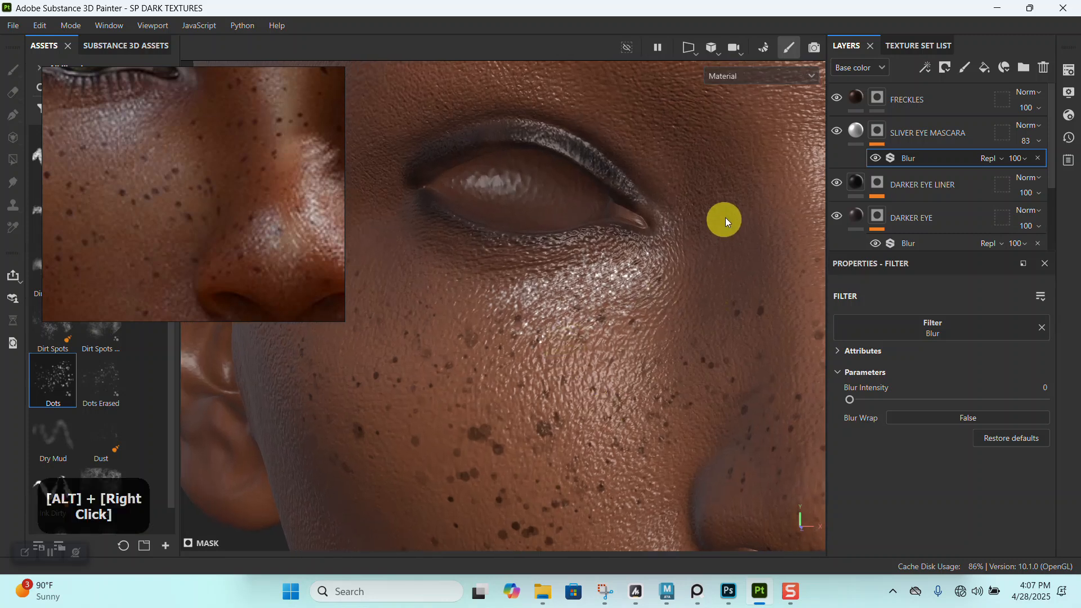
left_click(874, 132)
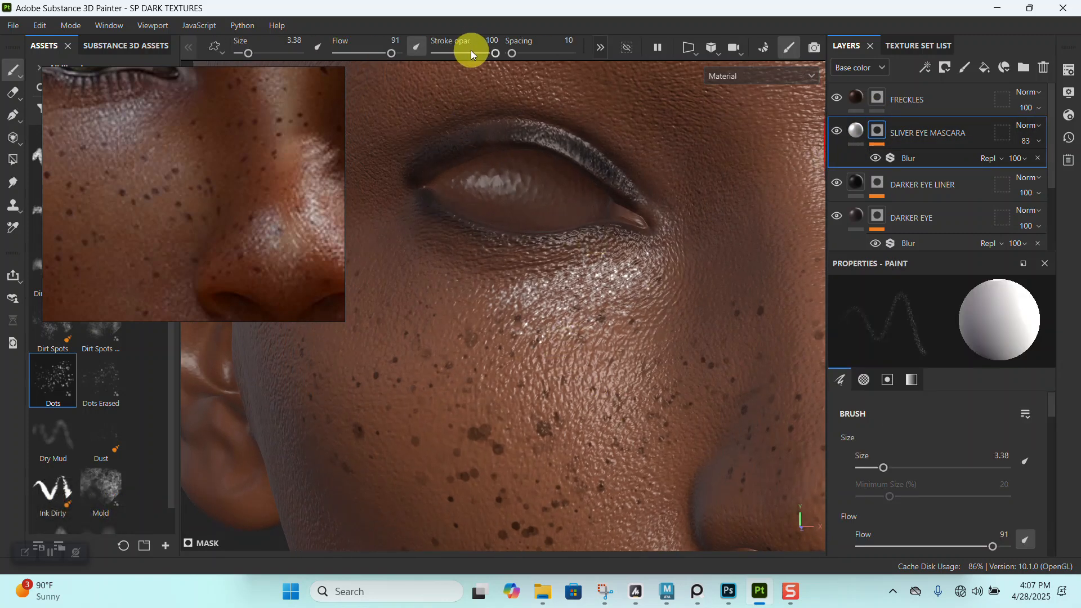
left_click_drag(380, 54, 353, 54)
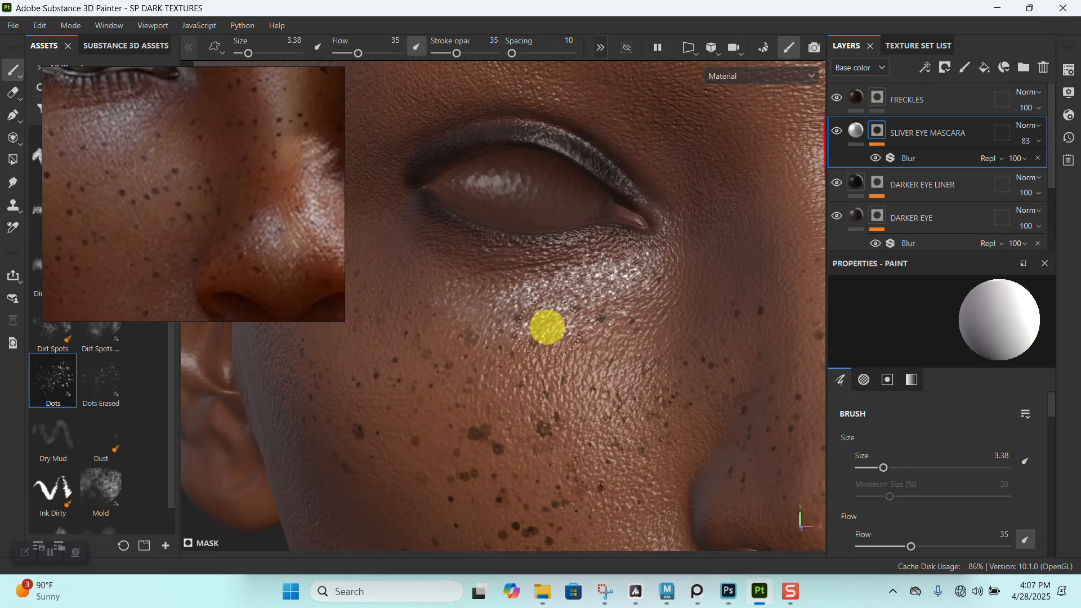
mouse_move(589, 312)
right_mouse_down("alt")
mouse_move(589, 283)
mouse_move(688, 288)
mouse_move(561, 155)
right_mouse_up("alt")
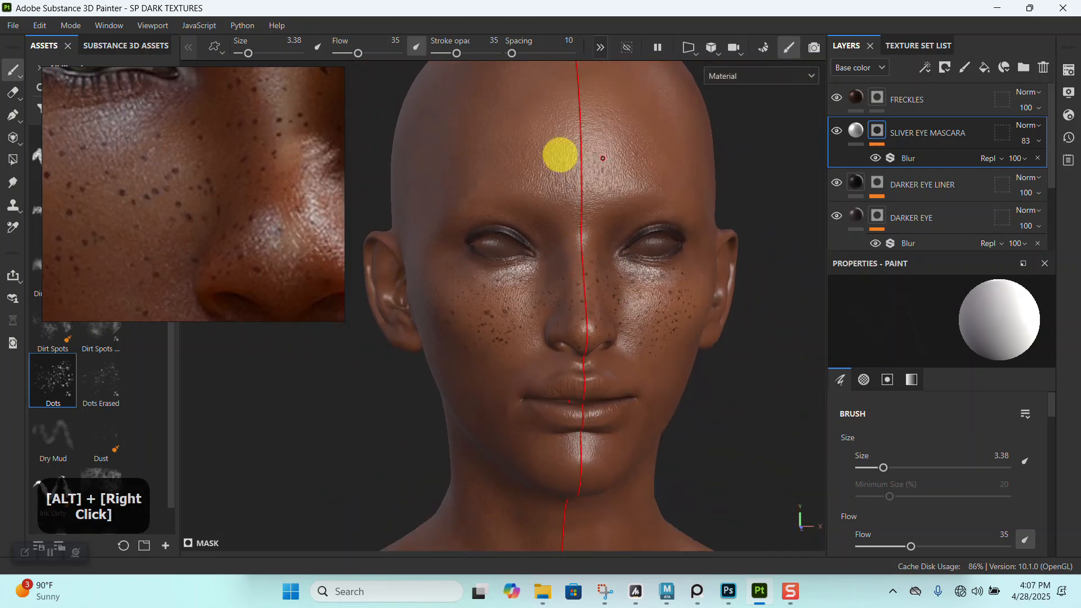
- Check the under-eye shimmer against the full reference portrait and reduce the SLIVER EYE MASCARA layer's opacity to 64
left_click_drag(560, 155, 587, 270, "alt")
right_click_drag(586, 271, 583, 311, "alt")
scroll(147, 188, "down", 4)
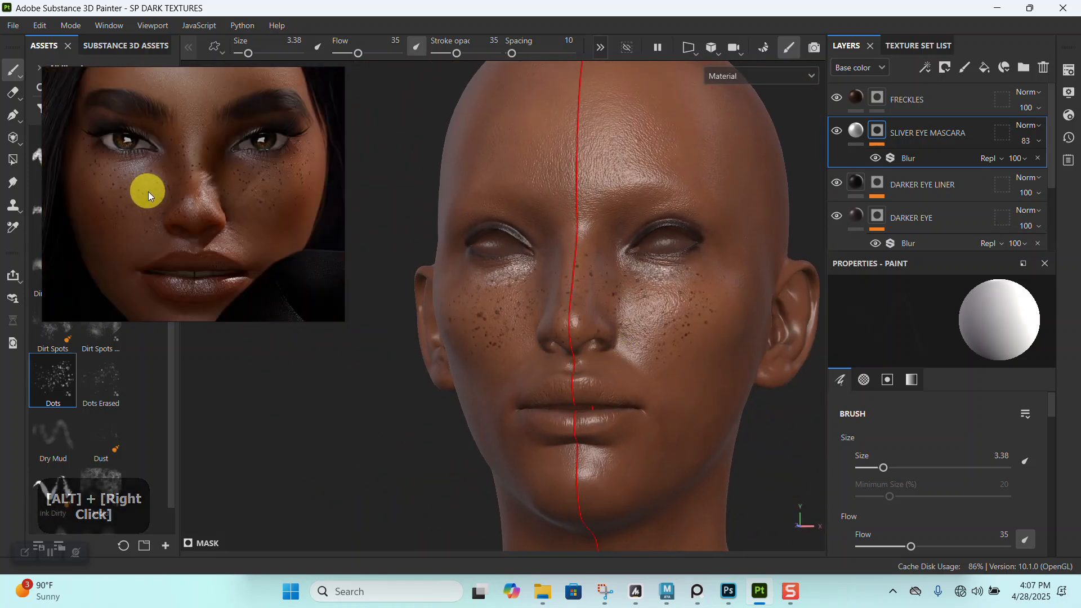
right_click_drag(652, 359, 639, 429, "alt")
left_click_drag(554, 315, 598, 306, "alt")
right_click_drag(599, 306, 605, 349, "alt")
middle_click_drag(594, 251, 631, 304, "alt")
left_click(1039, 140)
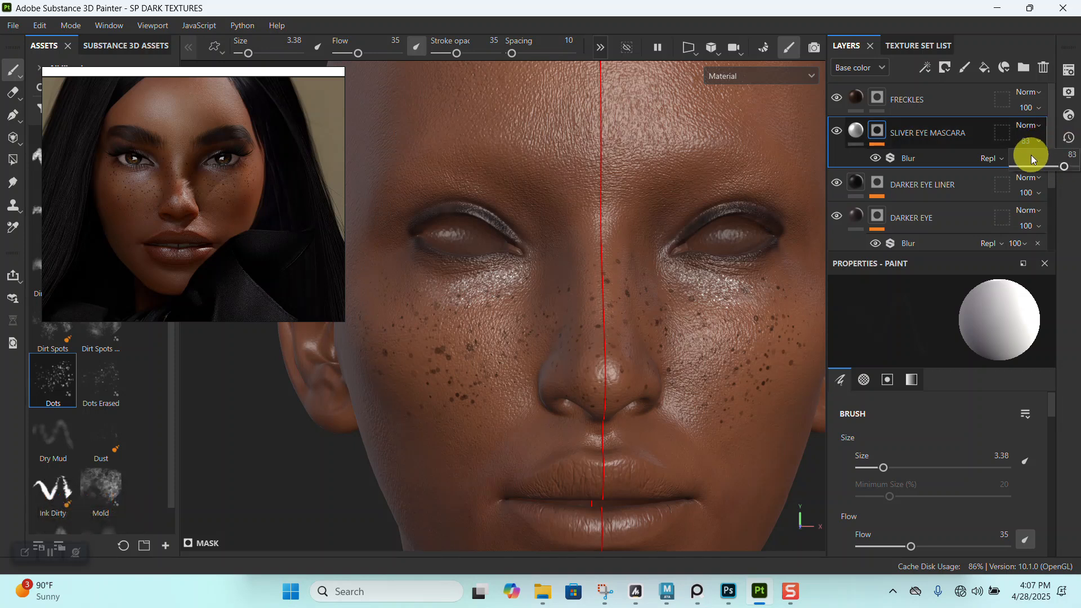
left_click(1030, 167)
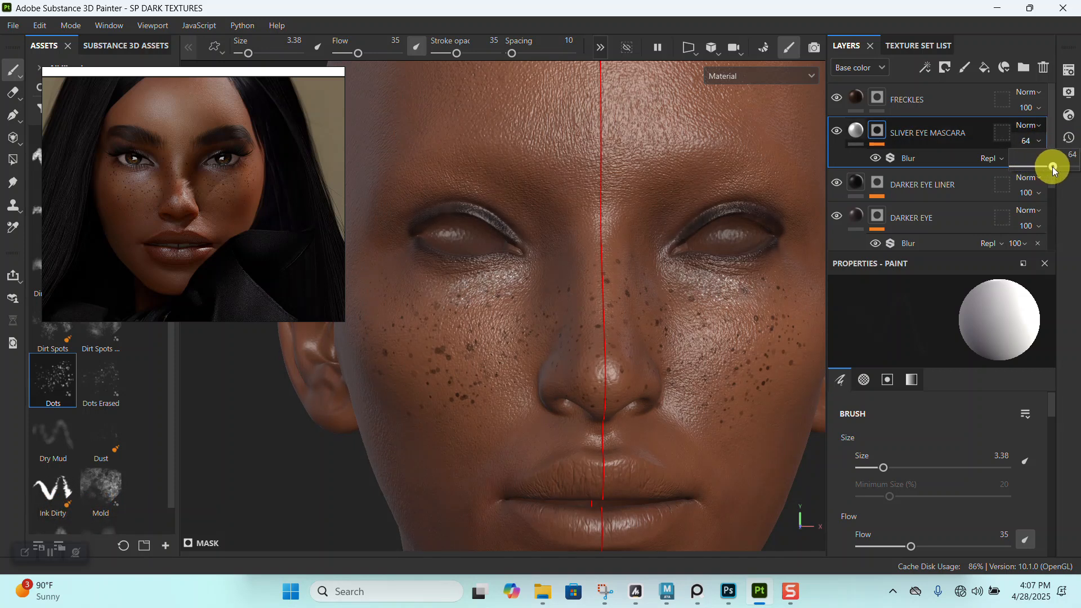
- Compare the under-eye shimmer, cheek and nose coloring on the head with close-ups of the reference portrait
right_click_drag(577, 292, 625, 319, "alt")
middle_click_drag(625, 319, 634, 249, "alt")
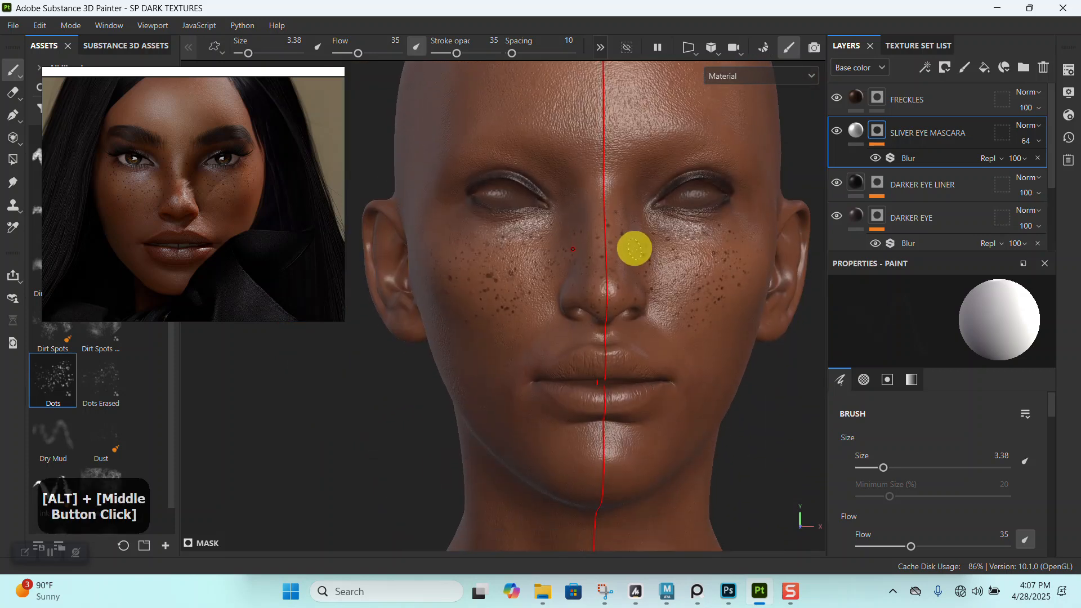
right_click_drag(635, 248, 535, 289, "alt")
scroll(150, 191, "up", 5)
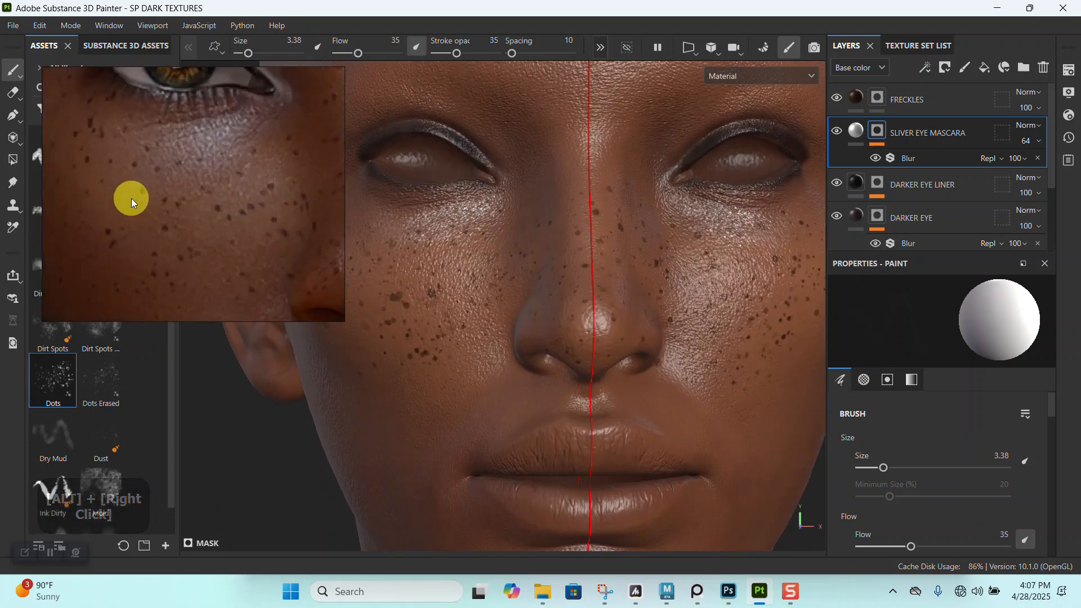
left_click_drag(540, 222, 550, 254, "alt")
middle_click_drag(550, 253, 534, 254, "alt")
right_click_drag(533, 254, 548, 330, "alt")
mouse_move(548, 331)
middle_mouse_down("alt")
mouse_move(523, 236)
mouse_move(552, 318)
middle_mouse_up("alt")
right_click_drag(552, 318, 531, 320, "alt")
scroll(203, 196, "down", 3)
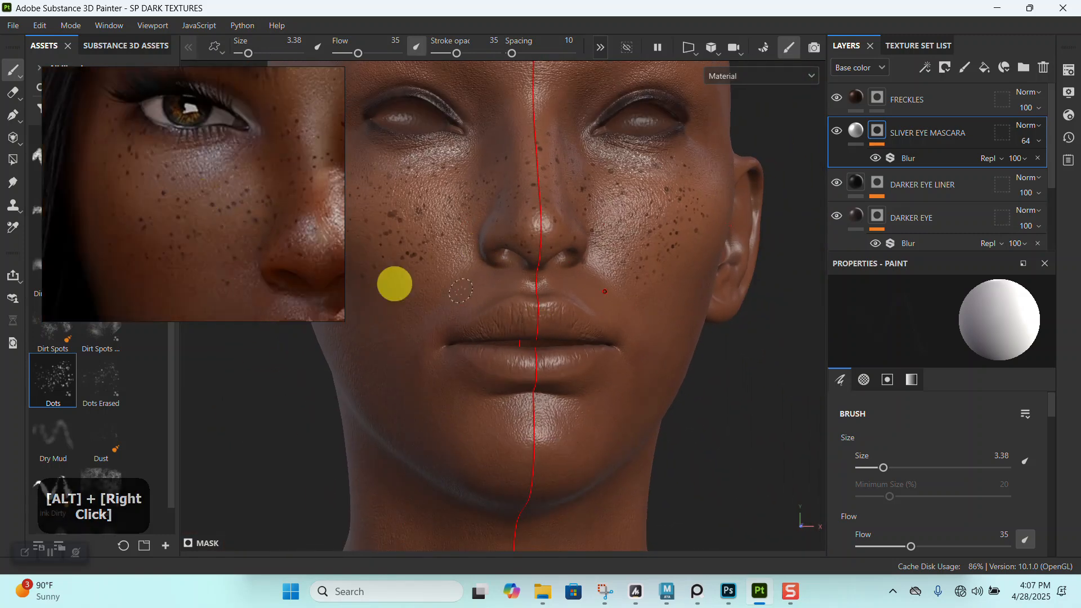
- Duplicate the LIGHT BROWN TONE layer and clear the mask on the copy
scroll(923, 194, "down", 2)
left_click(864, 135)
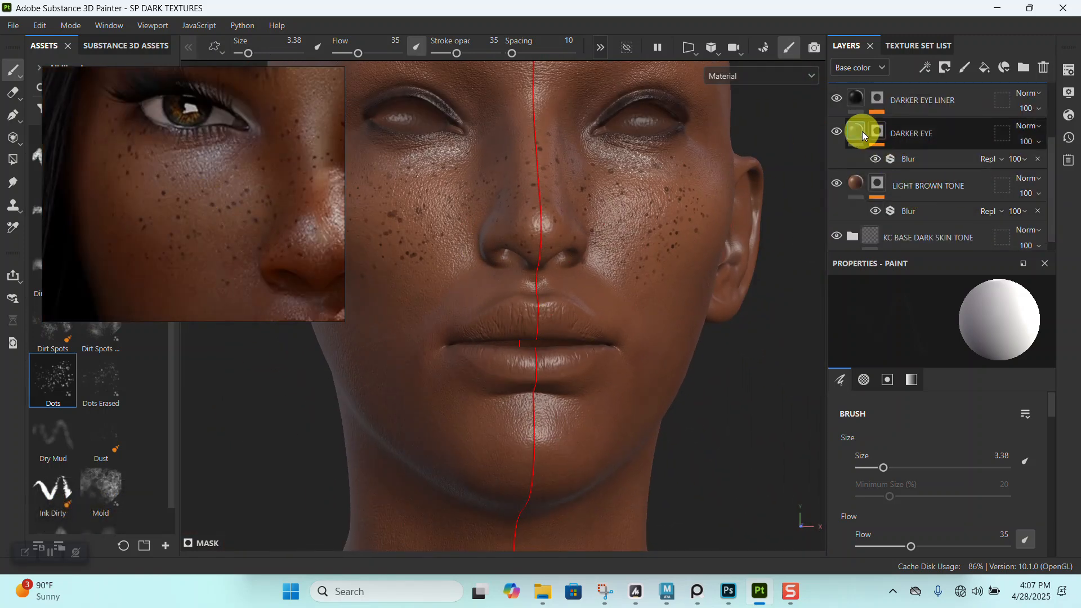
left_click(918, 179)
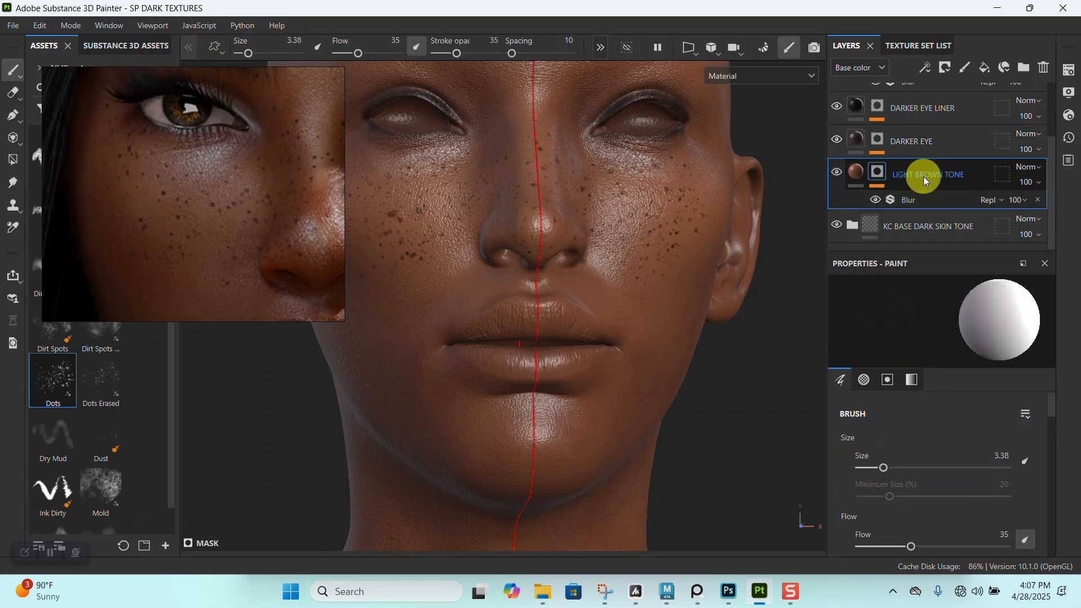
key("ctrl+d")
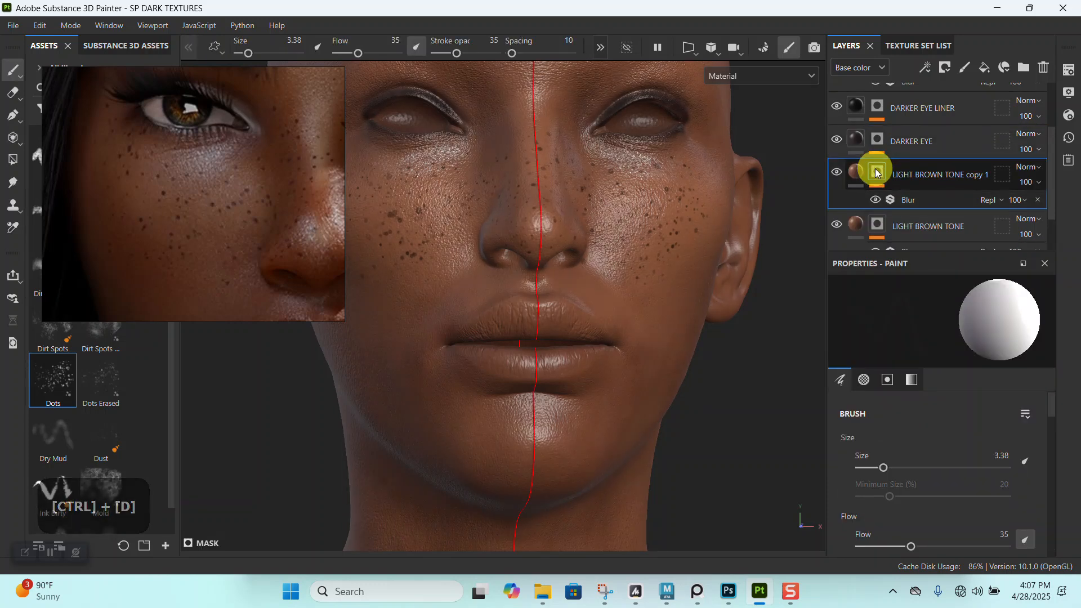
right_click(877, 171)
left_click(913, 26)
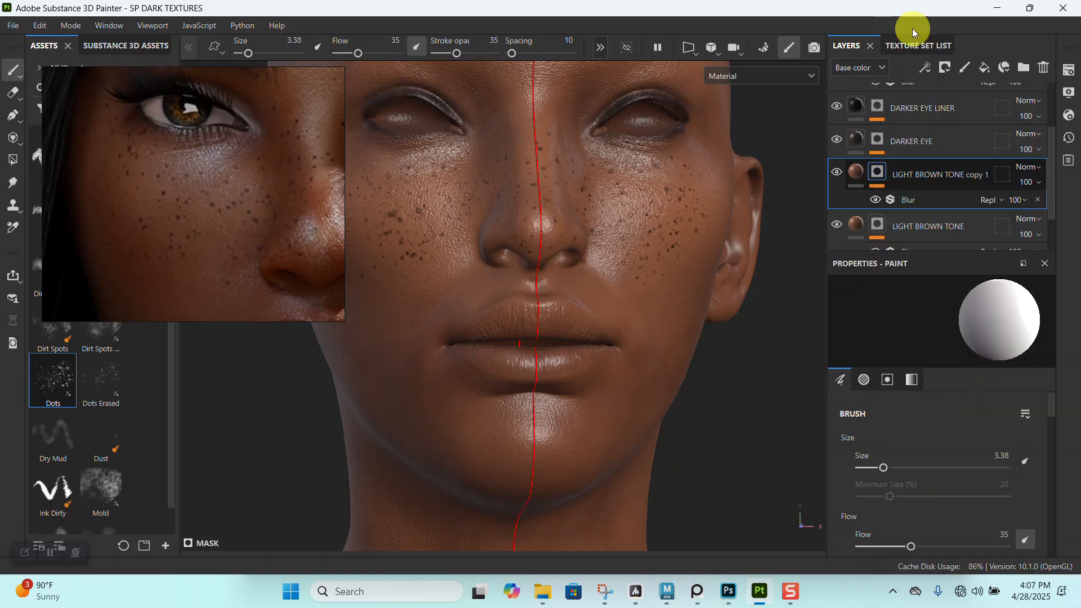
- Sample a base color from beside the reference nose for the copied LIGHT BROWN TONE layer and adjust it to reddish brown 6F321F
left_click(856, 171)
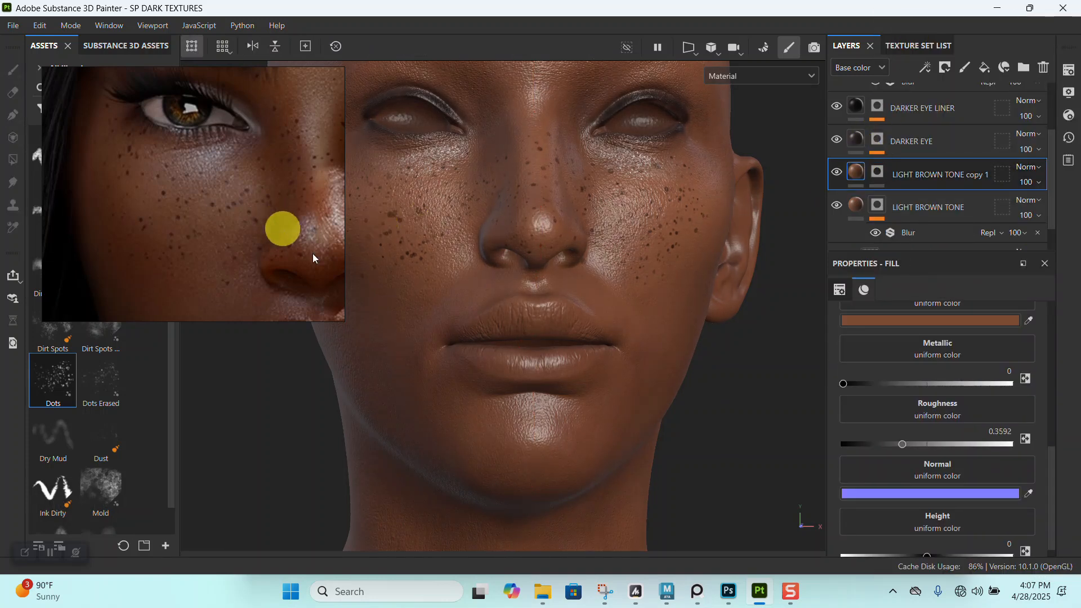
left_click(867, 322)
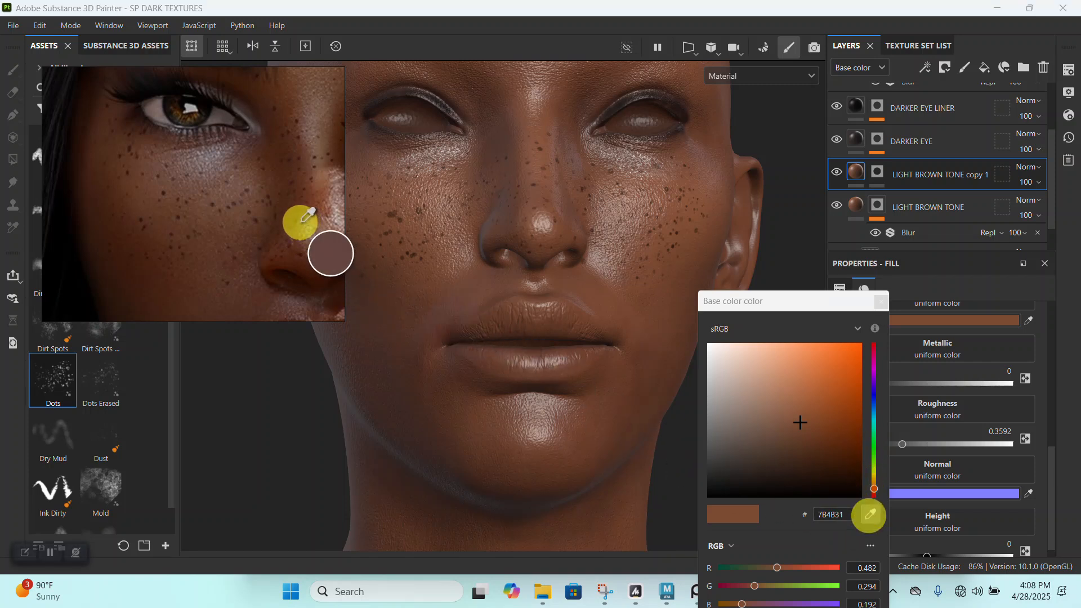
left_click(288, 232)
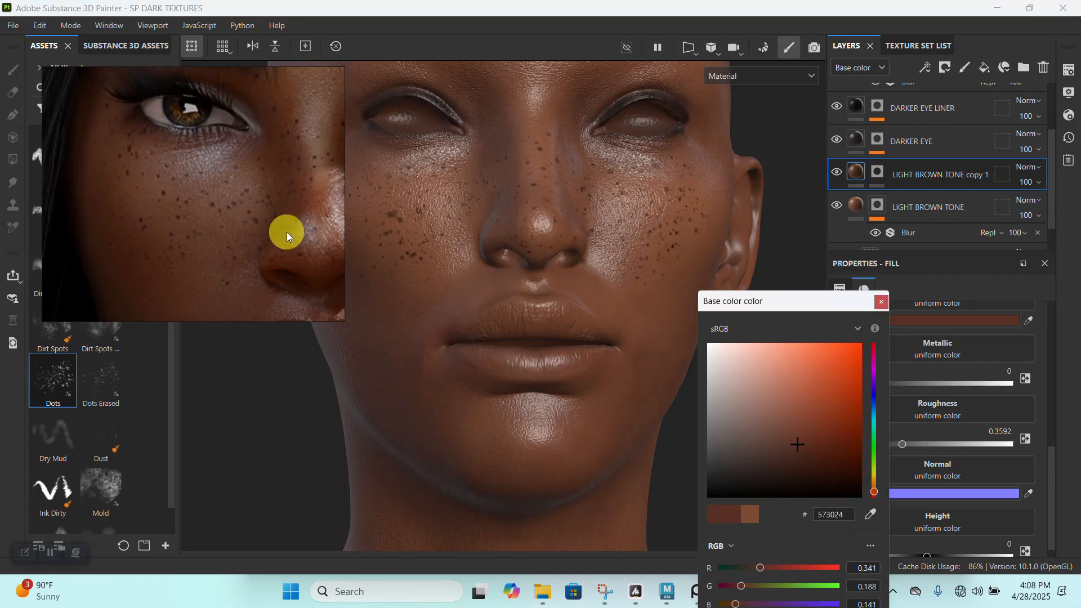
left_click(818, 430)
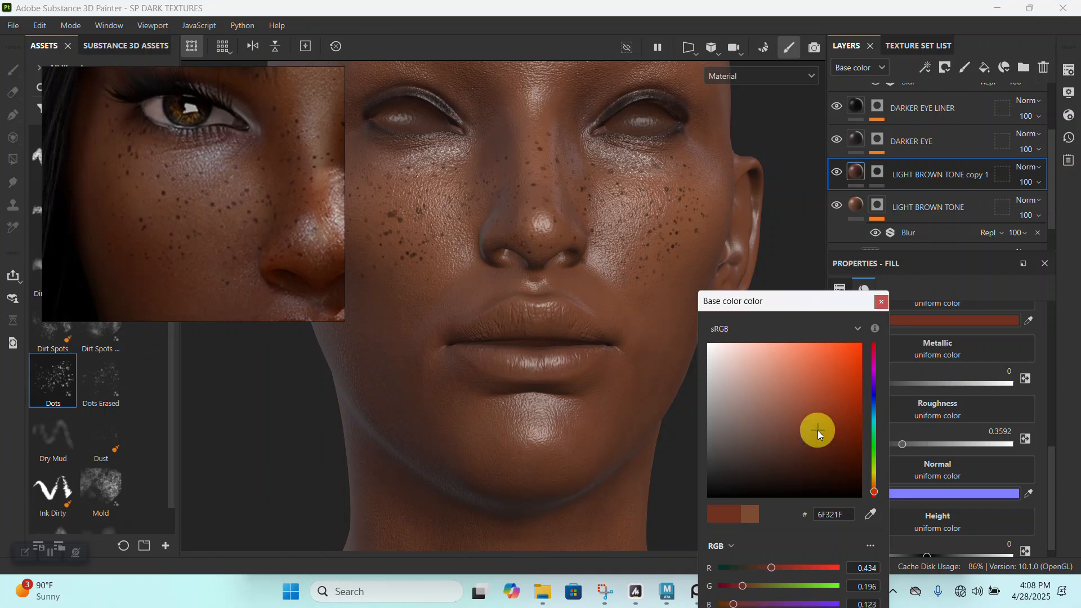
left_click(881, 302)
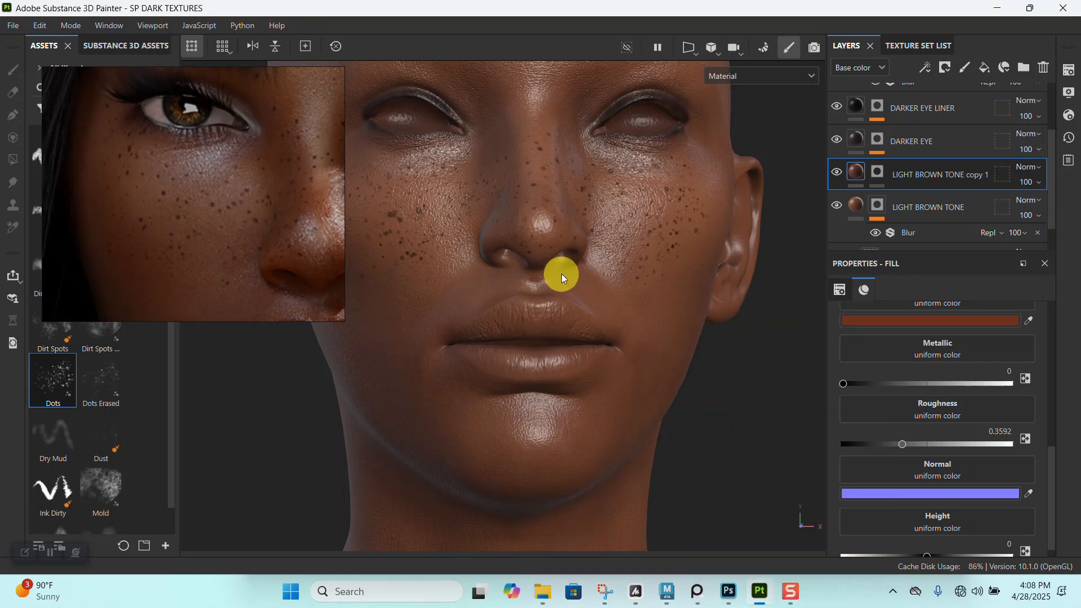
- Paint the reddish-brown tone onto both cheeks in the copied layer's mask with the Dirt 1 brush at size 20
right_click_drag(560, 278, 623, 318, "alt")
middle_click_drag(622, 318, 644, 328, "alt")
left_click(879, 175)
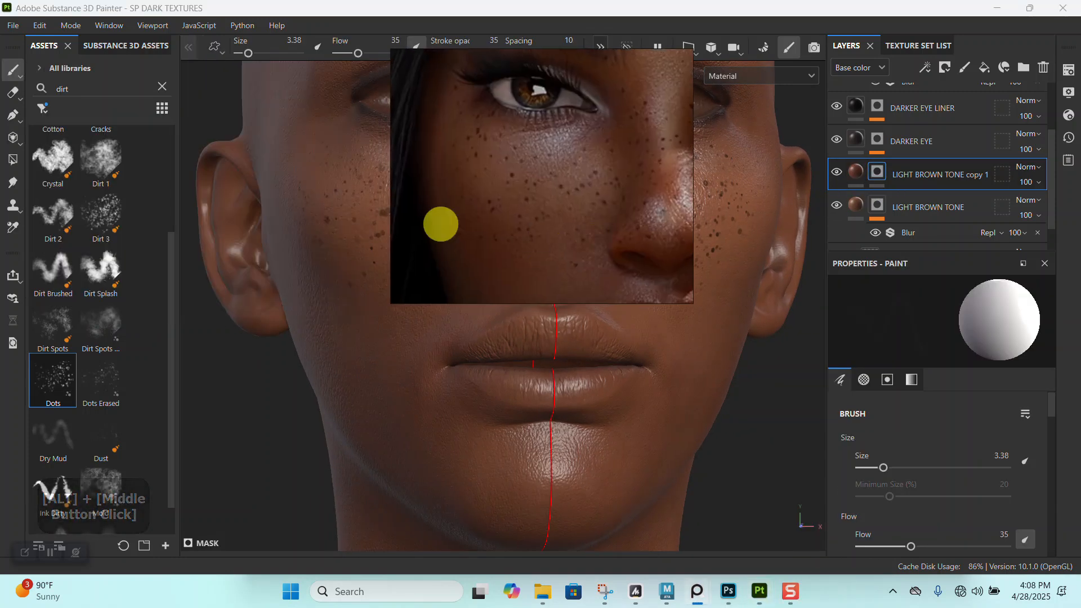
left_click(110, 163)
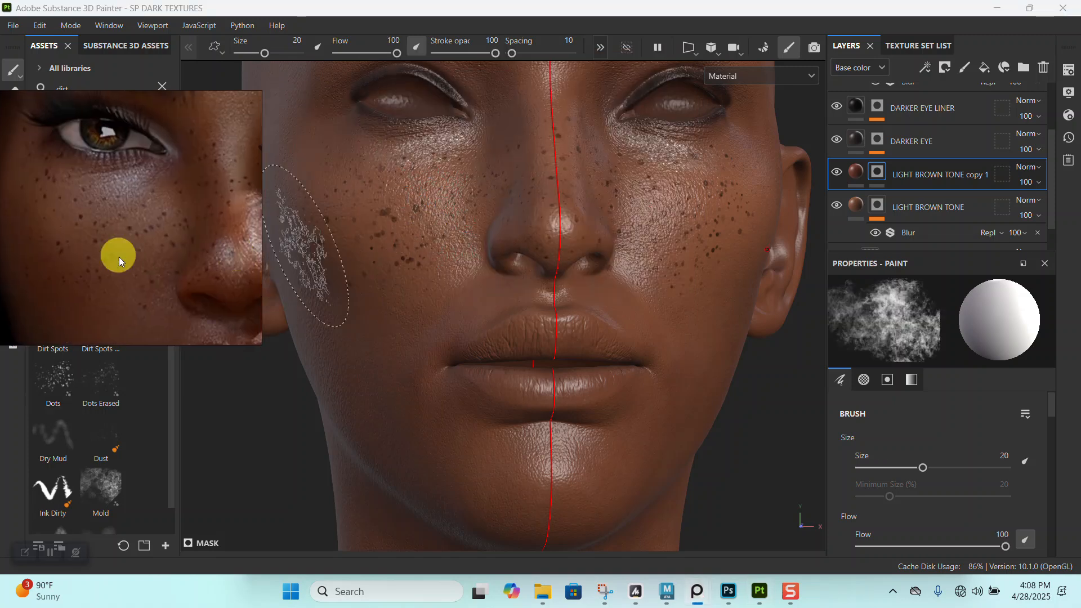
right_click_drag(286, 265, 328, 263)
middle_click_drag(328, 264, 265, 219)
scroll(282, 257, "up", 5)
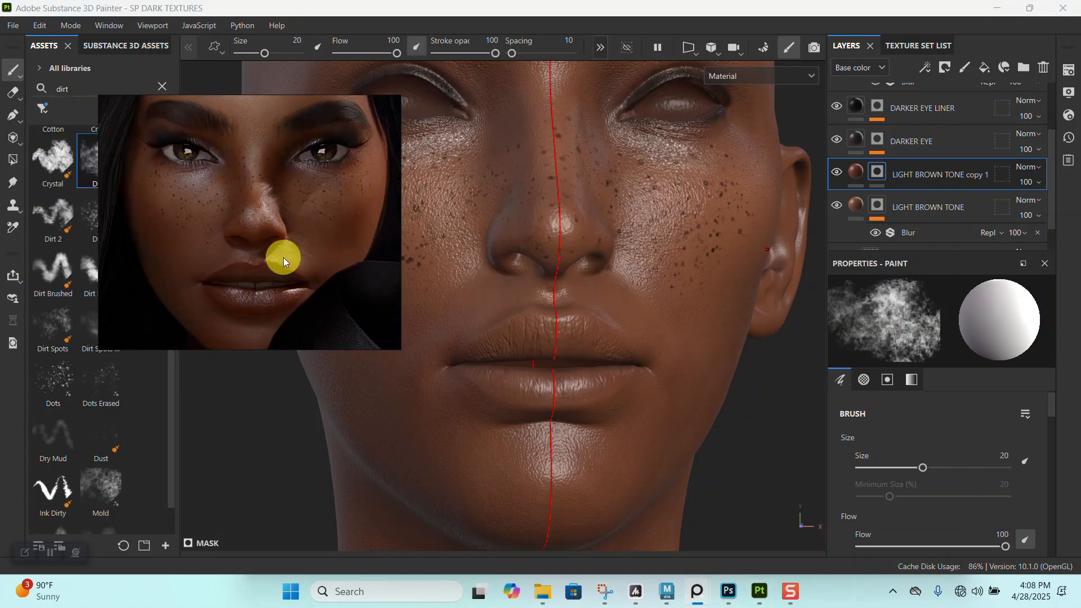
right_click_drag(692, 398, 649, 350, "alt")
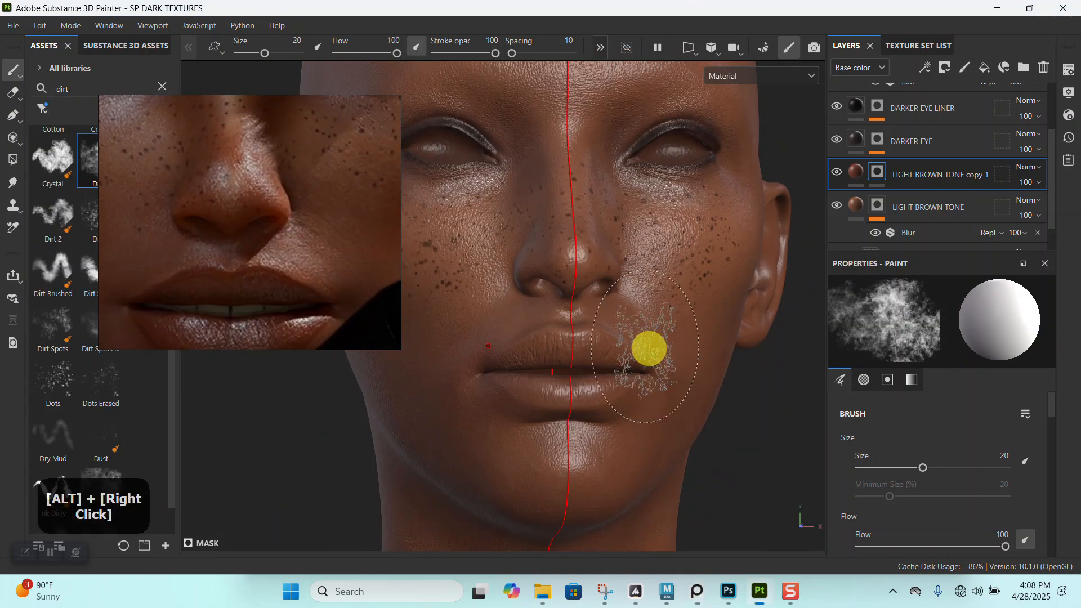
left_click_drag(604, 372, 620, 391, "alt")
right_click_drag(620, 391, 647, 398, "alt")
left_click_drag(734, 292, 467, 232, "alt")
right_click_drag(325, 276, 228, 281)
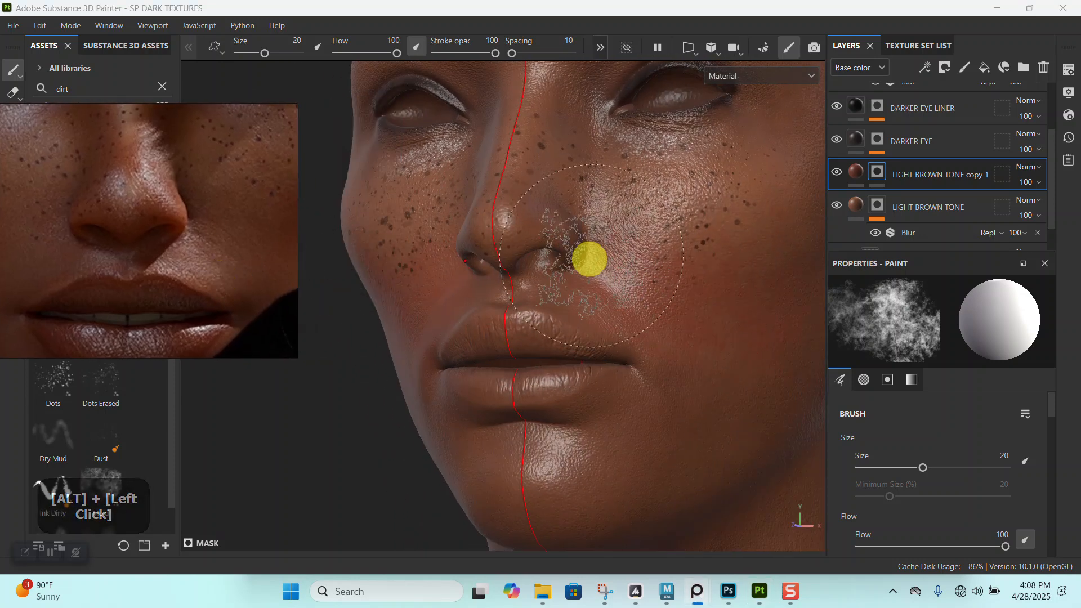
- Reduce the Dirt 1 brush size to 8.24 for the nose and undo the last stroke
left_click_drag(589, 259, 597, 259, "alt")
middle_click_drag(597, 258, 586, 295, "alt")
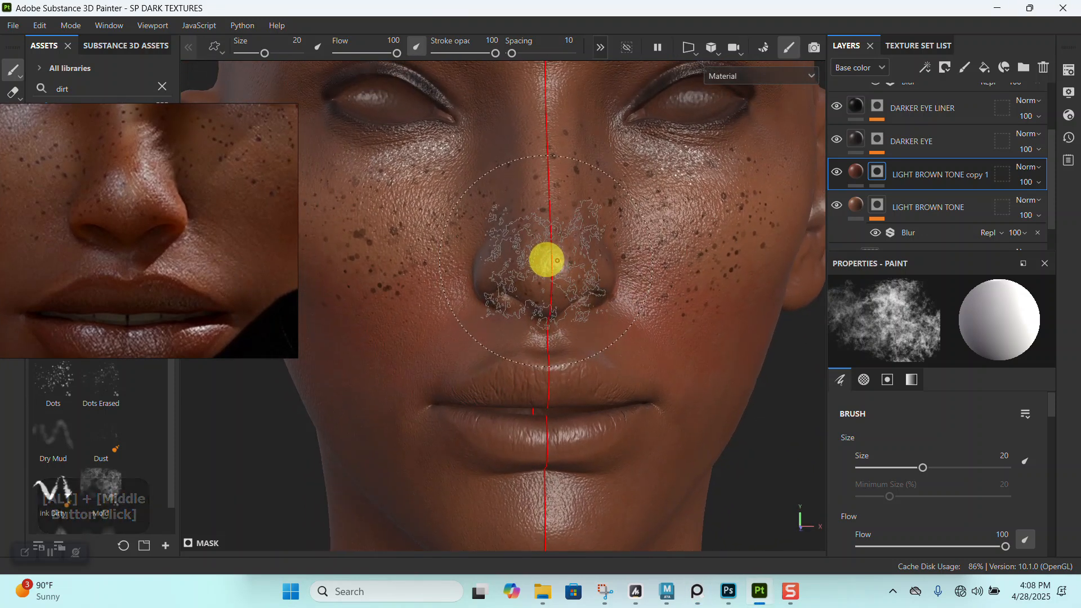
key("[")
key("[")
key("[")
key("[")
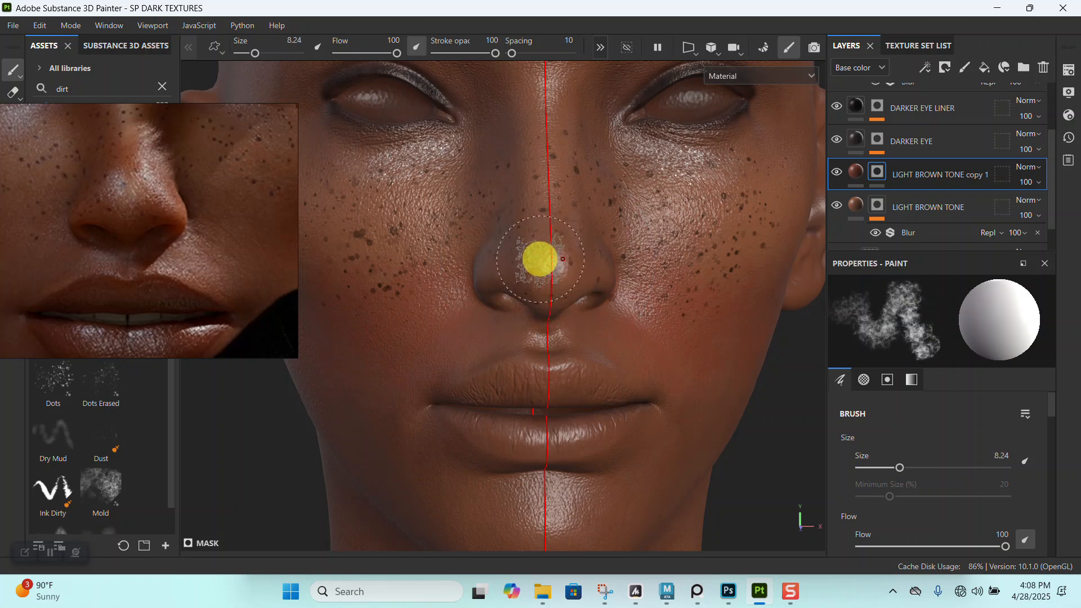
key("ctrl+z")
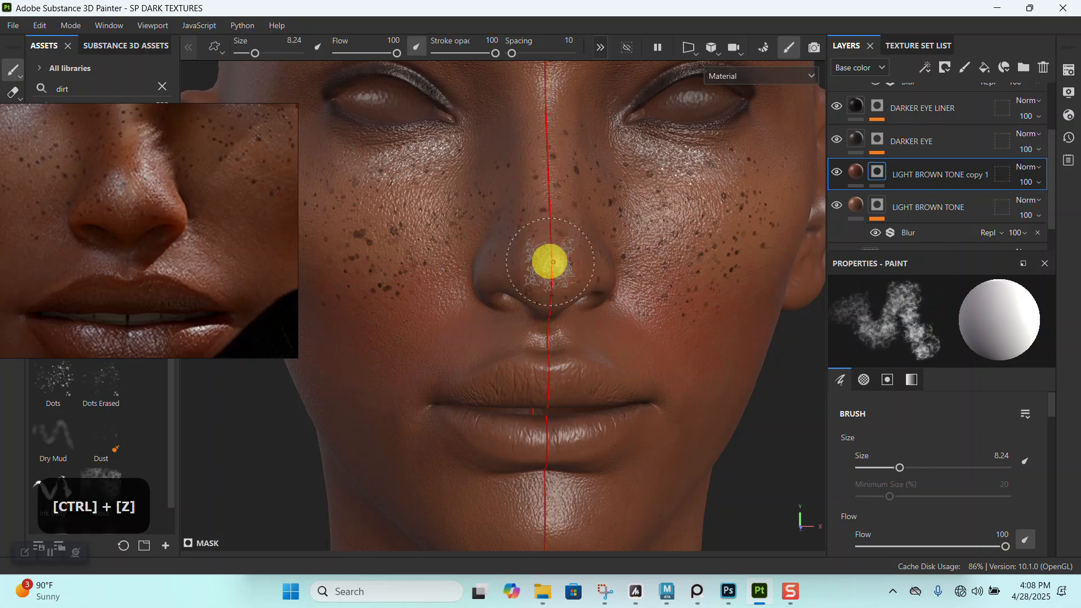
- Turn off symmetry and paint the reddish-brown tone over the nose tip and bridge
left_click(600, 47)
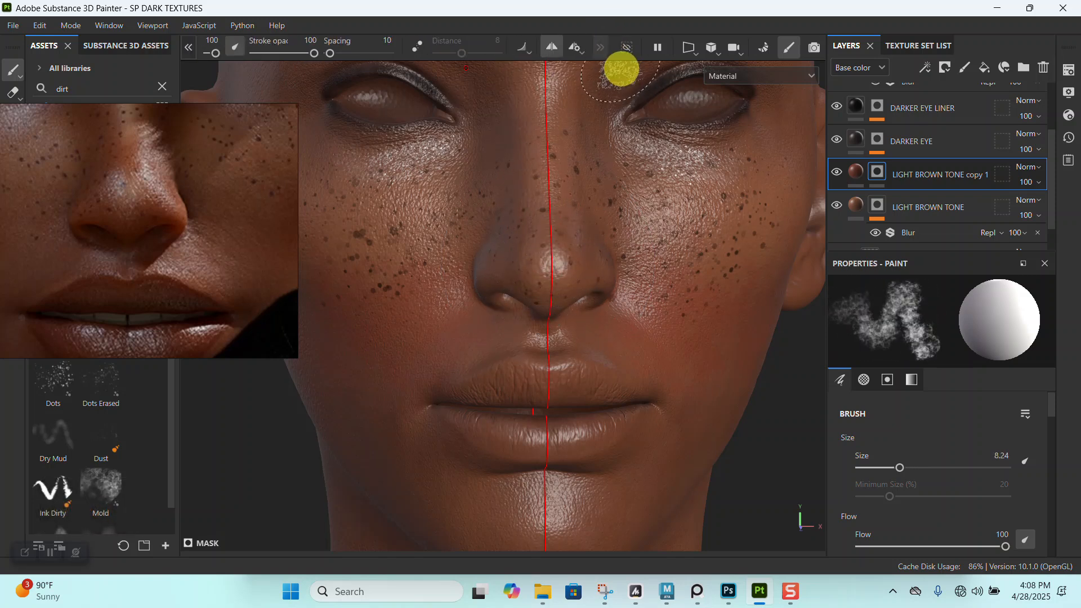
left_click(568, 57)
right_click_drag(564, 152, 558, 278, "alt")
left_click_drag(558, 277, 587, 257, "alt")
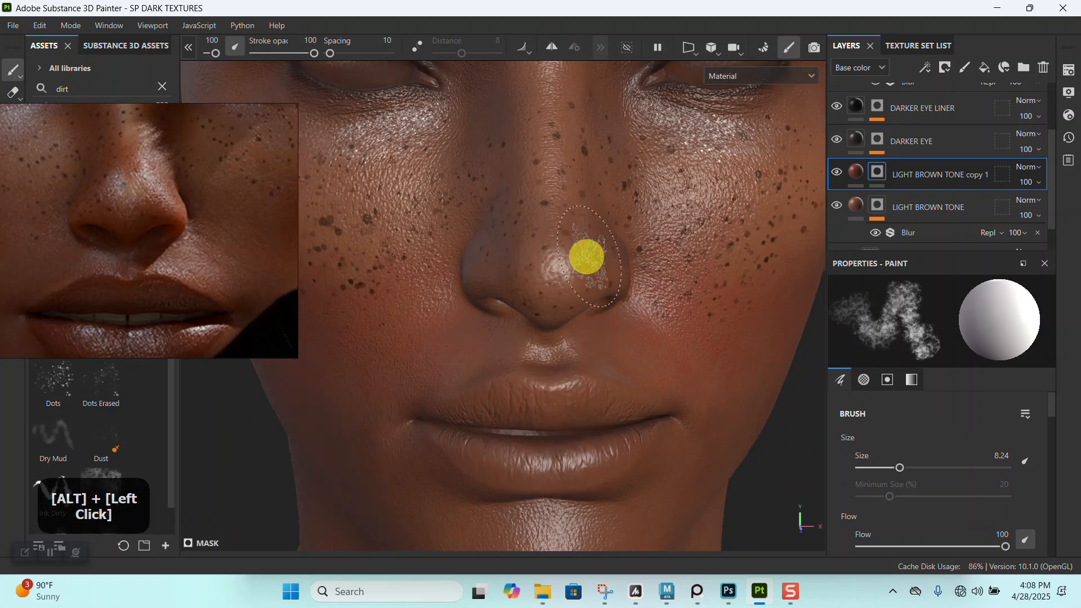
left_click_drag(500, 276, 523, 281, "alt")
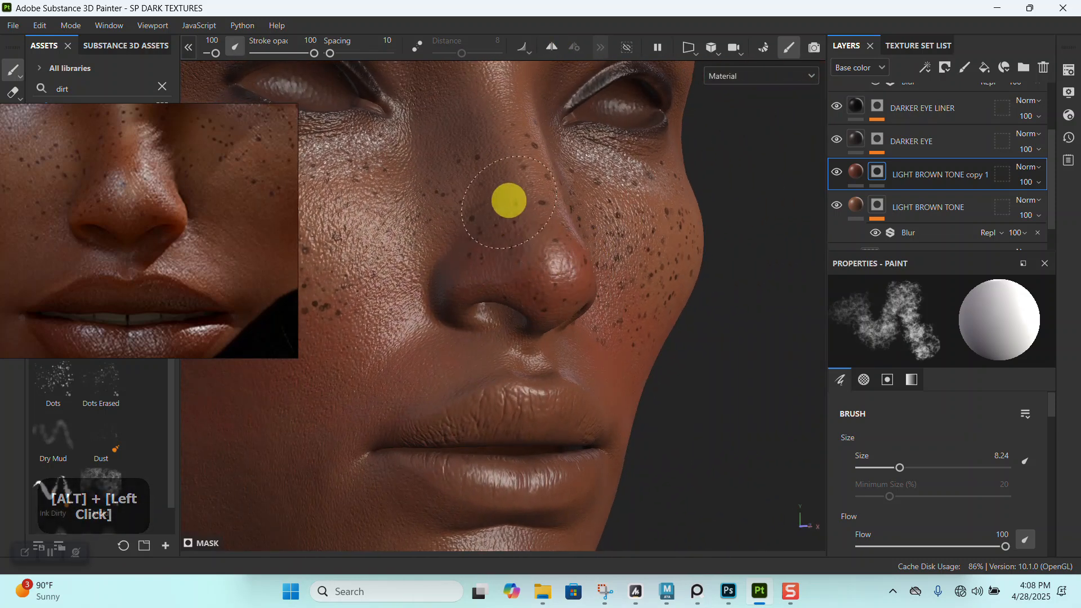
right_click_drag(514, 206, 502, 116, "alt")
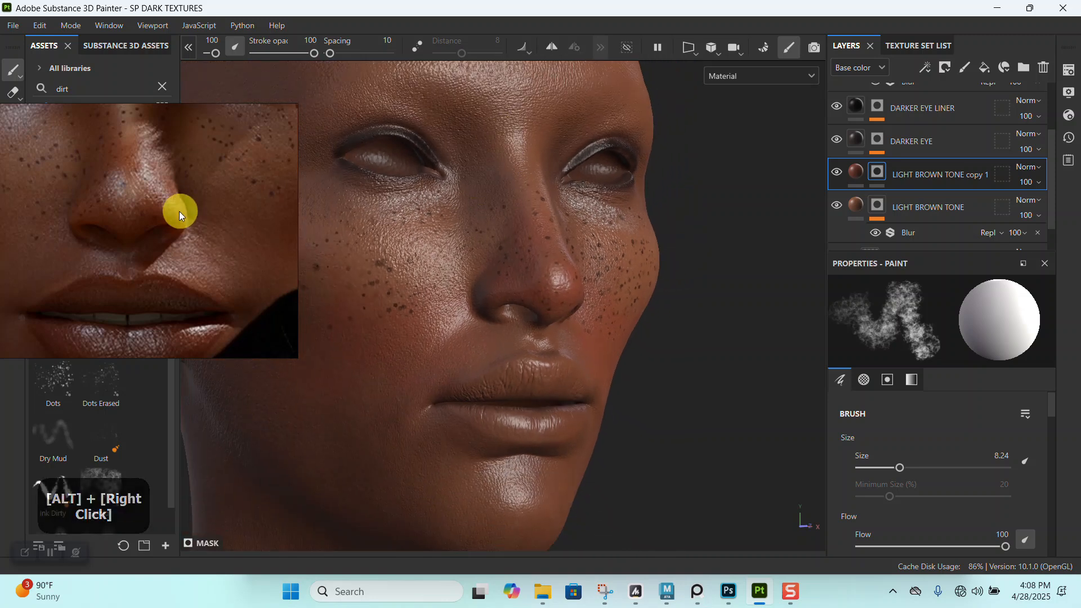
- Set the Dirt 1 brush size to 12.05 and paint the reddish-brown tone over the lower cheek and beside the mouth
left_click_drag(436, 347, 539, 314, "alt")
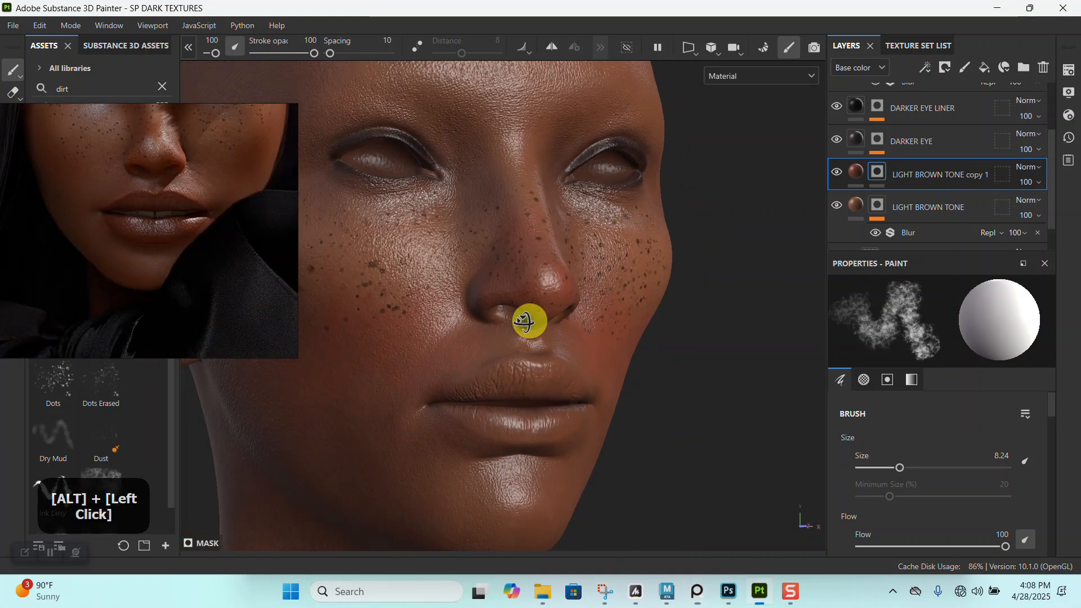
middle_click_drag(539, 314, 582, 275, "alt")
mouse_move(582, 275)
right_mouse_down("alt")
mouse_move(591, 319)
mouse_move(623, 291)
mouse_move(614, 306)
mouse_move(652, 307)
right_mouse_up("alt")
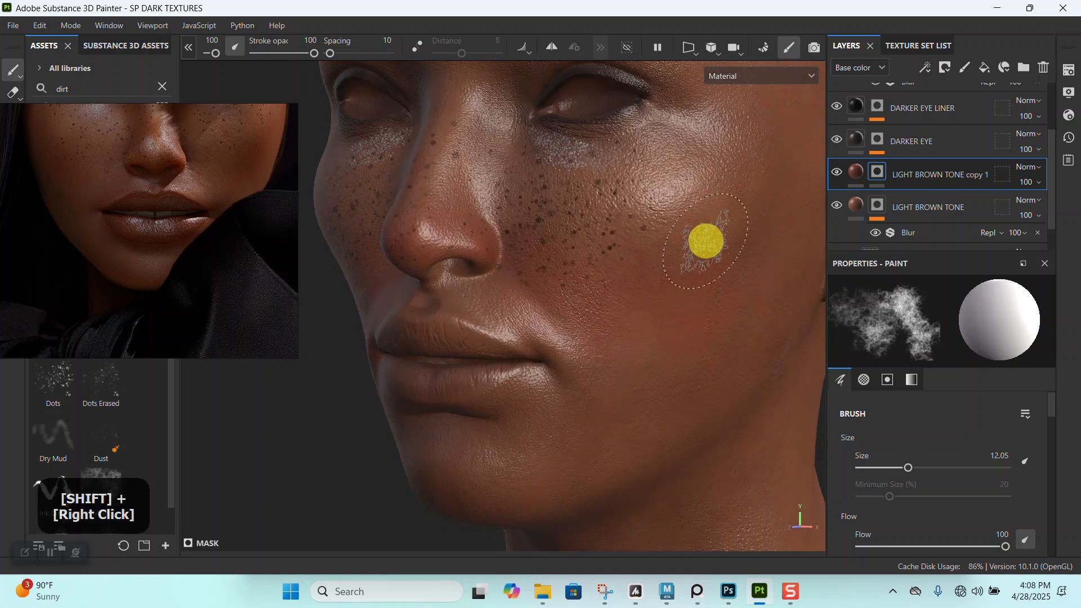
middle_click_drag(656, 403, 600, 294, "alt")
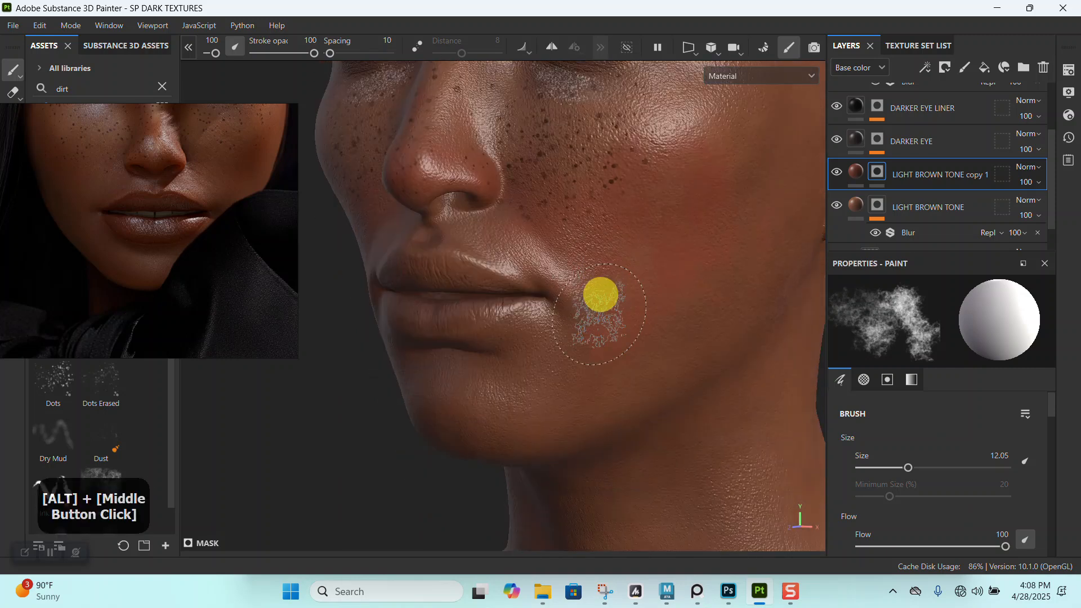
left_click_drag(600, 294, 572, 369, "alt")
middle_click_drag(572, 369, 509, 265, "alt")
right_click_drag(509, 265, 524, 284, "shift")
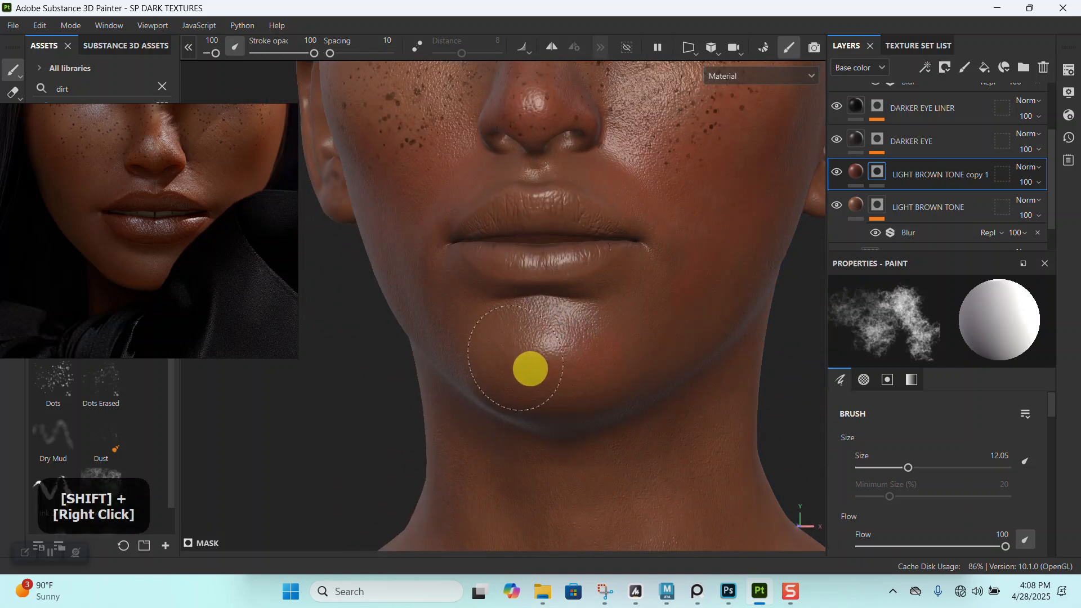
- Paint the reddish-brown tone across the chin and along the jaw below the lips
left_click_drag(567, 330, 615, 340, "alt")
mouse_move(615, 340)
middle_mouse_down("alt")
mouse_move(589, 335)
mouse_move(598, 329)
middle_mouse_up("alt")
right_click_drag(598, 329, 608, 321, "shift")
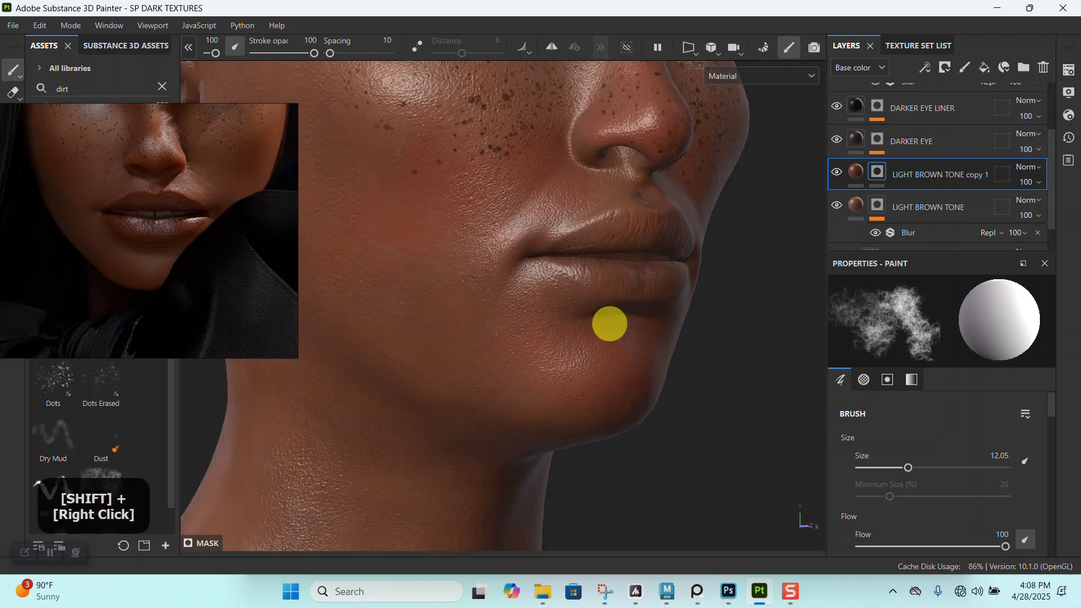
left_click_drag(639, 357, 608, 338, "alt")
middle_click_drag(608, 338, 582, 326, "alt")
right_click_drag(582, 326, 573, 300, "alt")
left_click_drag(572, 300, 603, 338, "alt")
middle_click_drag(603, 338, 582, 304, "alt")
right_click_drag(582, 304, 525, 217, "alt")
- Compare the skin with the full reference portrait and darken the copied LIGHT BROWN TONE layer's base color to 622E1D
scroll(169, 251, "down", 5)
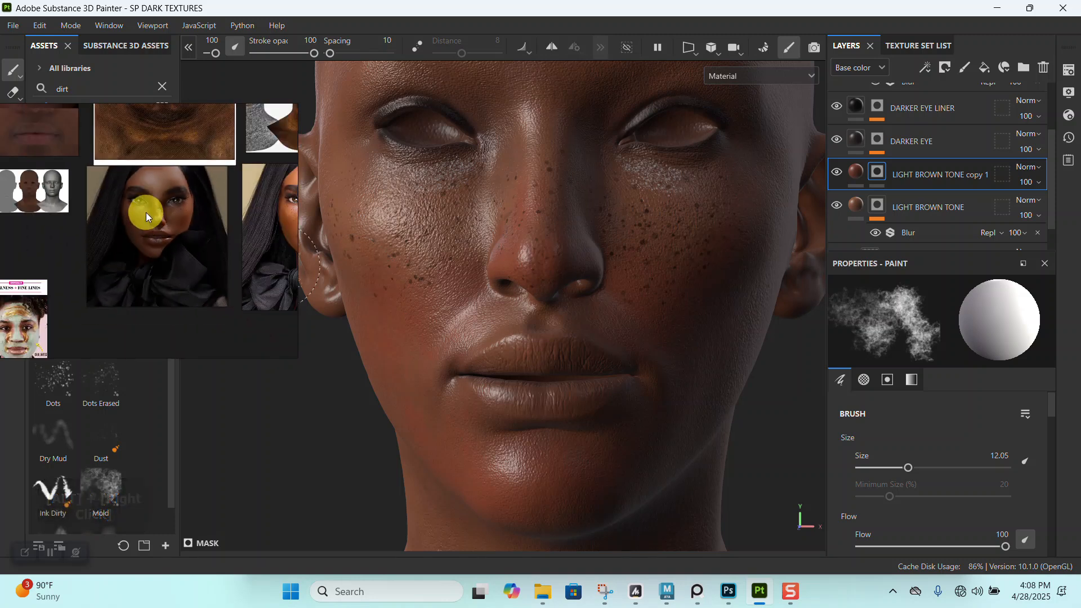
scroll(144, 213, "up", 2)
right_click_drag(587, 242, 591, 343, "alt")
right_click_drag(649, 323, 565, 337, "shift")
left_click(855, 179)
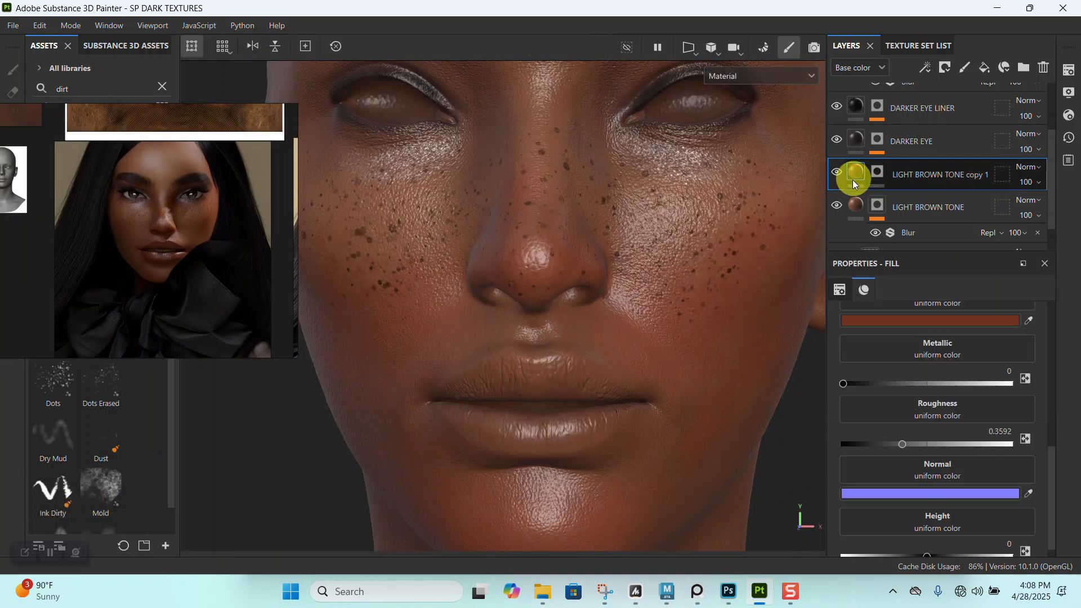
left_click(902, 320)
left_click_drag(820, 431, 815, 439)
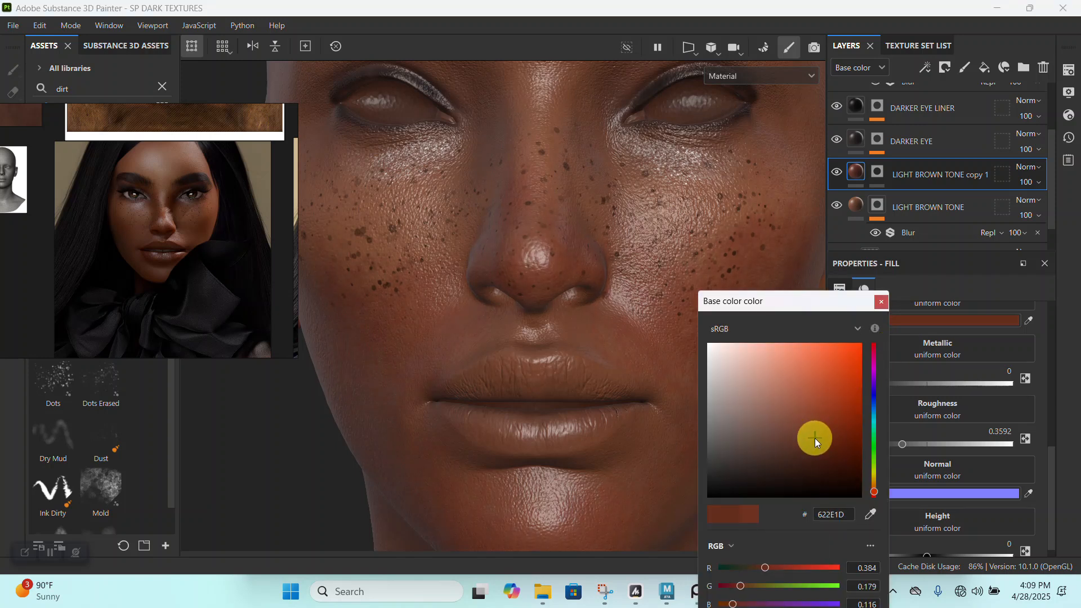
left_click(881, 303)
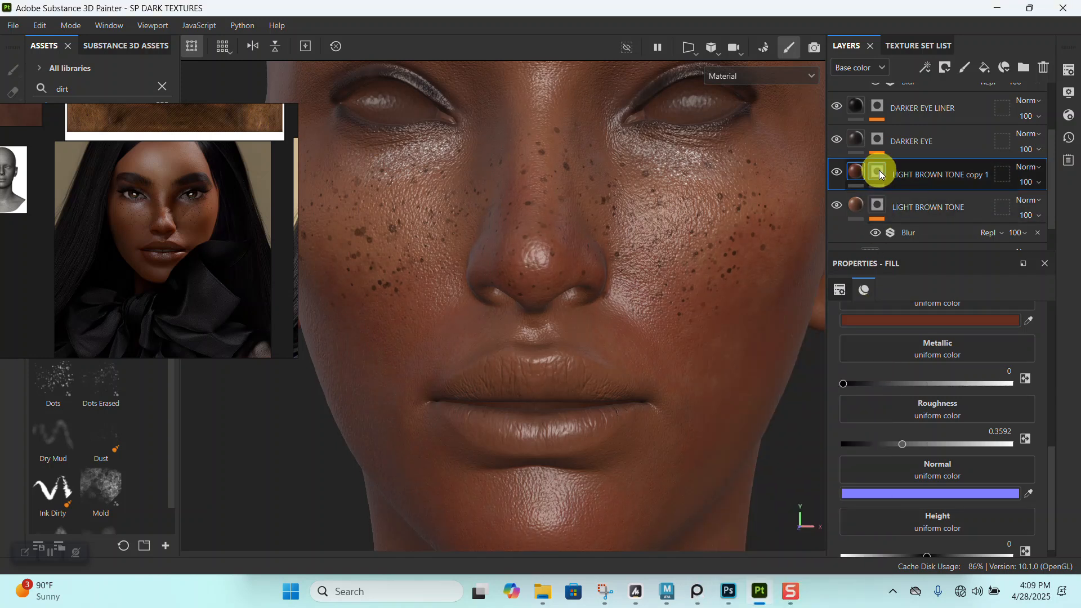
- Add a Blur filter with an intensity of 1.85 to the copied LIGHT BROWN TONE layer's mask
left_click(878, 170)
right_click(878, 170)
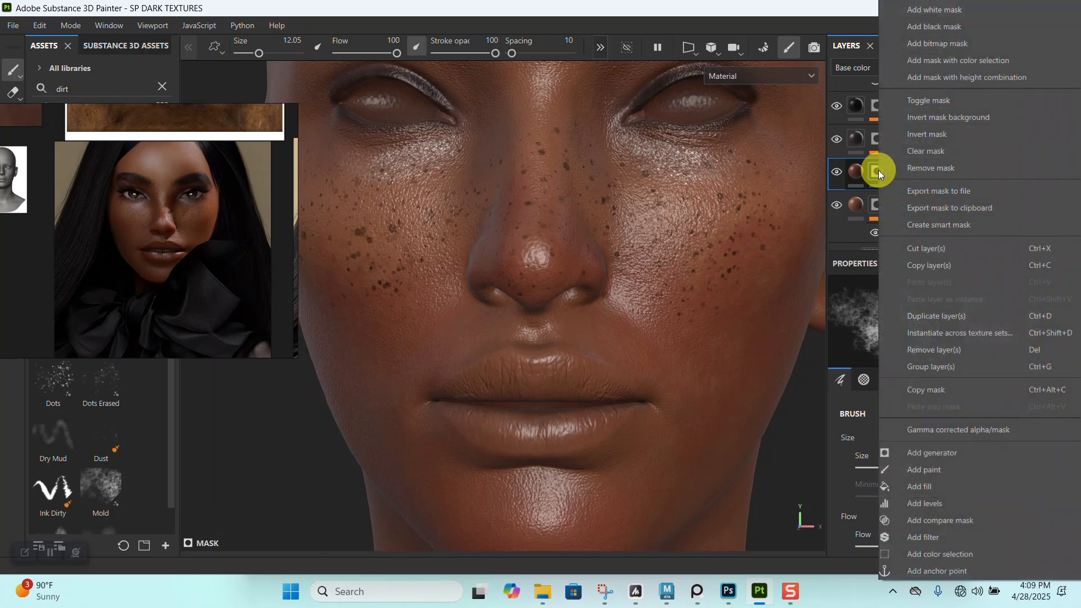
left_click(926, 537)
left_click(964, 333)
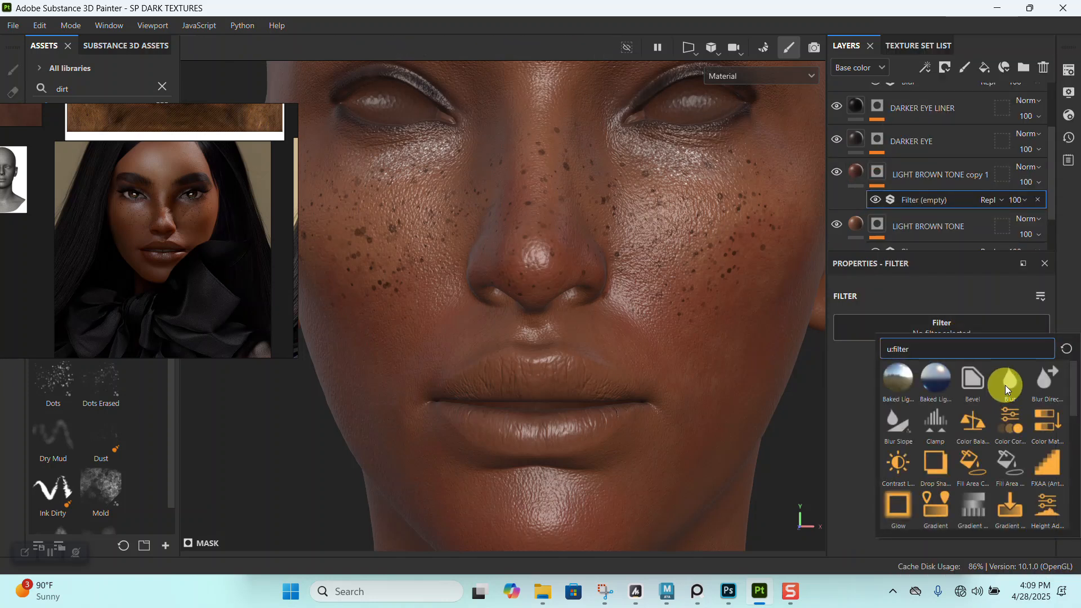
left_click(1005, 385)
left_click_drag(856, 399, 872, 399)
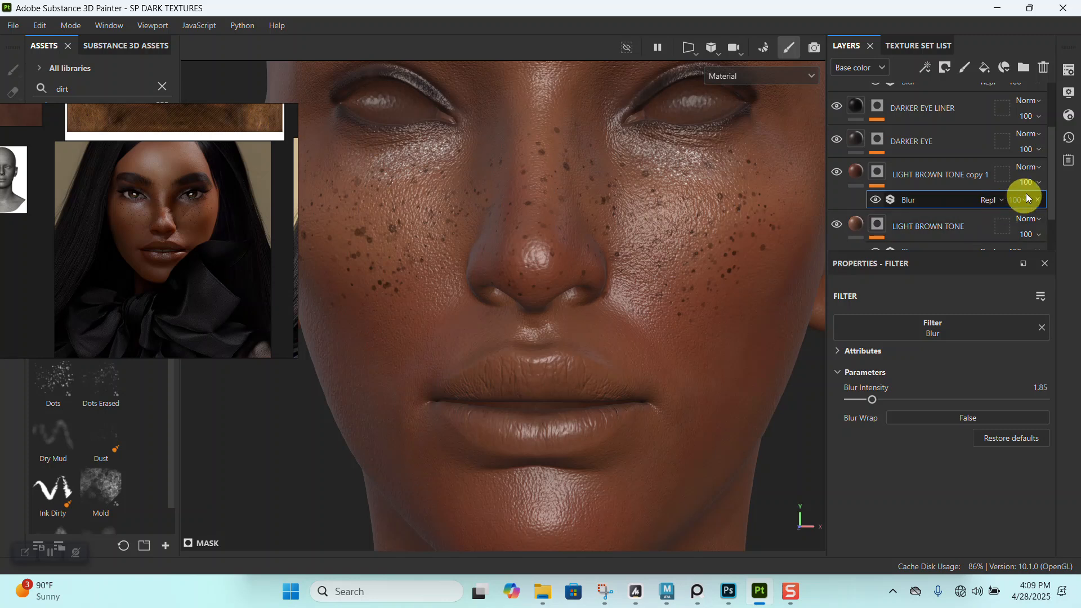
- Lower the copied LIGHT BROWN TONE layer's opacity to 77 and check the blend on the face
mouse_move(1030, 206)
left_mouse_down()
mouse_move(999, 206)
mouse_move(1036, 208)
left_mouse_up()
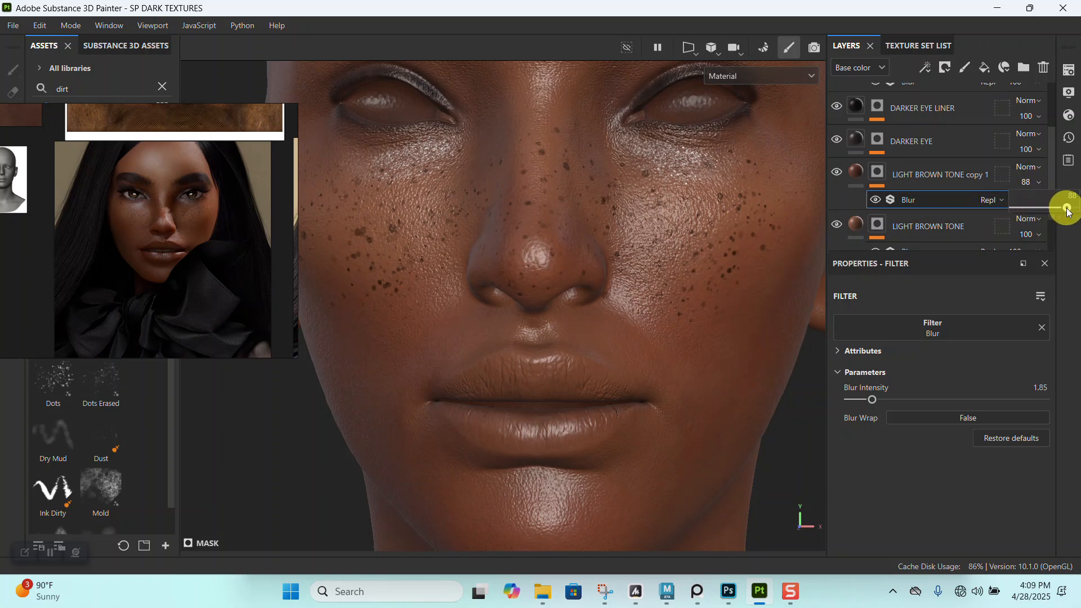
right_click_drag(594, 294, 573, 232, "alt")
left_click_drag(580, 270, 592, 360, "alt")
middle_click_drag(594, 369, 580, 301, "alt")
right_click_drag(580, 302, 587, 336, "alt")
middle_click_drag(592, 327, 609, 381, "alt")
left_click_drag(593, 259, 585, 295, "alt")
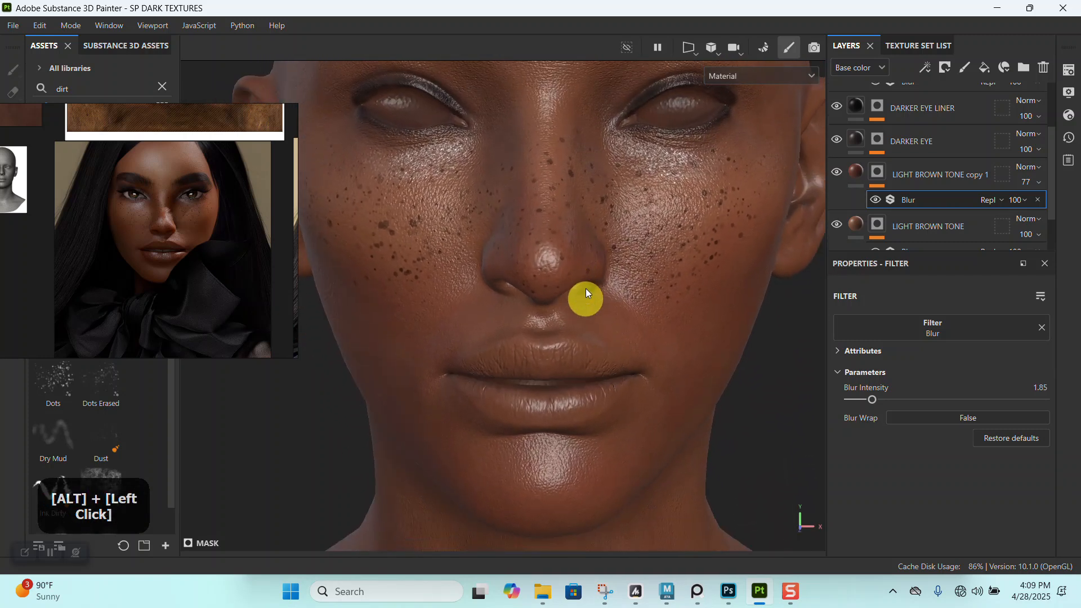
middle_click_drag(585, 295, 592, 329, "alt")
- Compare the reference's eyes, inner eye corners and nose bridge with the head model
scroll(143, 265, "up", 5)
middle_click_drag(170, 237, 143, 281)
middle_click_drag(188, 203, 164, 302)
right_click_drag(585, 330, 527, 232, "alt")
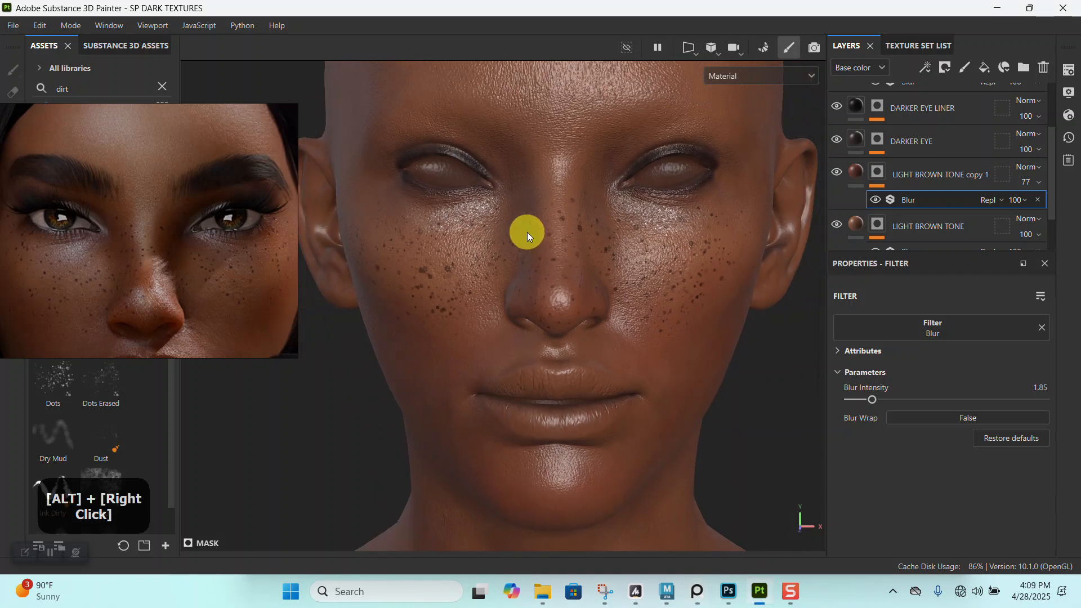
scroll(144, 258, "up", 2)
right_click_drag(424, 321, 457, 242, "alt")
scroll(178, 238, "up", 3)
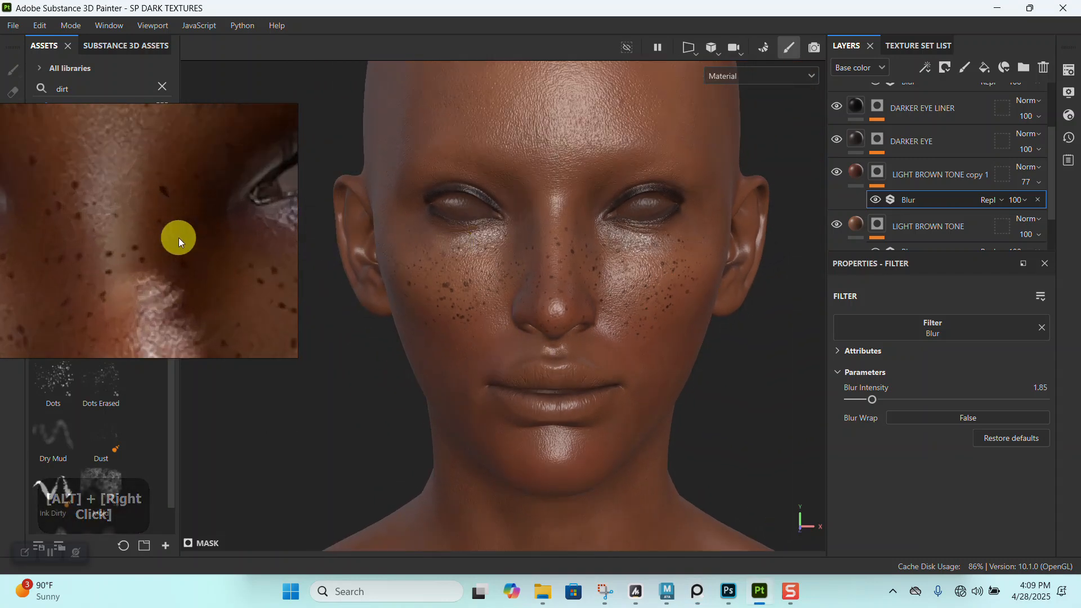
scroll(178, 237, "down", 5)
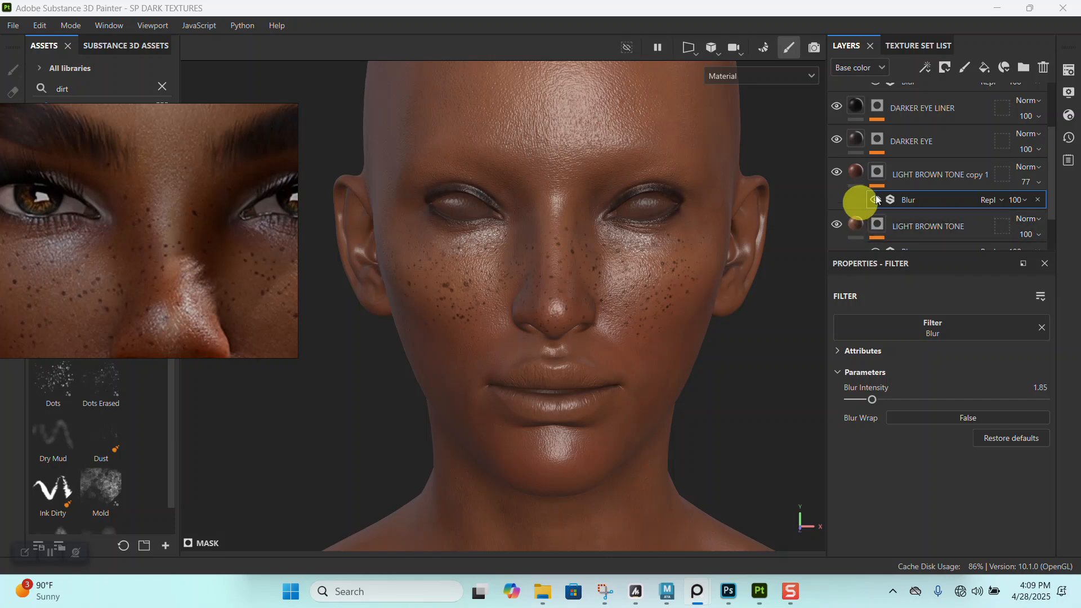
- Select the SLIVER EYE MASCARA layer's mask and reduce the brush size to 3.49 for detail around the eye
scroll(900, 170, "up", 3)
left_click(883, 131)
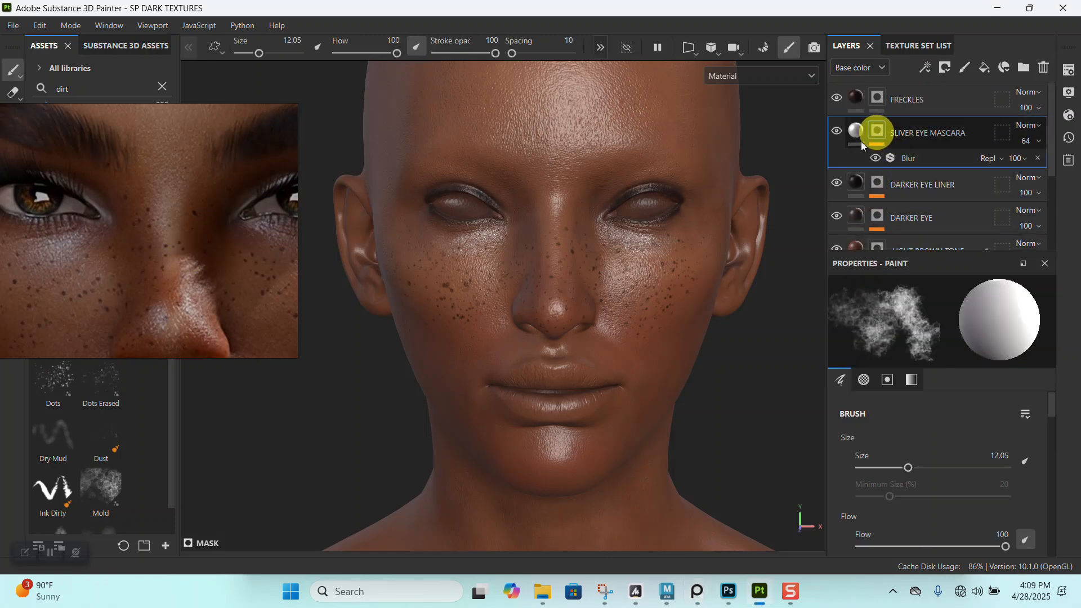
mouse_move(529, 254)
right_mouse_down("alt")
mouse_move(567, 260)
mouse_move(648, 511)
right_mouse_up("alt")
middle_click_drag(648, 512, 545, 274, "alt")
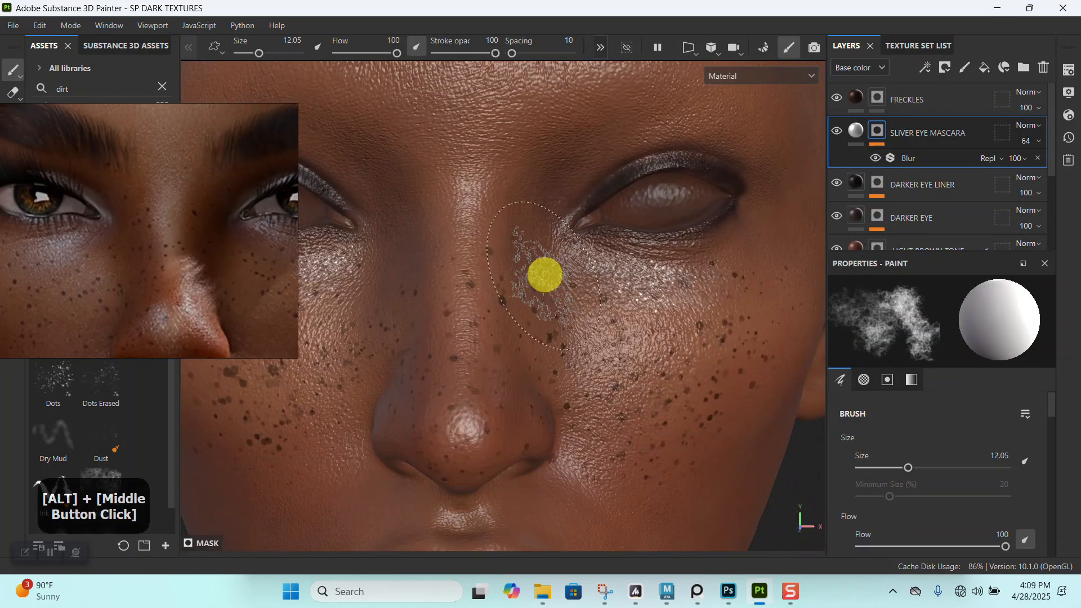
key("bracketleft")
key("bracketleft")
key("bracketleft")
key("bracketleft")
key("bracketleft")
key("bracketleft")
key("bracketleft")
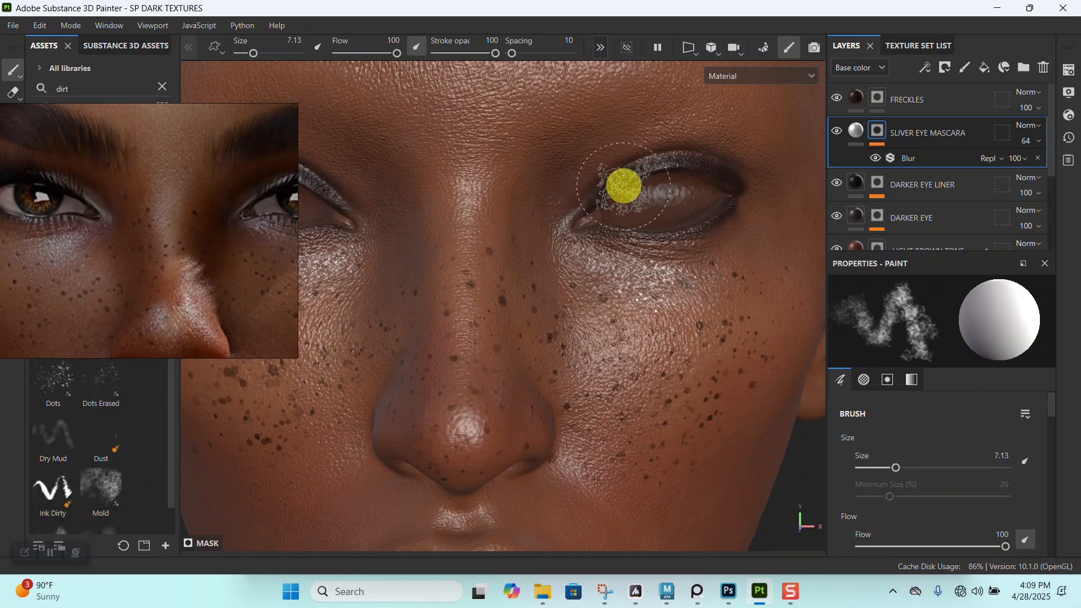
key("bracketleft")
key("bracketleft")
key("bracketleft")
- Set the brush's stroke opacity to 39 and flow to 52, and turn on symmetry for the eyelid work
middle_click_drag(623, 198, 640, 265, "alt")
right_click_drag(640, 265, 608, 251, "alt")
middle_click_drag(608, 252, 505, 164, "alt")
left_click_drag(496, 53, 459, 53)
left_click_drag(375, 55, 367, 55)
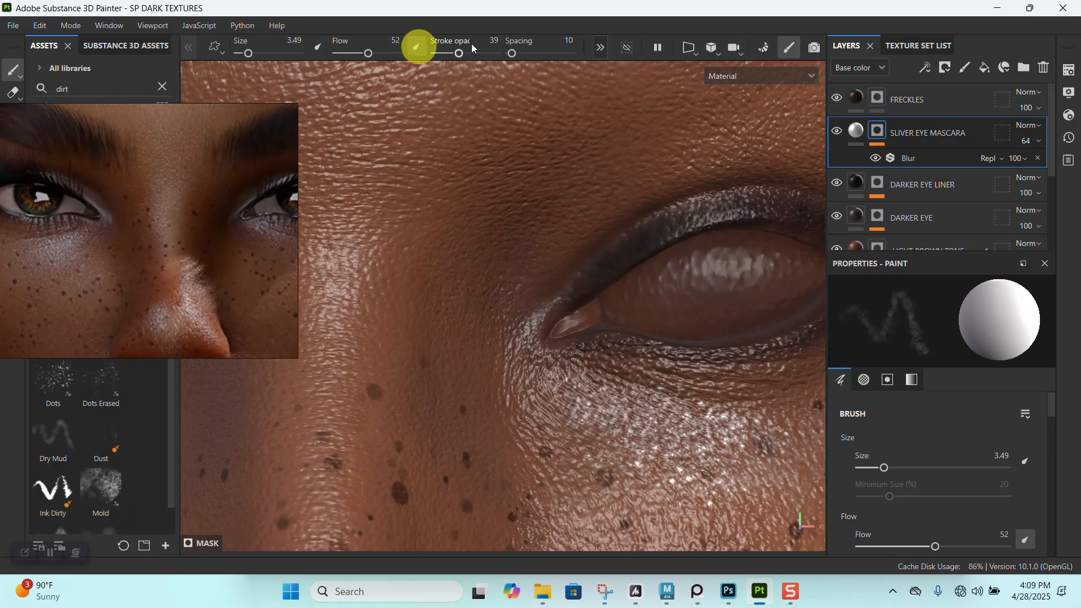
left_click(601, 48)
left_click(554, 57)
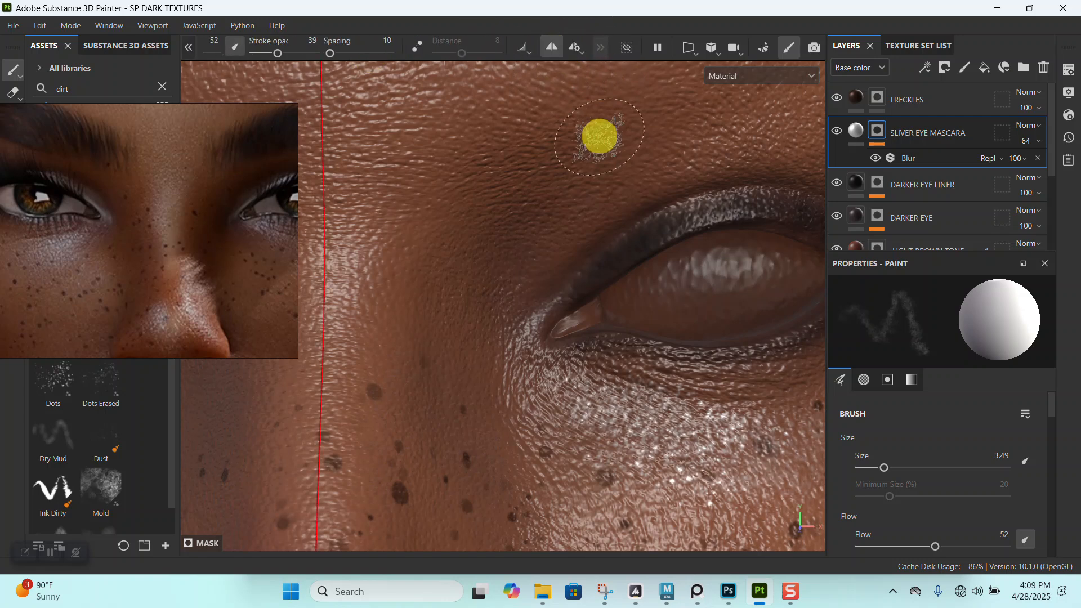
- Undo a test stroke on the inner upper eyelid and reduce the brush size to 1.6
mouse_move(611, 261)
left_mouse_down()
mouse_move(563, 292)
mouse_move(613, 259)
left_mouse_up()
key("ctrl+z")
key("[")
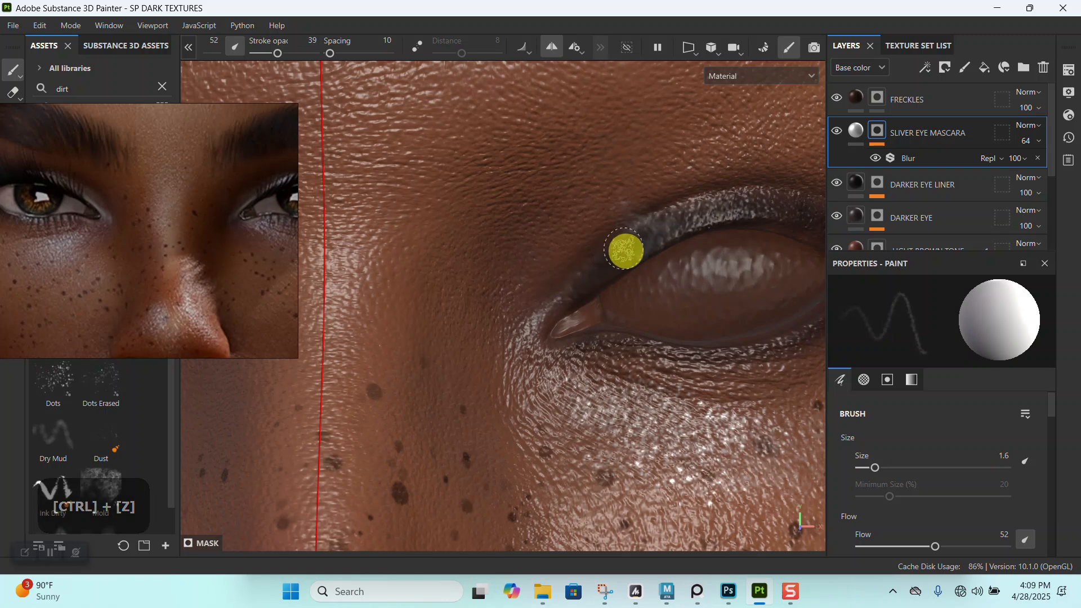
mouse_move(695, 224)
left_mouse_down("alt")
mouse_move(695, 212)
mouse_move(622, 239)
left_mouse_up("alt")
key("ctrl+z")
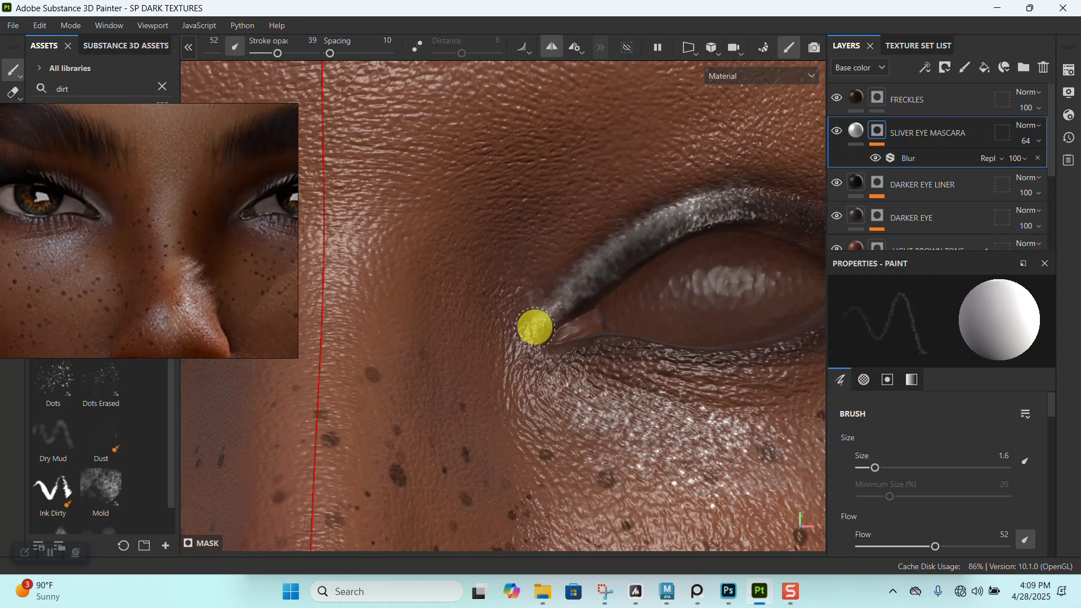
key("ctrl+z")
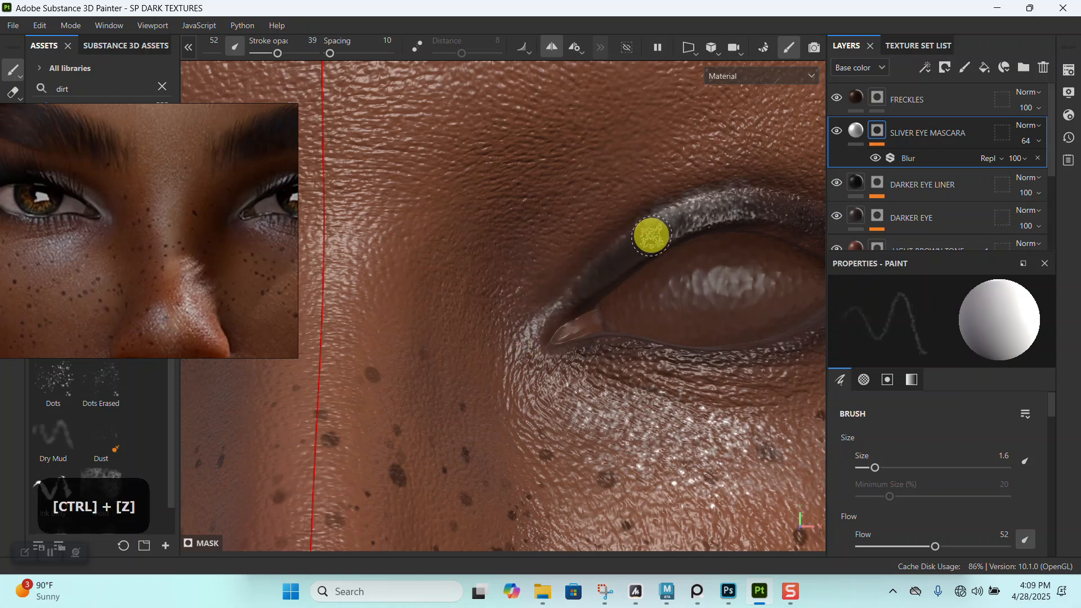
- Paint silver shimmer along the upper eyelid to the inner eye corner, reducing the brush size to 0.74 for touch-ups
left_click_drag(661, 222, 590, 269)
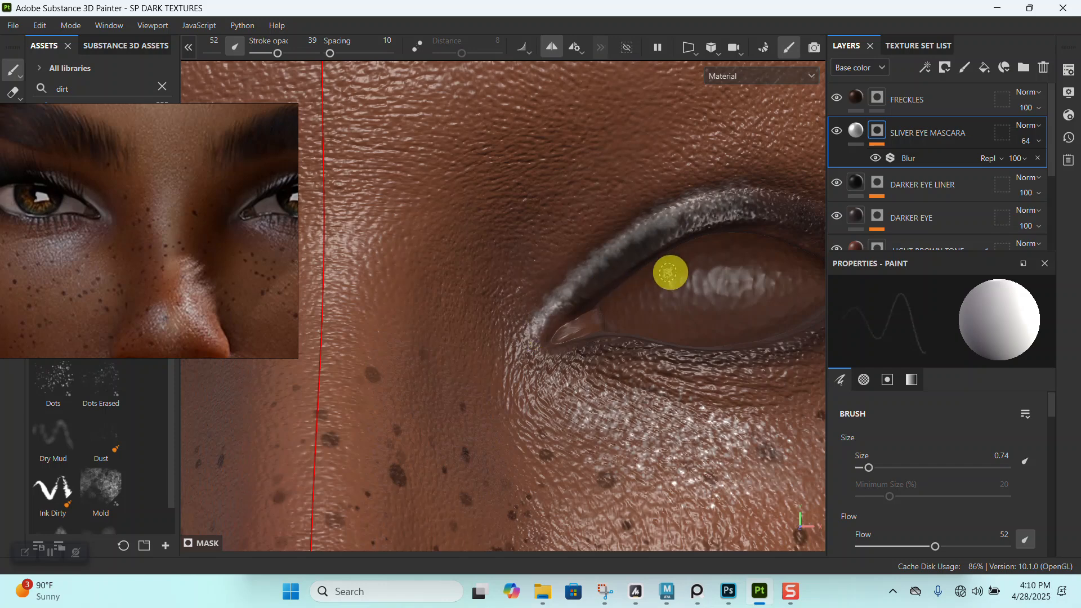
left_click_drag(680, 239, 688, 234, "alt")
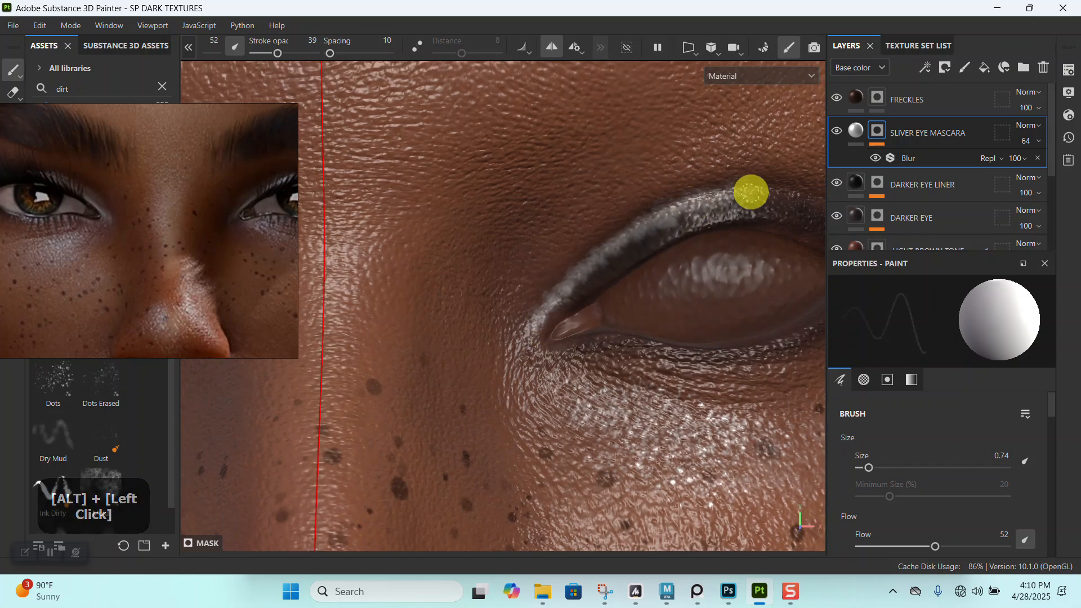
right_click_drag(768, 217, 644, 167, "alt")
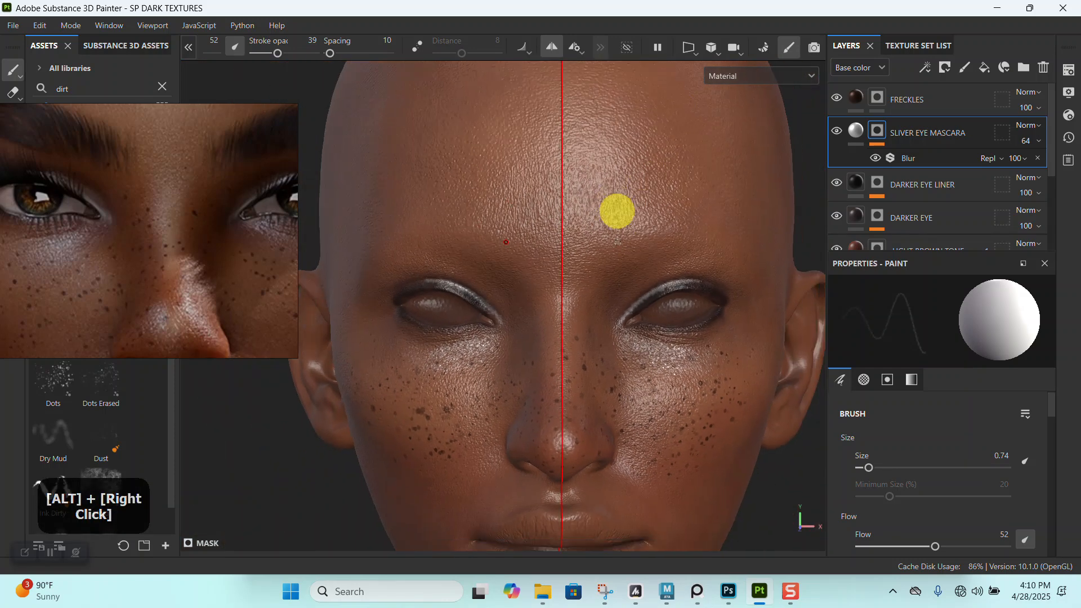
- Examine the shimmer around the reference eye and compare it with both eyelids on the head from several angles
left_click_drag(651, 320, 664, 297, "alt")
right_click_drag(664, 298, 505, 331, "alt")
middle_click_drag(64, 238, 164, 239)
scroll(164, 239, "up", 5)
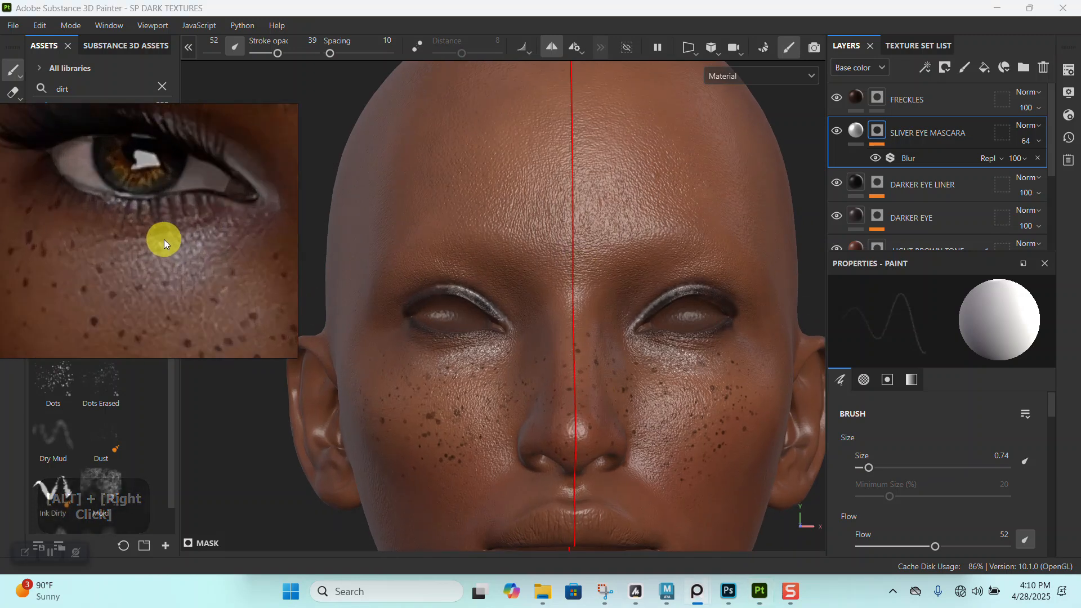
scroll(156, 244, "down", 5)
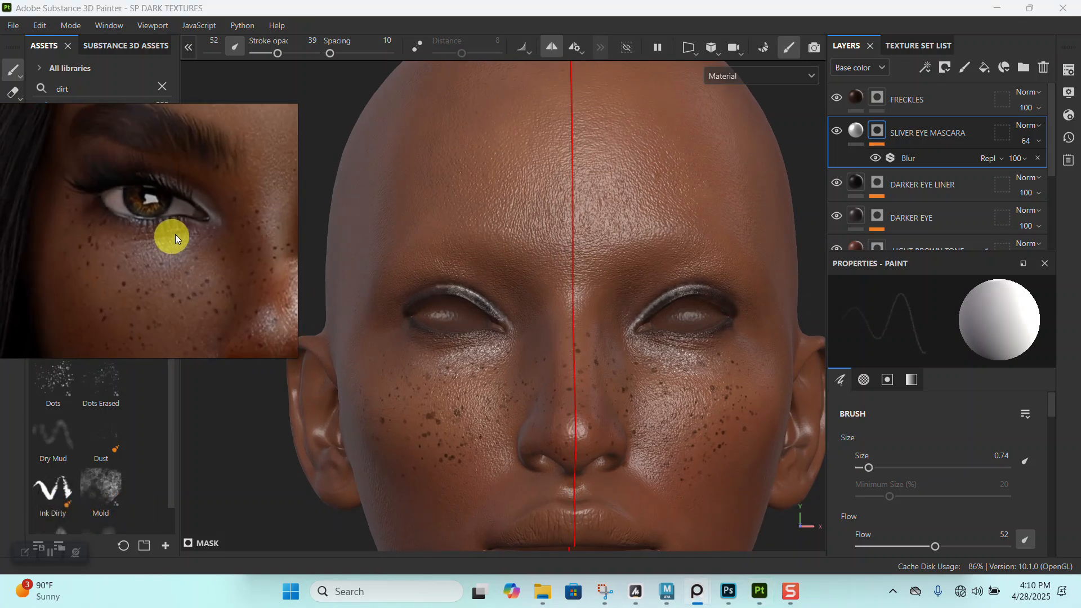
scroll(173, 235, "up", 4)
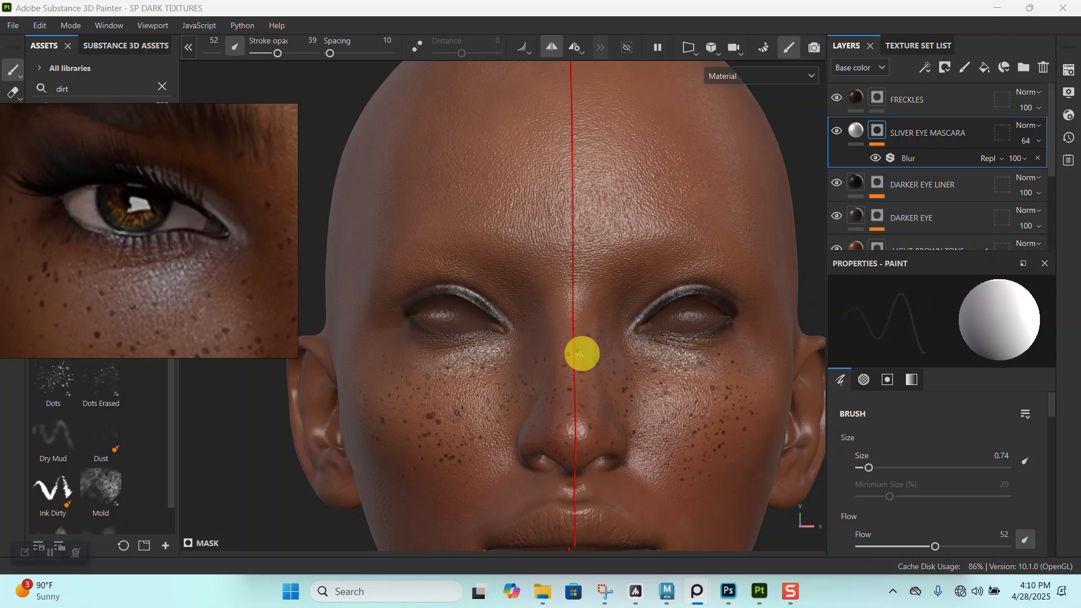
left_click_drag(603, 346, 590, 374, "alt")
middle_click_drag(590, 375, 591, 415, "alt")
right_click_drag(591, 414, 598, 391, "alt")
left_click_drag(599, 391, 613, 379, "alt")
mouse_move(614, 379)
right_mouse_down("shift")
mouse_move(607, 435)
mouse_move(639, 127)
right_mouse_up("shift")
left_click_drag(640, 128, 647, 381, "alt")
middle_click_drag(647, 381, 562, 238, "alt")
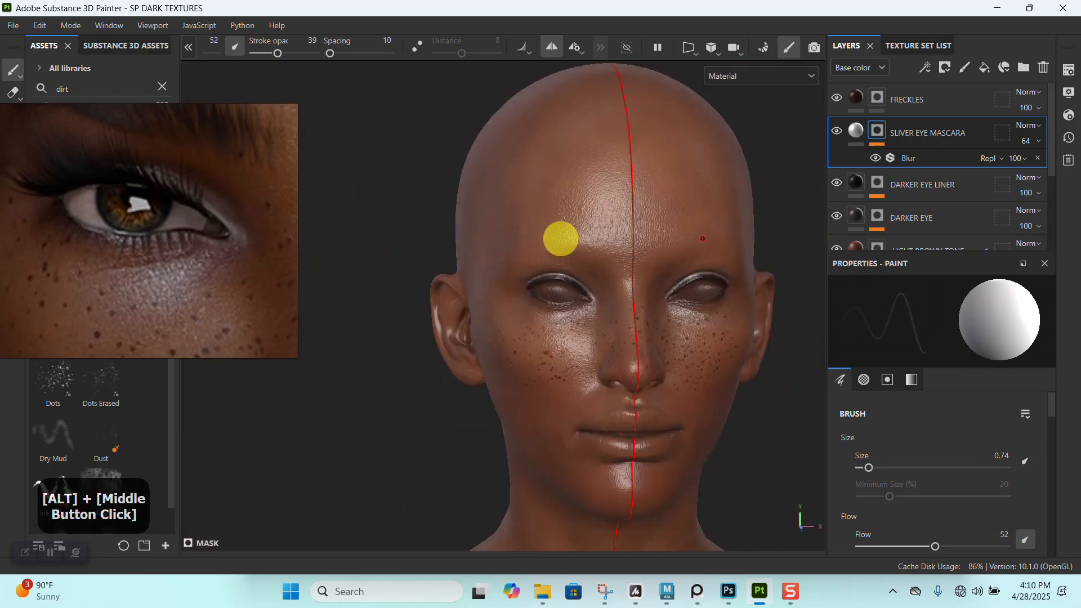
- Set the brush size to 2.12 and the stroke opacity to 15 for softer shimmer on the upper eyelid
right_click_drag(686, 351, 625, 374, "alt")
left_click_drag(625, 374, 627, 299, "alt")
right_click_drag(628, 299, 580, 355, "alt")
middle_click_drag(579, 355, 567, 332, "alt")
mouse_move(567, 333)
right_mouse_down("alt")
mouse_move(463, 360)
mouse_move(570, 317)
right_mouse_up("alt")
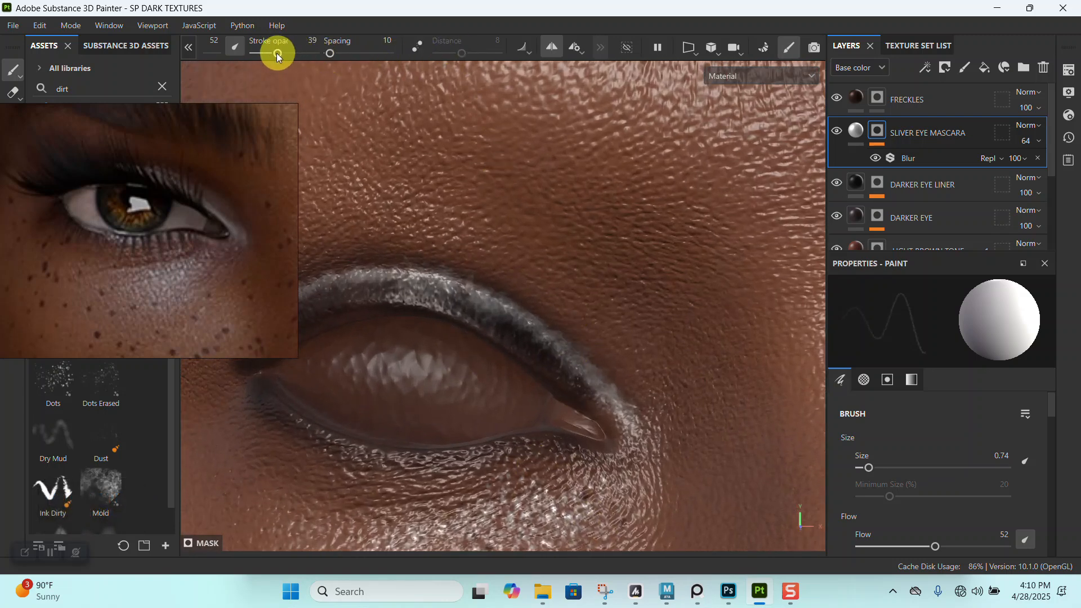
left_click(189, 48)
left_click(454, 53)
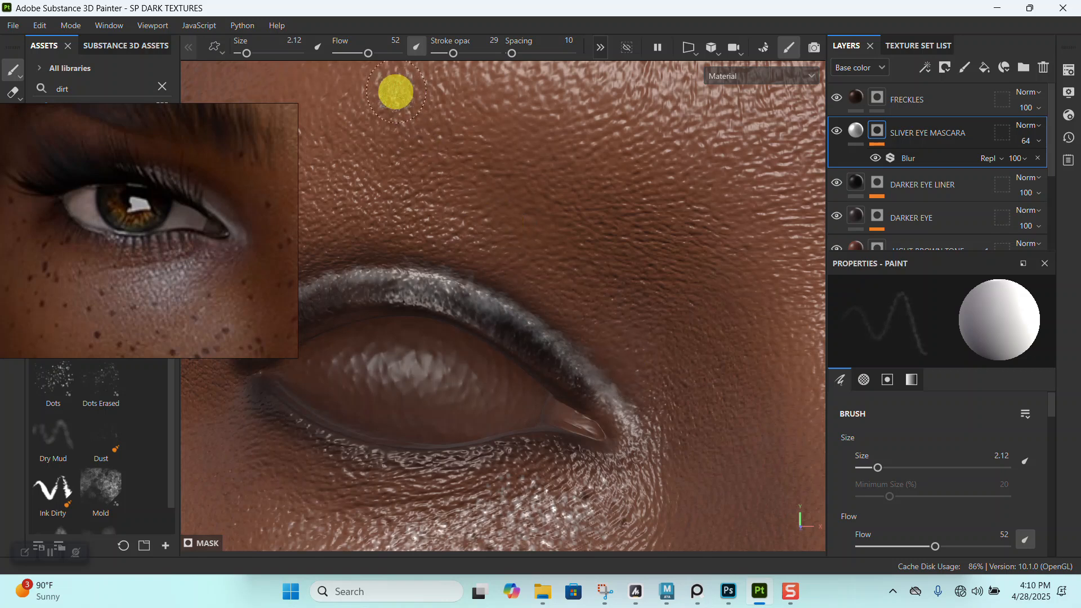
left_click(444, 53)
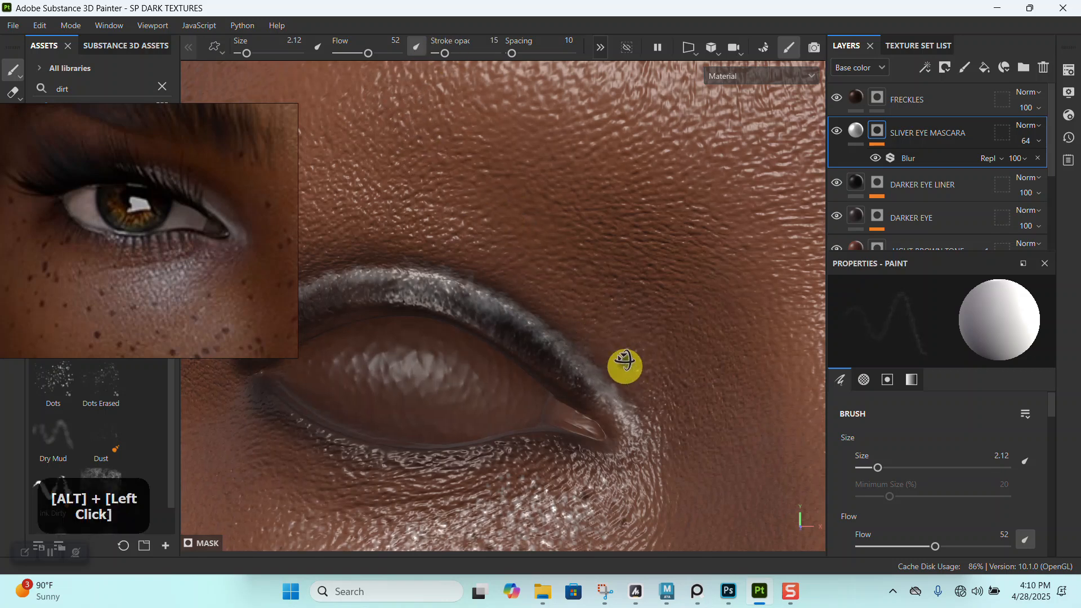
- Undo the wide shimmer stroke beside the inner upper eyelid and repaint it softly with a 1.58 brush
left_click_drag(626, 362, 604, 312, "alt")
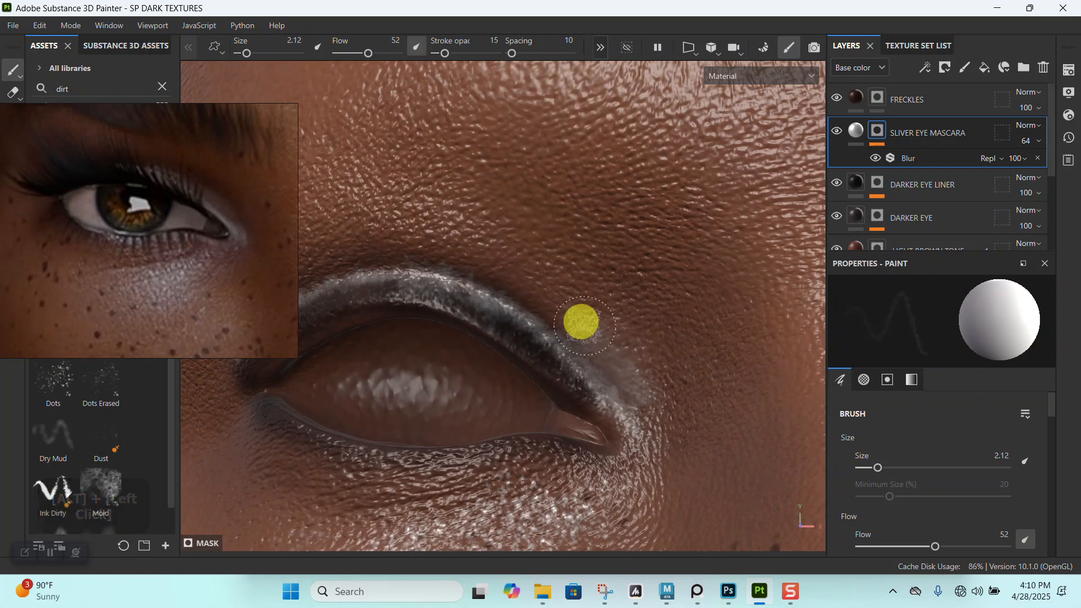
key("ctrl+z")
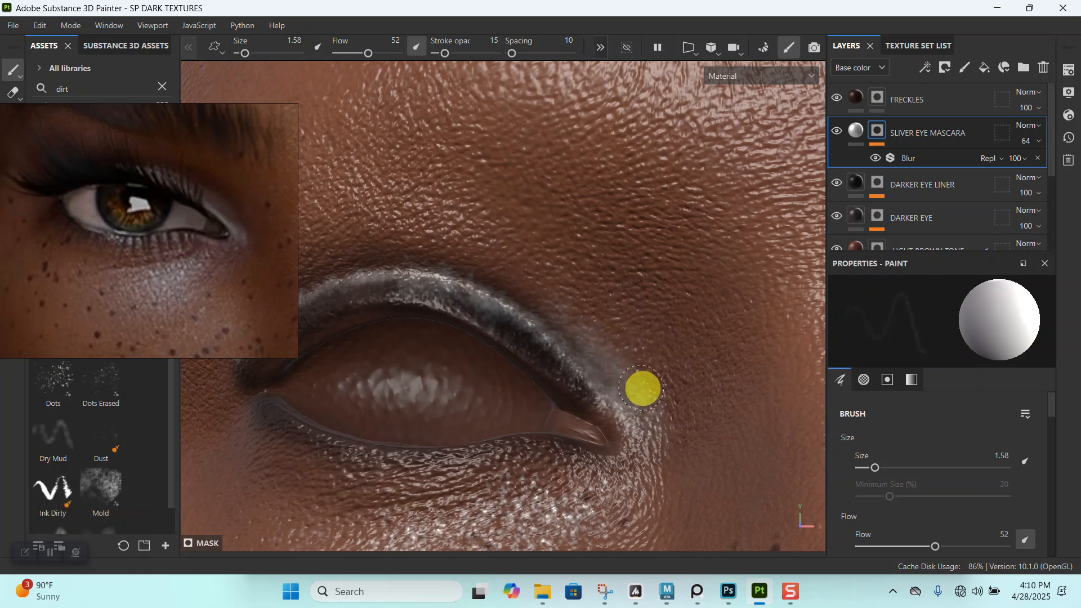
right_click_drag(697, 417, 683, 248, "alt")
left_click_drag(683, 249, 669, 363, "alt")
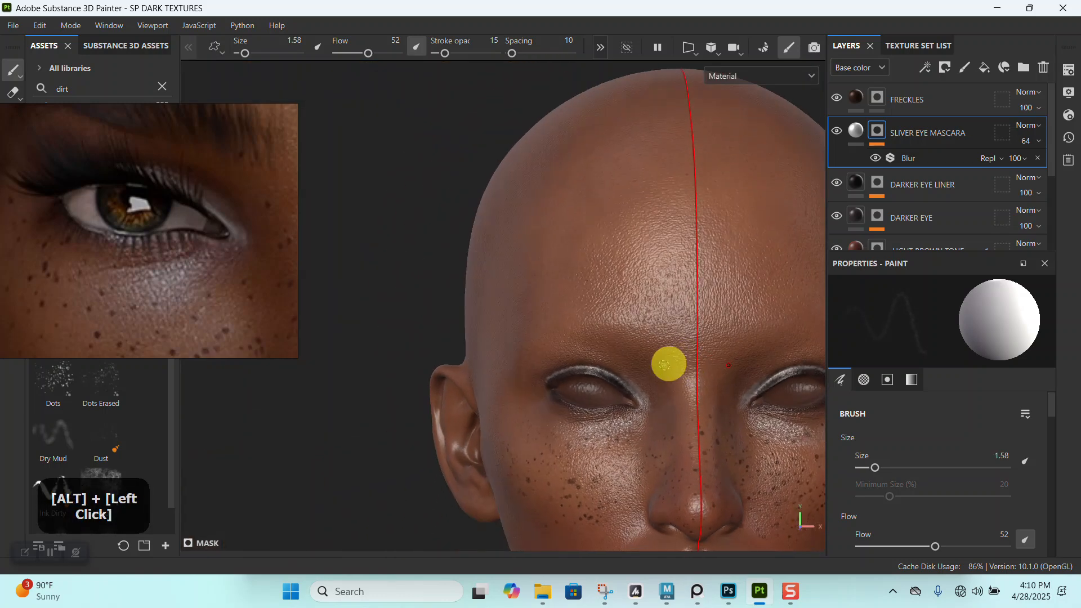
- Compare the head's eyes, freckles, lips and chin with the reference face from several views
middle_click_drag(668, 362, 627, 343, "alt")
right_click_drag(627, 344, 638, 425, "alt")
right_click_drag(566, 276, 610, 442, "alt")
middle_click_drag(610, 441, 540, 279, "alt")
right_click_drag(505, 247, 597, 373, "alt")
middle_click_drag(596, 374, 555, 289, "alt")
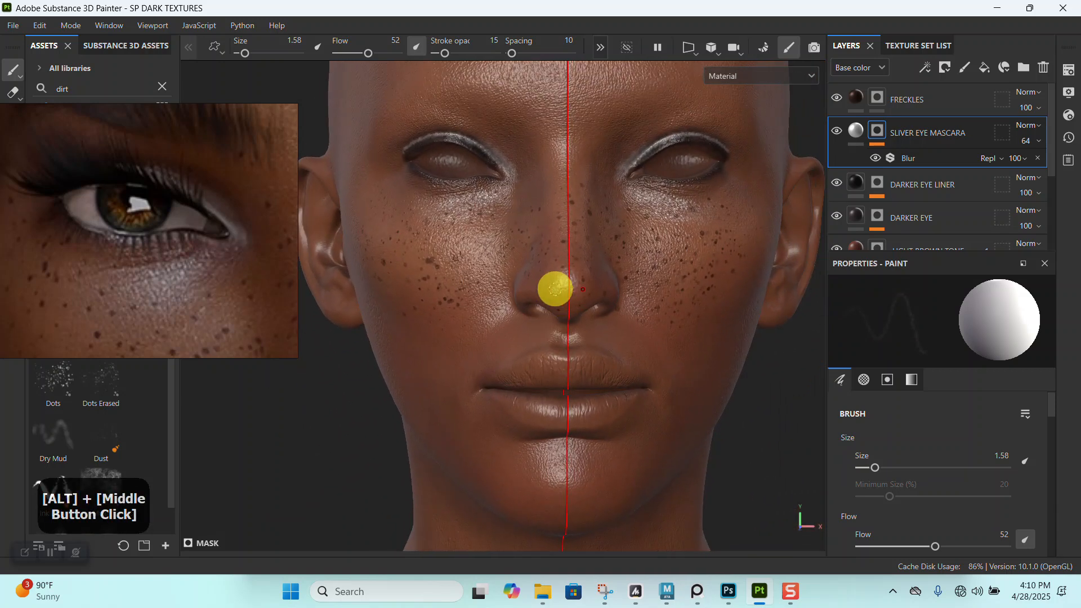
scroll(205, 278, "down", 6)
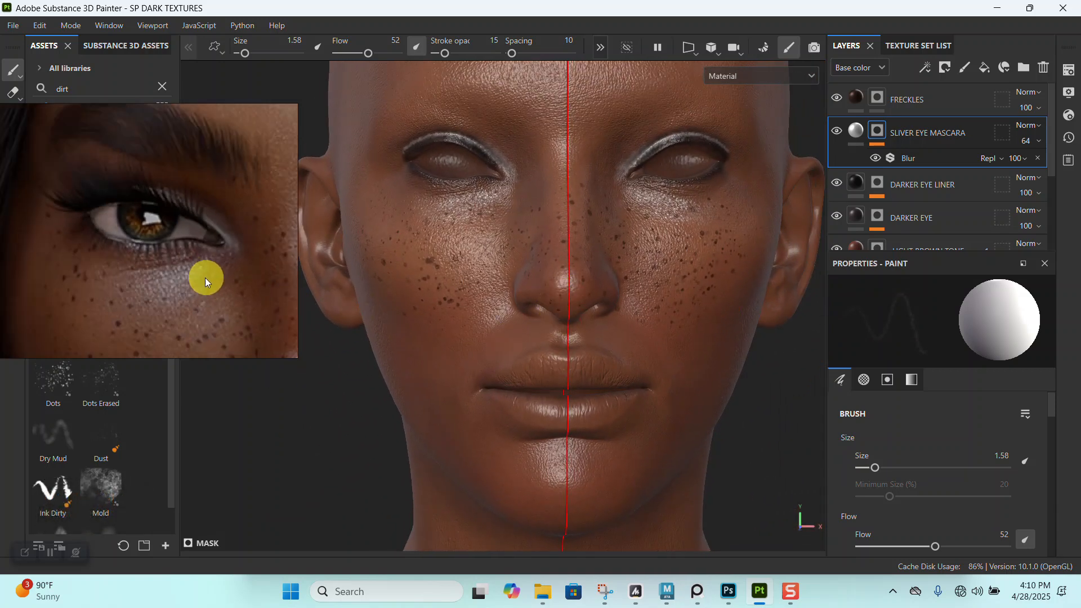
scroll(169, 253, "down", 4)
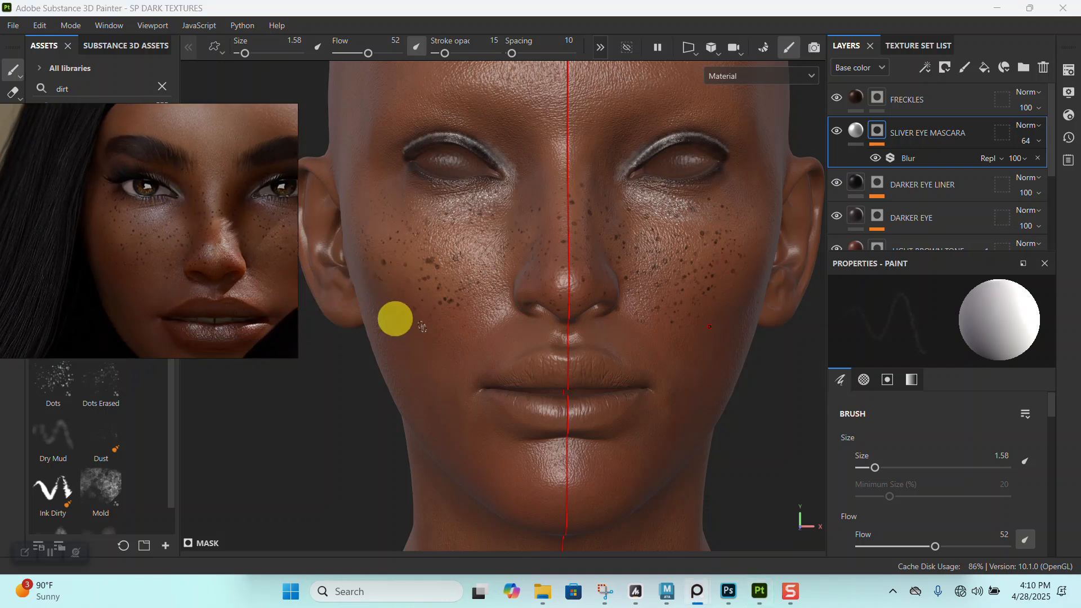
middle_click_drag(559, 372, 582, 314, "alt")
right_click_drag(582, 314, 611, 424, "alt")
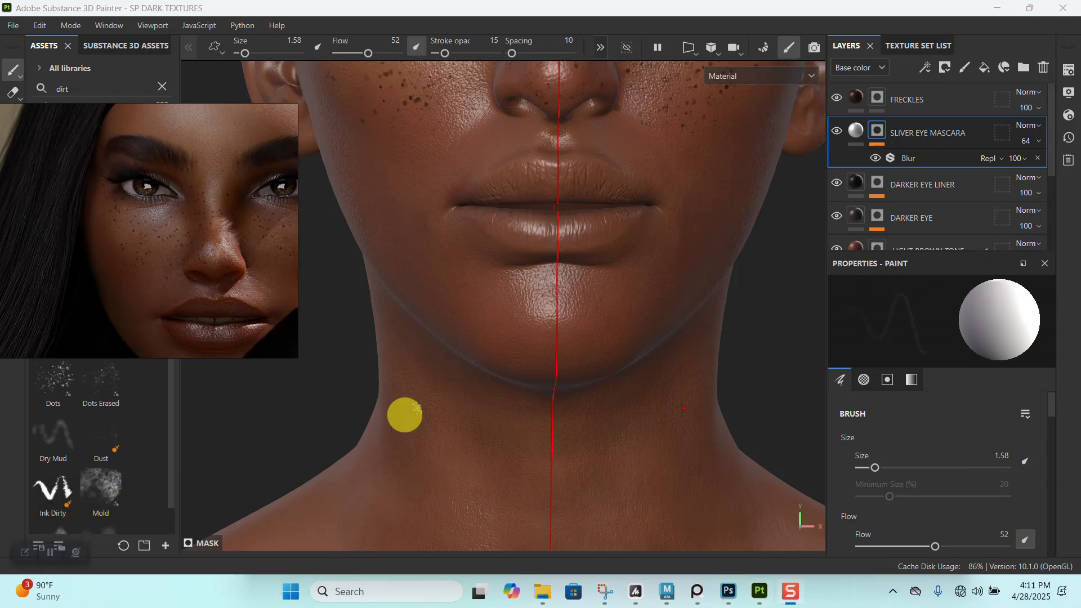
right_click_drag(541, 390, 516, 386, "alt")
- Examine the lip color and gloss in the reference portraits and compare them with the head's lips
scroll(163, 262, "down", 4)
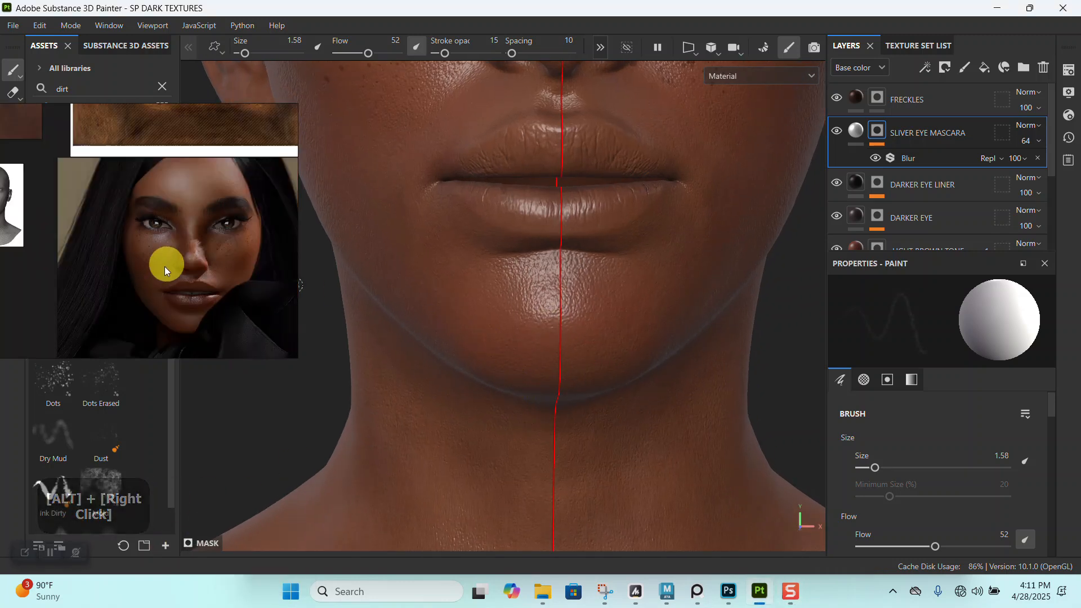
middle_click_drag(167, 265, 84, 231)
scroll(155, 265, "down", 2)
scroll(215, 263, "up", 5)
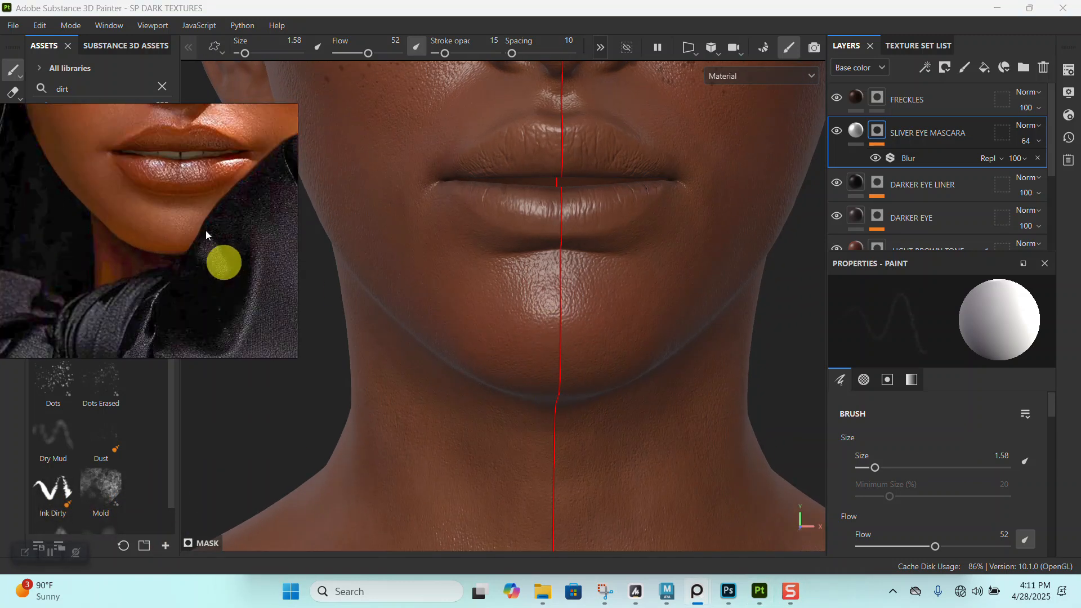
scroll(185, 242, "down", 2)
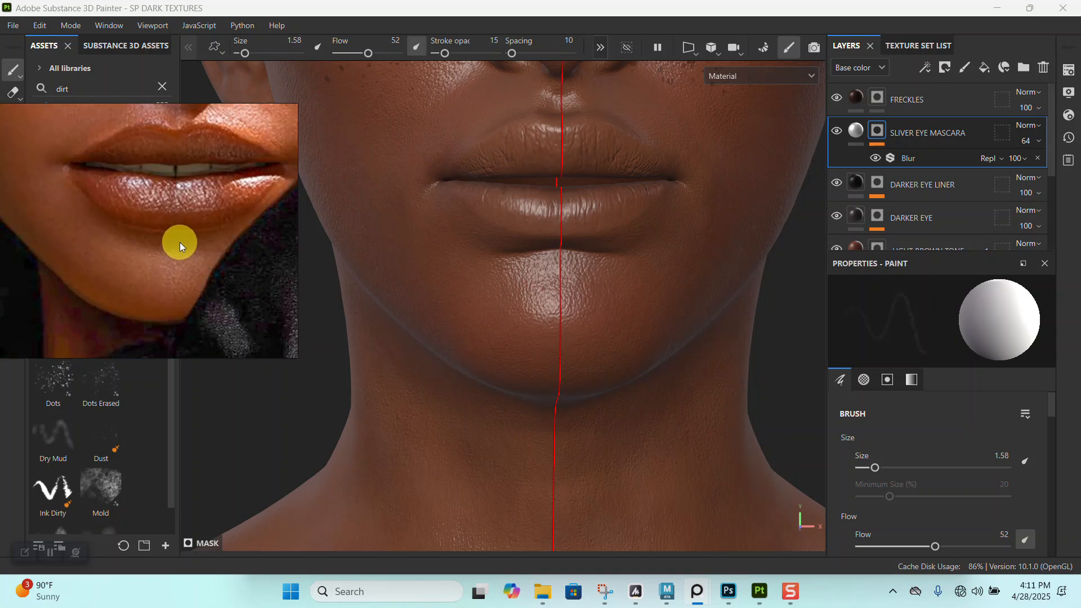
right_click_drag(180, 242, 259, 262)
scroll(232, 276, "up", 3)
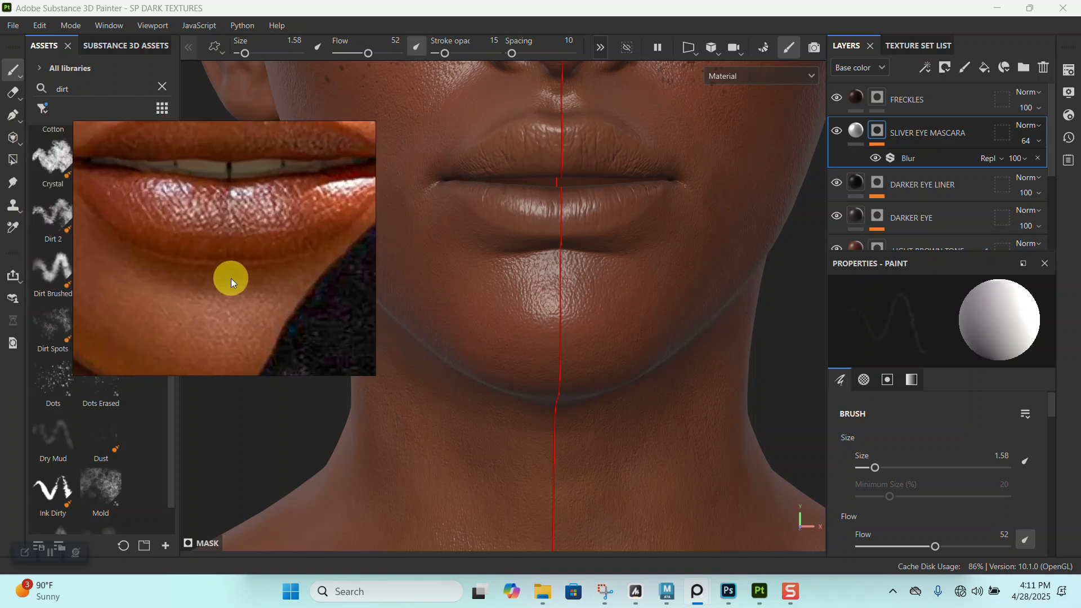
scroll(231, 278, "down", 5)
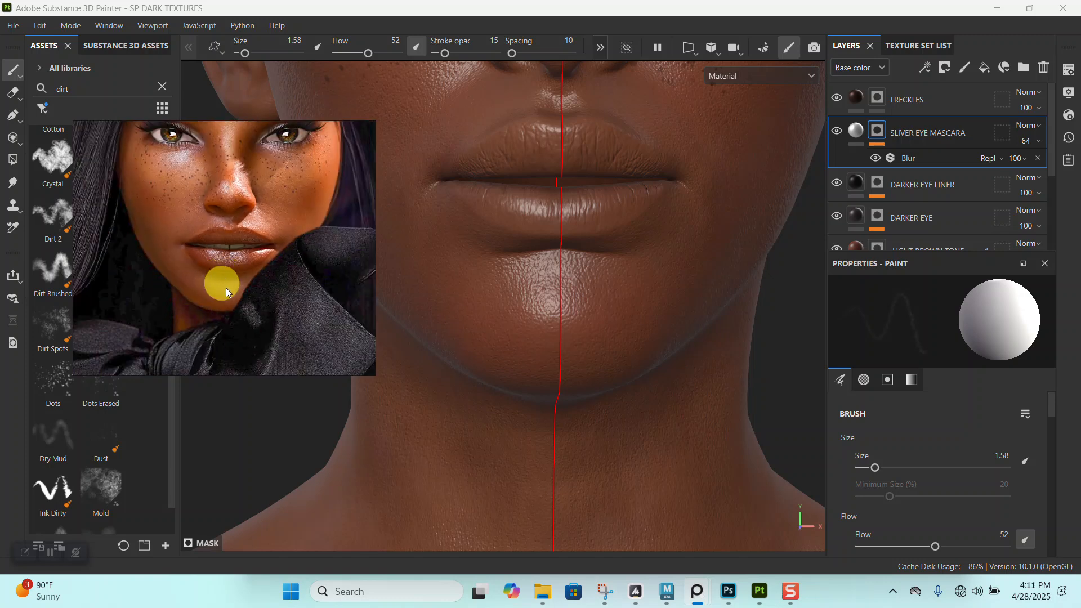
scroll(227, 288, "up", 5)
scroll(228, 279, "down", 2)
middle_click_drag(229, 280, 238, 302)
scroll(238, 302, "up", 1)
scroll(238, 301, "down", 1)
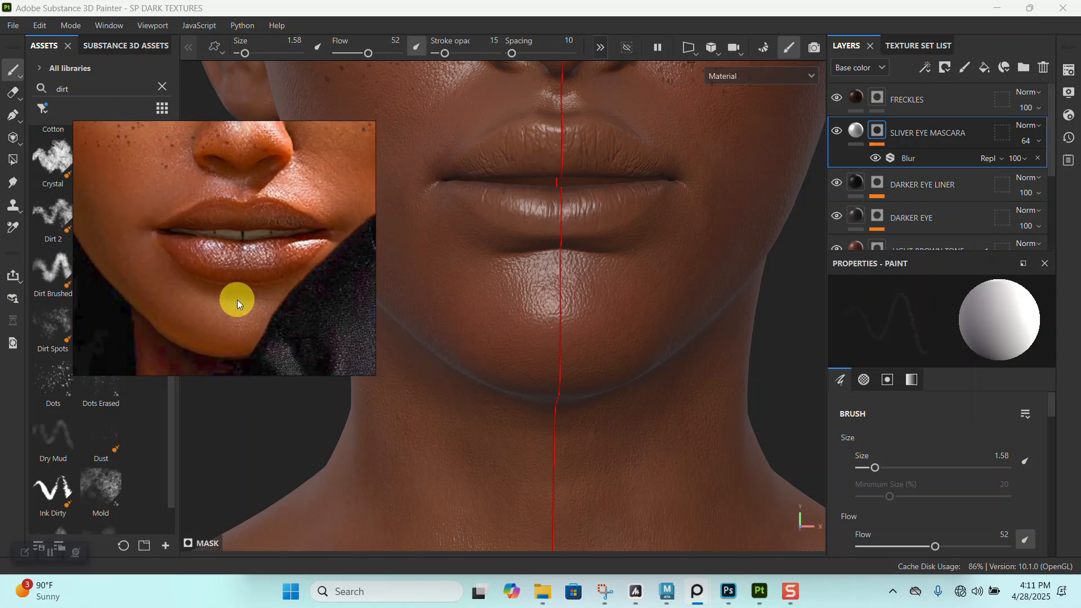
scroll(237, 299, "up", 2)
scroll(236, 299, "down", 6)
middle_click_drag(127, 282, 308, 257)
mouse_move(140, 260)
middle_mouse_down()
mouse_move(279, 255)
mouse_move(273, 306)
middle_mouse_up()
scroll(272, 306, "up", 1)
mouse_move(532, 318)
right_mouse_down("alt")
mouse_move(438, 173)
mouse_move(531, 234)
right_mouse_up("alt")
middle_click_drag(531, 234, 545, 323, "alt")
right_click_drag(545, 324, 496, 238, "alt")
mouse_move(249, 264)
middle_mouse_down()
mouse_move(239, 283)
mouse_move(239, 255)
middle_mouse_up()
scroll(238, 278, "up", 3)
scroll(239, 289, "up", 3)
middle_click_drag(239, 306, 245, 284)
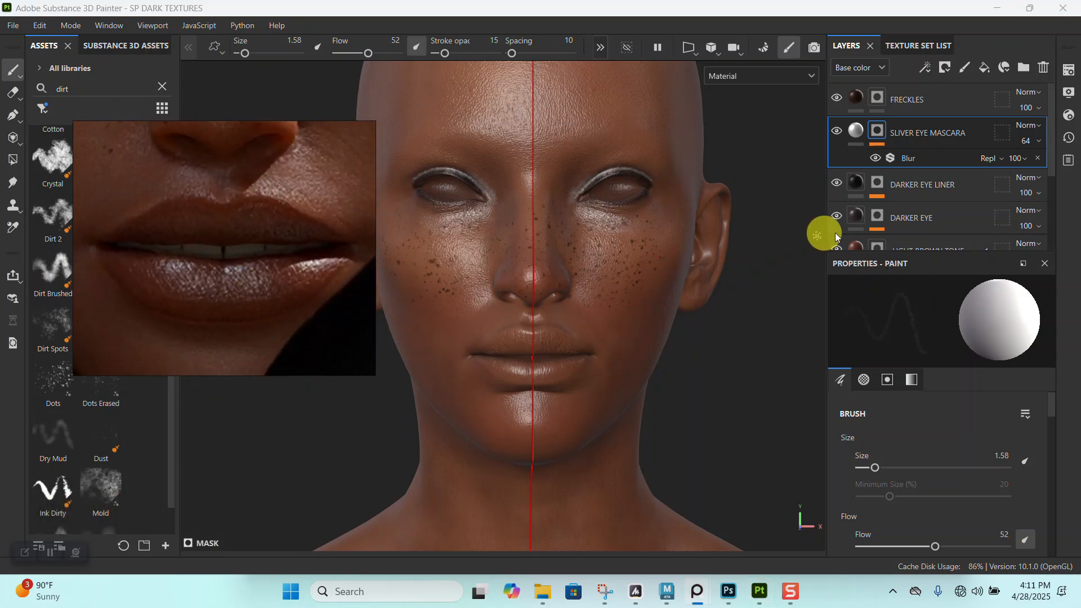
- Duplicate the FRECKLES layer and rename the copy LIP
left_click(955, 90)
key("ctrl+d")
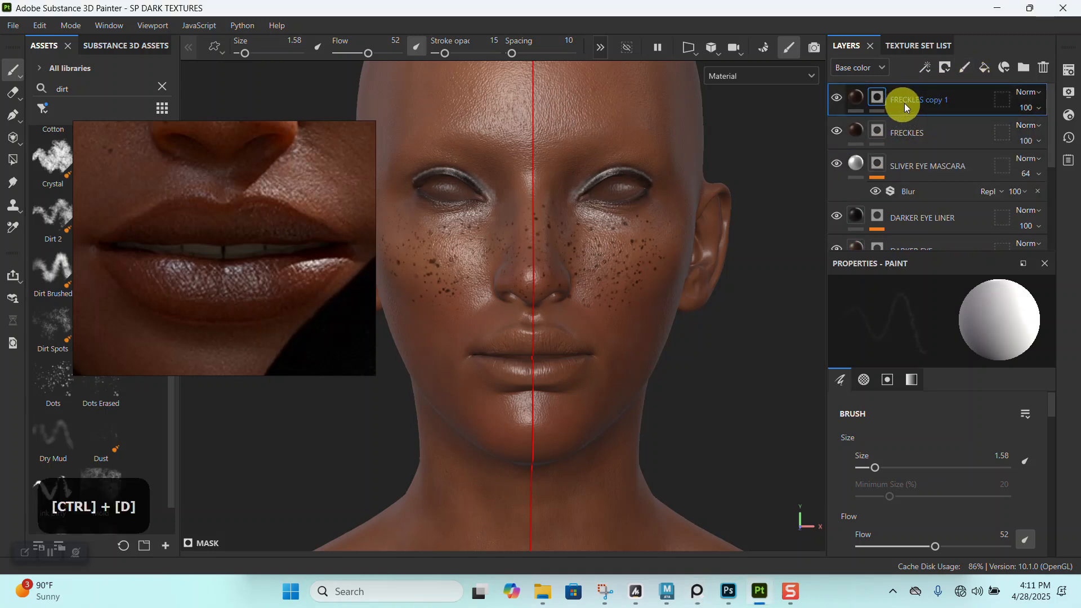
double_click(906, 106)
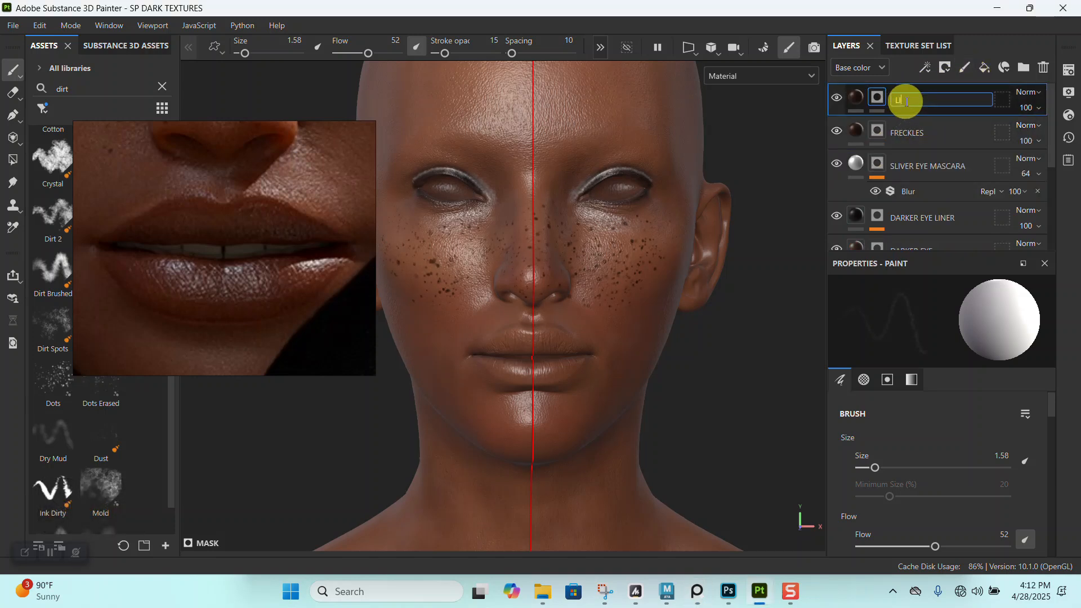
key("Return")
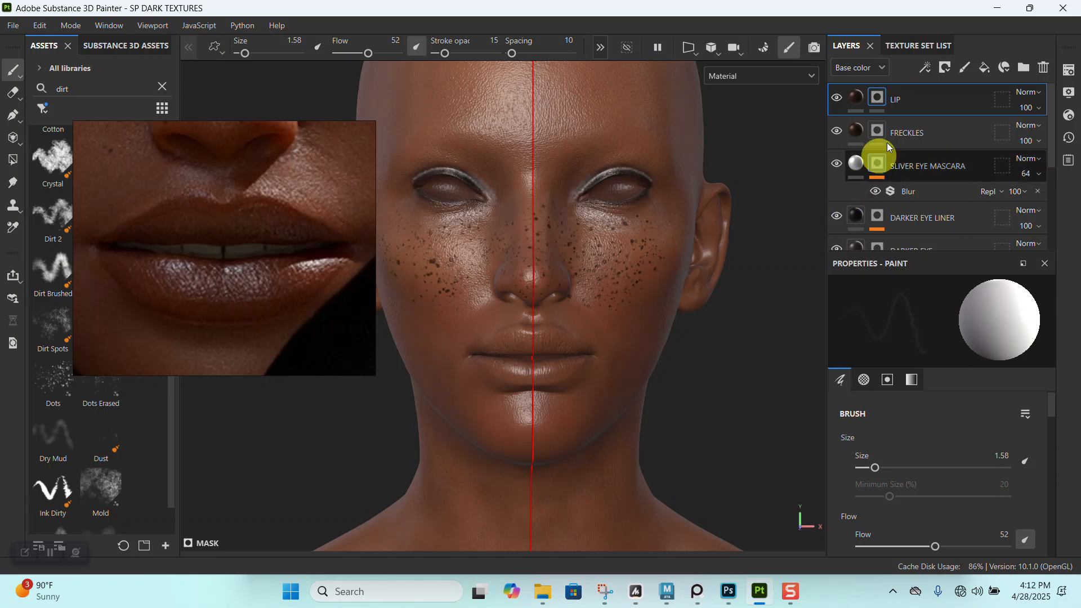
- Set the LIP fill's base color to 421C11, sampled from the lower lip in the reference portrait
left_click(856, 102)
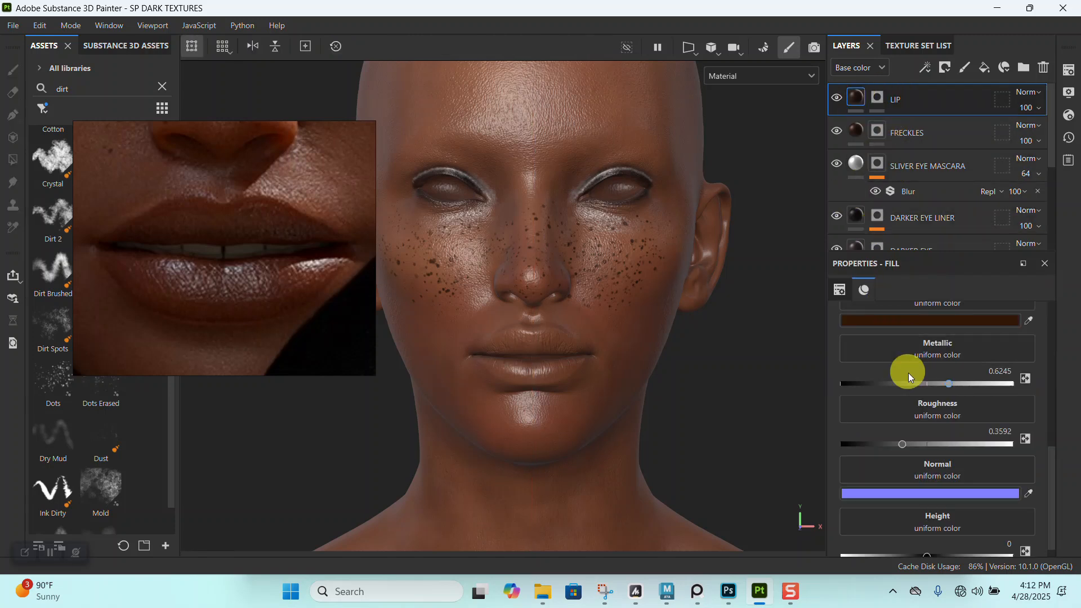
left_click(890, 326)
left_click(832, 474)
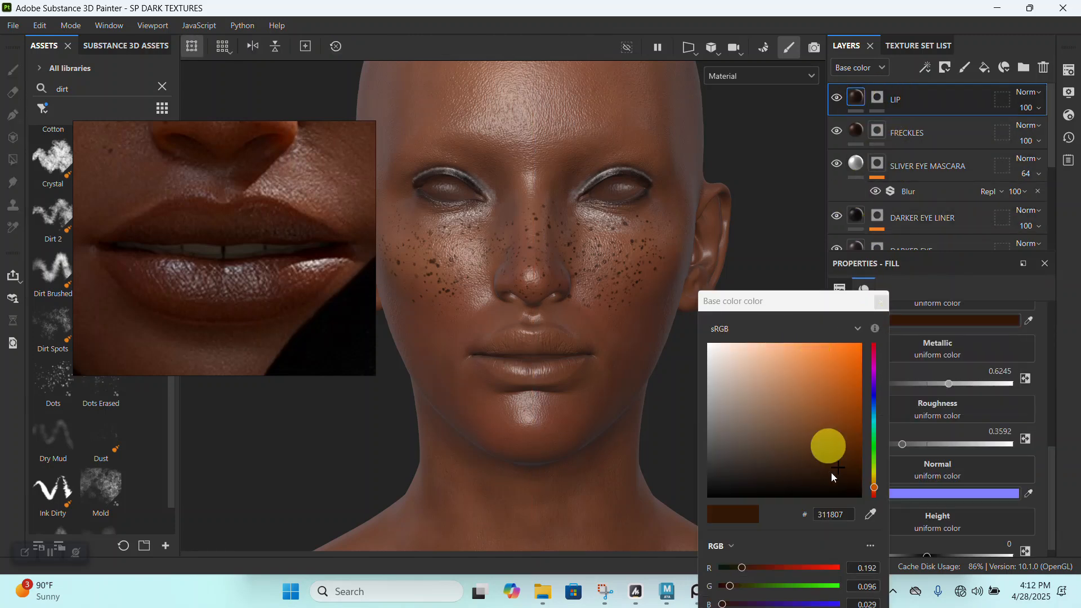
left_click(876, 511)
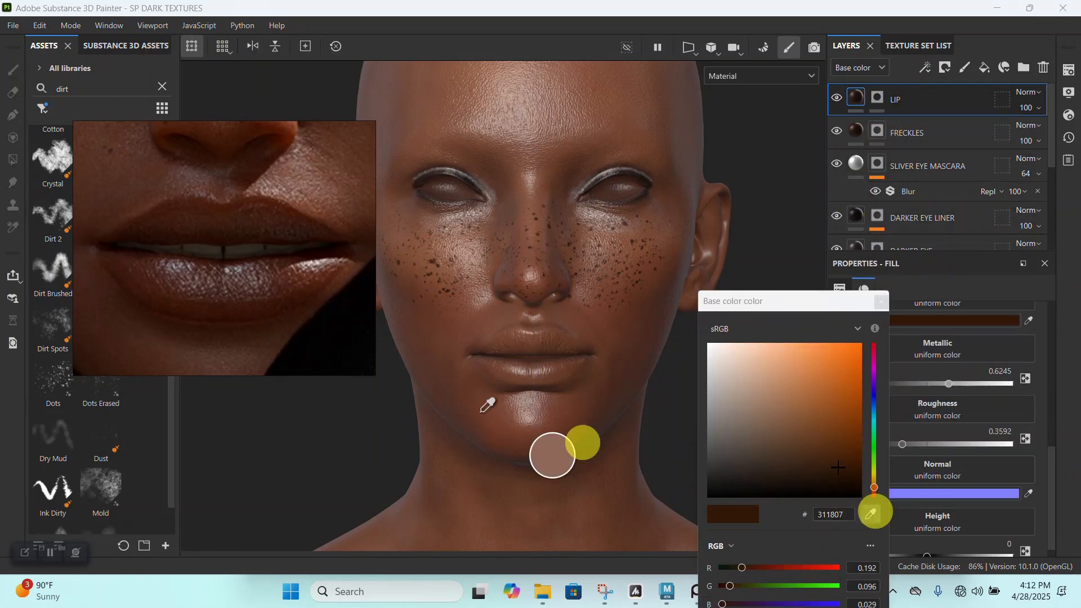
left_click(158, 286)
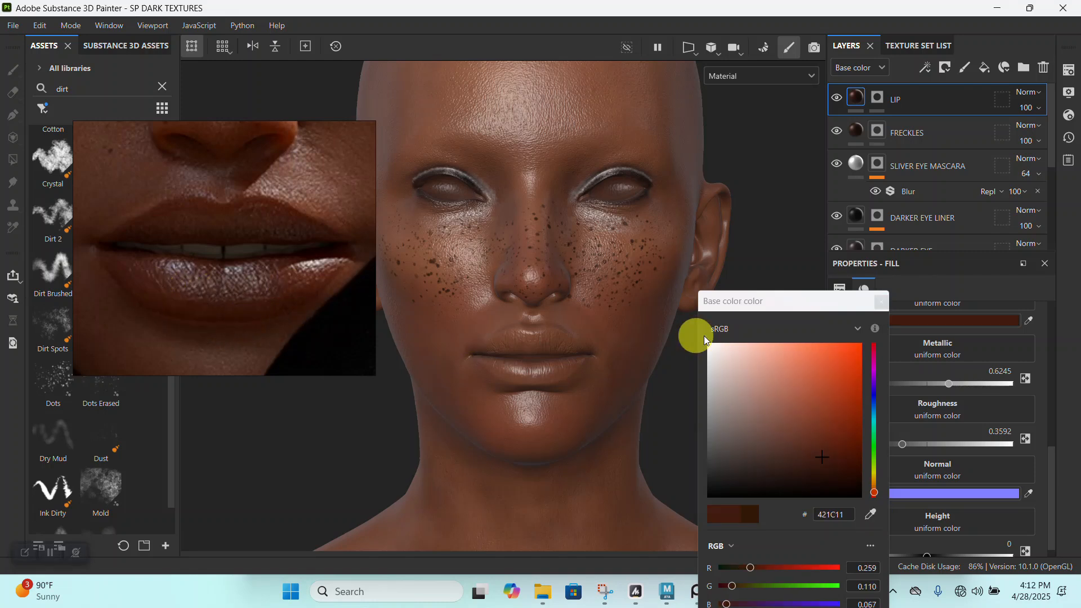
- Replace the LIP layer's mask with a black mask and set the brush size to 5.08 for the lips
right_click(877, 99)
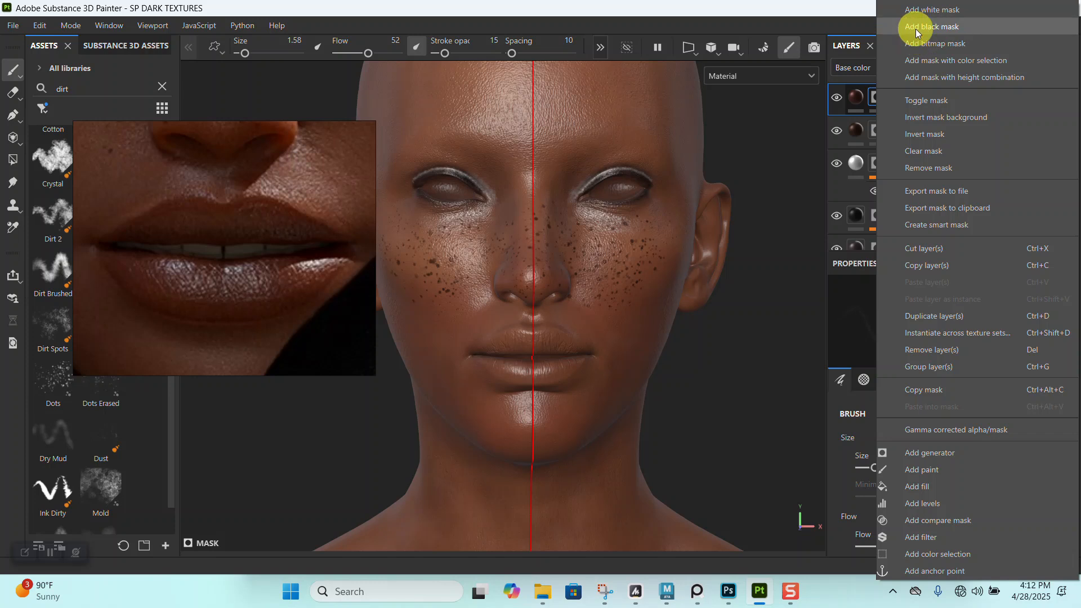
left_click(930, 27)
right_click(535, 248, "alt")
right_click_drag(535, 248, 563, 307, "alt")
middle_click_drag(563, 306, 801, 205, "alt")
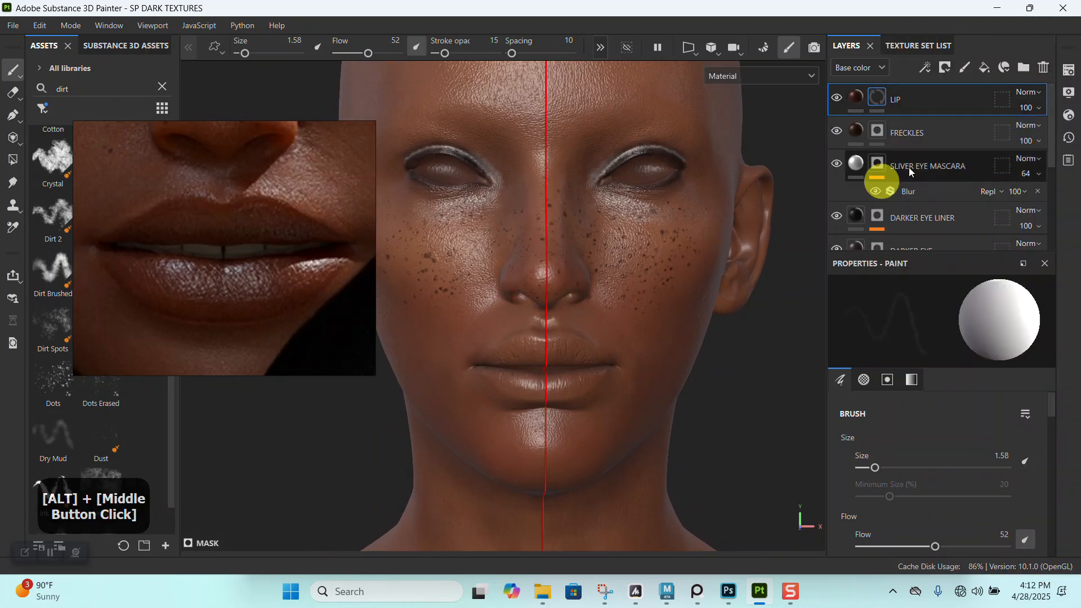
right_click_drag(608, 247, 587, 496, "alt")
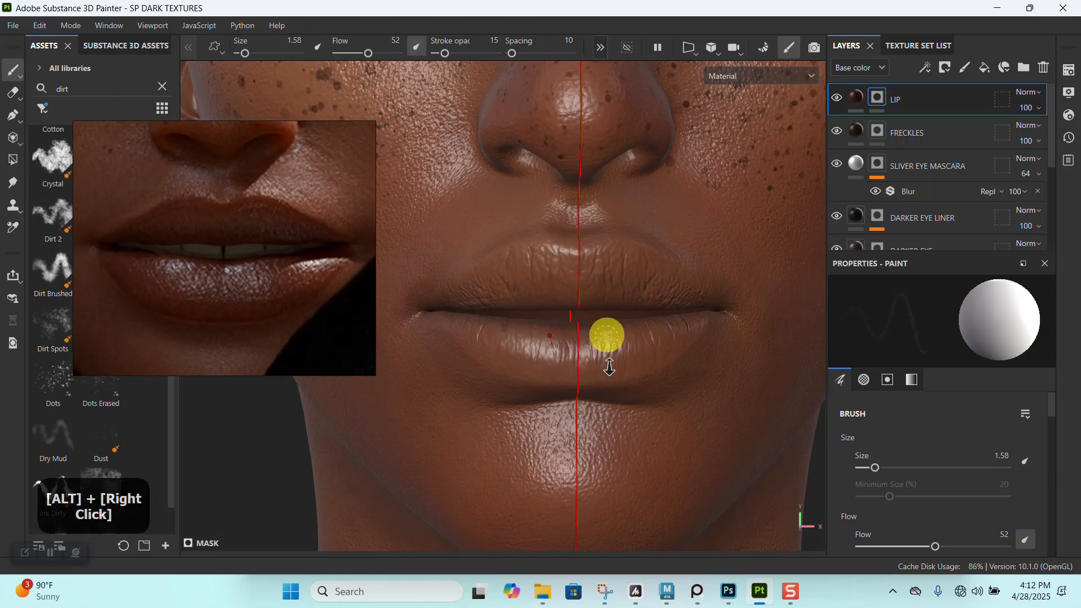
right_click_drag(604, 336, 601, 390, "alt")
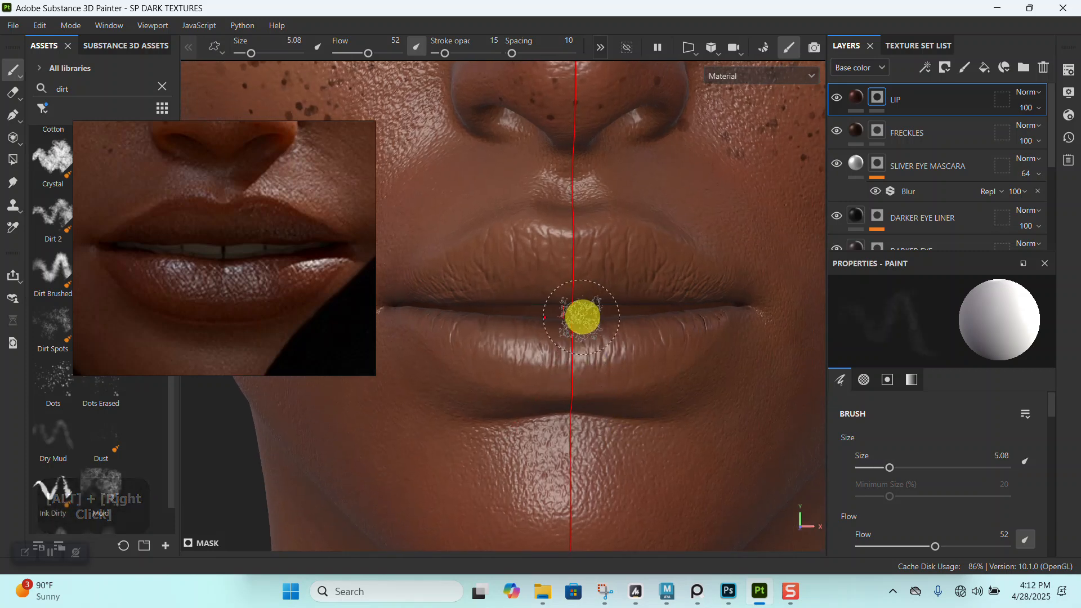
right_click_drag(559, 342, 624, 494, "alt")
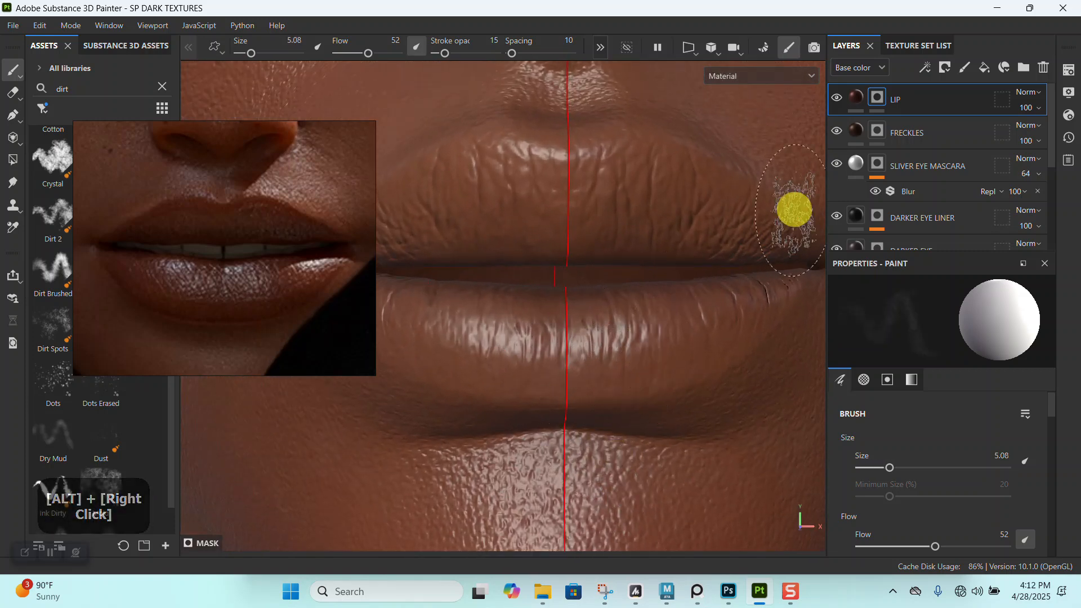
- Set the LIP fill's metallic to 0.2122 and its roughness to 0.7020
left_click(856, 97)
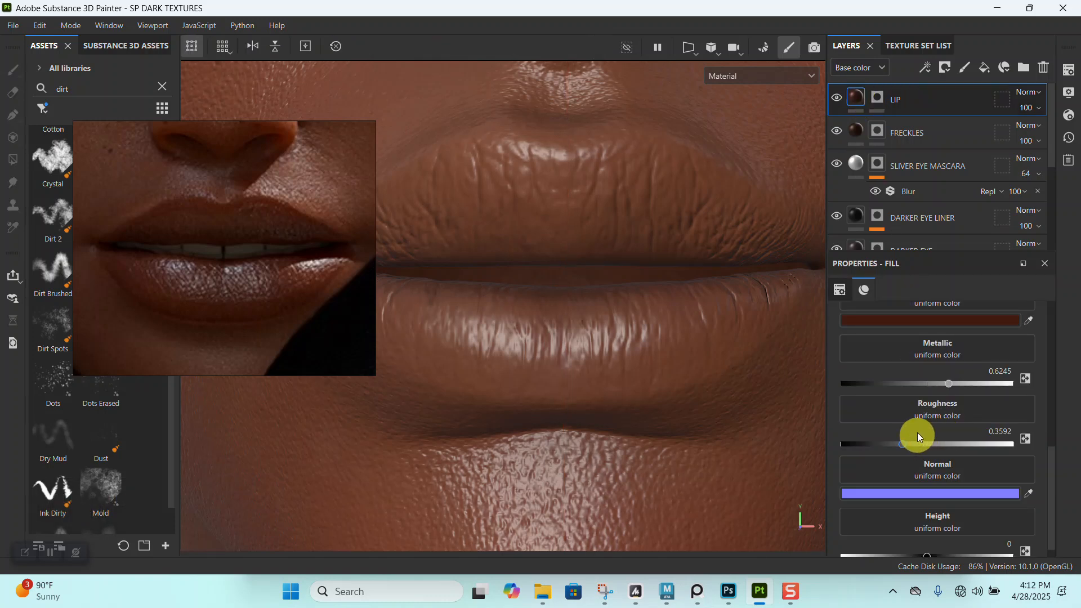
left_click_drag(943, 381, 876, 384)
left_click_drag(913, 444, 962, 444)
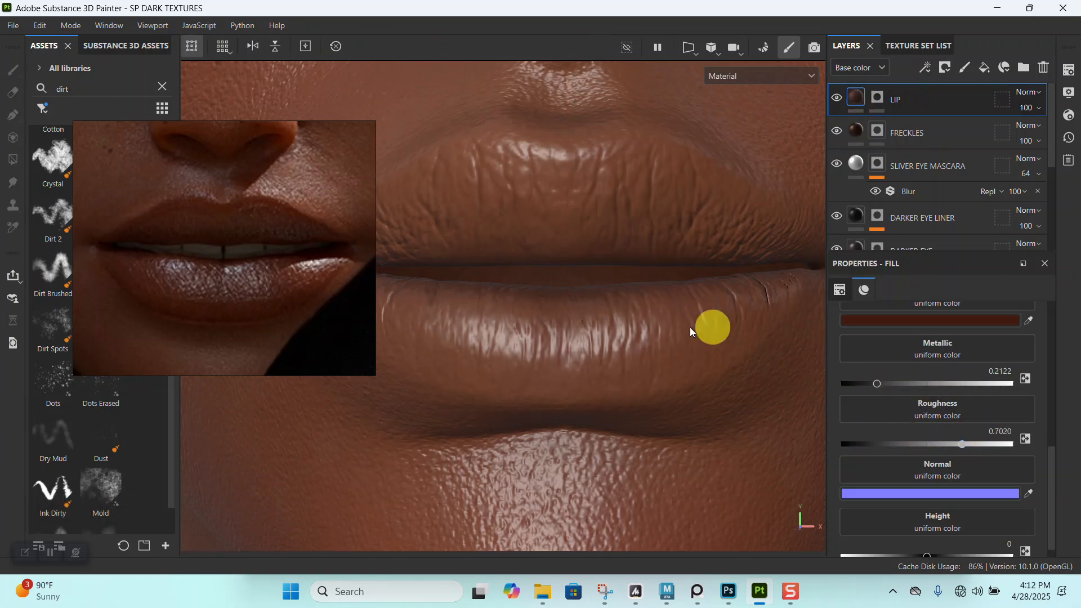
right_click_drag(690, 327, 676, 393, "alt")
left_click(639, 337)
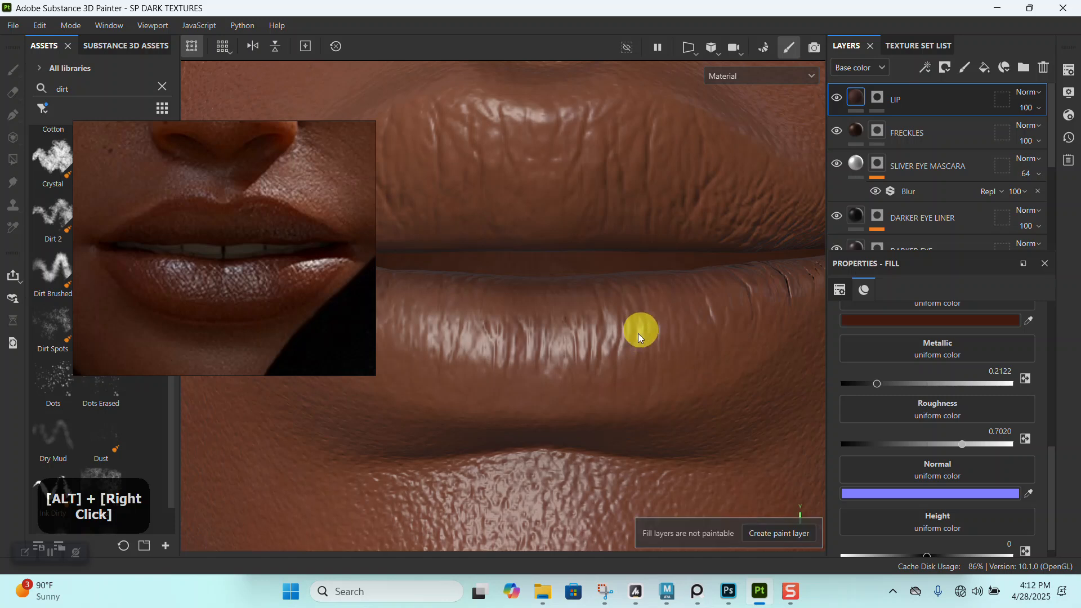
- Paint color across the lower lip on the LIP mask with flow and stroke opacity at 100, reducing the brush size to 2.74
left_click(877, 98)
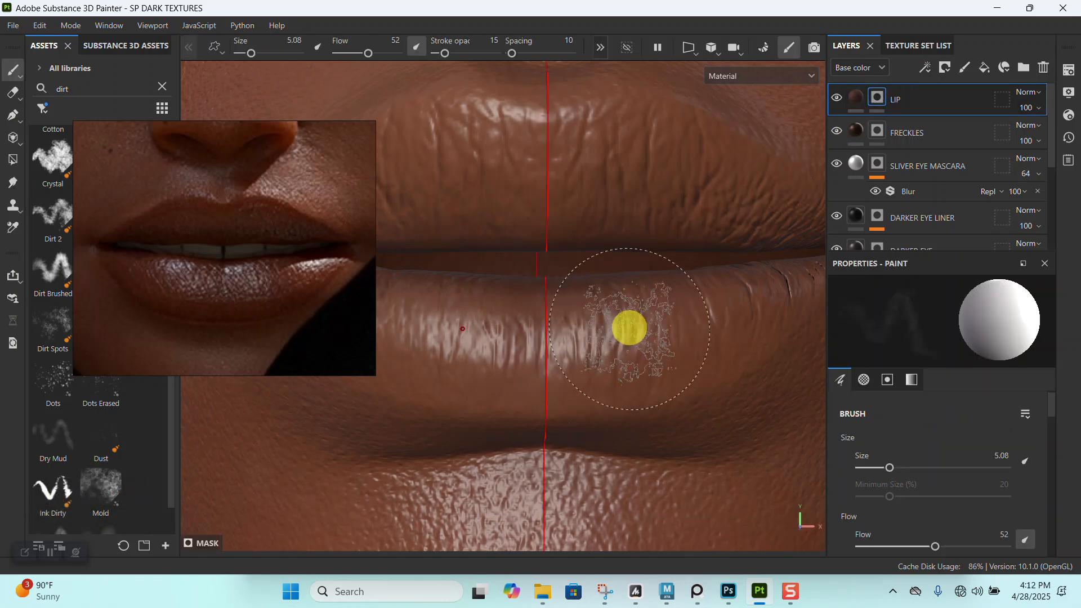
left_click_drag(445, 54, 501, 55)
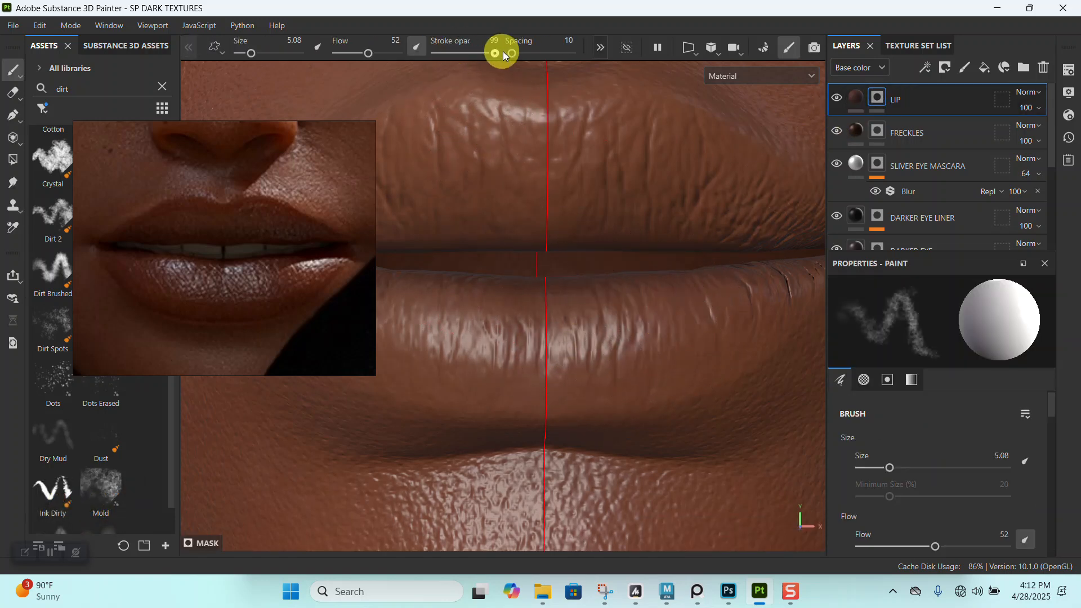
left_click_drag(371, 55, 399, 54)
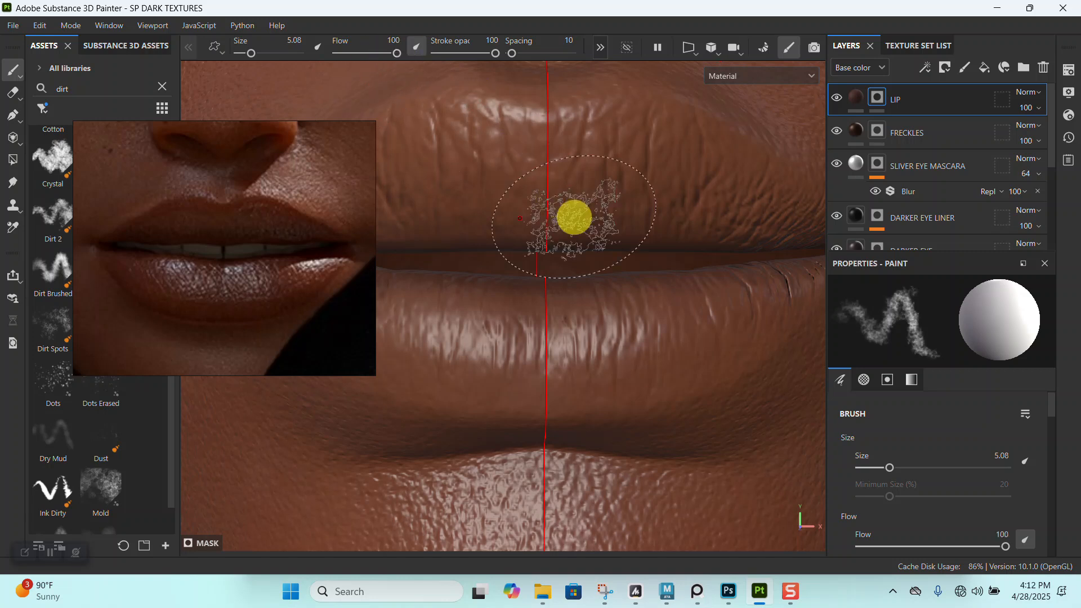
mouse_move(680, 337)
left_mouse_down("alt")
mouse_move(666, 316)
mouse_move(551, 319)
left_mouse_up("alt")
key("bracketleft")
key("bracketleft")
key("bracketleft")
key("bracketleft")
key("bracketleft")
key("bracketleft")
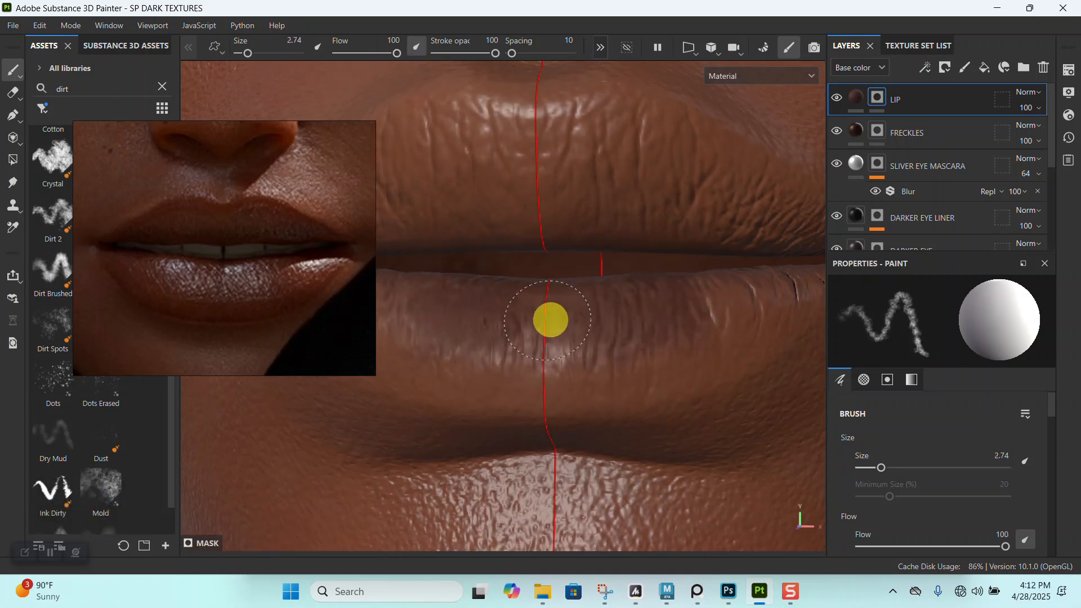
- Lower the LIP fill's roughness for a glossy lower lip and reselect the layer's mask for painting
left_click(856, 100)
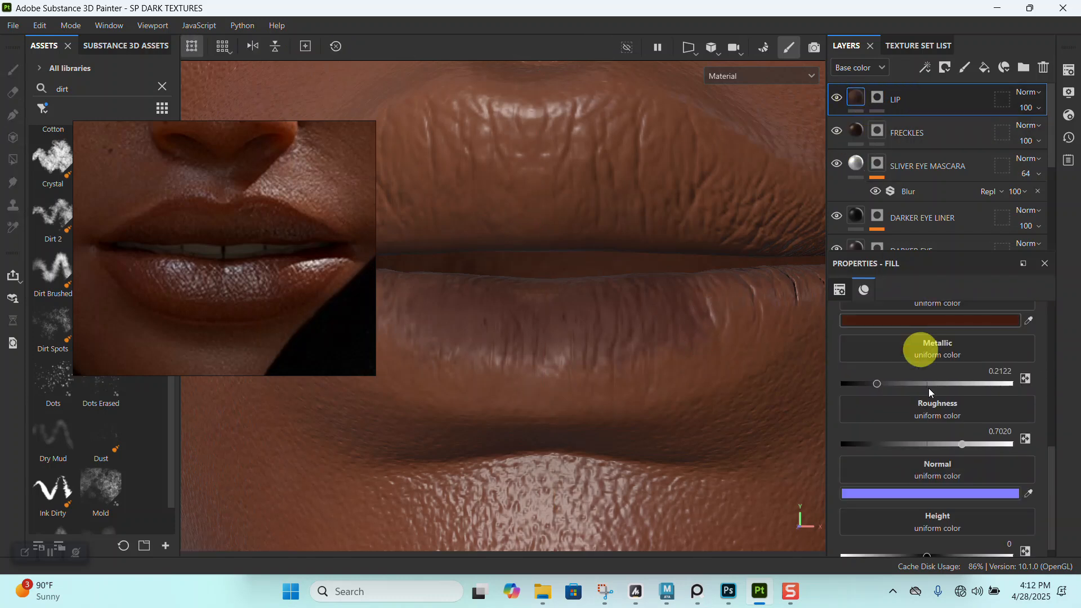
mouse_move(876, 445)
left_mouse_down()
mouse_move(856, 446)
mouse_move(872, 445)
left_mouse_up()
right_click_drag(632, 366, 640, 362, "alt")
mouse_move(639, 362)
left_mouse_down("alt")
mouse_move(630, 348)
mouse_move(700, 333)
left_mouse_up("alt")
left_click(875, 98)
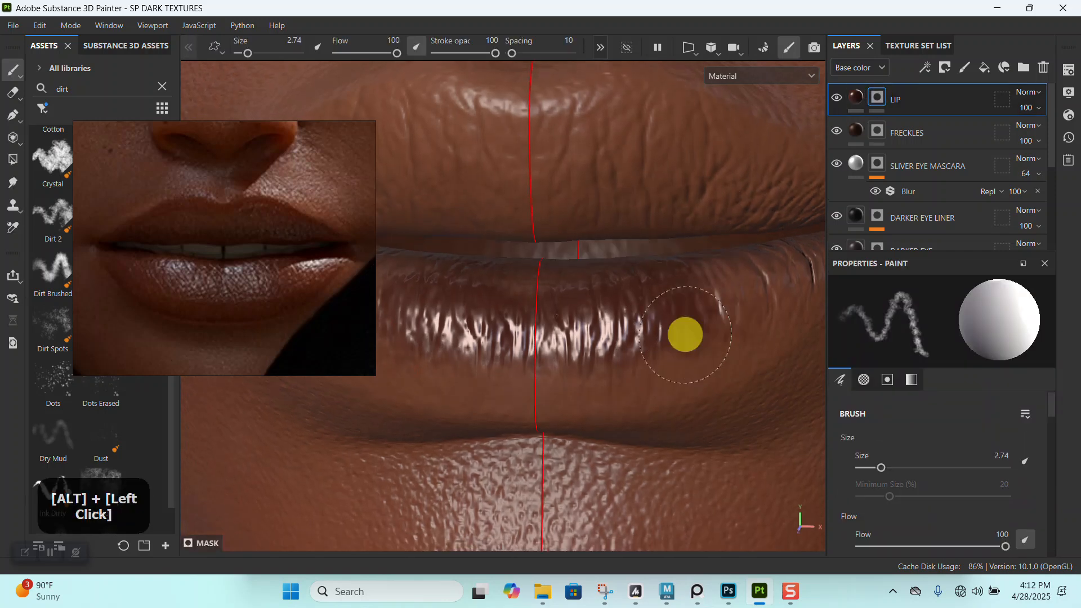
- Extend the color across the lower lip's outer part on the LIP mask, reducing the brush size from 2.12 to 1.12
right_click_drag(540, 341, 661, 311, "alt")
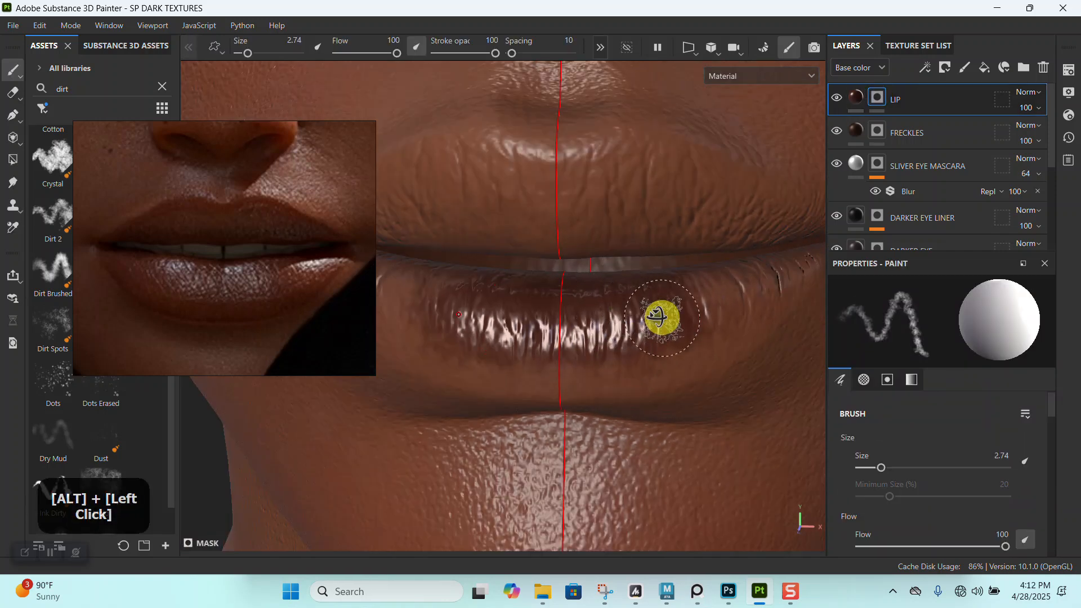
left_click_drag(661, 311, 551, 350, "alt")
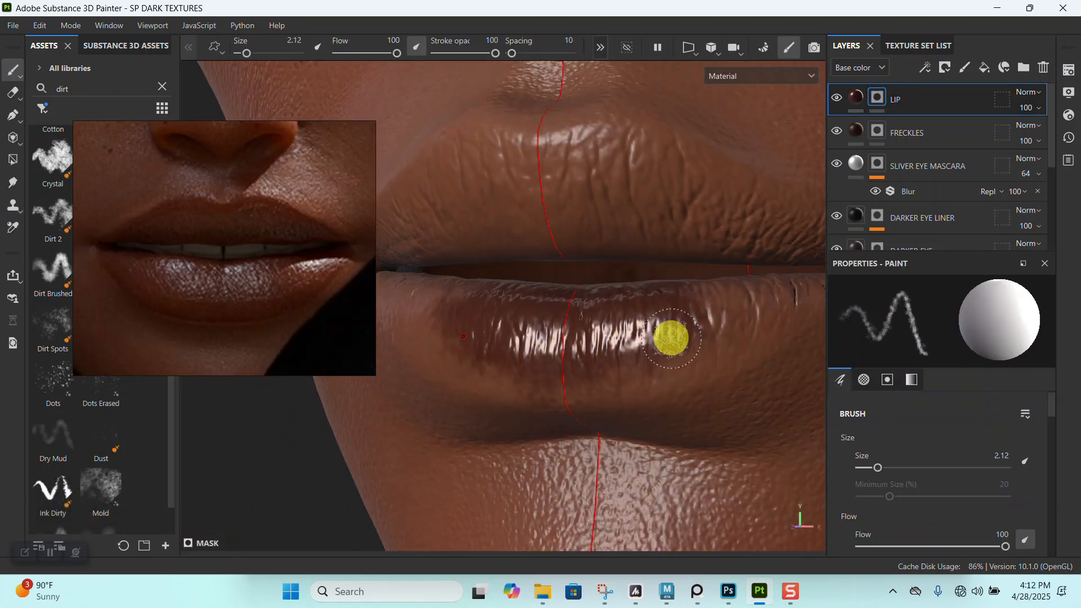
right_click_drag(714, 333, 695, 403, "alt")
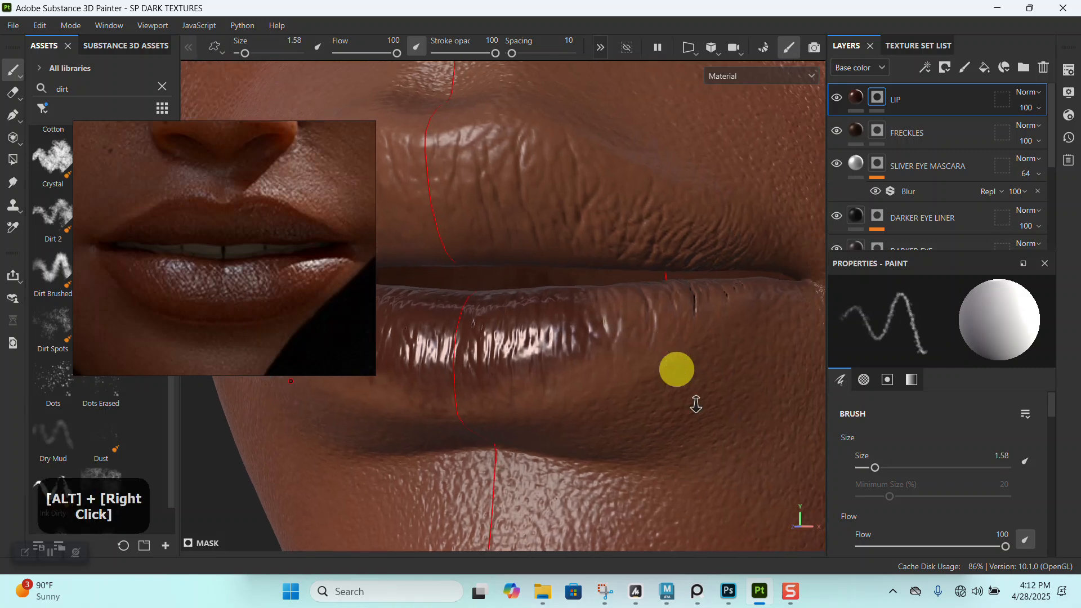
left_click_drag(695, 403, 706, 321, "alt")
key("[")
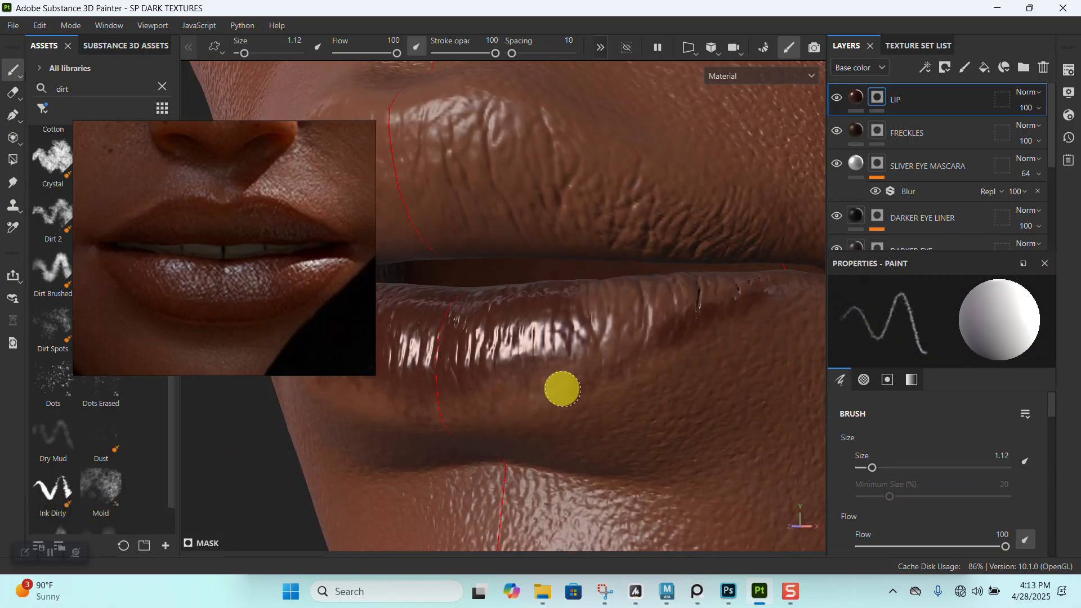
middle_click_drag(526, 405, 630, 314, "alt")
left_click_drag(630, 314, 755, 251, "alt")
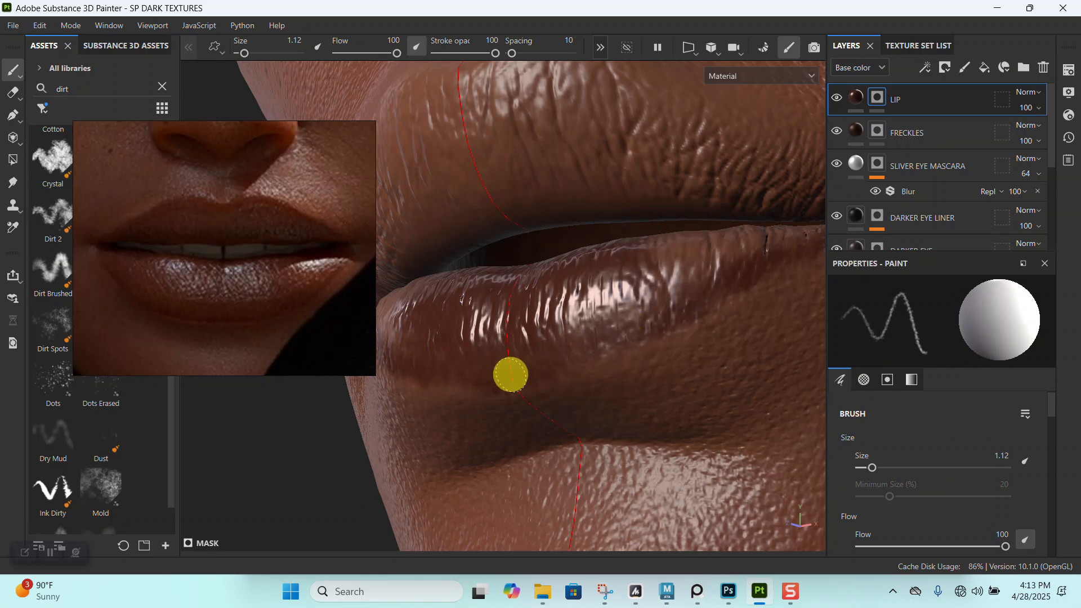
- Fill the lower lip's underside and outer edge toward the mouth corner on the LIP mask with brush size 1.12
left_click_drag(510, 374, 659, 326, "alt")
right_click_drag(659, 327, 640, 386, "alt")
mouse_move(640, 386)
left_mouse_down("alt")
mouse_move(629, 338)
mouse_move(556, 355)
left_mouse_up("alt")
left_click_drag(712, 289, 717, 272, "alt")
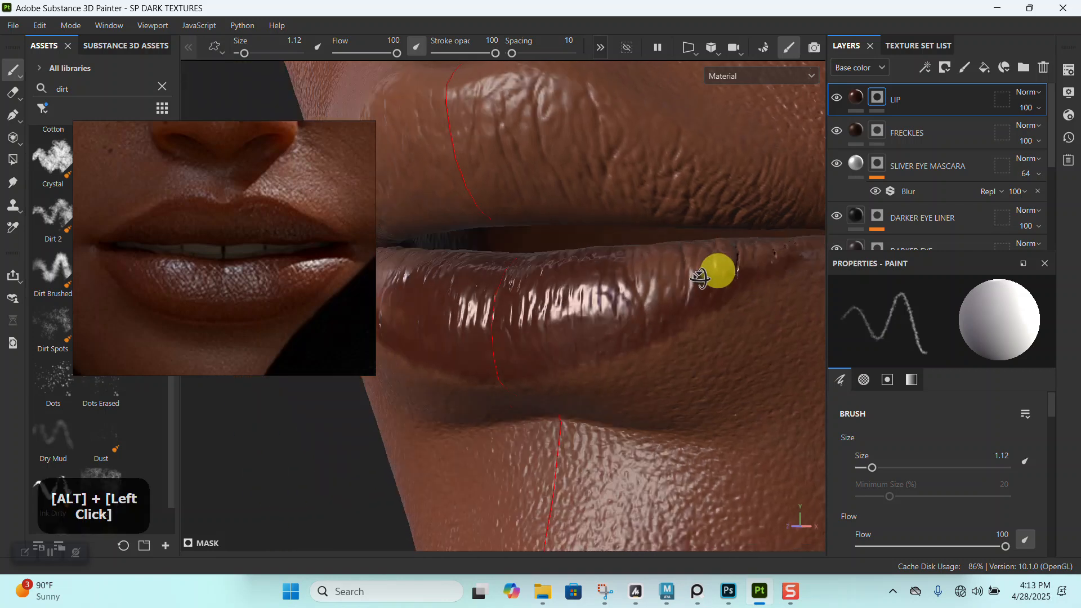
middle_click_drag(716, 272, 572, 354, "alt")
left_click_drag(572, 355, 641, 390, "alt")
middle_click_drag(640, 390, 571, 225, "alt")
- Cover the lower lip's inner edge near the mouth corner on the LIP mask with brush size 2.74
mouse_move(658, 357)
left_mouse_down()
mouse_move(739, 331)
mouse_move(599, 370)
left_mouse_up()
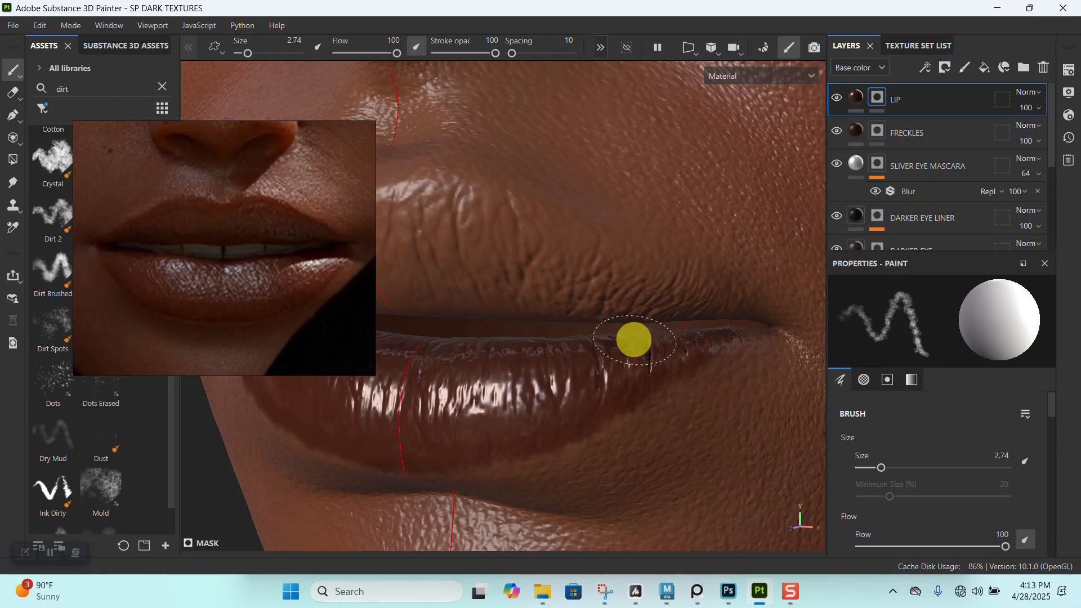
right_click_drag(546, 363, 553, 374, "alt")
middle_click_drag(553, 374, 670, 350, "alt")
left_click_drag(671, 349, 651, 363, "alt")
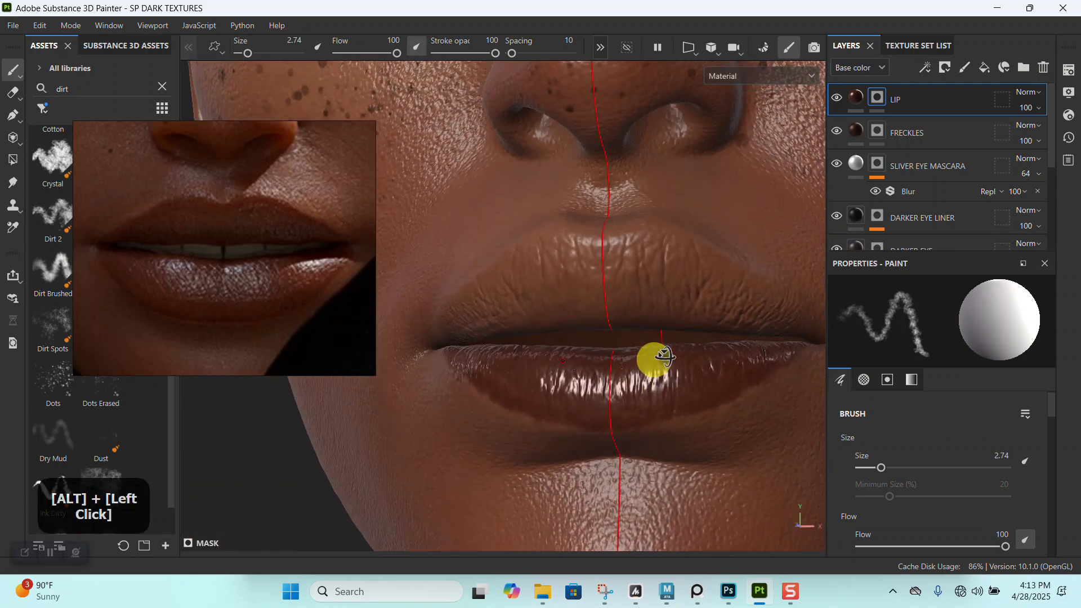
middle_click_drag(651, 362, 655, 335, "alt")
left_click_drag(655, 336, 671, 354, "alt")
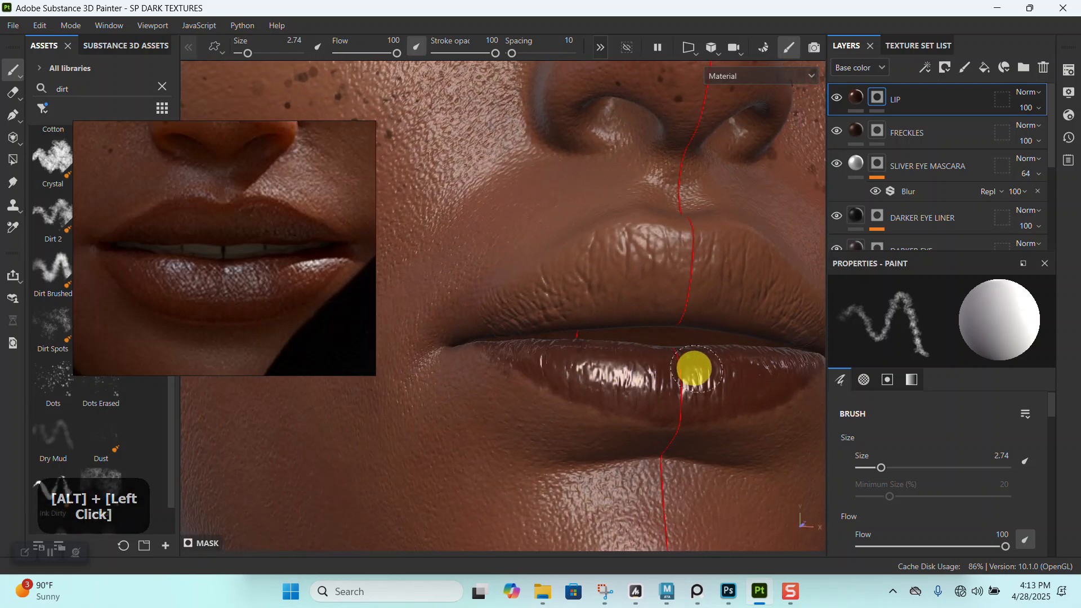
- Move the reference image clear of the lower lip and touch up the lip's bottom edge with brush size 0.74
middle_click_drag(694, 369, 579, 236, "alt")
right_click_drag(580, 236, 649, 374, "alt")
left_click_drag(649, 374, 603, 319, "alt")
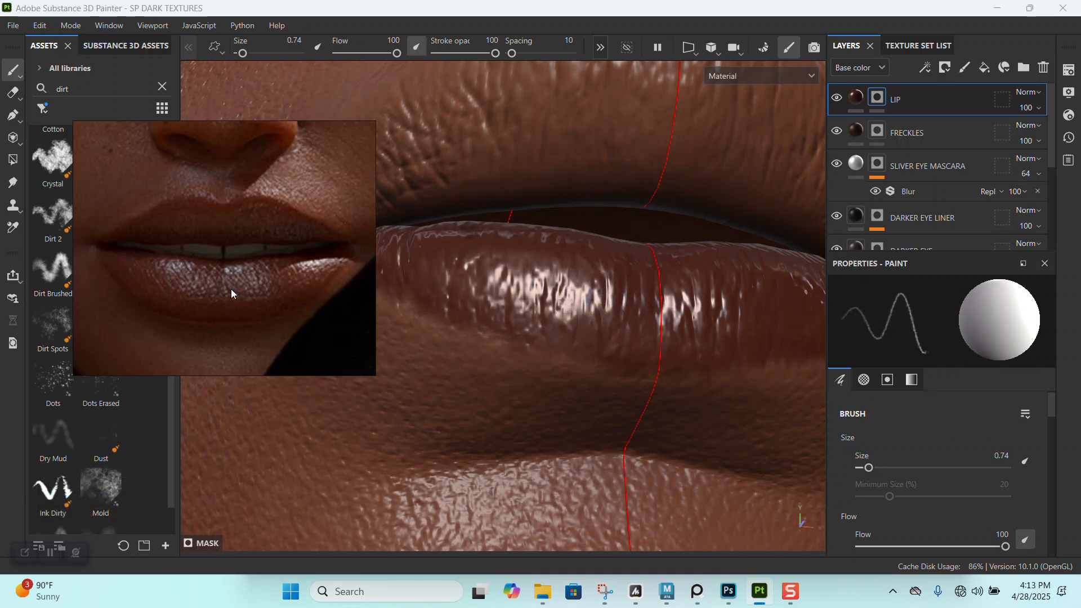
right_click_drag(221, 293, 163, 234)
right_click_drag(514, 375, 502, 310, "alt")
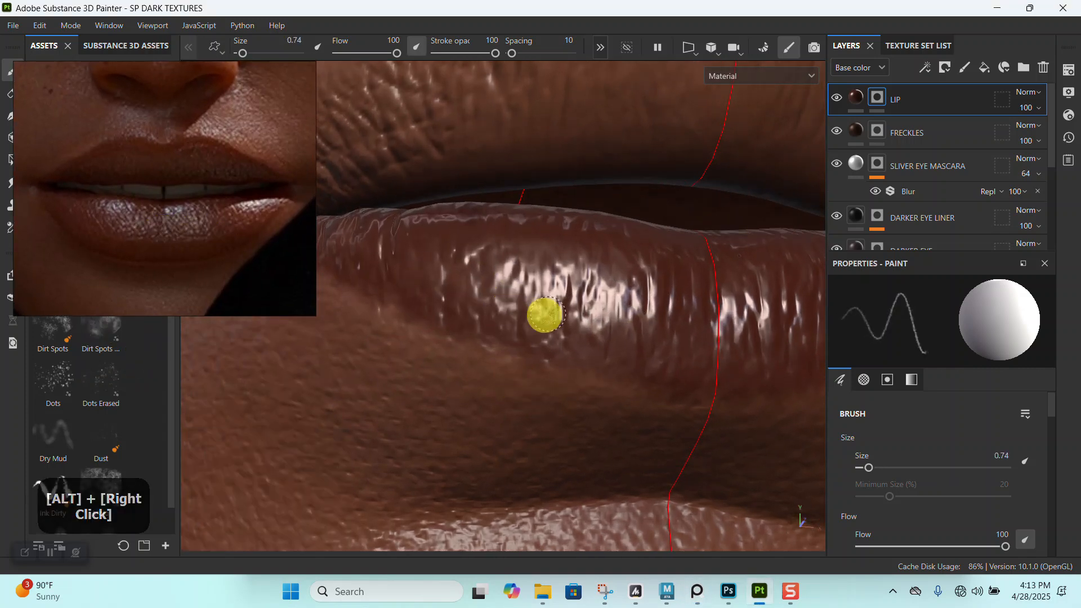
left_click_drag(571, 352, 618, 375, "alt")
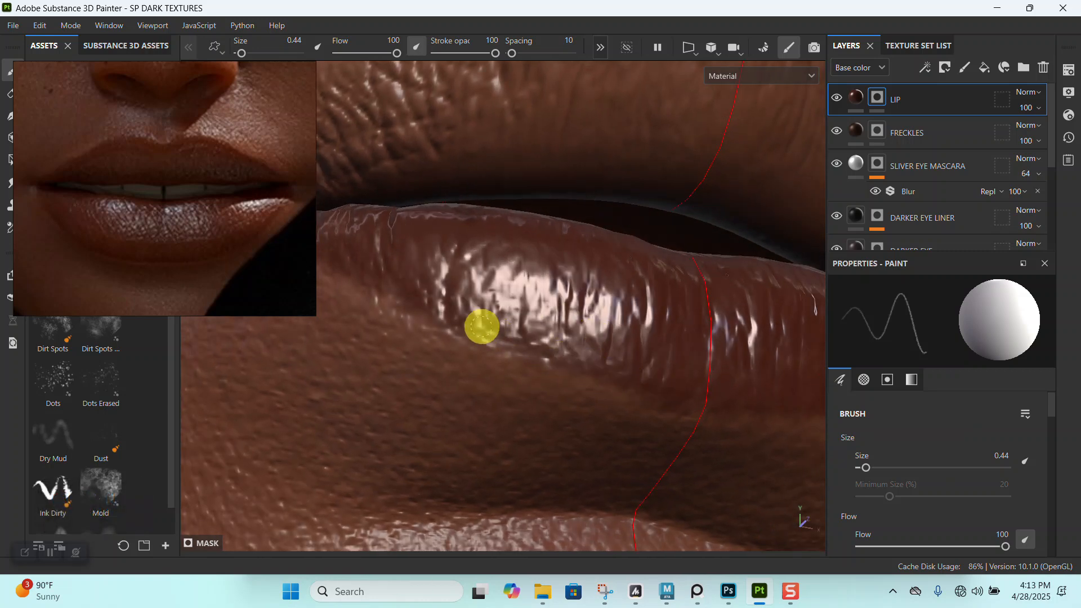
- Refine the color boundary along the lower lip's outer bottom edge on the LIP mask with brush size 0.44
middle_click_drag(464, 285, 628, 374, "alt")
left_click_drag(627, 374, 598, 401, "alt")
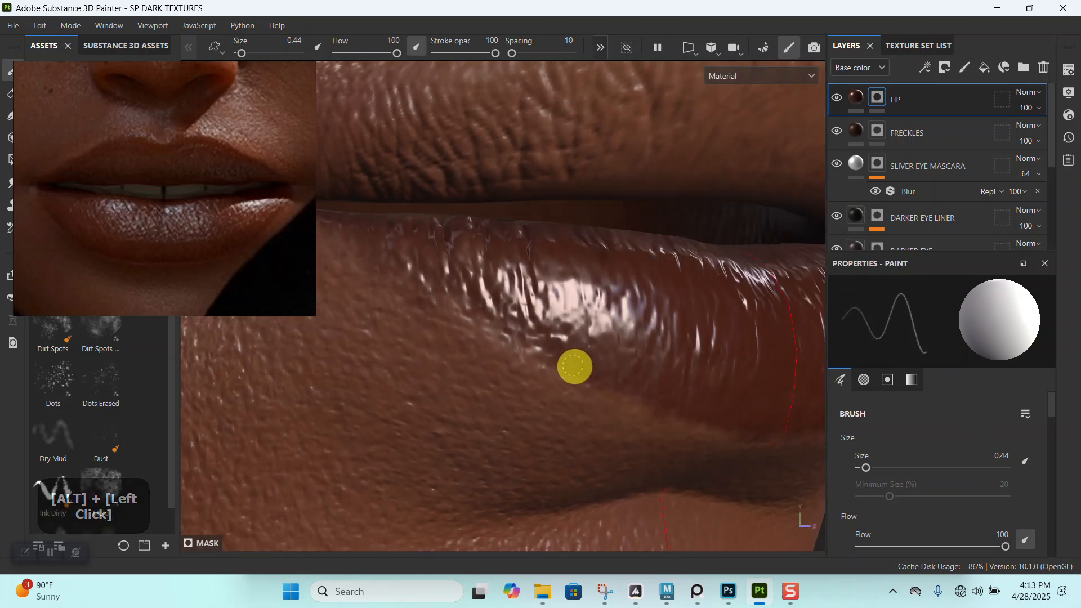
right_click_drag(414, 255, 601, 314, "alt")
left_click_drag(601, 314, 679, 354, "alt")
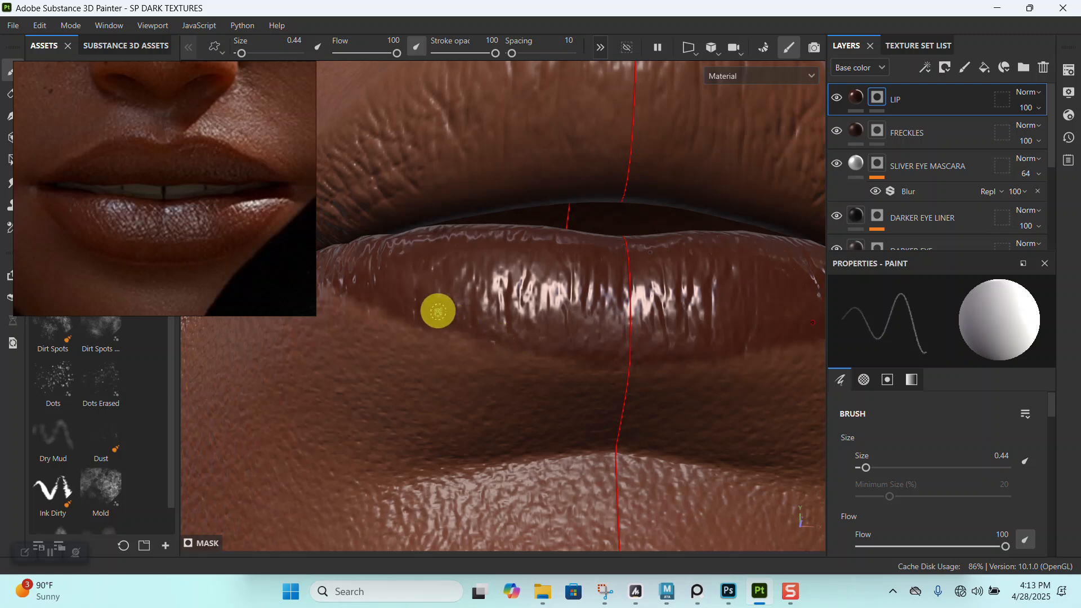
right_click_drag(438, 312, 610, 260, "alt")
left_click_drag(610, 261, 644, 326, "alt")
- Examine the lower lip's color coverage and outline from several angles and distances
middle_click_drag(645, 326, 630, 338, "alt")
right_click_drag(630, 338, 622, 133, "alt")
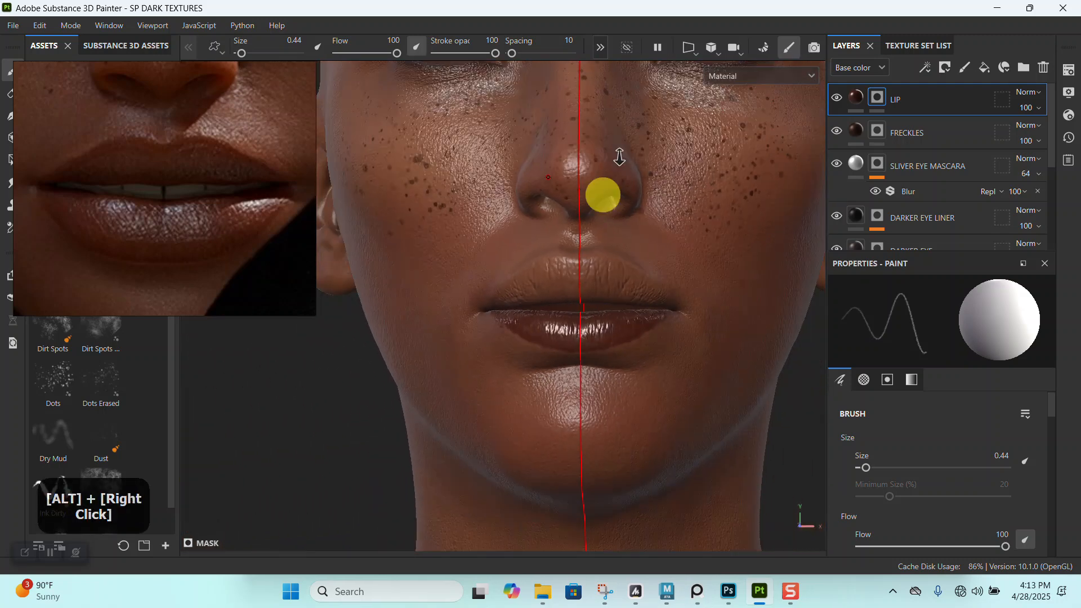
right_click_drag(595, 296, 614, 366, "alt")
left_click_drag(602, 322, 592, 282, "alt")
right_click_drag(593, 282, 603, 363, "alt")
right_click_drag(583, 299, 617, 348, "alt")
mouse_move(617, 347)
left_mouse_down("alt")
mouse_move(608, 349)
mouse_move(623, 353)
left_mouse_up("alt")
middle_click_drag(623, 352, 576, 256, "alt")
left_click_drag(576, 256, 584, 340, "alt")
right_click_drag(583, 340, 553, 280, "alt")
middle_click_drag(552, 280, 553, 374, "alt")
left_click_drag(552, 374, 544, 317, "alt")
right_click_drag(545, 317, 389, 276, "alt")
- Move the reference image aside, search the assets for "DE", and choose the Basic Hard brush for the LIP mask
left_click_drag(166, 262, 599, 203)
left_click(106, 156)
left_click(50, 92)
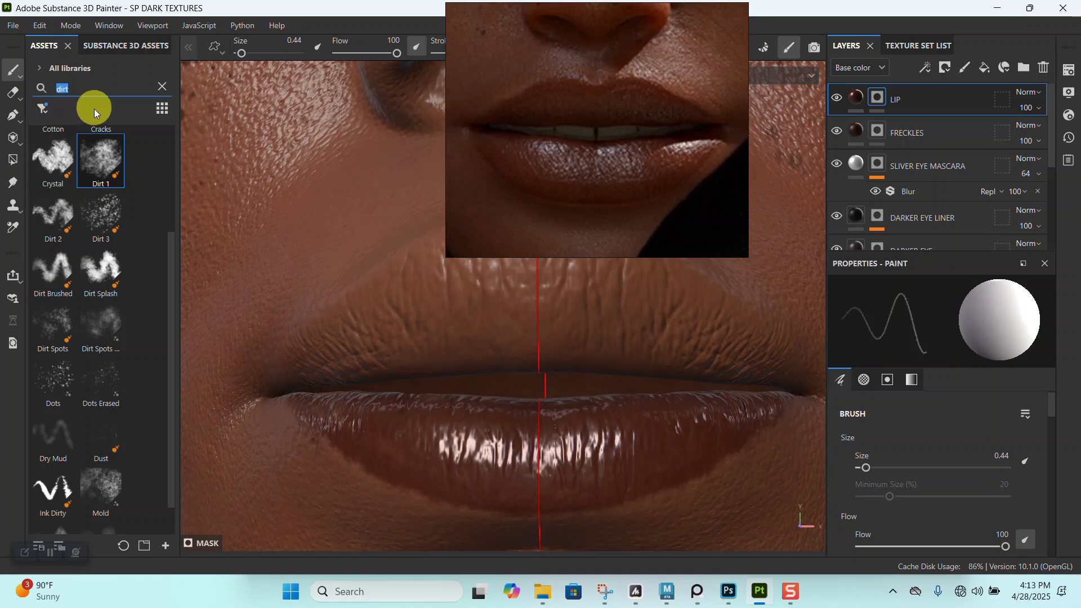
type("DEF")
key("BackSpace")
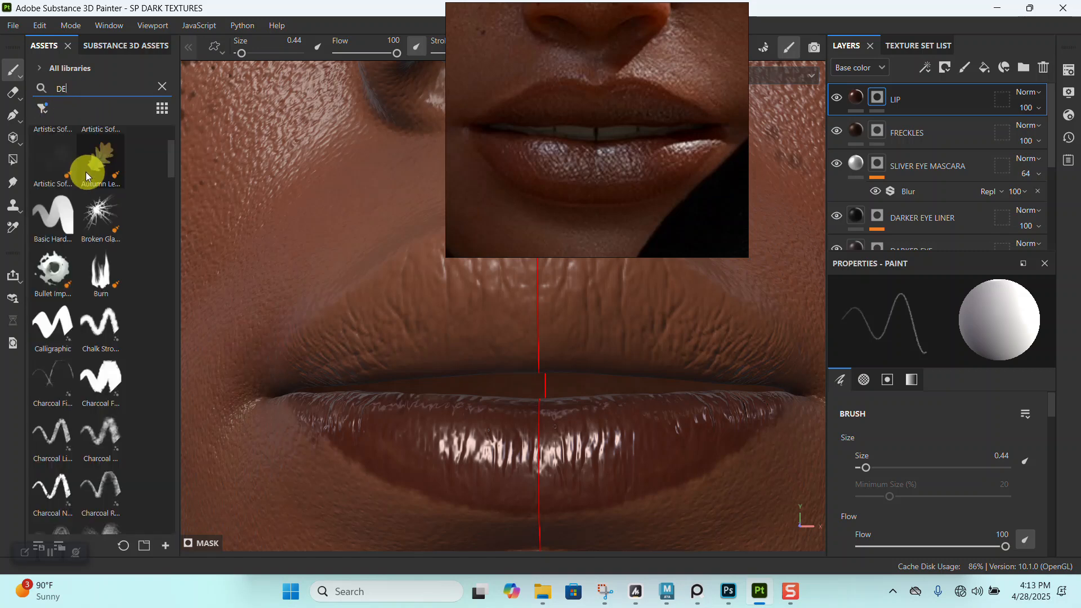
left_click(59, 222)
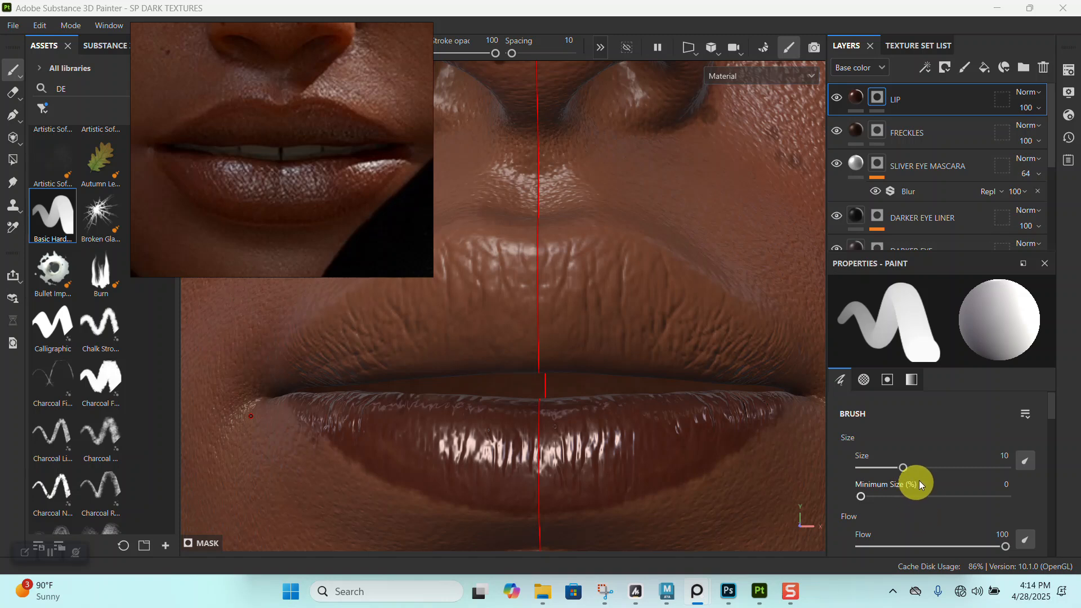
- Set the brush alpha's hardness to 0.4 and reduce the brush size for painting the lip edge
scroll(1050, 410, "down", 10)
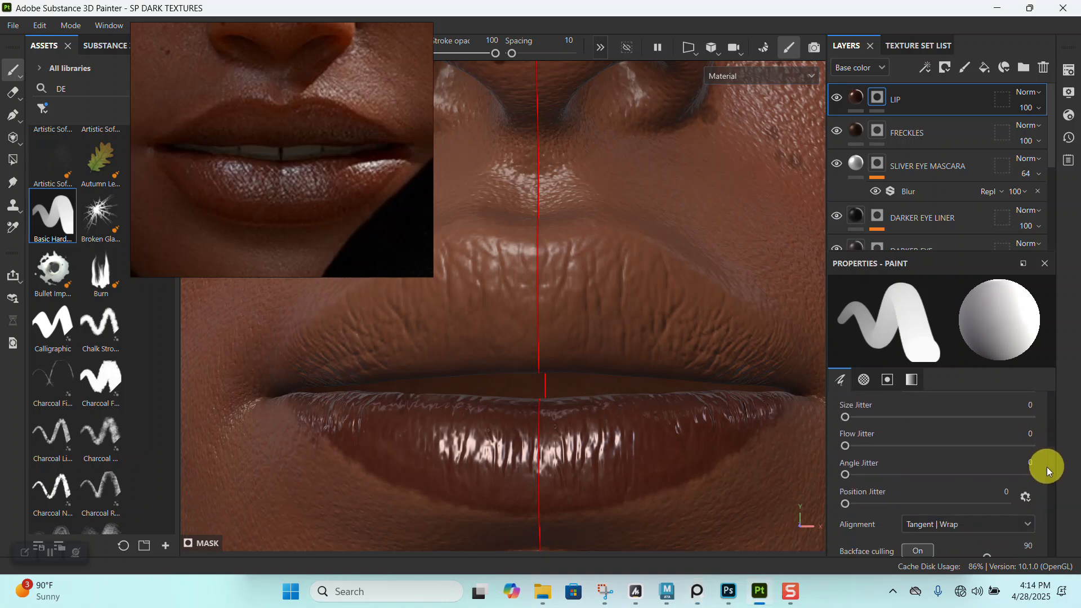
scroll(1047, 498, "down", 1)
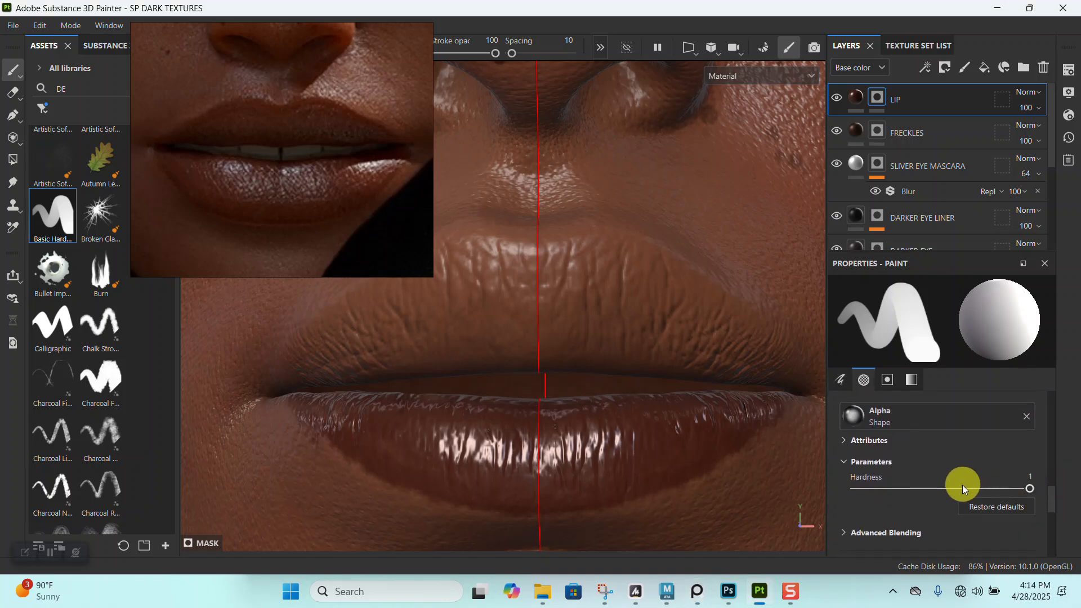
left_click_drag(932, 489, 926, 489)
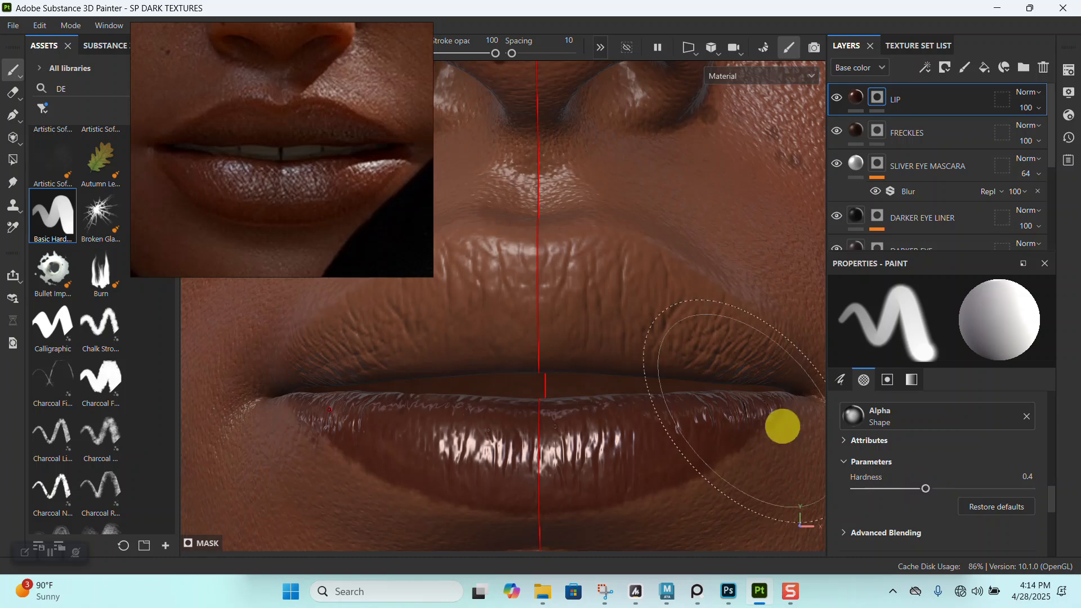
key("bracketleft")
key("bracketleft")
key("bracketleft")
key("bracketleft")
key("bracketleft")
key("bracketleft")
key("bracketleft")
key("bracketleft")
key("bracketleft")
key("bracketleft")
- Paint a smooth, even color boundary along the lower lip's bottom edge on the LIP mask with the softened brush
middle_click_drag(591, 377, 593, 391, "alt")
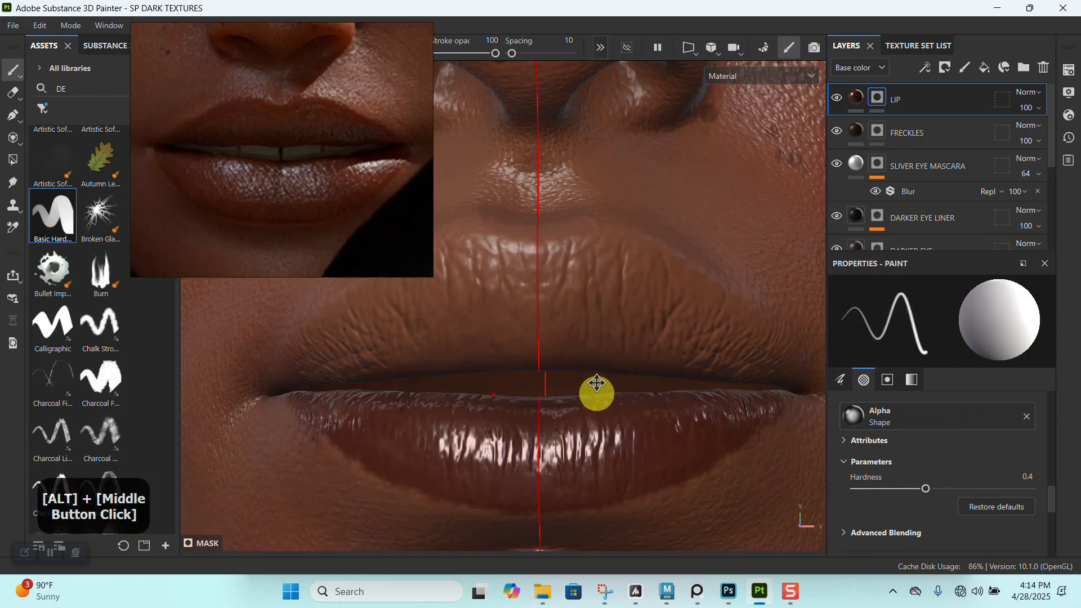
right_click_drag(593, 391, 676, 342, "alt")
left_click_drag(676, 343, 674, 329, "alt")
middle_click_drag(673, 328, 739, 313, "alt")
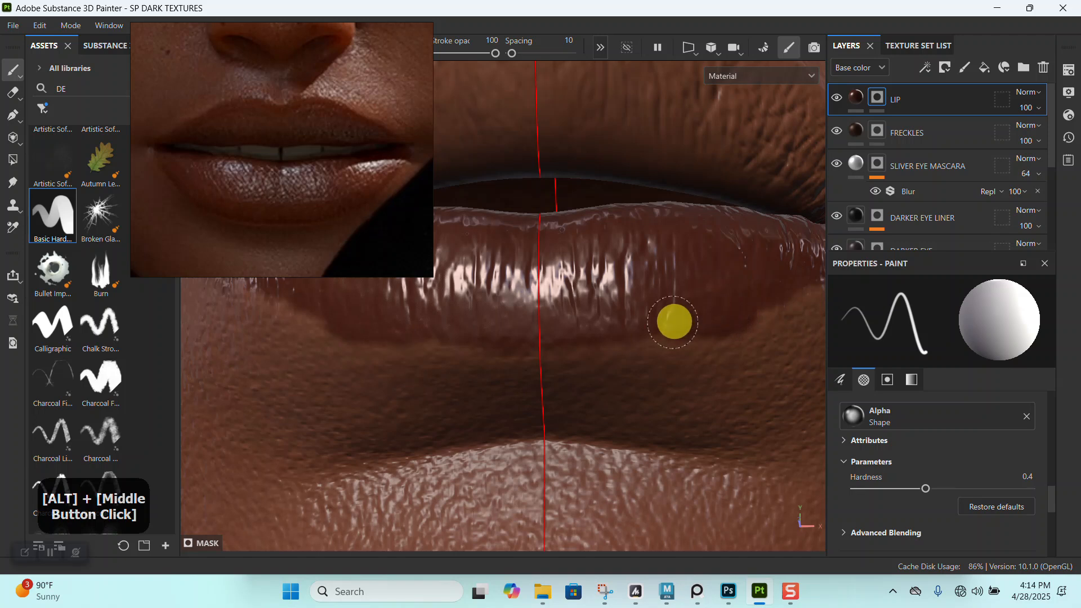
left_click_drag(677, 297, 644, 326, "alt")
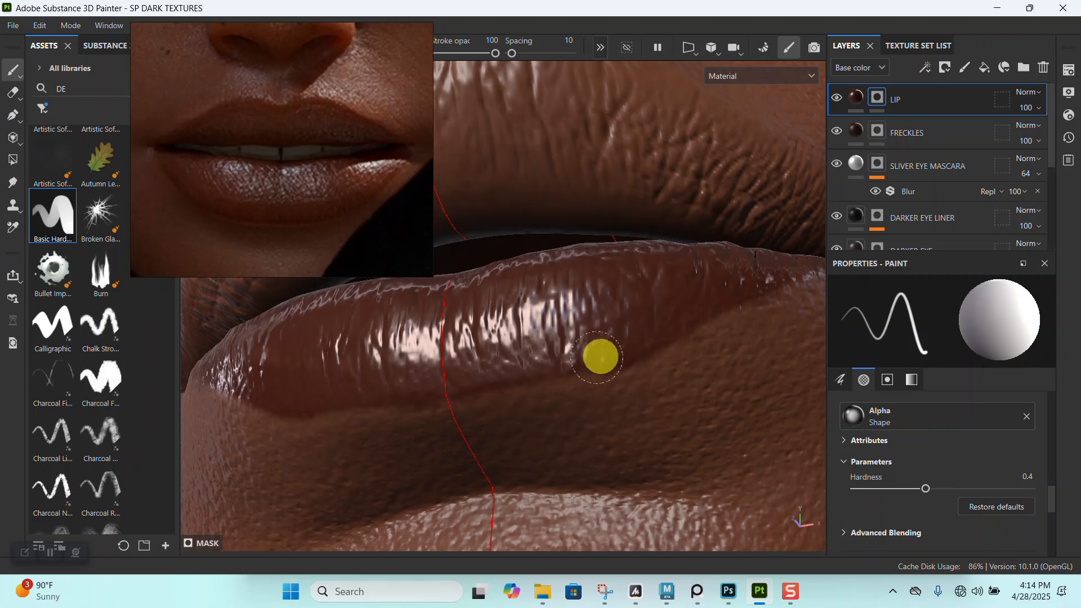
right_click_drag(448, 356, 635, 157, "alt")
left_click_drag(634, 157, 655, 366, "alt")
middle_click_drag(655, 366, 632, 285, "alt")
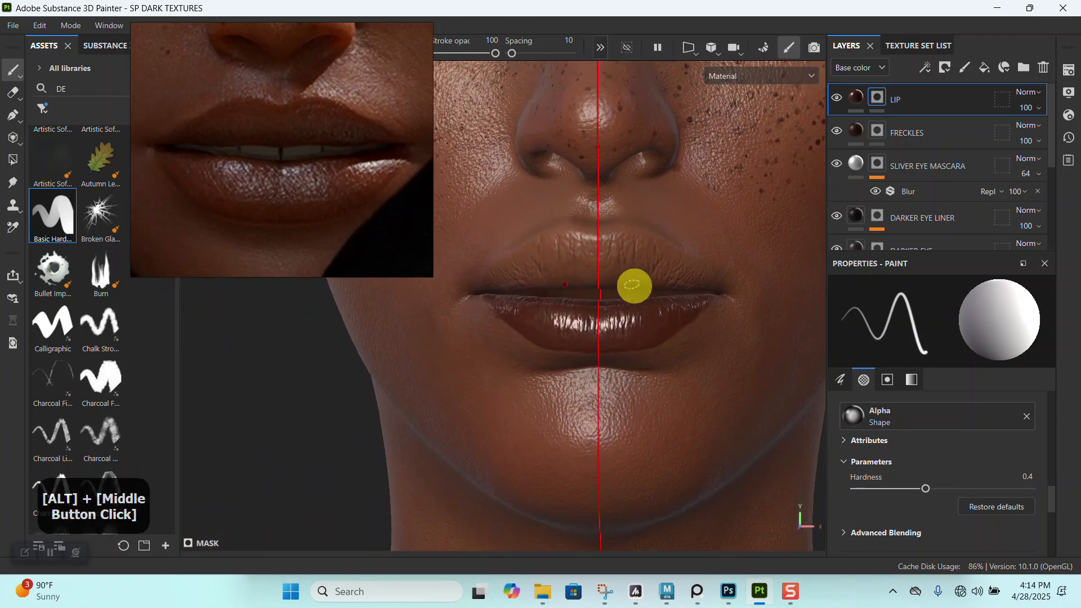
- Examine the lower lip's painted outline from the front and the side
right_click_drag(632, 285, 613, 340, "alt")
left_click_drag(613, 340, 658, 329, "alt")
right_click_drag(659, 329, 617, 361, "alt")
left_click_drag(617, 361, 605, 306, "alt")
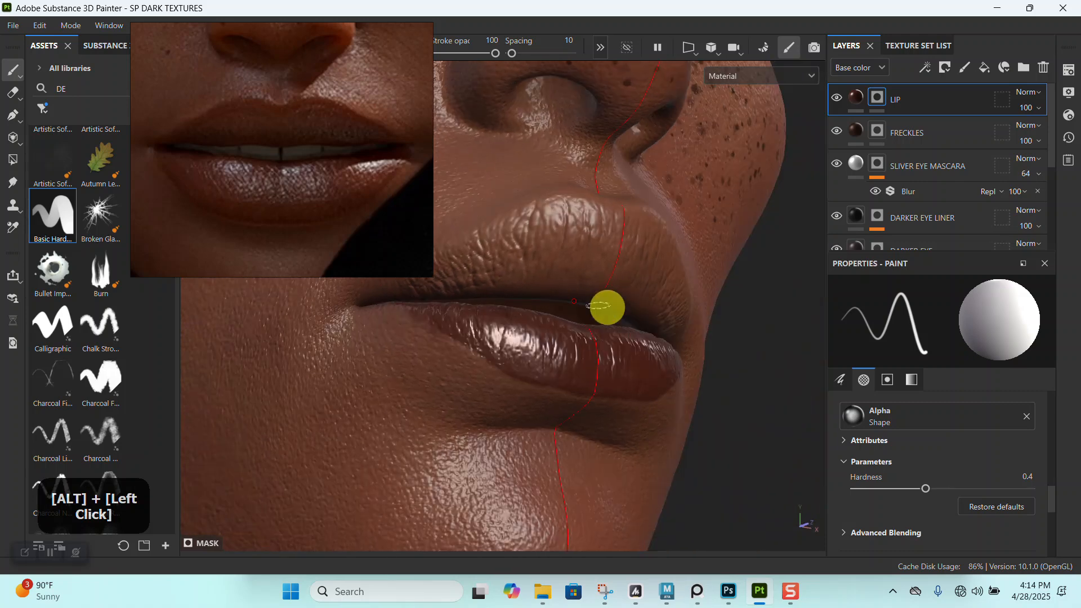
right_click_drag(606, 306, 652, 379, "alt")
left_click_drag(652, 379, 589, 309, "alt")
middle_click_drag(589, 309, 622, 300, "alt")
- Clean up the lower lip's outer corner on the LIP mask, erasing stray color with black and retouching in white with a smaller brush
left_click_drag(603, 434, 555, 260, "alt")
right_click_drag(555, 261, 596, 367, "alt")
left_click_drag(596, 367, 640, 329, "alt")
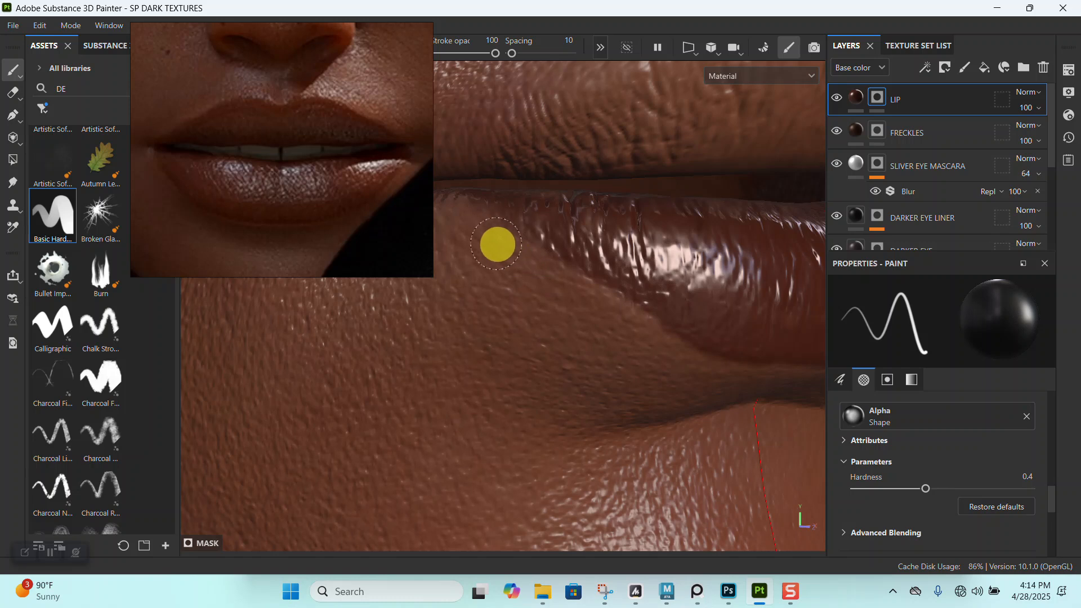
mouse_move(620, 325)
right_mouse_down("alt")
mouse_move(632, 135)
mouse_move(627, 422)
mouse_move(621, 314)
right_mouse_up("alt")
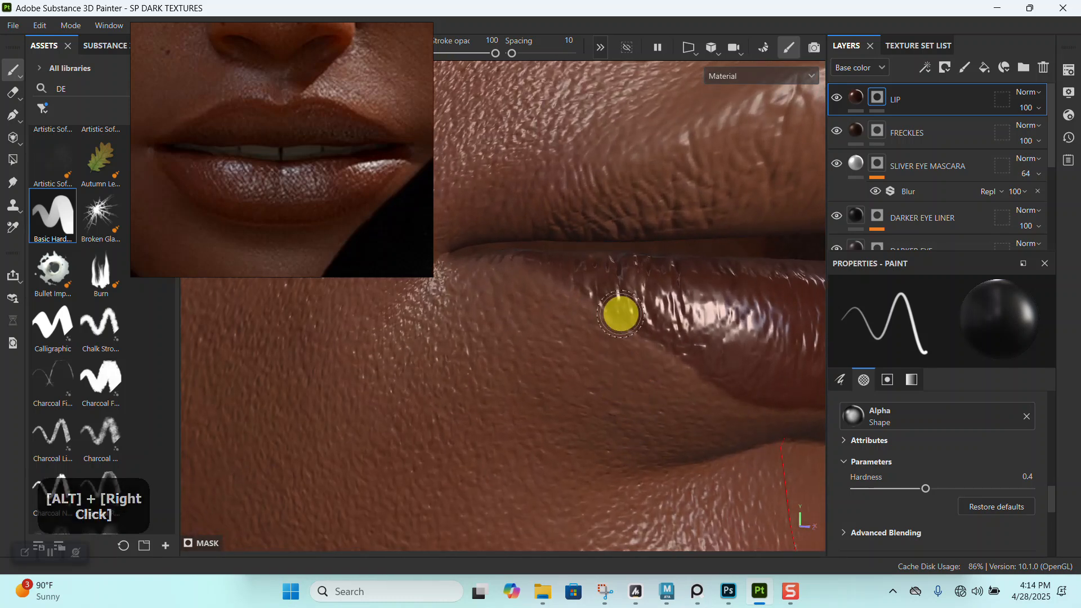
left_click_drag(592, 294, 602, 297, "alt")
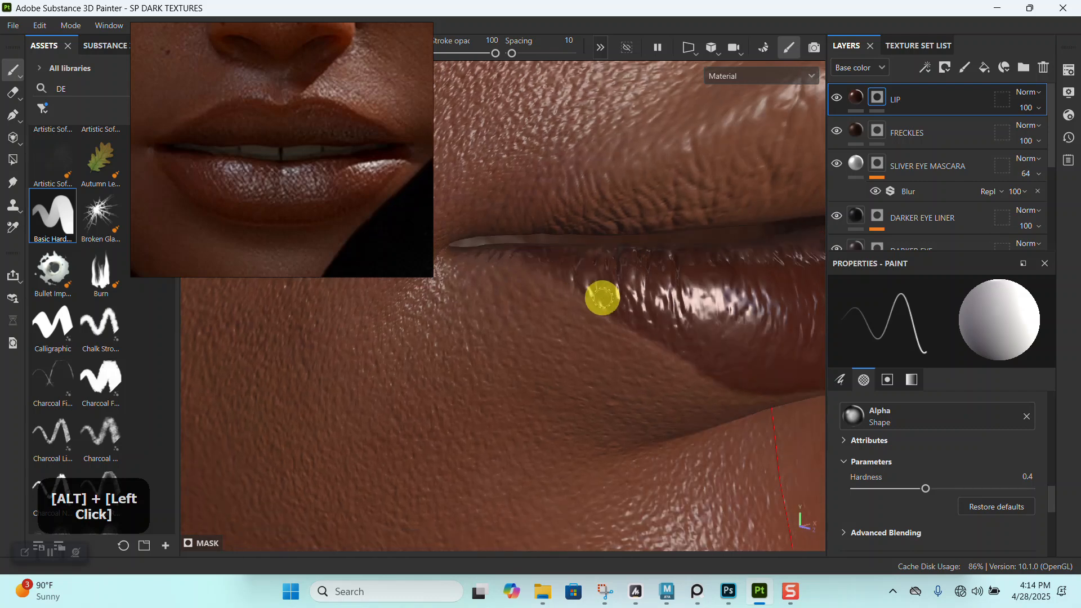
right_click_drag(596, 285, 623, 179, "alt")
- Compare the finished lower lip with the reference image from the front and closer up
left_click_drag(623, 179, 642, 231, "alt")
middle_click_drag(642, 231, 569, 263, "alt")
right_click_drag(593, 311, 608, 251, "alt")
left_click_drag(608, 251, 636, 301, "alt")
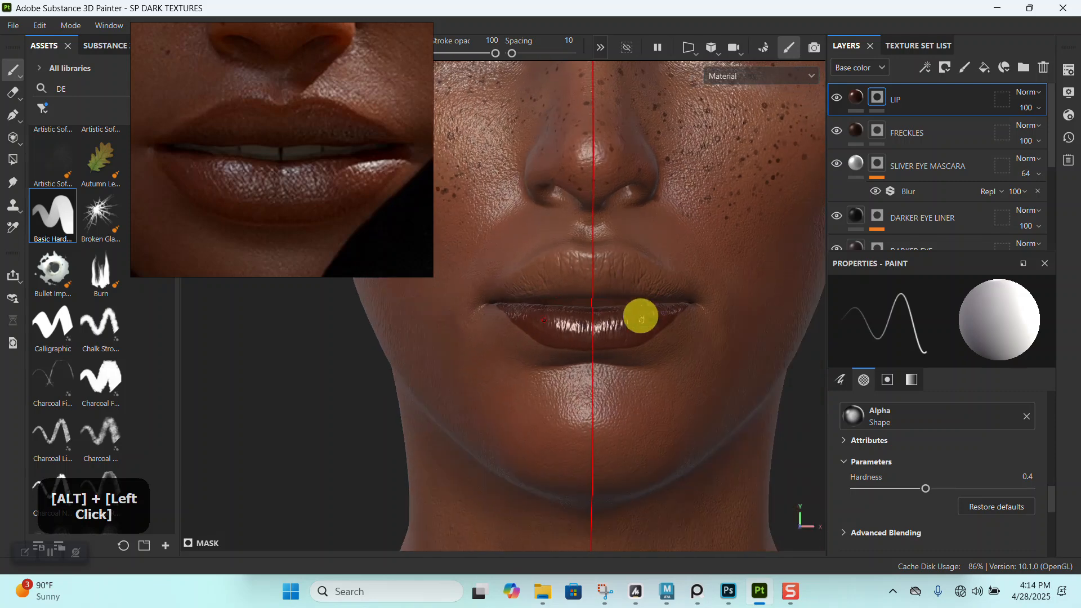
middle_click_drag(636, 301, 584, 184, "alt")
left_click_drag(584, 183, 591, 289, "alt")
mouse_move(592, 290)
right_mouse_down("alt")
mouse_move(603, 133)
mouse_move(623, 331)
mouse_move(642, 248)
mouse_move(633, 273)
mouse_move(594, 296)
right_mouse_up("alt")
middle_click_drag(594, 296, 598, 207, "alt")
- Fill the upper lip with the lip color on the LIP mask using a larger soft-edged brush
left_click_drag(619, 344, 618, 357, "alt")
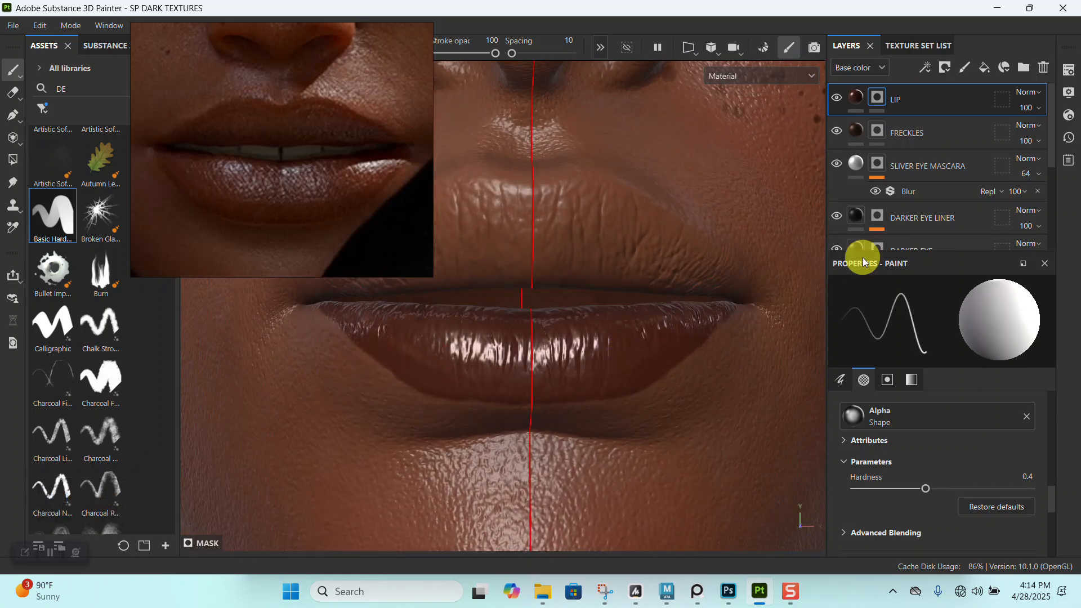
middle_click_drag(599, 373, 685, 379, "alt")
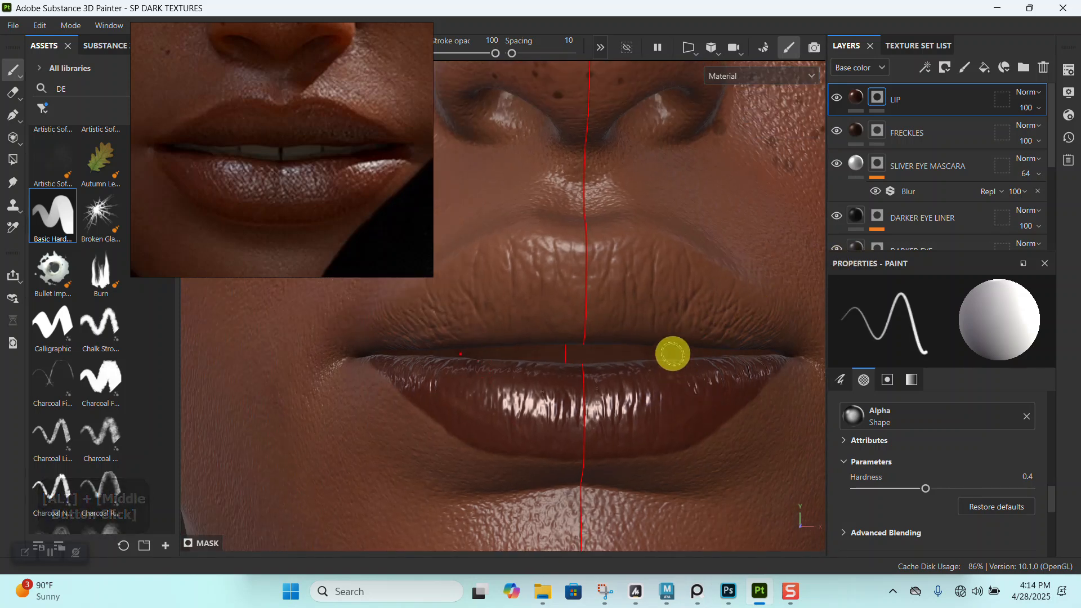
mouse_move(660, 297)
left_mouse_down("alt")
mouse_move(688, 296)
mouse_move(569, 279)
mouse_move(663, 265)
left_mouse_up("alt")
mouse_move(727, 305)
left_mouse_down()
mouse_move(748, 323)
mouse_move(731, 343)
mouse_move(580, 321)
mouse_move(479, 326)
mouse_move(425, 343)
mouse_move(599, 339)
left_mouse_up()
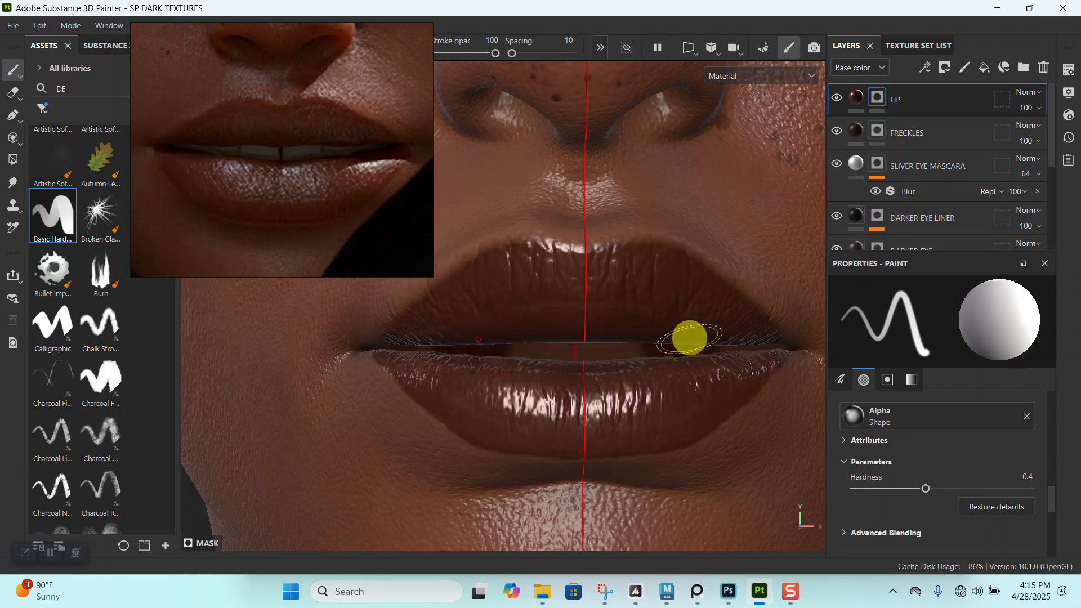
left_click_drag(504, 345, 632, 328, "alt")
- Examine the painted upper lip's outline and coverage from several angles
middle_click_drag(632, 329, 601, 294, "alt")
mouse_move(601, 294)
left_mouse_down("alt")
mouse_move(598, 320)
mouse_move(563, 299)
mouse_move(559, 282)
mouse_move(642, 316)
left_mouse_up("alt")
right_click_drag(642, 316, 622, 169, "alt")
left_click_drag(625, 282, 716, 299, "alt")
right_click_drag(614, 242, 594, 181, "alt")
middle_click_drag(593, 181, 670, 176, "alt")
right_click_drag(627, 201, 645, 282, "alt")
left_click_drag(628, 284, 675, 288, "alt")
middle_click_drag(675, 288, 647, 241, "alt")
right_click_drag(647, 241, 615, 381, "alt")
left_click_drag(616, 381, 618, 300, "alt")
mouse_move(617, 300)
middle_mouse_down("alt")
mouse_move(666, 306)
mouse_move(658, 259)
middle_mouse_up("alt")
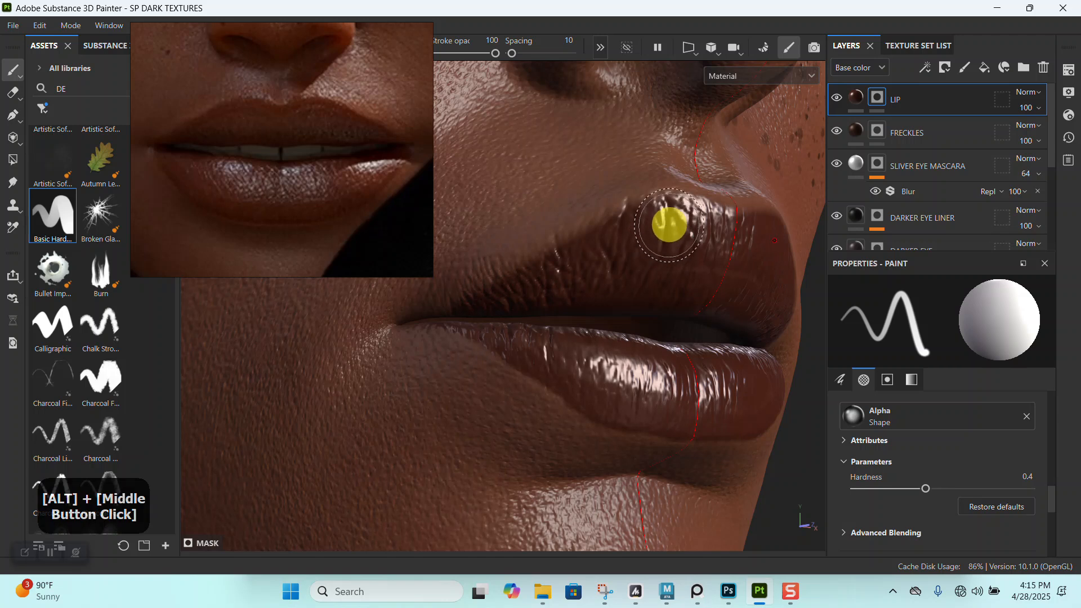
- Add a Blur filter to the LIP layer's mask
left_click_drag(521, 290, 602, 236, "alt")
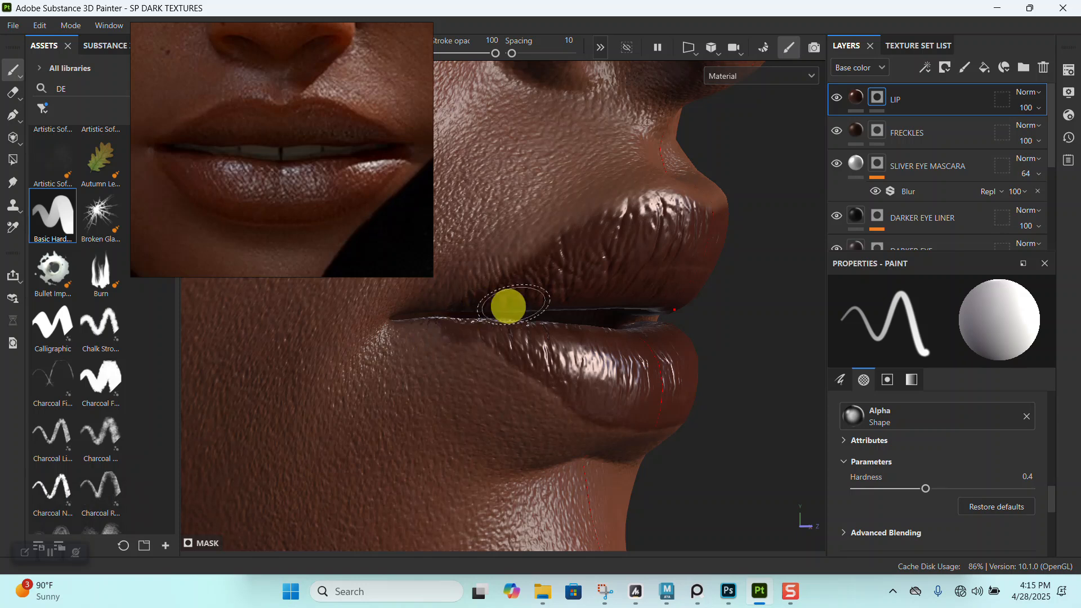
left_click_drag(507, 306, 635, 275, "alt")
middle_click_drag(635, 275, 529, 294, "alt")
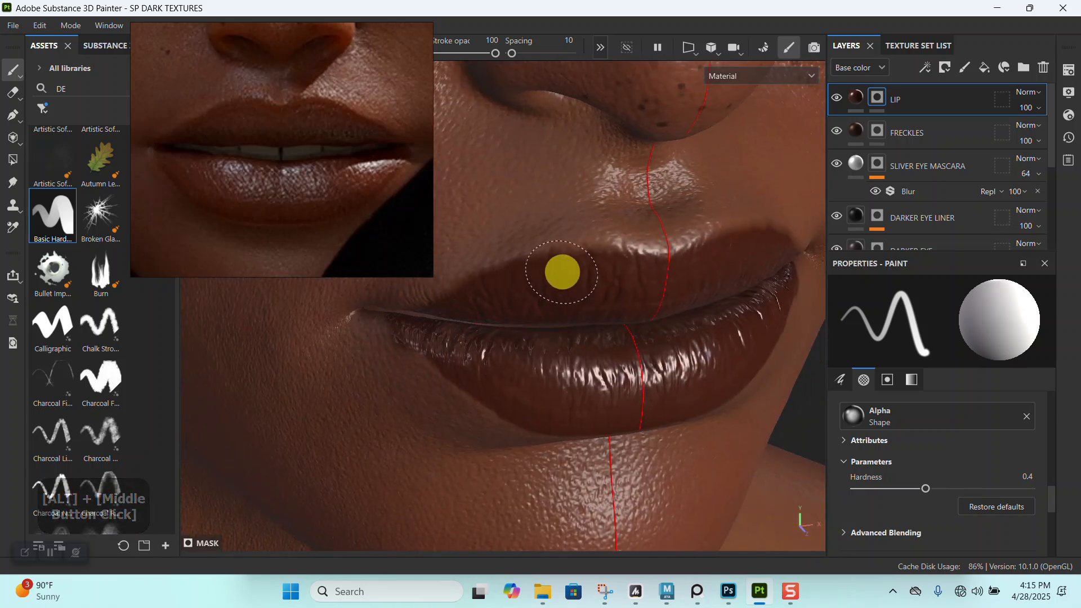
left_click_drag(599, 270, 744, 248, "alt")
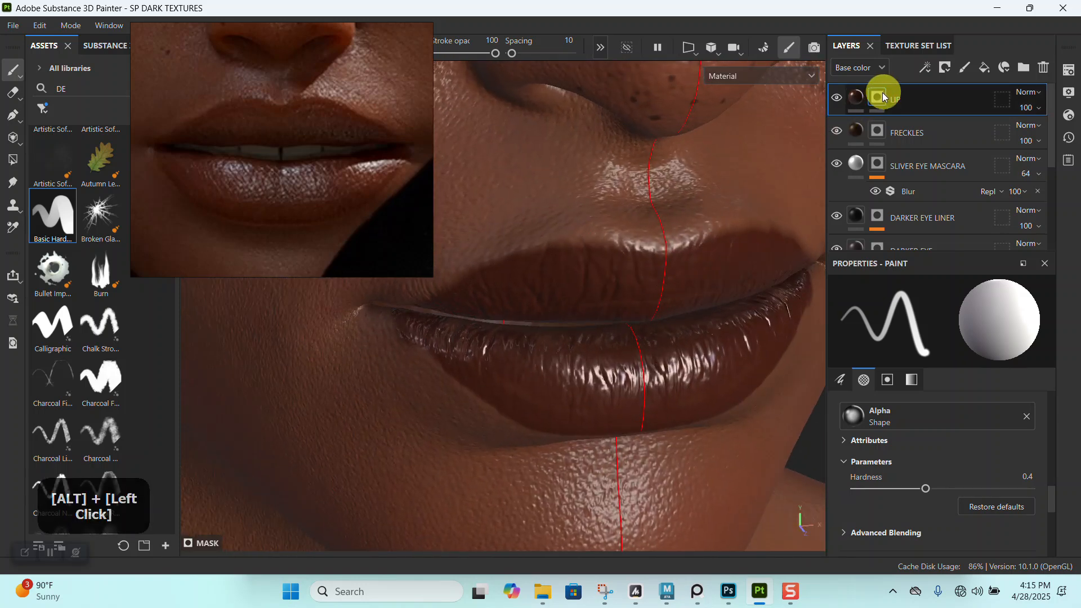
right_click(885, 97)
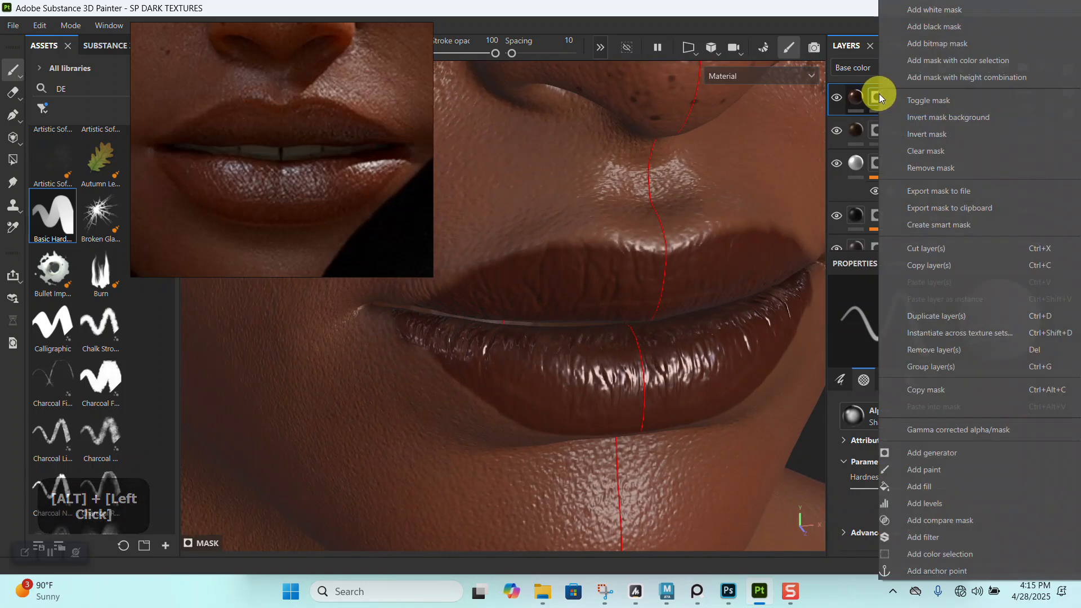
left_click(930, 539)
left_click(957, 330)
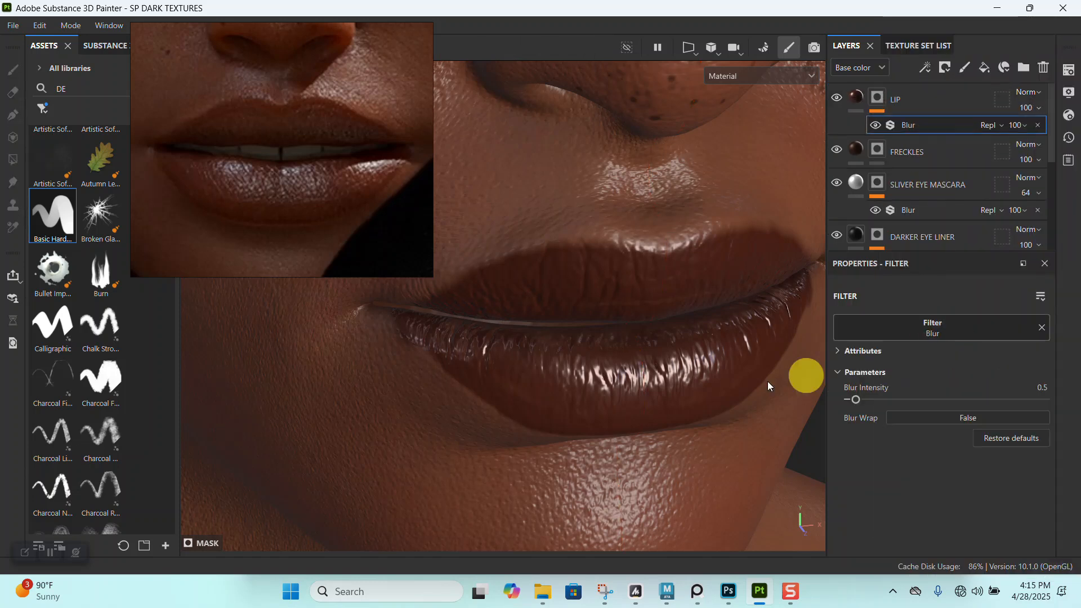
- Lower the blur intensity on the LIP mask to 0.29
left_click_drag(603, 393, 610, 360, "alt")
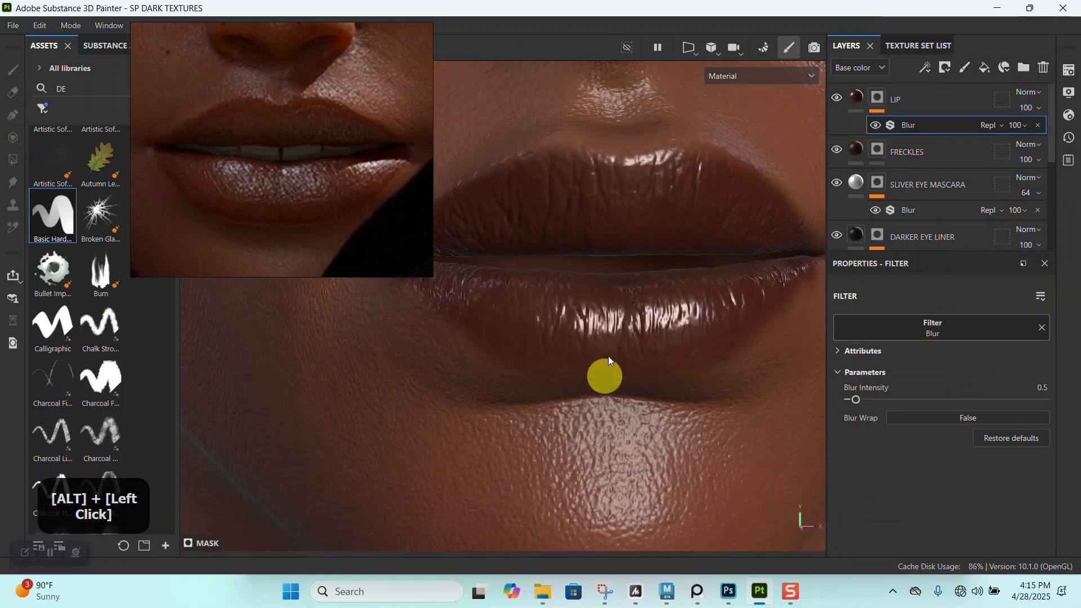
right_click_drag(610, 361, 620, 323, "alt")
left_click_drag(620, 323, 637, 311, "alt")
middle_click_drag(637, 311, 664, 304, "alt")
left_click_drag(663, 305, 702, 401, "alt")
right_click_drag(702, 400, 618, 260, "alt")
middle_click_drag(618, 261, 641, 404, "alt")
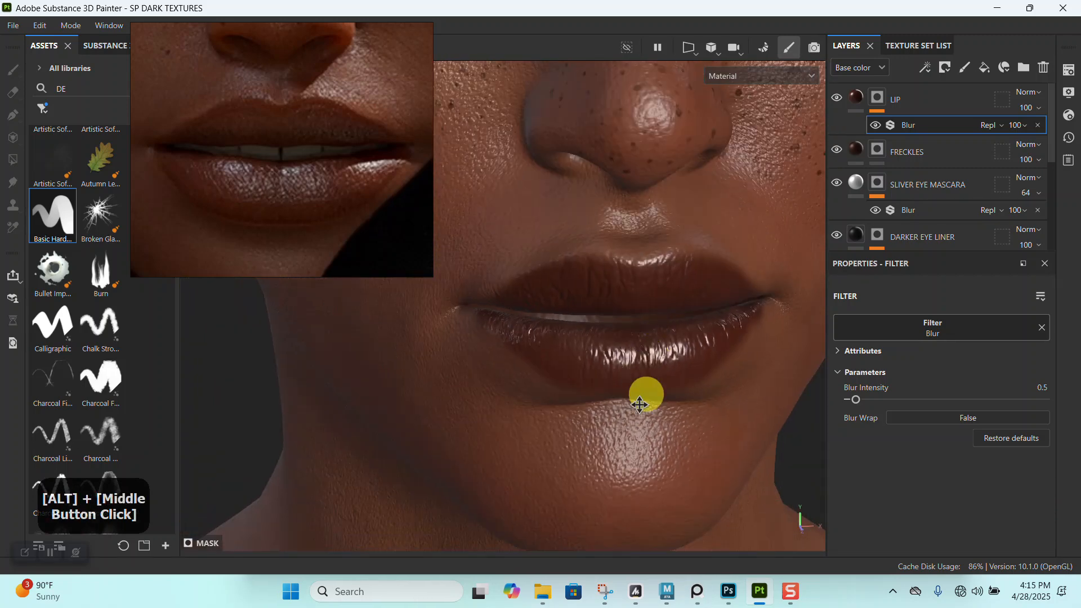
right_click_drag(639, 405, 586, 287, "alt")
left_click_drag(586, 287, 614, 360, "alt")
middle_click_drag(614, 360, 605, 338, "alt")
right_click_drag(606, 338, 681, 420, "alt")
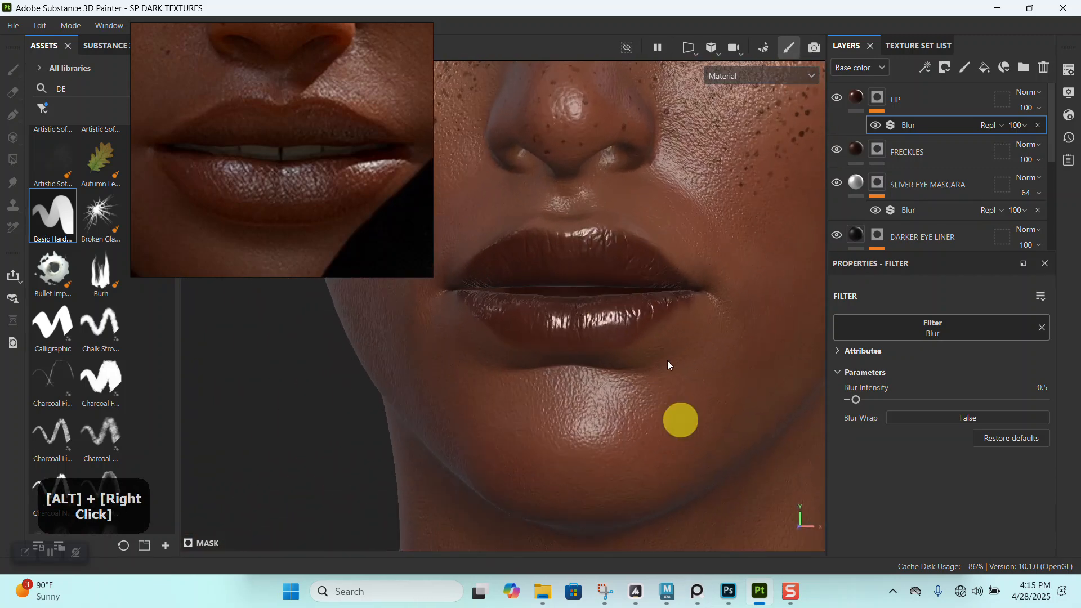
left_click_drag(681, 420, 695, 357, "alt")
right_click_drag(695, 357, 693, 432, "alt")
left_click_drag(866, 409, 852, 401)
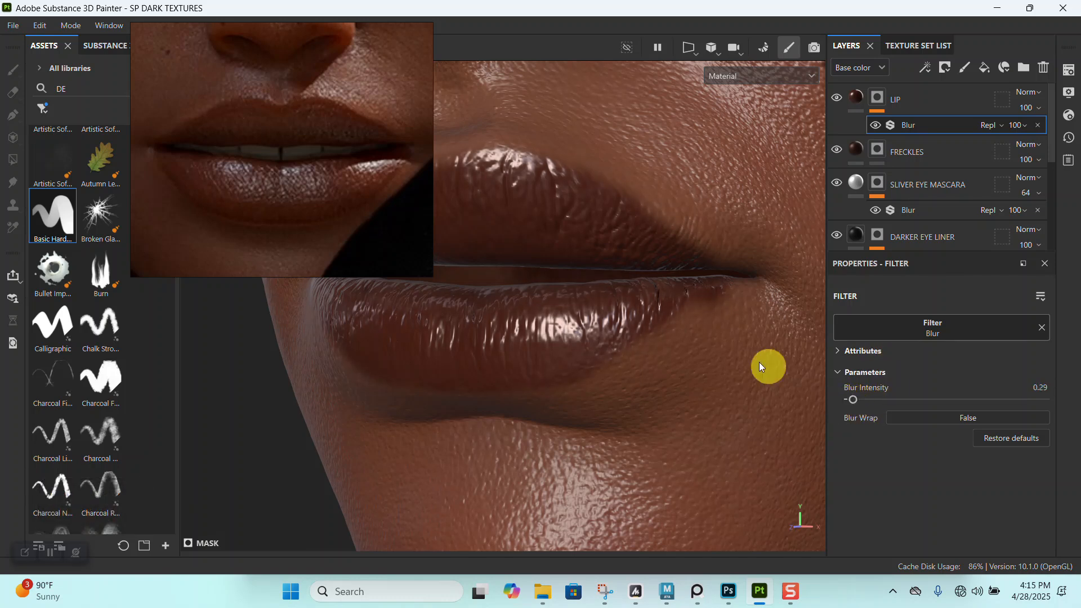
- Examine the softened lip edges and corners up close from several angles, comparing them with the reference image
right_click_drag(708, 320, 625, 229, "alt")
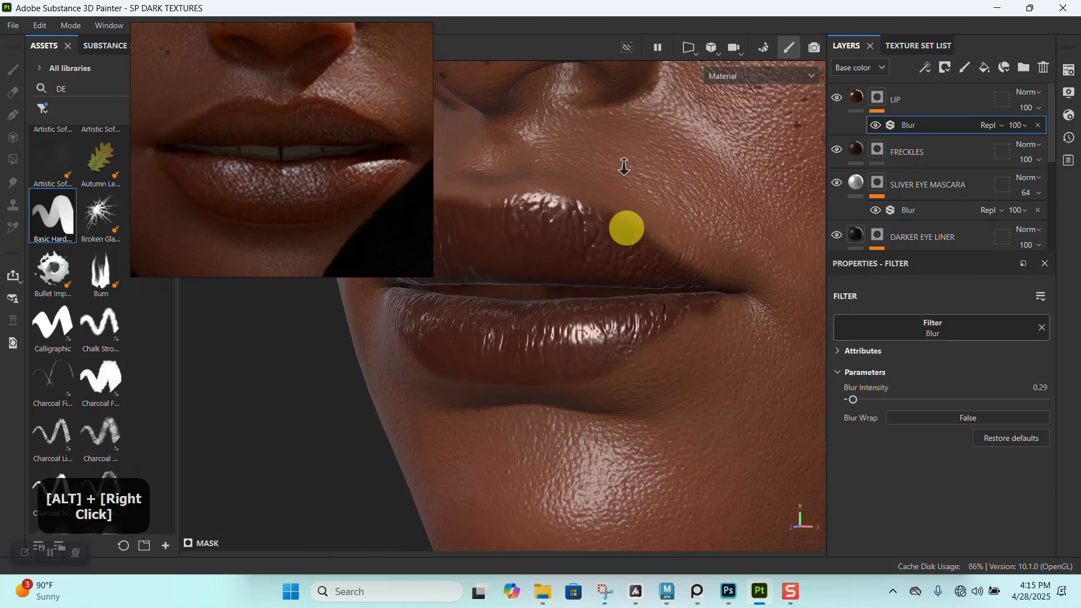
left_click_drag(625, 230, 670, 313, "alt")
right_click_drag(671, 314, 614, 260, "alt")
middle_click_drag(613, 260, 589, 265, "alt")
left_click_drag(589, 265, 632, 285, "alt")
middle_click_drag(632, 285, 635, 227, "alt")
right_click_drag(635, 227, 647, 318, "alt")
left_click_drag(647, 319, 656, 316, "alt")
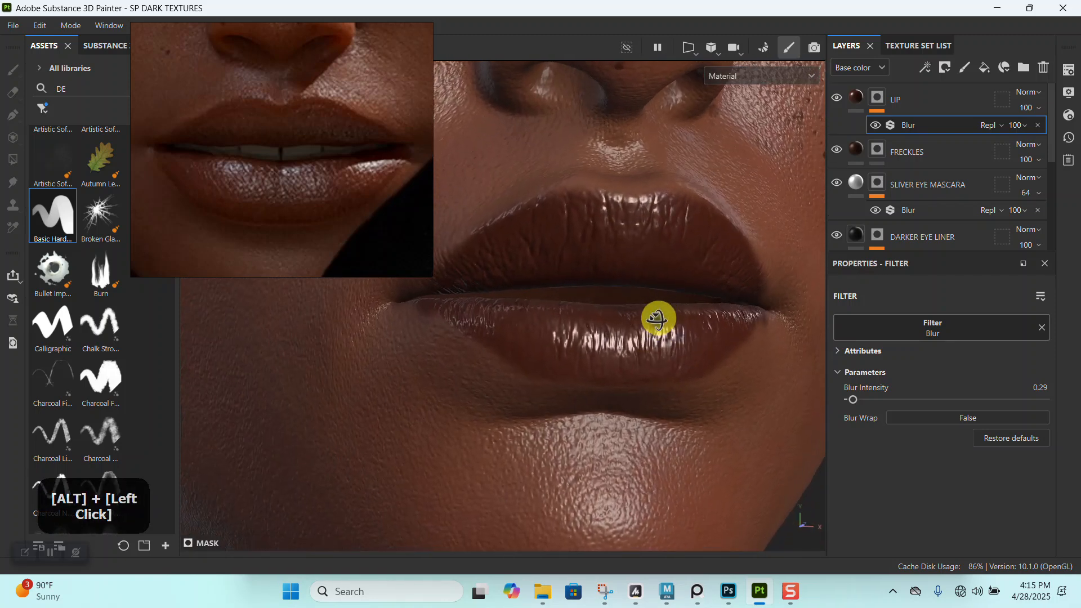
right_click_drag(657, 316, 623, 333, "alt")
left_click_drag(623, 333, 622, 320, "alt")
middle_click_drag(623, 319, 625, 309, "alt")
right_click_drag(625, 310, 614, 340, "alt")
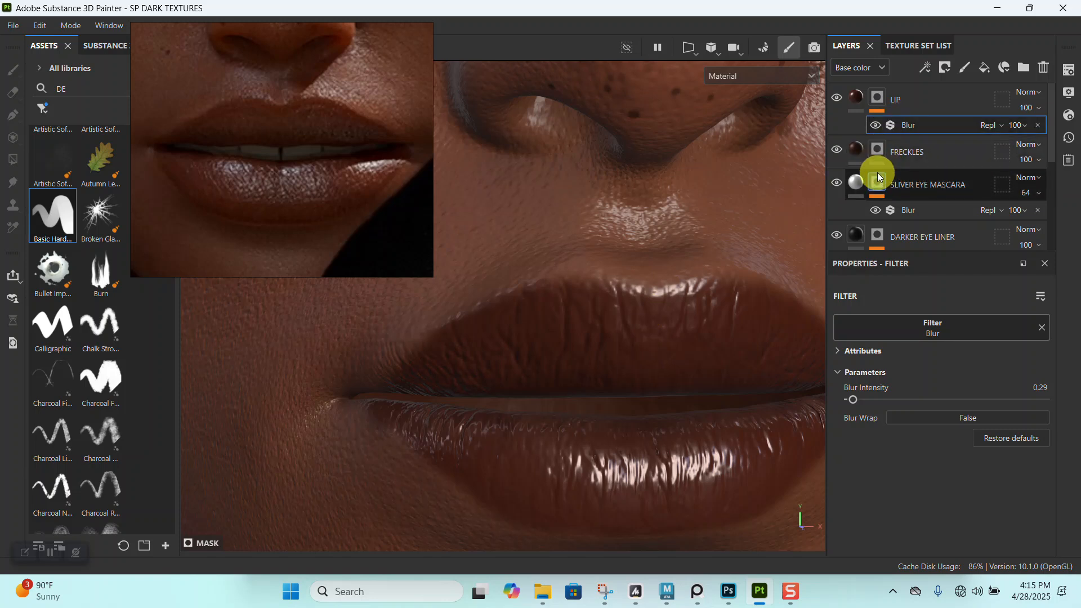
- Find the Dots brush by searching the assets for DOT, select it for mask painting, and move the reference image clear of the lips
left_click(875, 190)
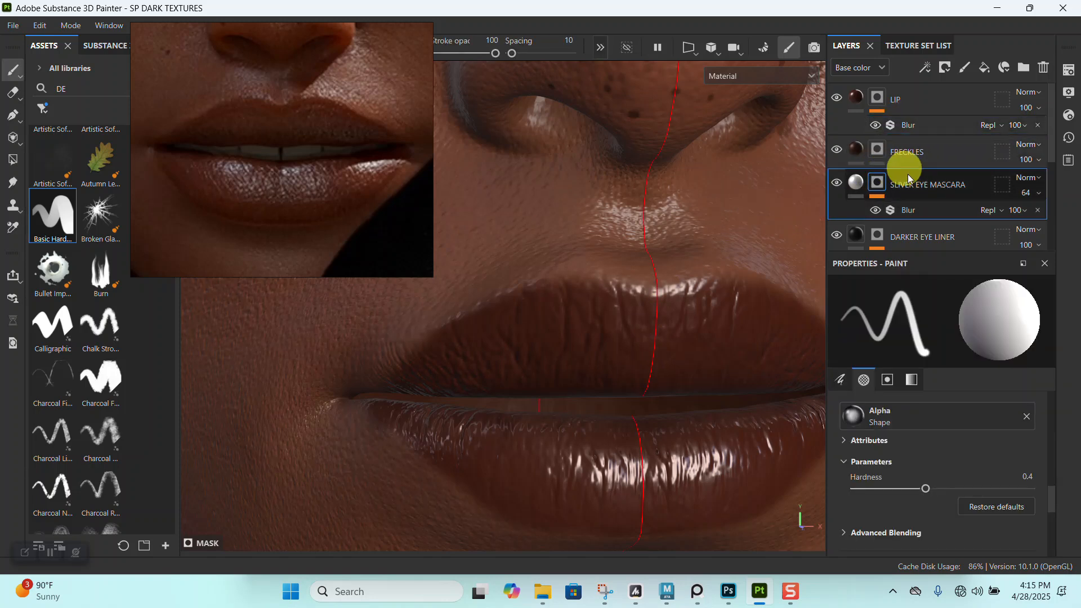
mouse_move(659, 251)
right_mouse_down("alt")
mouse_move(562, 208)
mouse_move(345, 228)
right_mouse_up("alt")
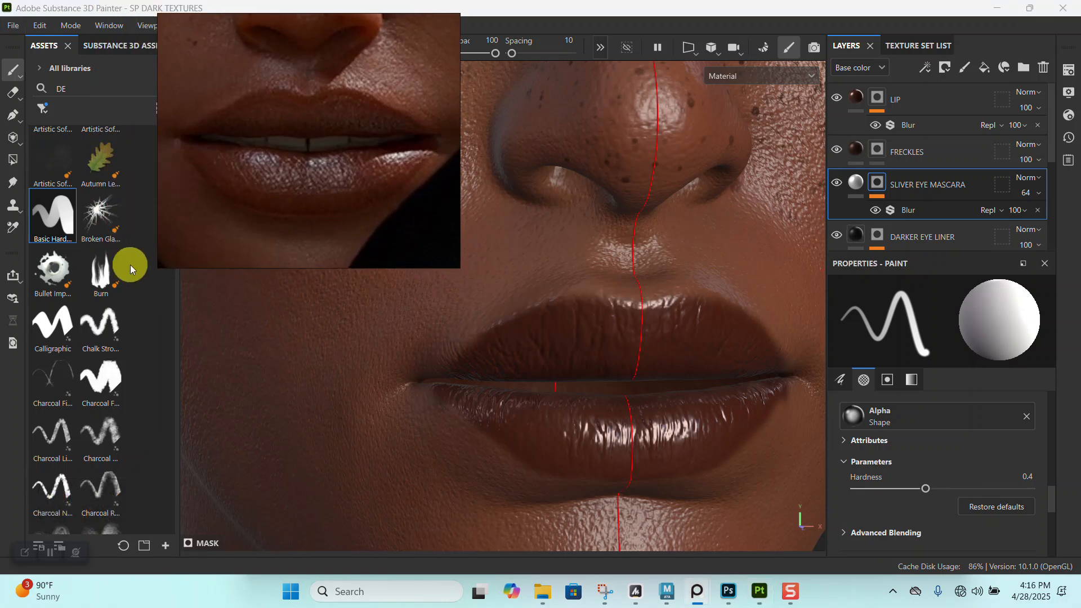
left_click(60, 90)
type("FIRT")
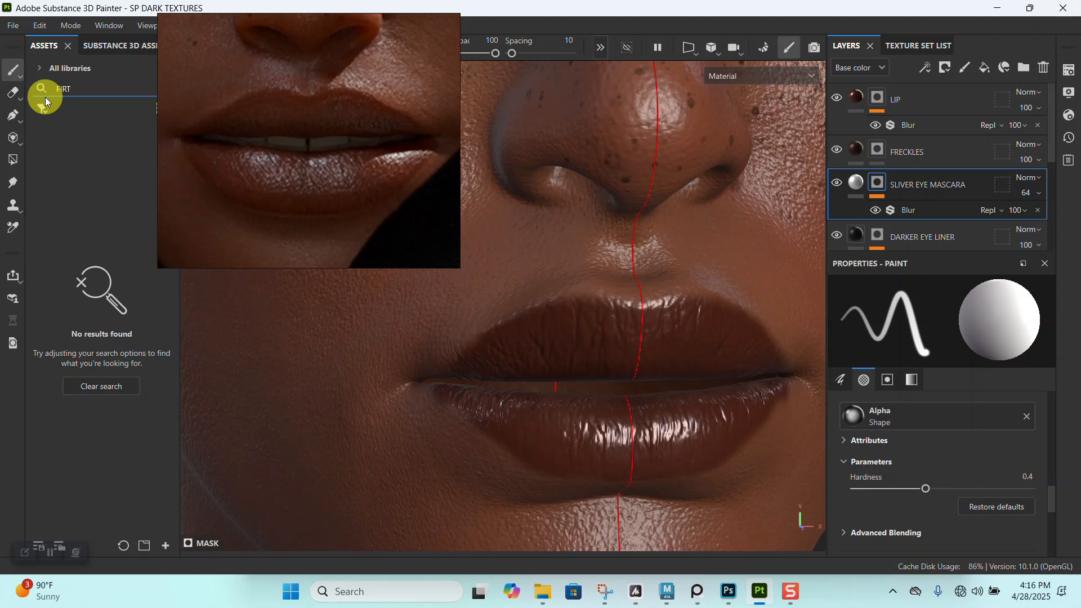
key("BackSpace")
key("BackSpace")
key("BackSpace")
key("BackSpace")
type("DOT")
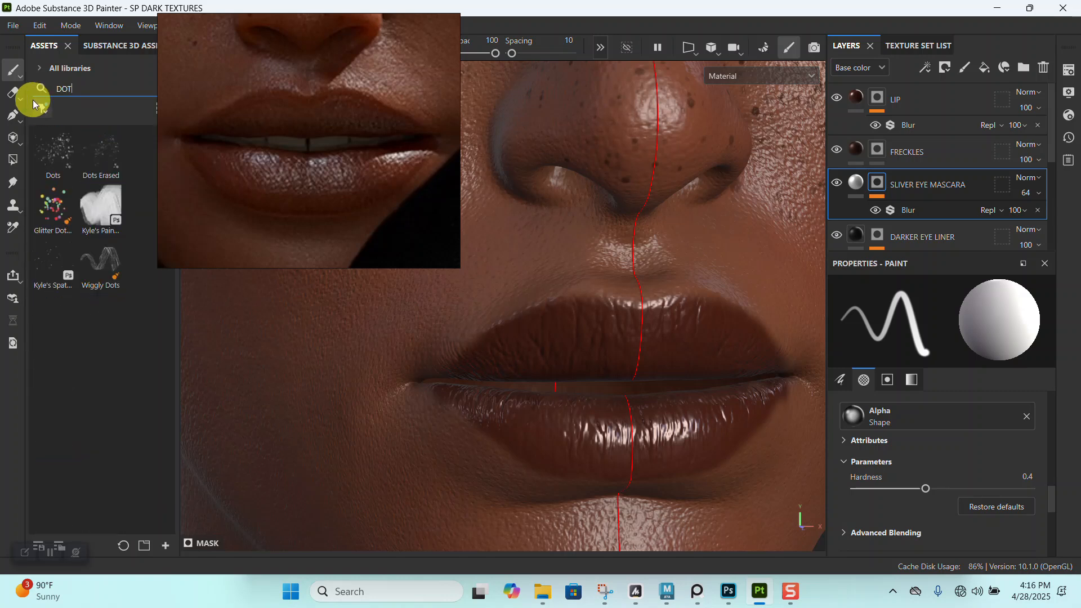
left_click(50, 157)
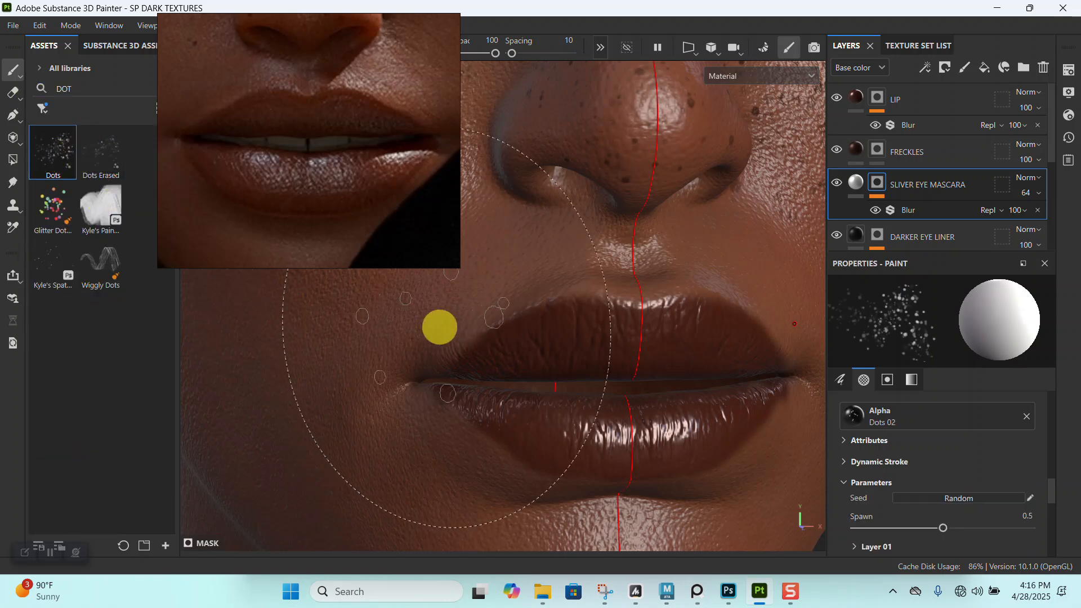
right_click_drag(408, 166, 229, 153)
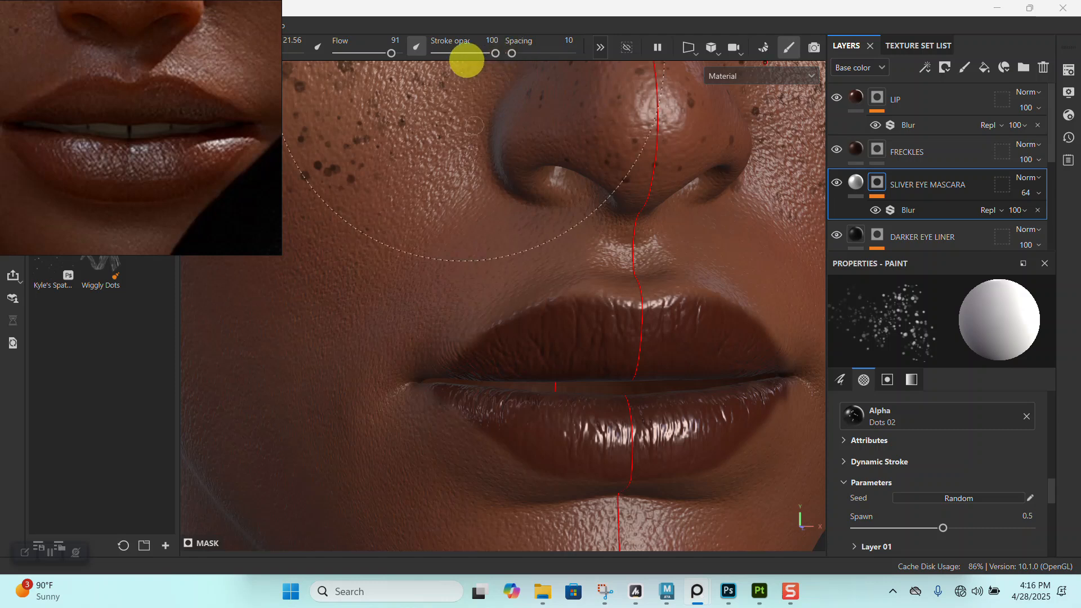
- Duplicate the SLIVER EYE MASCARA layer and rename the copy SLIVER LIP
key("ctrl+d")
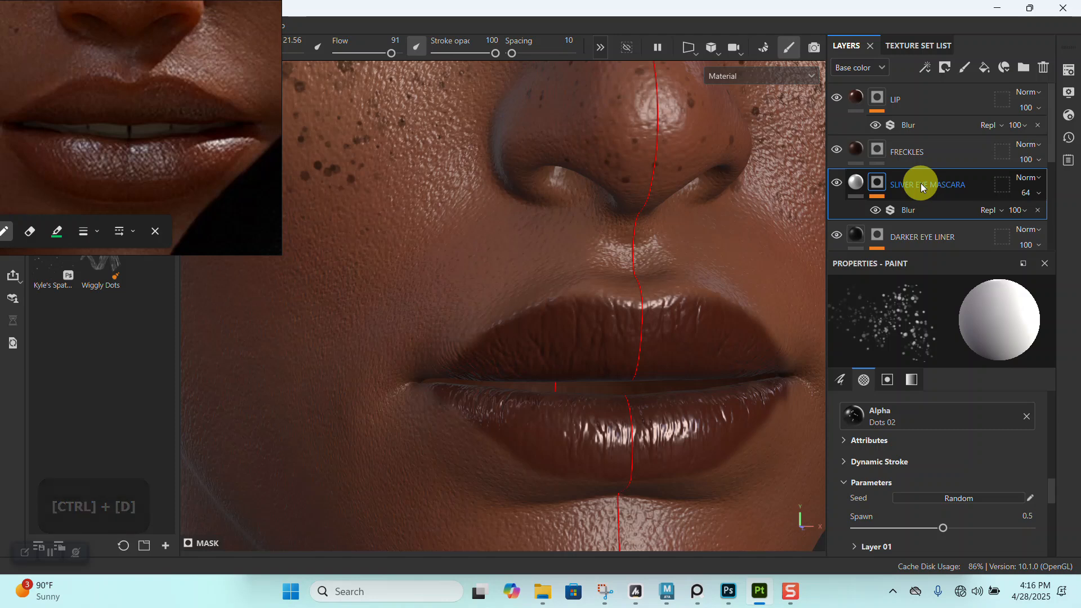
key("ctrl+d")
double_click(919, 185)
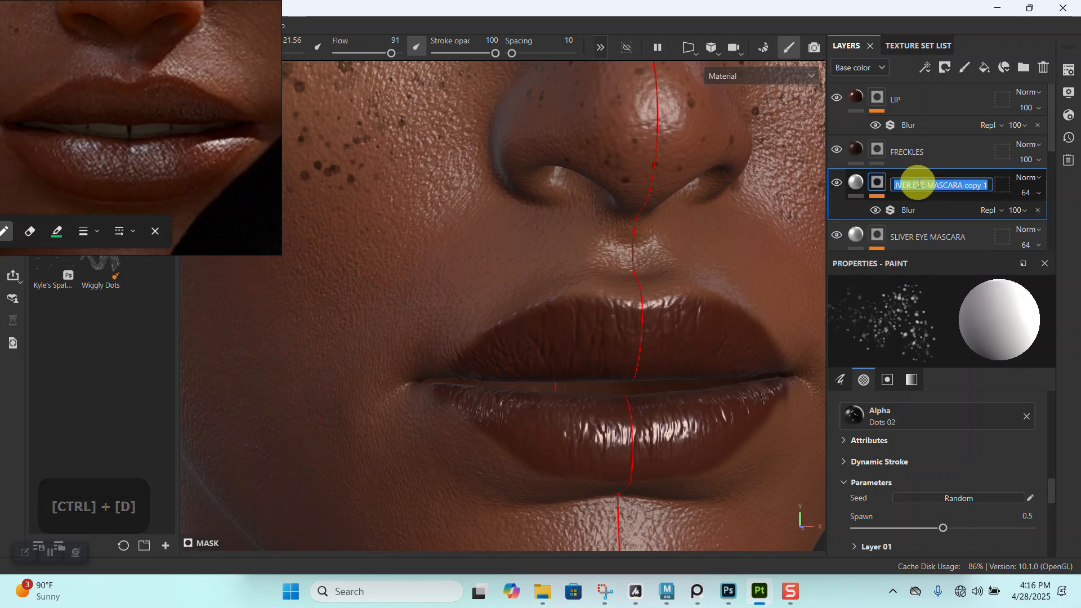
left_click_drag(919, 186, 1007, 203)
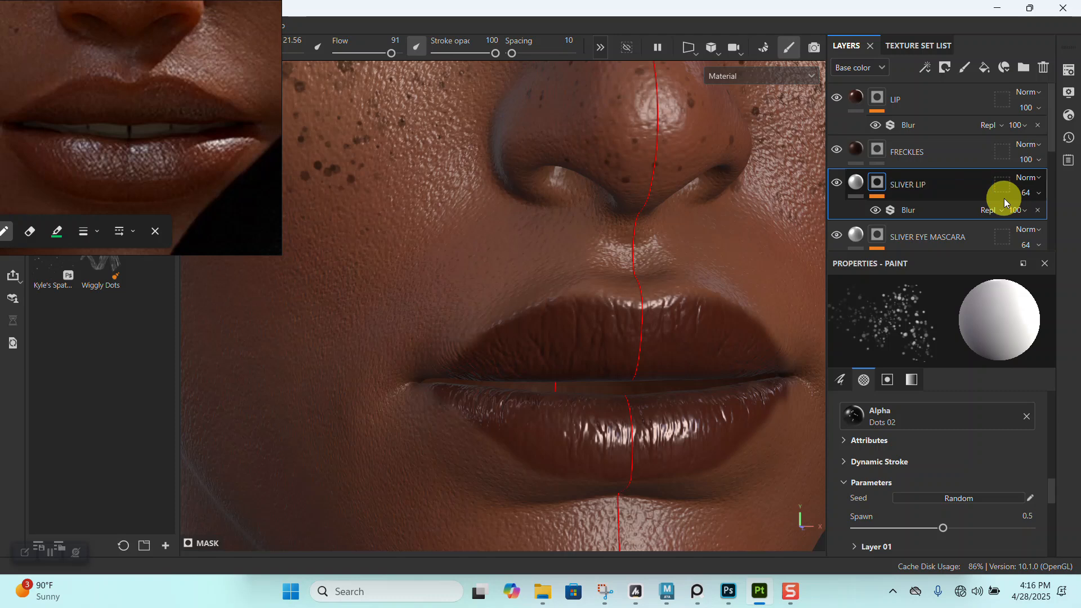
- Replace the SLIVER LIP layer's mask with a fresh black mask and move the layer above LIP
right_click(881, 184)
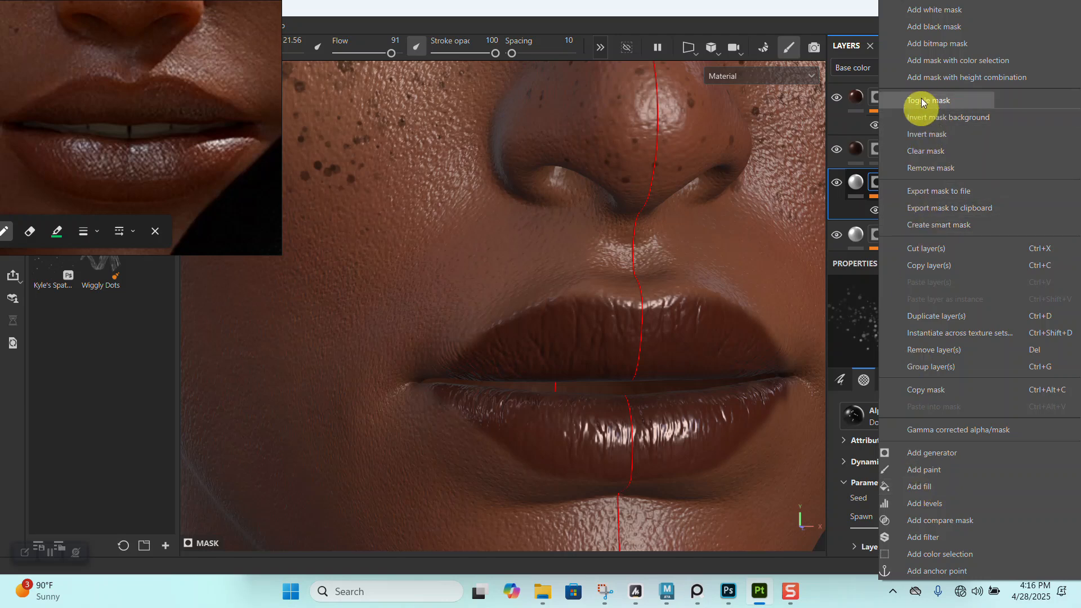
left_click(929, 29)
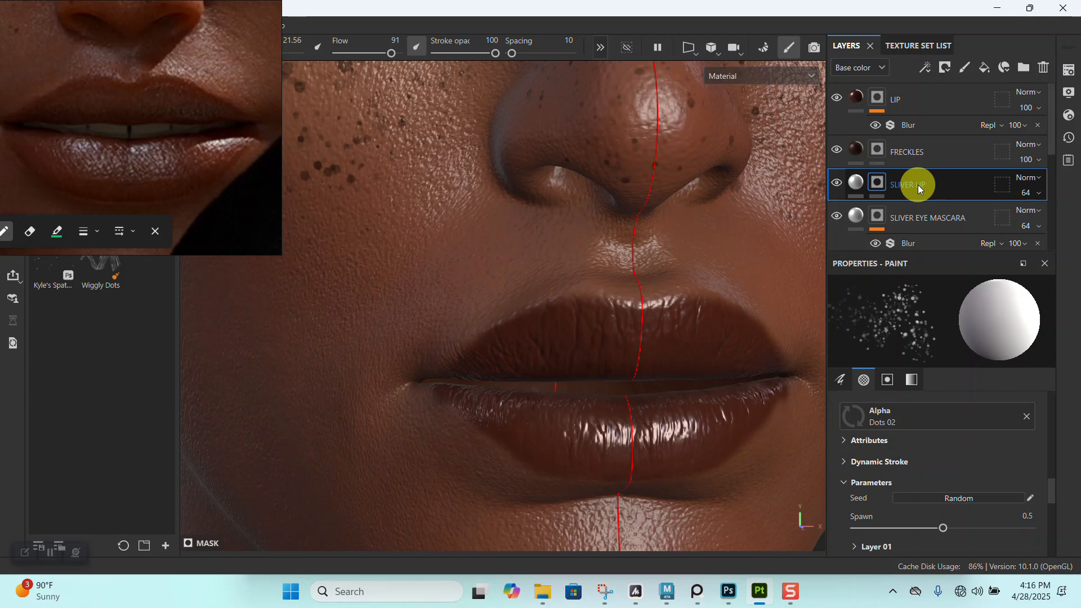
left_click_drag(914, 184, 923, 96)
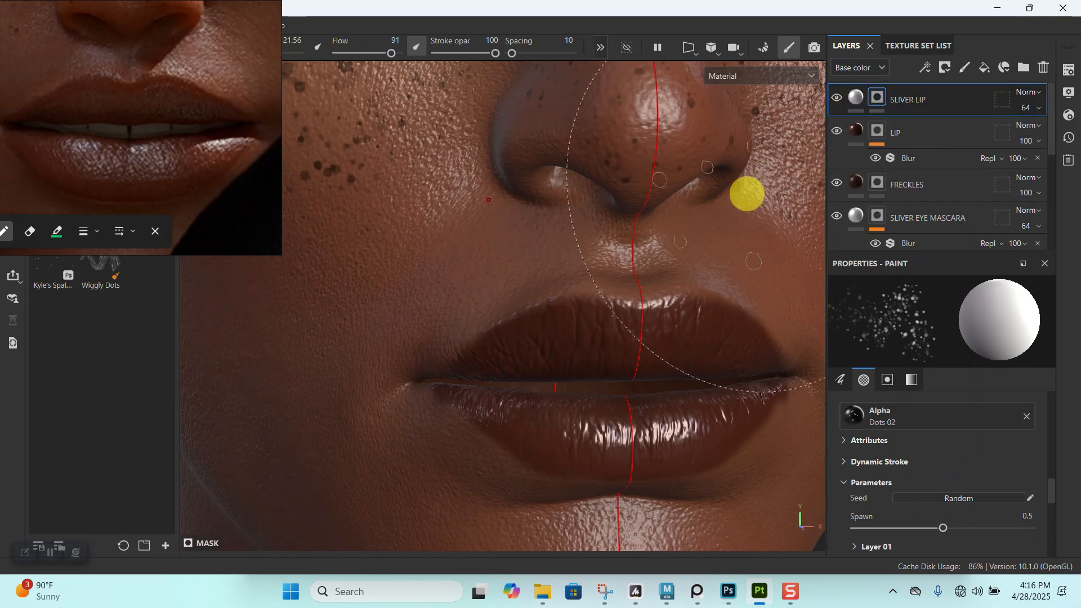
- Shrink the Dots brush to size 3.38 and set the SLIVER LIP layer's opacity to 100
key("bracketleft")
key("bracketleft")
key("bracketleft")
key("bracketleft")
key("bracketleft")
key("bracketleft")
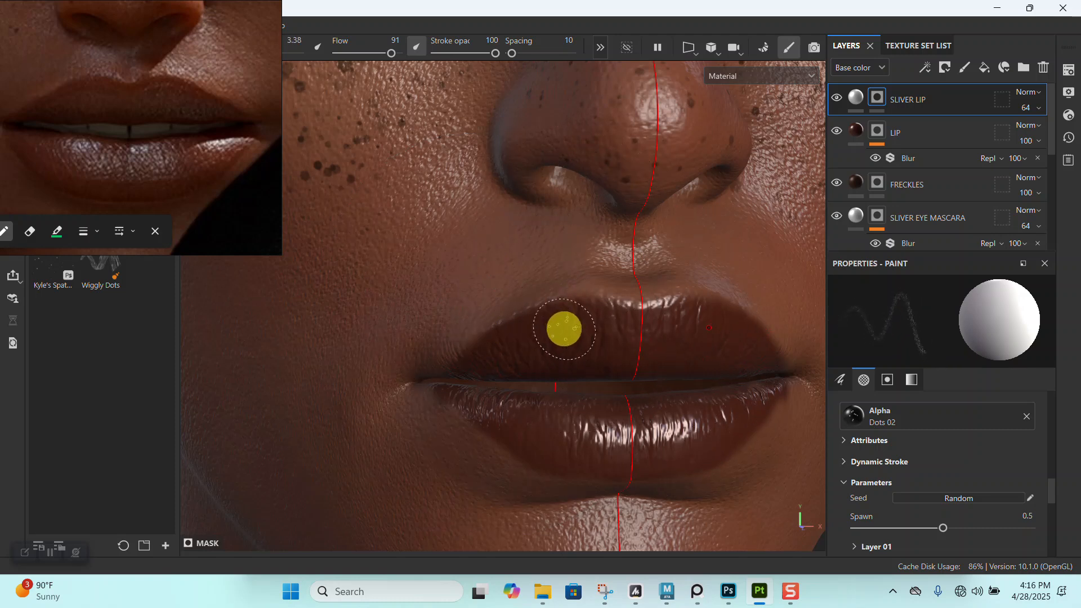
middle_click_drag(606, 353, 583, 271, "alt")
right_click_drag(584, 270, 584, 372, "alt")
left_click_drag(584, 372, 572, 287, "alt")
right_click_drag(572, 287, 553, 230, "alt")
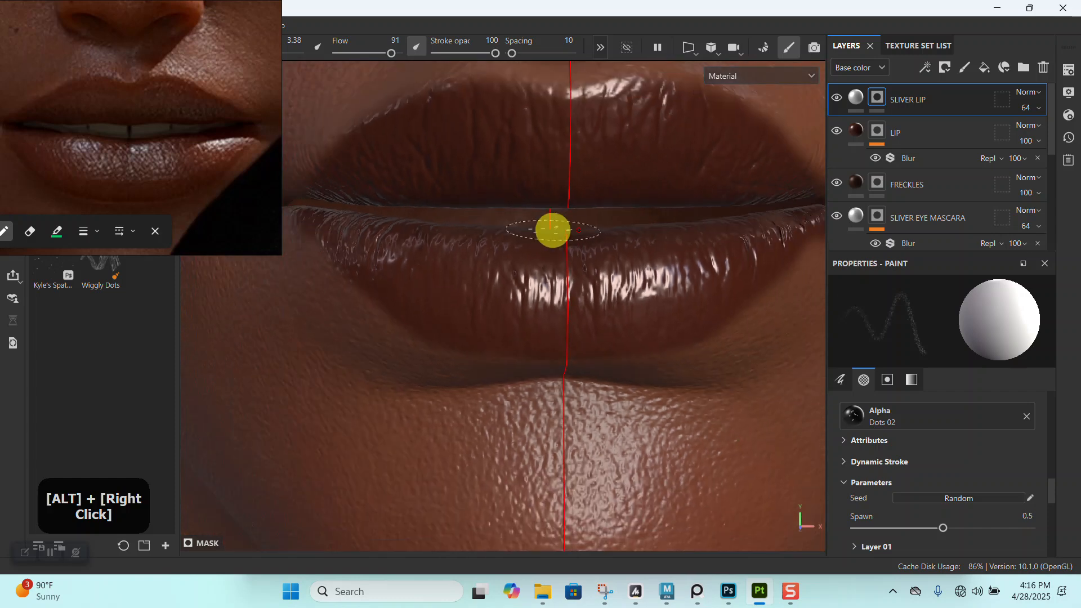
mouse_move(551, 236)
left_mouse_down("alt")
mouse_move(562, 285)
mouse_move(570, 241)
left_mouse_up("alt")
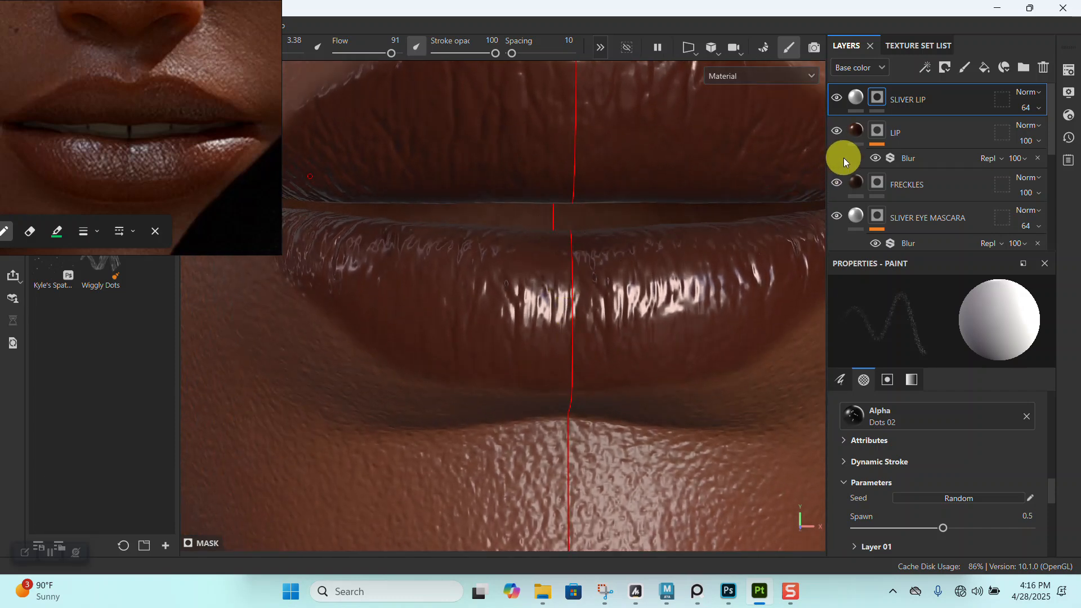
left_click_drag(1028, 108, 1073, 137)
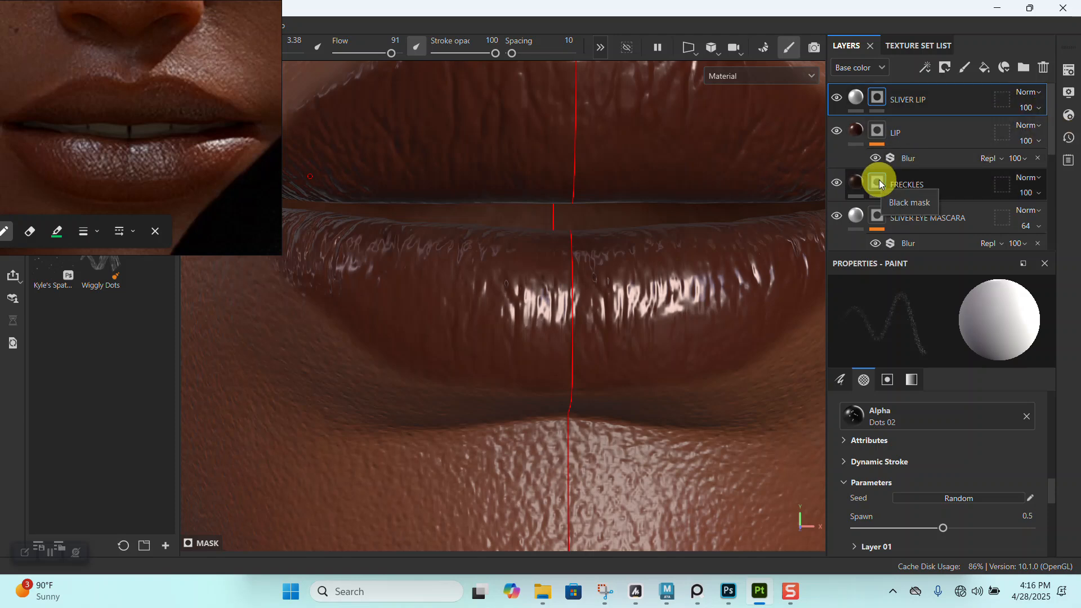
- Add an anchor point to the LIP layer's mask
left_click(877, 130)
right_click(878, 131)
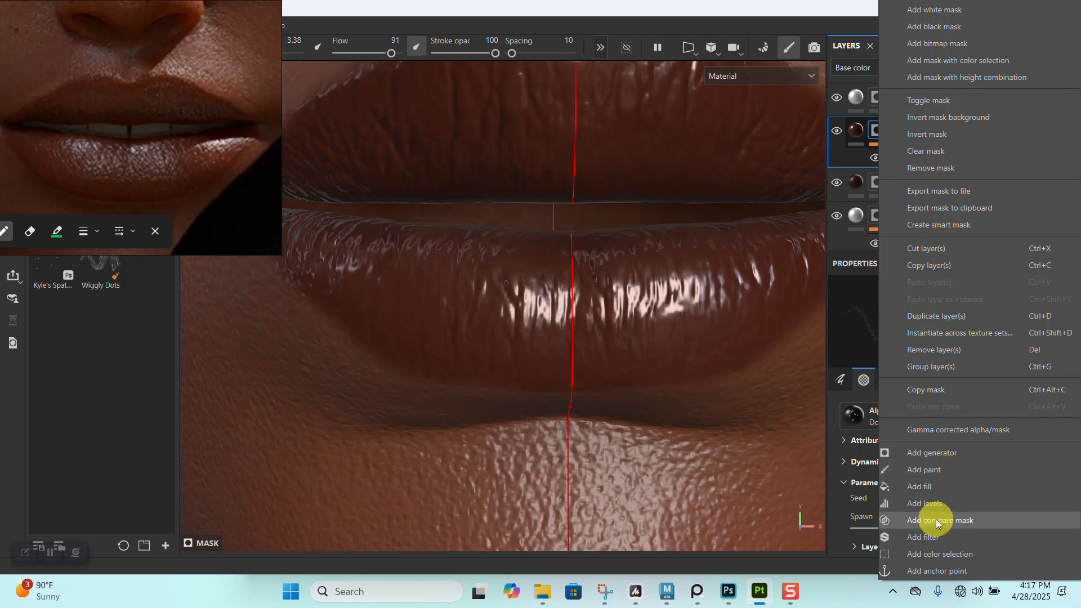
left_click(936, 571)
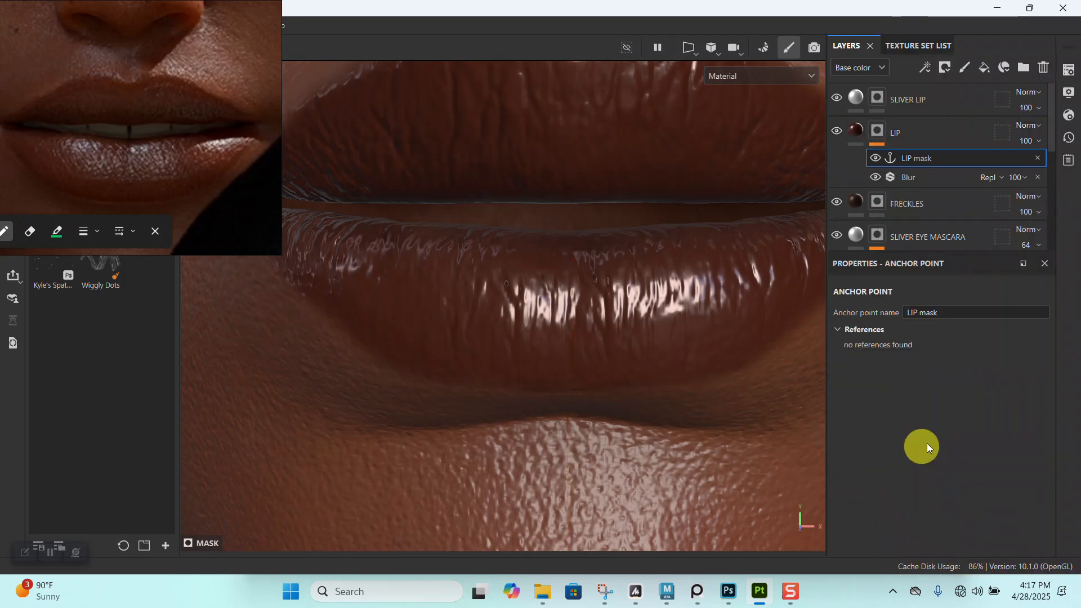
- Add a fill to the SLIVER LIP mask and drive its grayscale with the LIP mask anchor point
left_click(878, 95)
right_click(879, 96)
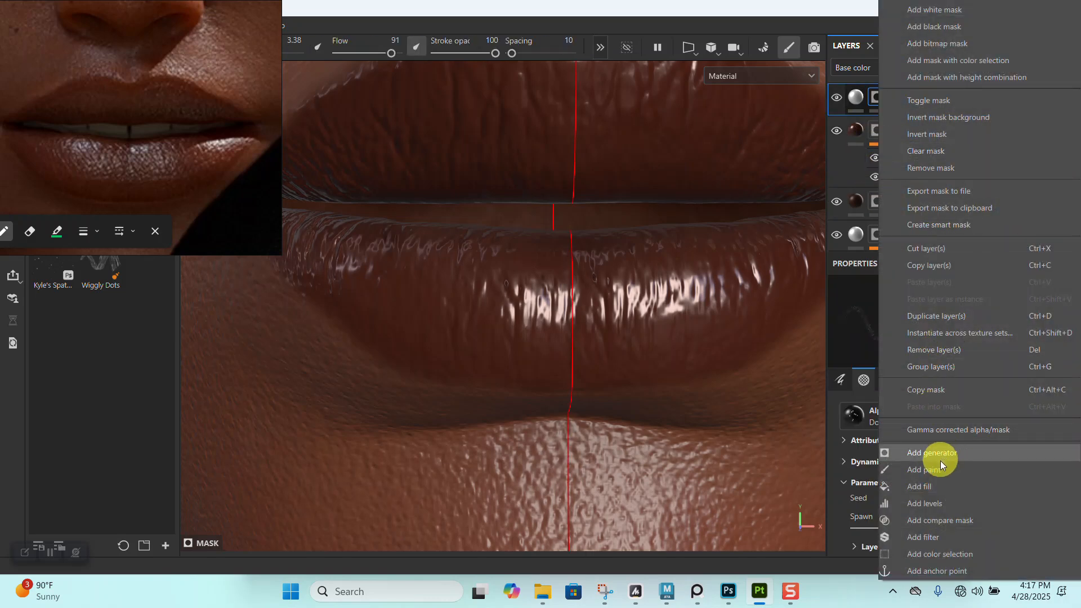
left_click(931, 484)
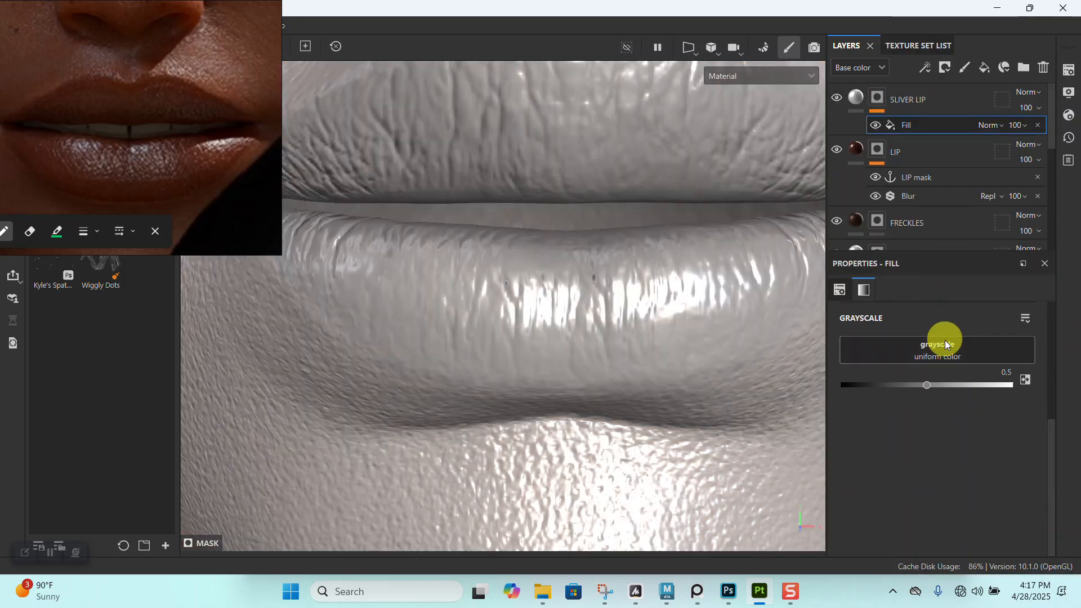
left_click(941, 349)
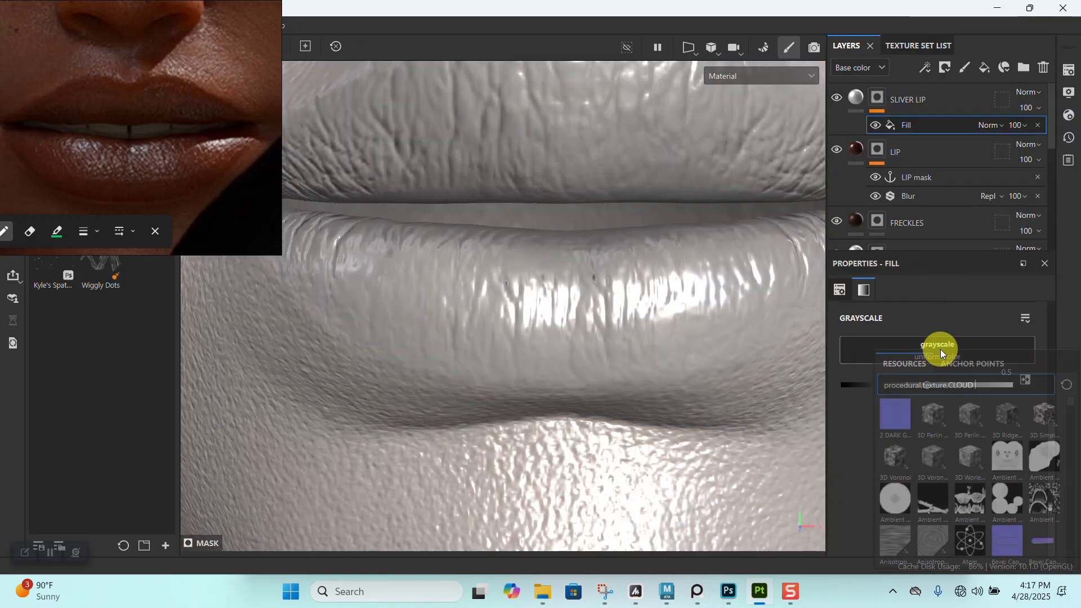
left_click(969, 366)
left_click(928, 387)
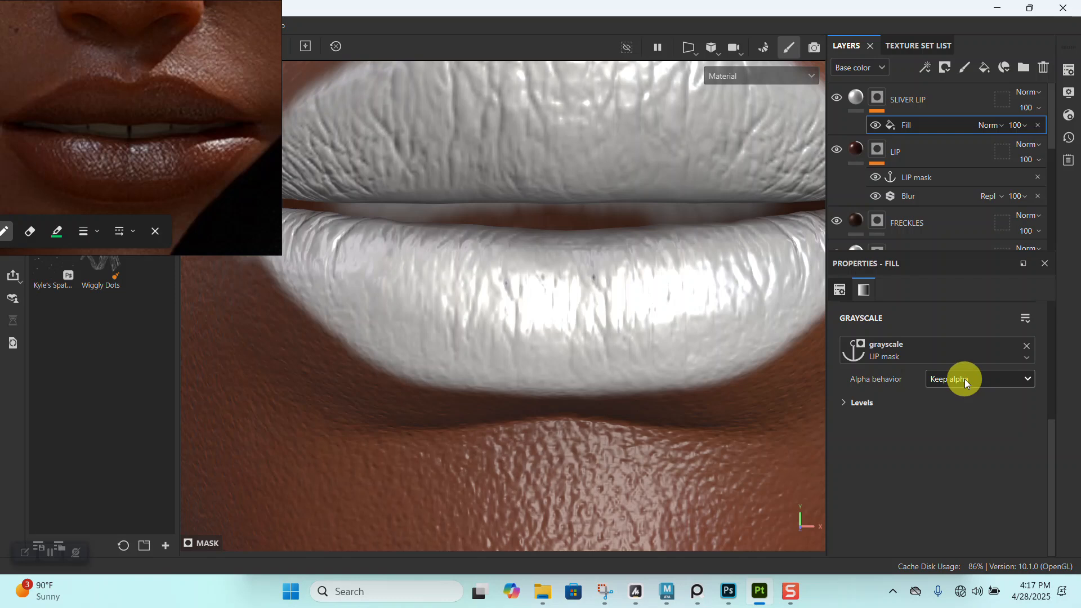
- Try the Extract alpha behavior on the anchor-driven fill and return it to Keep alpha
left_click(965, 379)
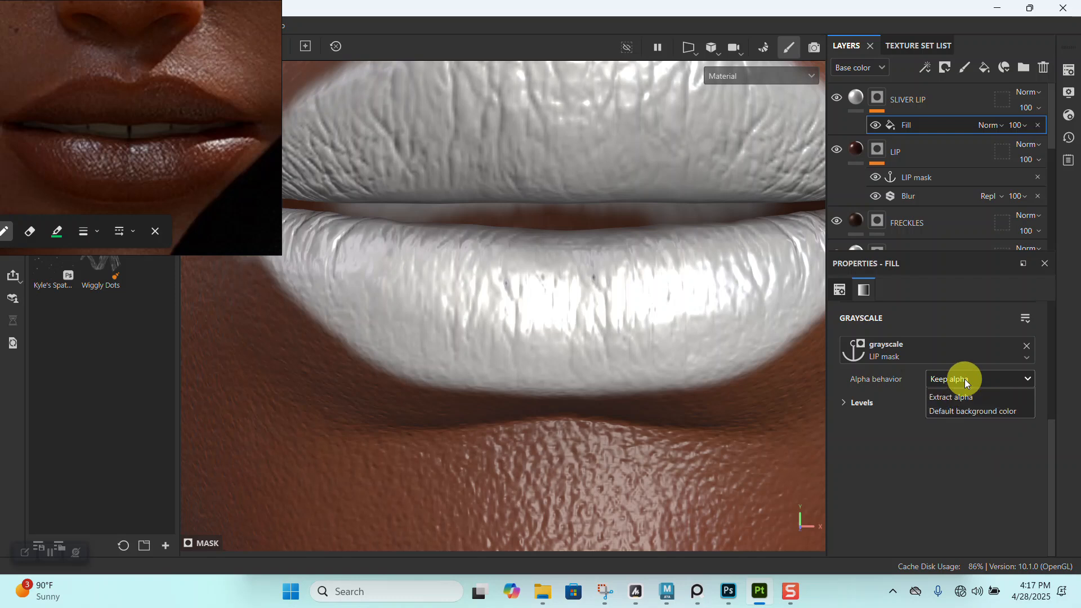
left_click(958, 412)
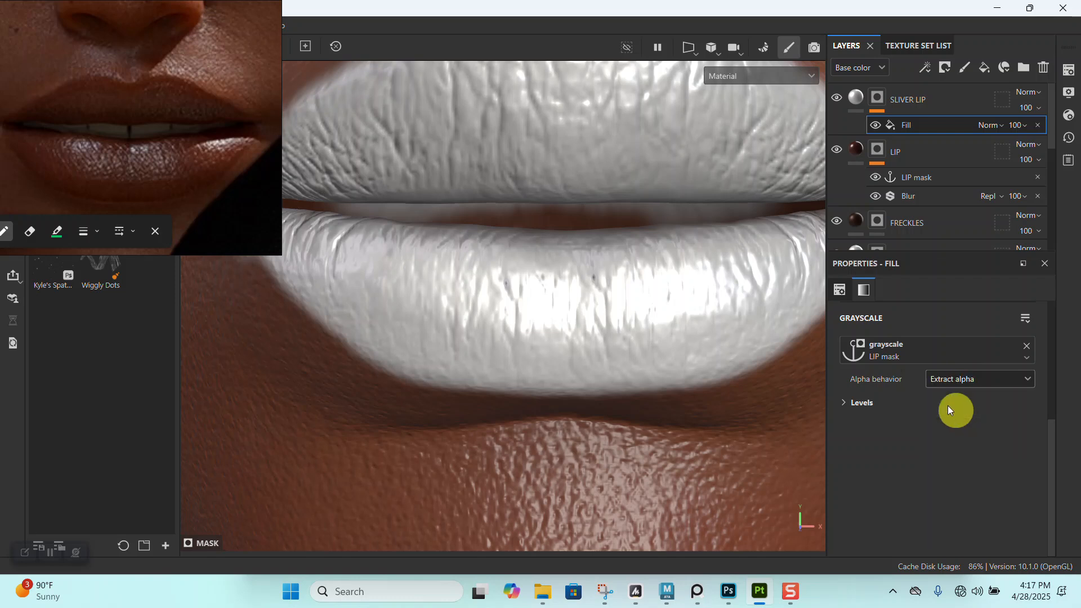
left_click(941, 383)
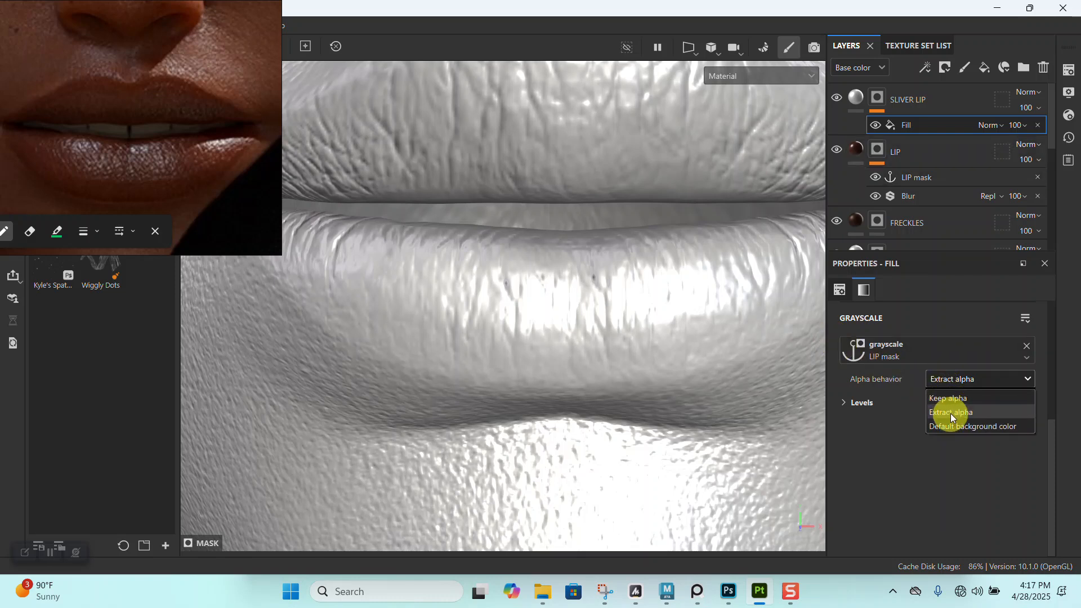
left_click(950, 399)
- Add a second fill to the SLIVER LIP mask and set its blending mode to Multiply
right_click_drag(666, 340, 531, 128, "alt")
middle_click_drag(531, 128, 648, 254, "alt")
left_click(877, 94)
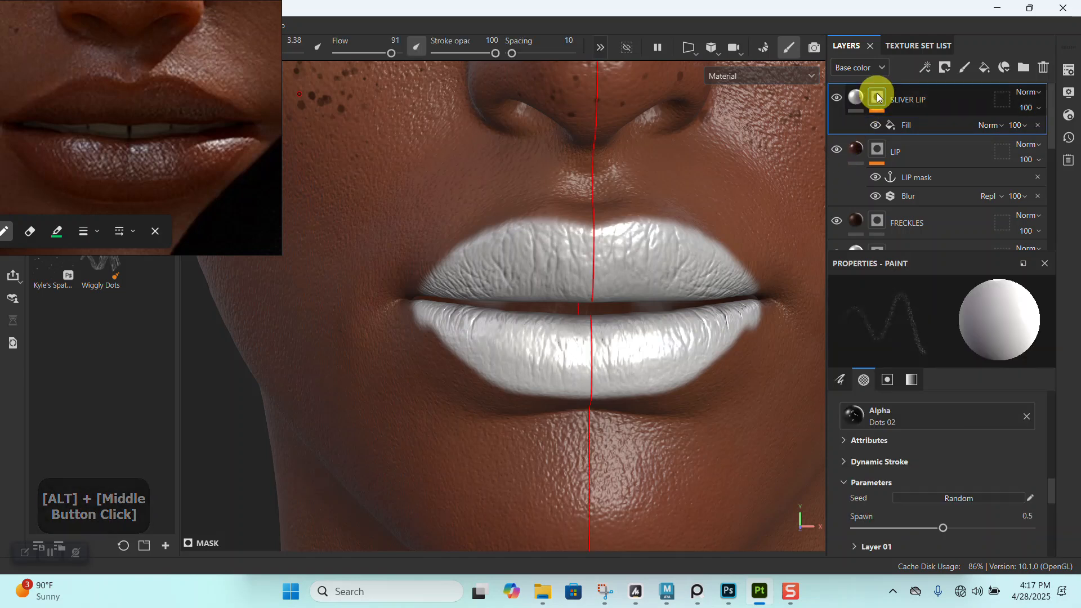
right_click(877, 94)
left_click(922, 486)
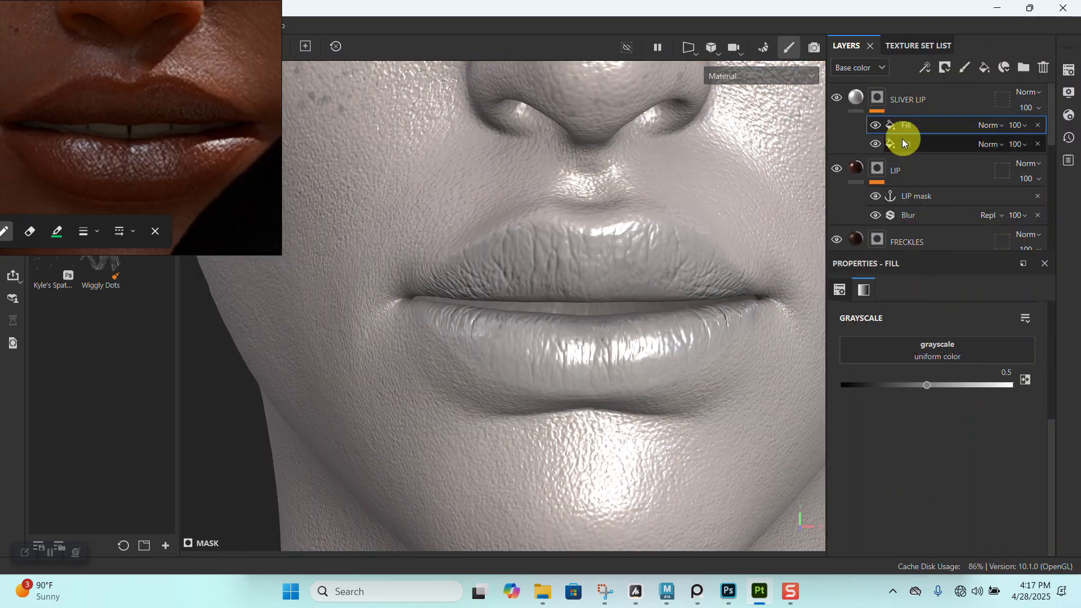
left_click(1000, 124)
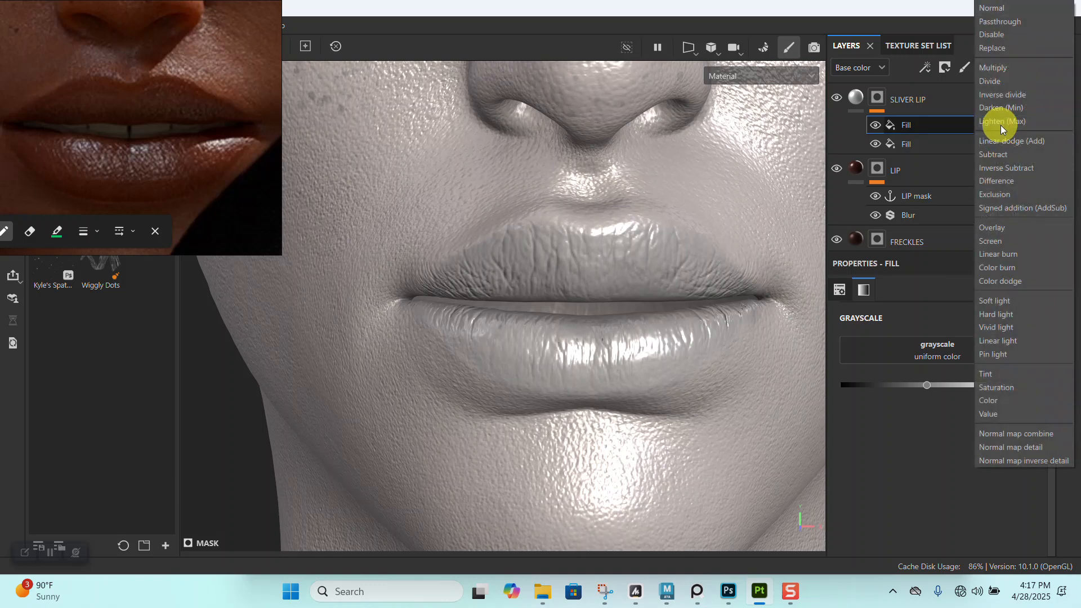
left_click(1004, 68)
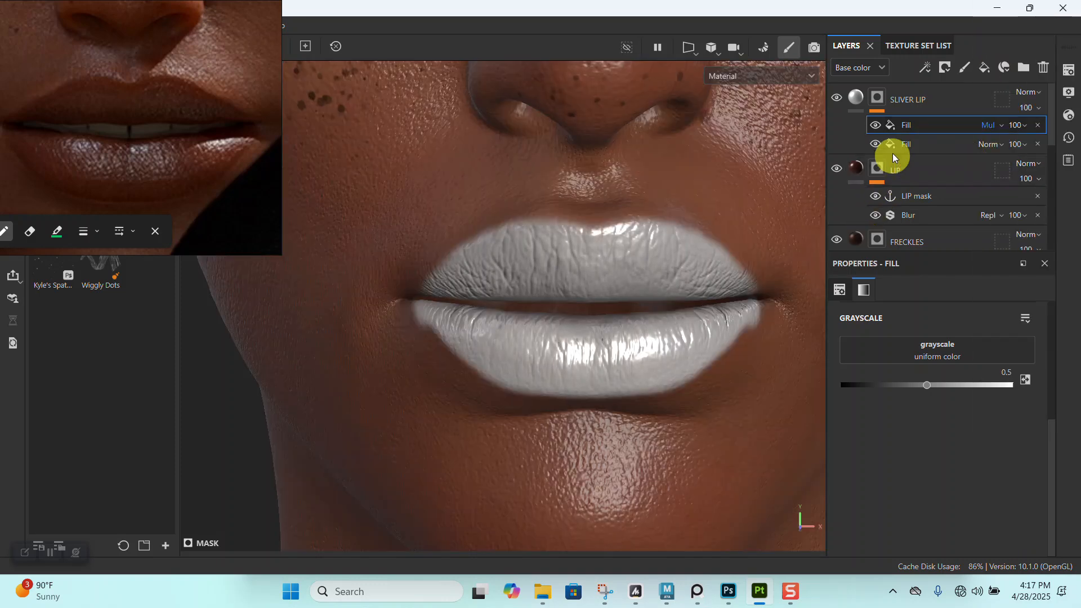
- Search the grayscale resources for SPOT and assign Gaussian Spots 2 to the Multiply fill
left_click(920, 353)
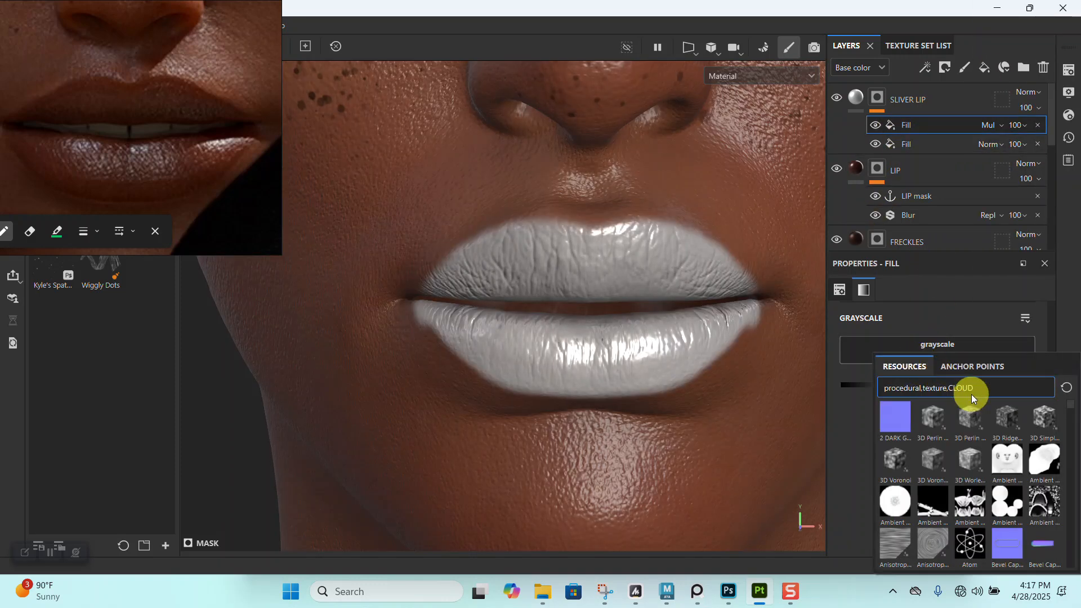
key("BackSpace")
key("BackSpace")
key("BackSpace")
key("BackSpace")
key("BackSpace")
key("BackSpace")
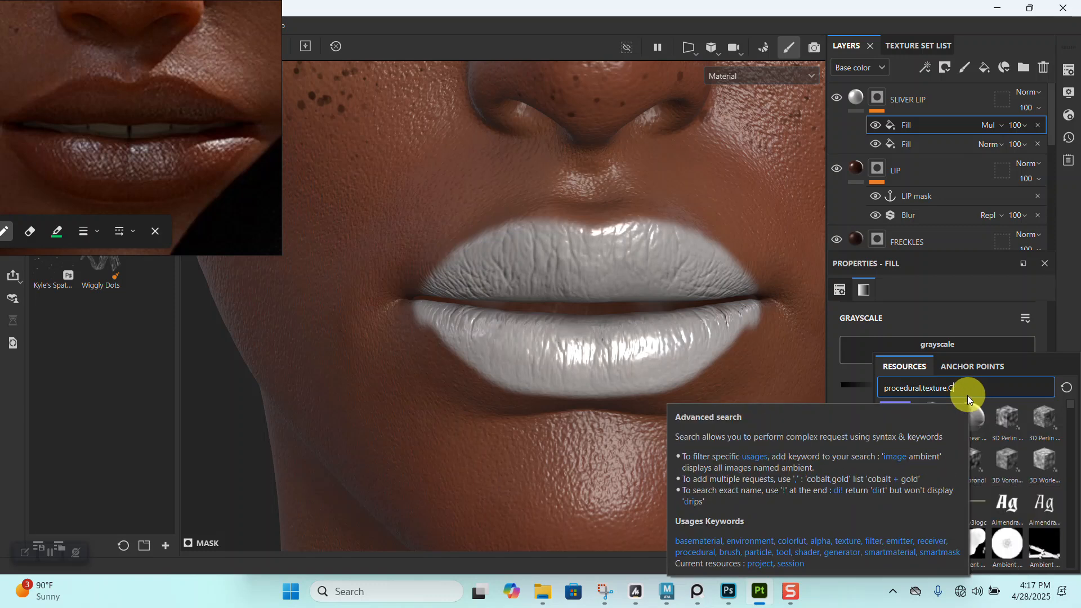
type("SPOT")
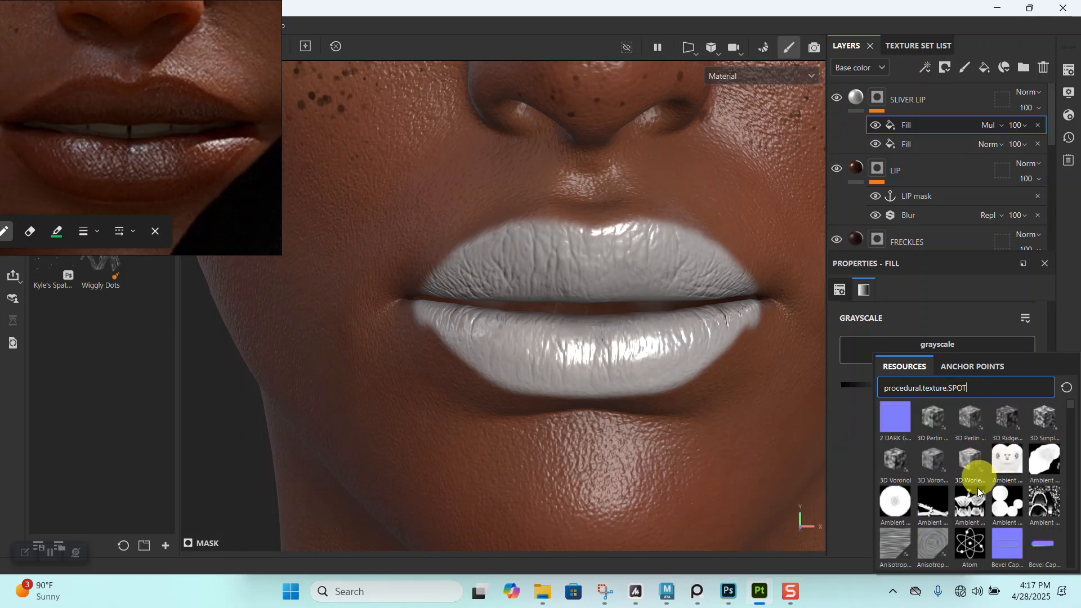
scroll(975, 498, "down", 10)
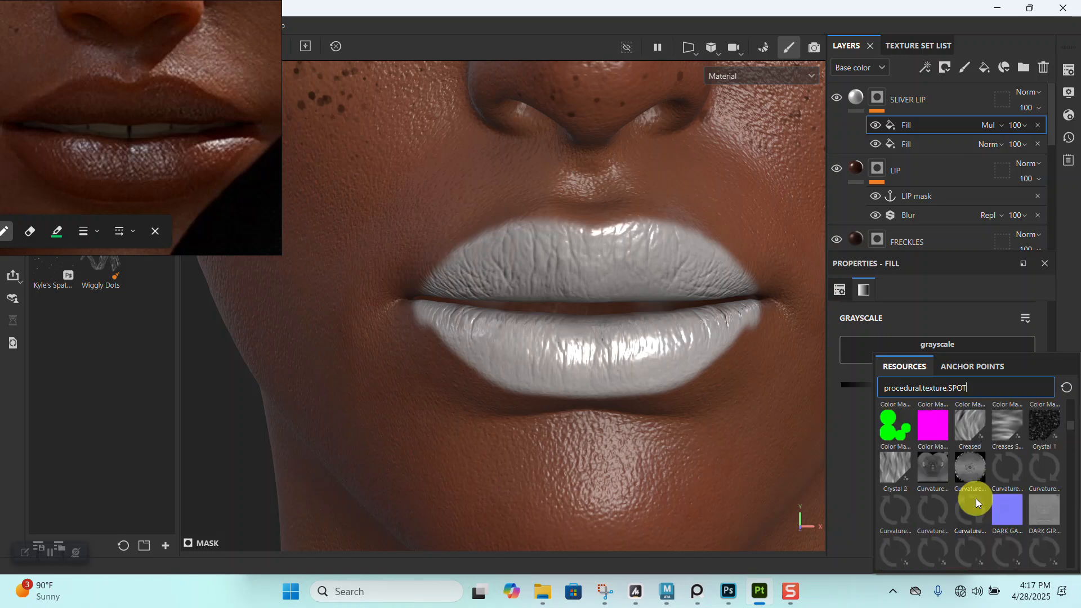
mouse_move(1038, 424)
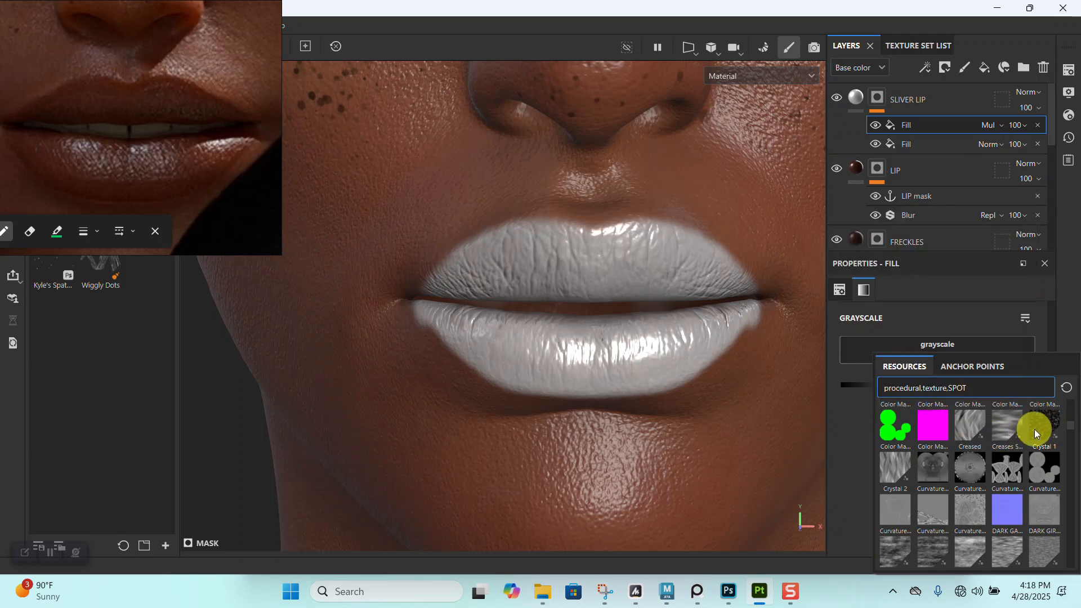
scroll(1035, 428, "down", 5)
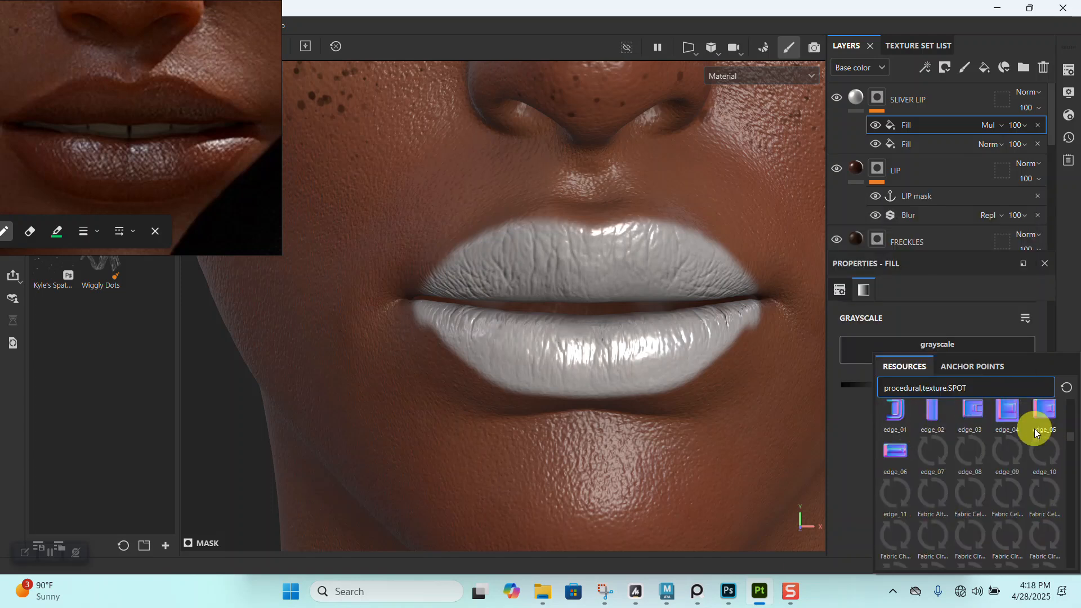
left_click_drag(979, 393, 860, 383)
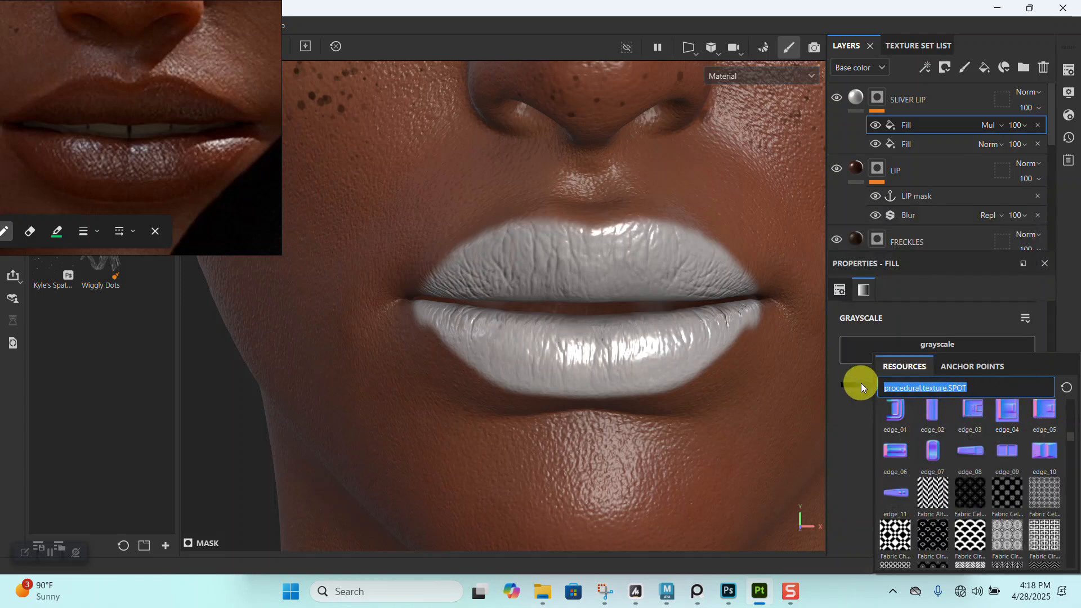
key("BackSpace")
type("SPOT")
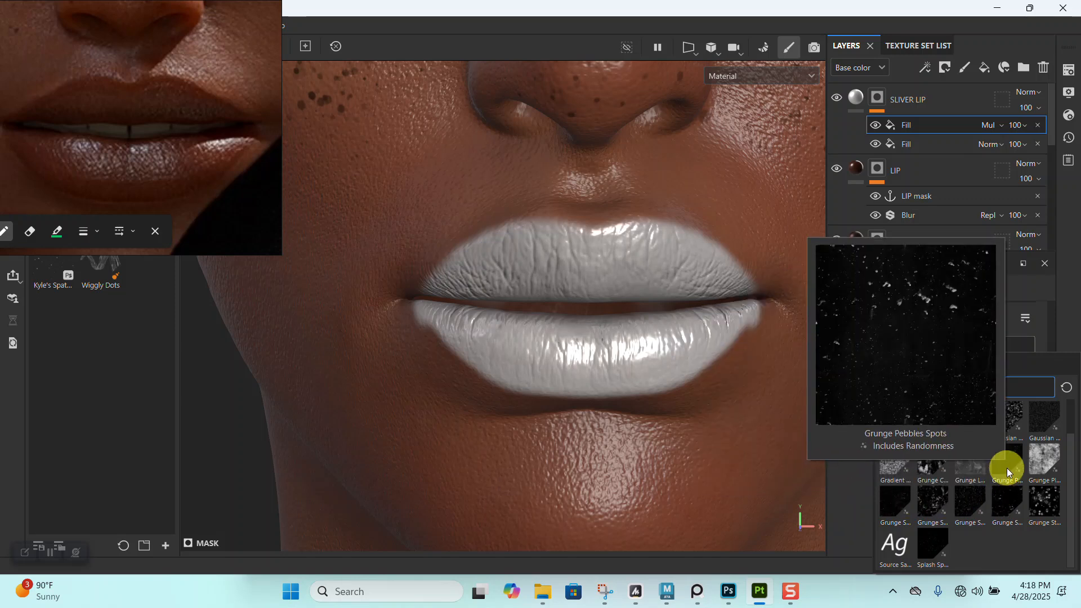
left_click(1039, 427)
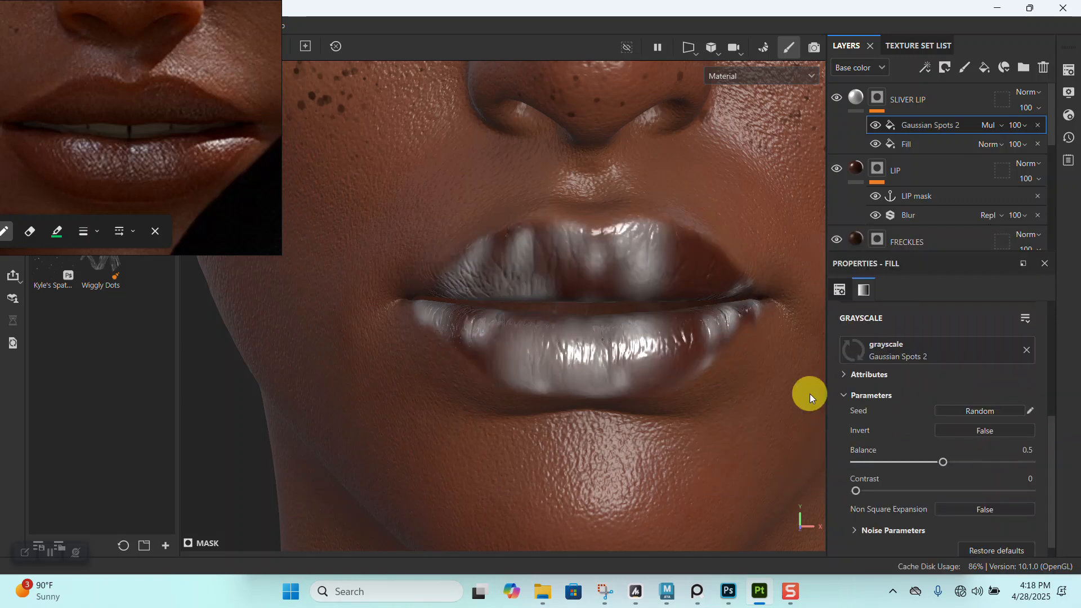
- Switch the Gaussian Spots 2 fill to tri-planar projection and increase its tiling to produce fine speckles
scroll(929, 417, "up", 5)
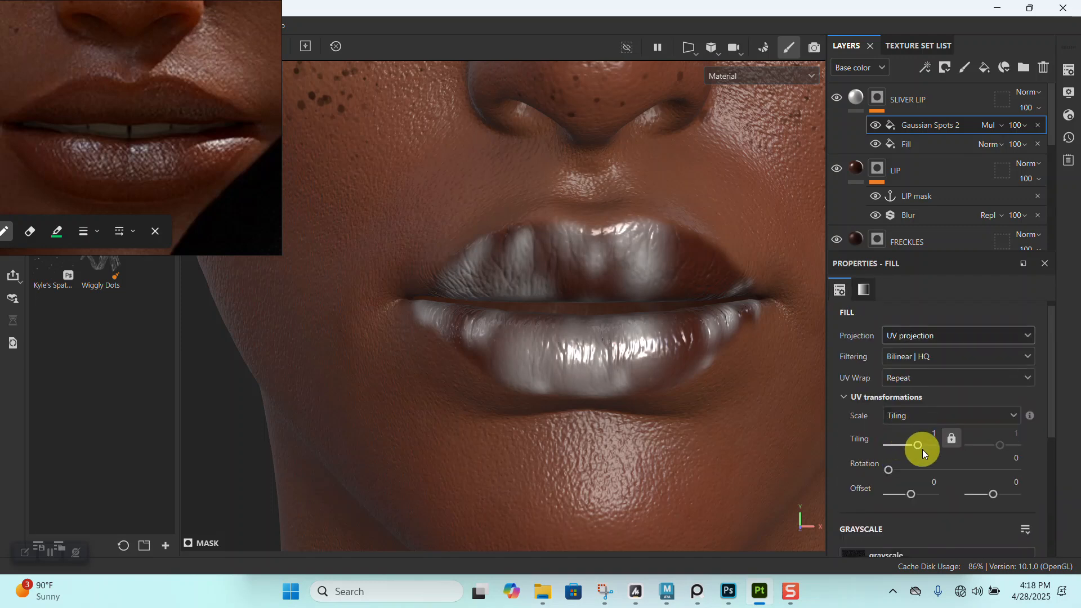
left_click(932, 337)
left_click(920, 383)
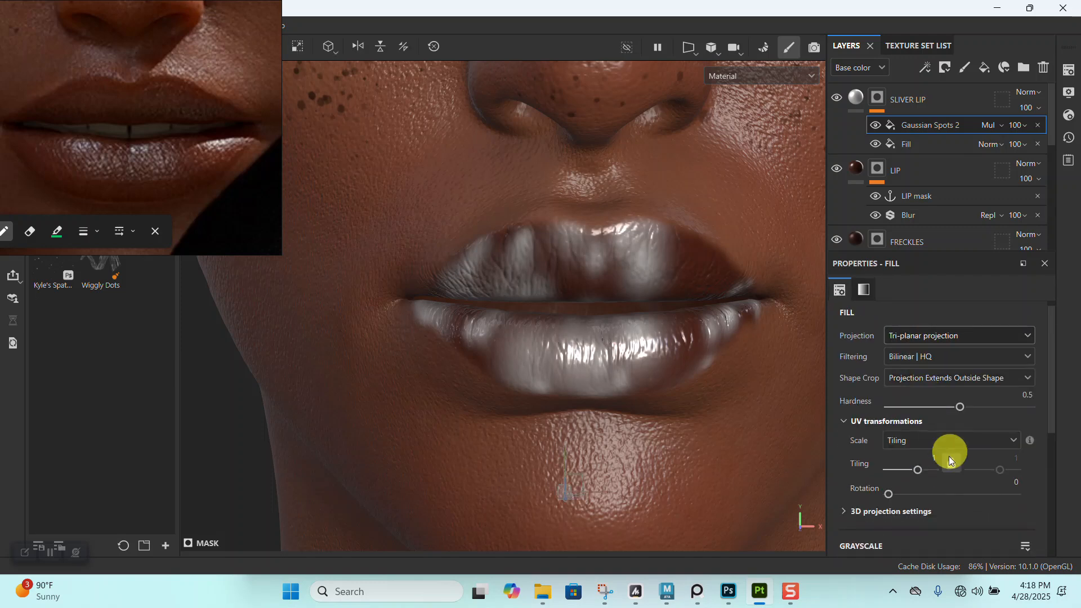
left_click(923, 469)
mouse_move(925, 467)
left_mouse_down()
mouse_move(873, 472)
mouse_move(958, 473)
mouse_move(938, 471)
left_mouse_up()
left_click(633, 389)
- Set the contrast of the Gaussian Spots 2 fill to 0.32 and inspect the speckles on the lips
scroll(894, 442, "down", 5)
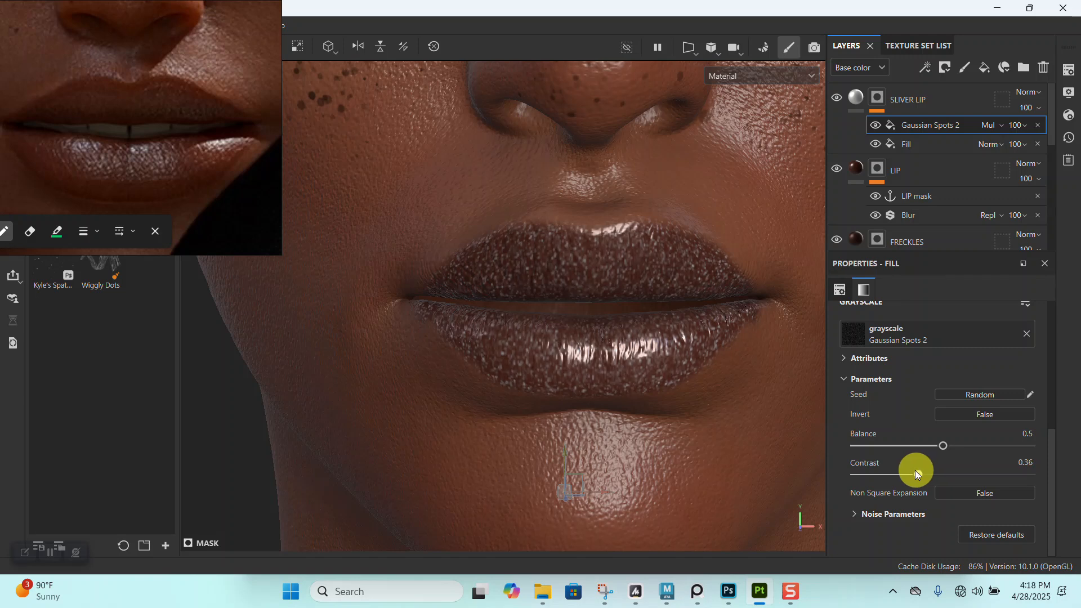
left_click_drag(916, 473, 912, 473)
right_click_drag(681, 370, 671, 452, "alt")
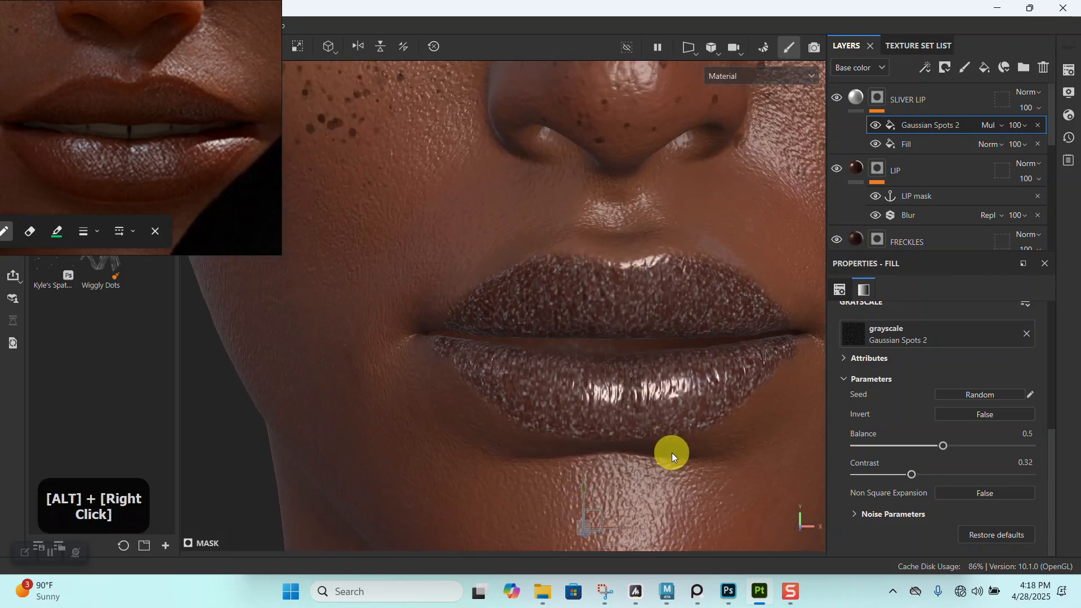
middle_click_drag(671, 452, 648, 346, "alt")
right_click_drag(649, 346, 625, 391, "alt")
mouse_move(625, 391)
left_mouse_down("alt")
mouse_move(693, 319)
mouse_move(635, 376)
left_mouse_up("alt")
right_click_drag(634, 376, 793, 283, "alt")
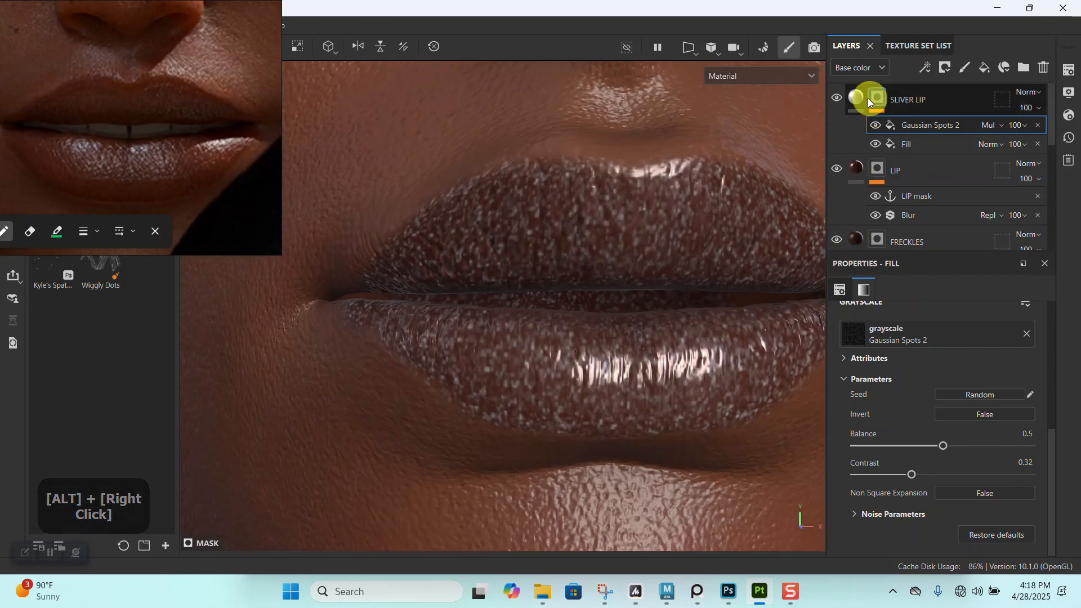
- Raise the metallic value of the SLIVER LIP layer's material to 0.9143
left_click(911, 446)
left_click_drag(954, 485, 1006, 484)
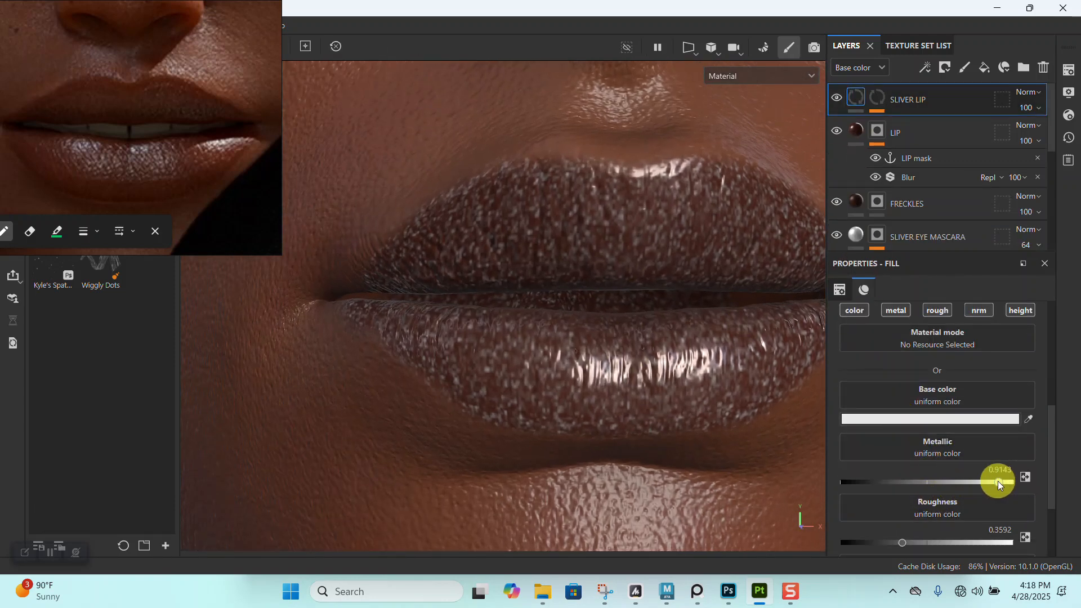
right_click_drag(690, 279, 665, 164, "alt")
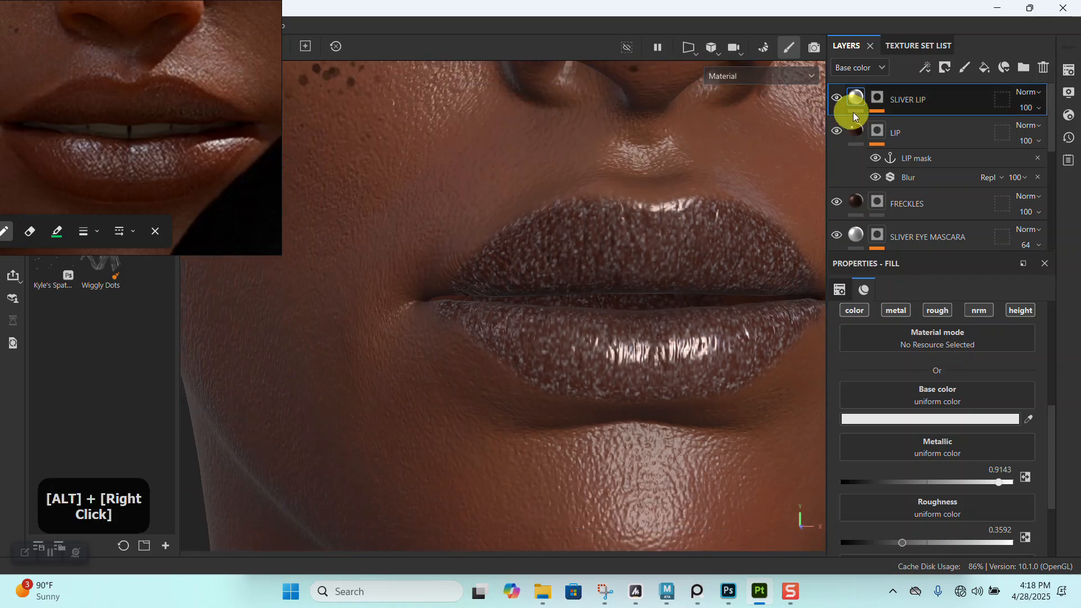
- Lower the balance of the Gaussian Spots 2 fill in the SLIVER LIP mask to 0.45
left_click(885, 115)
right_click_drag(688, 217, 563, 193, "alt")
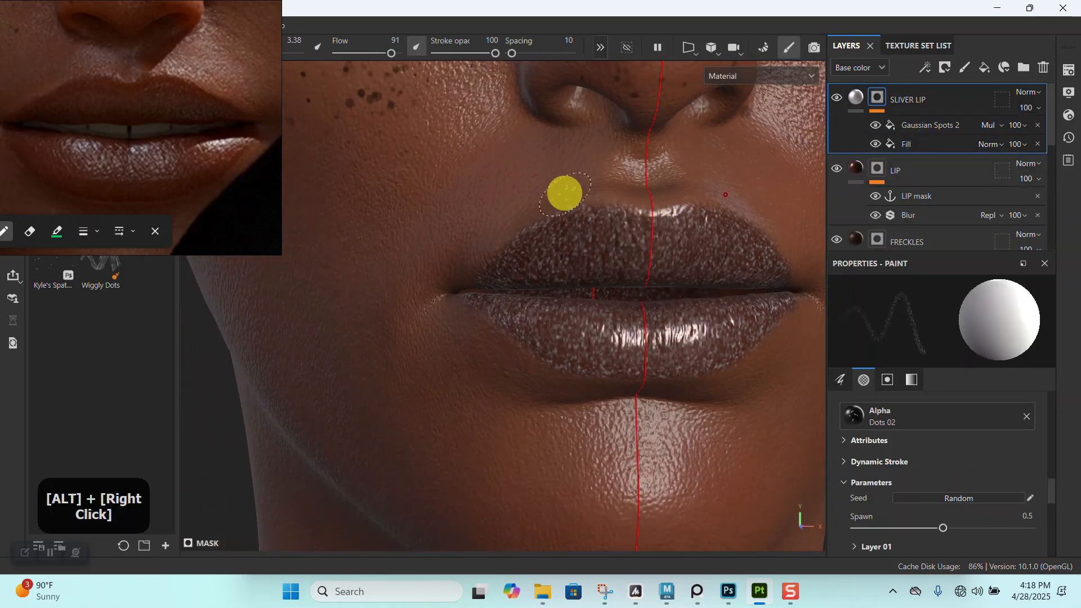
left_click_drag(563, 193, 671, 235, "alt")
left_click(915, 127)
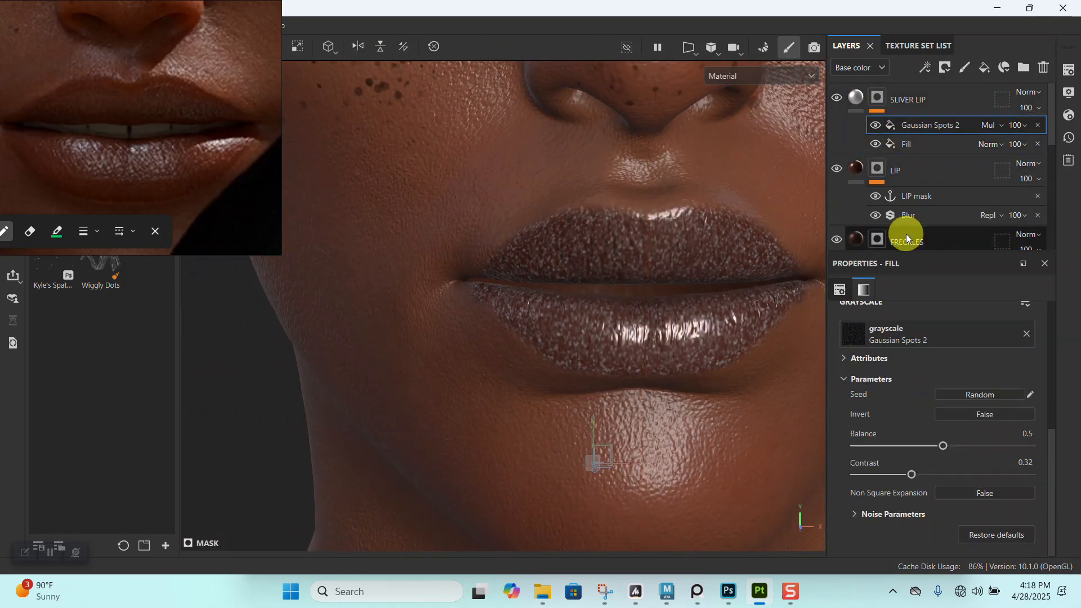
mouse_move(931, 453)
left_mouse_down()
mouse_move(980, 445)
mouse_move(905, 439)
mouse_move(927, 437)
left_mouse_up()
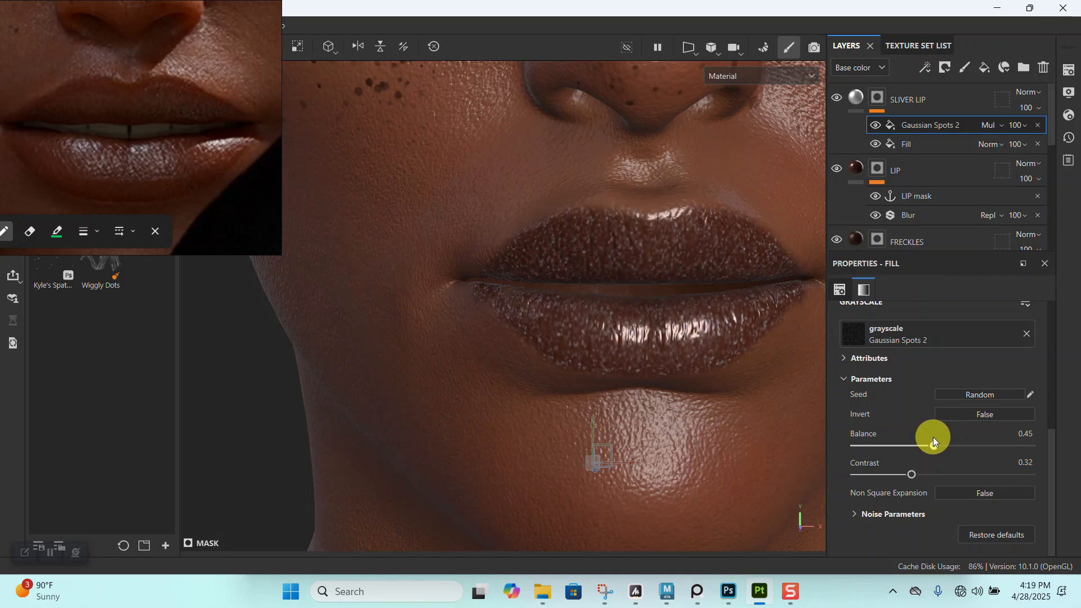
- Set the tiling of the Gaussian Spots 2 fill to 32
right_click_drag(603, 340, 646, 361, "alt")
middle_click_drag(647, 361, 630, 302, "alt")
right_click_drag(629, 299, 666, 551, "alt")
middle_click_drag(667, 551, 649, 445, "alt")
left_click_drag(649, 444, 679, 375, "alt")
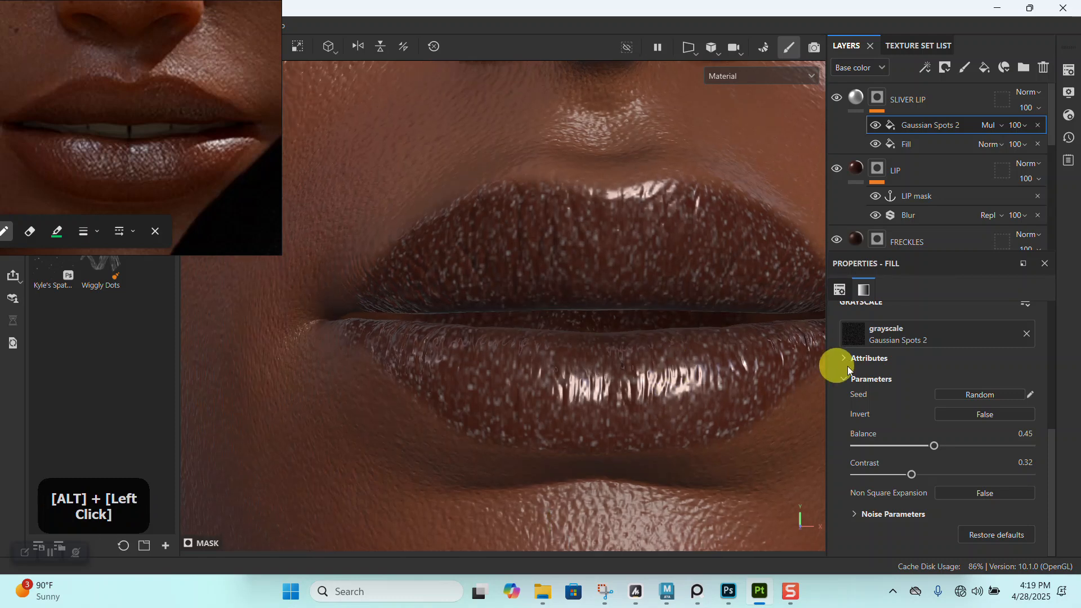
scroll(897, 393, "up", 4)
left_click_drag(935, 432, 933, 437)
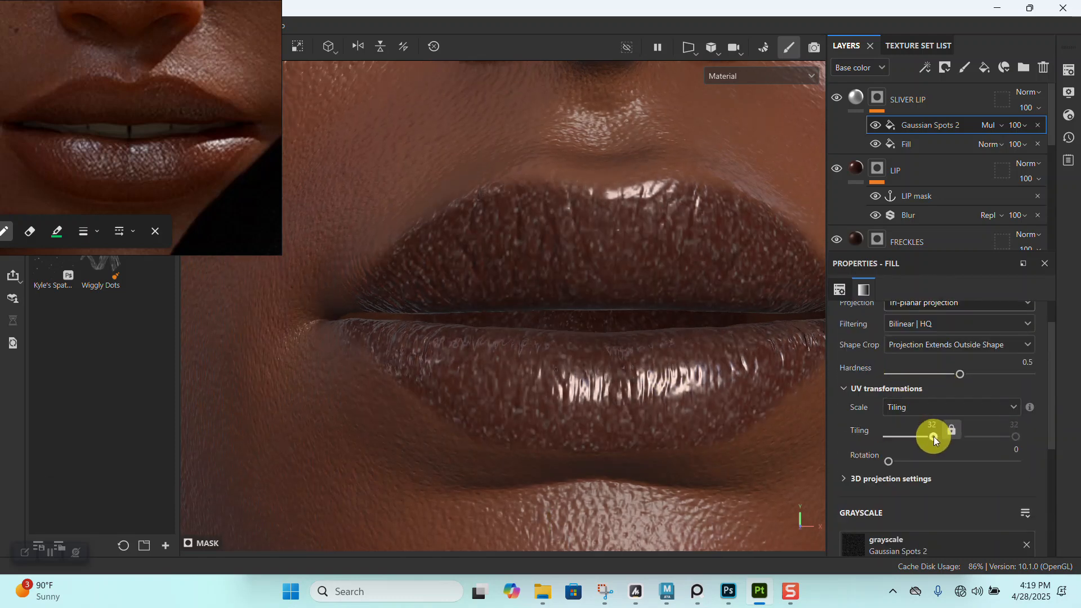
- Reduce the opacity of the Gaussian Spots 2 fill in the SLIVER LIP mask to 23
right_click_drag(501, 192, 502, 207, "alt")
left_click_drag(502, 208, 582, 297, "alt")
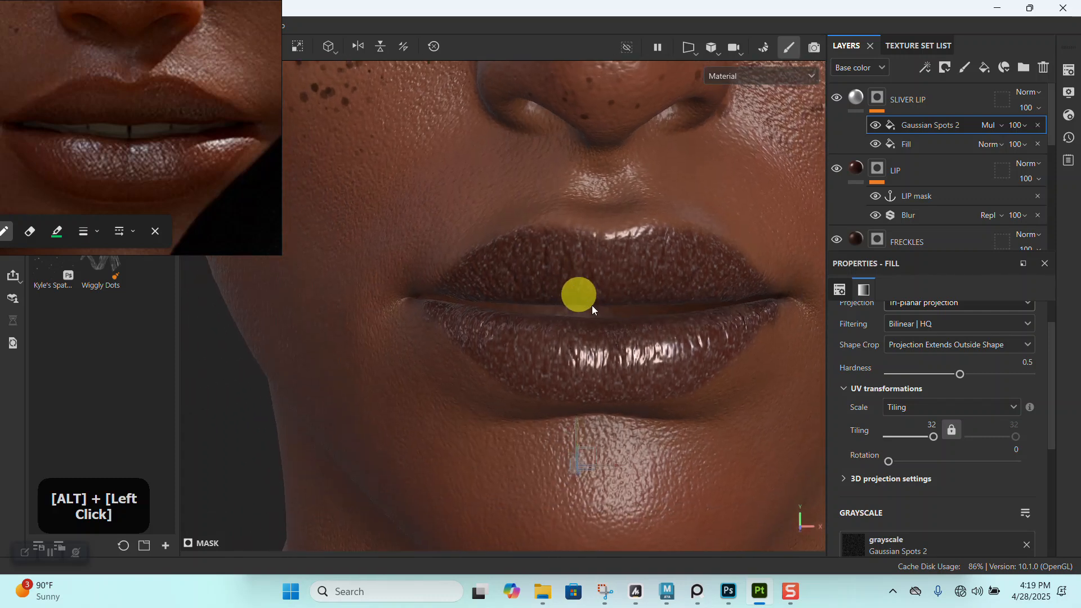
left_click(1023, 128)
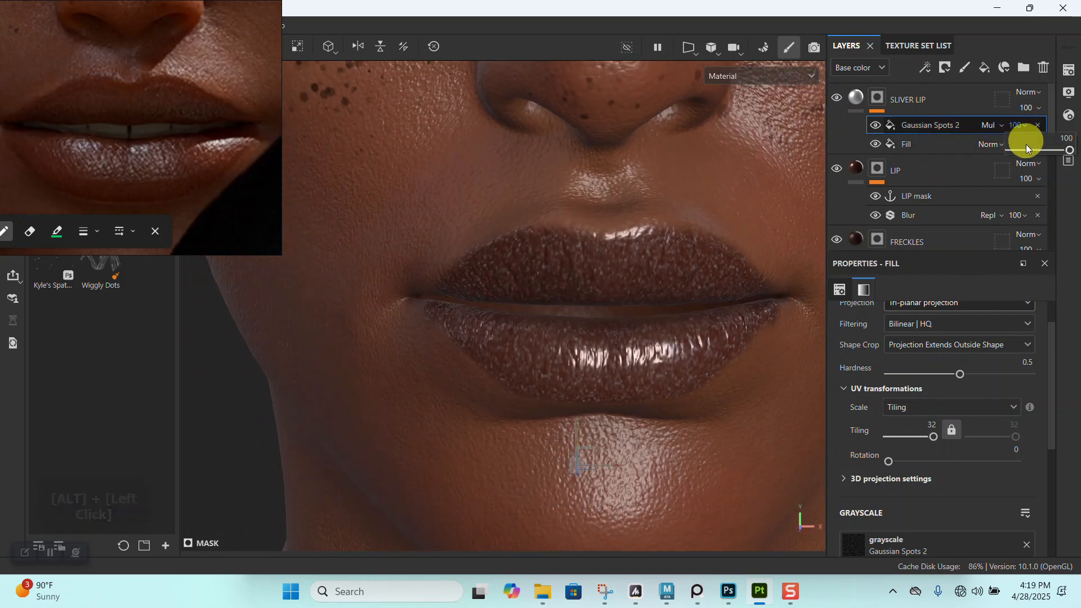
left_click(1024, 148)
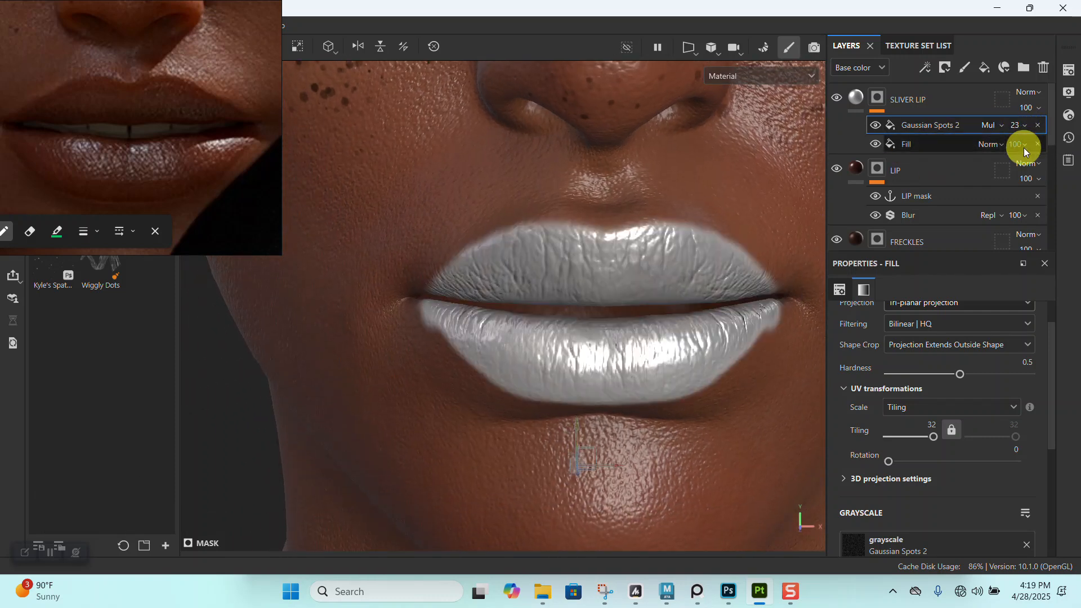
- Raise the opacity of the Gaussian Spots 2 fill to 100 and lower the SLIVER LIP layer's opacity to 63
left_click(1019, 127)
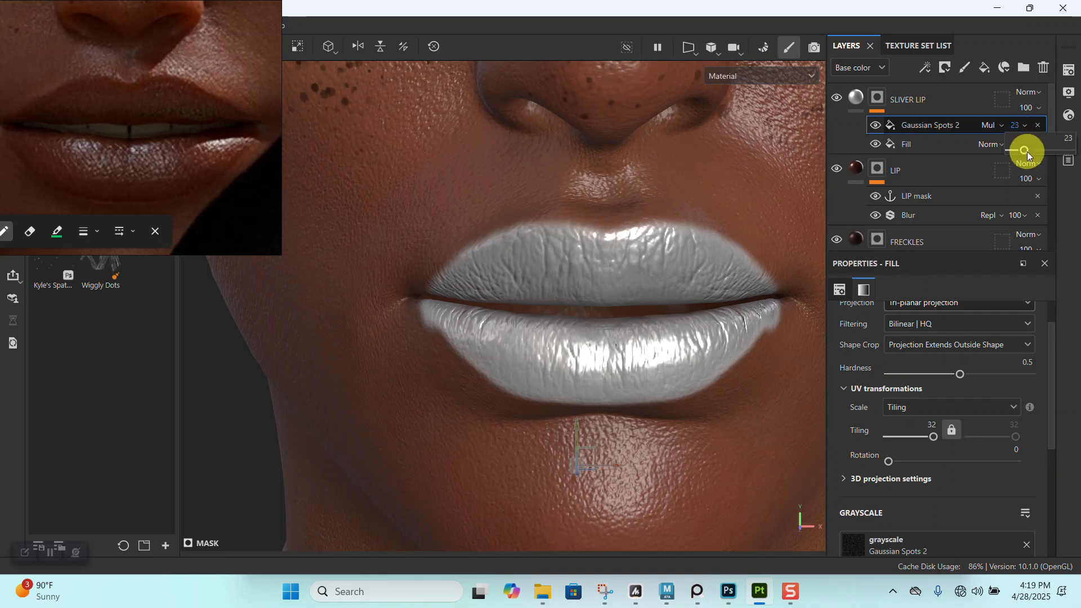
left_click_drag(1039, 151, 1065, 151)
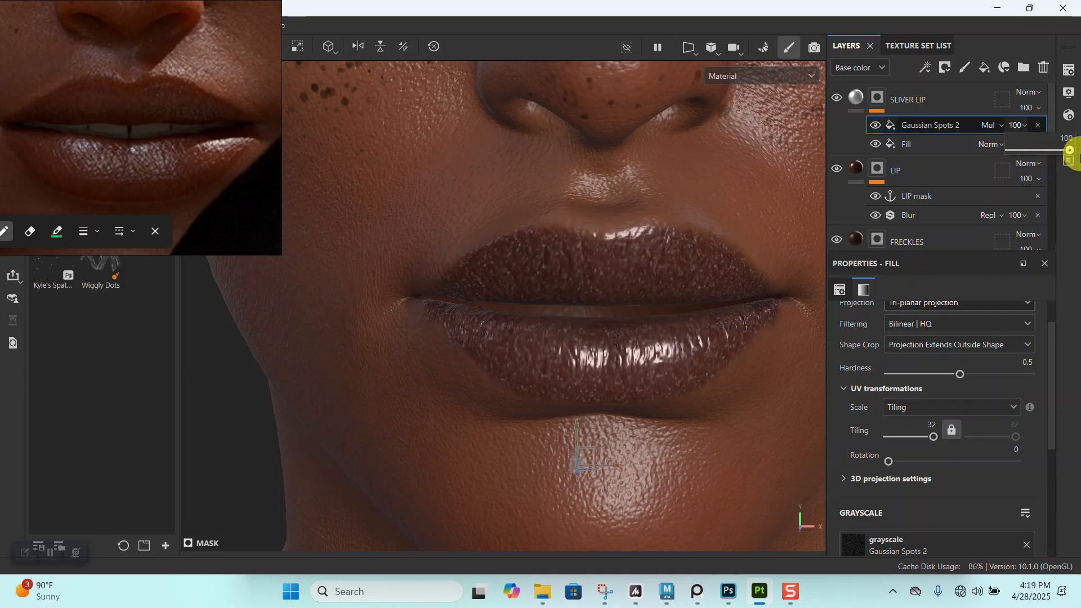
right_click_drag(644, 282, 577, 256, "alt")
left_click_drag(577, 256, 592, 227, "alt")
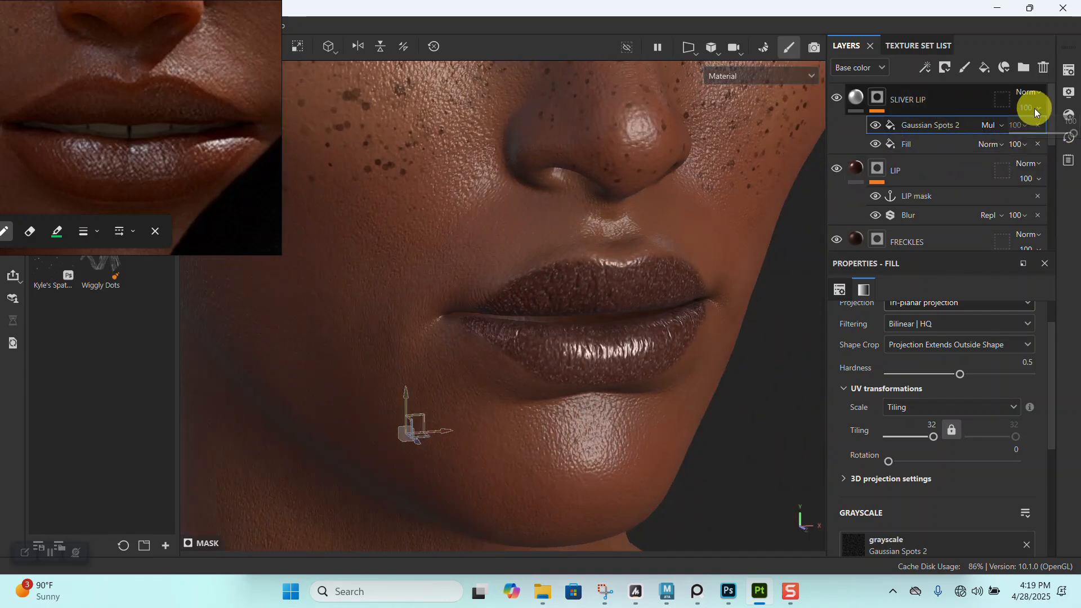
left_click(1044, 133)
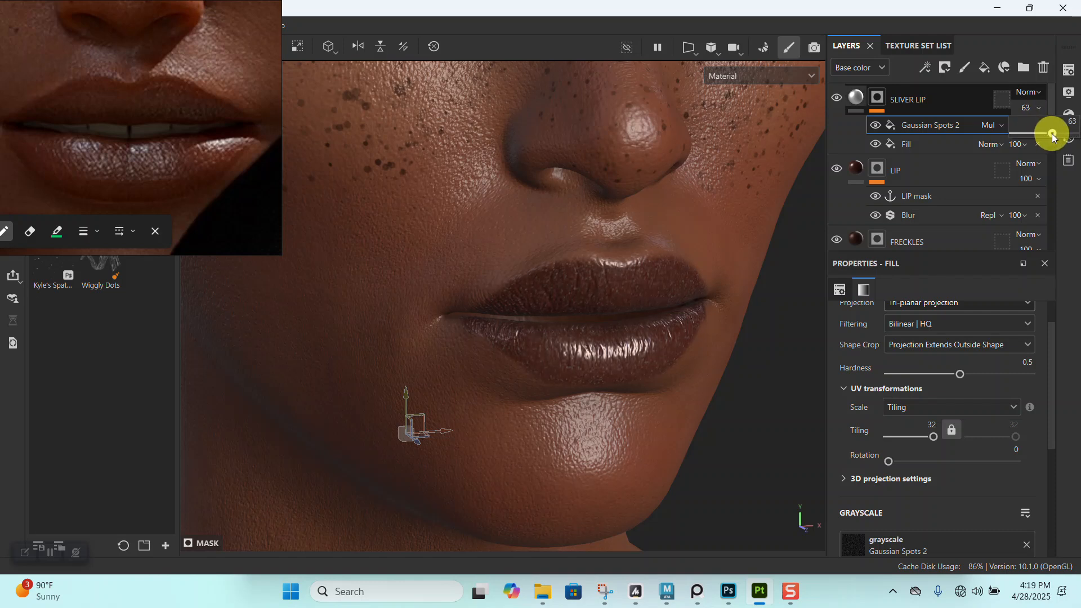
left_click_drag(722, 285, 794, 155, "alt")
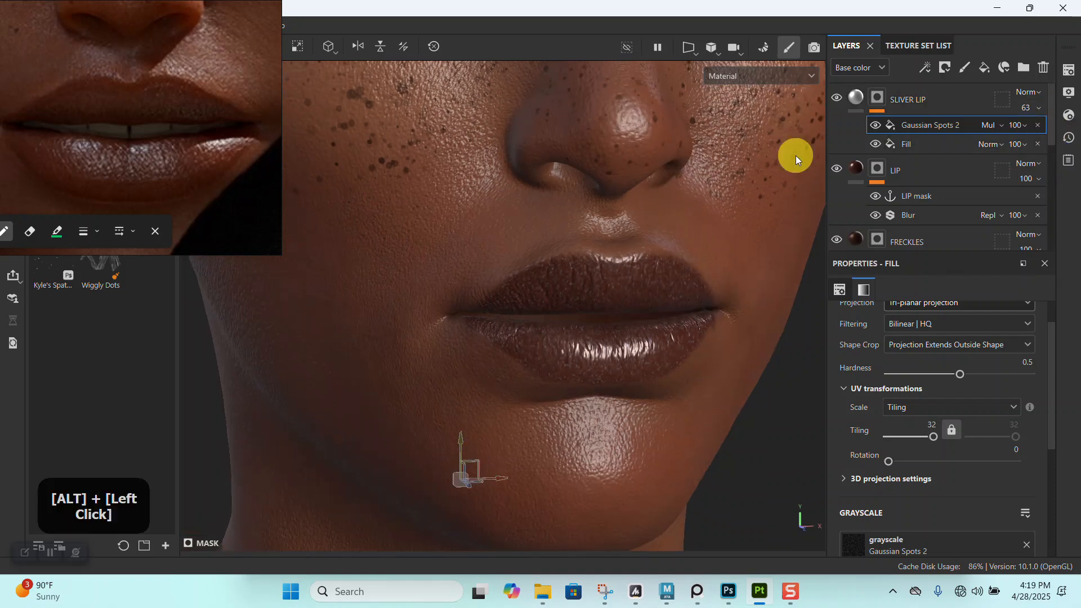
- Try painting on the lower lip directly in the SLIVER LIP mask, then undo the stroke
left_click(882, 100)
right_click_drag(656, 295, 649, 383, "alt")
mouse_move(534, 347)
right_mouse_down("alt")
mouse_move(582, 394)
mouse_move(574, 342)
right_mouse_up("alt")
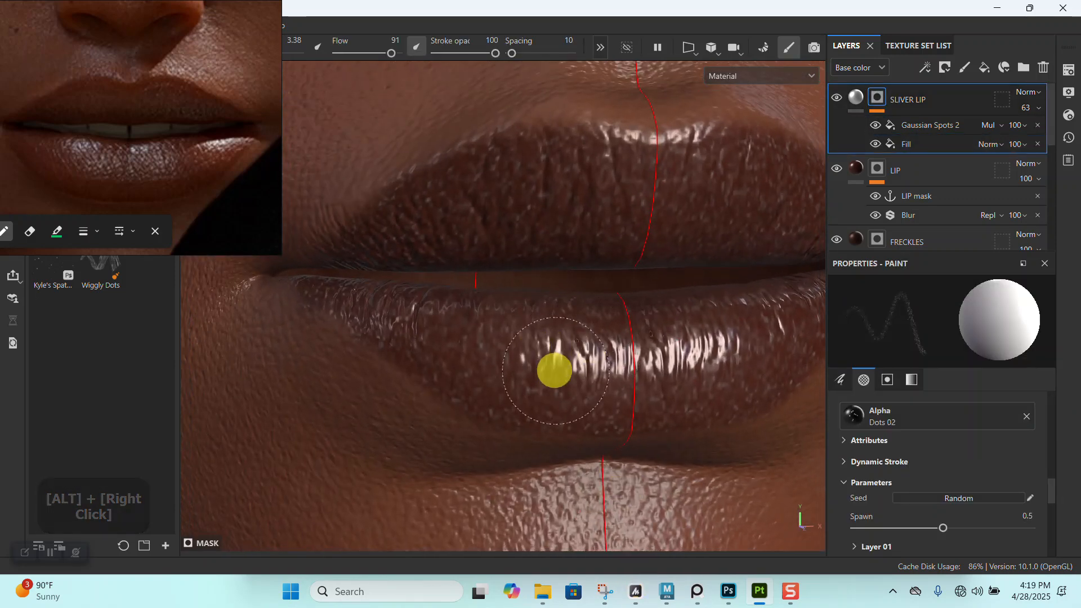
key("ctrl+z")
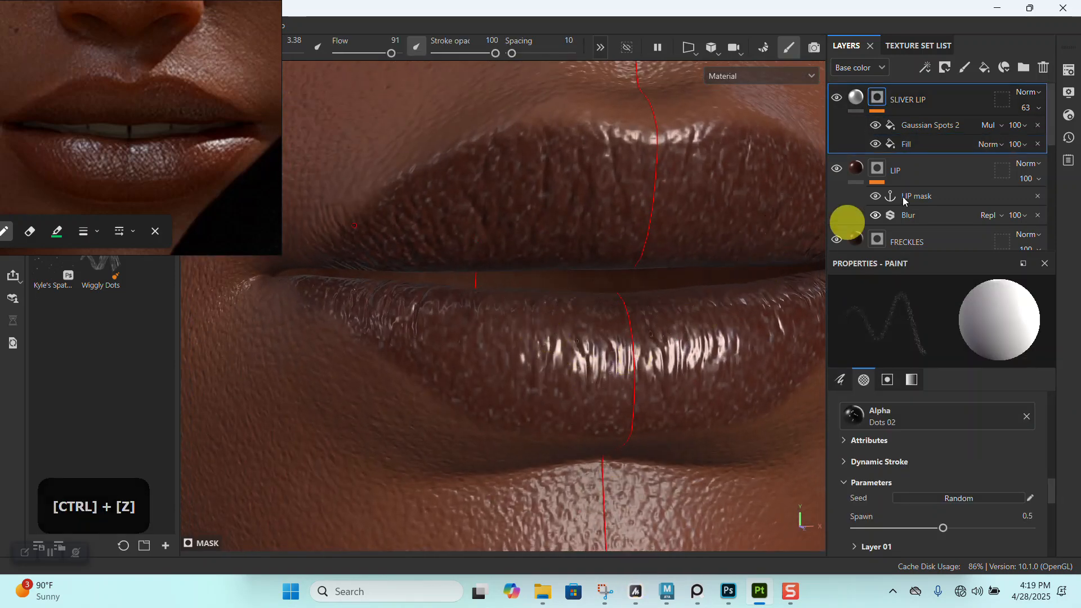
- Add a paint effect on top of the SLIVER LIP mask's fills and turn off symmetry for the brush
right_click(877, 100)
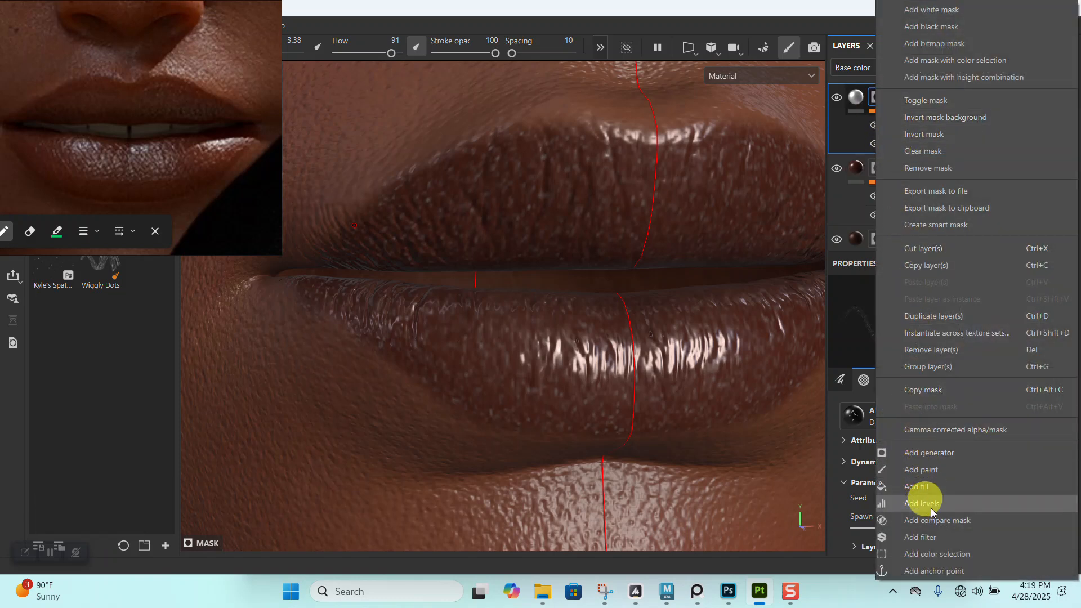
left_click(921, 469)
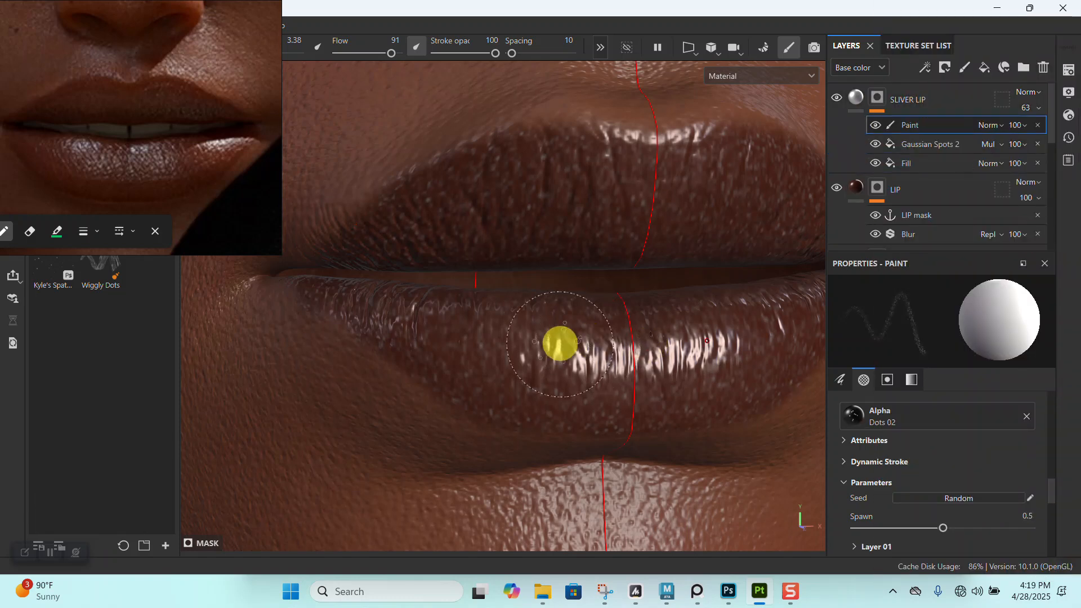
key("ctrl+z")
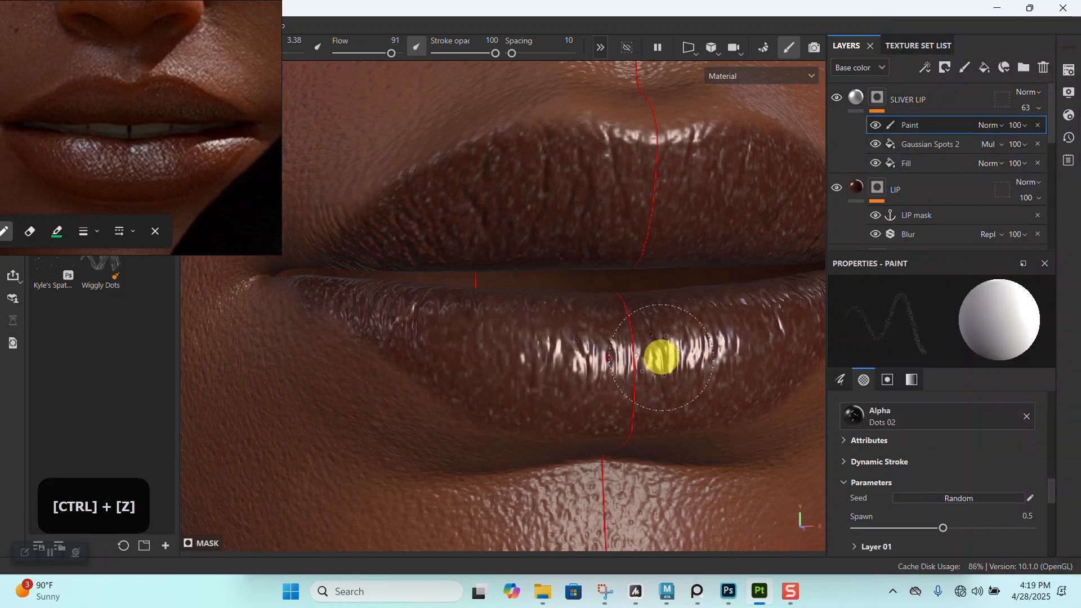
left_click(600, 47)
left_click(574, 48)
- Try a dotted brush stroke on the lower lip in the mask's paint effect and undo it
right_click_drag(620, 282, 651, 314, "alt")
left_click_drag(651, 314, 594, 279, "alt")
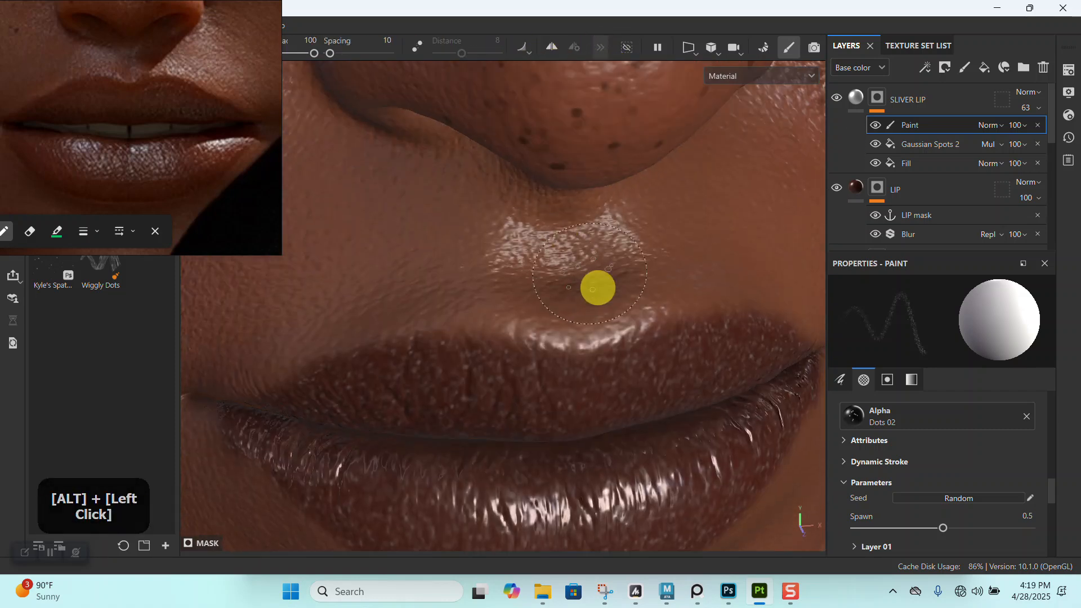
middle_click_drag(594, 279, 563, 294, "alt")
right_click_drag(563, 295, 545, 302, "alt")
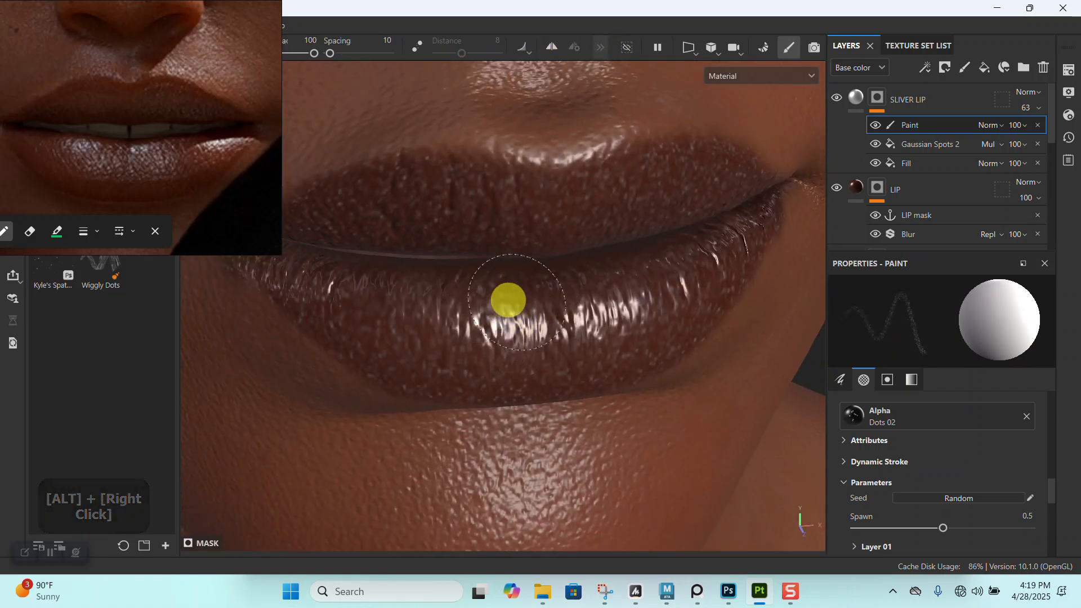
key("ctrl+z")
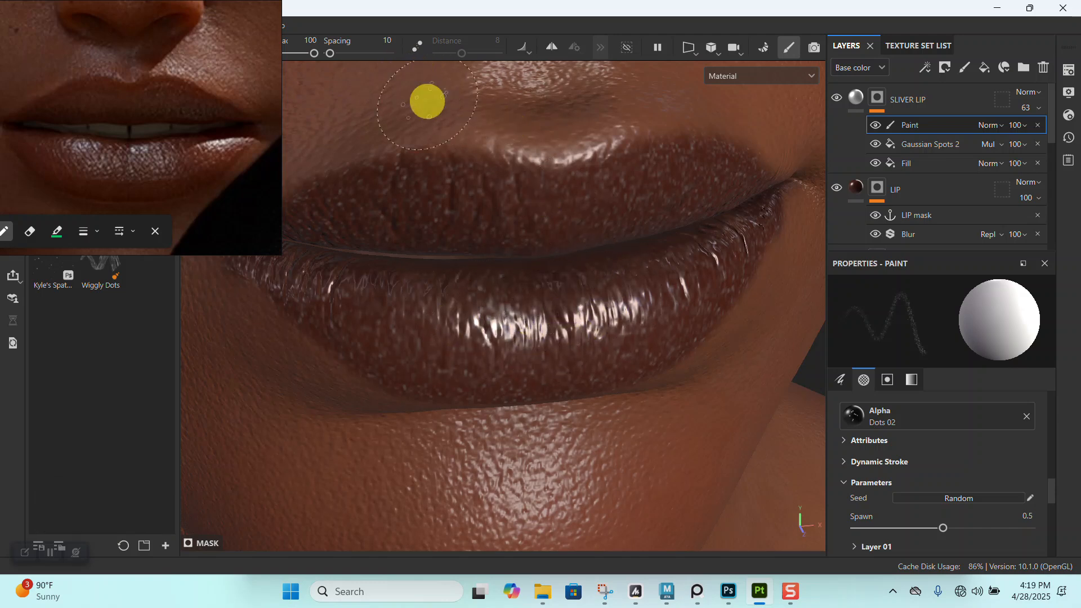
- Move the lip reference image aside and reduce the brush to size 2.07, flow 47 and stroke opacity 38
right_click_drag(241, 102, 134, 135)
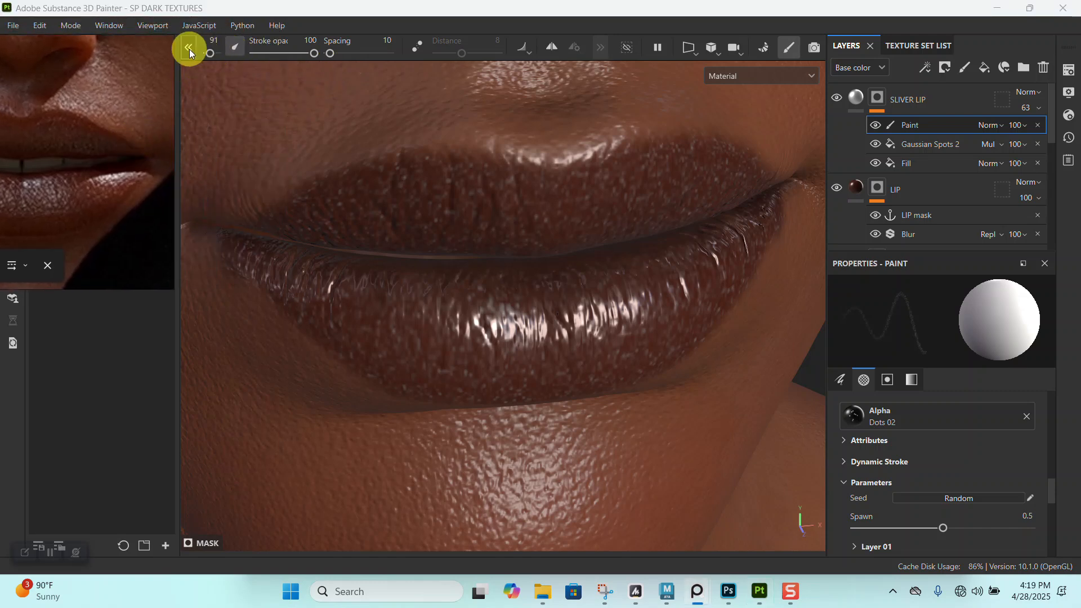
left_click(188, 47)
left_click_drag(388, 57, 367, 54)
left_click_drag(496, 53, 459, 54)
left_click_drag(581, 313, 502, 318, "alt")
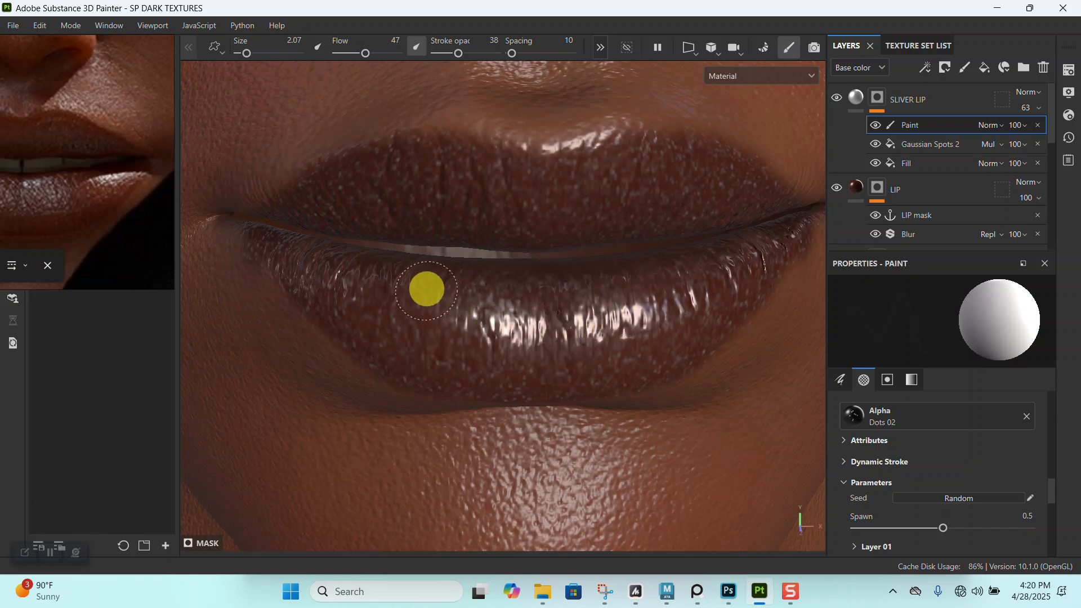
- Undo the test stroke on the lower lip and set the brush spacing to 85
left_click_drag(614, 305, 627, 321, "alt")
key("ctrl+z")
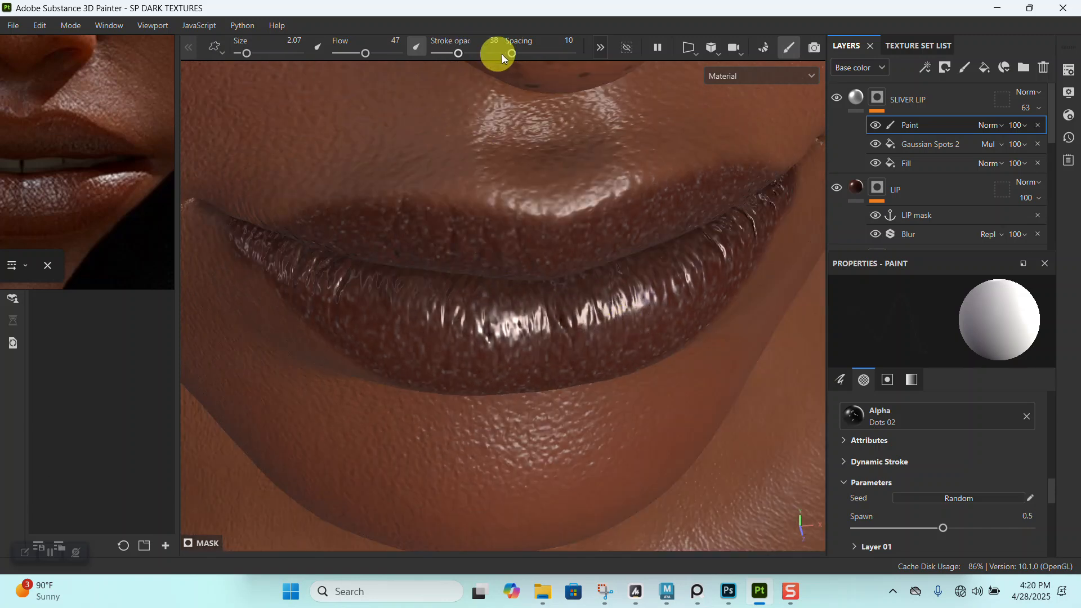
left_click_drag(531, 278, 562, 325, "alt")
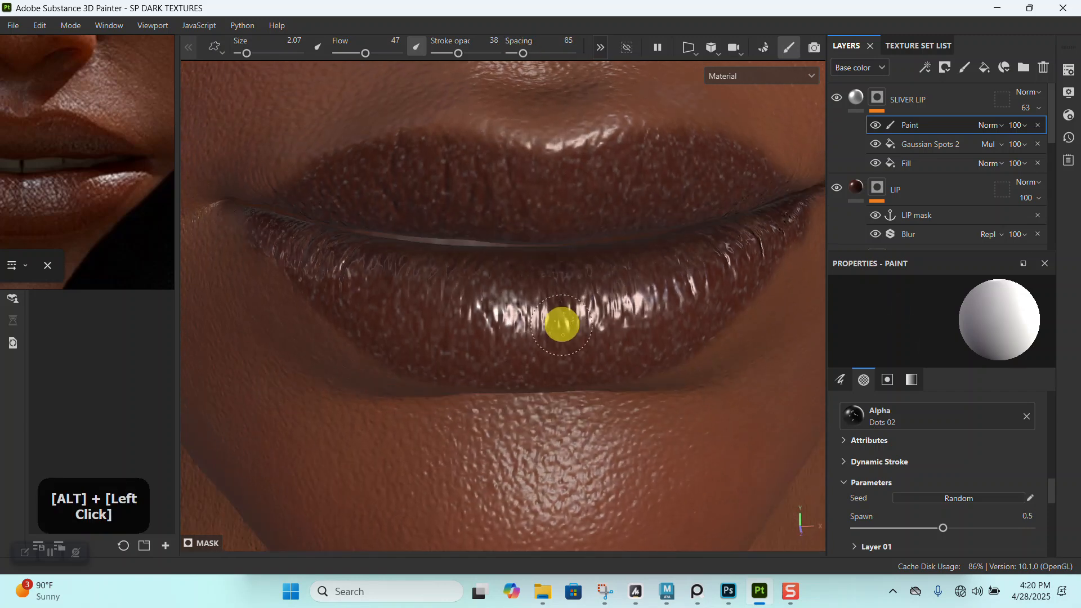
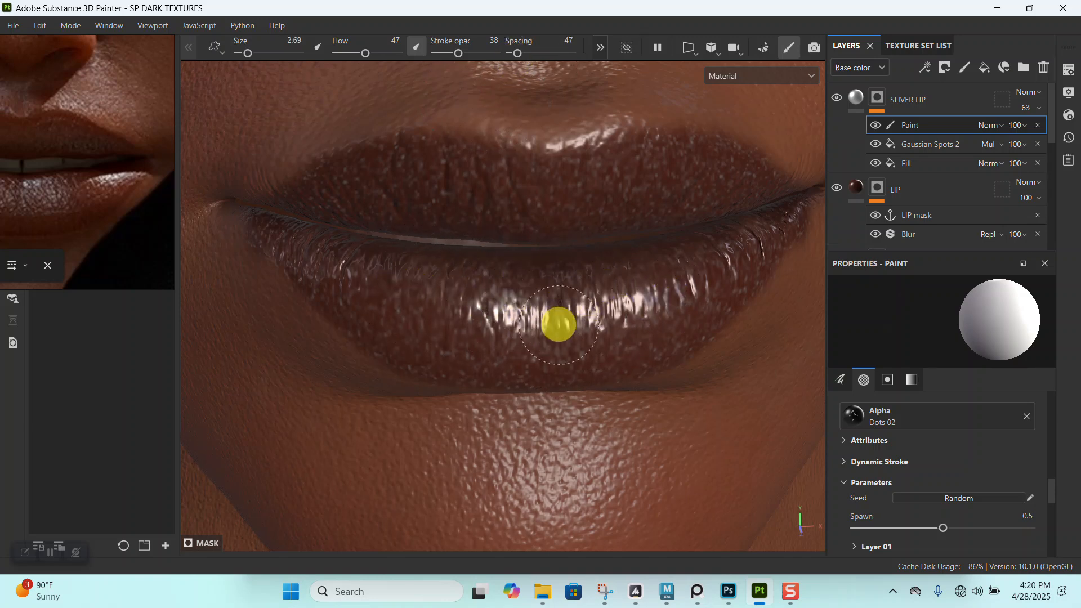
- Hide the Gaussian Spots 2 and Fill effects in the SLIVER LIP mask to inspect the hand-painted dots on the lower lip
left_click_drag(479, 323, 558, 333, "alt")
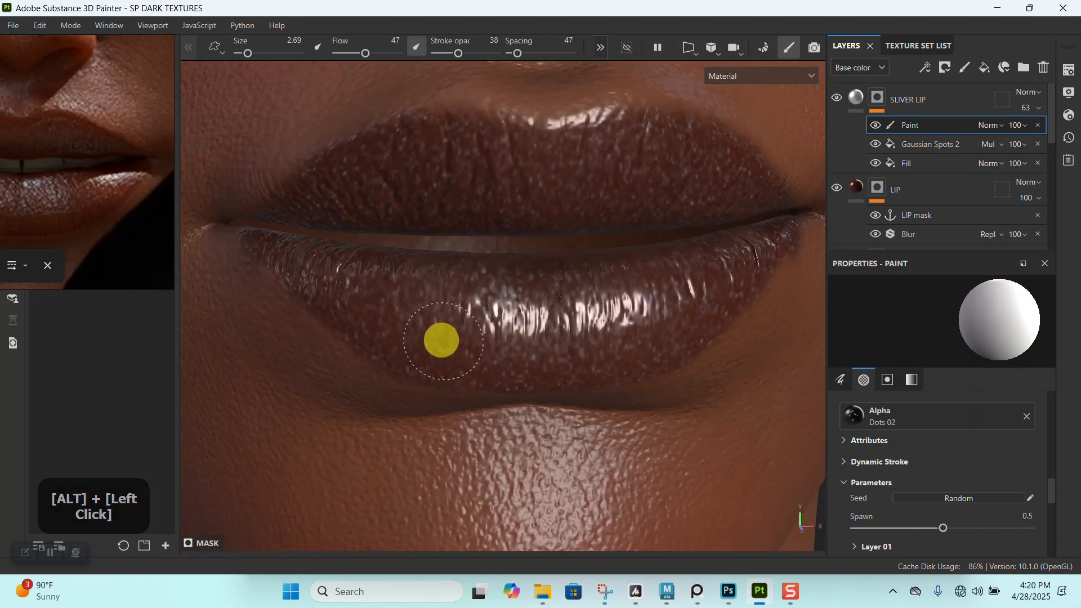
left_click_drag(559, 333, 617, 307, "alt")
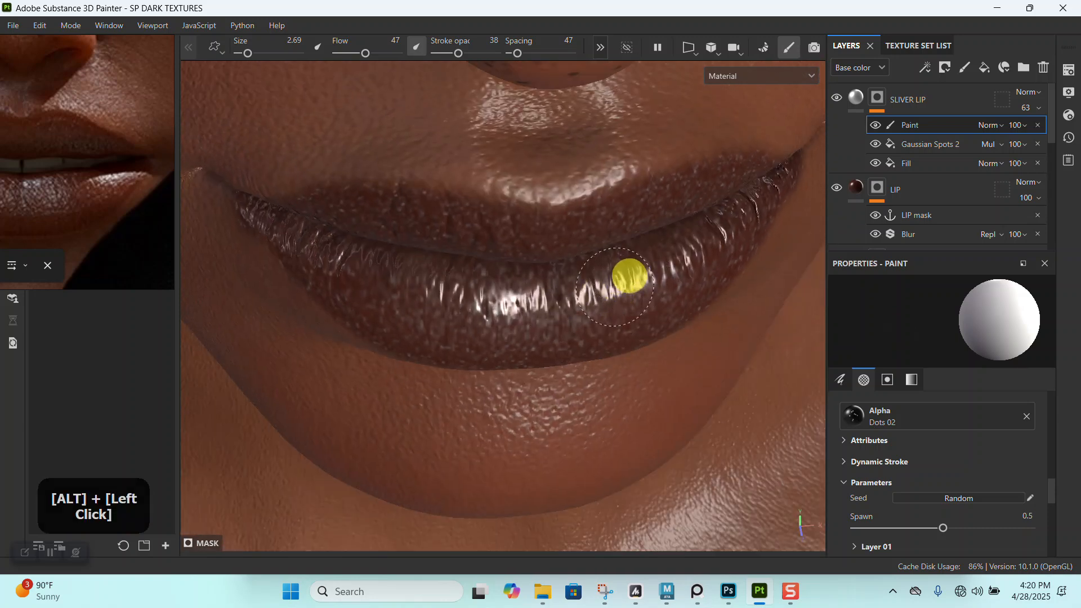
left_click(874, 146)
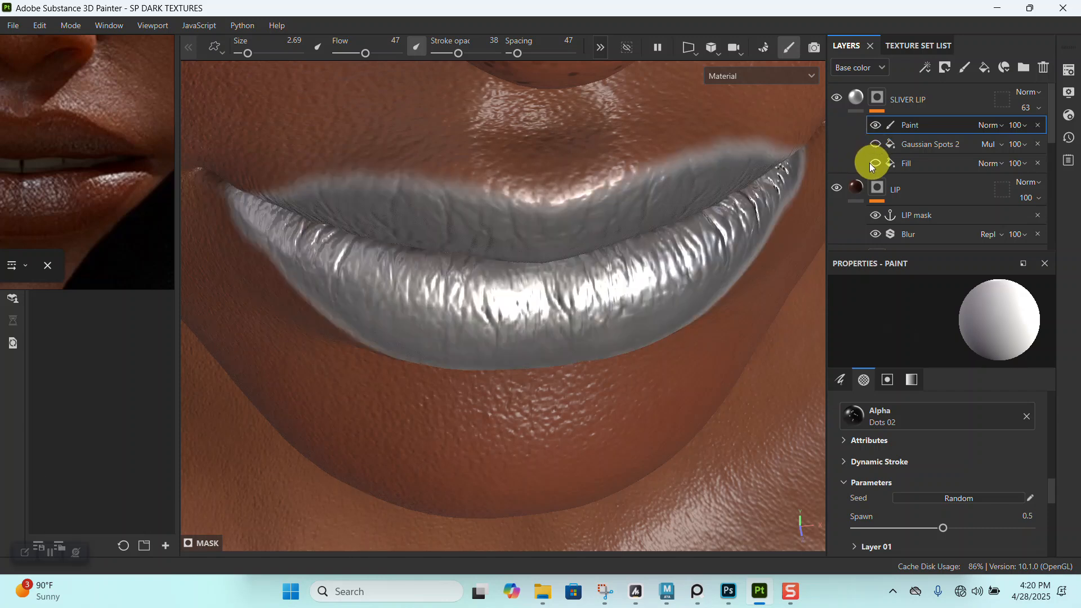
left_click(874, 163)
mouse_move(603, 302)
left_mouse_down("alt")
mouse_move(586, 279)
mouse_move(597, 355)
mouse_move(554, 329)
left_mouse_up("alt")
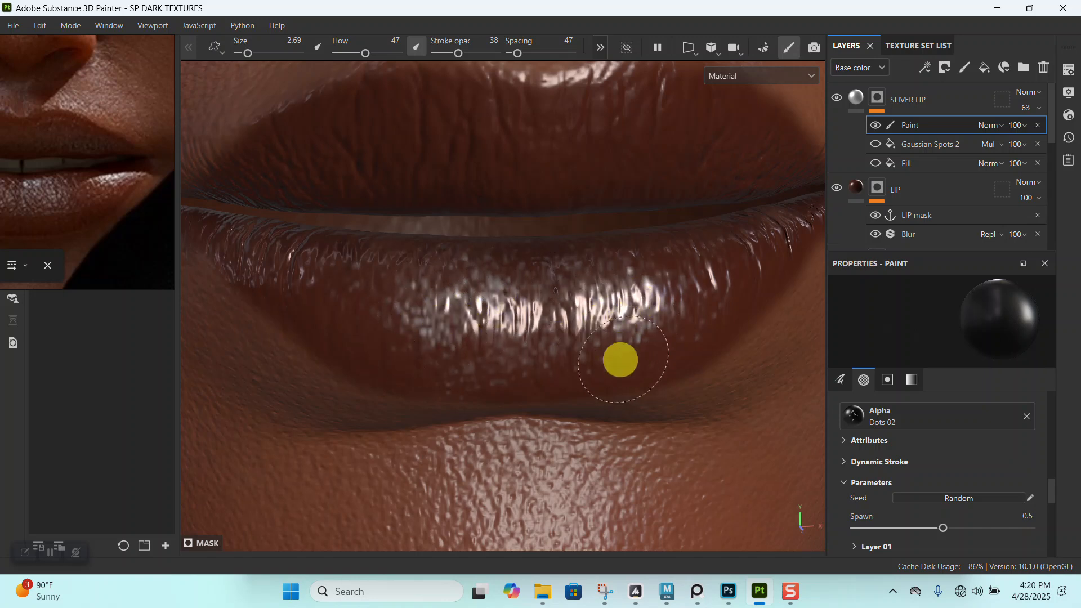
left_click_drag(620, 361, 633, 306, "alt")
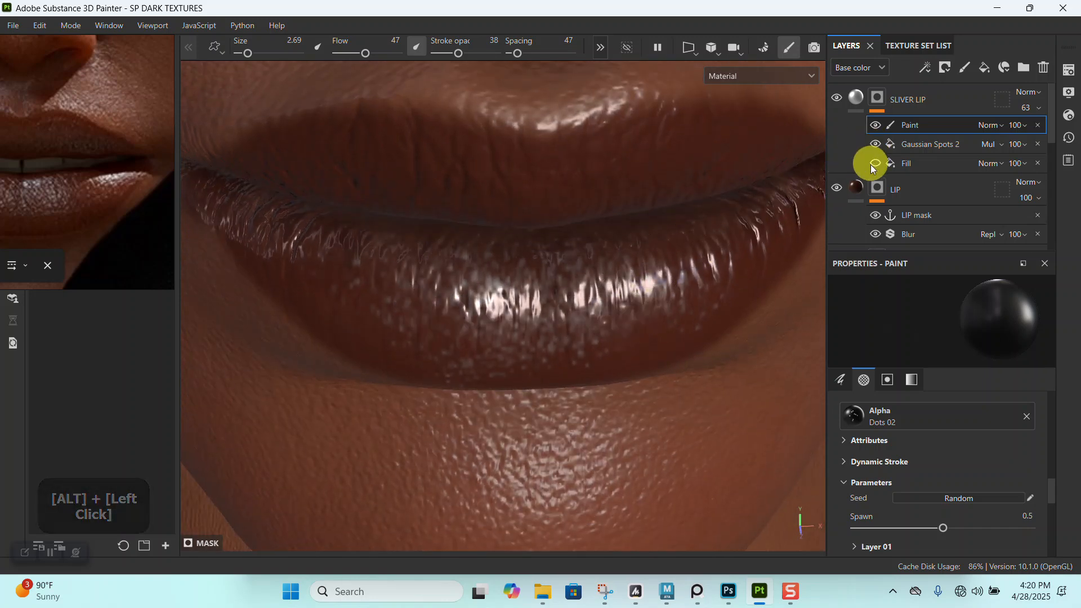
- Show the two mask fills again and compare the lips' shimmer with the lip reference image
right_click_drag(700, 278, 577, 246, "alt")
left_click_drag(577, 246, 576, 268, "alt")
middle_click_drag(577, 268, 515, 233, "alt")
right_click_drag(515, 233, 579, 313, "alt")
left_click_drag(580, 313, 542, 274, "alt")
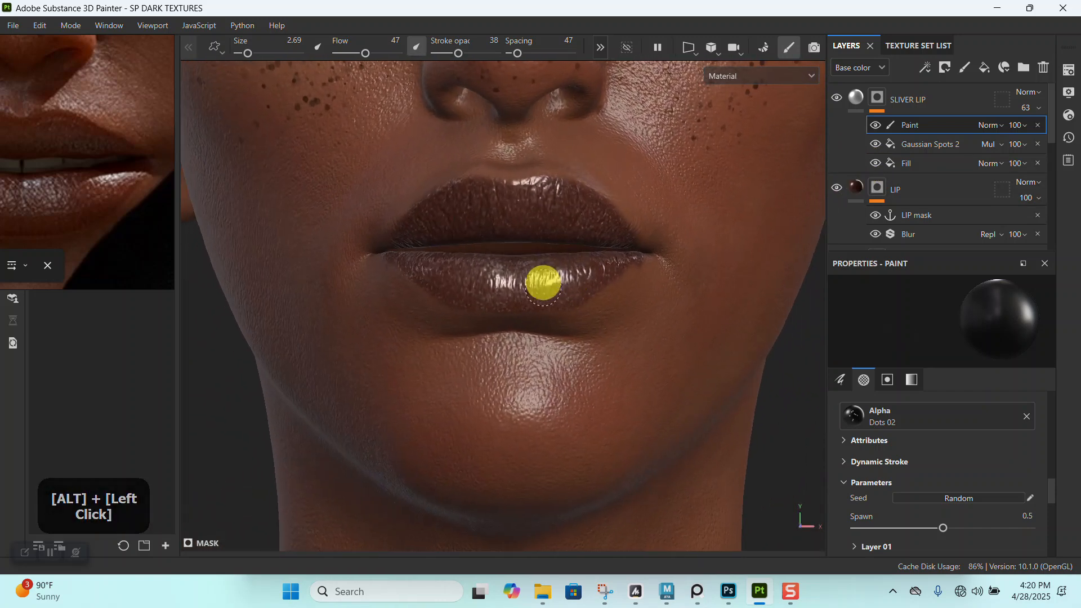
scroll(88, 169, "down", 2)
right_click_drag(93, 185, 256, 223)
scroll(225, 221, "up", 1)
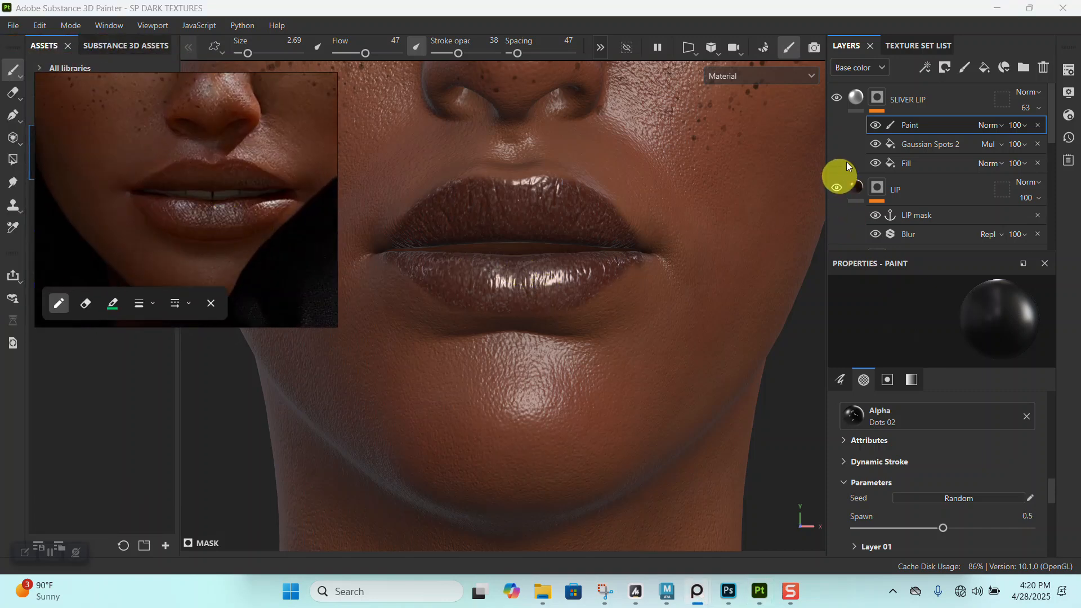
- Change the LIP layer's base color to a more saturated reddish brown
left_click(853, 189)
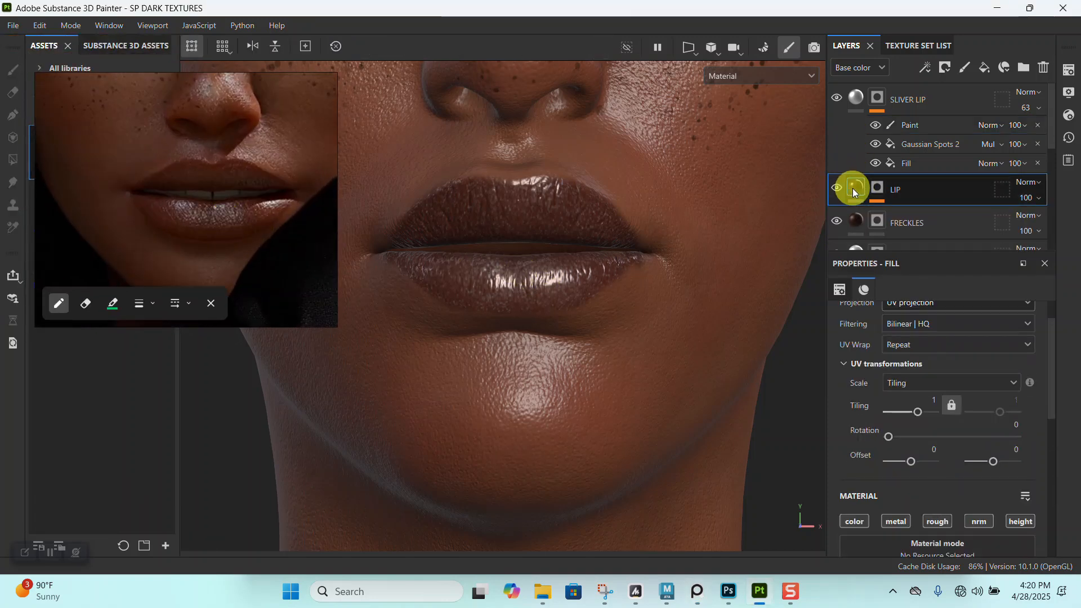
scroll(907, 498, "down", 5)
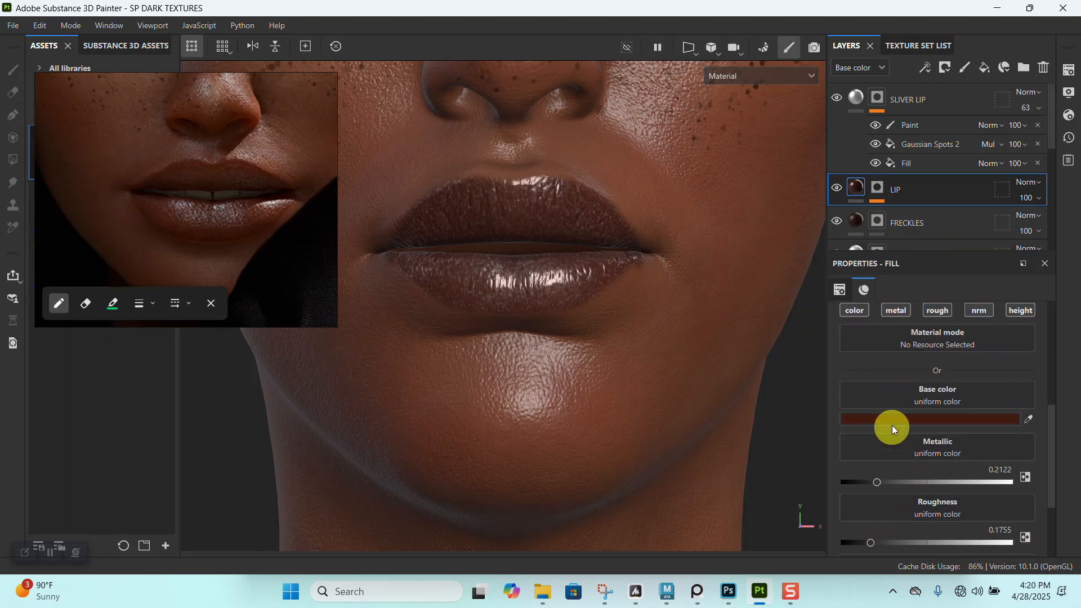
left_click(890, 418)
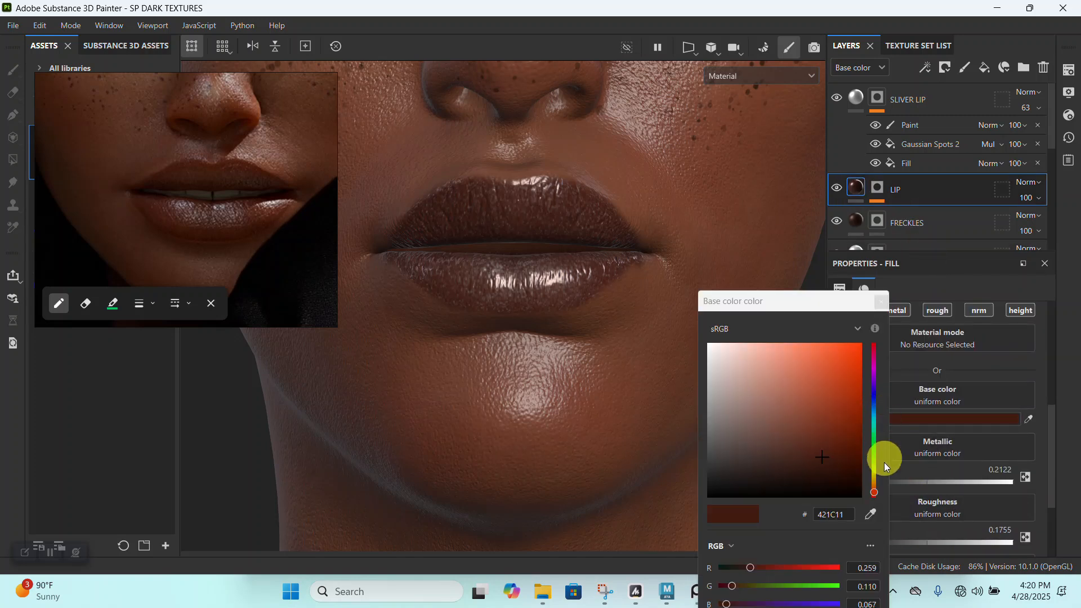
left_click(843, 452)
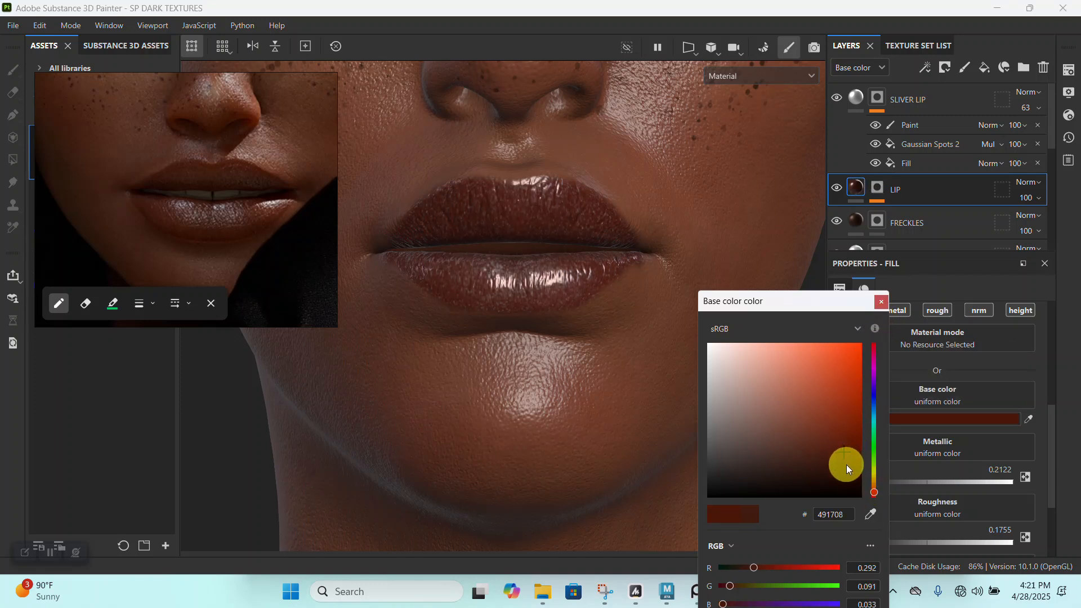
left_click_drag(851, 460, 853, 452)
left_click(881, 302)
- Set the LIP layer's roughness to 0.2367
right_click_drag(583, 315, 389, 29, "alt")
right_click_drag(616, 346, 485, 103, "alt")
middle_click_drag(485, 103, 526, 259, "alt")
right_click_drag(526, 258, 760, 338, "alt")
scroll(932, 448, "down", 3)
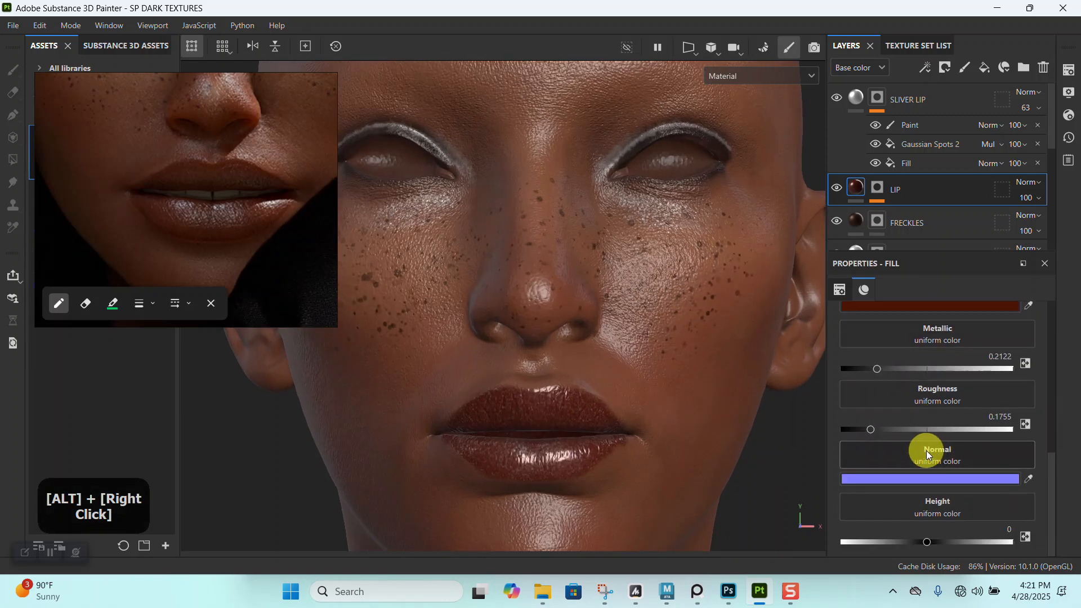
left_click_drag(873, 430, 882, 430)
- Examine the lip color and gloss on the whole face against the reference portrait
right_click_drag(780, 433, 521, 249, "alt")
left_click_drag(566, 301, 542, 315, "alt")
right_click_drag(543, 316, 540, 444, "alt")
middle_click_drag(539, 444, 500, 345, "alt")
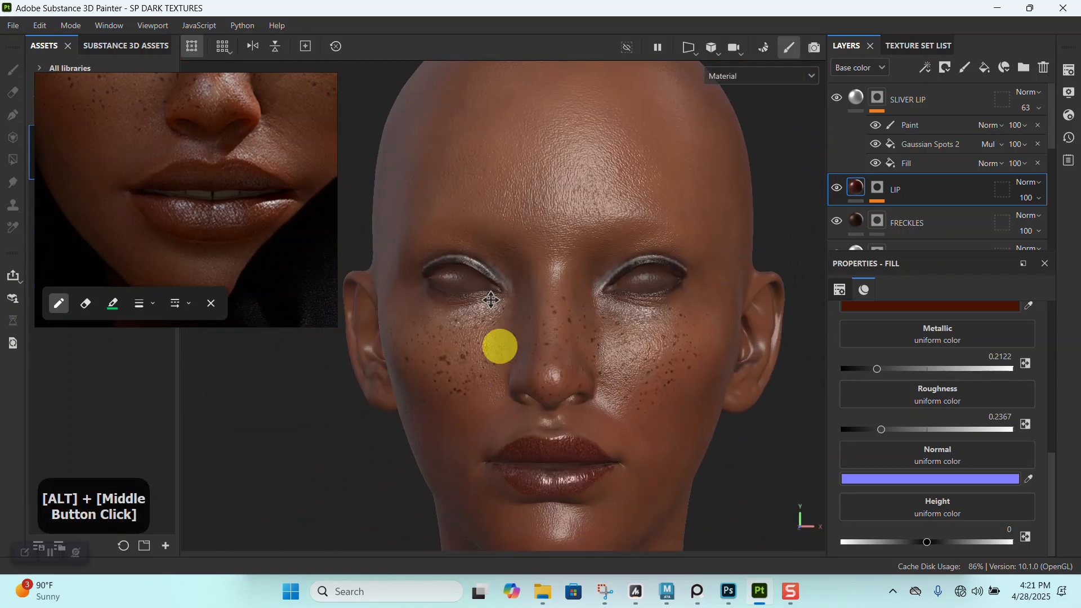
right_click_drag(500, 345, 396, 260, "alt")
scroll(173, 212, "down", 5)
right_click_drag(567, 259, 586, 314, "alt")
left_click_drag(586, 314, 580, 343, "alt")
right_click_drag(580, 343, 580, 290, "alt")
left_click_drag(579, 289, 580, 290, "alt")
right_click_drag(580, 290, 593, 345, "alt")
left_click_drag(593, 345, 592, 374, "alt")
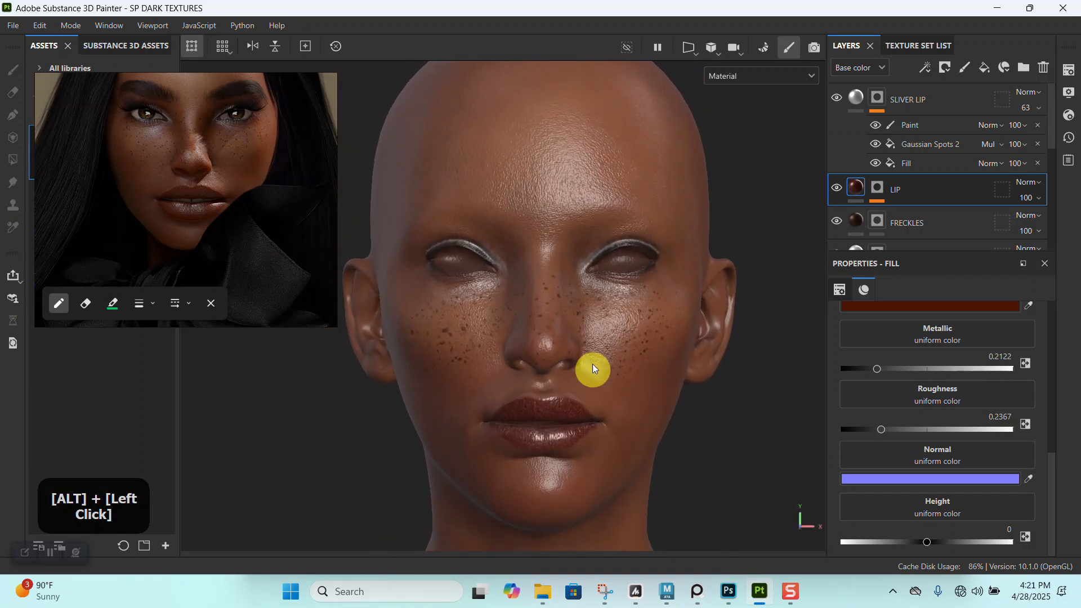
right_click_drag(591, 374, 635, 469, "alt")
middle_click_drag(635, 469, 591, 331, "alt")
right_click_drag(591, 331, 573, 343, "alt")
middle_click_drag(572, 343, 617, 394, "alt")
scroll(190, 169, "up", 5)
scroll(192, 164, "up", 2)
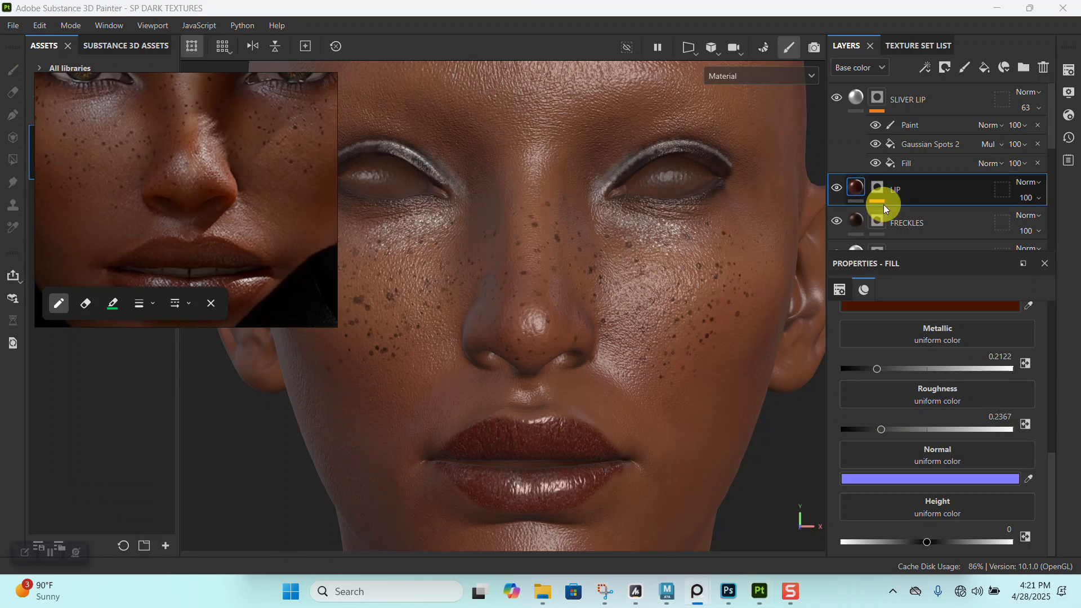
- Identify the LIGHT BROWN TONE copy 1 layer by toggling its visibility and rename it RED SKIN TONE
scroll(883, 205, "down", 3)
scroll(918, 200, "down", 4)
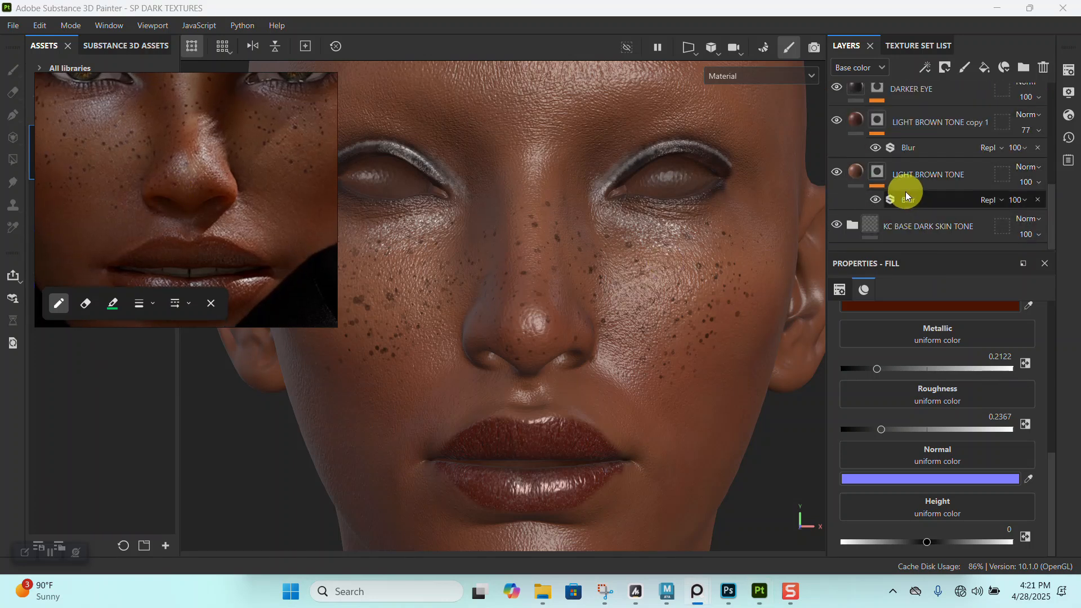
scroll(905, 193, "up", 2)
left_click(837, 162)
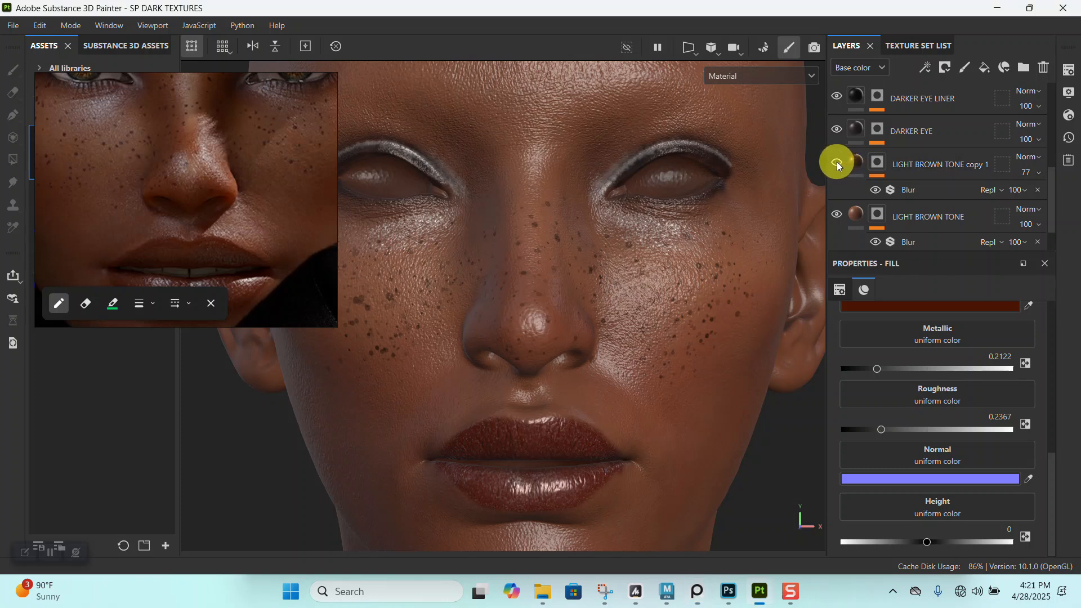
left_click(837, 162)
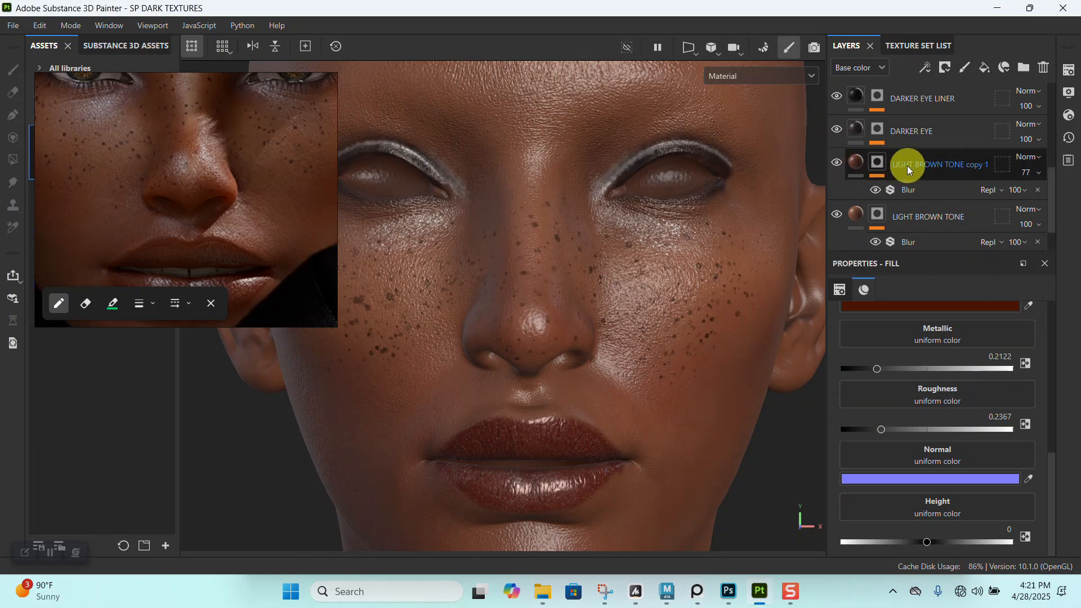
double_click(908, 165)
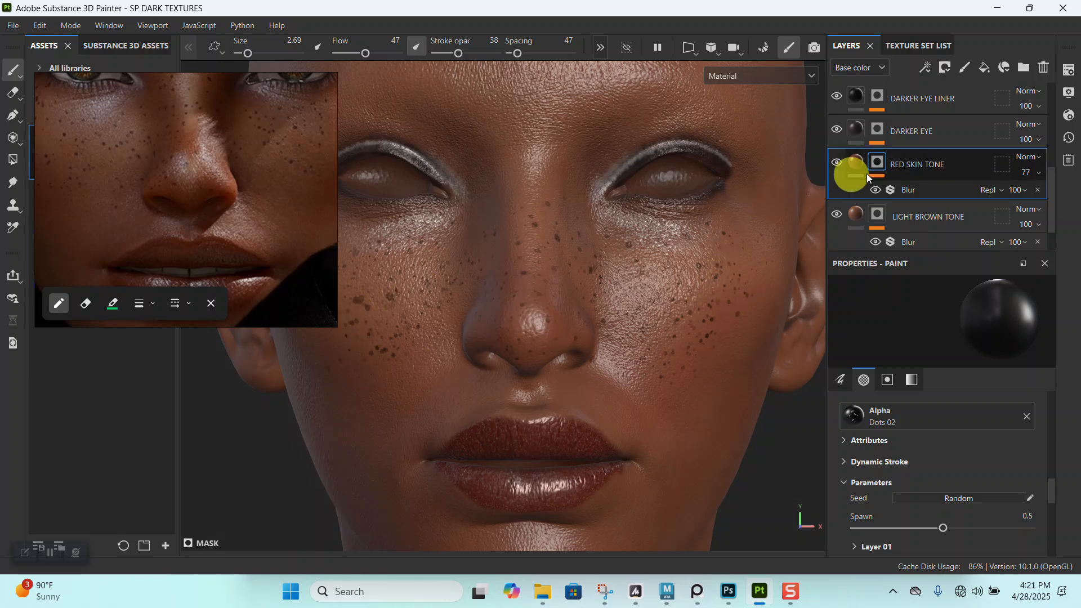
- Move the reference image off the asset library and search the library for DIRT
left_click_drag(242, 298, 519, 227)
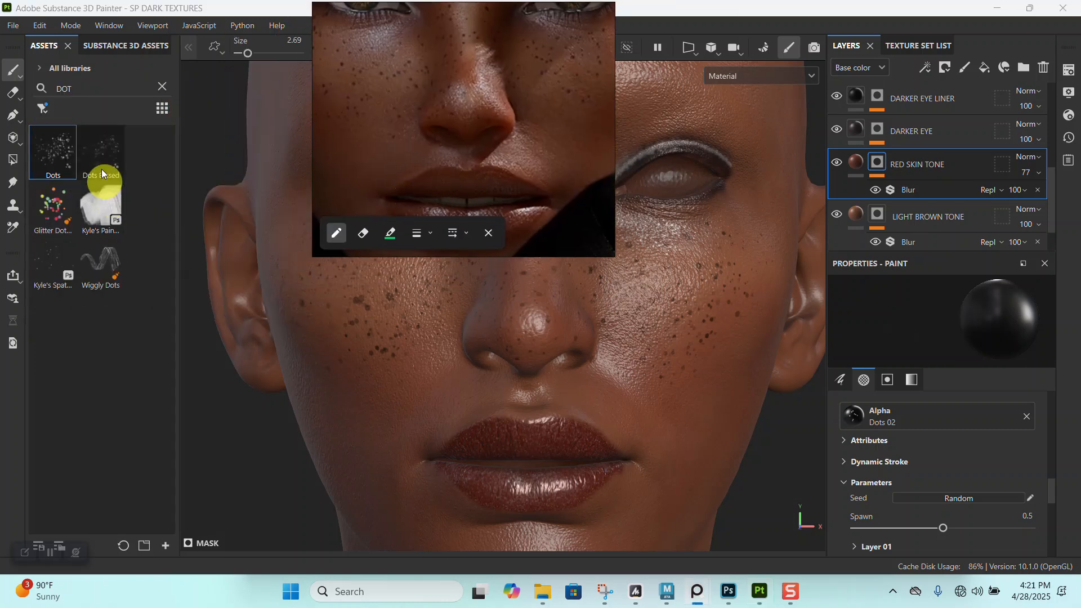
left_click(56, 100)
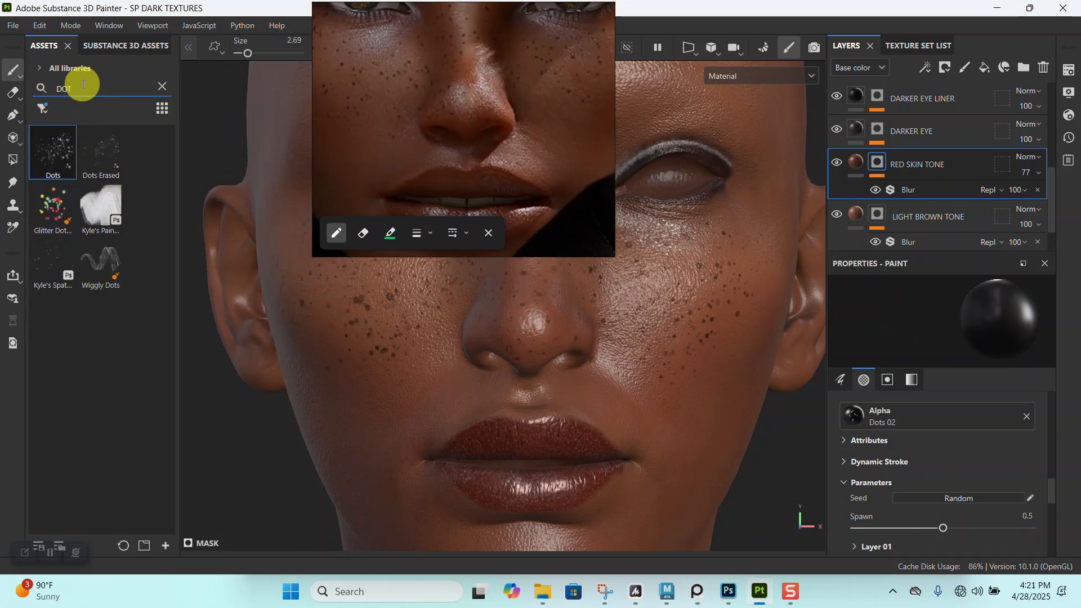
key("BackSpace")
key("BackSpace")
type("IR")
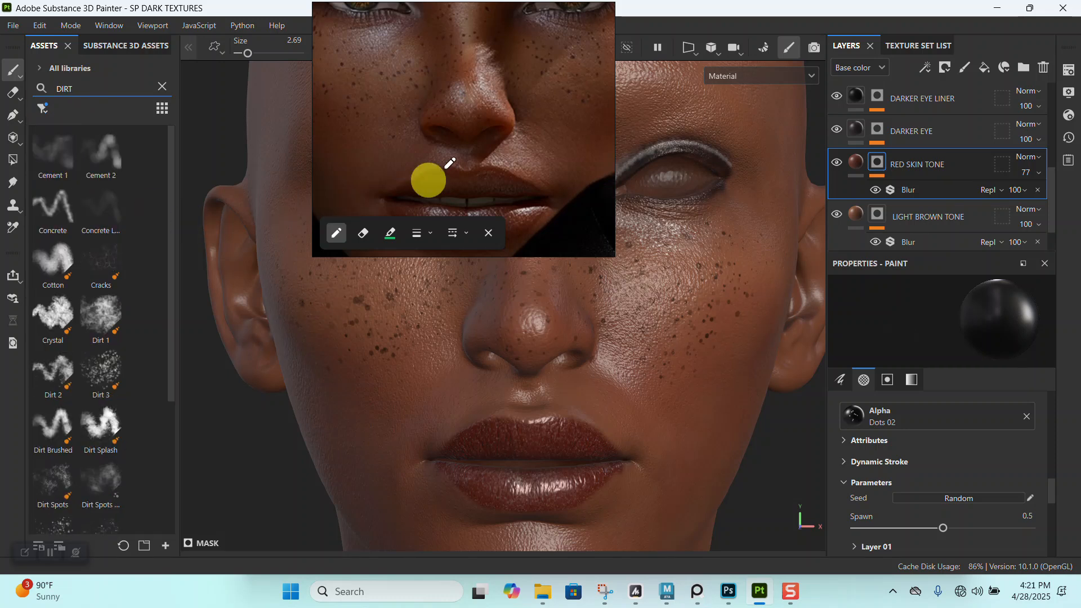
left_click_drag(429, 180, 178, 221)
- Choose the Dirt 1 brush for painting the RED SKIN TONE mask around the nose
mouse_move(565, 289)
right_mouse_down("alt")
mouse_move(553, 307)
mouse_move(556, 393)
mouse_move(522, 314)
mouse_move(536, 298)
right_mouse_up("alt")
key("bracketright")
key("bracketright")
key("bracketright")
key("bracketright")
key("bracketright")
key("bracketright")
key("bracketright")
key("bracketright")
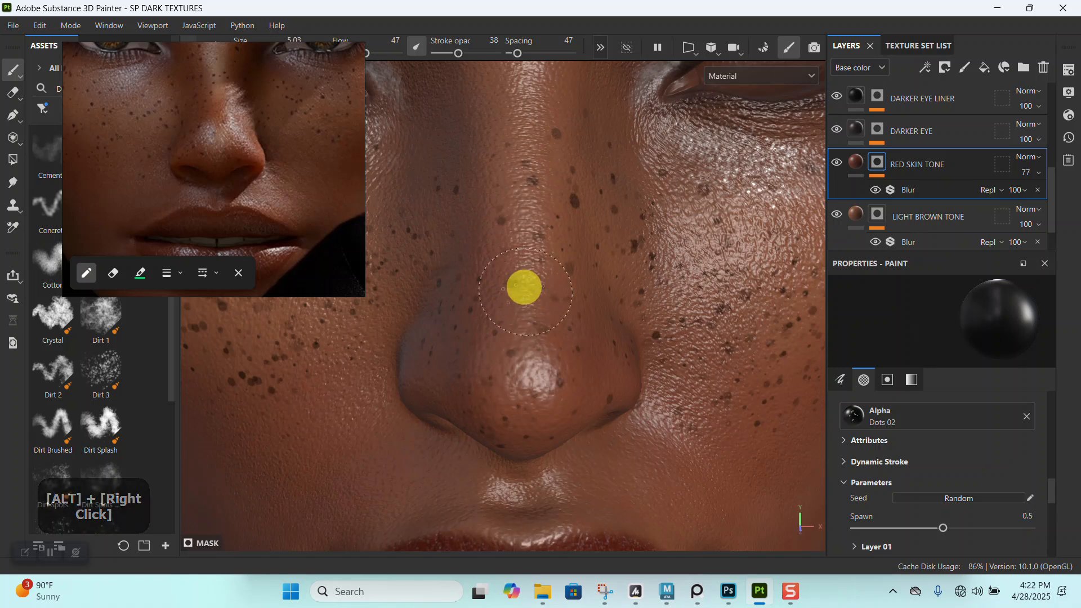
mouse_move(249, 210)
left_mouse_down()
mouse_move(445, 150)
mouse_move(255, 219)
left_mouse_up()
left_click(102, 315)
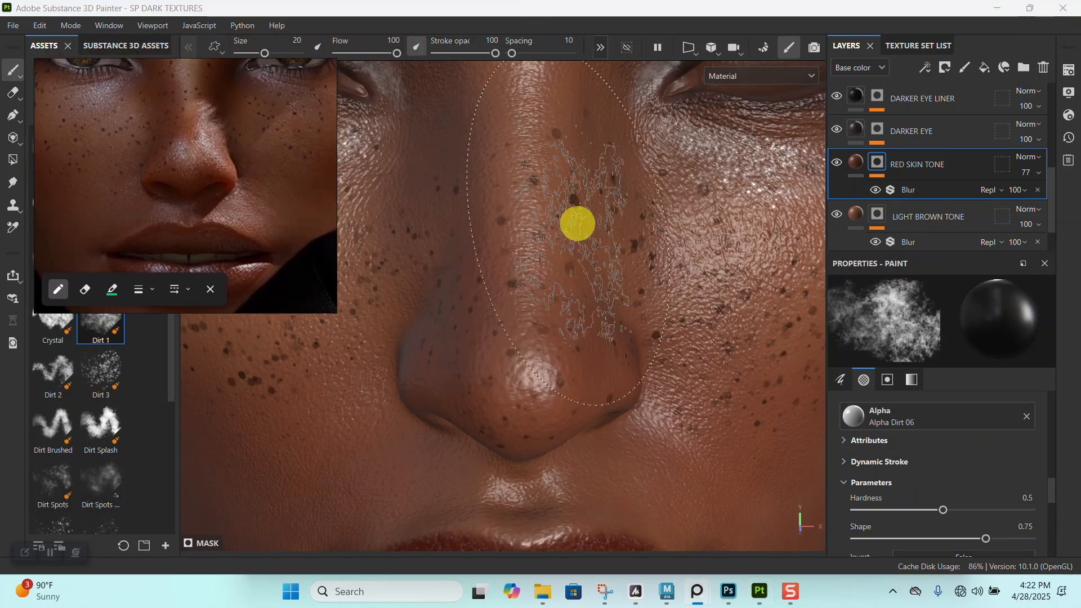
- Reduce the brush size to 6.1 and paint red tone along the nose in the RED SKIN TONE mask
left_click(551, 220, "alt")
key("bracketleft")
key("bracketleft")
key("bracketleft")
key("bracketleft")
key("bracketleft")
key("bracketleft")
key("bracketleft")
key("bracketleft")
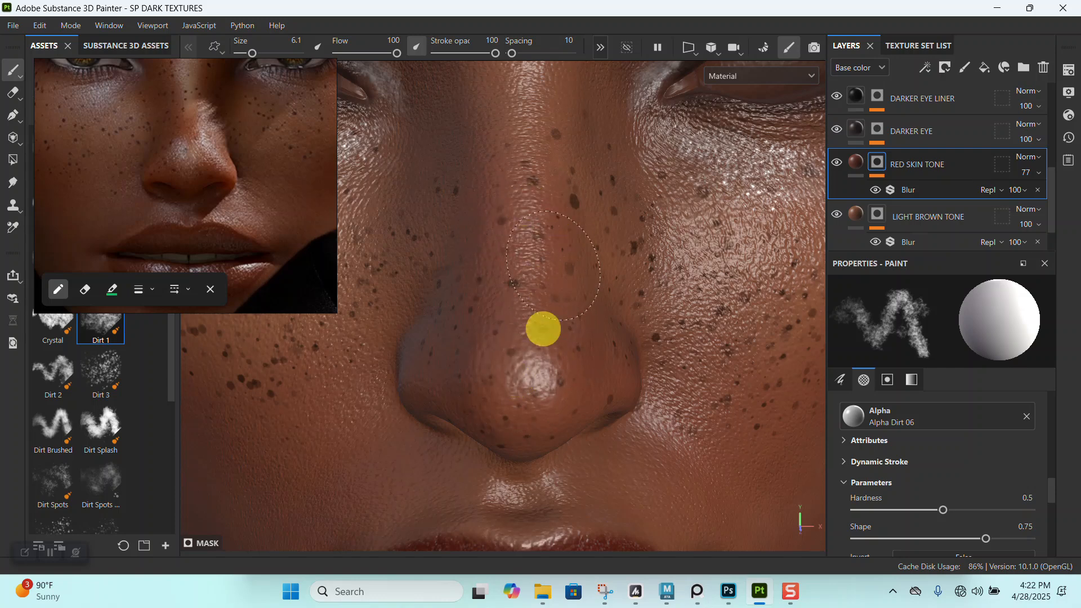
right_click_drag(503, 345, 541, 309, "alt")
left_click_drag(541, 310, 548, 215, "alt")
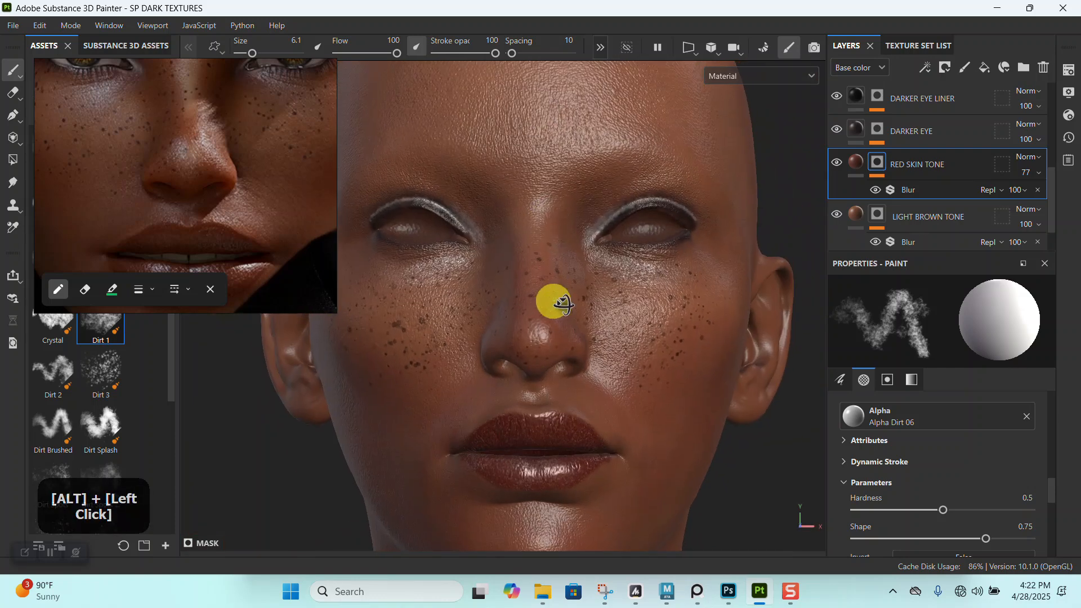
- Compare the red tint on the nose with the reference portrait from several angles and distances
right_click_drag(550, 302, 591, 356, "alt")
left_click_drag(590, 357, 572, 302, "alt")
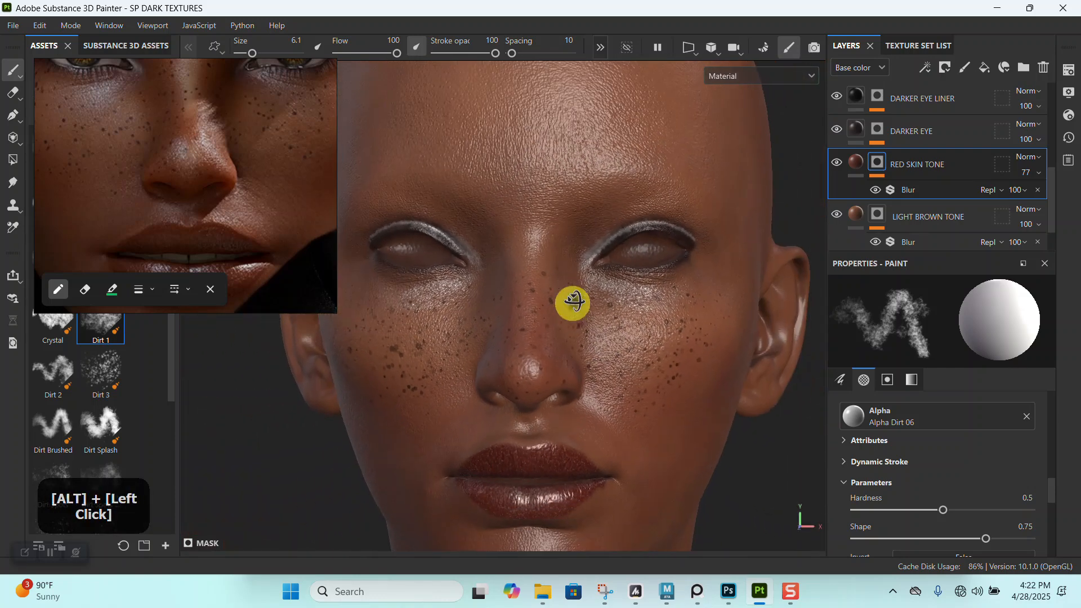
right_click_drag(573, 301, 566, 269, "alt")
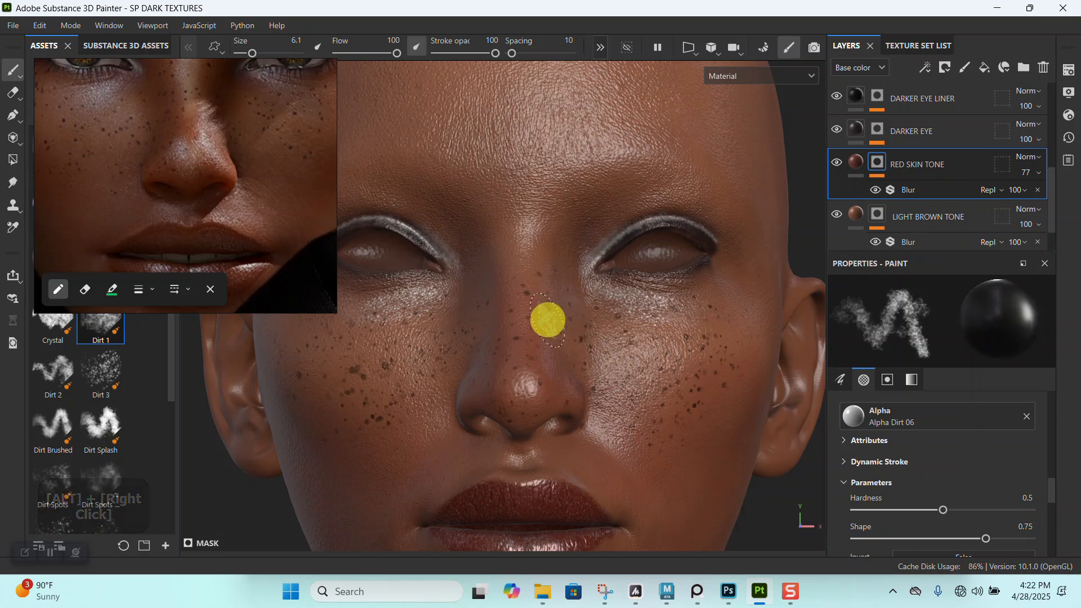
left_click_drag(548, 316, 523, 295, "alt")
right_click_drag(536, 343, 497, 293, "alt")
scroll(196, 175, "down", 3)
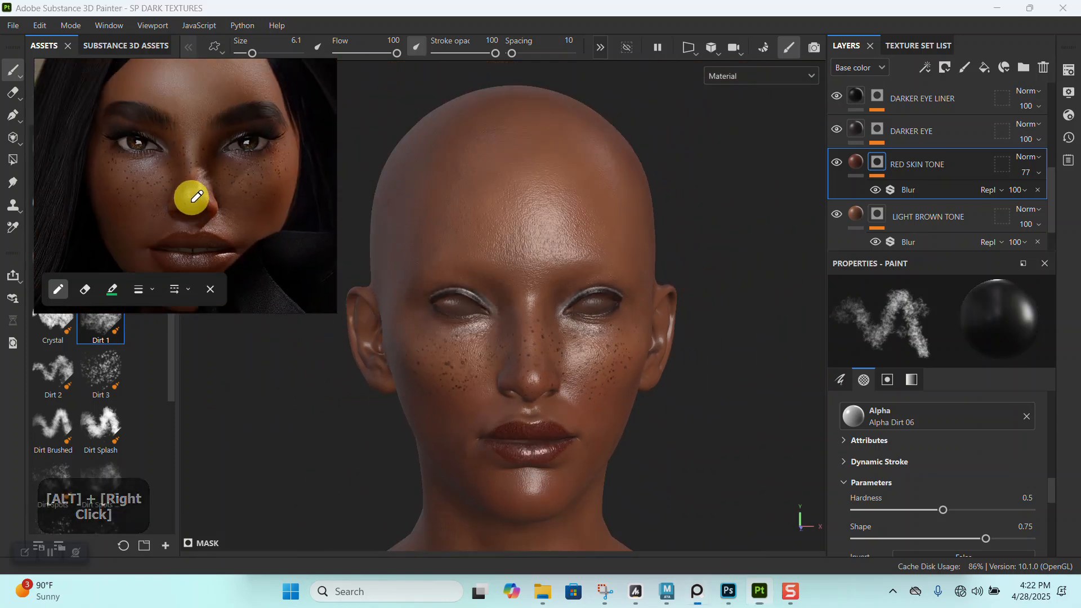
right_click_drag(521, 289, 585, 450, "alt")
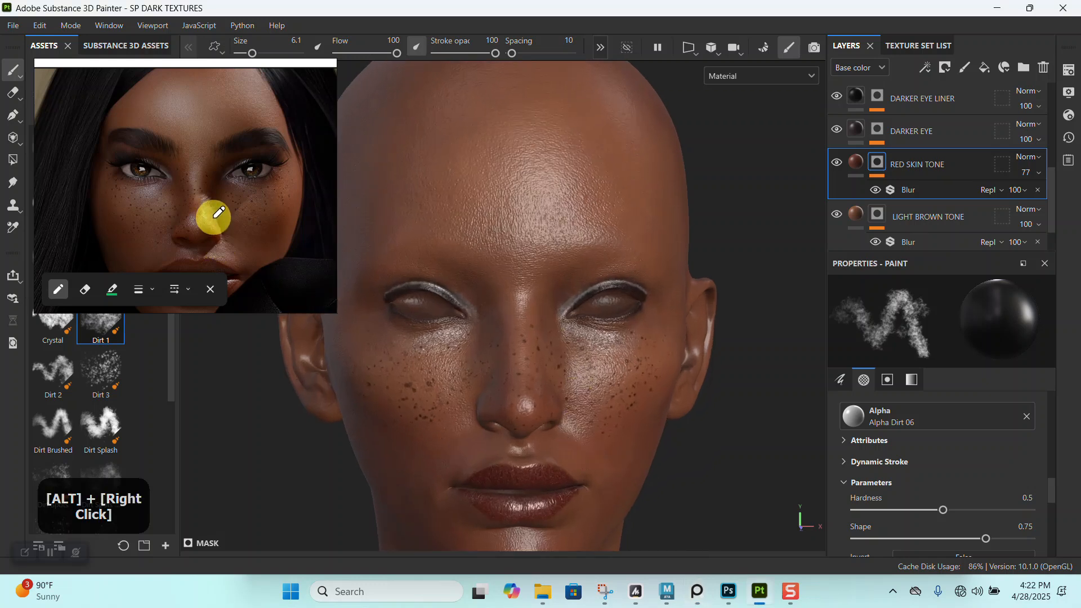
scroll(214, 216, "up", 4)
mouse_move(515, 361)
left_mouse_down("alt")
mouse_move(478, 357)
mouse_move(494, 366)
left_mouse_up("alt")
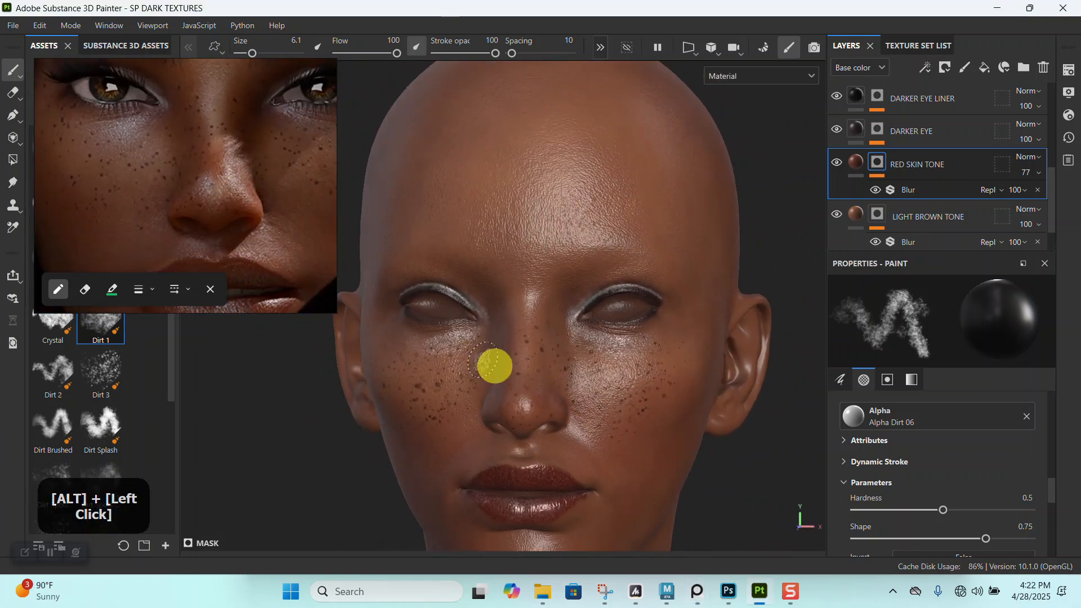
- Set the Dirt 1 brush to size 18.25, flow 58 and stroke opacity 66 for work on the cheek
middle_click_drag(581, 391, 497, 244, "alt")
right_click_drag(498, 244, 585, 369, "alt")
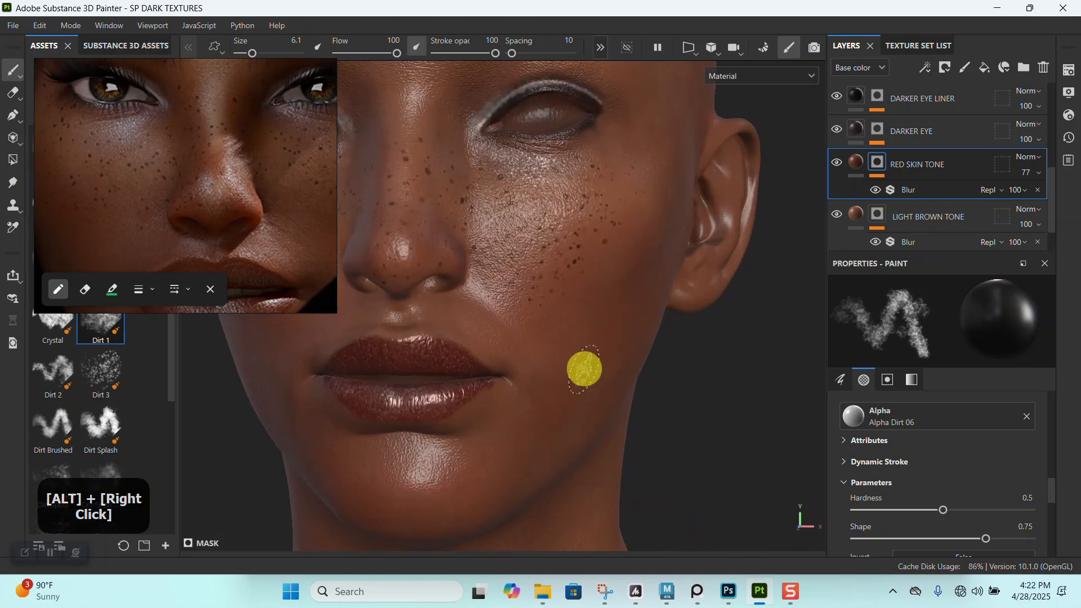
key("bracketright")
key("bracketright")
key("bracketright")
key("bracketright")
key("bracketright")
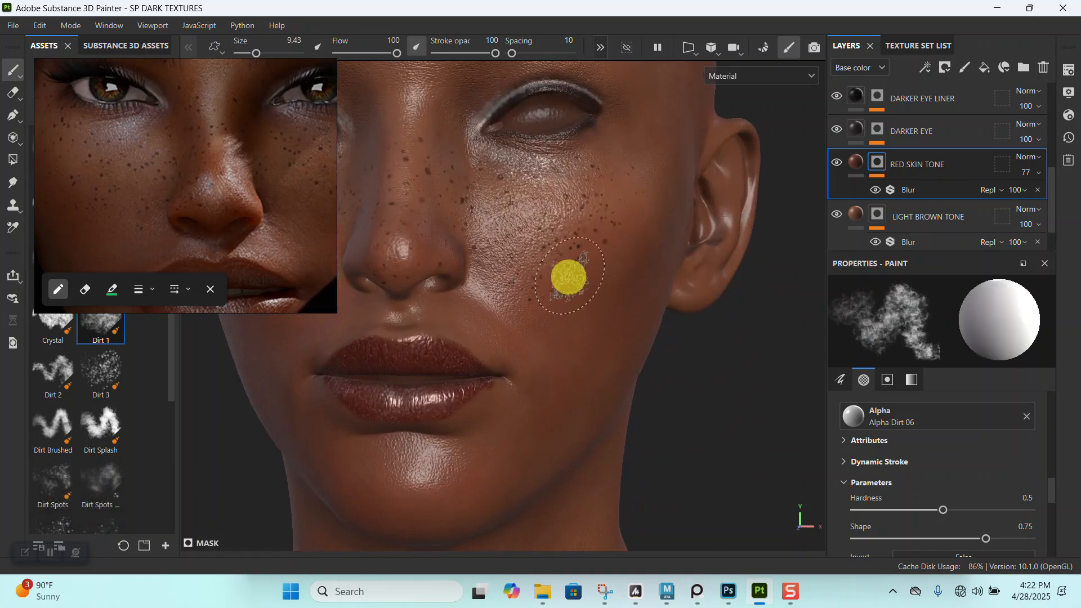
left_click_drag(488, 53, 475, 54)
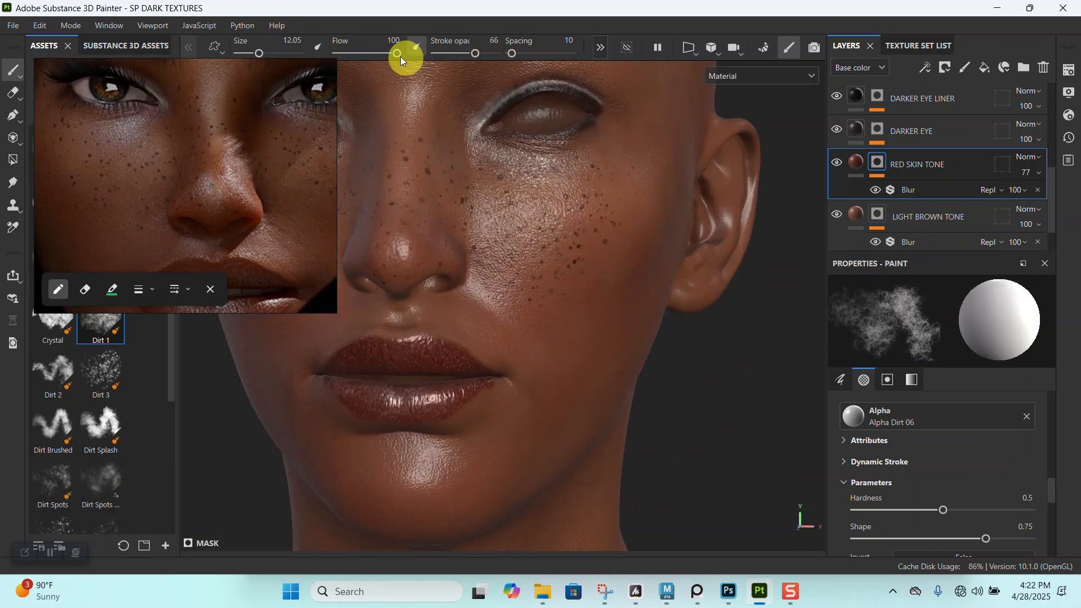
left_click_drag(397, 53, 371, 55)
mouse_move(580, 259)
left_mouse_down("alt")
mouse_move(603, 266)
mouse_move(582, 252)
left_mouse_up("alt")
key("bracketright")
key("bracketright")
key("bracketright")
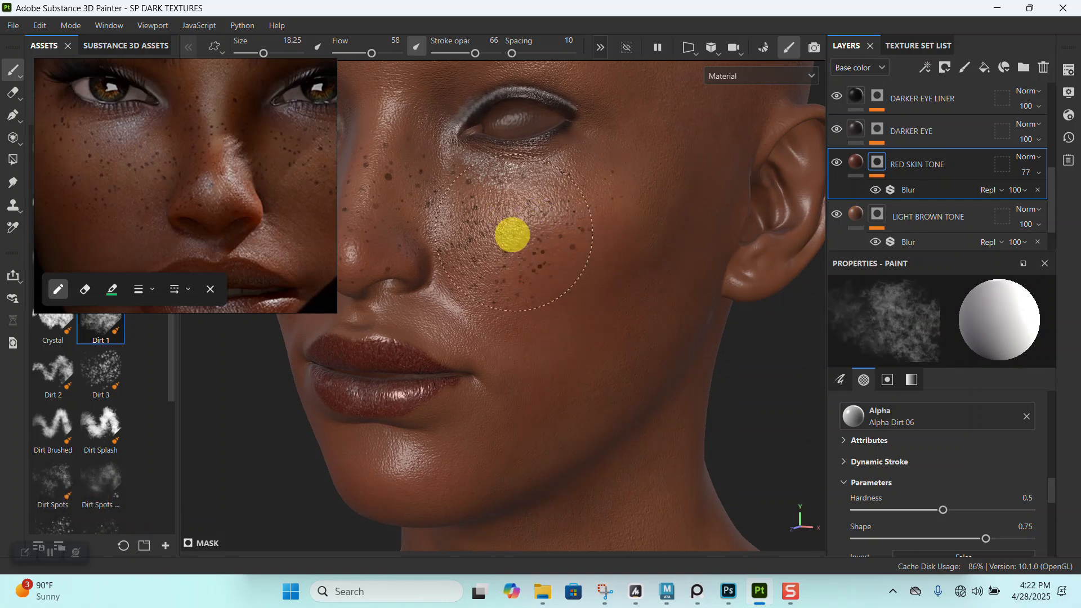
- Paint textured red tone over the cheeks in the RED SKIN TONE mask
left_click_drag(640, 307, 654, 244, "alt")
middle_click_drag(654, 244, 623, 285, "alt")
left_click_drag(622, 284, 631, 260, "alt")
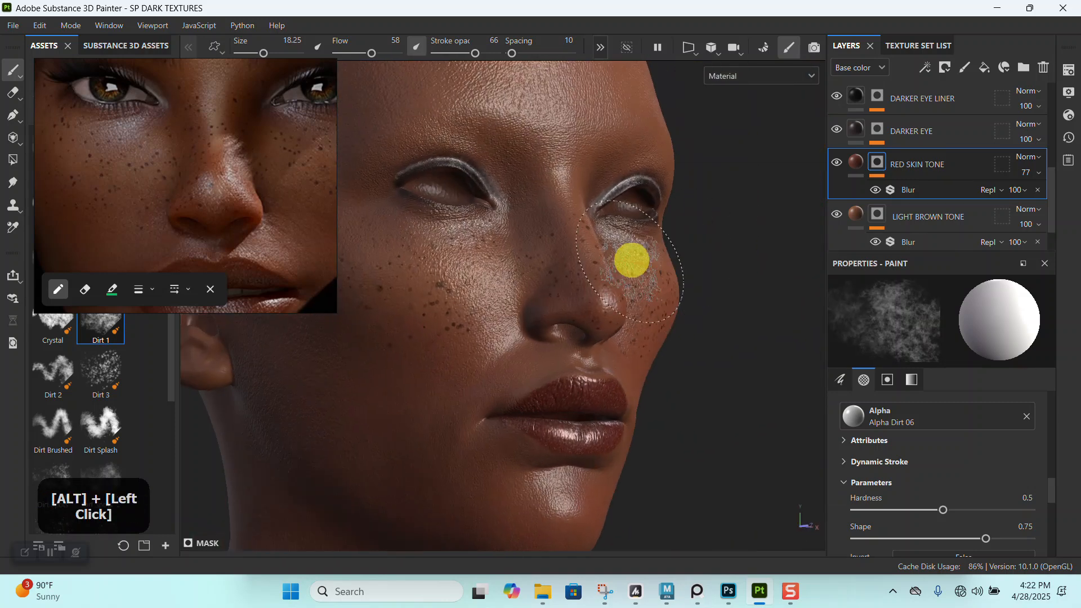
right_click(622, 265, "shift")
middle_click_drag(535, 279, 603, 235, "alt")
left_click_drag(603, 234, 592, 248, "alt")
right_click_drag(510, 242, 553, 257, "shift")
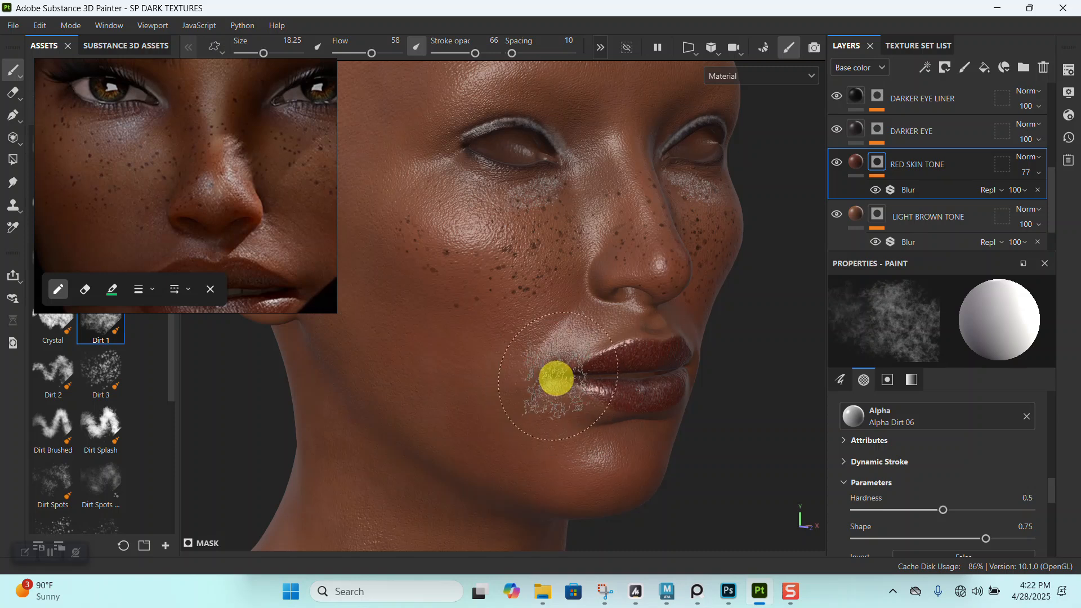
- Check the red tone on the whole head from the front and save the project
right_click_drag(572, 381, 581, 330, "alt")
middle_click_drag(582, 330, 550, 355, "alt")
right_click_drag(550, 355, 564, 298, "alt")
middle_click_drag(565, 299, 524, 336, "alt")
mouse_move(524, 335)
left_mouse_down("alt")
mouse_move(550, 323)
mouse_move(533, 329)
left_mouse_up("alt")
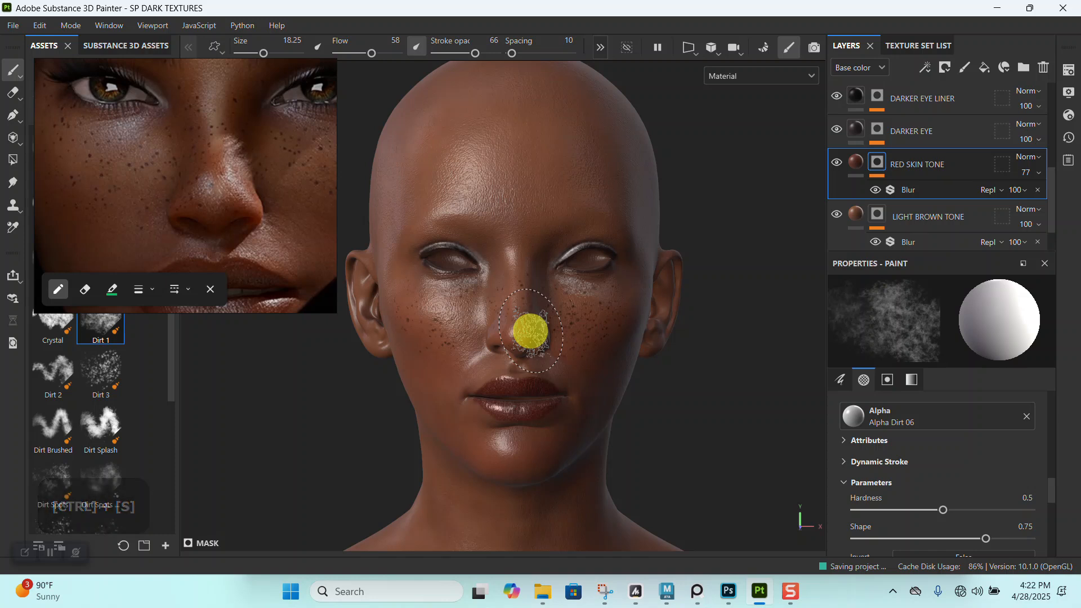
key("ctrl")
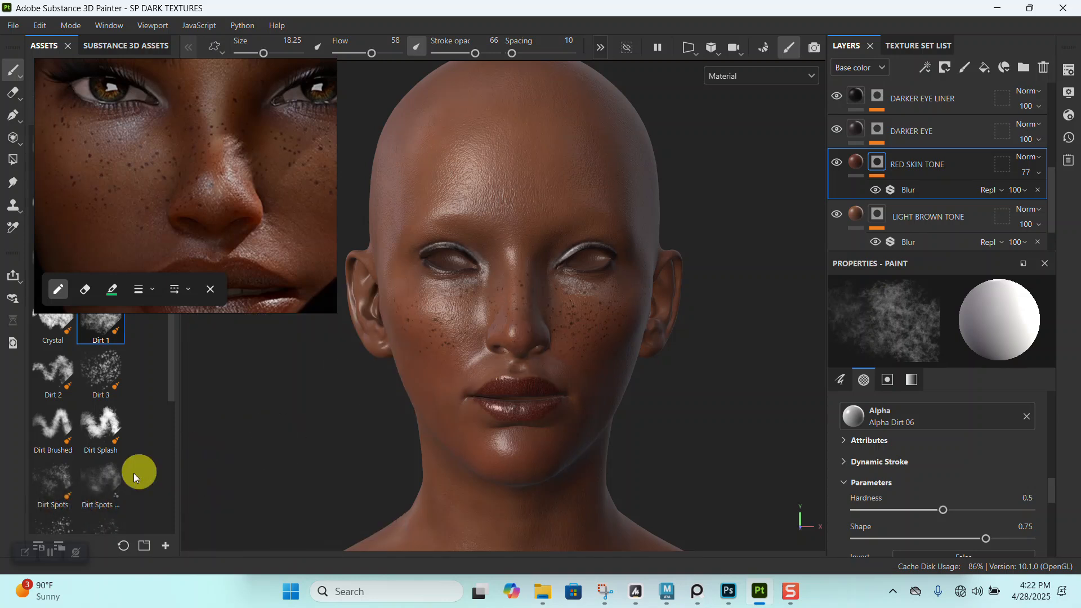